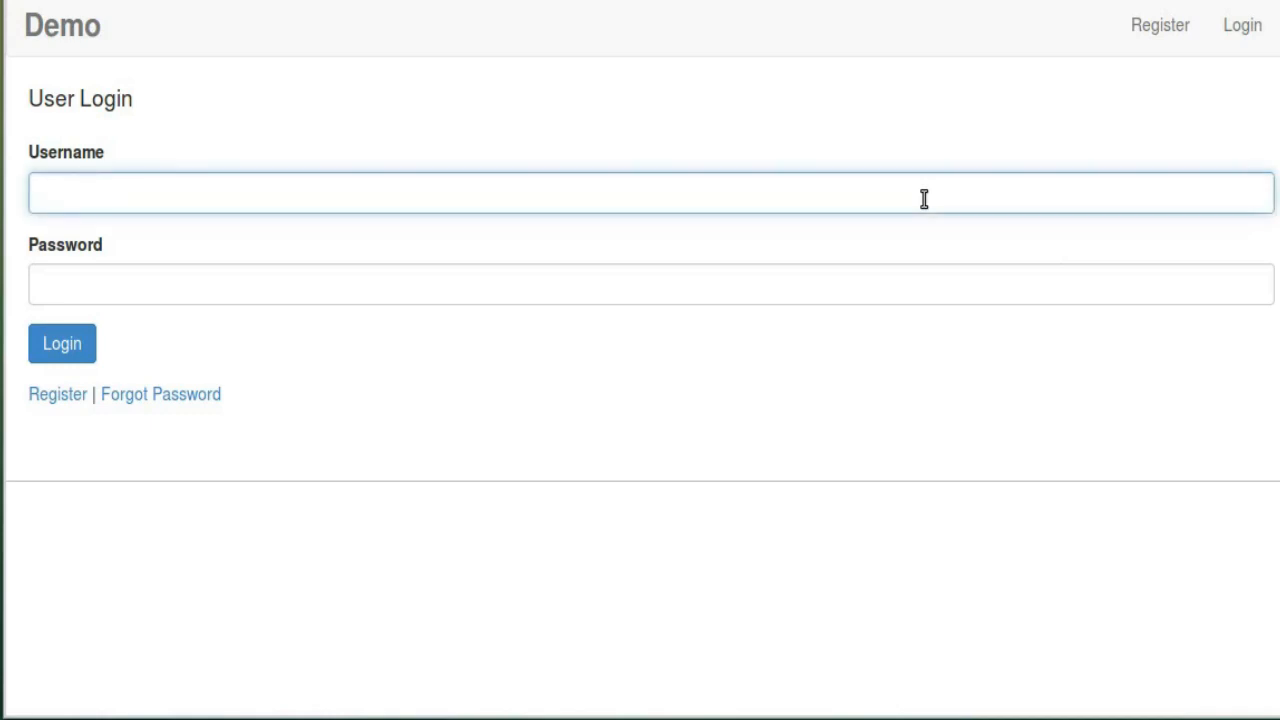
Sign in to Webzash with the administrator username and password
{"action": "type", "text": "admin"}
{"action": "key", "text": "Tab"}
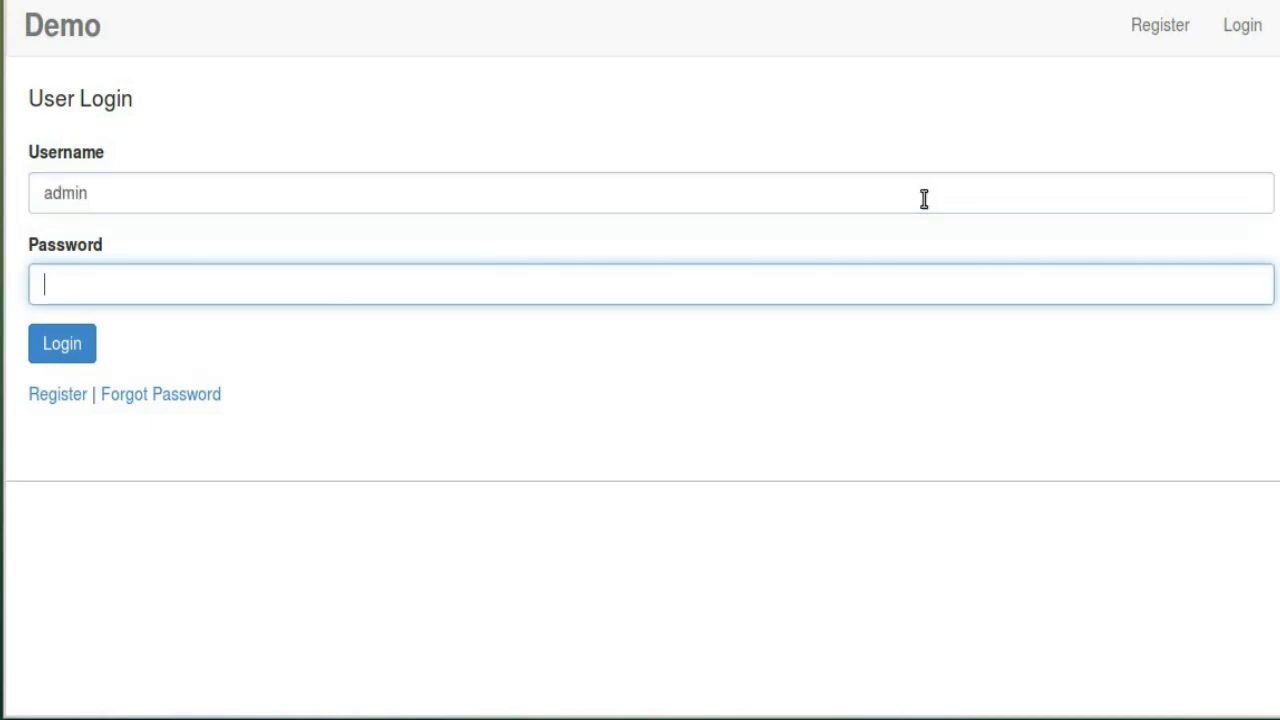
{"action": "type", "text": "admin"}
{"action": "key", "text": "Return"}
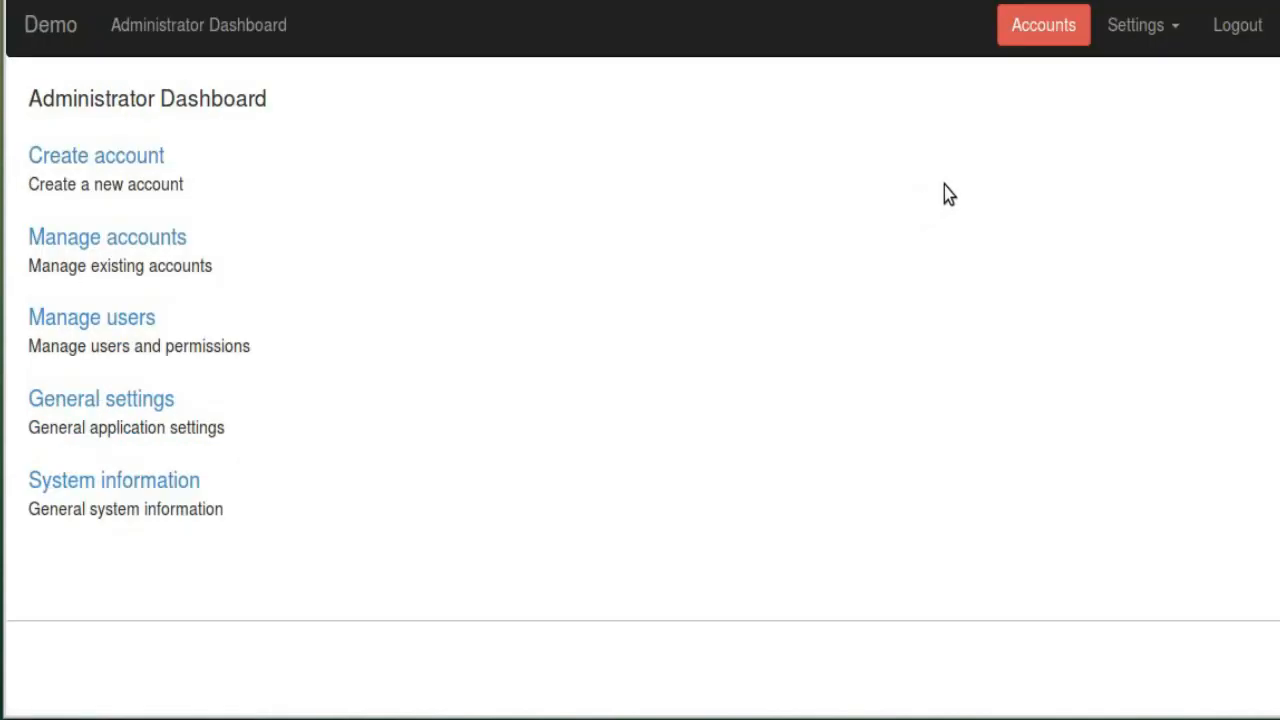
Select the 'demo' account under Accounts and activate it
{"action": "left_click", "coordinate": [1037, 30]}
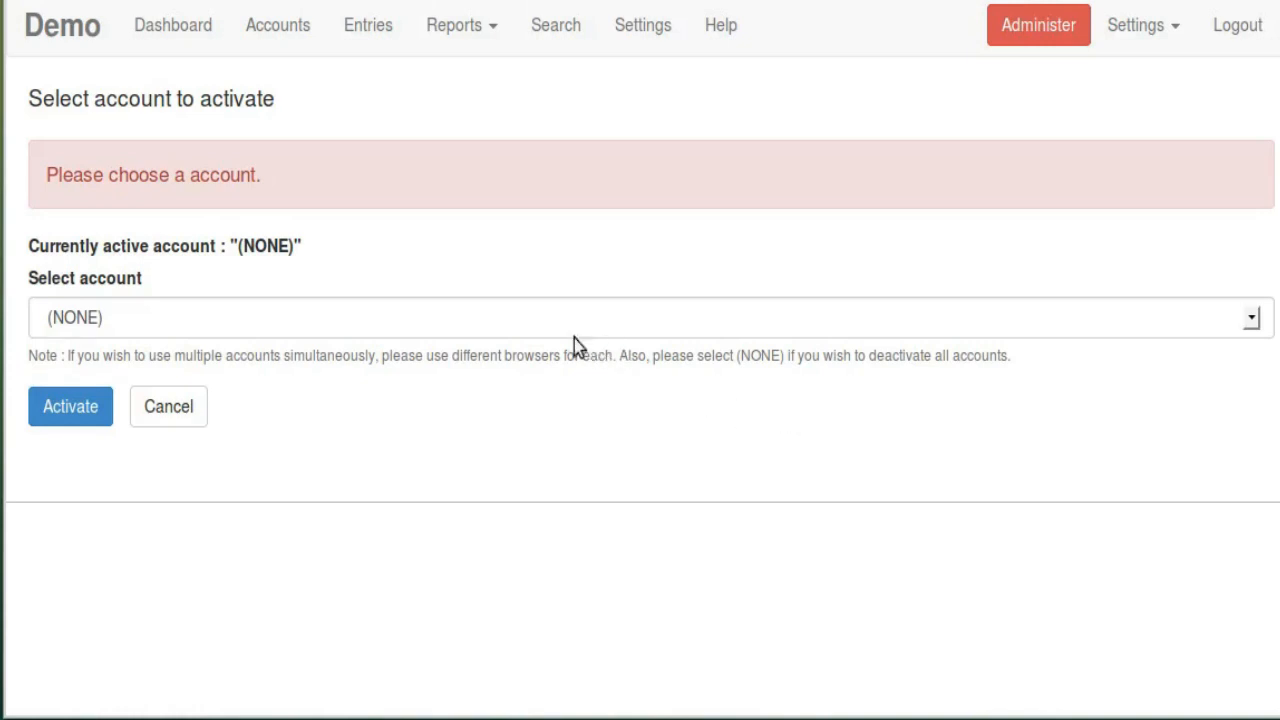
{"action": "left_click", "coordinate": [541, 324]}
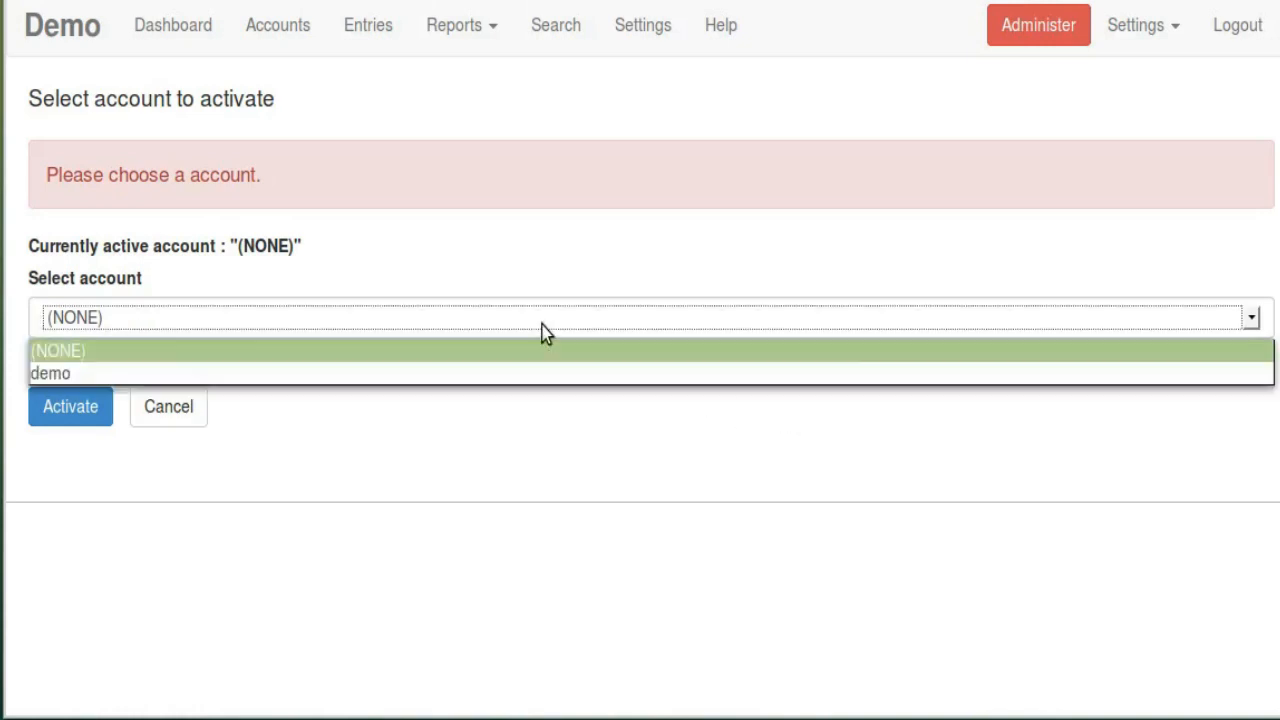
{"action": "left_click", "coordinate": [515, 375]}
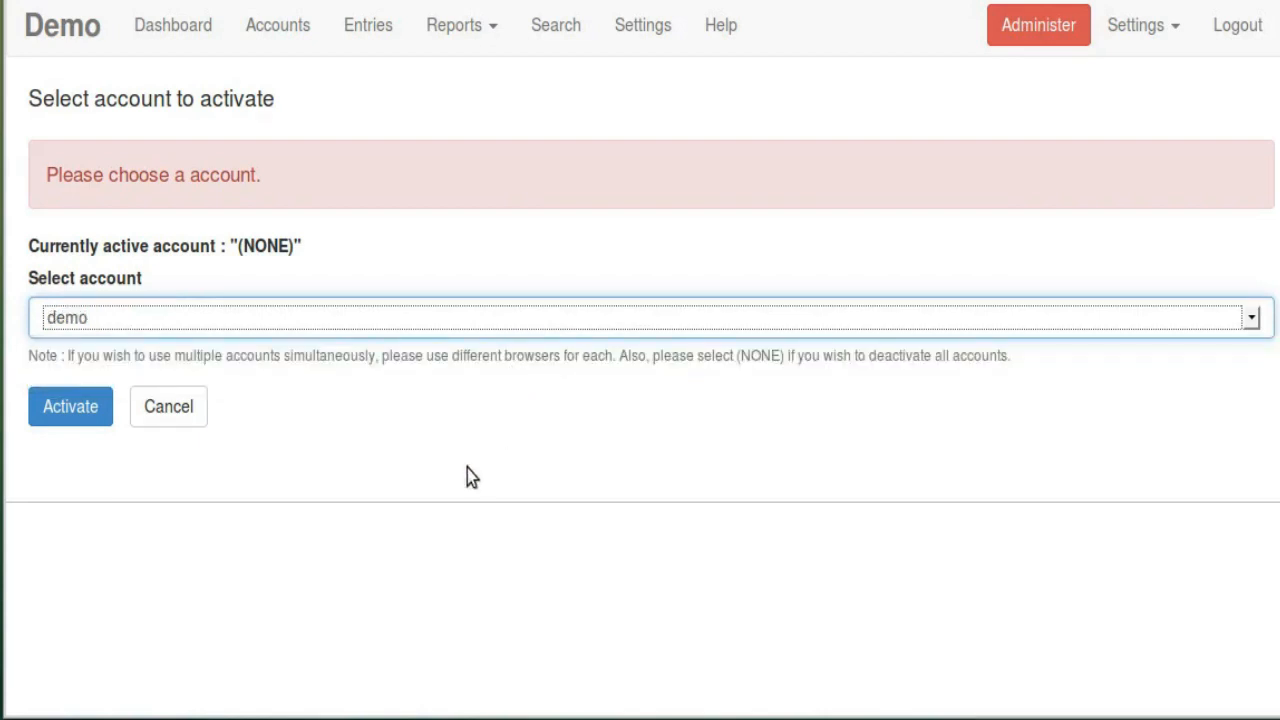
{"action": "left_click", "coordinate": [74, 416]}
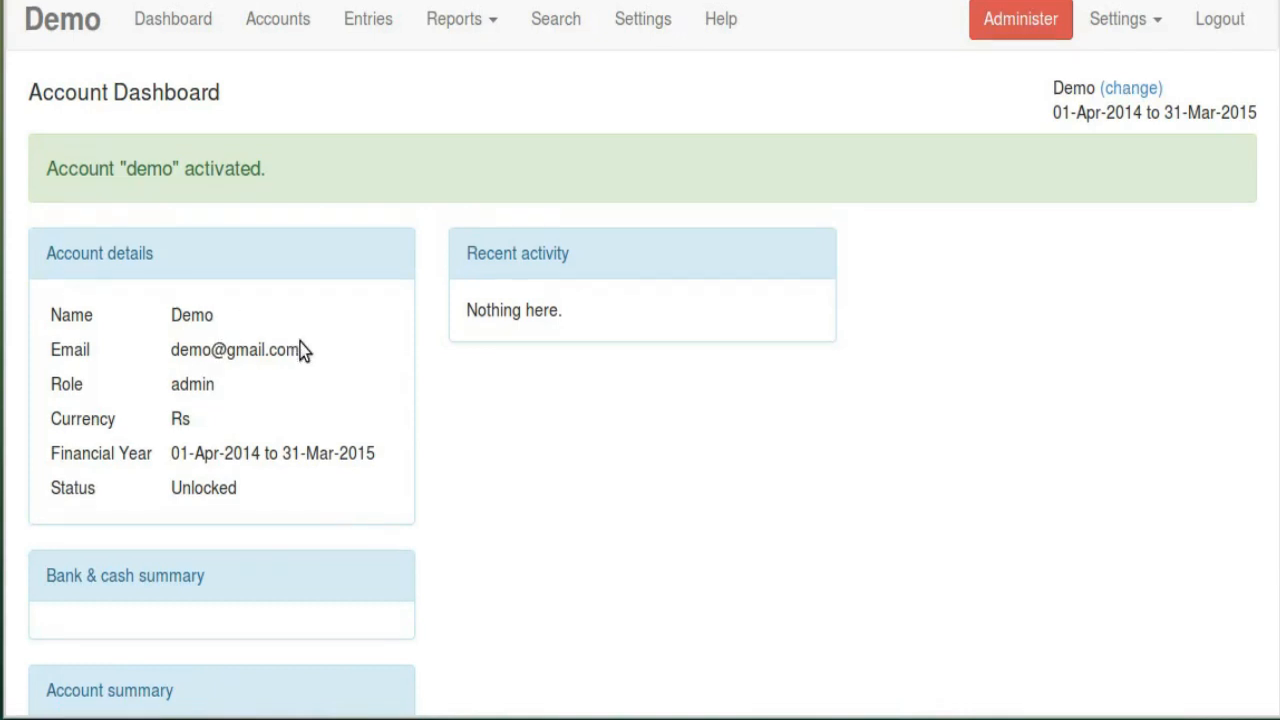
{"action": "scroll", "coordinate": [304, 343], "scroll_direction": "down", "scroll_amount": 3}
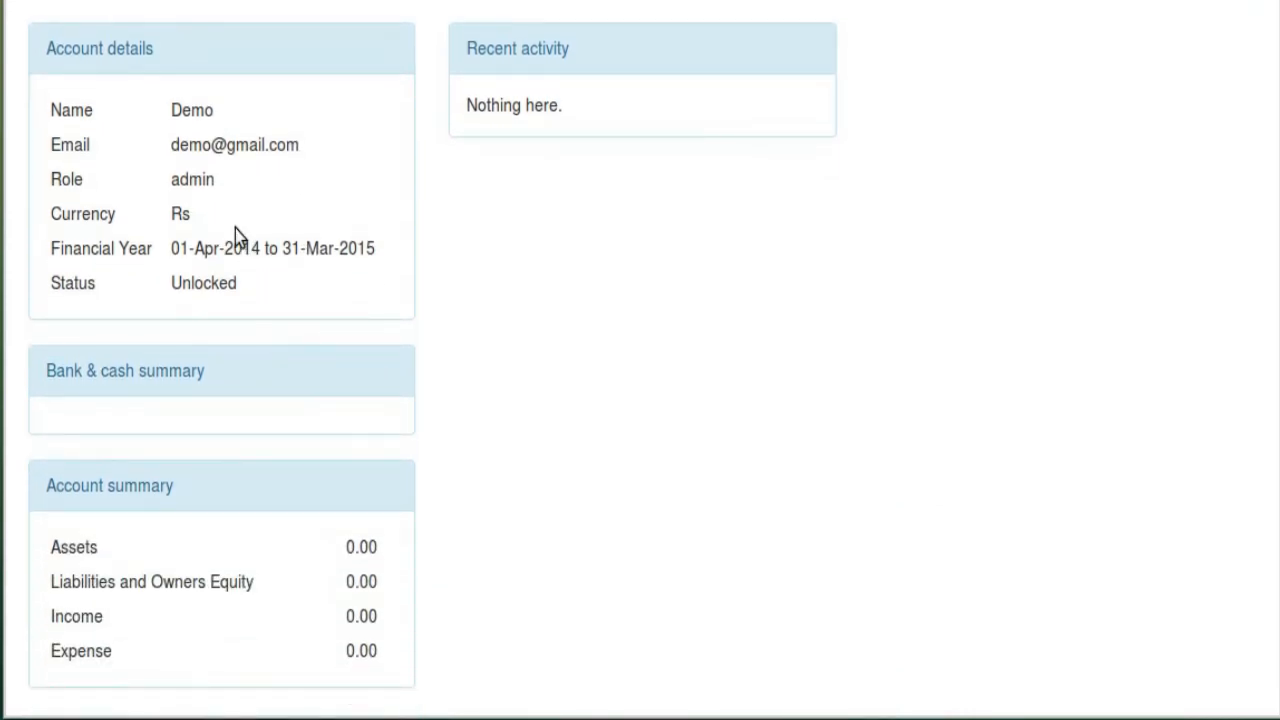
{"action": "left_click_drag", "start_coordinate": [52, 110], "coordinate": [254, 134]}
{"action": "left_click", "coordinate": [207, 146]}
{"action": "left_click_drag", "start_coordinate": [50, 252], "coordinate": [378, 268]}
{"action": "left_click", "coordinate": [155, 263]}
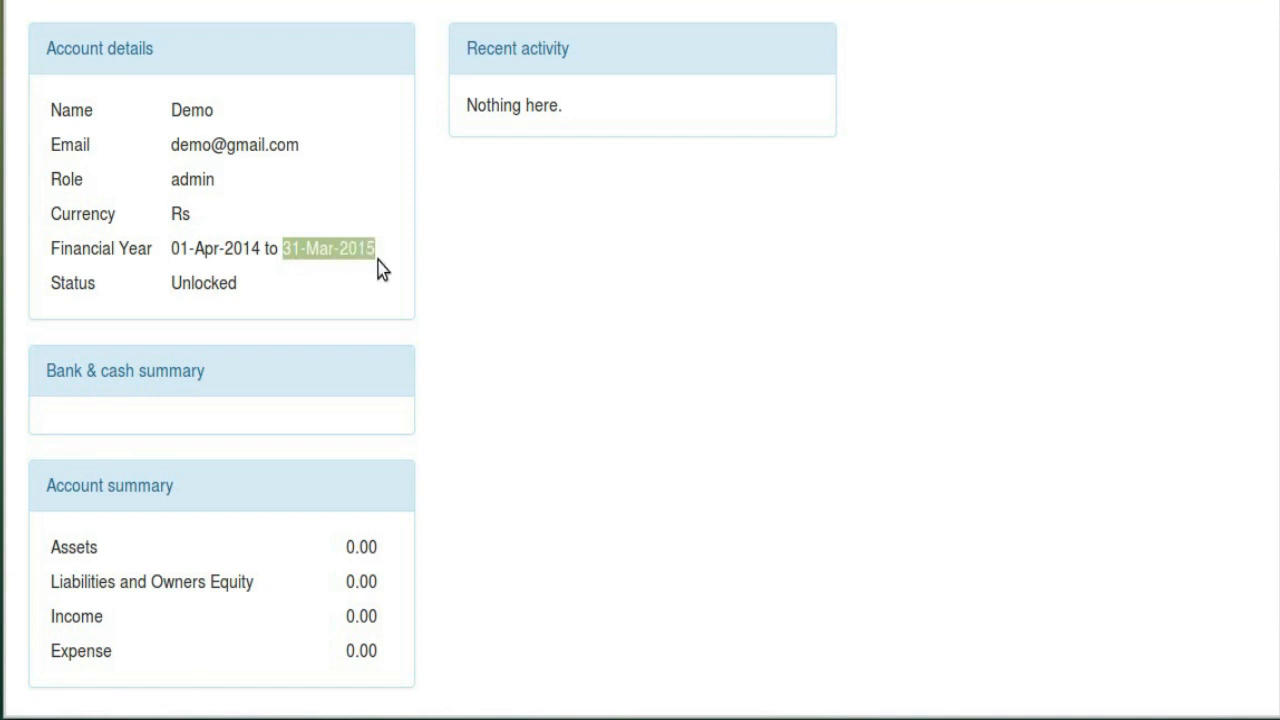
{"action": "left_click", "coordinate": [380, 266]}
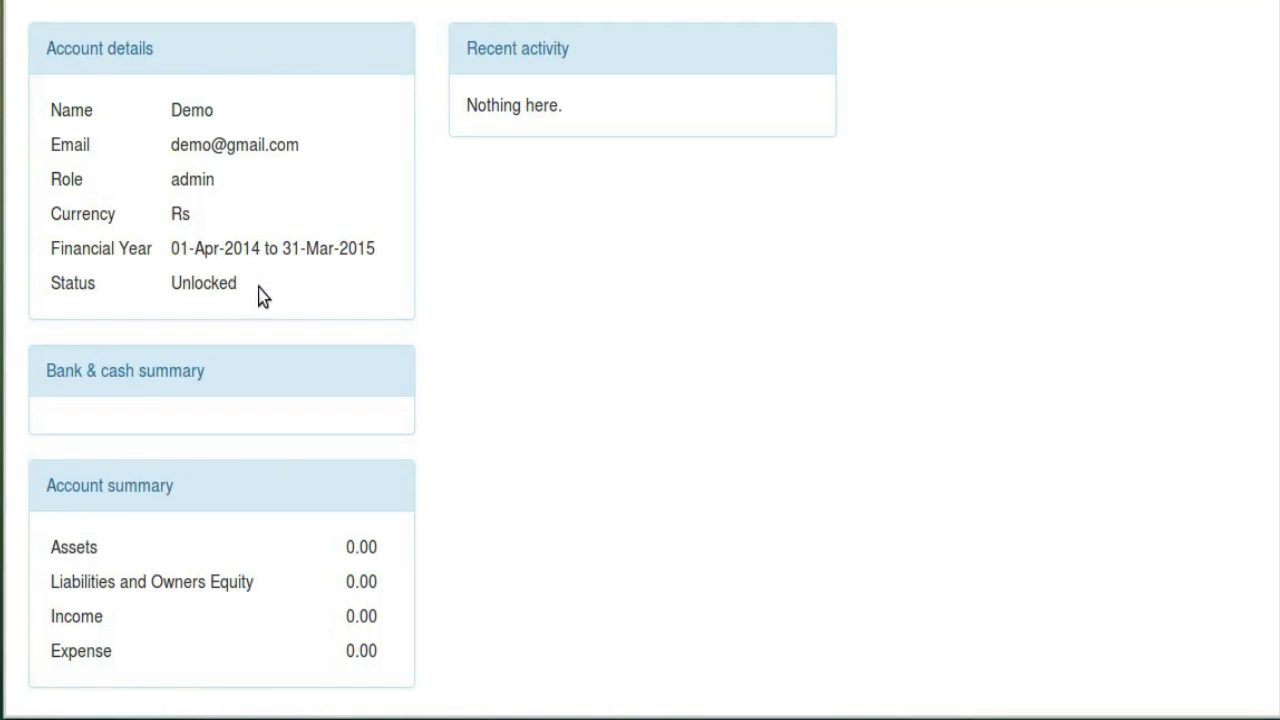
{"action": "scroll", "coordinate": [252, 300], "scroll_direction": "down", "scroll_amount": 1}
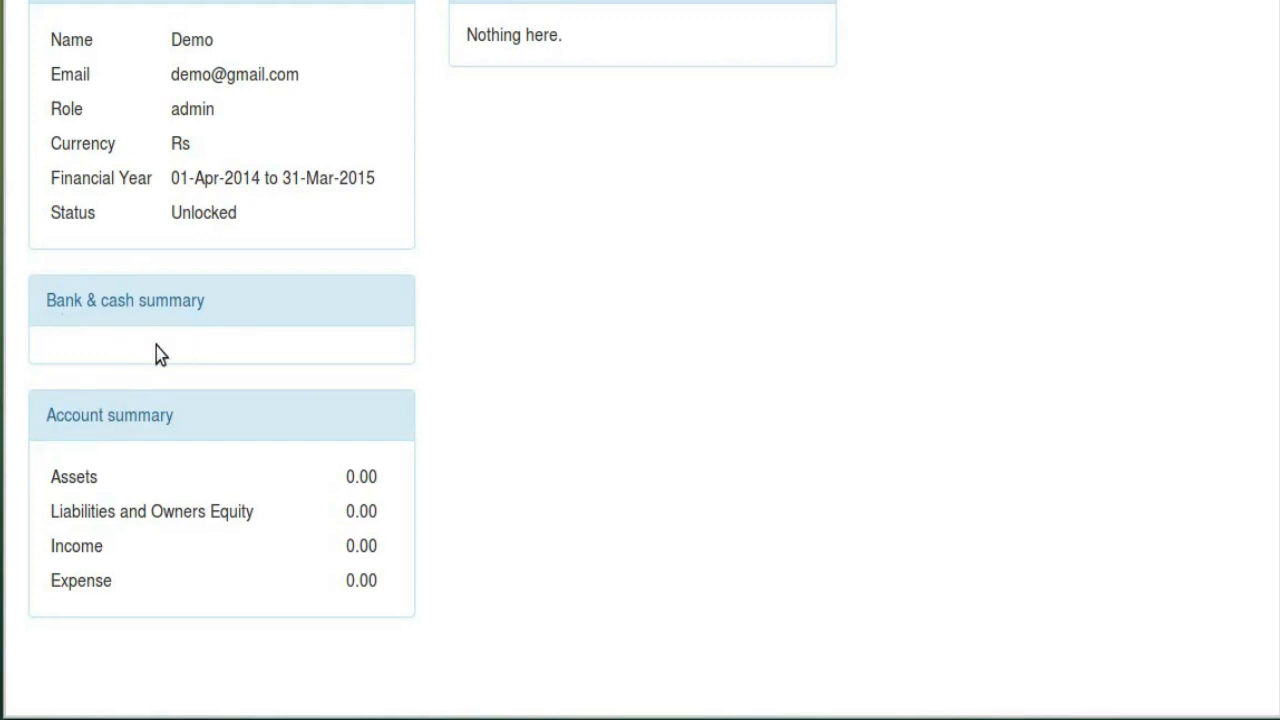
{"action": "left_click_drag", "start_coordinate": [43, 468], "coordinate": [369, 580]}
{"action": "left_click", "coordinate": [280, 548]}
{"action": "scroll", "coordinate": [420, 443], "scroll_direction": "up", "scroll_amount": 3}
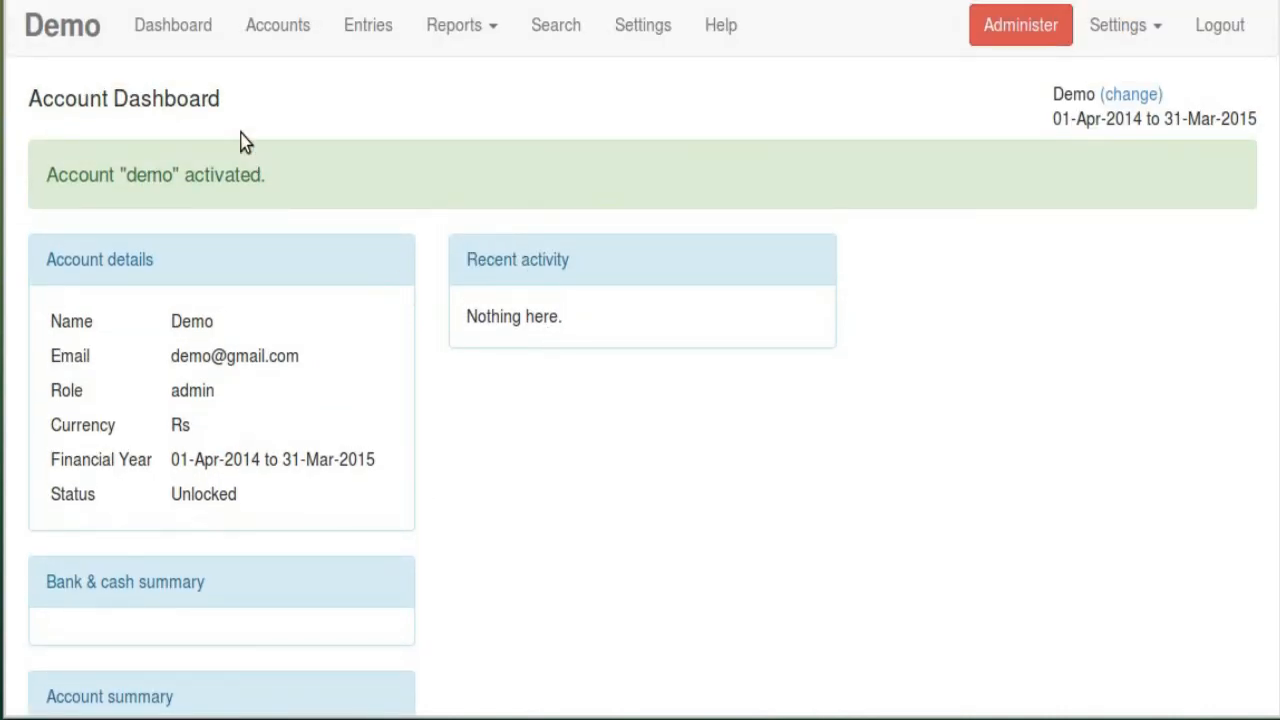
{"action": "left_click", "coordinate": [200, 38]}
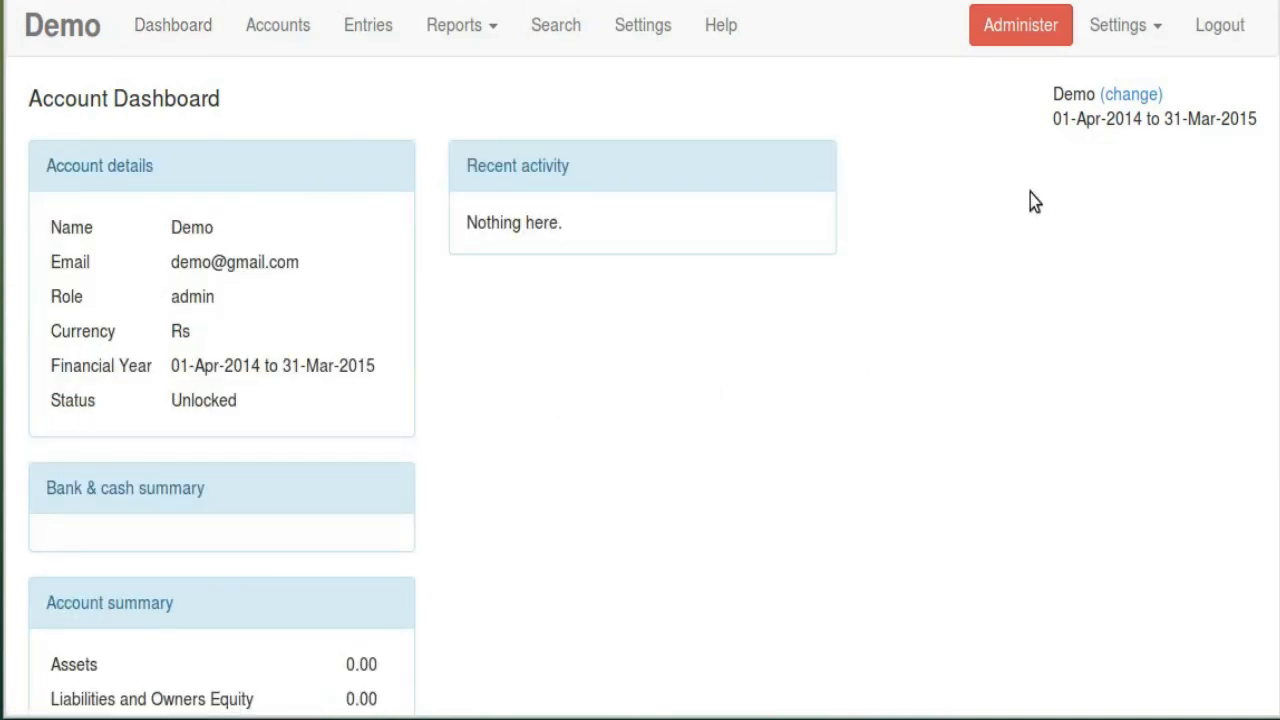
{"action": "double_click", "coordinate": [1072, 96]}
{"action": "left_click", "coordinate": [1073, 134]}
{"action": "double_click", "coordinate": [1069, 97]}
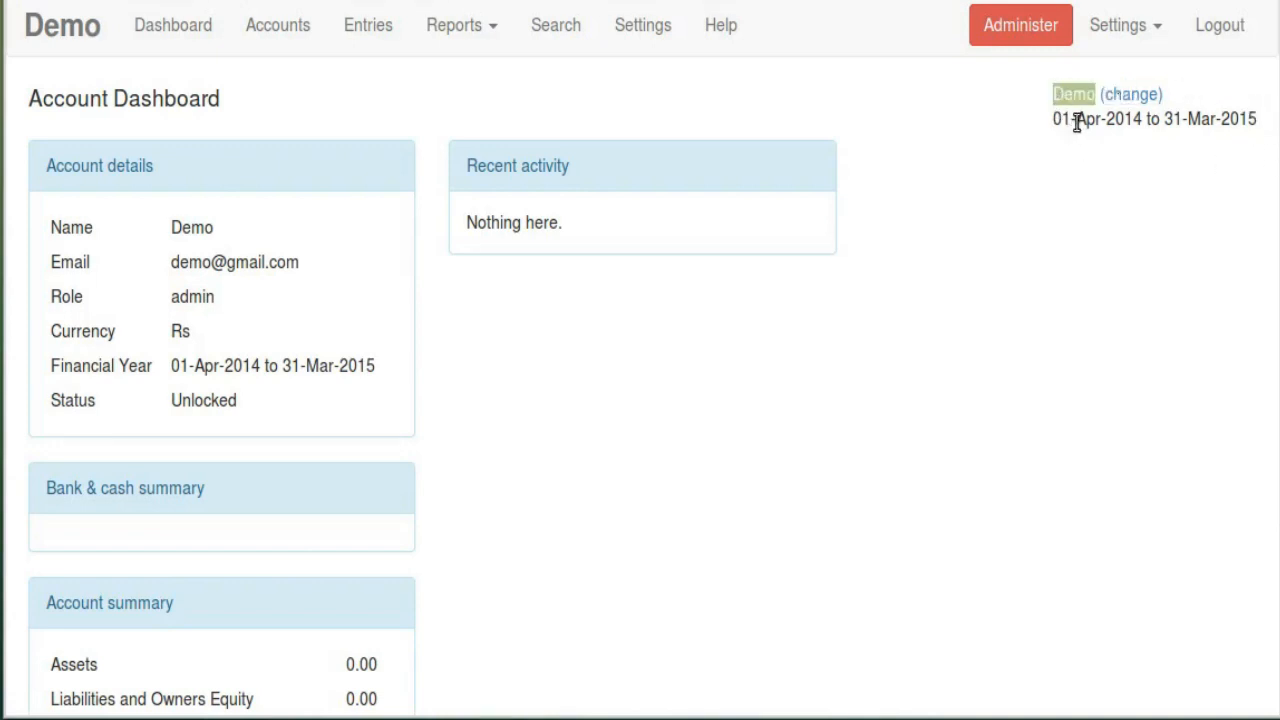
{"action": "left_click", "coordinate": [1077, 121]}
{"action": "double_click", "coordinate": [1069, 97]}
{"action": "left_click", "coordinate": [1074, 124]}
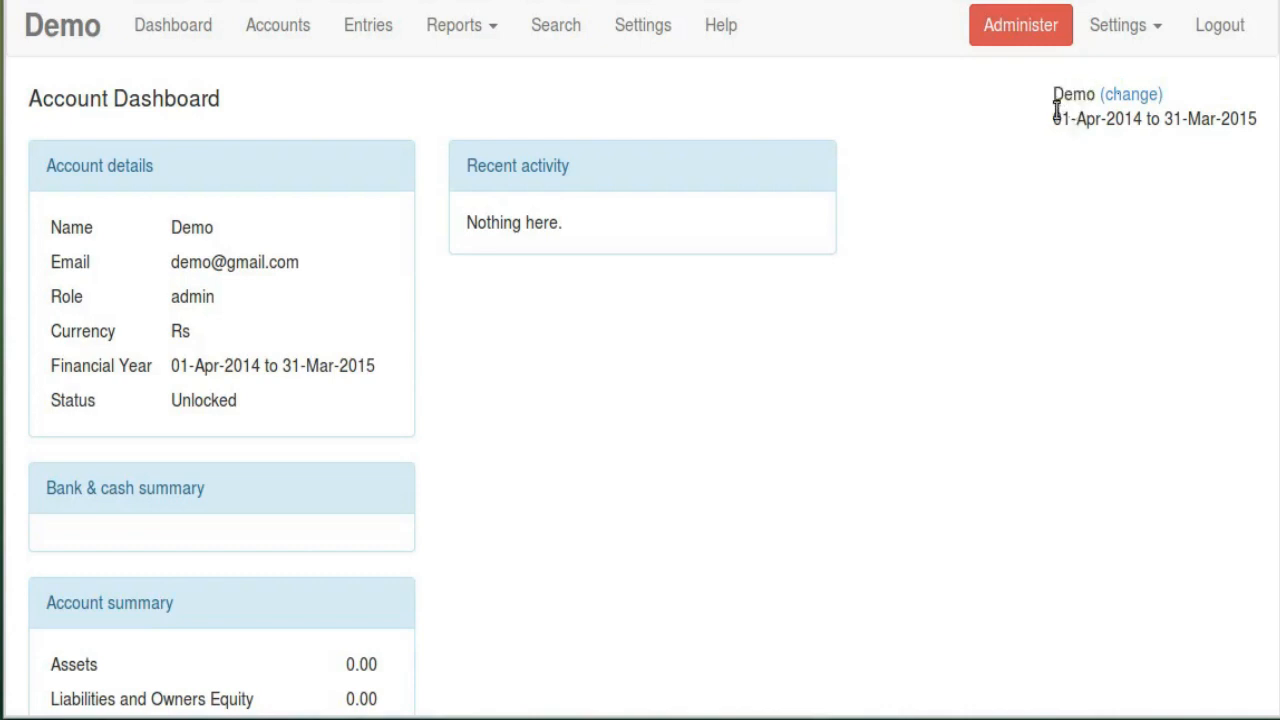
{"action": "left_click_drag", "start_coordinate": [1056, 112], "coordinate": [1248, 120]}
{"action": "left_click", "coordinate": [1143, 149]}
Open the Chart Of Accounts and point out the Assets, Liabilities, Incomes and Expenses groups
{"action": "left_click", "coordinate": [279, 42]}
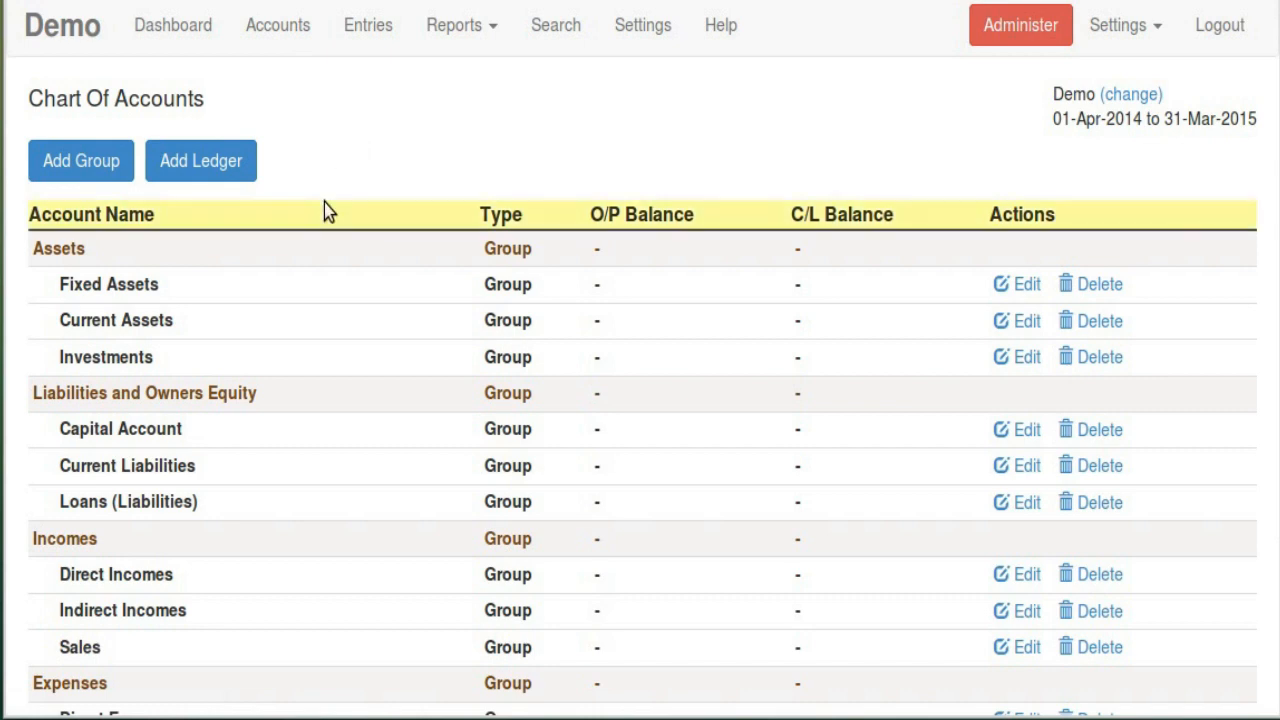
{"action": "scroll", "coordinate": [344, 174], "scroll_direction": "down", "scroll_amount": 3}
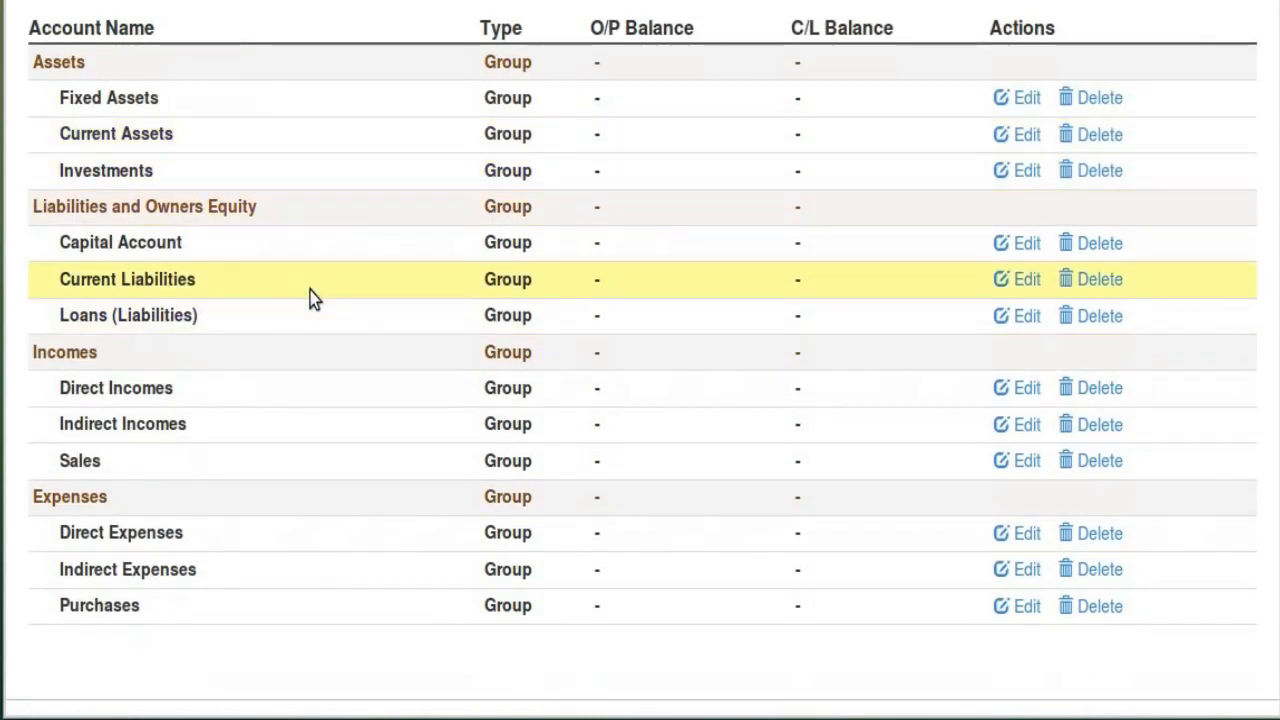
{"action": "scroll", "coordinate": [106, 194], "scroll_direction": "up", "scroll_amount": 1}
{"action": "double_click", "coordinate": [58, 136]}
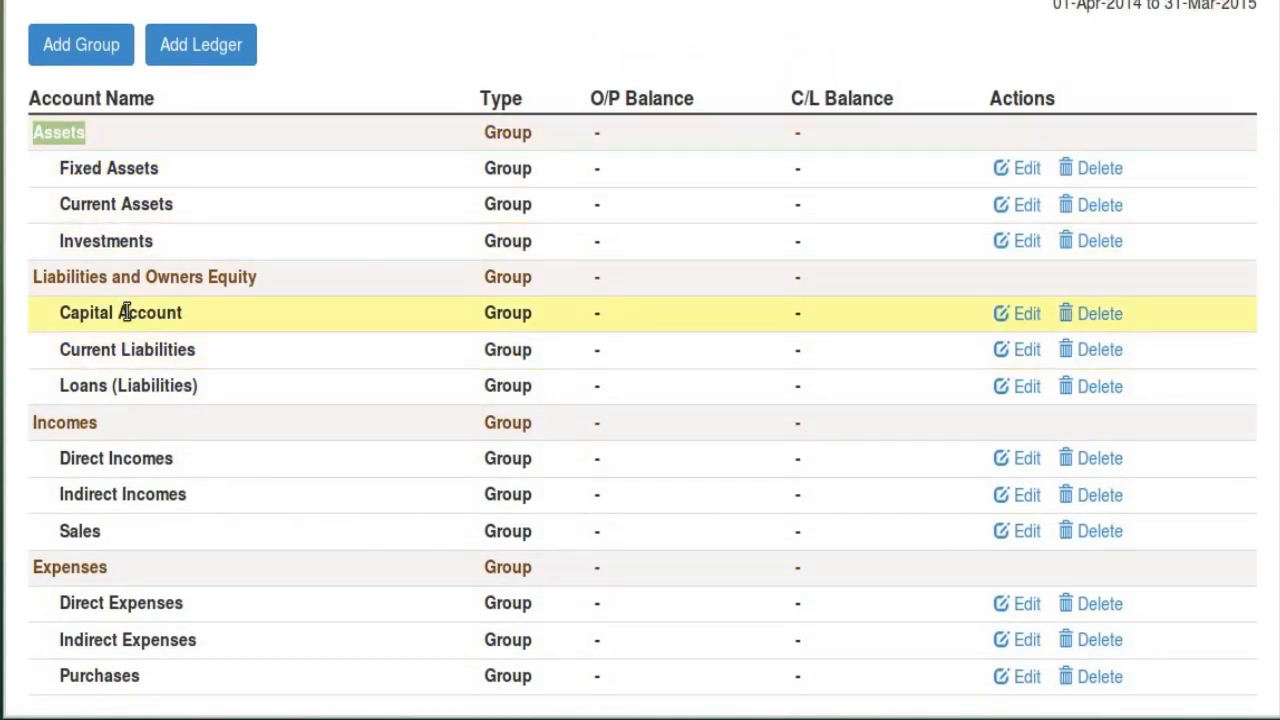
{"action": "double_click", "coordinate": [88, 277]}
{"action": "double_click", "coordinate": [84, 420]}
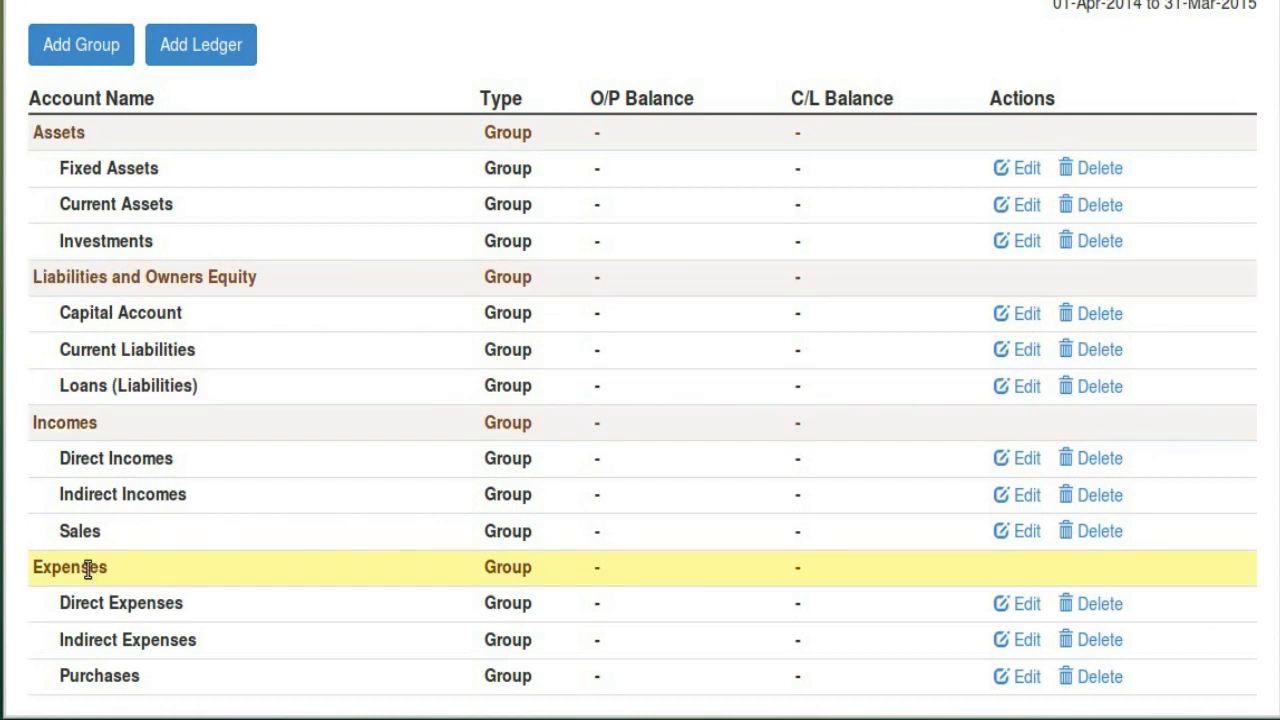
{"action": "double_click", "coordinate": [95, 569]}
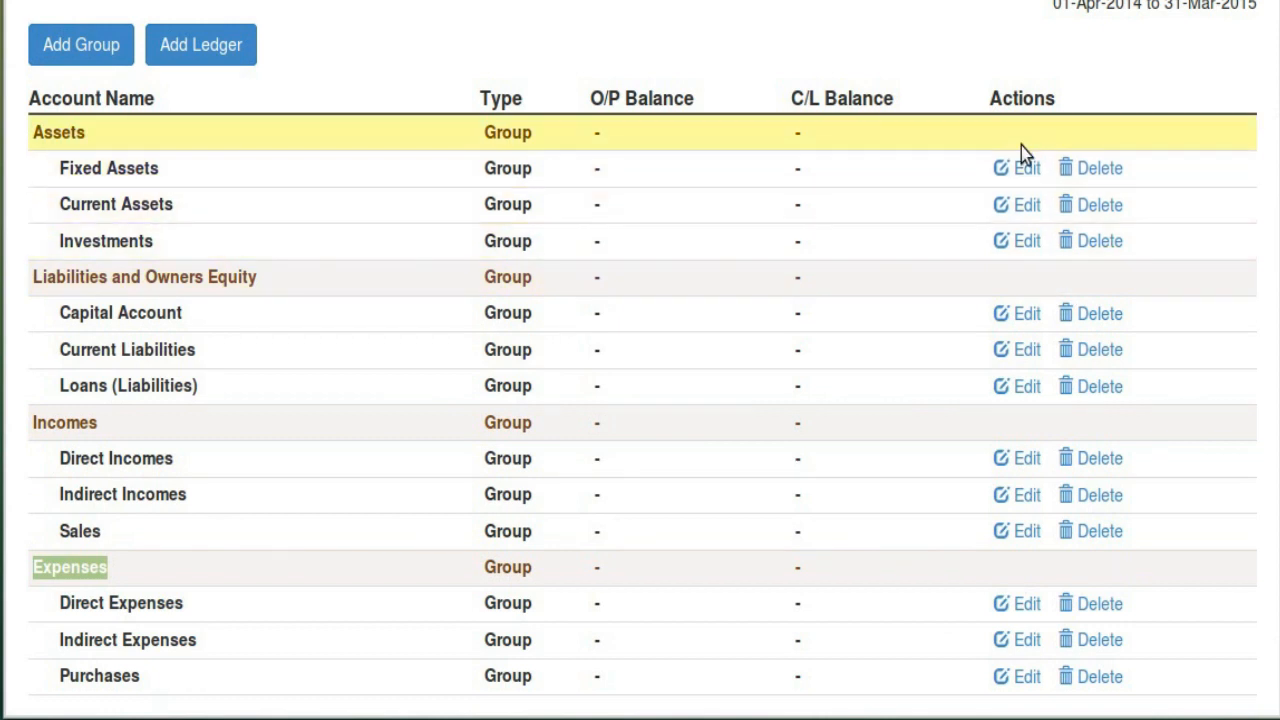
Highlight the Fixed Assets through Investments rows, then start adding a new account group
{"action": "left_click_drag", "start_coordinate": [59, 168], "coordinate": [154, 237]}
{"action": "left_click", "coordinate": [167, 249]}
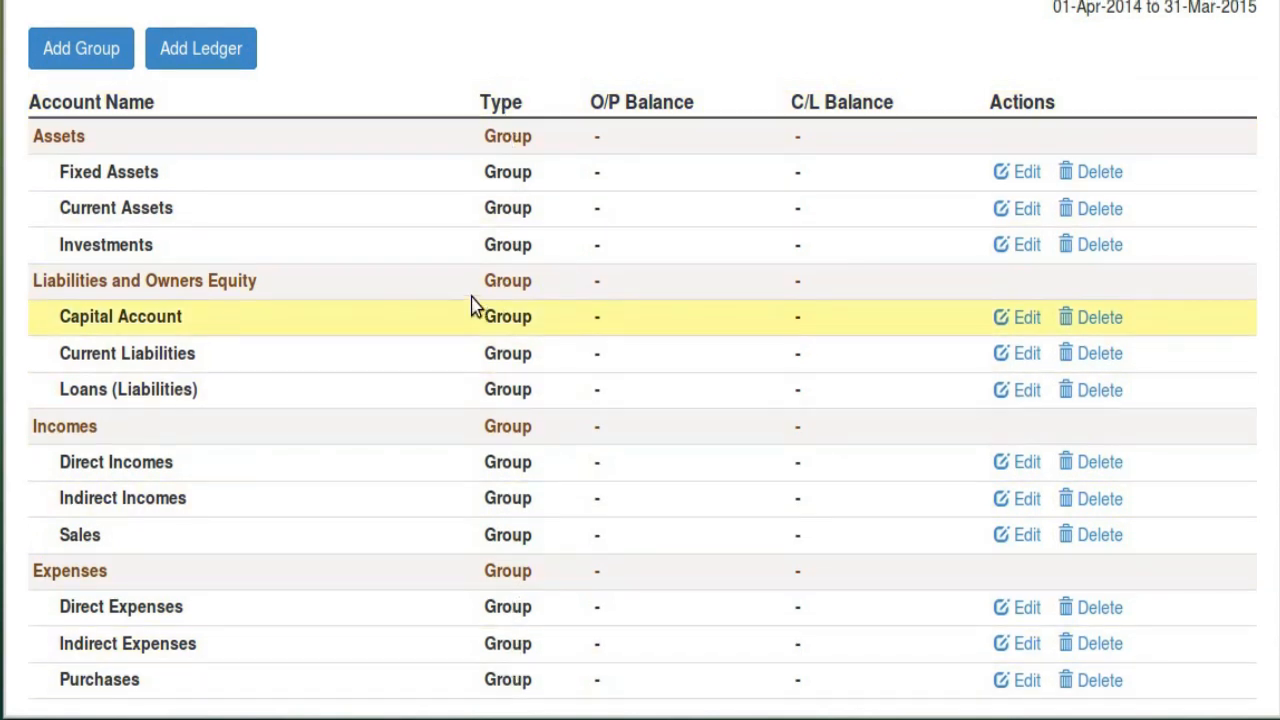
{"action": "scroll", "coordinate": [551, 303], "scroll_direction": "up", "scroll_amount": 2}
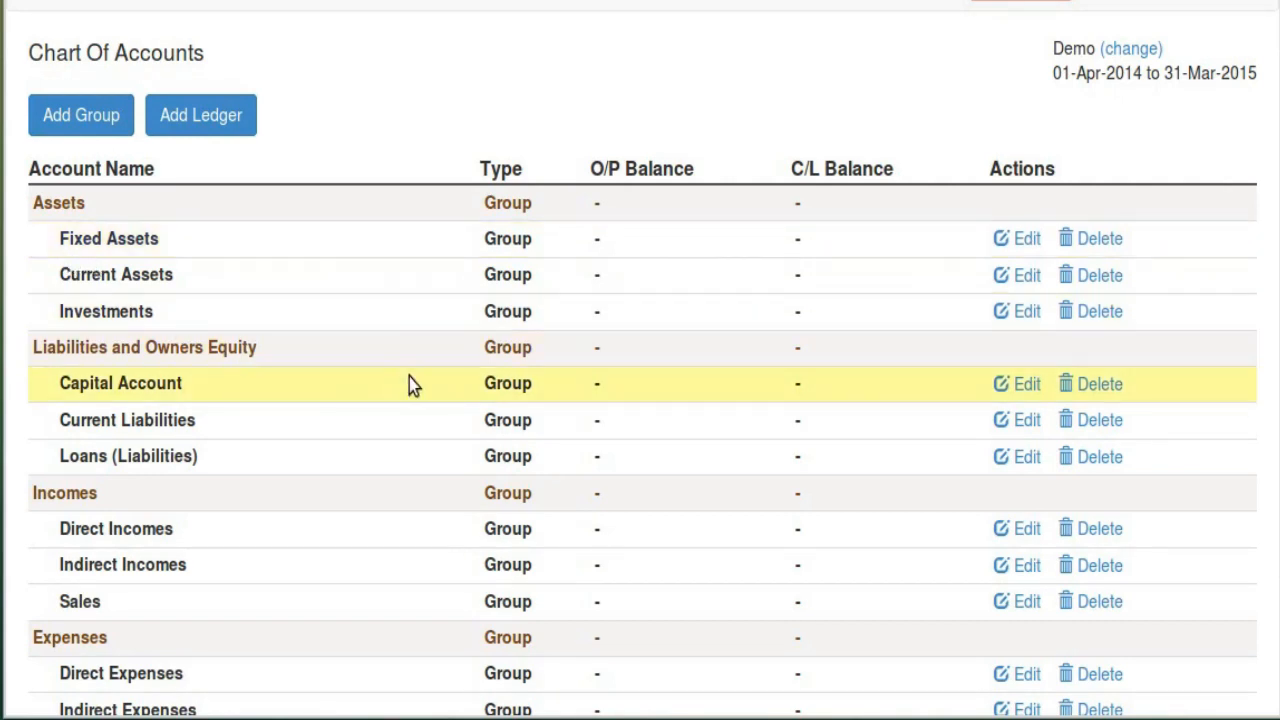
{"action": "scroll", "coordinate": [479, 387], "scroll_direction": "up", "scroll_amount": 1}
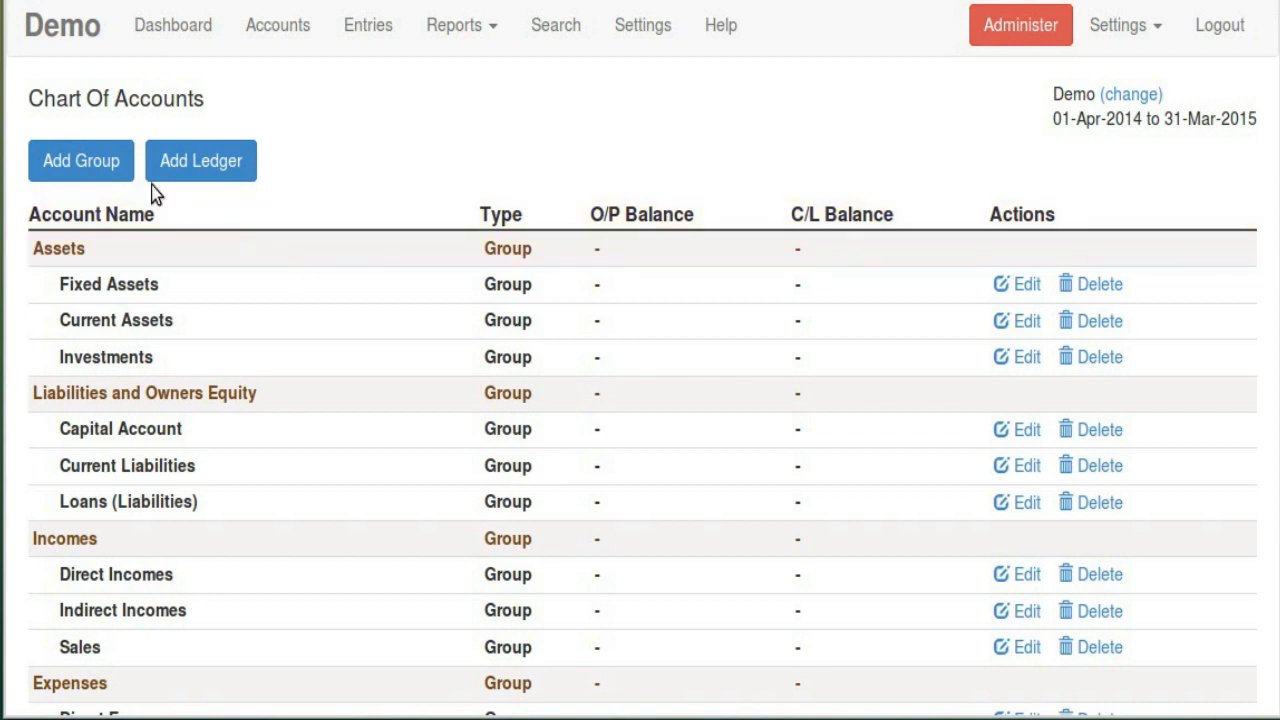
{"action": "left_click", "coordinate": [123, 163]}
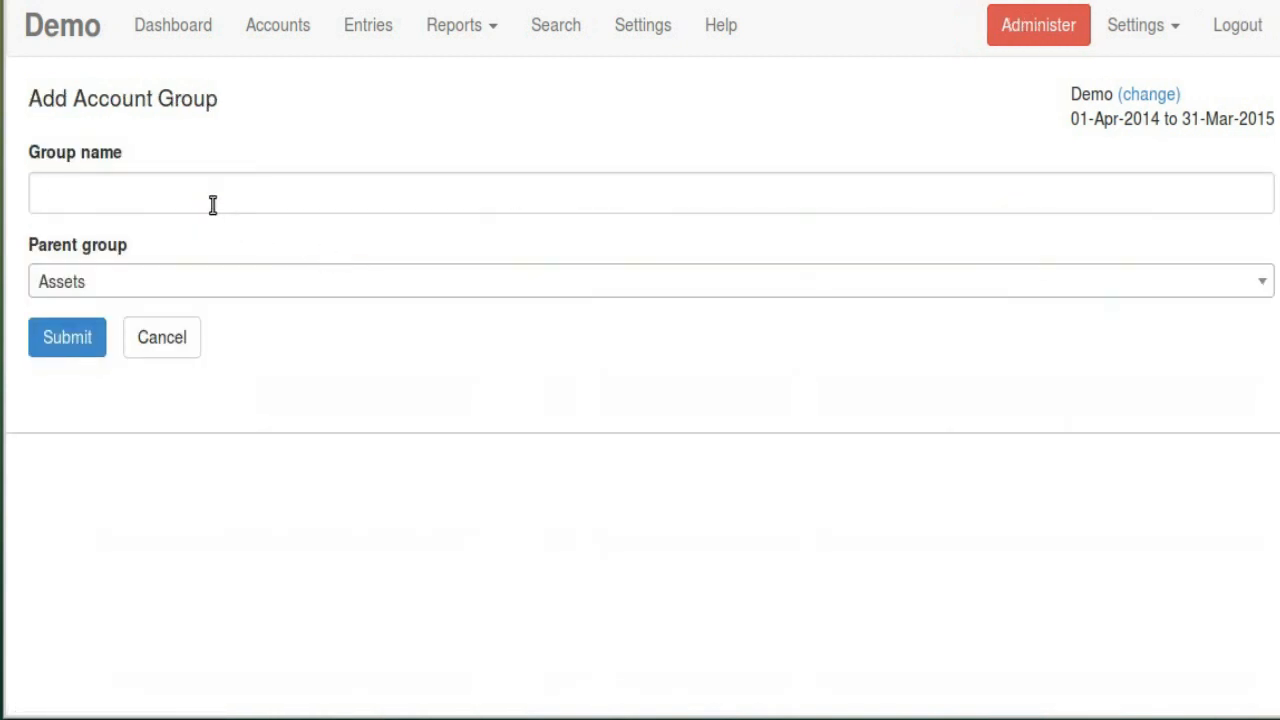
Name the new group Saving Bank Accounts and choose Current Assets as its parent
{"action": "left_click", "coordinate": [211, 198]}
{"action": "left_click", "coordinate": [211, 247]}
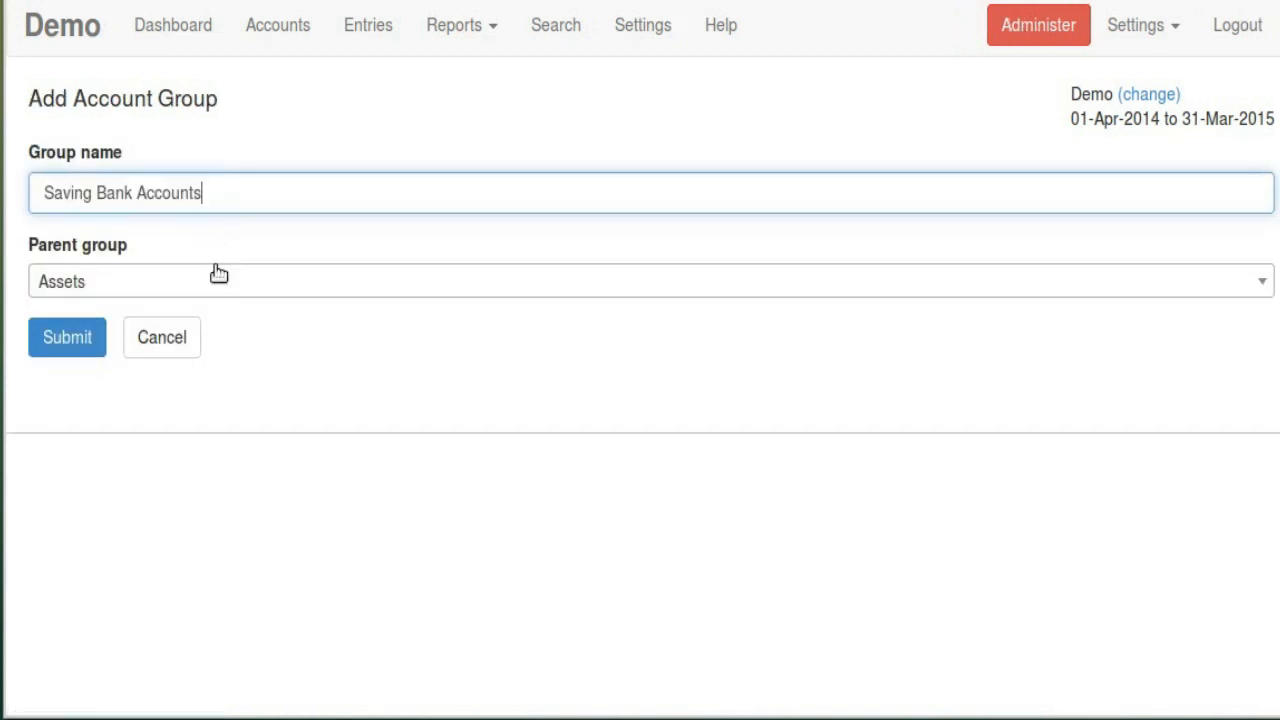
{"action": "left_click", "coordinate": [88, 283]}
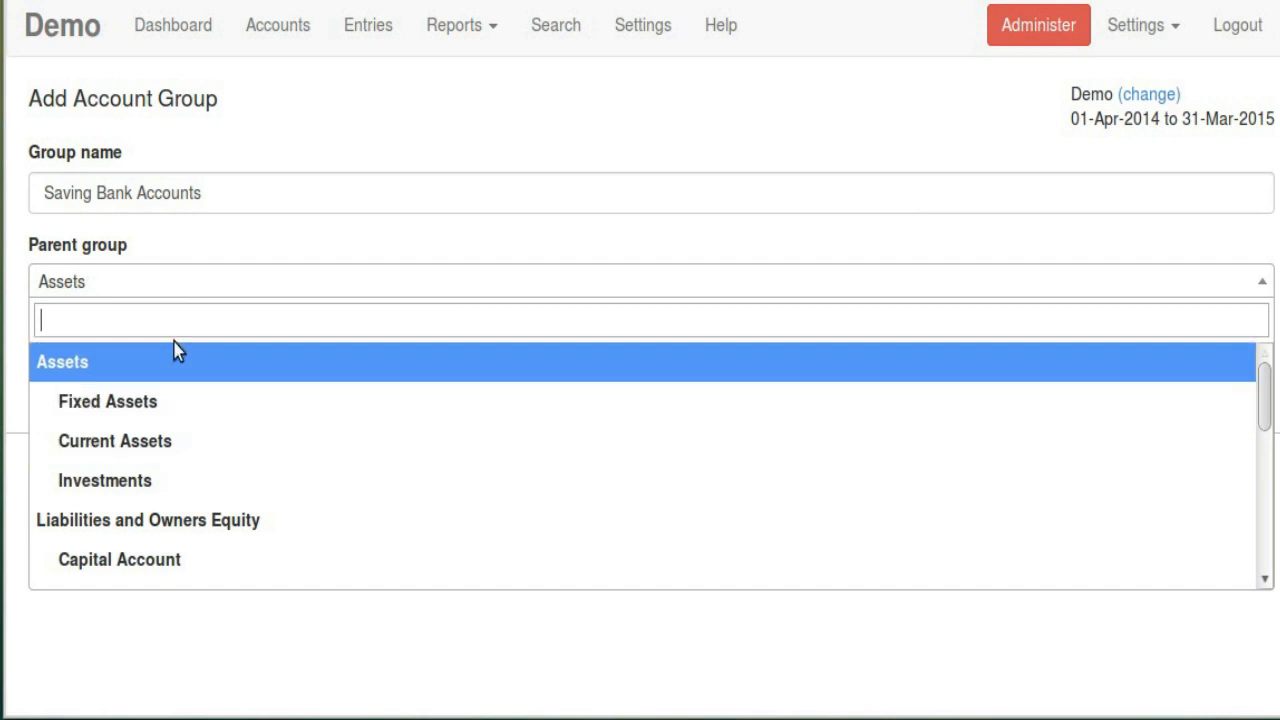
{"action": "left_click", "coordinate": [180, 441]}
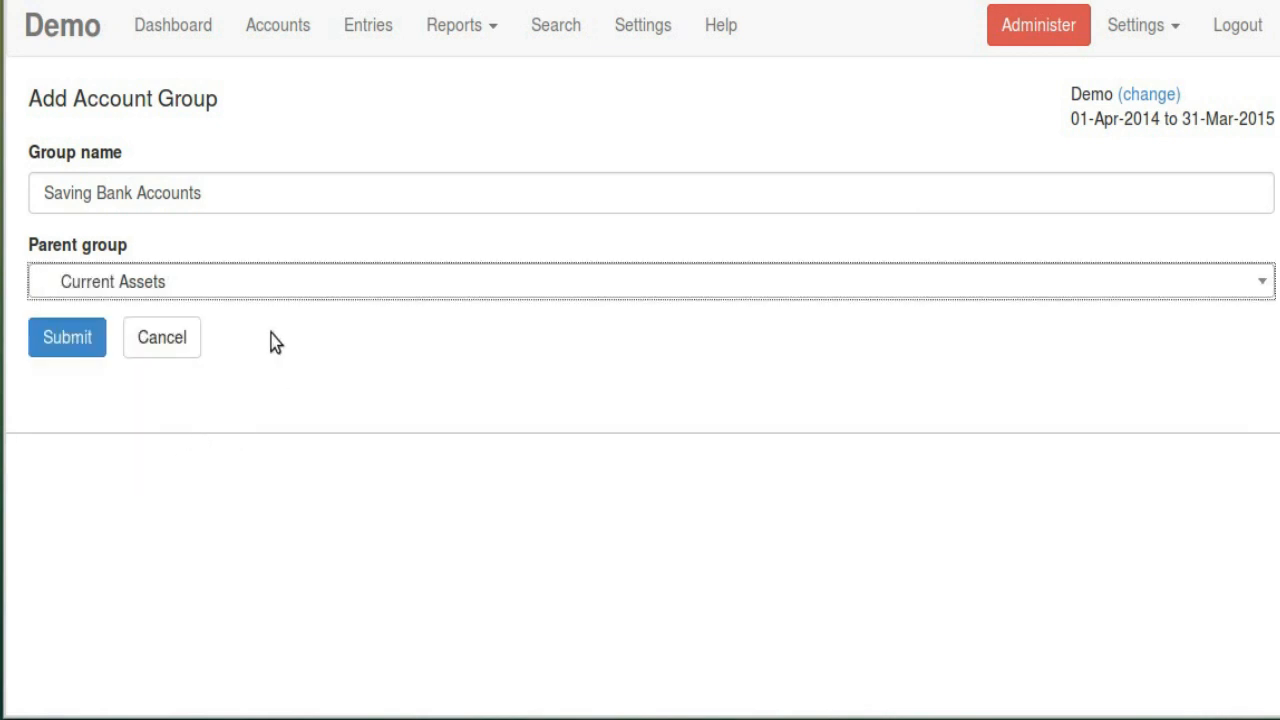
{"action": "left_click", "coordinate": [222, 296]}
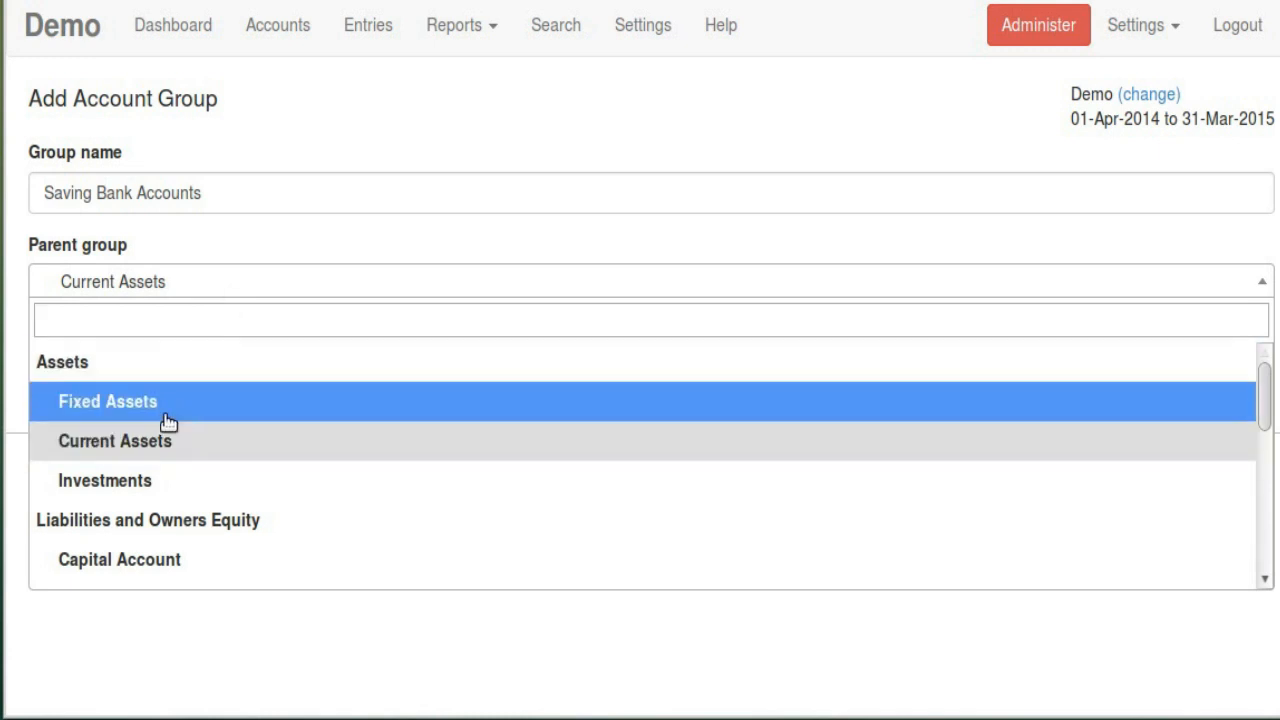
{"action": "scroll", "coordinate": [216, 530], "scroll_direction": "down", "scroll_amount": 5}
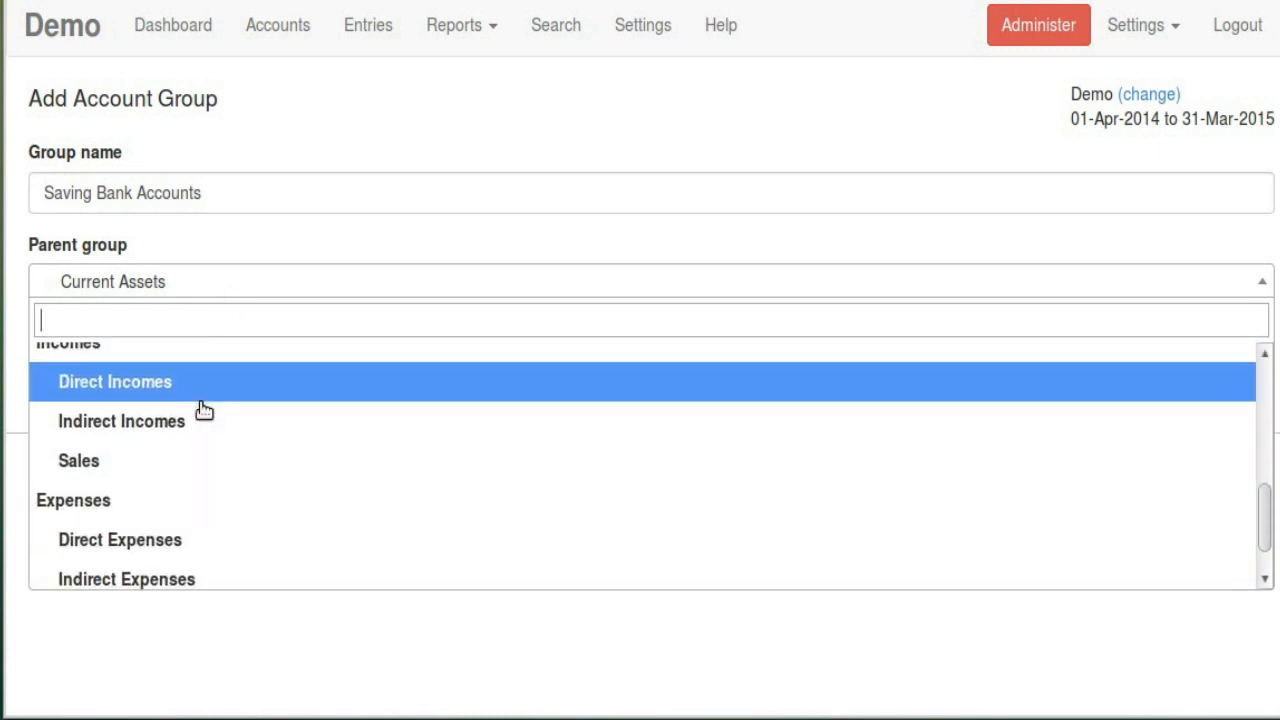
{"action": "scroll", "coordinate": [206, 543], "scroll_direction": "down", "scroll_amount": 1}
{"action": "scroll", "coordinate": [211, 477], "scroll_direction": "up", "scroll_amount": 6}
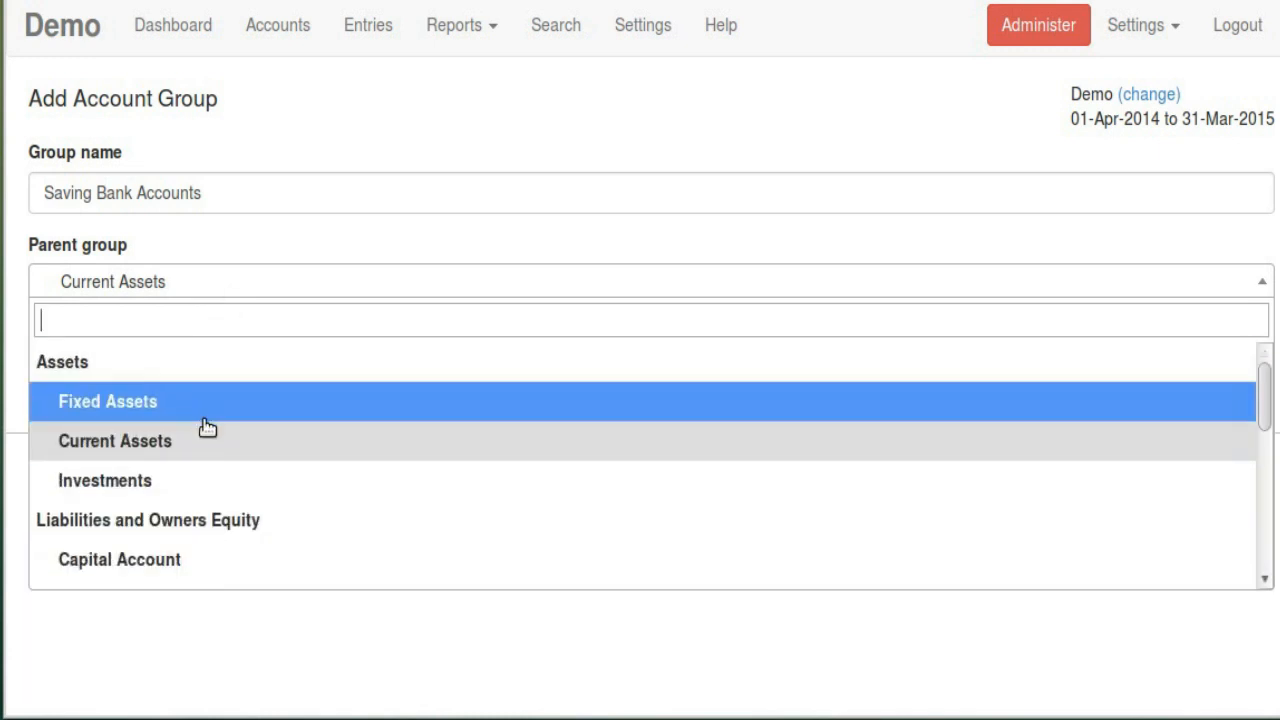
{"action": "left_click", "coordinate": [193, 454]}
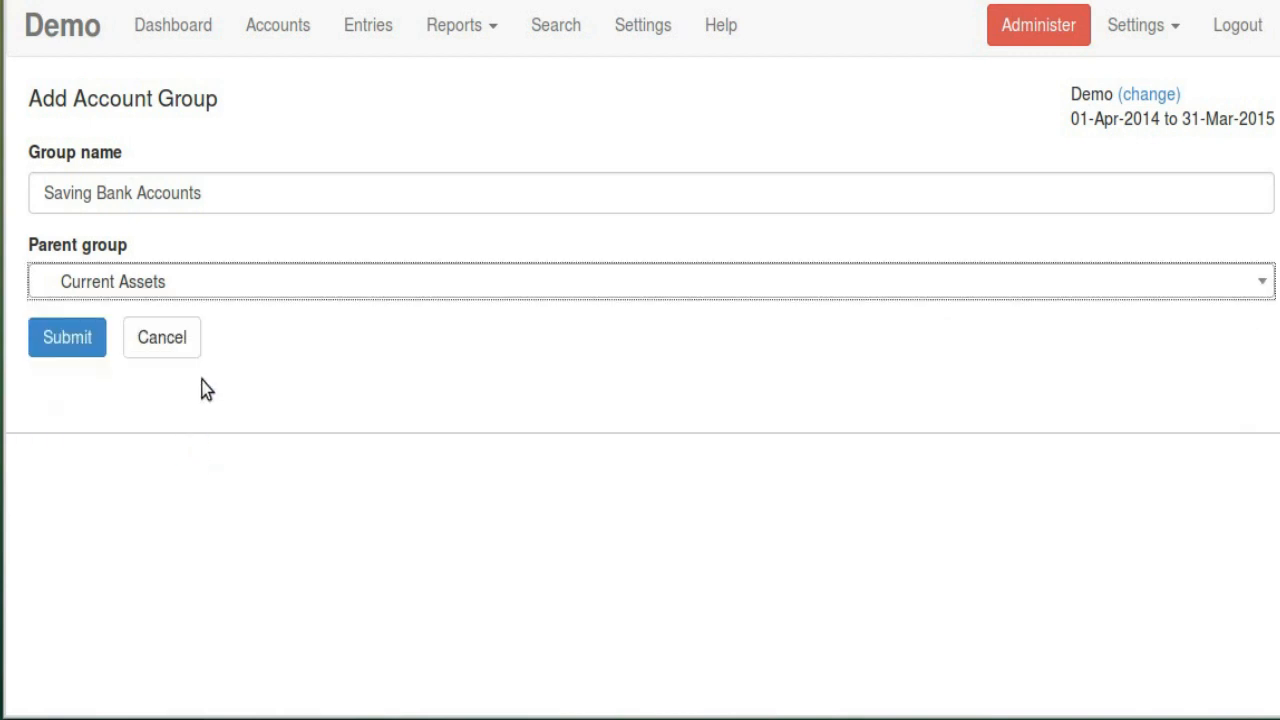
Search the parent group list for 'cur' and keep Current Assets selected
{"action": "left_click", "coordinate": [200, 291]}
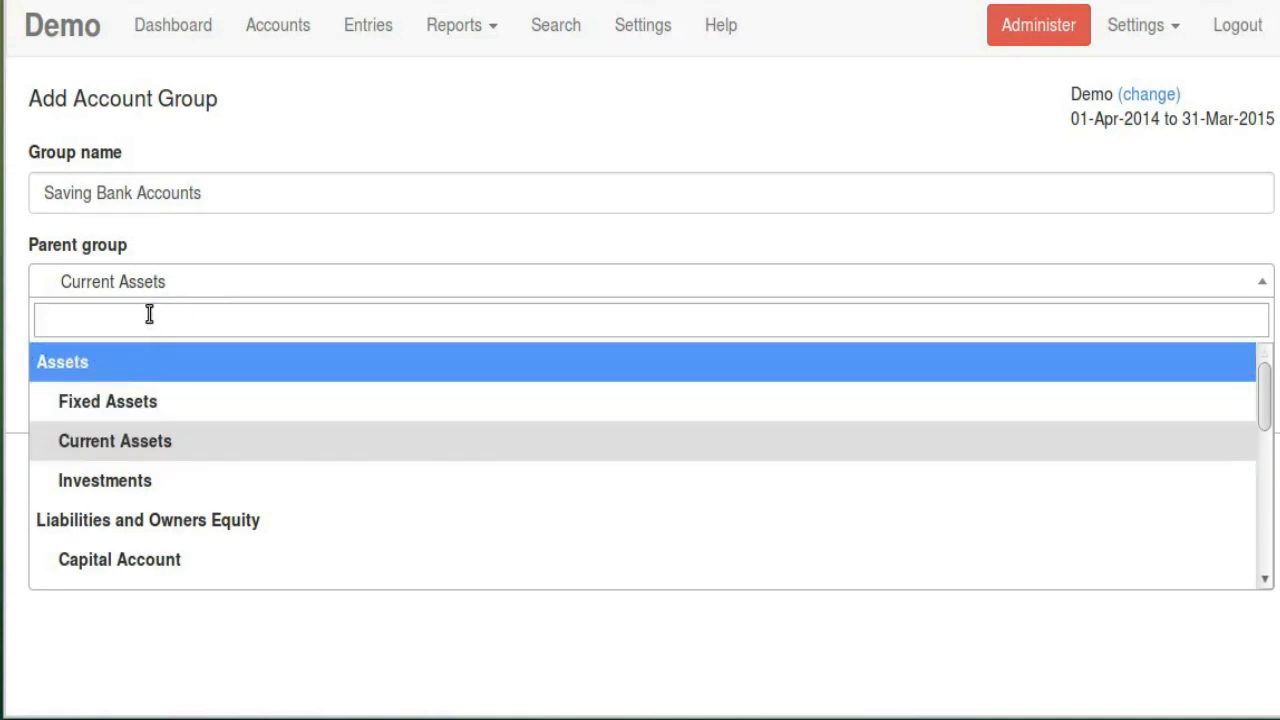
{"action": "type", "text": "a"}
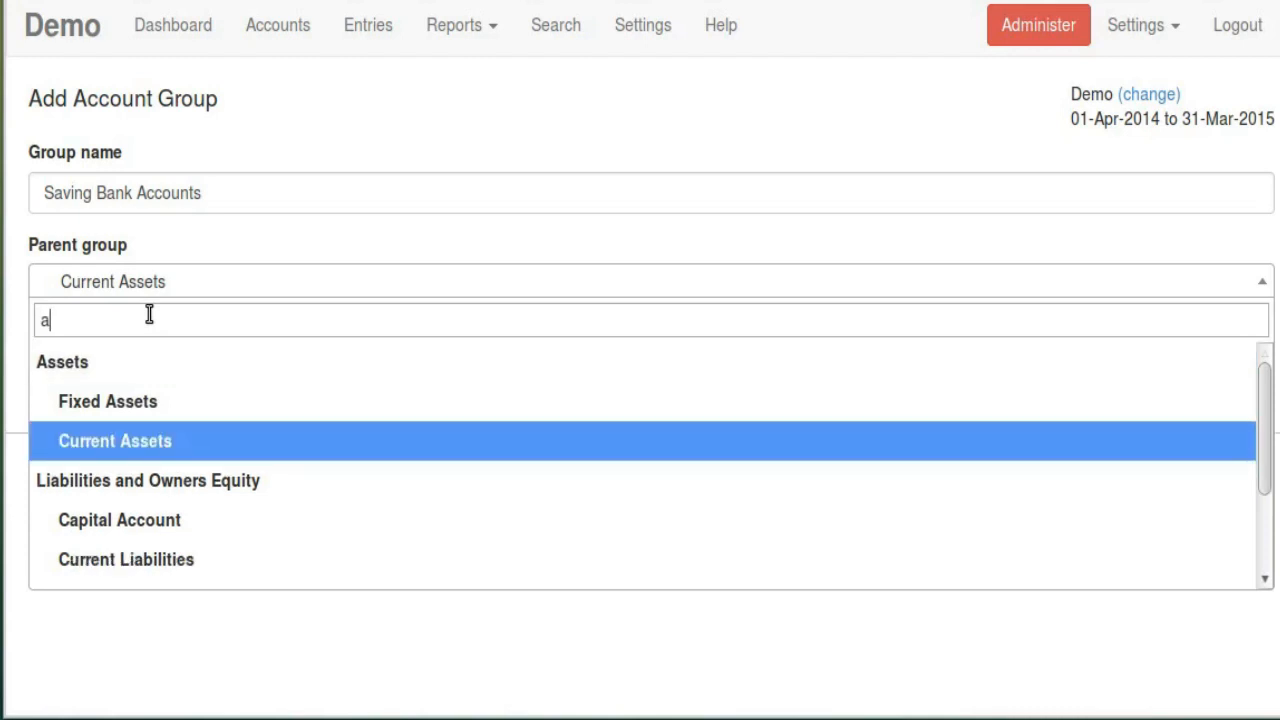
{"action": "key", "text": "BackSpace"}
{"action": "type", "text": "cu"}
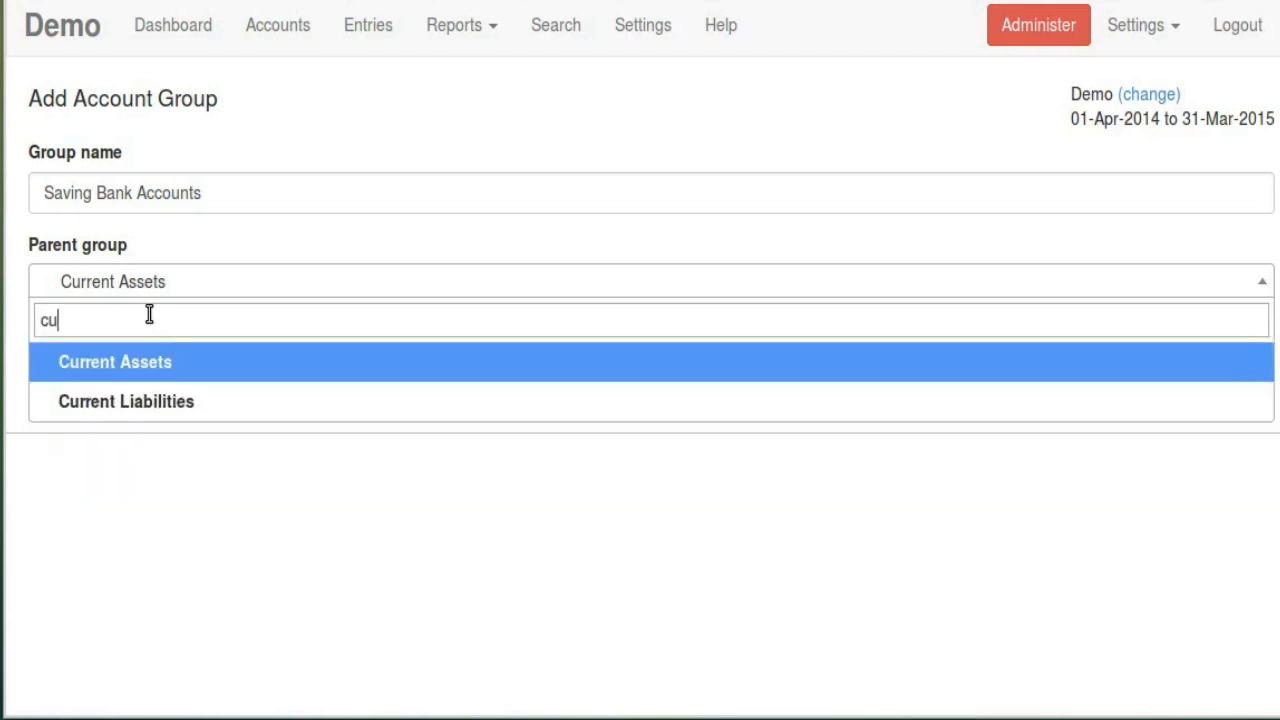
{"action": "type", "text": "r"}
{"action": "left_click", "coordinate": [155, 368]}
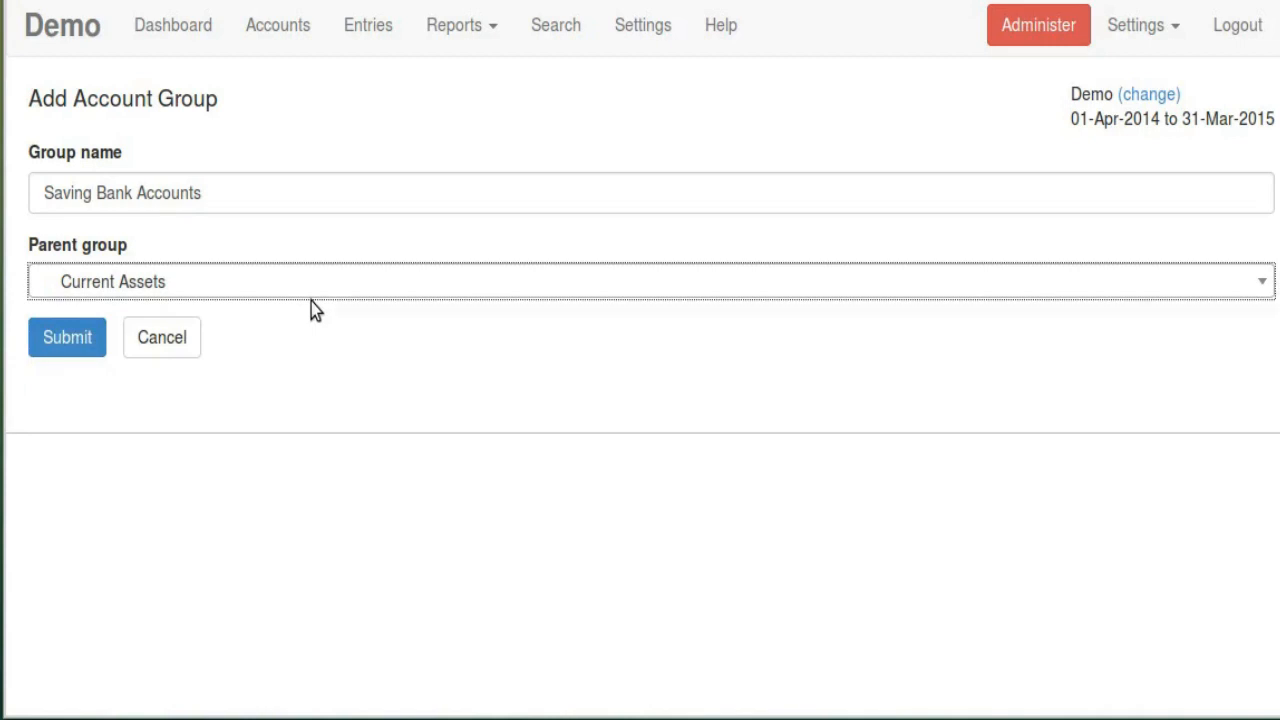
Confirm Current Assets as parent and save the Saving Bank Accounts group
{"action": "left_click", "coordinate": [306, 190]}
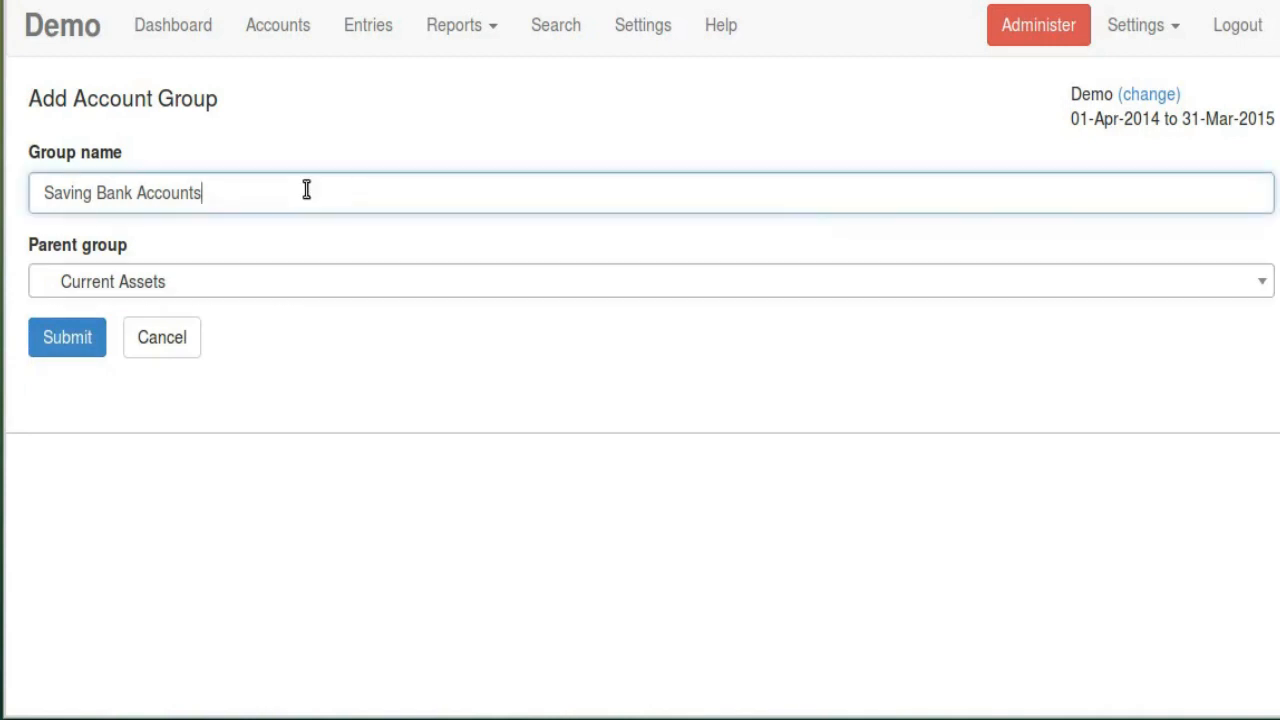
{"action": "key", "text": "Tab"}
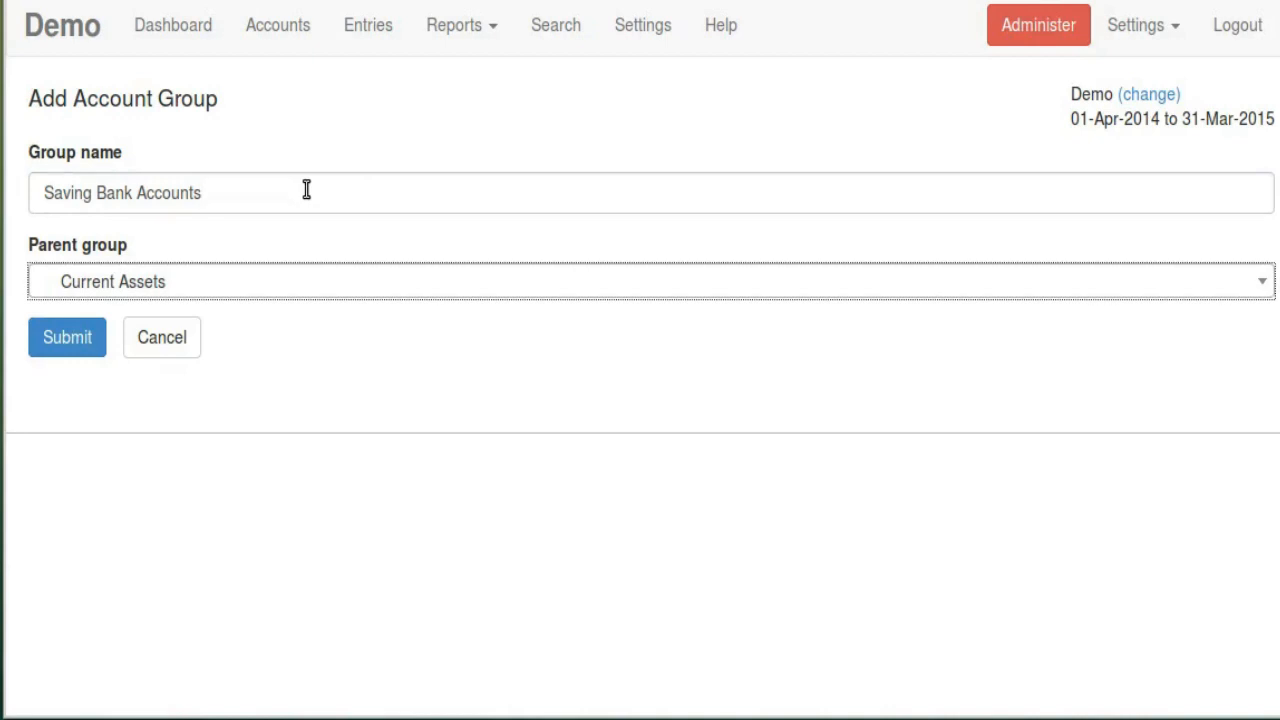
{"action": "left_click", "coordinate": [262, 270]}
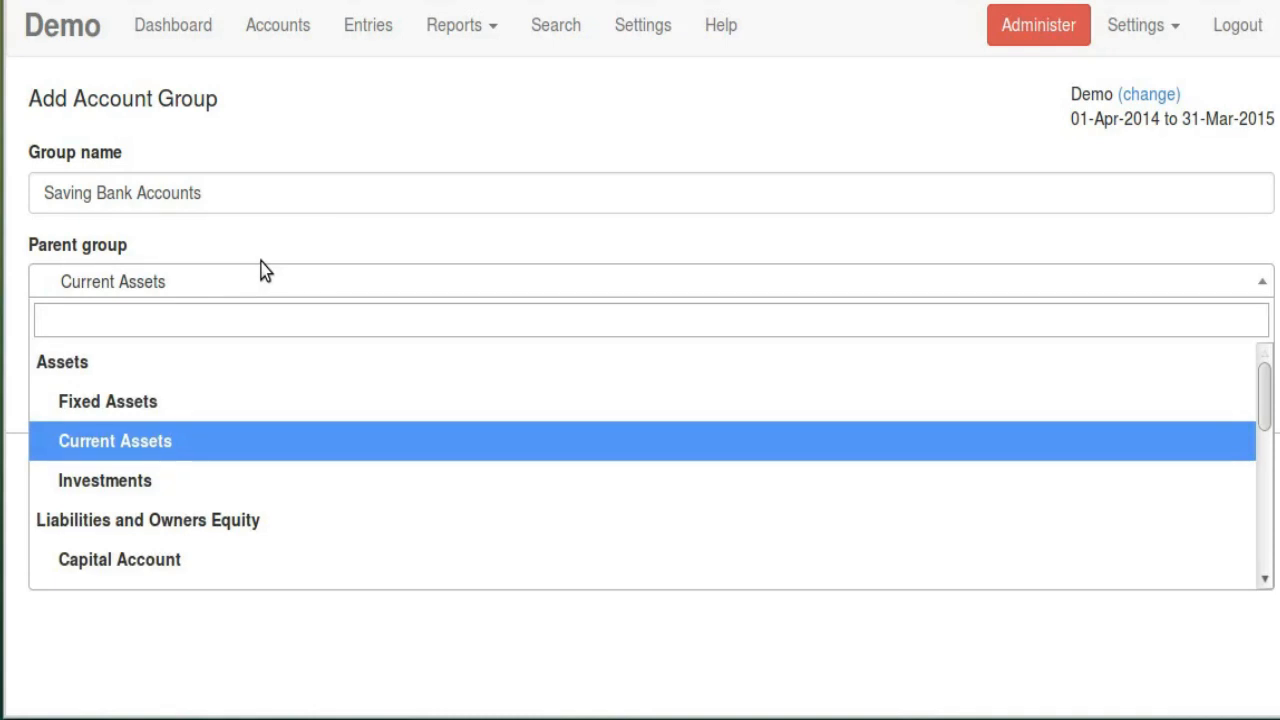
{"action": "key", "text": "Up"}
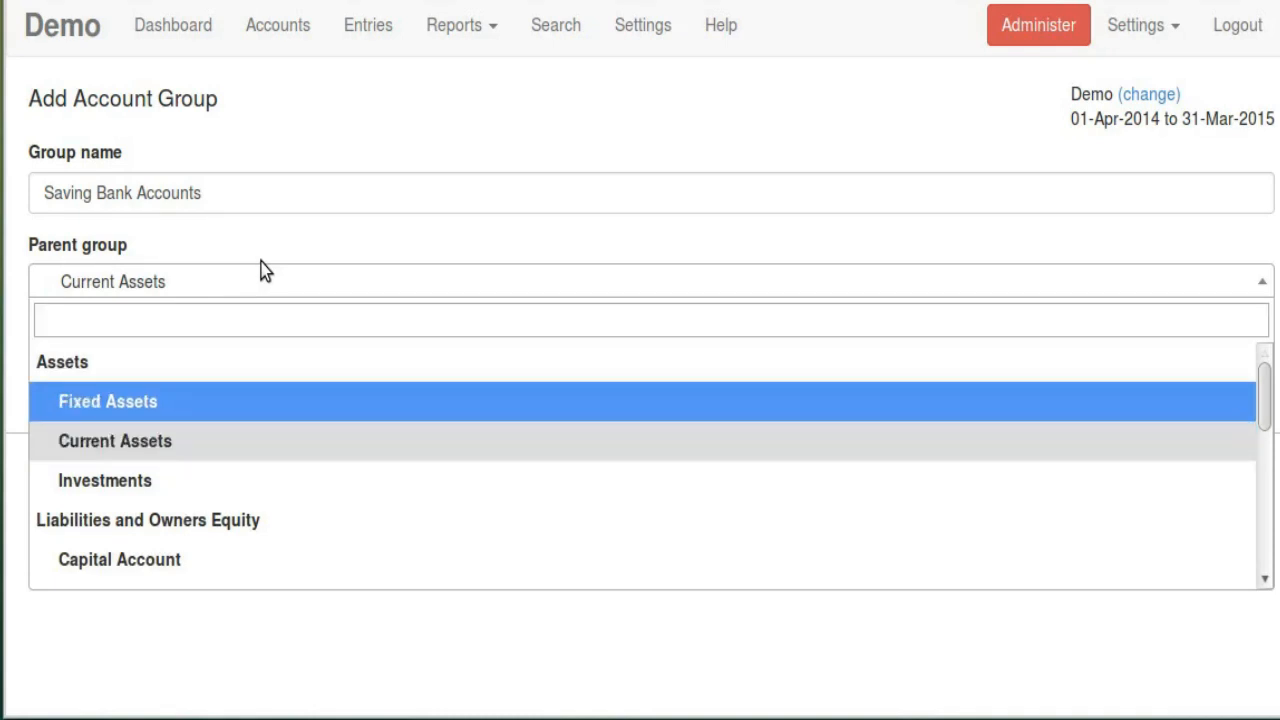
{"action": "key", "text": "Down"}
{"action": "key", "text": "Return"}
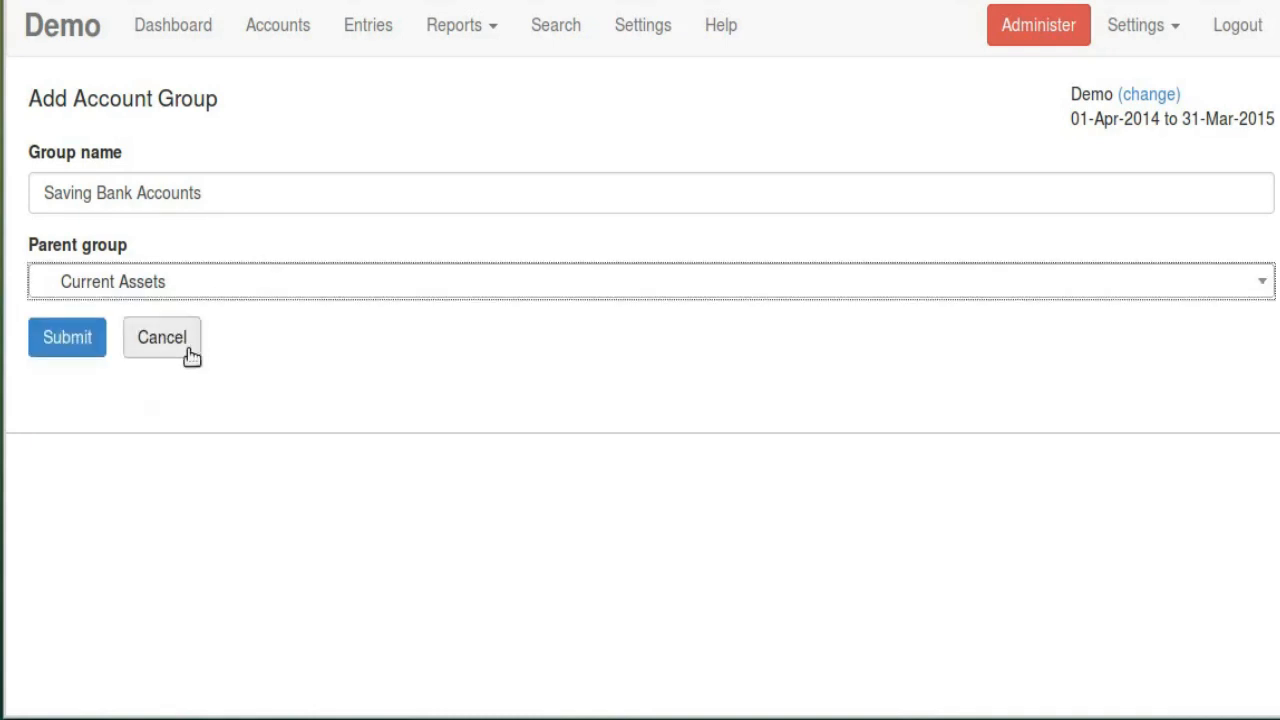
{"action": "left_click", "coordinate": [68, 337]}
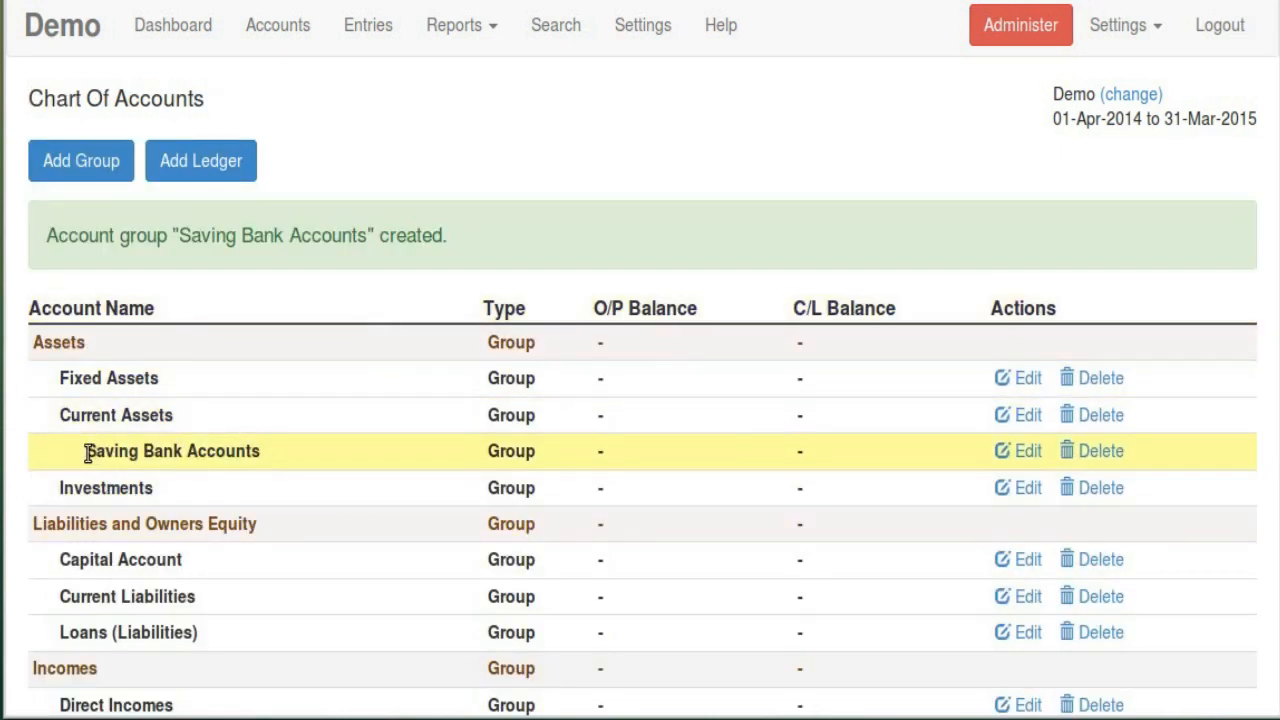
Point out the new Saving Bank Accounts group, then open the Add Account Ledger form
{"action": "left_click_drag", "start_coordinate": [88, 451], "coordinate": [313, 452]}
{"action": "left_click", "coordinate": [512, 455]}
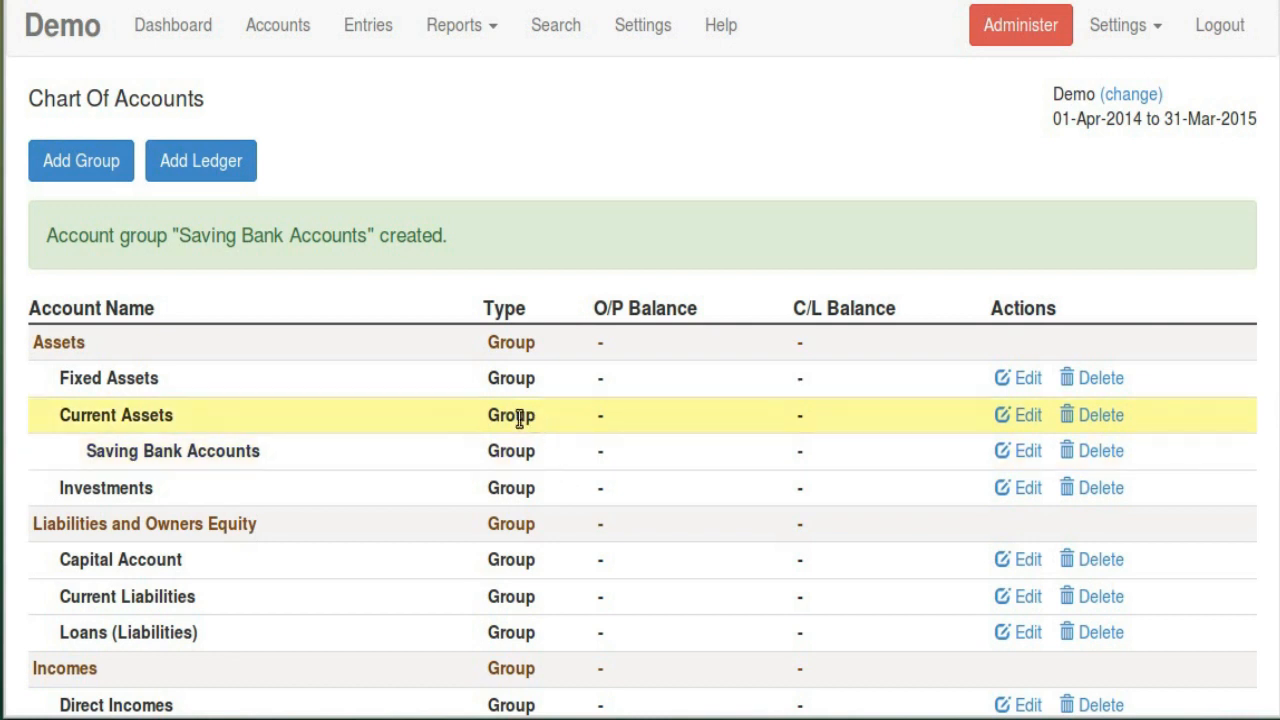
{"action": "left_click", "coordinate": [236, 172]}
Name the ledger ICICI Bank Saving Account and file it under Saving Bank Accounts
{"action": "left_click", "coordinate": [200, 195]}
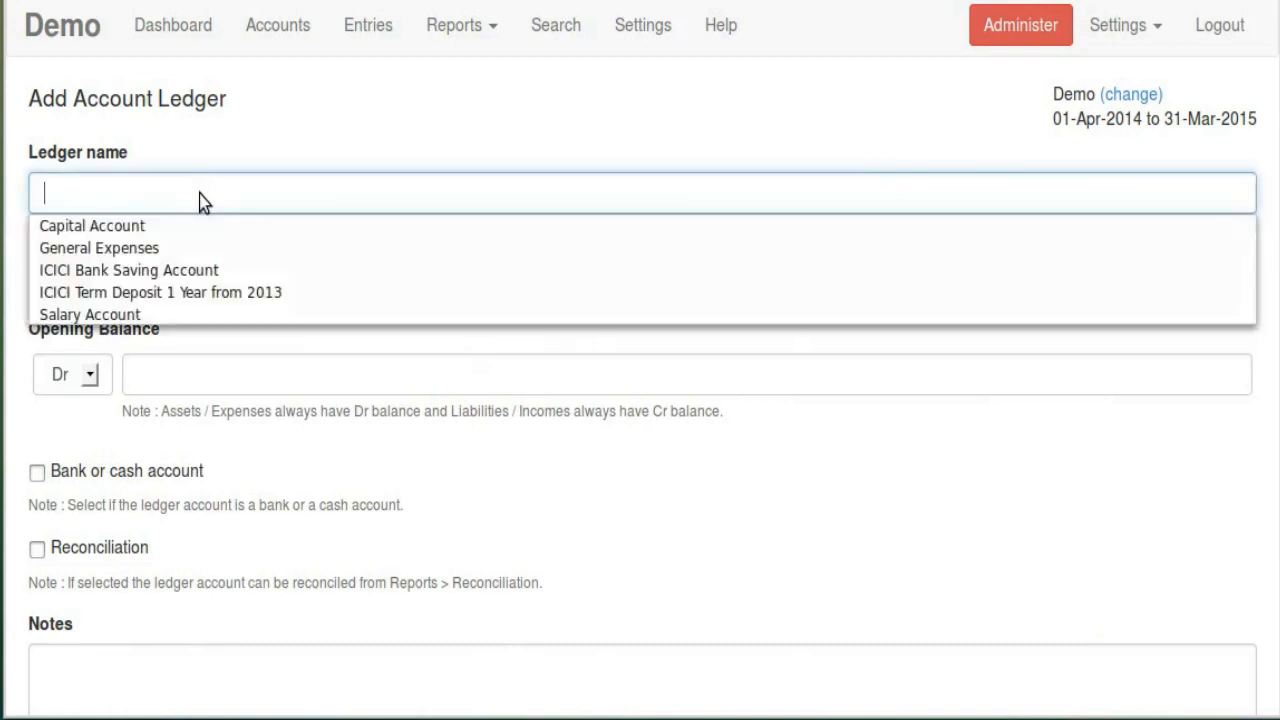
{"action": "left_click", "coordinate": [204, 264]}
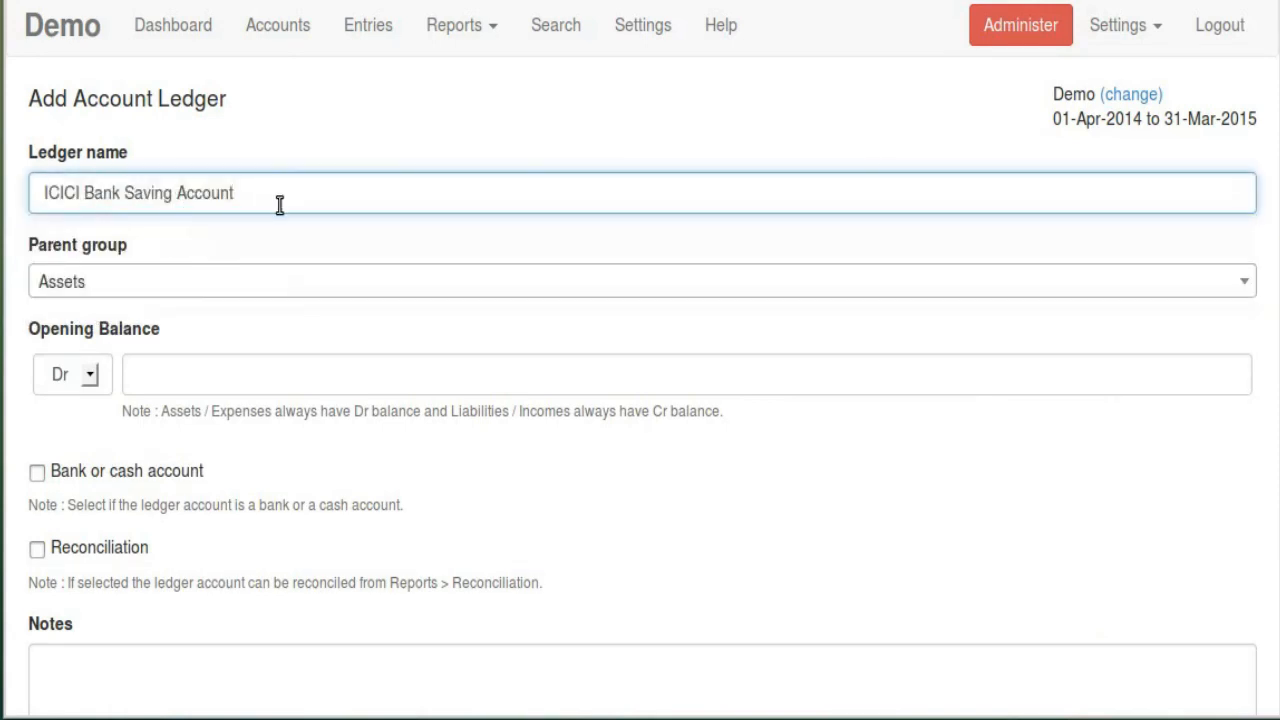
{"action": "left_click", "coordinate": [179, 287]}
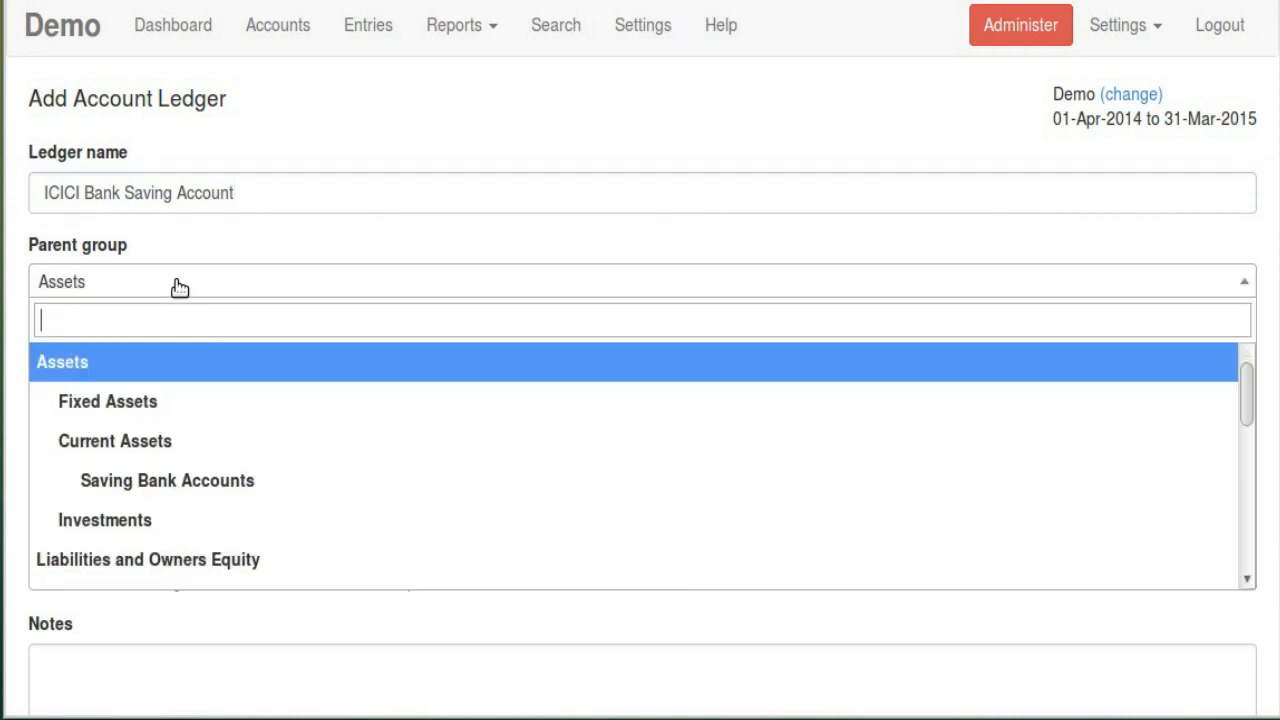
{"action": "left_click", "coordinate": [213, 480]}
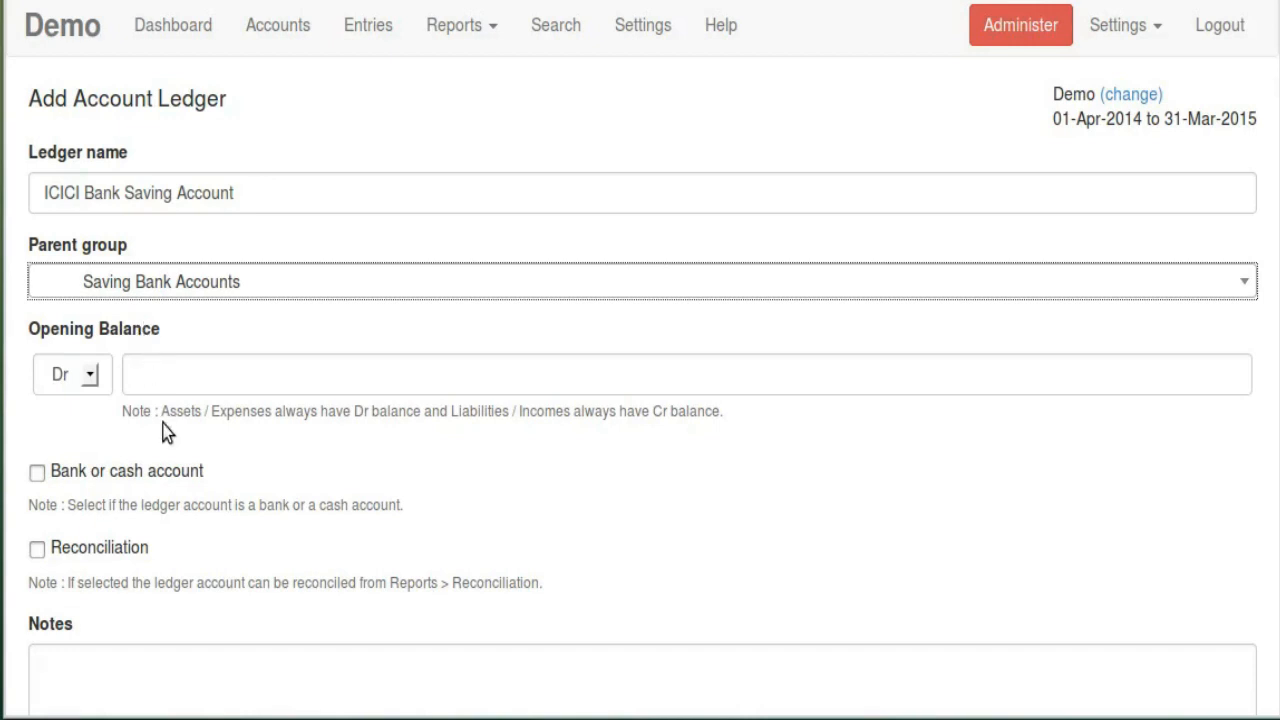
Keep the opening balance on the Dr side, noting the Dr/Cr balance hints
{"action": "left_click_drag", "start_coordinate": [161, 415], "coordinate": [428, 412]}
{"action": "left_click", "coordinate": [306, 363]}
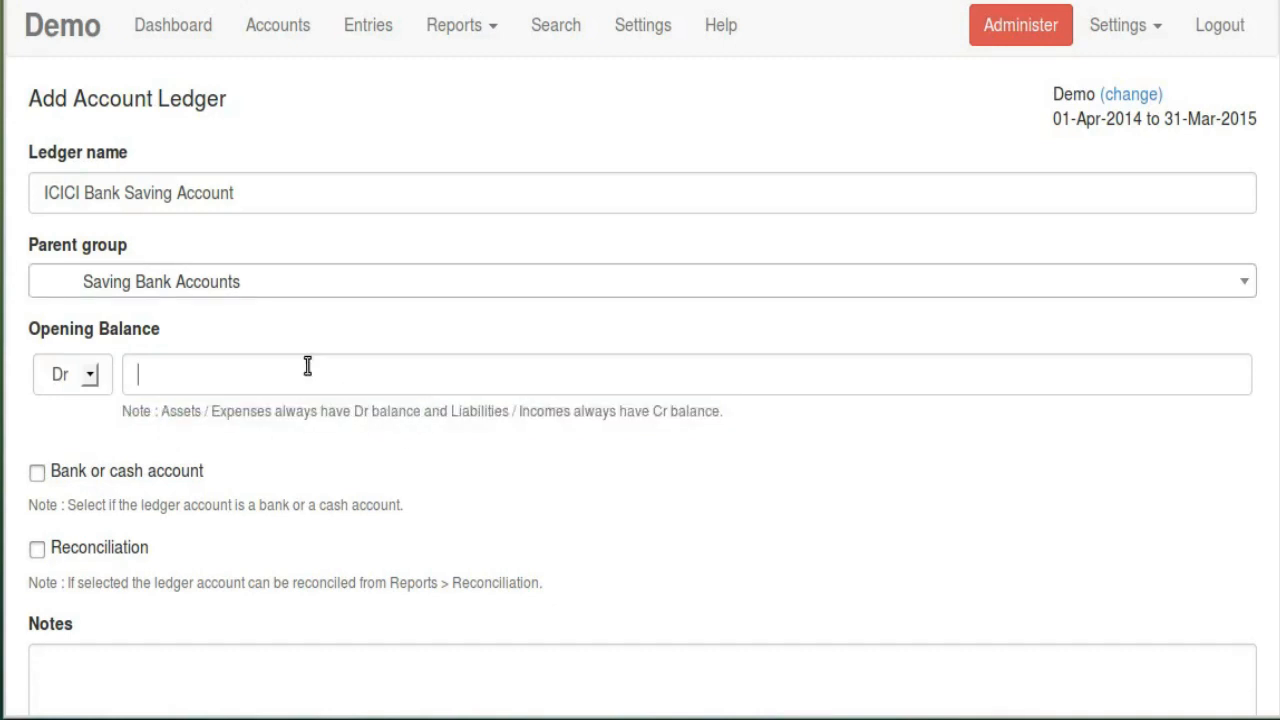
{"action": "left_click", "coordinate": [91, 376]}
{"action": "left_click", "coordinate": [91, 376]}
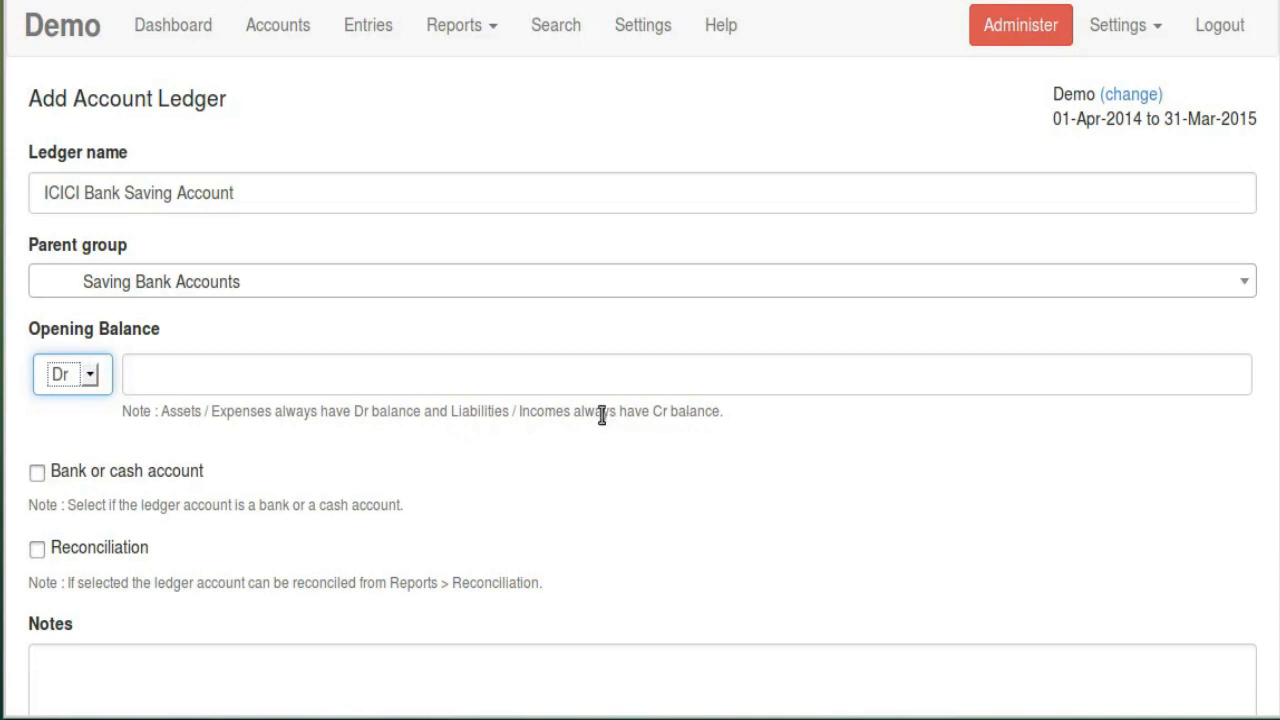
{"action": "left_click_drag", "start_coordinate": [585, 411], "coordinate": [737, 437]}
{"action": "left_click", "coordinate": [90, 379]}
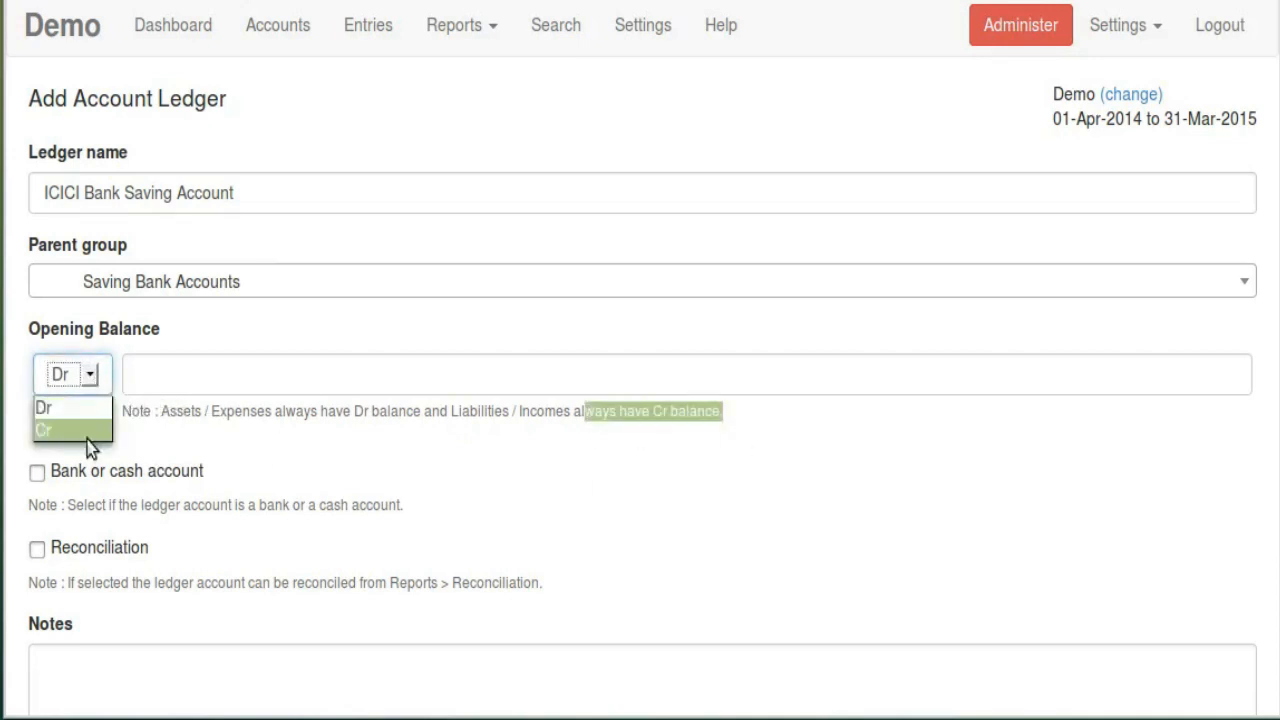
{"action": "left_click", "coordinate": [87, 386]}
{"action": "left_click", "coordinate": [329, 334]}
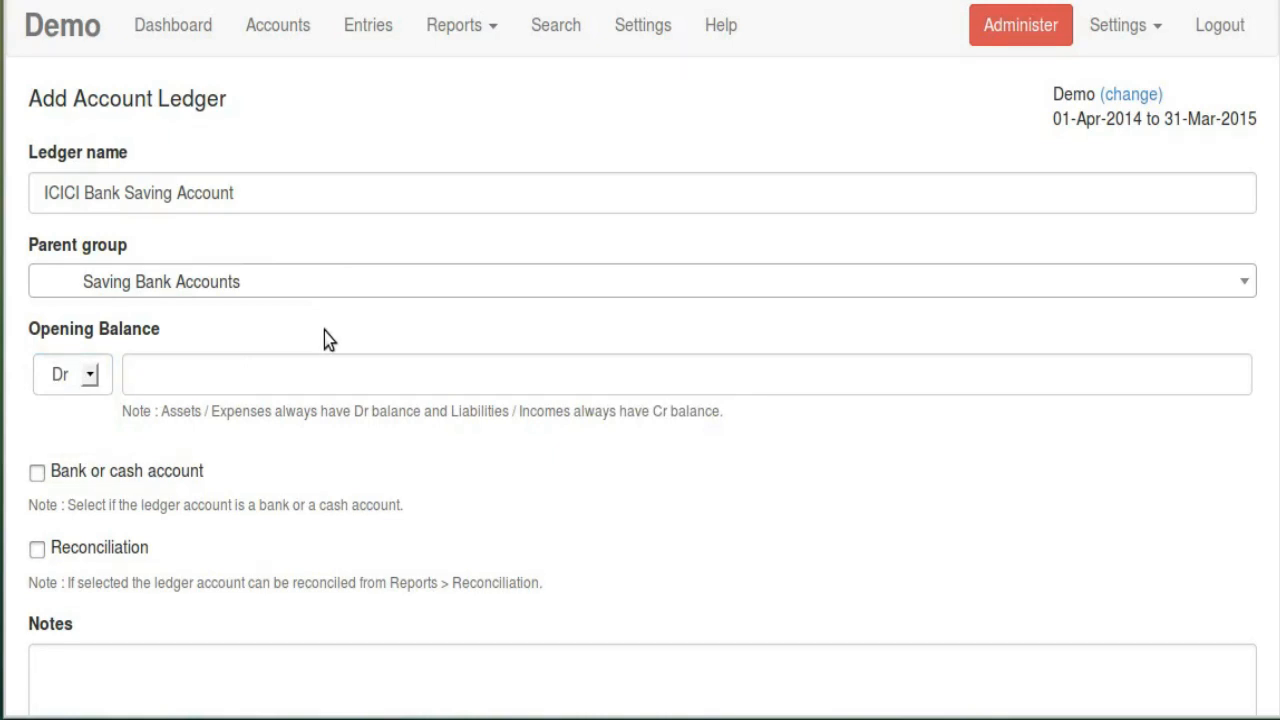
Mark the ledger as a bank or cash account with reconciliation enabled
{"action": "scroll", "coordinate": [277, 457], "scroll_direction": "down", "scroll_amount": 1}
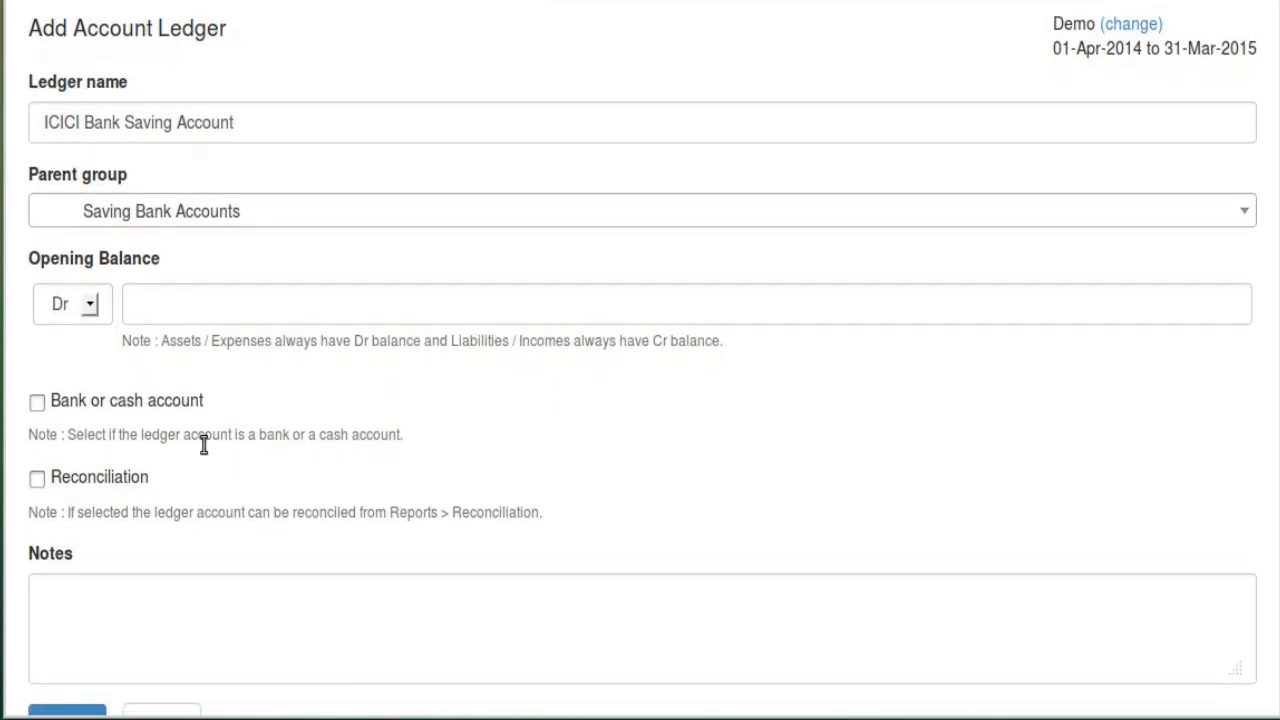
{"action": "left_click", "coordinate": [101, 413]}
{"action": "left_click", "coordinate": [117, 487]}
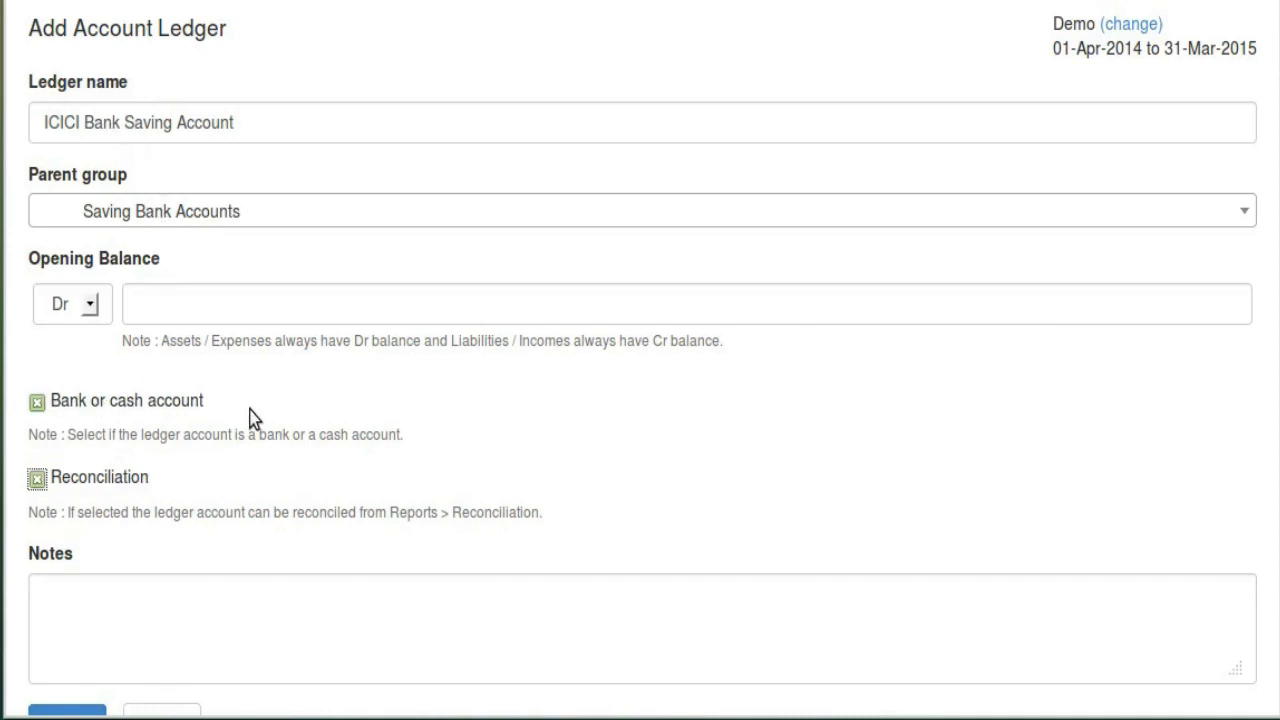
{"action": "scroll", "coordinate": [205, 480], "scroll_direction": "down", "scroll_amount": 2}
{"action": "left_click", "coordinate": [100, 494]}
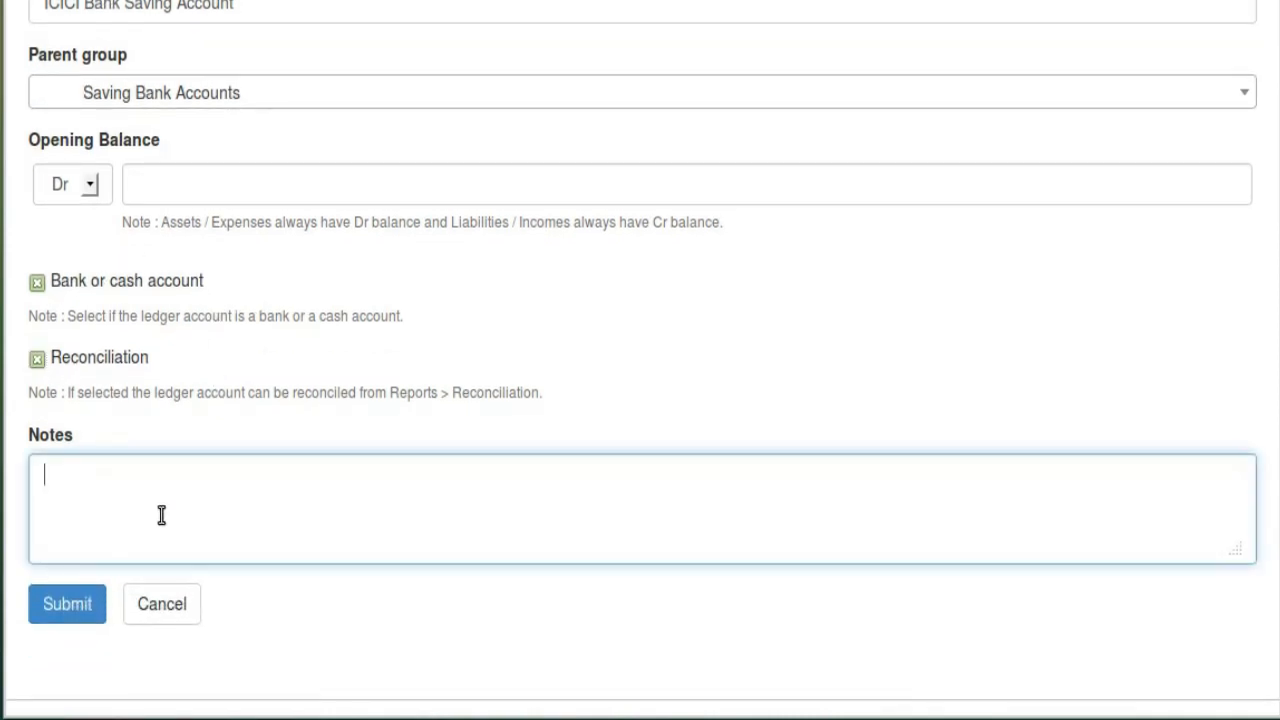
Create the ICICI Bank Saving Account ledger and open it for editing
{"action": "left_click", "coordinate": [77, 607]}
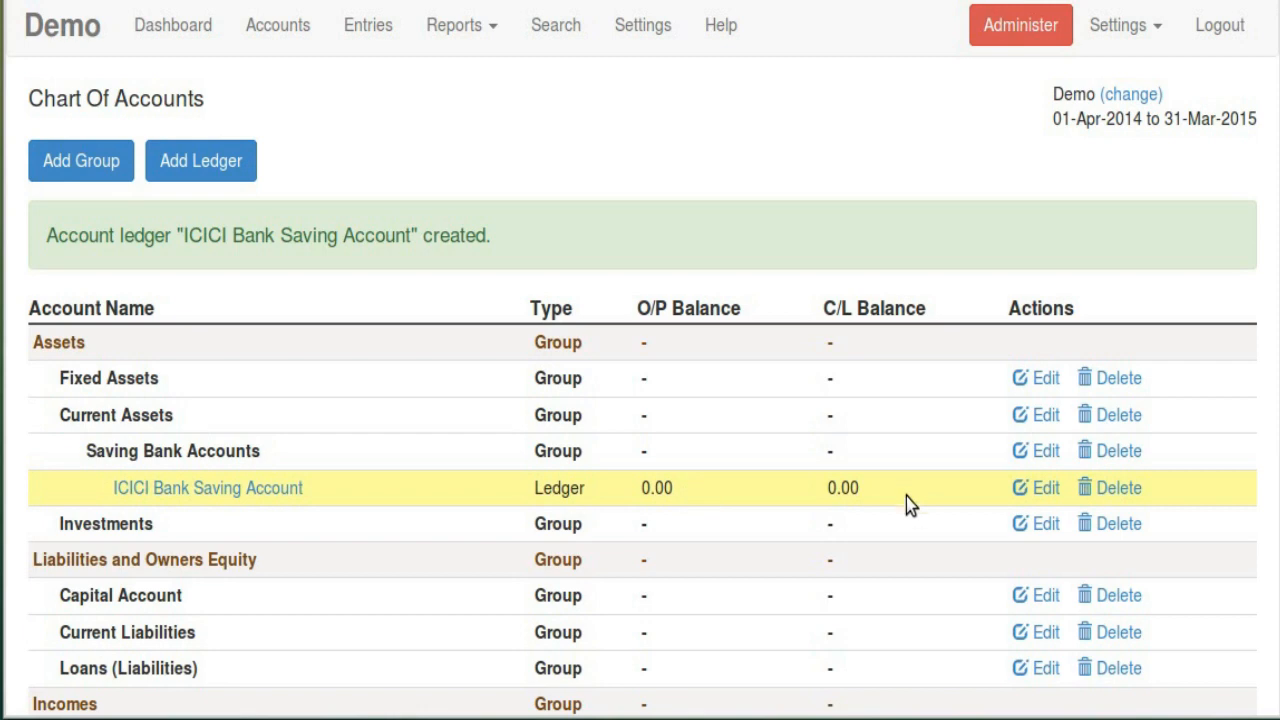
{"action": "scroll", "coordinate": [845, 505], "scroll_direction": "down", "scroll_amount": 3}
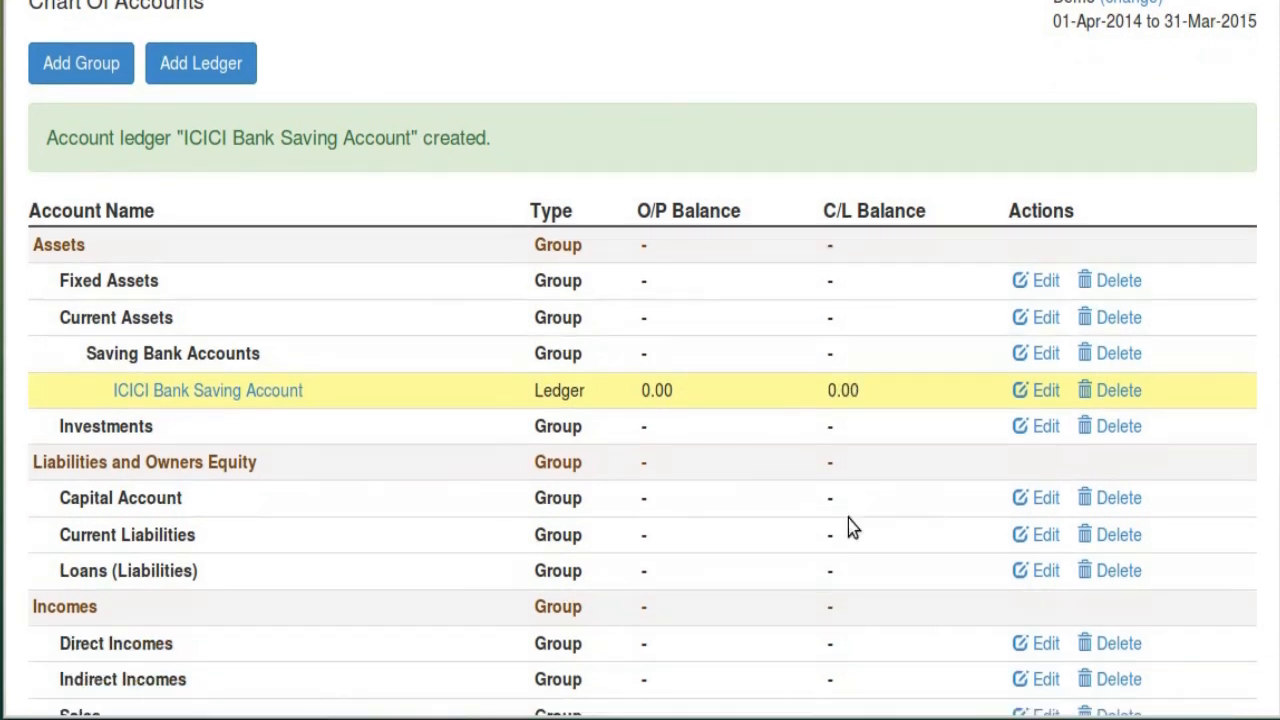
{"action": "scroll", "coordinate": [830, 515], "scroll_direction": "up", "scroll_amount": 2}
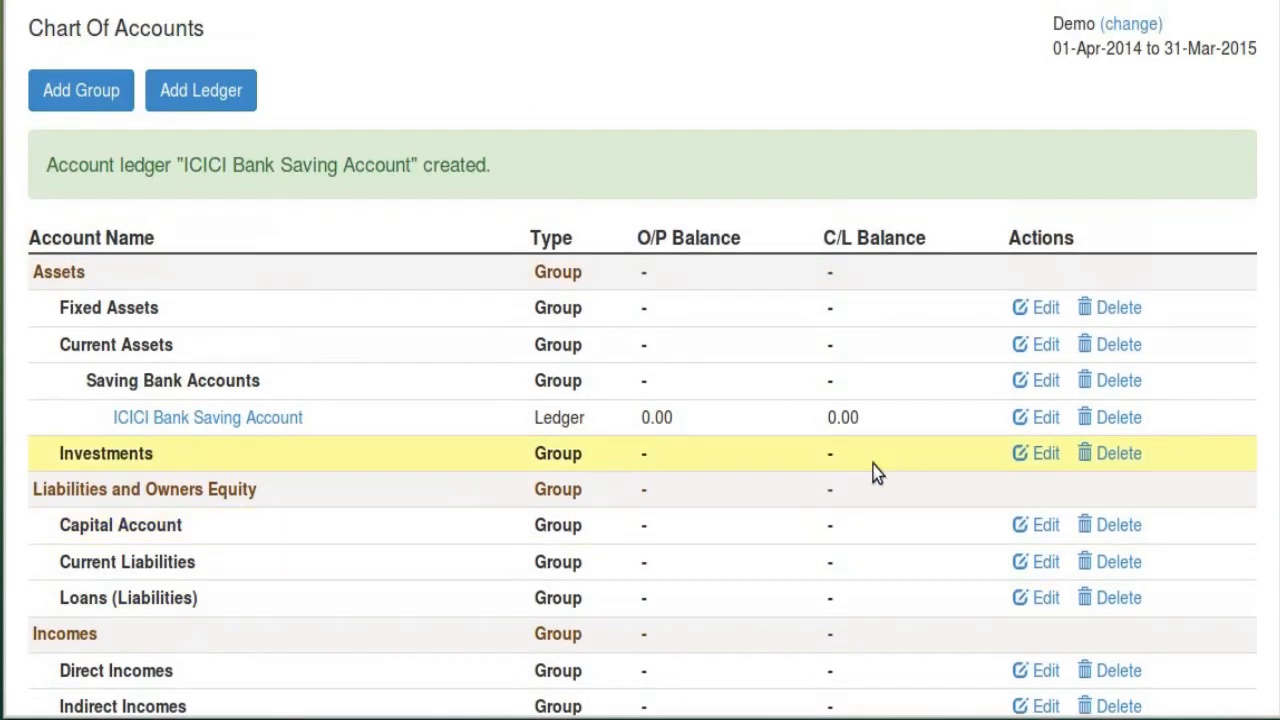
{"action": "left_click", "coordinate": [1036, 420]}
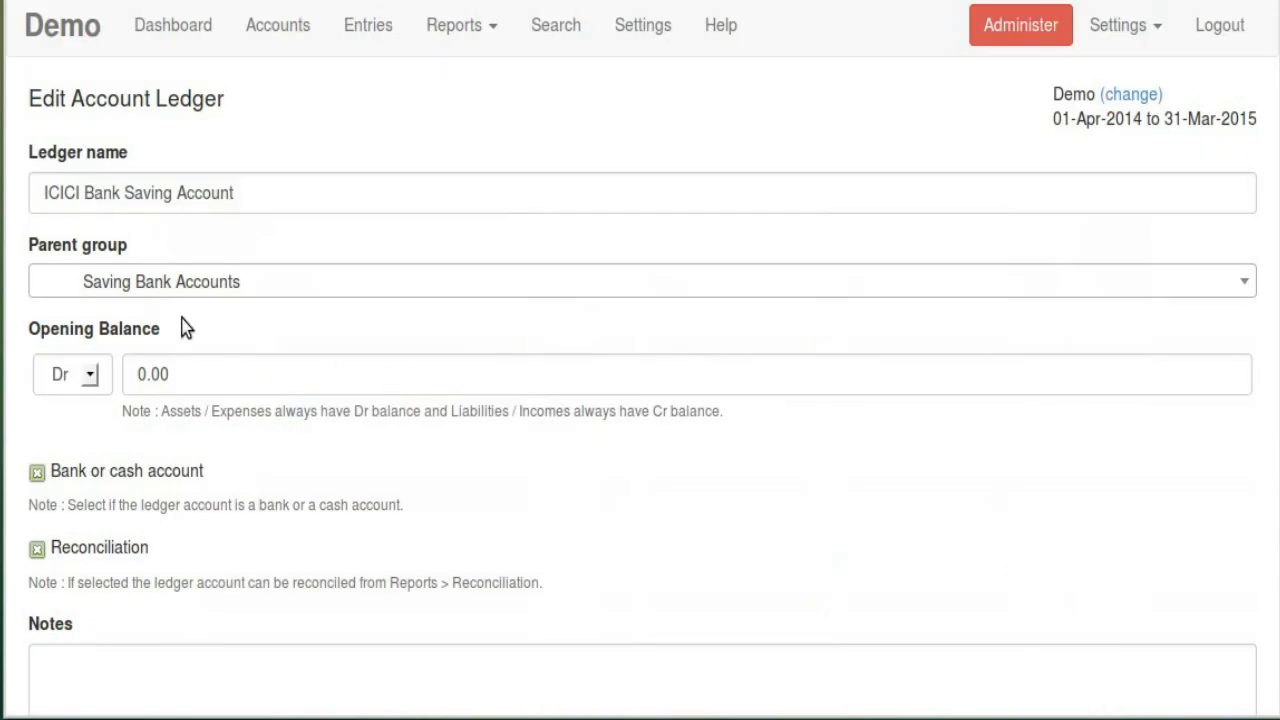
Change the ICICI ledger's opening balance to Dr 5000.00 and save it
{"action": "scroll", "coordinate": [230, 463], "scroll_direction": "down", "scroll_amount": 1}
{"action": "scroll", "coordinate": [230, 463], "scroll_direction": "down", "scroll_amount": 1}
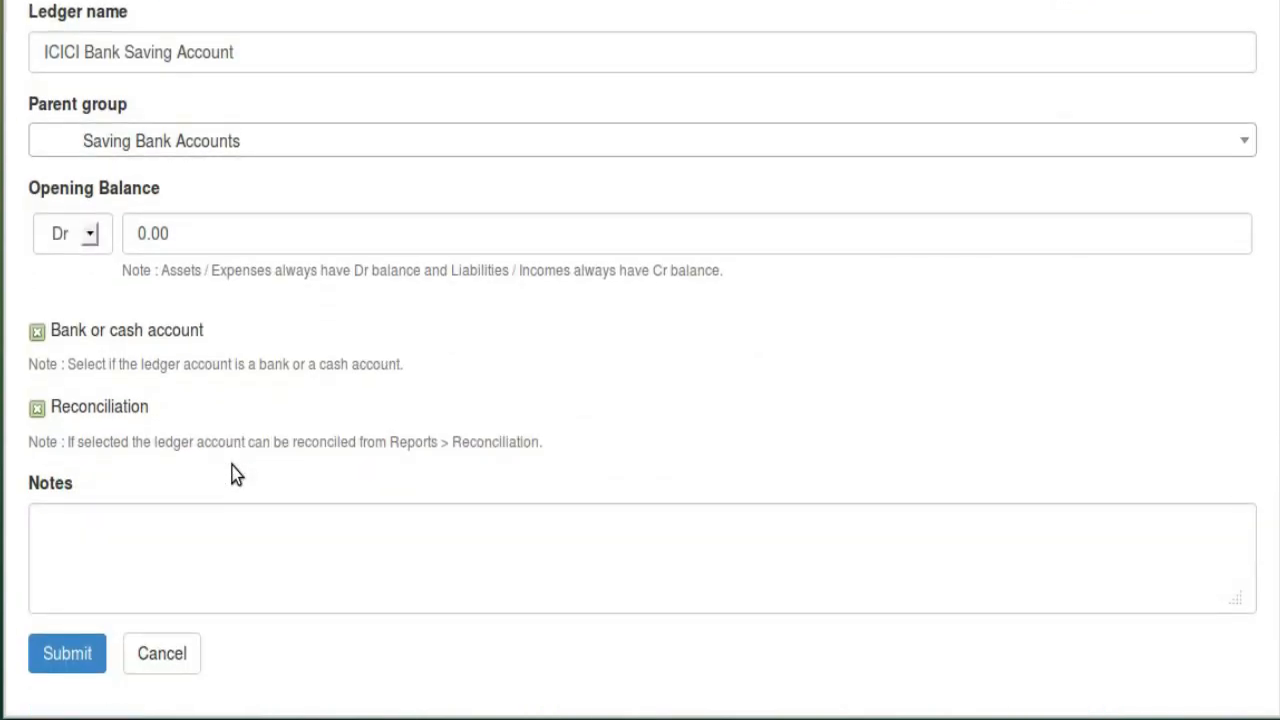
{"action": "left_click", "coordinate": [186, 245]}
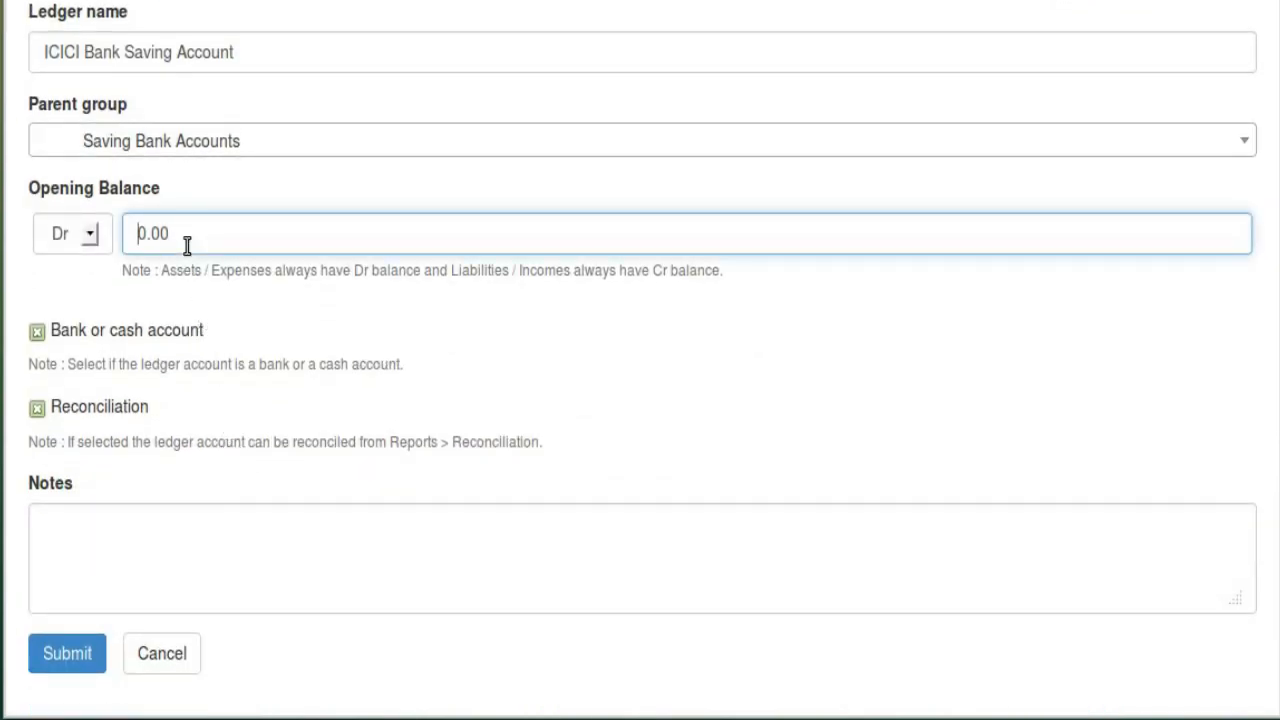
{"action": "type", "text": "500"}
{"action": "left_click", "coordinate": [613, 397]}
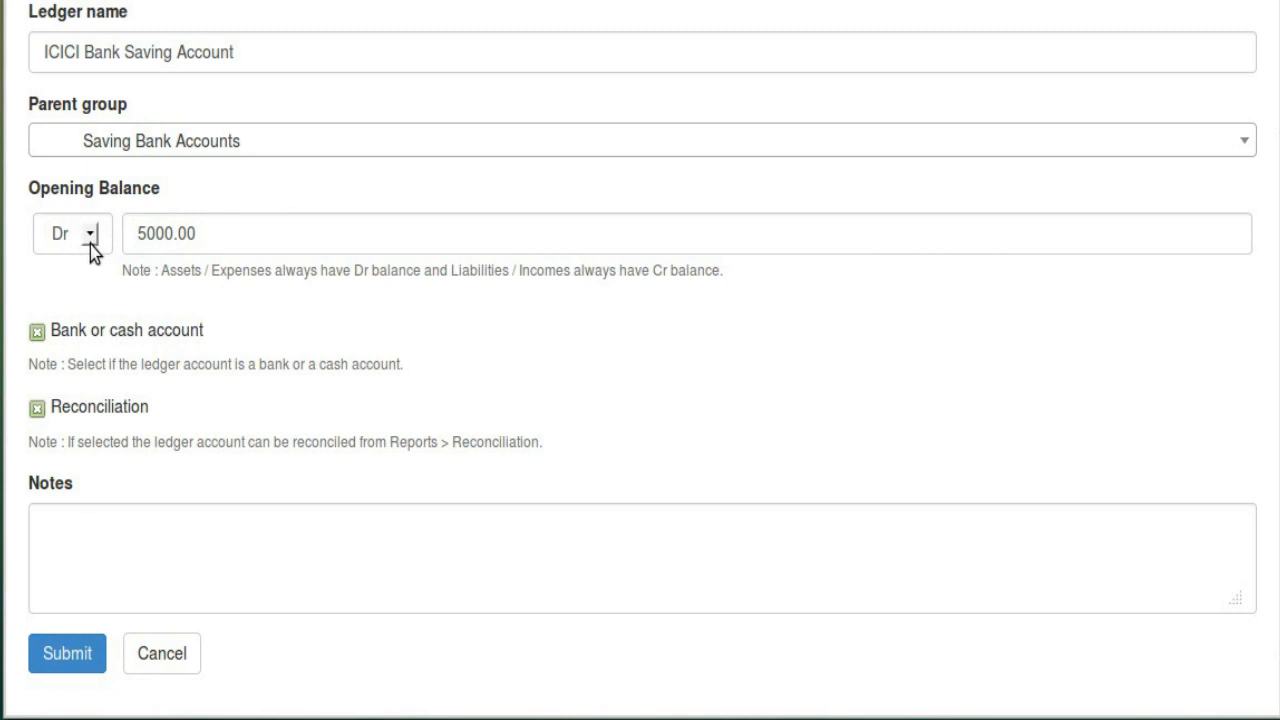
{"action": "left_click", "coordinate": [98, 662]}
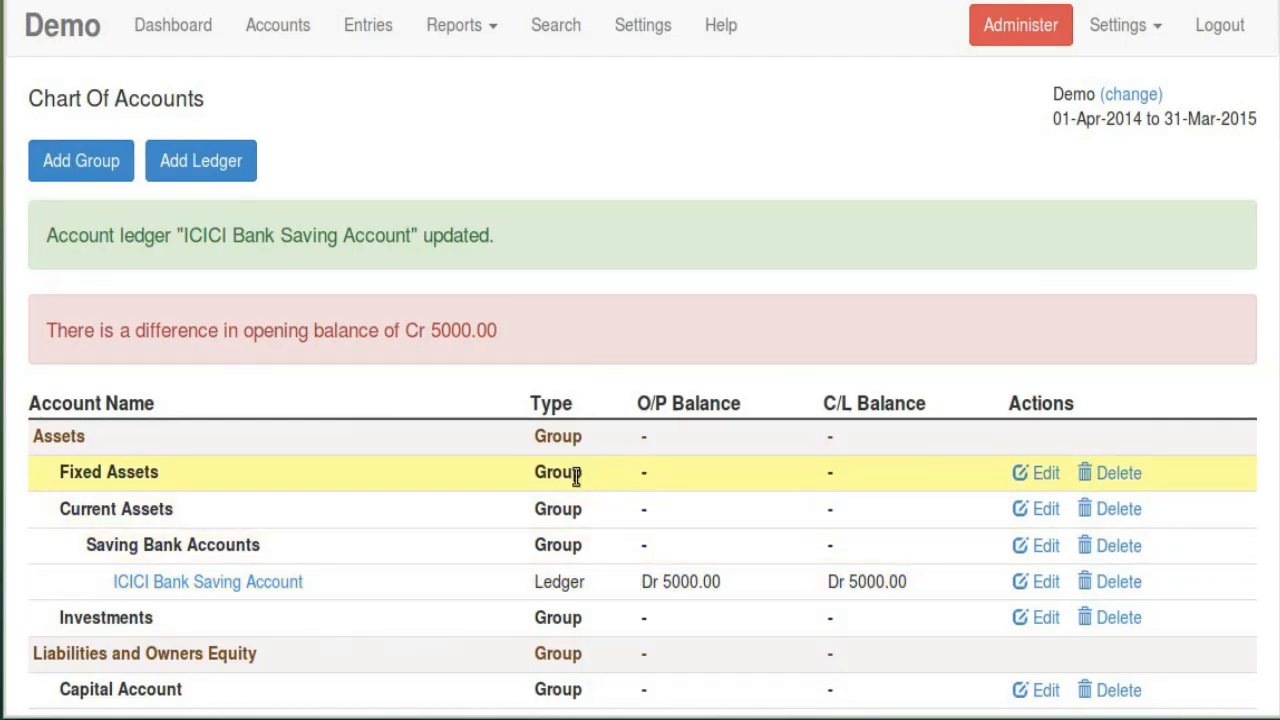
Highlight the Cr 5000.00 opening balance difference warning, then open the Reports menu
{"action": "scroll", "coordinate": [609, 371], "scroll_direction": "down", "scroll_amount": 2}
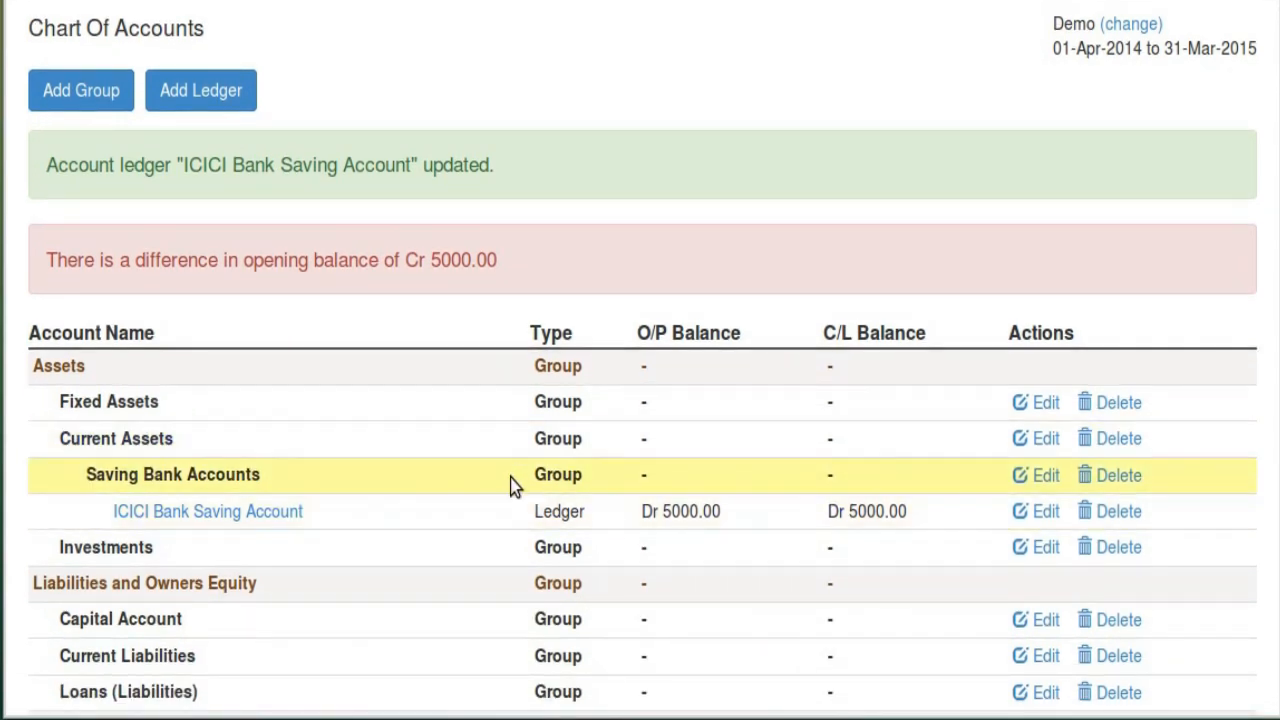
{"action": "scroll", "coordinate": [514, 486], "scroll_direction": "down", "scroll_amount": 3}
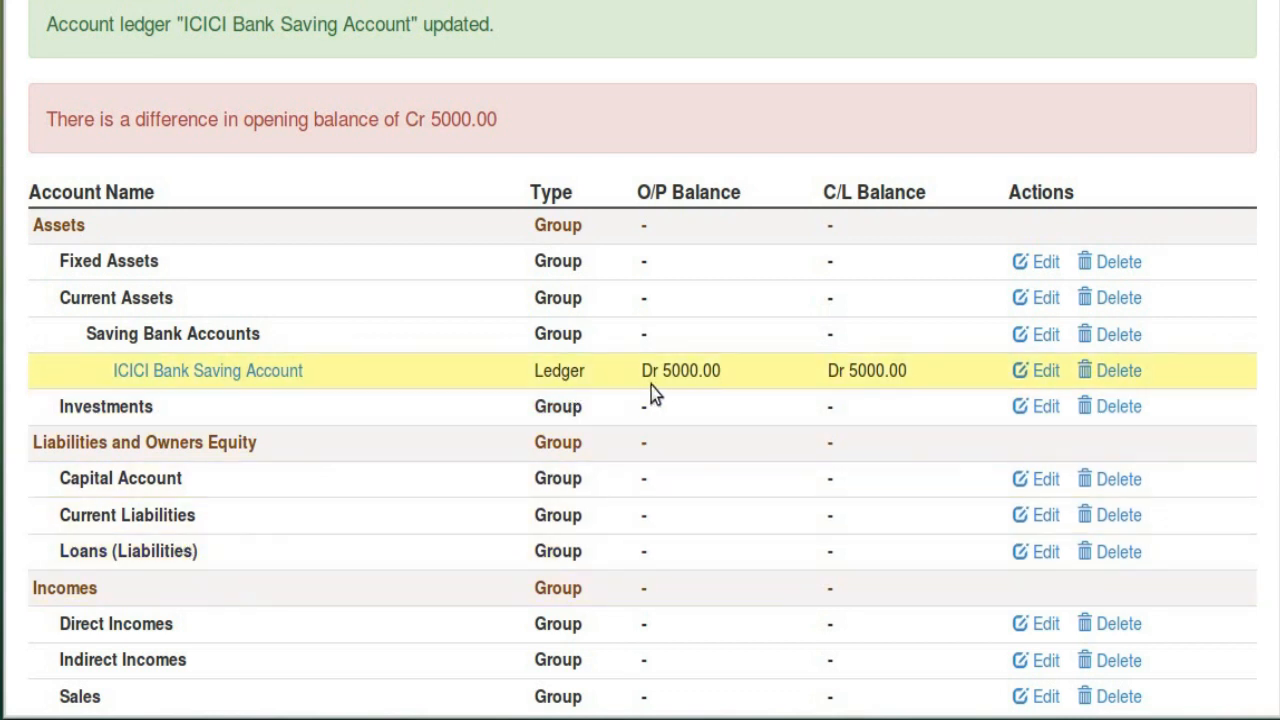
{"action": "scroll", "coordinate": [421, 405], "scroll_direction": "up", "scroll_amount": 3}
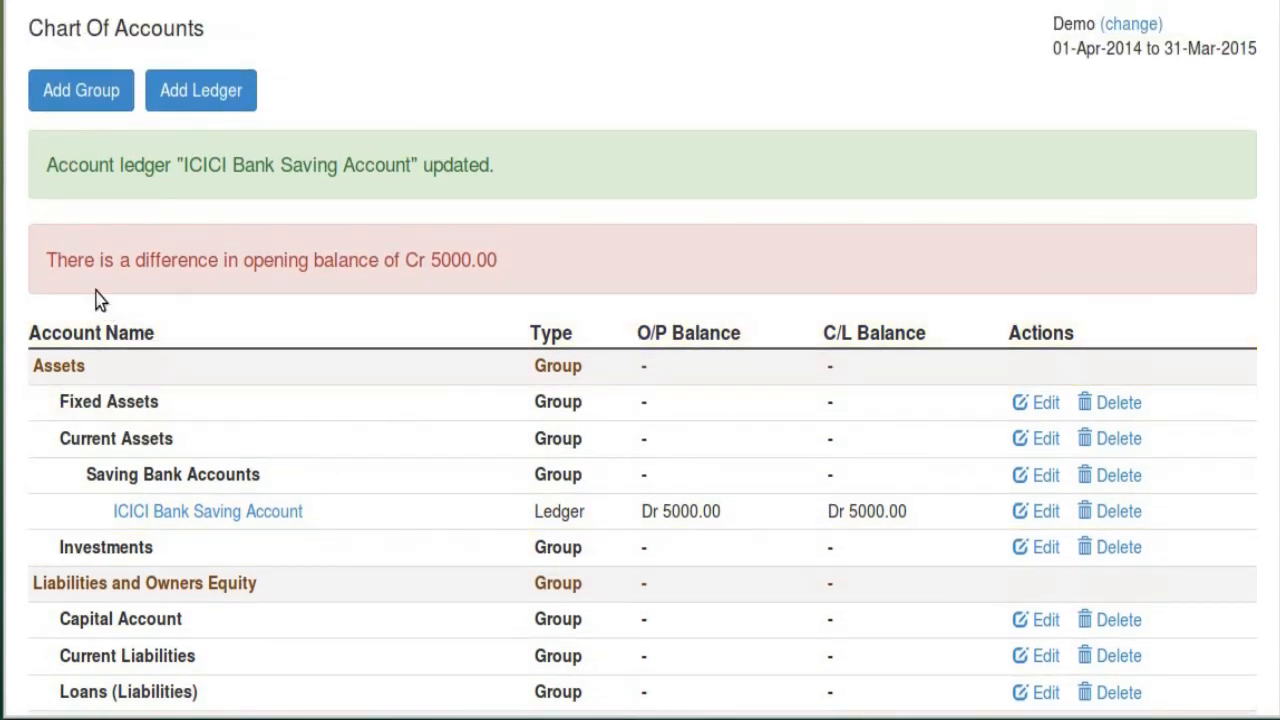
{"action": "left_click_drag", "start_coordinate": [44, 268], "coordinate": [224, 288]}
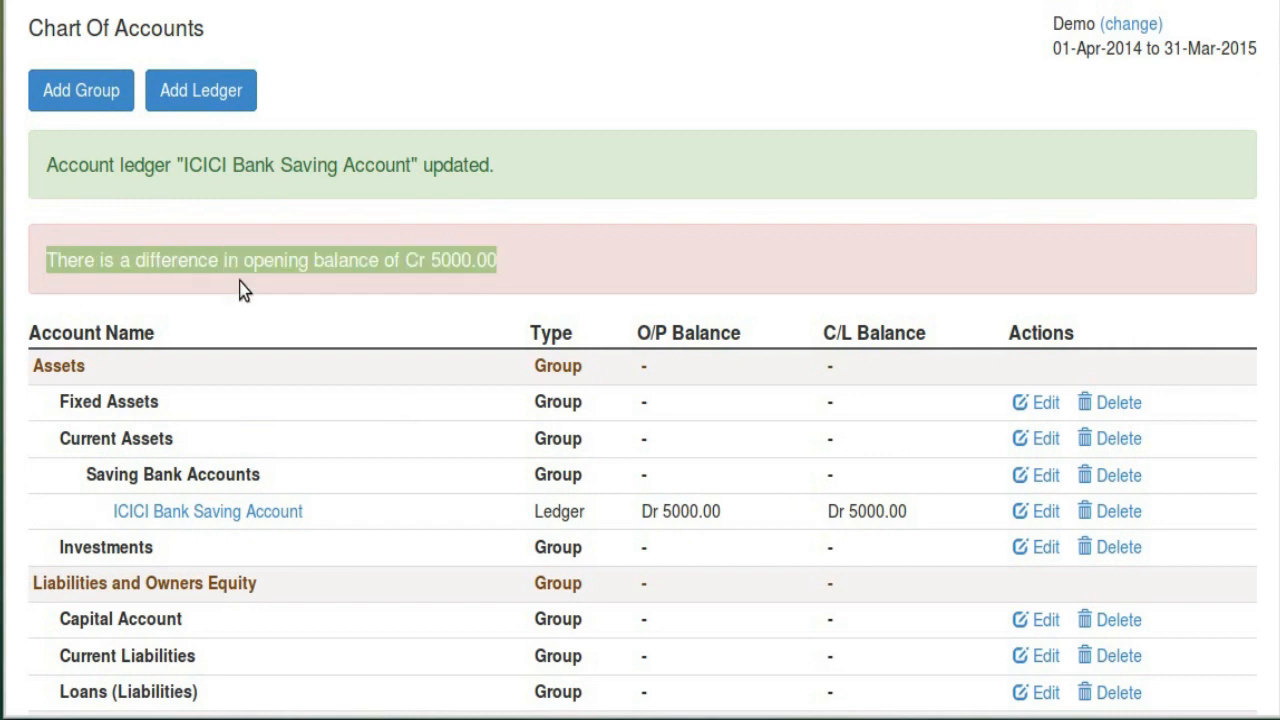
{"action": "left_click", "coordinate": [242, 292]}
{"action": "left_click_drag", "start_coordinate": [48, 250], "coordinate": [506, 260]}
{"action": "left_click", "coordinate": [514, 289]}
{"action": "scroll", "coordinate": [514, 289], "scroll_direction": "up", "scroll_amount": 2}
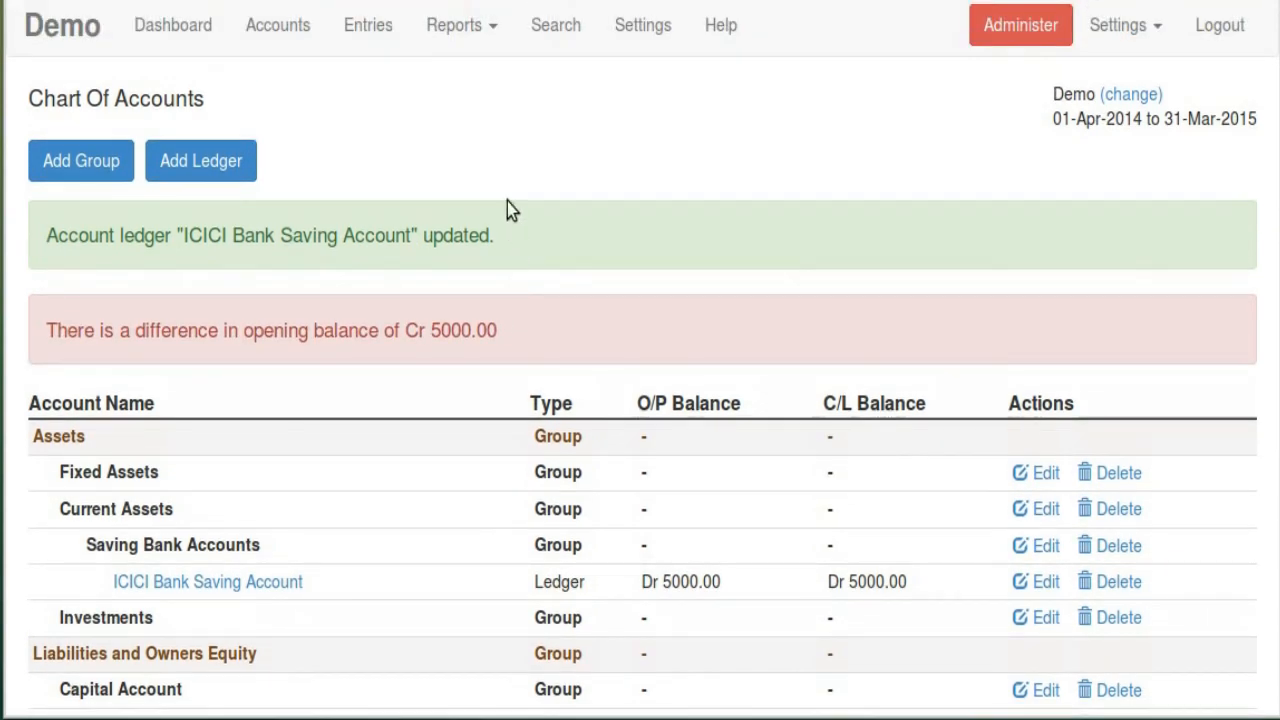
{"action": "left_click", "coordinate": [470, 27]}
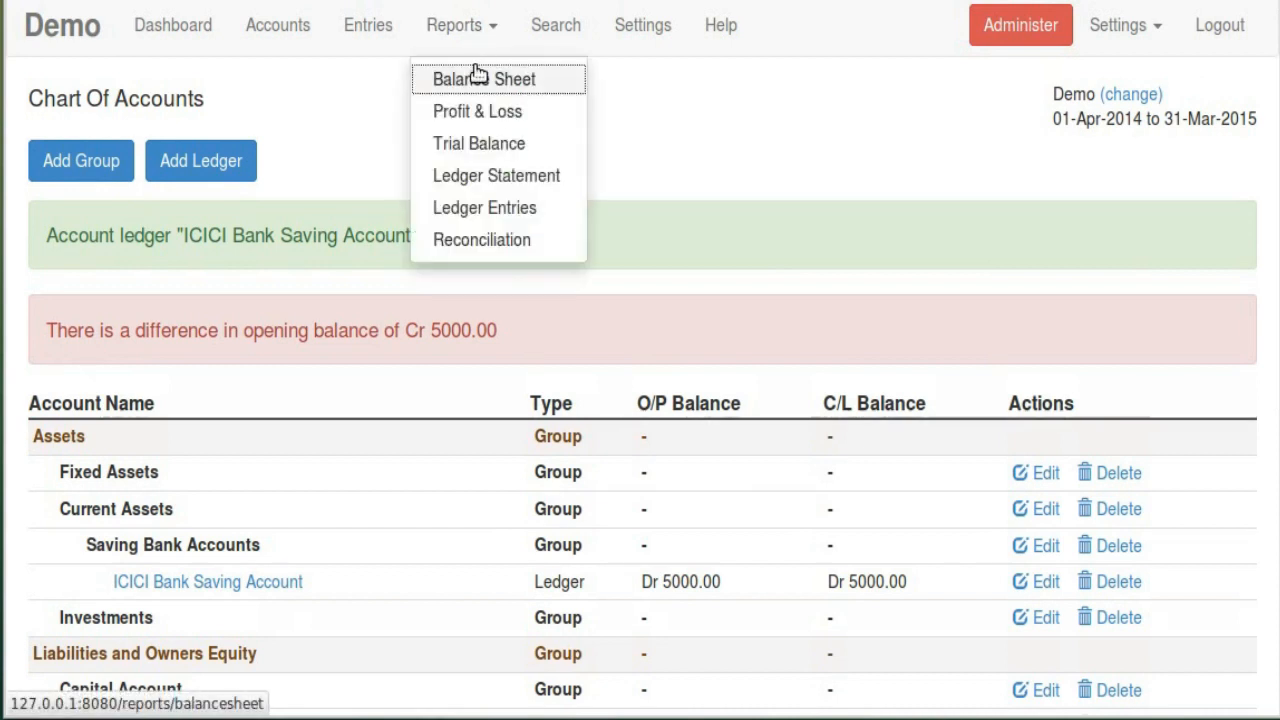
{"action": "left_click", "coordinate": [477, 77]}
{"action": "left_click_drag", "start_coordinate": [50, 174], "coordinate": [497, 184]}
{"action": "left_click", "coordinate": [497, 184]}
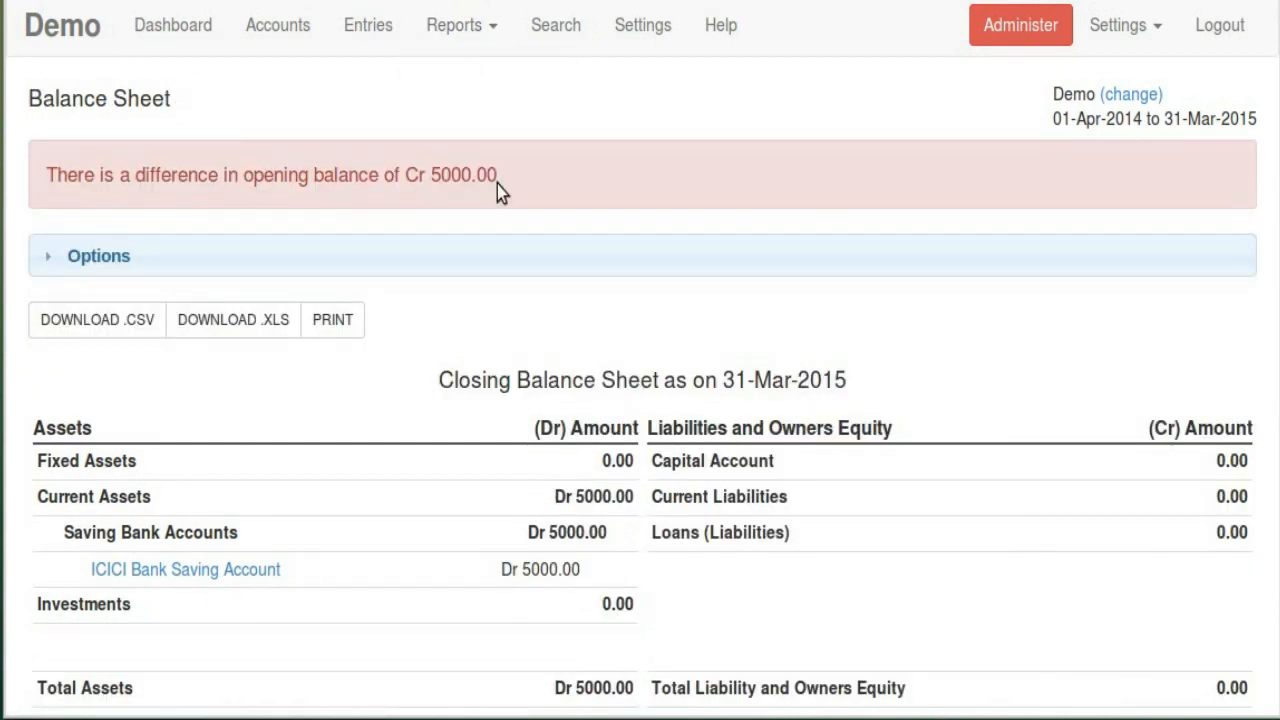
{"action": "left_click", "coordinate": [284, 32]}
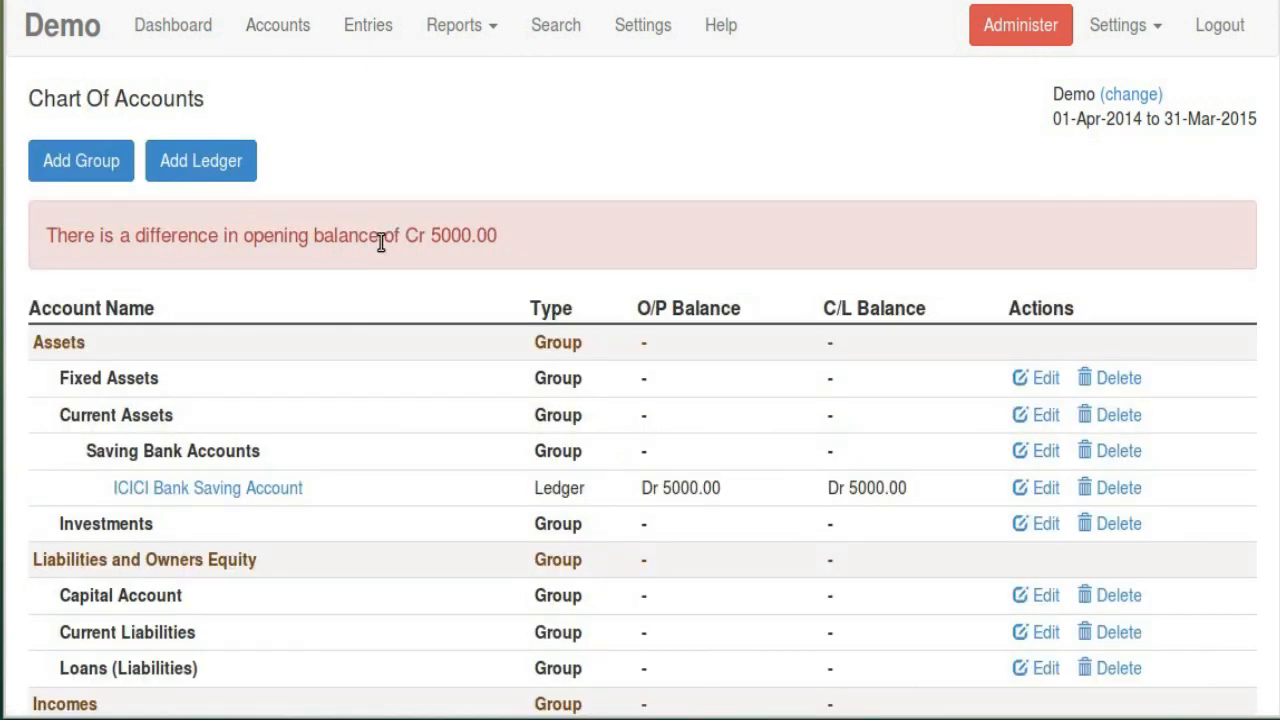
Start a new ledger named Capital Account under the Capital Account group
{"action": "left_click", "coordinate": [222, 166]}
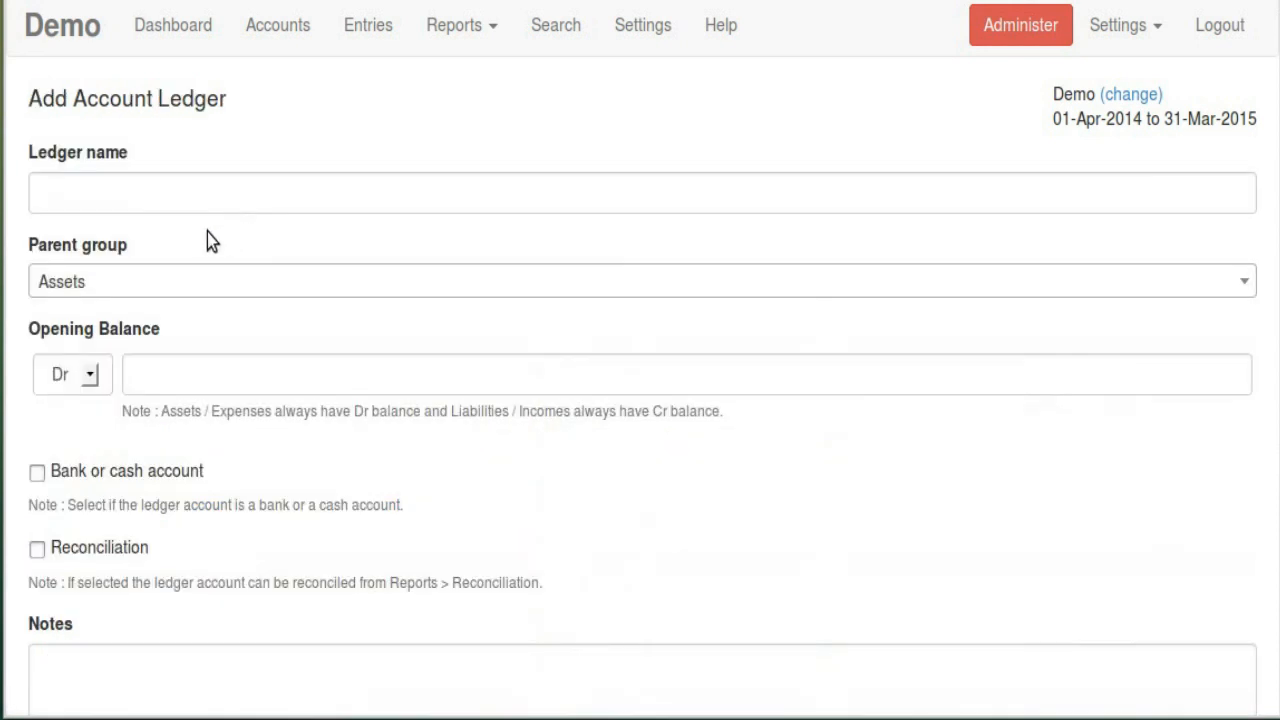
{"action": "left_click", "coordinate": [164, 203]}
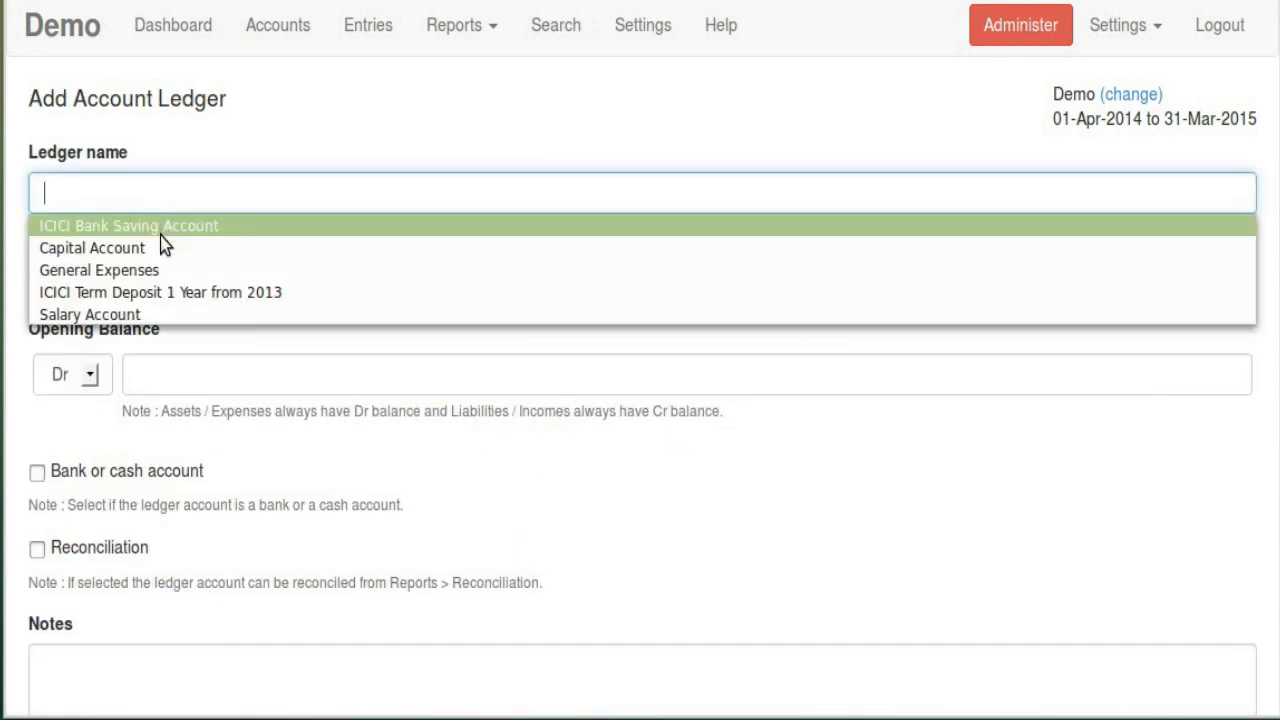
{"action": "left_click", "coordinate": [160, 246]}
{"action": "left_click", "coordinate": [139, 292]}
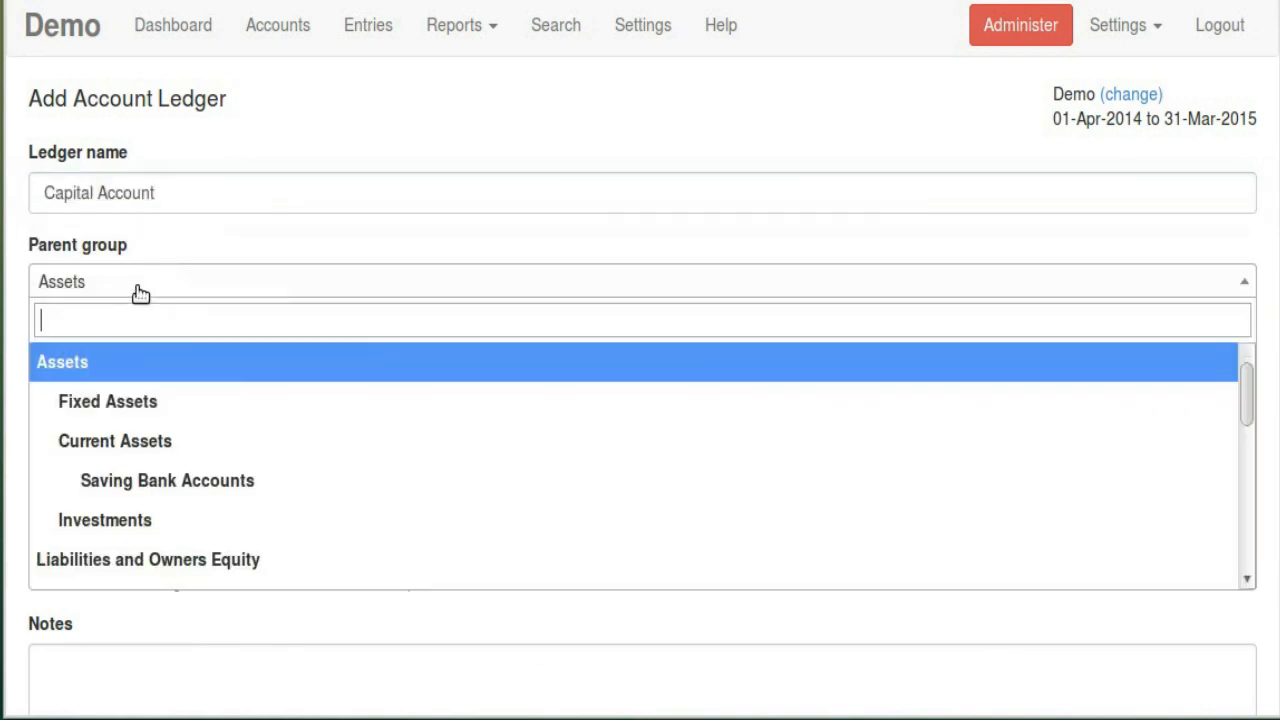
{"action": "scroll", "coordinate": [228, 430], "scroll_direction": "down", "scroll_amount": 2}
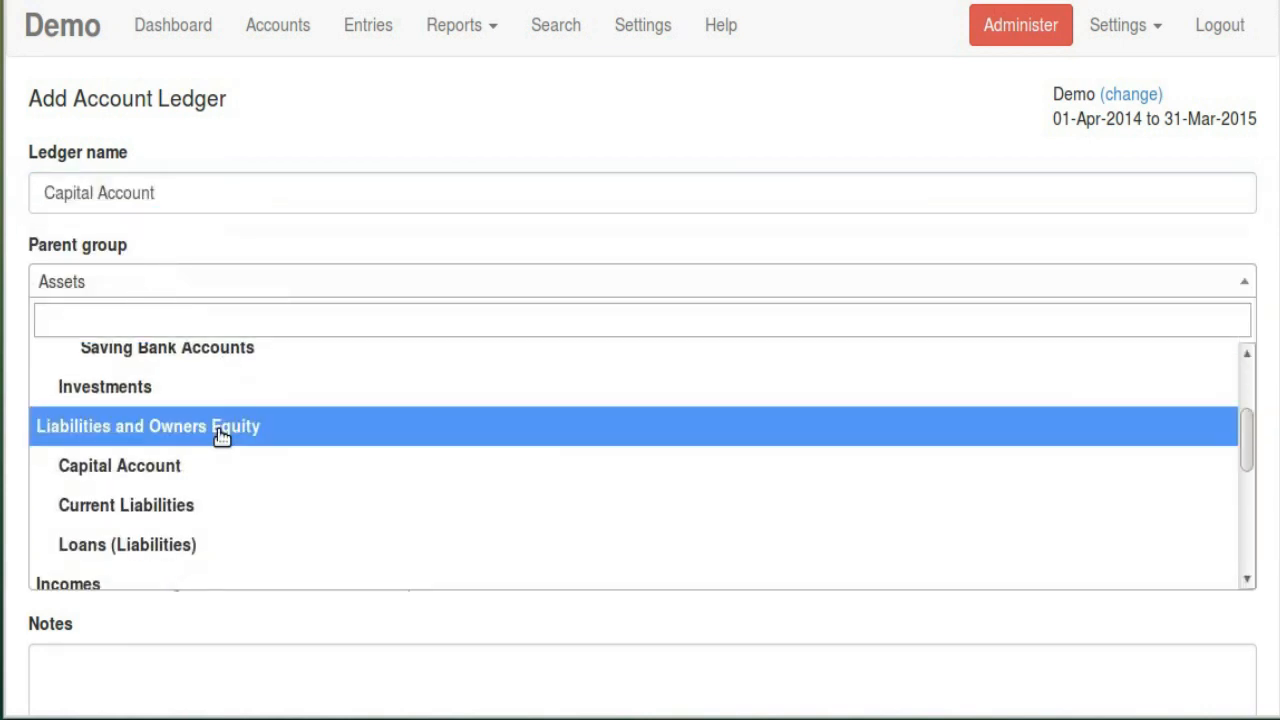
{"action": "left_click", "coordinate": [172, 480]}
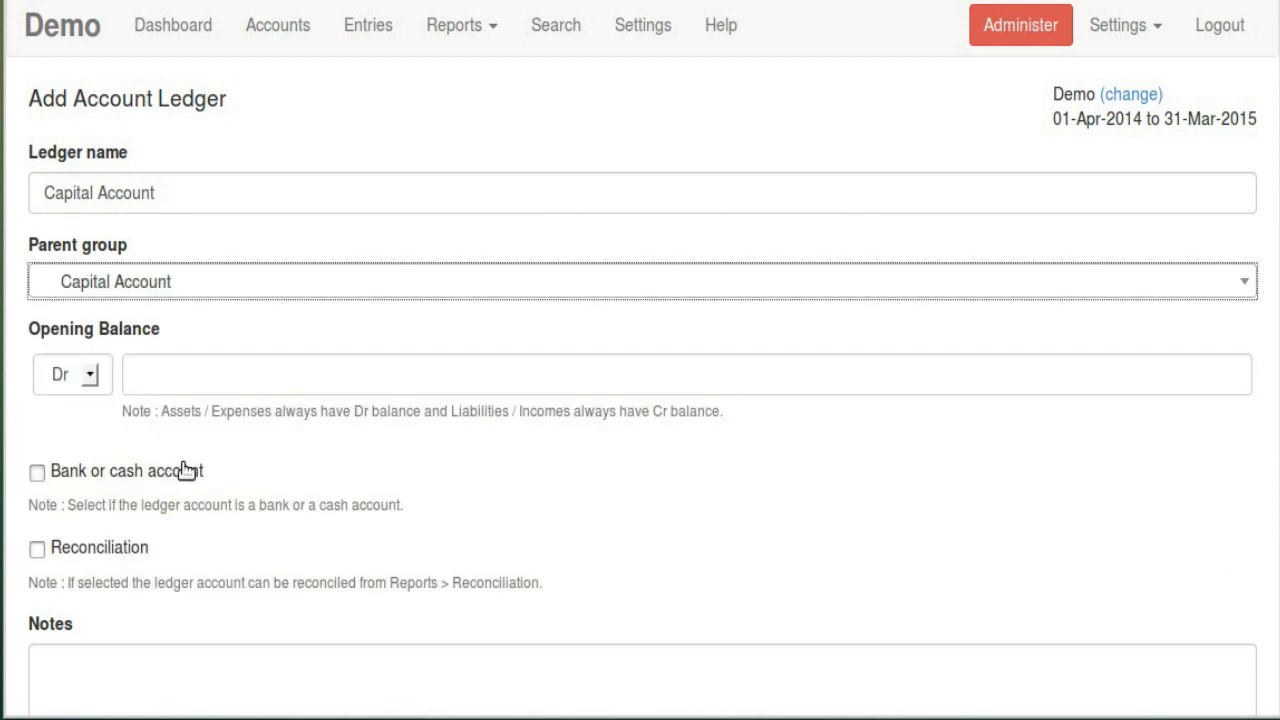
{"action": "left_click", "coordinate": [171, 289]}
{"action": "scroll", "coordinate": [160, 566], "scroll_direction": "down", "scroll_amount": 1}
{"action": "scroll", "coordinate": [200, 495], "scroll_direction": "down", "scroll_amount": 1}
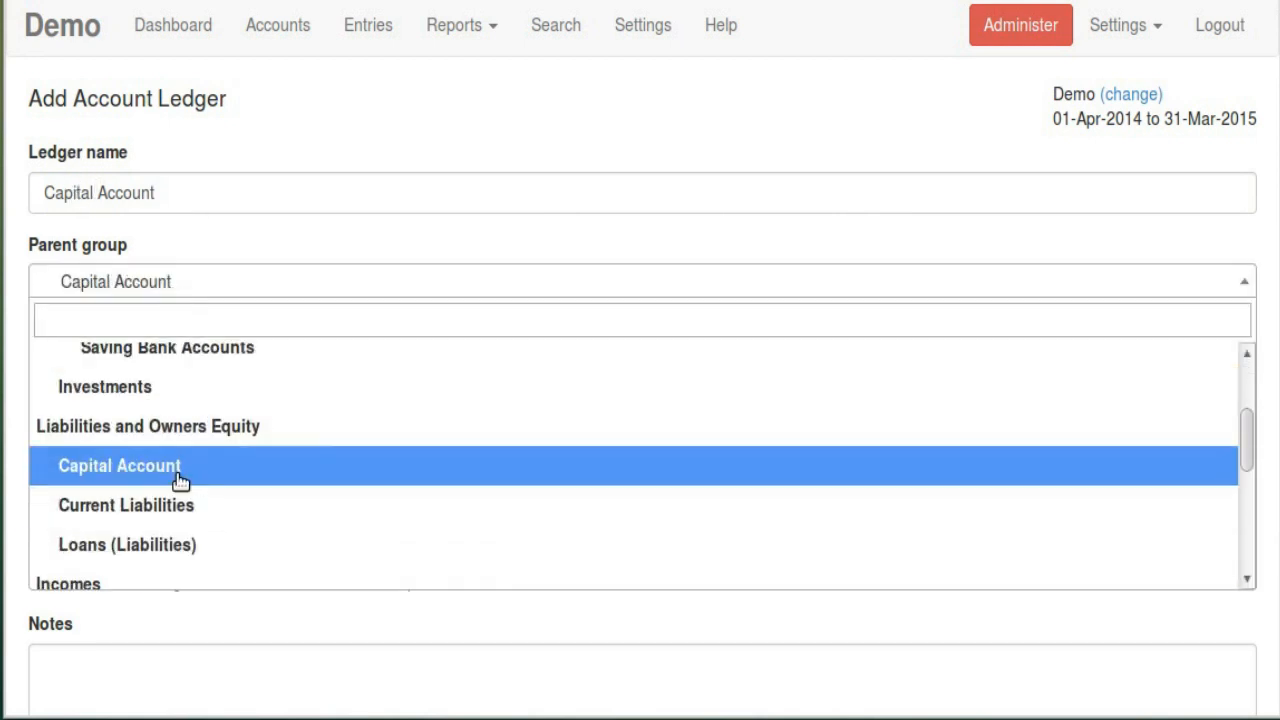
{"action": "left_click", "coordinate": [177, 480]}
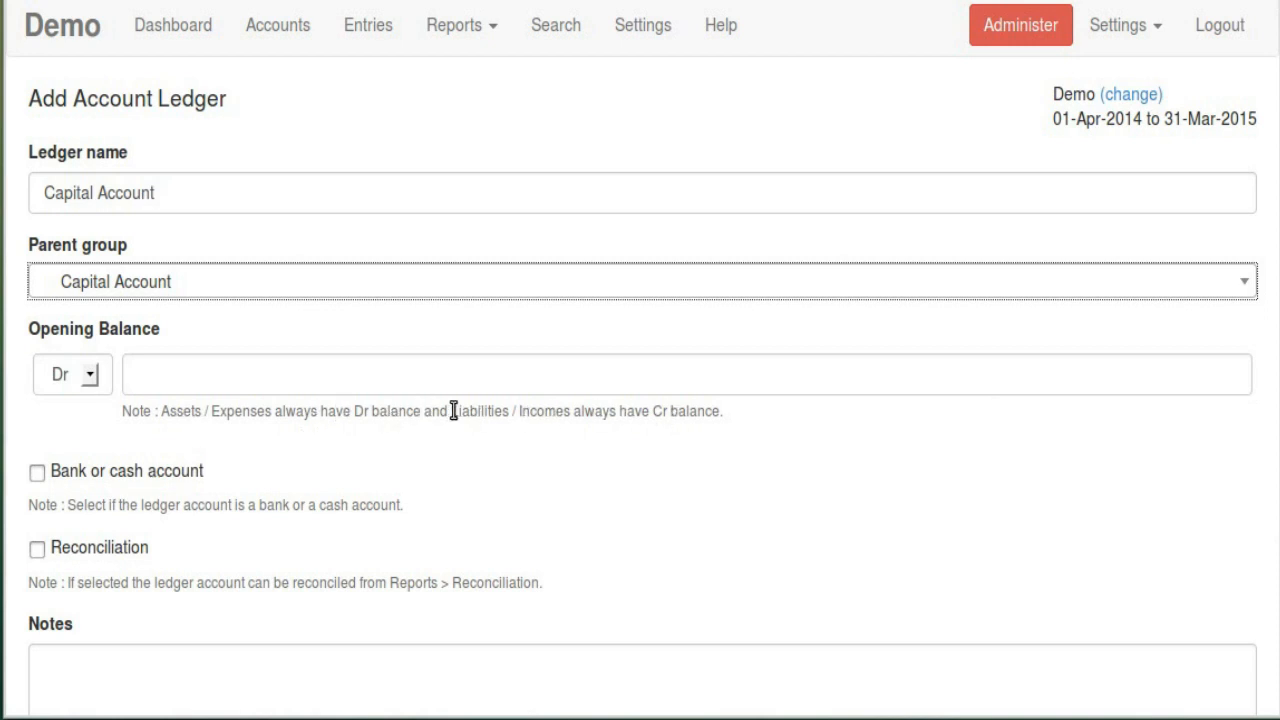
Give the Capital Account ledger a Cr 5000.00 opening balance and save it
{"action": "left_click_drag", "start_coordinate": [451, 410], "coordinate": [724, 415]}
{"action": "left_click", "coordinate": [69, 374]}
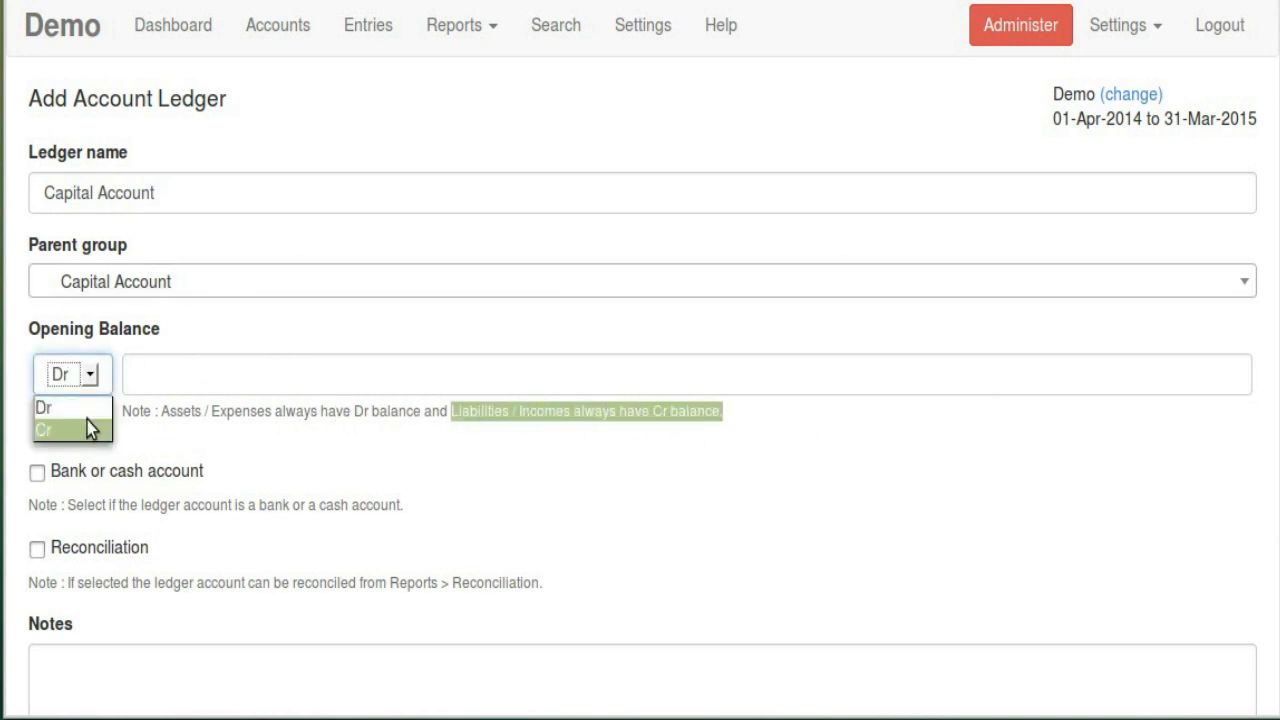
{"action": "left_click", "coordinate": [87, 420]}
{"action": "left_click", "coordinate": [207, 376]}
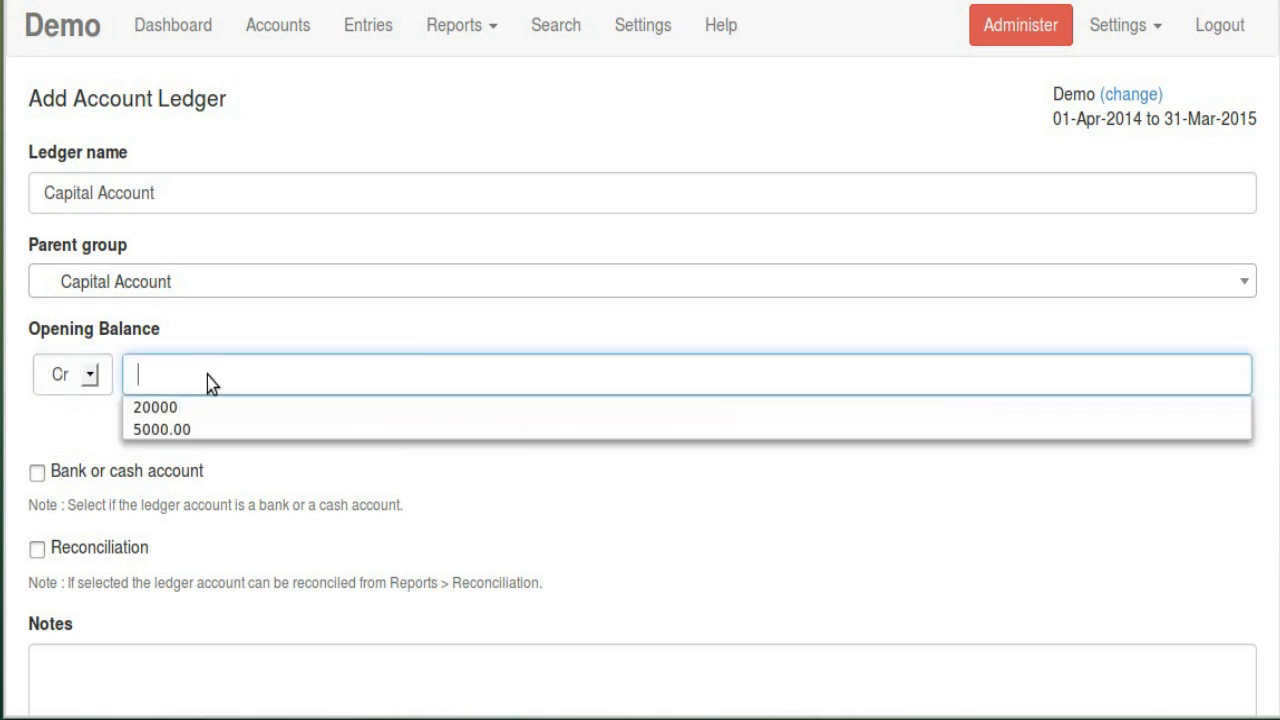
{"action": "left_click", "coordinate": [197, 430]}
{"action": "scroll", "coordinate": [200, 451], "scroll_direction": "down", "scroll_amount": 1}
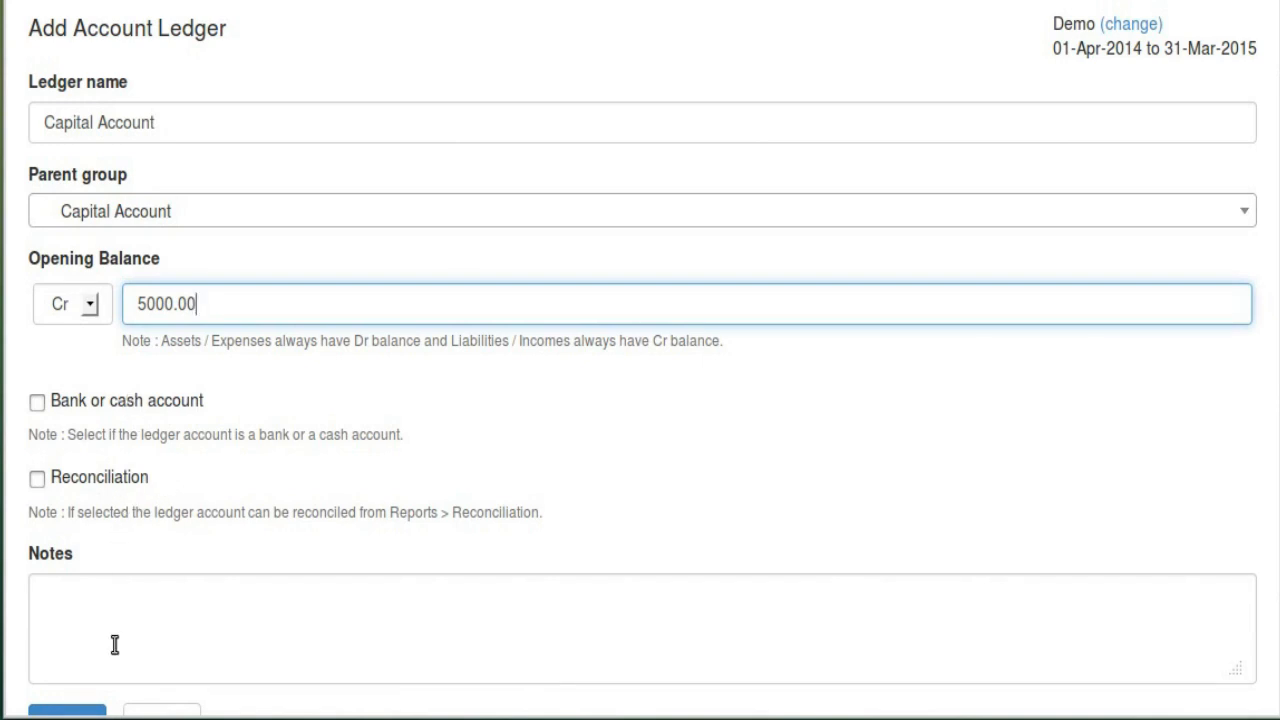
{"action": "scroll", "coordinate": [203, 597], "scroll_direction": "down", "scroll_amount": 2}
{"action": "left_click", "coordinate": [86, 608]}
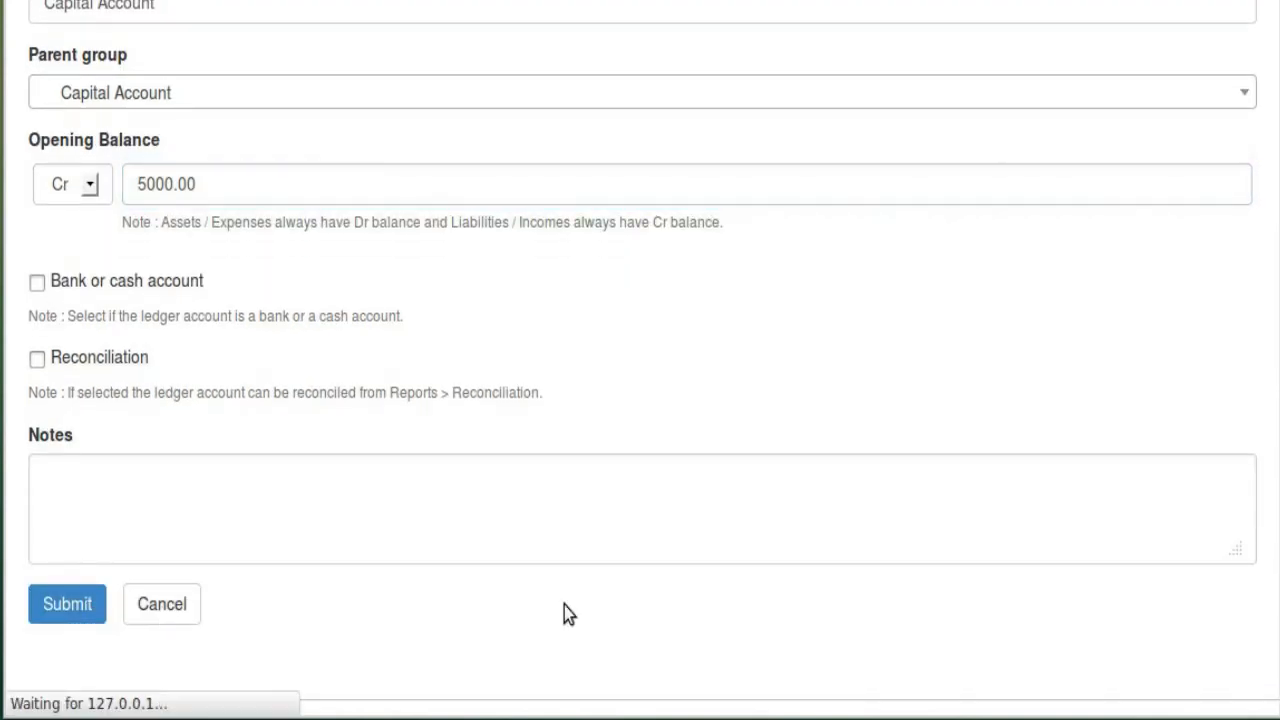
Scroll to confirm Capital Account shows Cr 5000.00 and the difference warning is gone
{"action": "scroll", "coordinate": [567, 405], "scroll_direction": "down", "scroll_amount": 1}
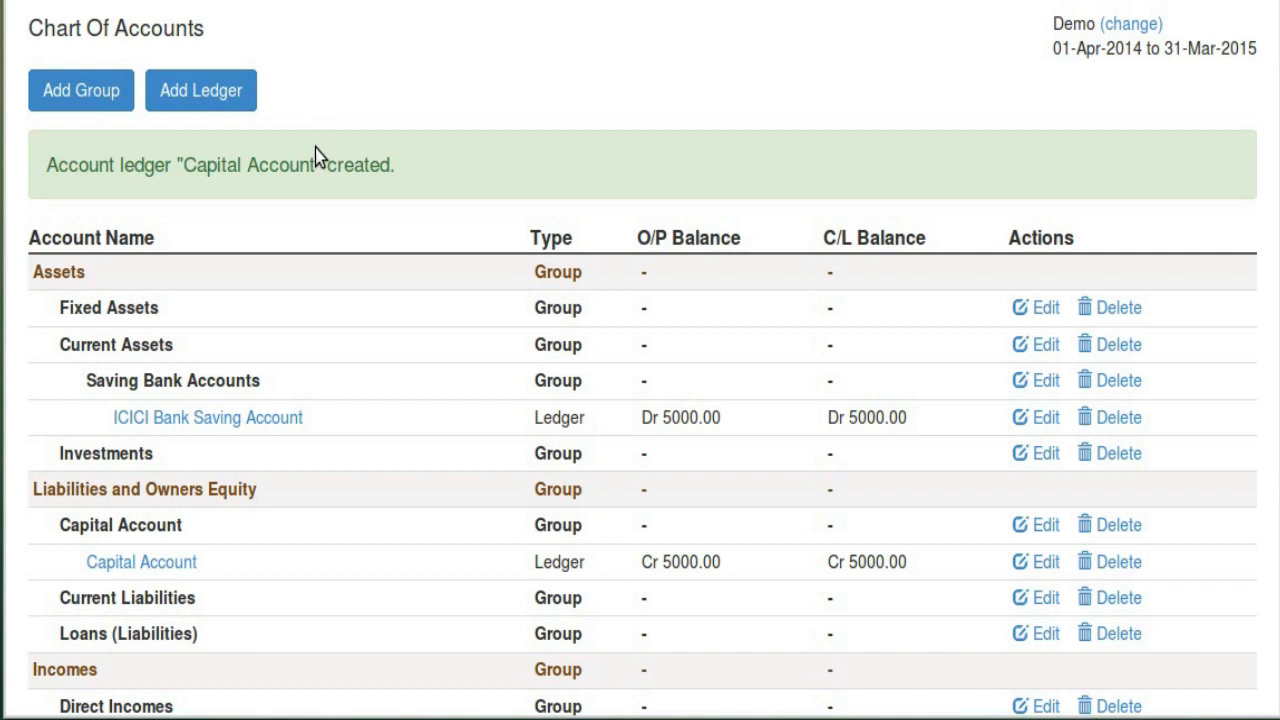
Add a ledger named Salary Account under the Indirect Incomes parent group and submit it
{"action": "left_click", "coordinate": [219, 104]}
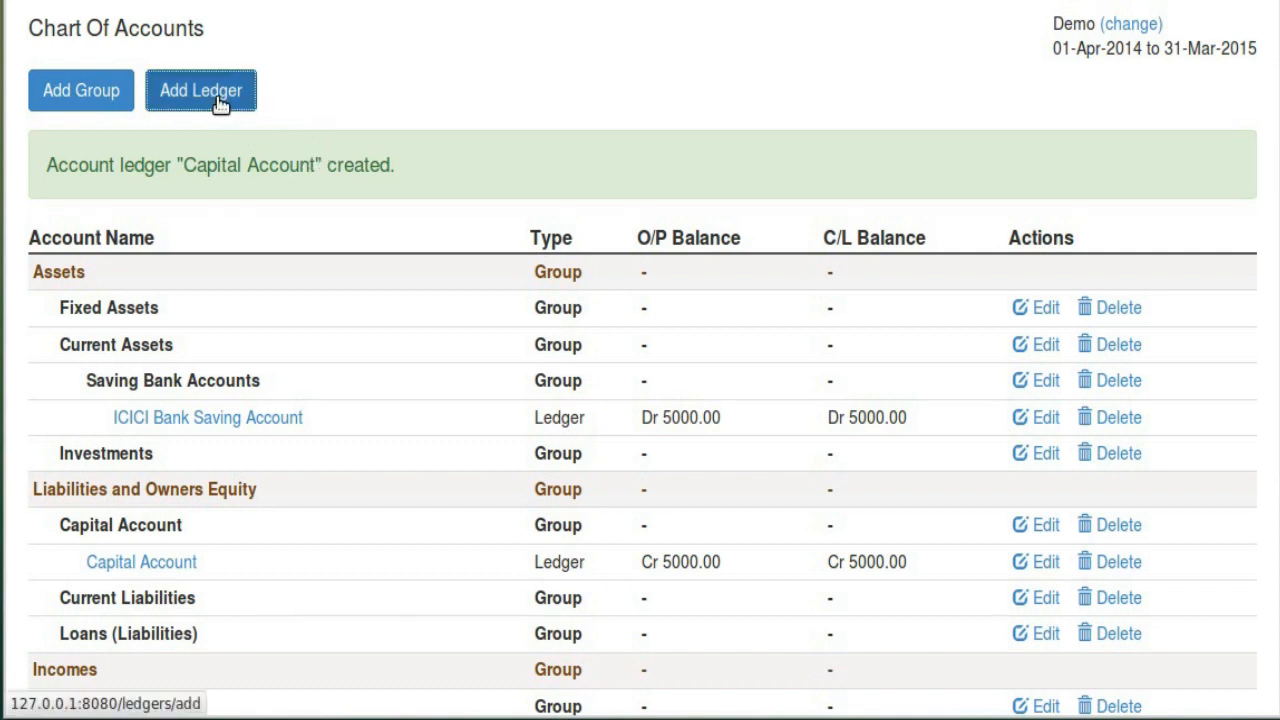
{"action": "left_click", "coordinate": [152, 194]}
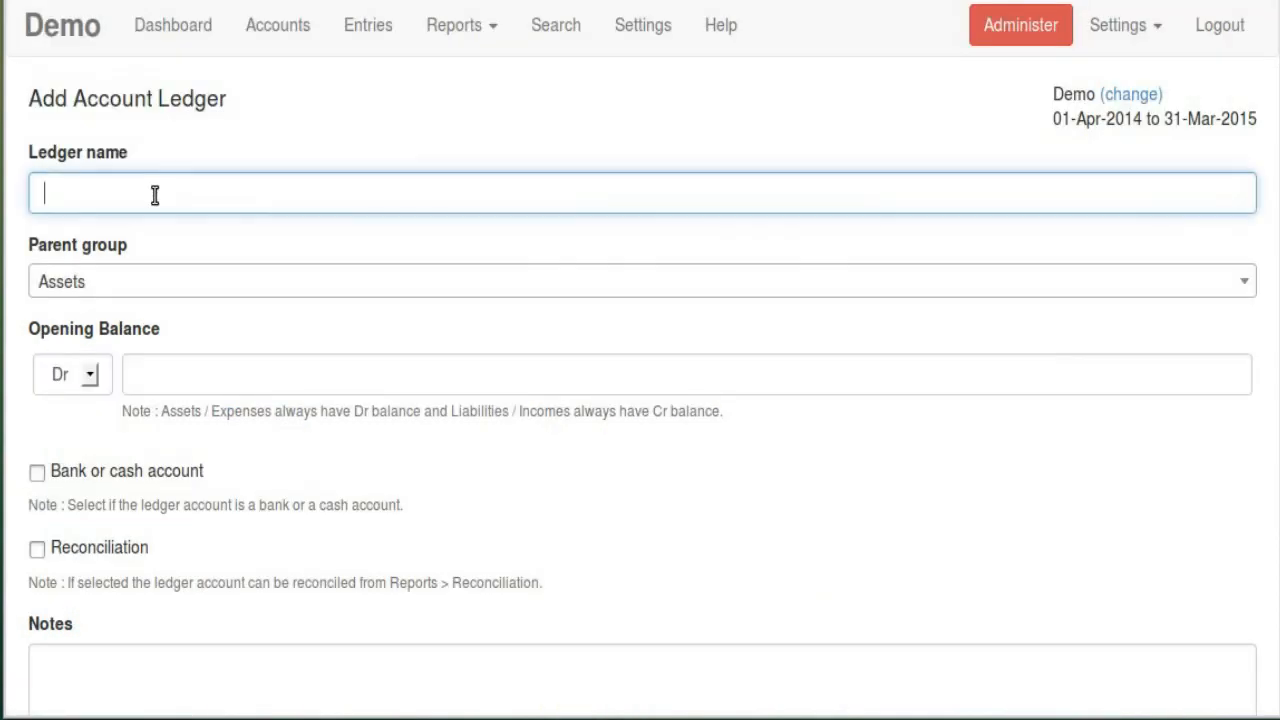
{"action": "left_click", "coordinate": [155, 197]}
{"action": "left_click", "coordinate": [149, 314]}
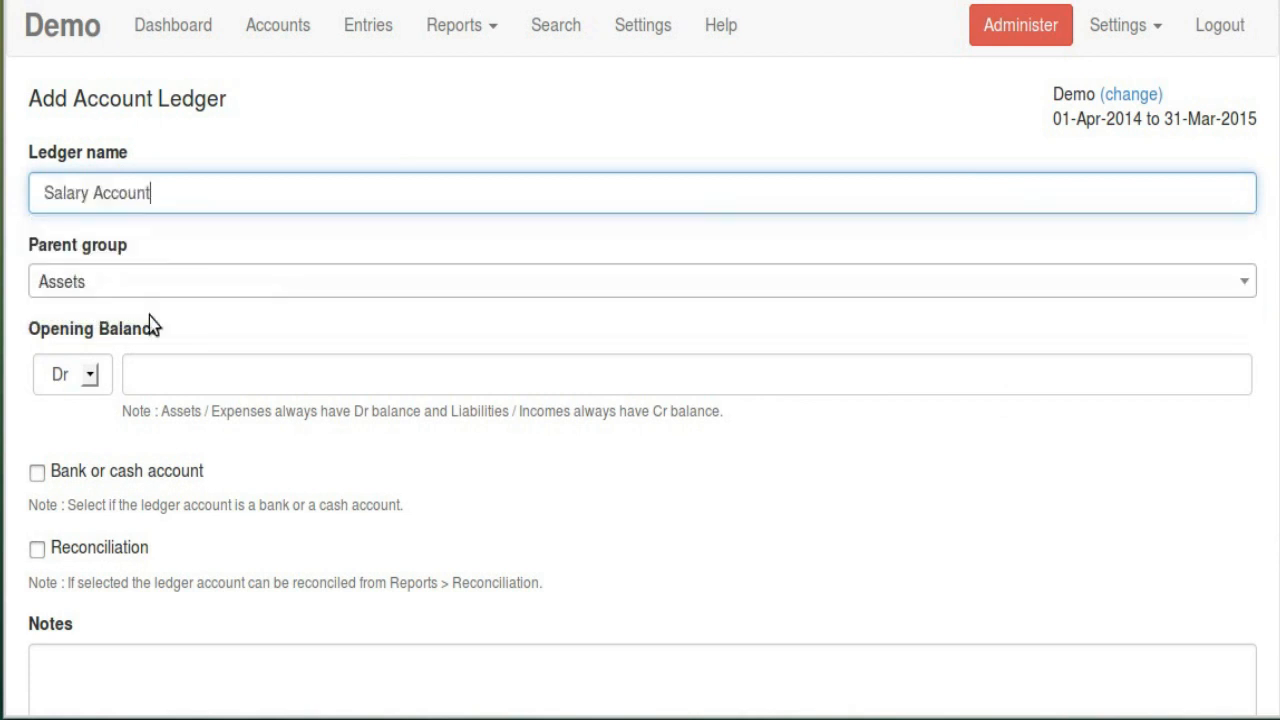
{"action": "left_click", "coordinate": [125, 290]}
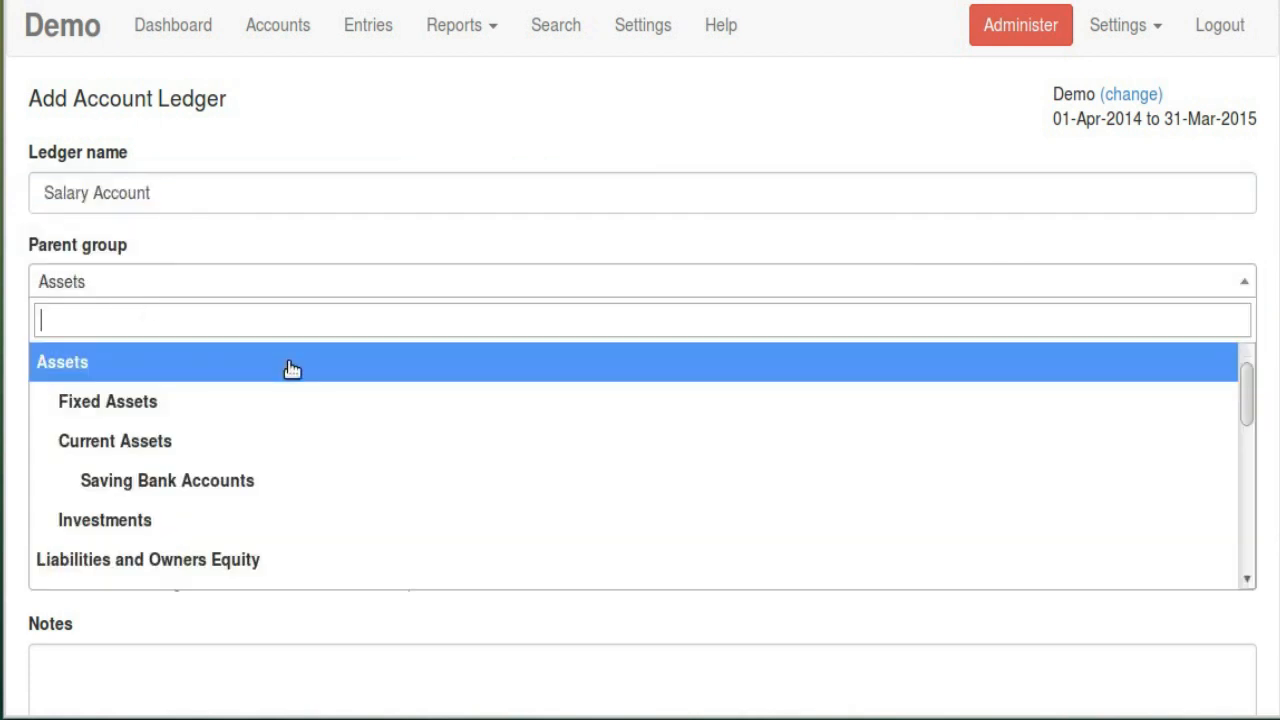
{"action": "scroll", "coordinate": [289, 368], "scroll_direction": "down", "scroll_amount": 3}
{"action": "scroll", "coordinate": [293, 376], "scroll_direction": "down", "scroll_amount": 5}
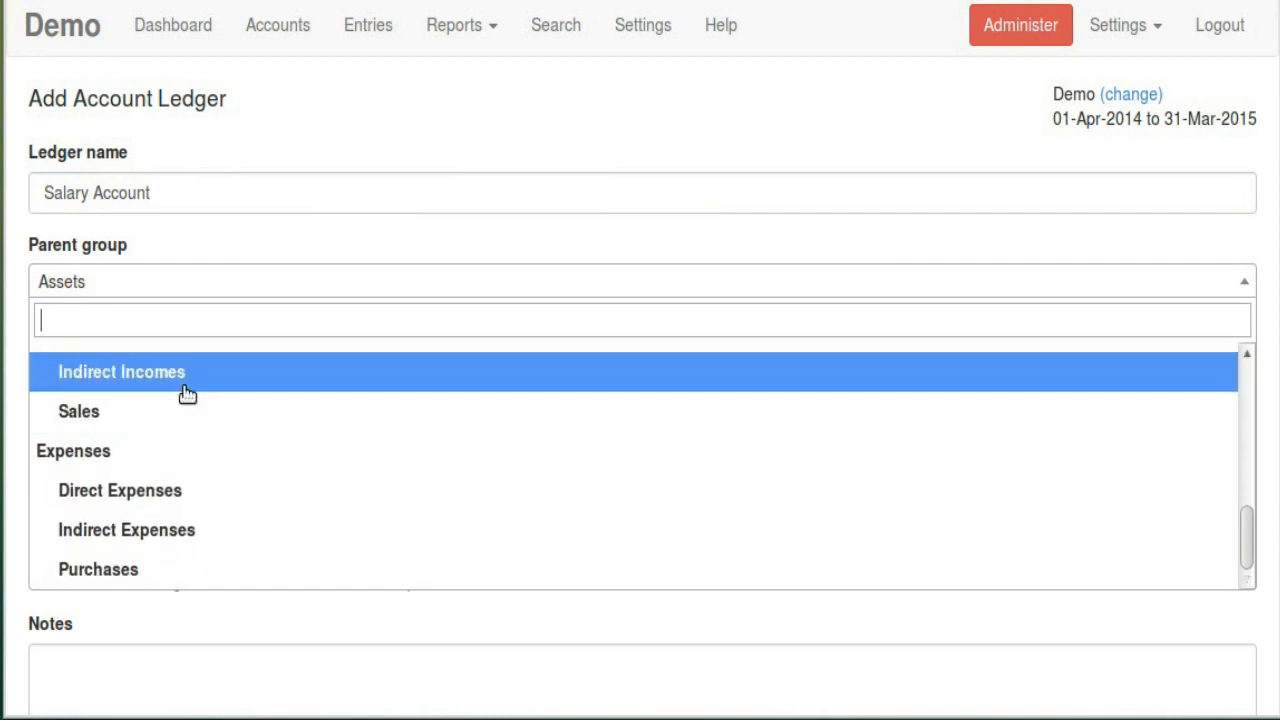
{"action": "left_click", "coordinate": [190, 383]}
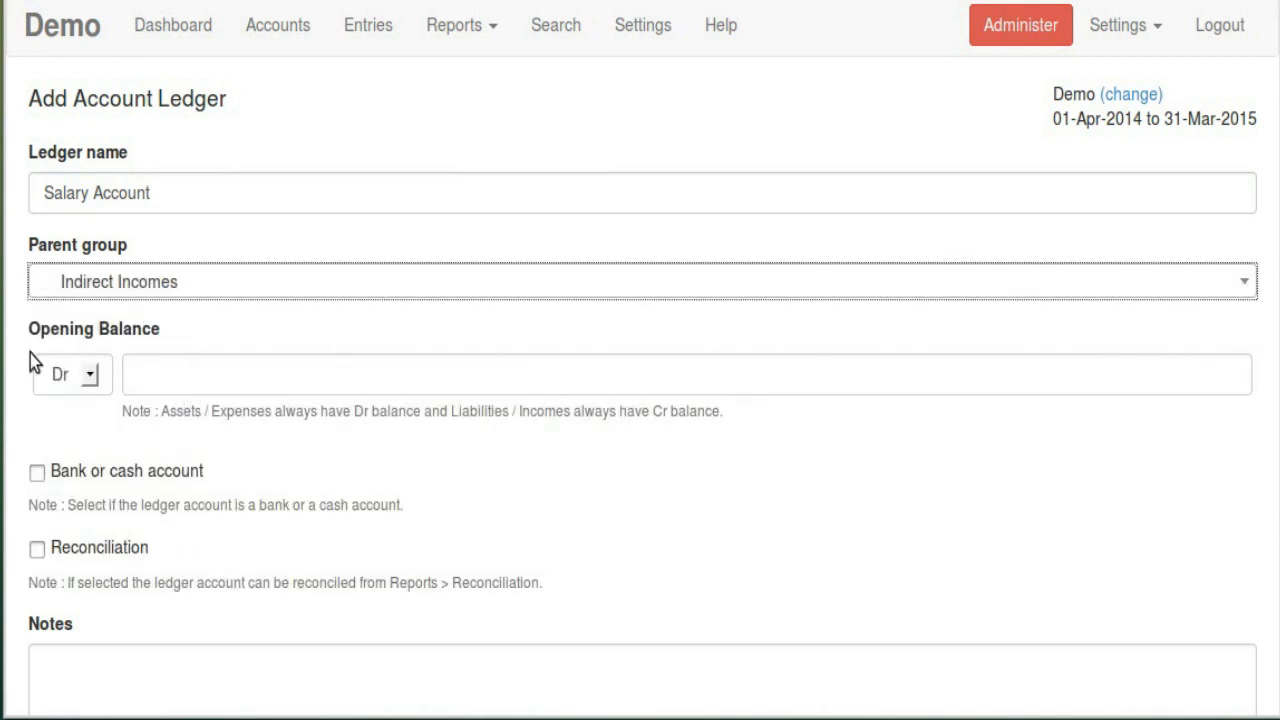
{"action": "scroll", "coordinate": [300, 375], "scroll_direction": "down", "scroll_amount": 3}
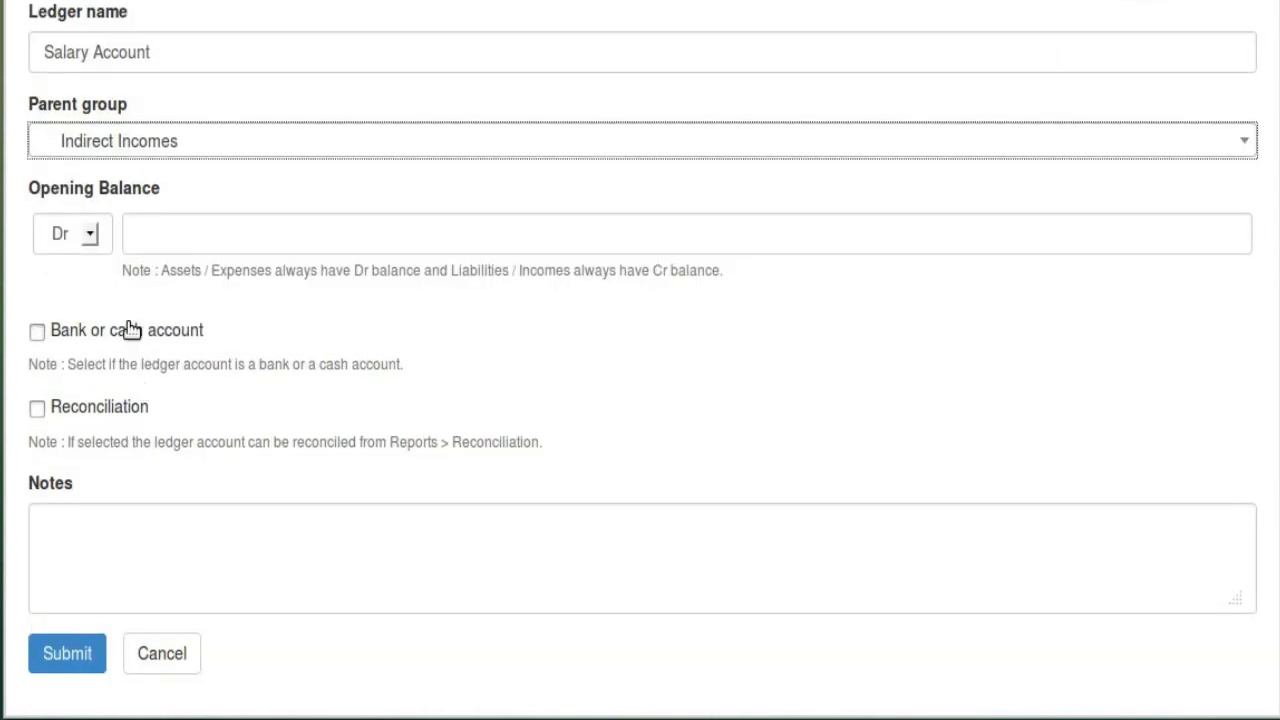
{"action": "left_click", "coordinate": [85, 652]}
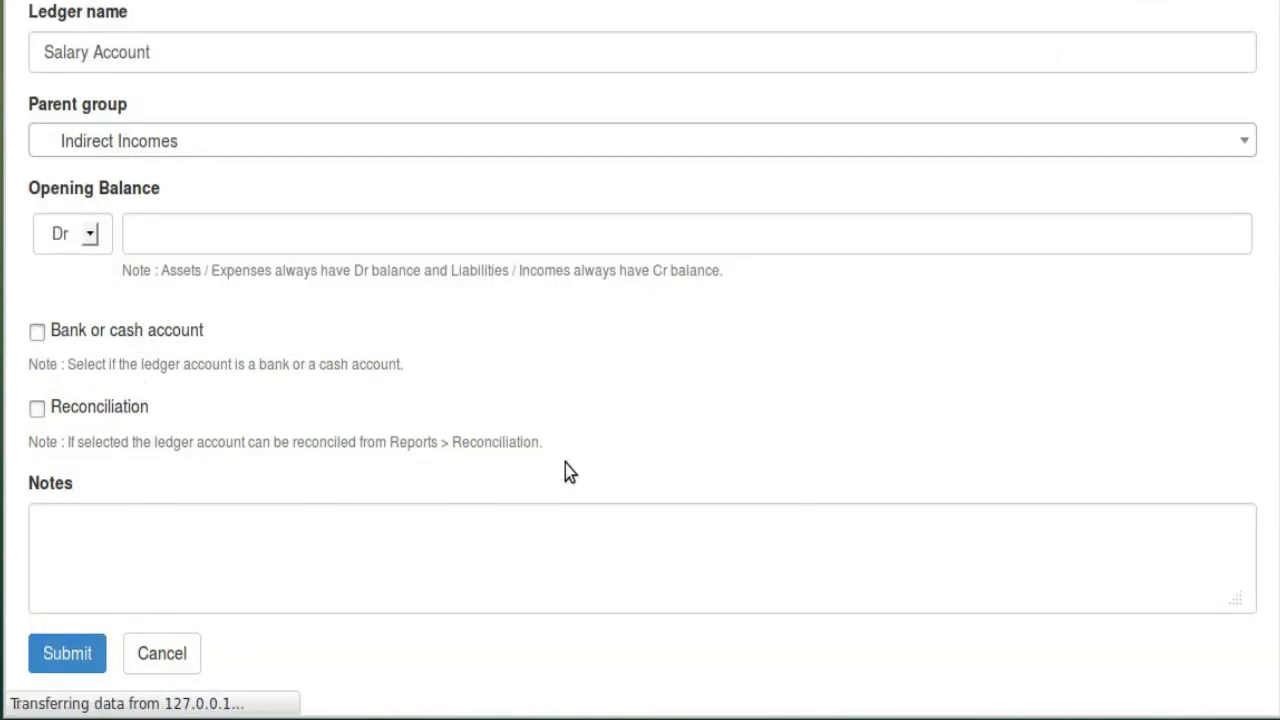
{"action": "scroll", "coordinate": [450, 500], "scroll_direction": "down", "scroll_amount": 5}
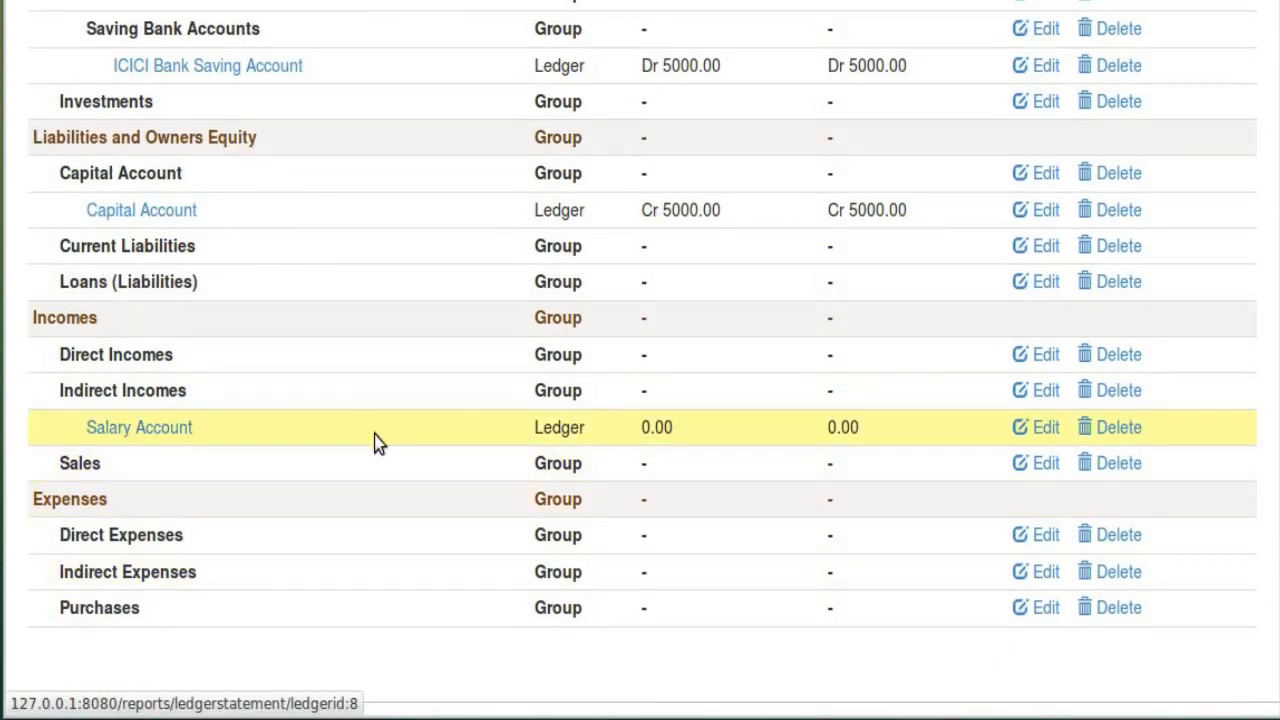
Review the ICICI Bank, Capital and Salary Account balances, then open the Reports menu
{"action": "scroll", "coordinate": [377, 440], "scroll_direction": "up", "scroll_amount": 4}
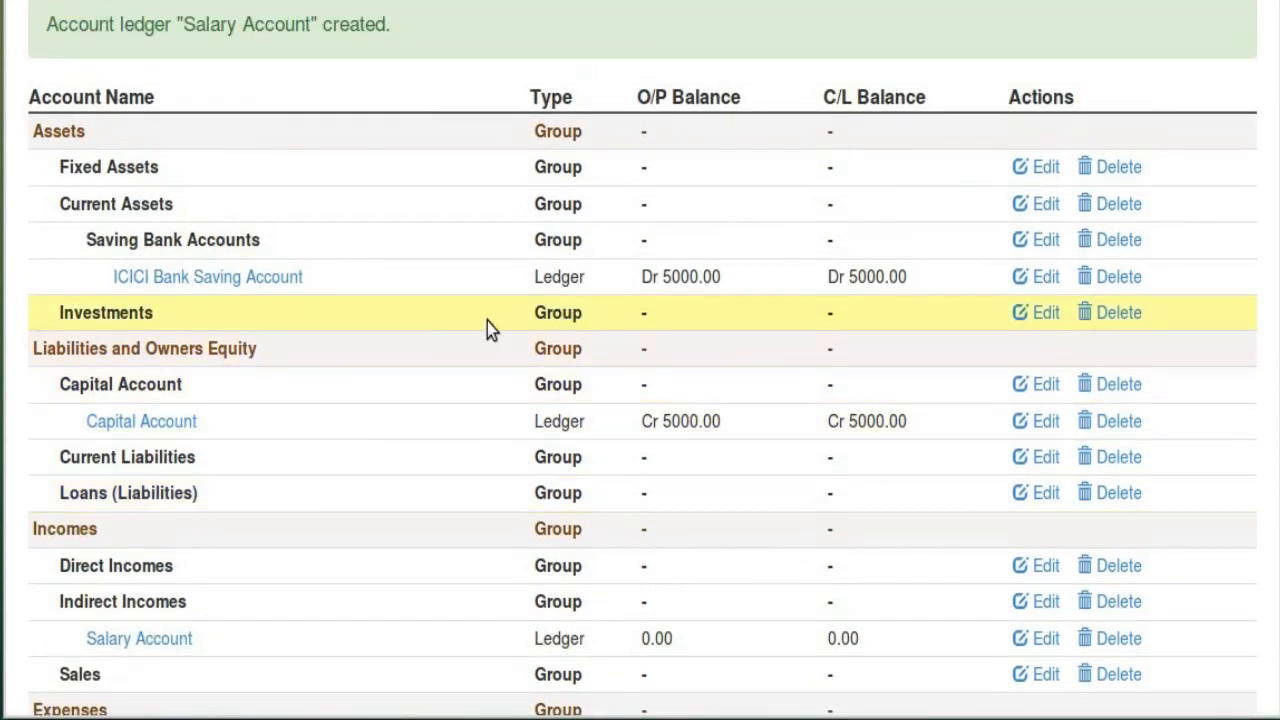
{"action": "double_click", "coordinate": [563, 279]}
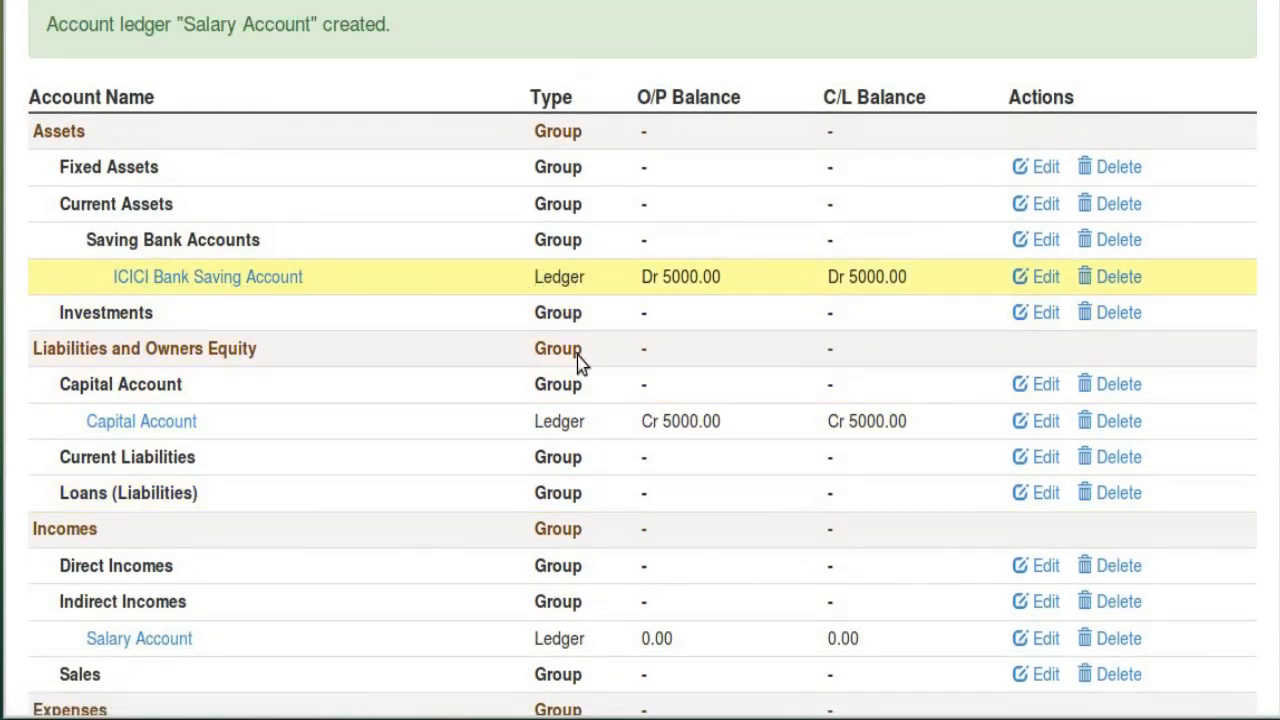
{"action": "double_click", "coordinate": [565, 421]}
{"action": "double_click", "coordinate": [572, 386]}
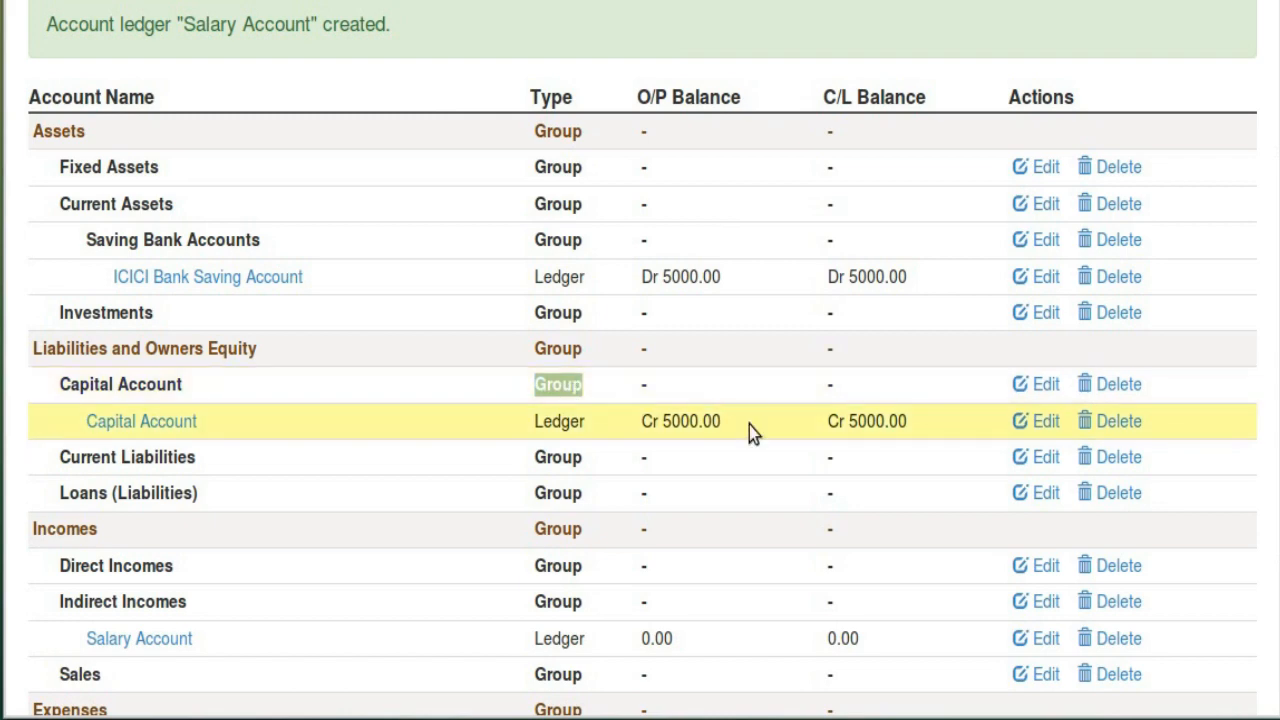
{"action": "scroll", "coordinate": [749, 430], "scroll_direction": "down", "scroll_amount": 4}
{"action": "scroll", "coordinate": [815, 352], "scroll_direction": "up", "scroll_amount": 4}
{"action": "scroll", "coordinate": [745, 330], "scroll_direction": "down", "scroll_amount": 4}
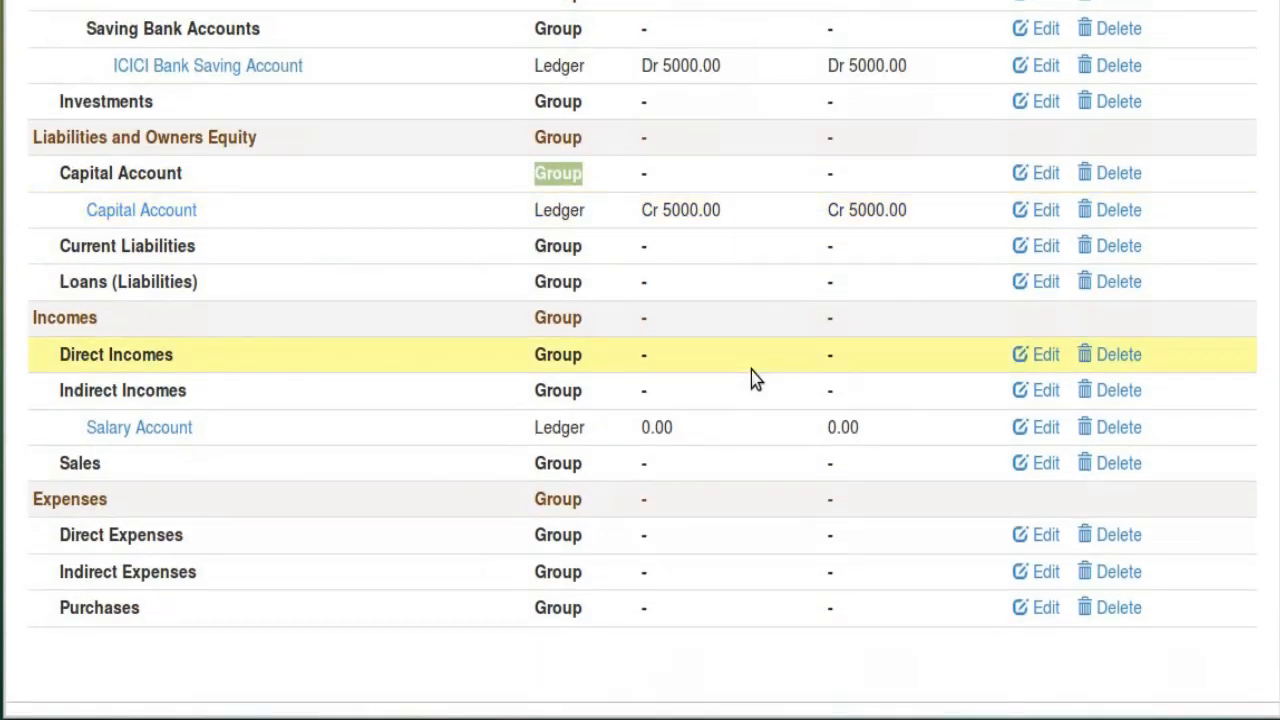
{"action": "scroll", "coordinate": [620, 510], "scroll_direction": "up", "scroll_amount": 4}
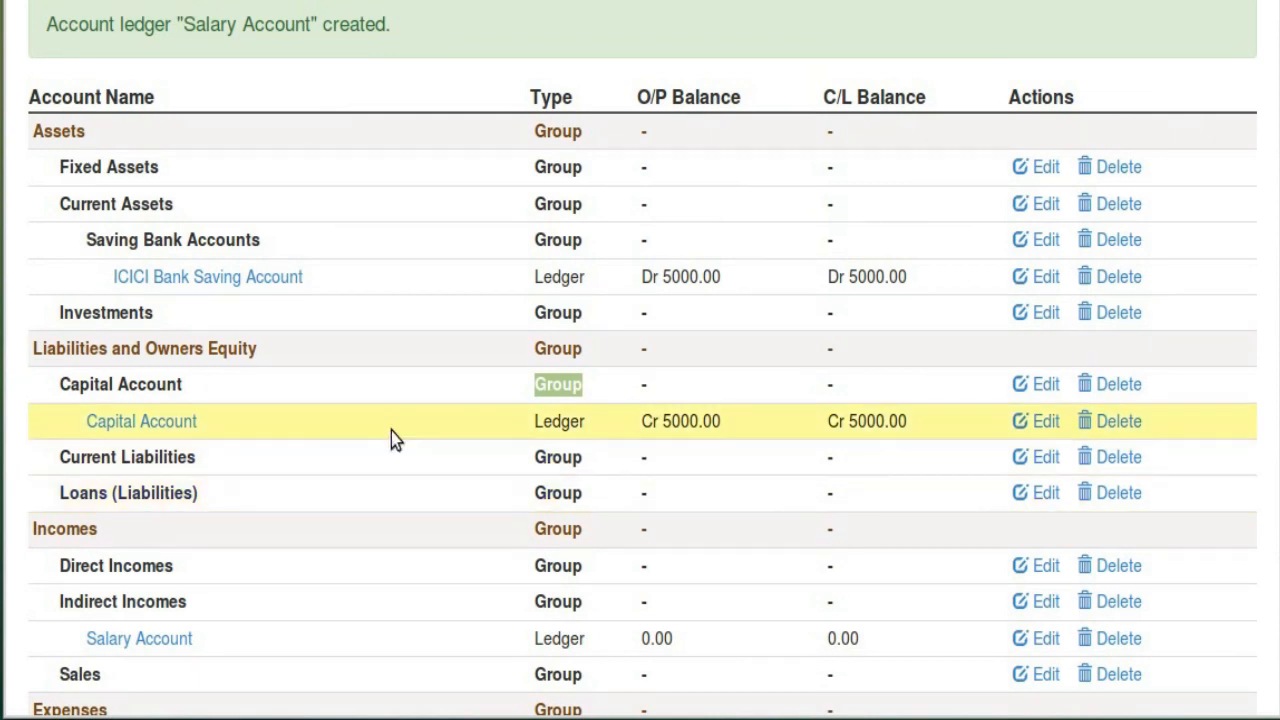
{"action": "scroll", "coordinate": [352, 426], "scroll_direction": "up", "scroll_amount": 3}
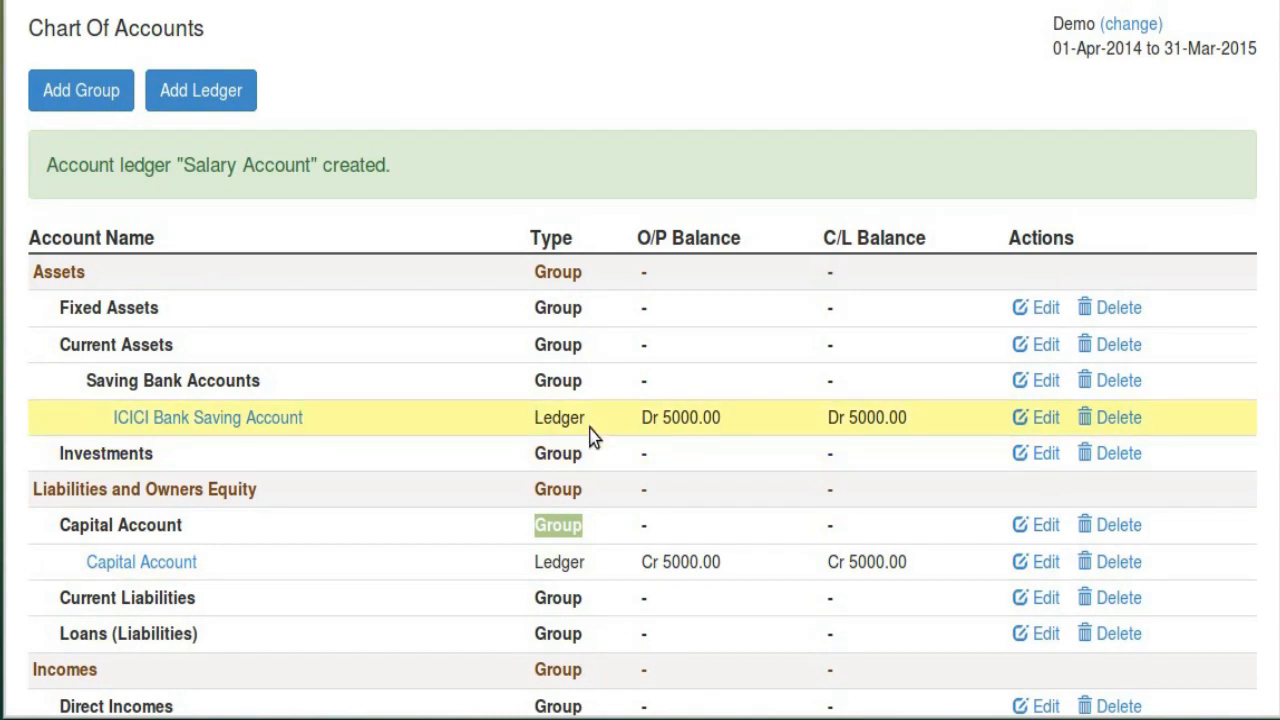
{"action": "scroll", "coordinate": [449, 416], "scroll_direction": "up", "scroll_amount": 2}
{"action": "left_click", "coordinate": [458, 25]}
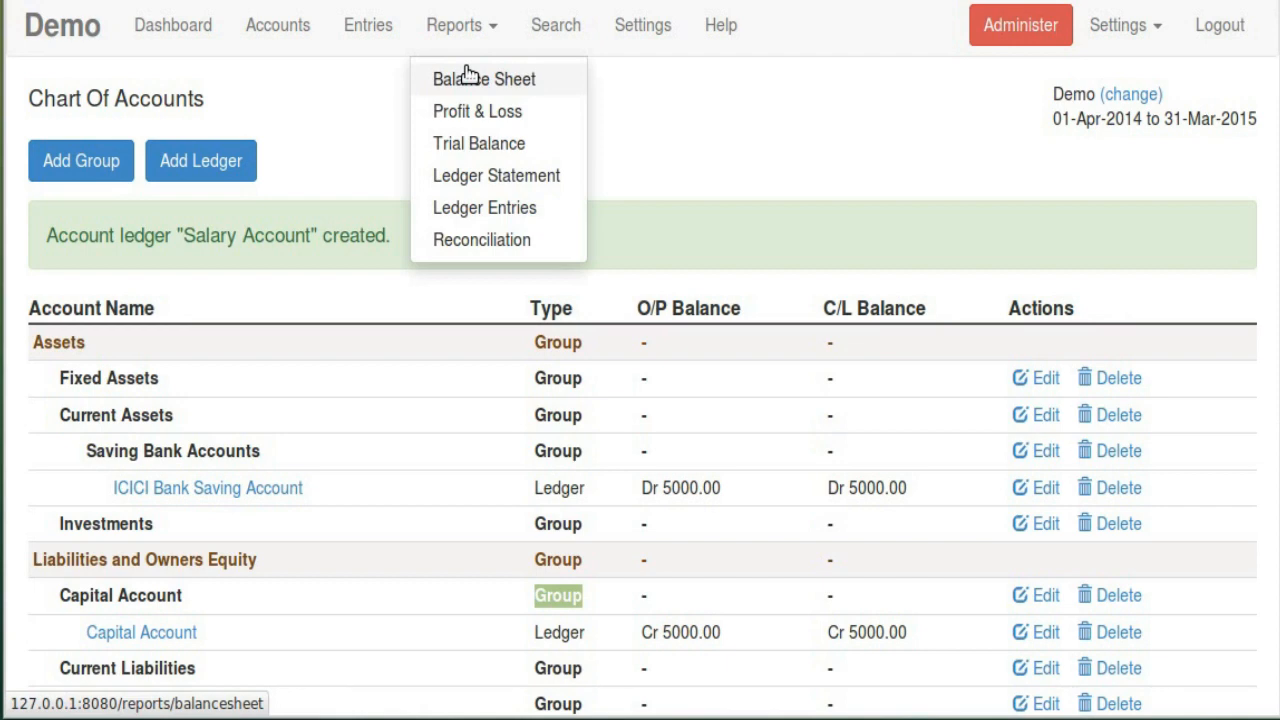
Open the Balance Sheet and confirm it balances at Dr 5000.00 and Cr 5000.00
{"action": "left_click", "coordinate": [468, 78]}
{"action": "scroll", "coordinate": [663, 406], "scroll_direction": "down", "scroll_amount": 1}
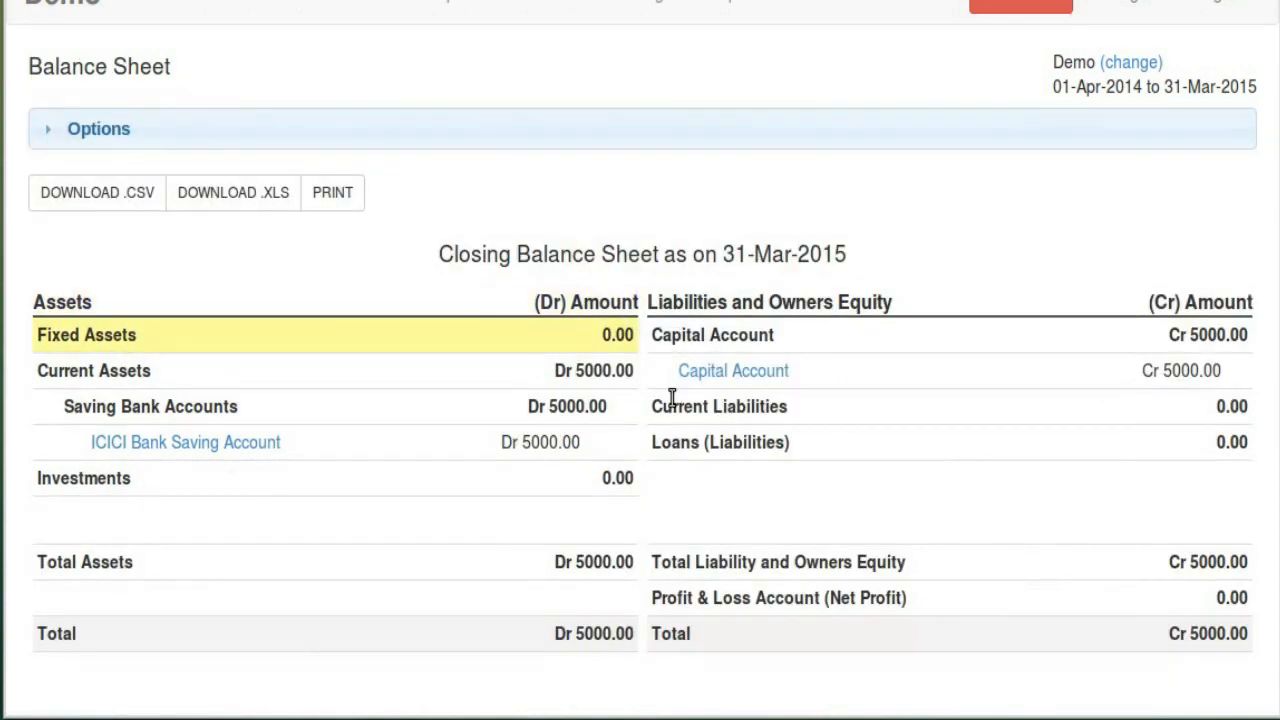
{"action": "scroll", "coordinate": [494, 114], "scroll_direction": "up", "scroll_amount": 1}
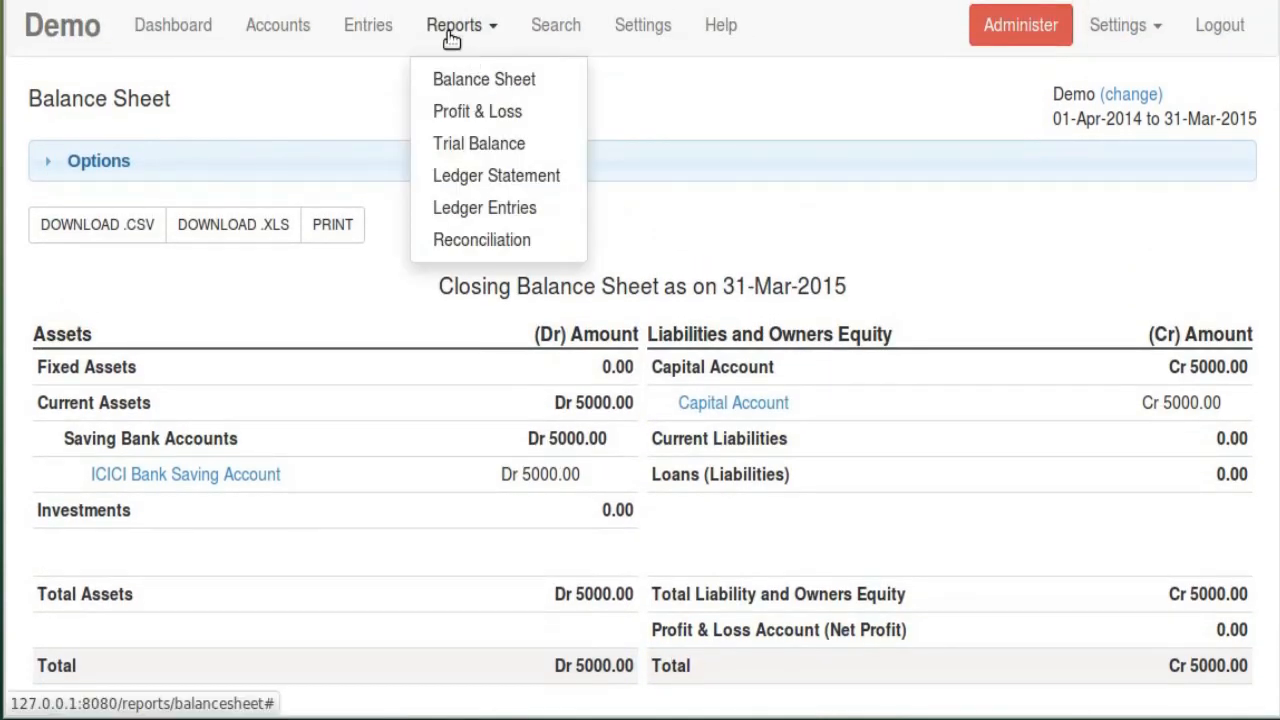
Go to the List Of Entries page, which is still empty
{"action": "left_click", "coordinate": [360, 26]}
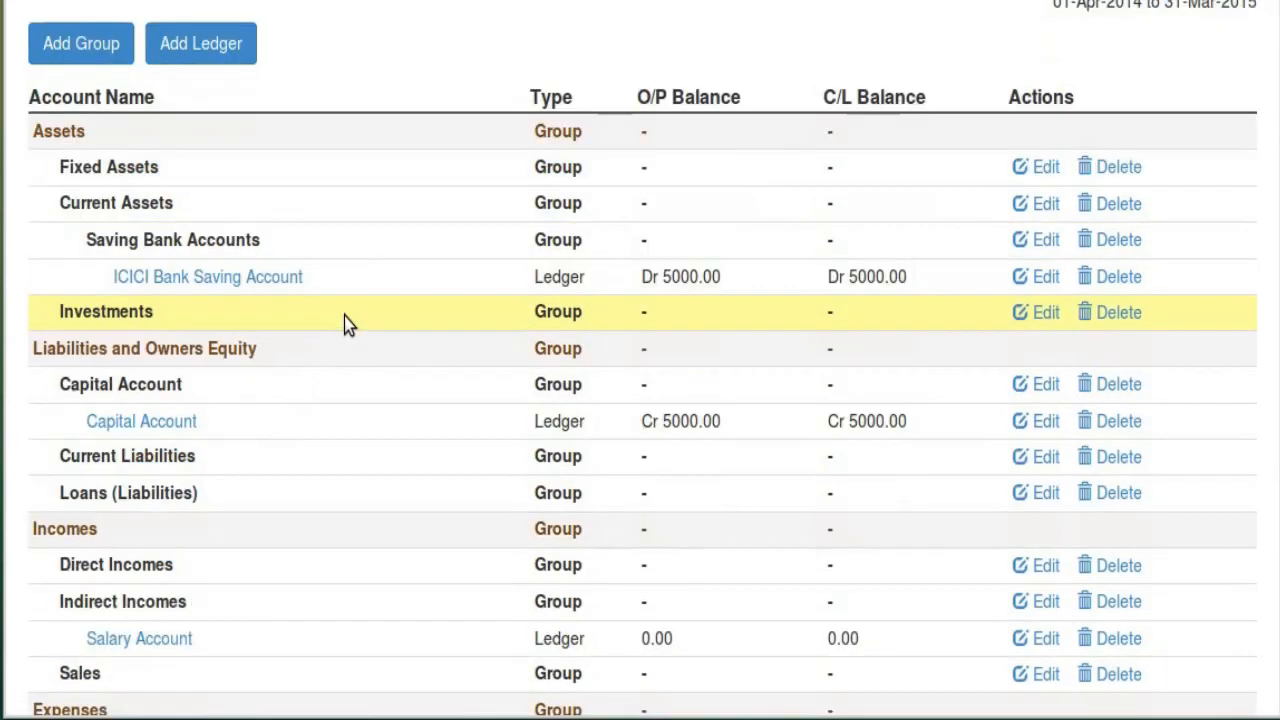
{"action": "scroll", "coordinate": [344, 316], "scroll_direction": "down", "scroll_amount": 4}
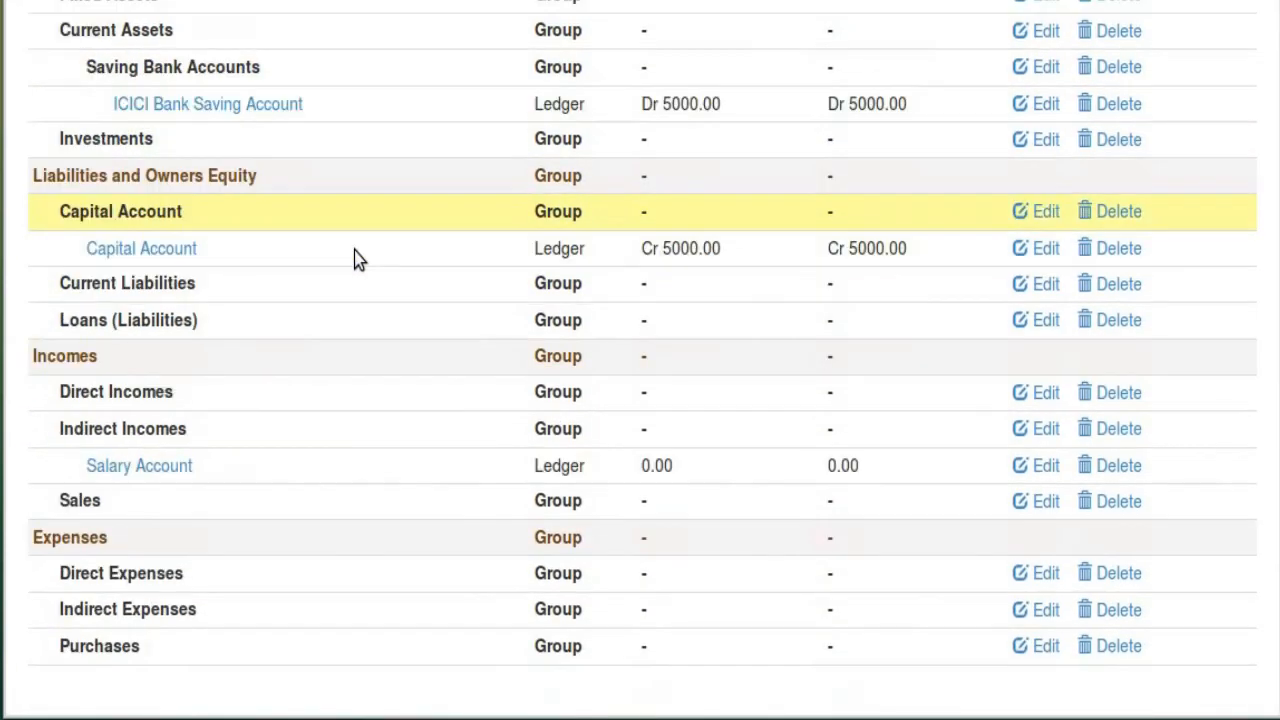
{"action": "scroll", "coordinate": [370, 500], "scroll_direction": "up", "scroll_amount": 3}
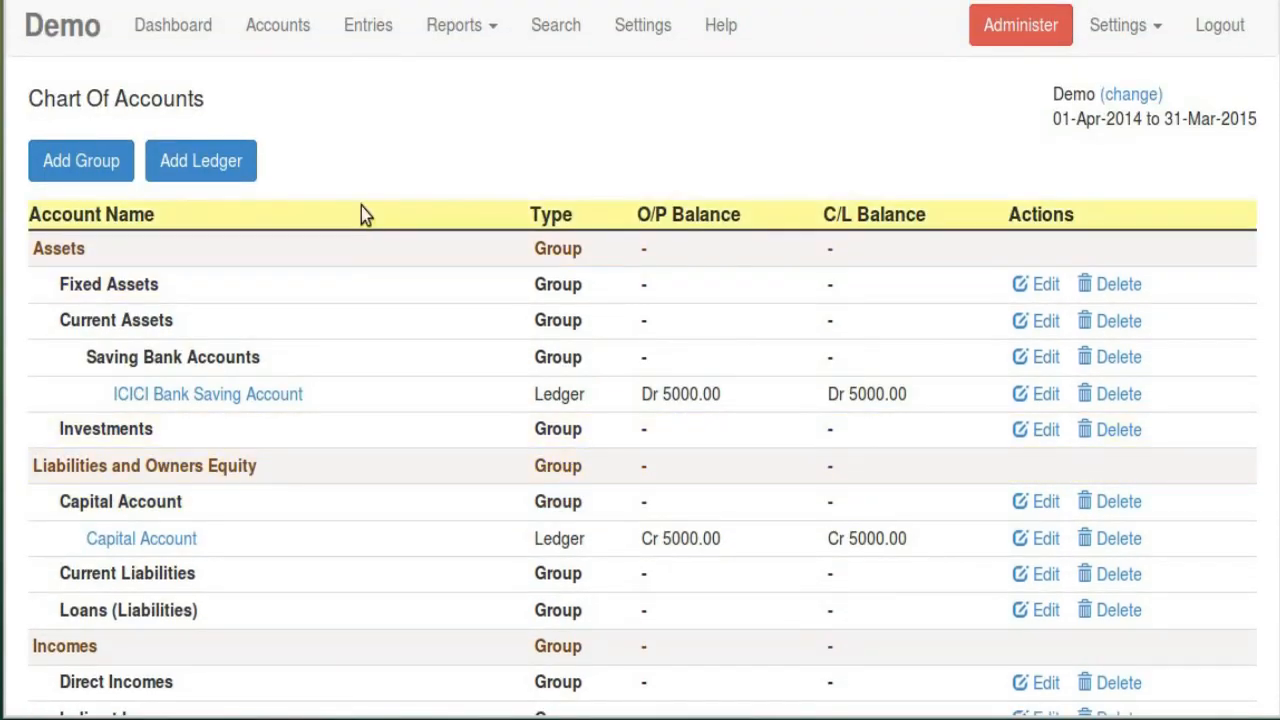
{"action": "left_click", "coordinate": [368, 25]}
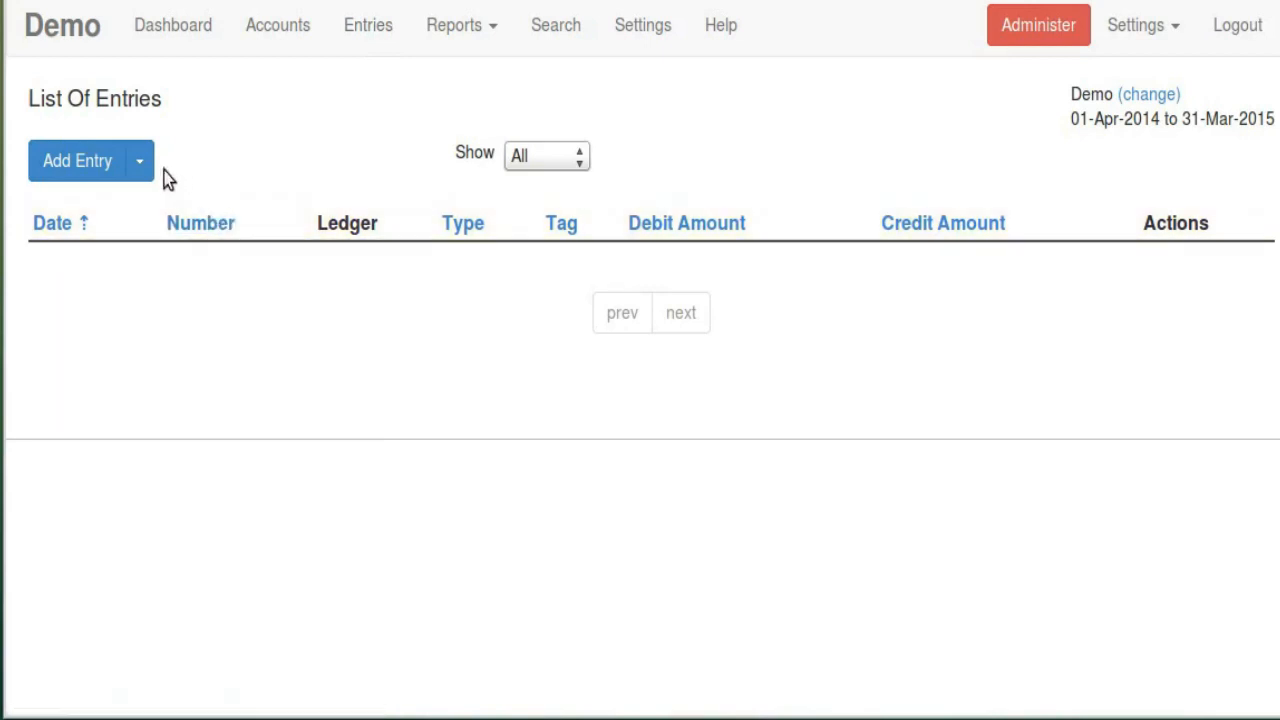
Show the Add Entry dropdown listing Receipt, Payment, Contra and Journal entry types
{"action": "left_click", "coordinate": [139, 167]}
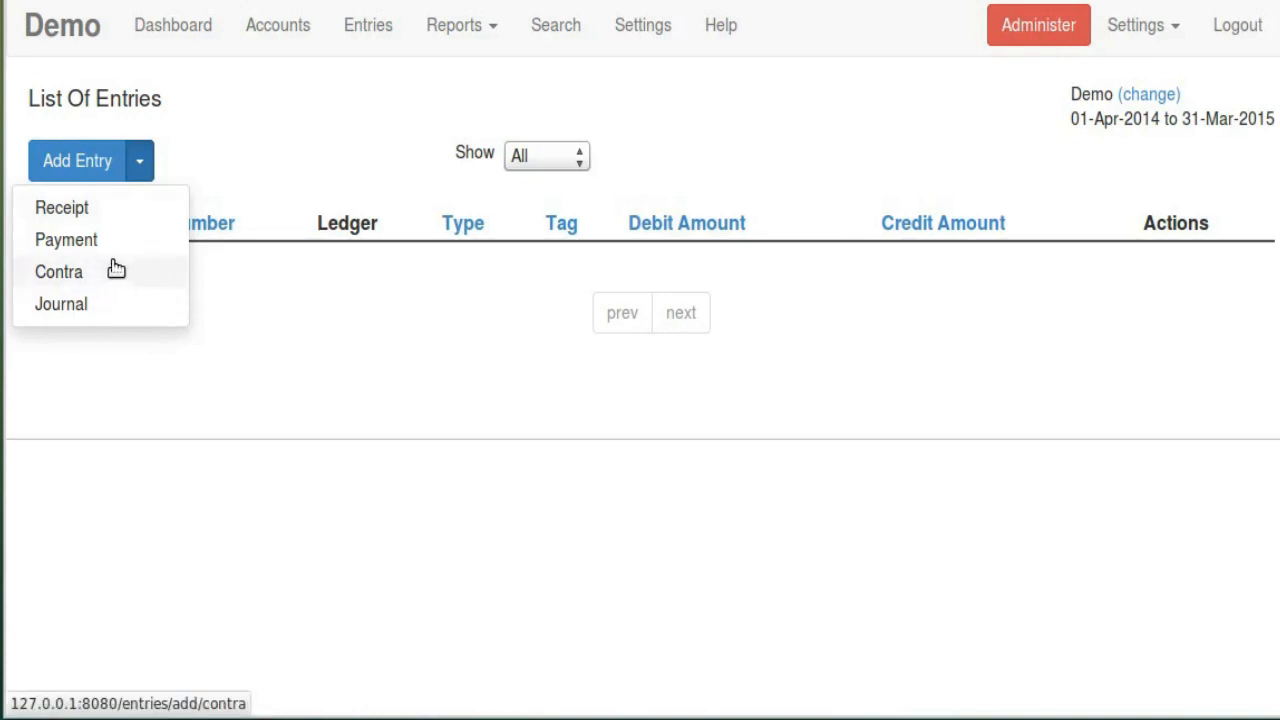
{"action": "left_click", "coordinate": [152, 158]}
{"action": "left_click", "coordinate": [145, 160]}
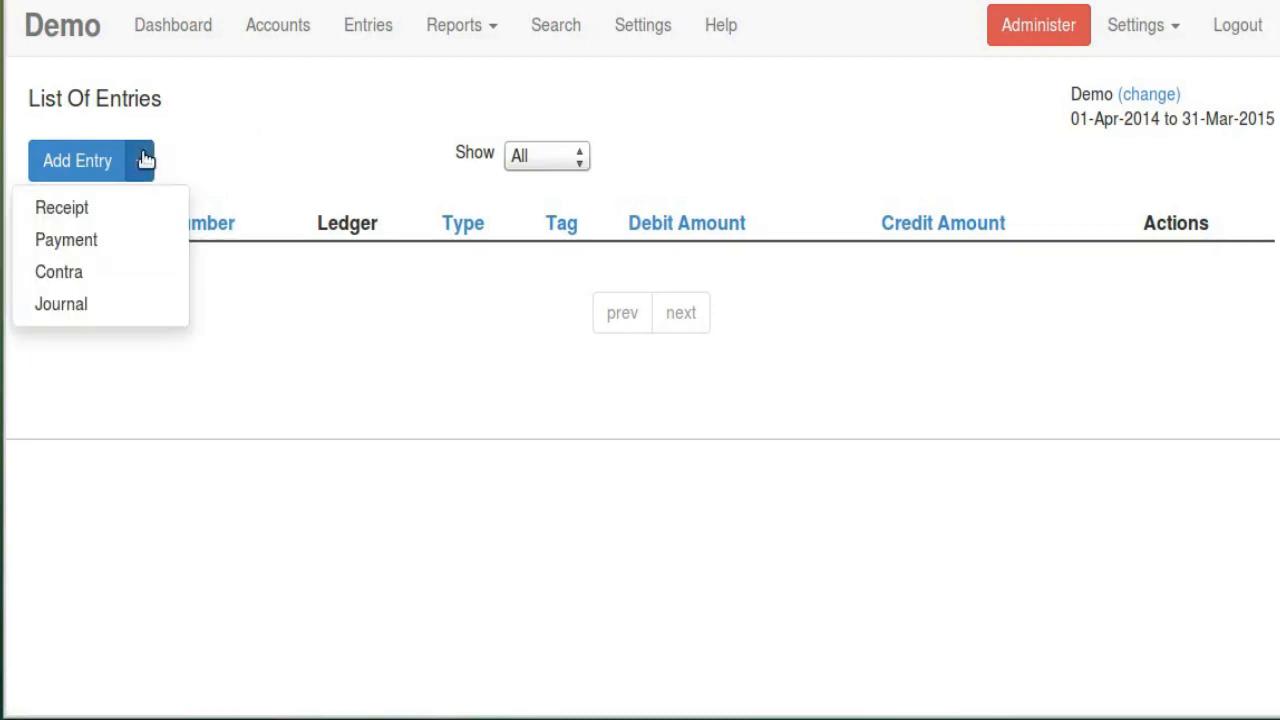
Start a new Receipt entry and set its date to 30-Apr-2014
{"action": "left_click", "coordinate": [136, 216]}
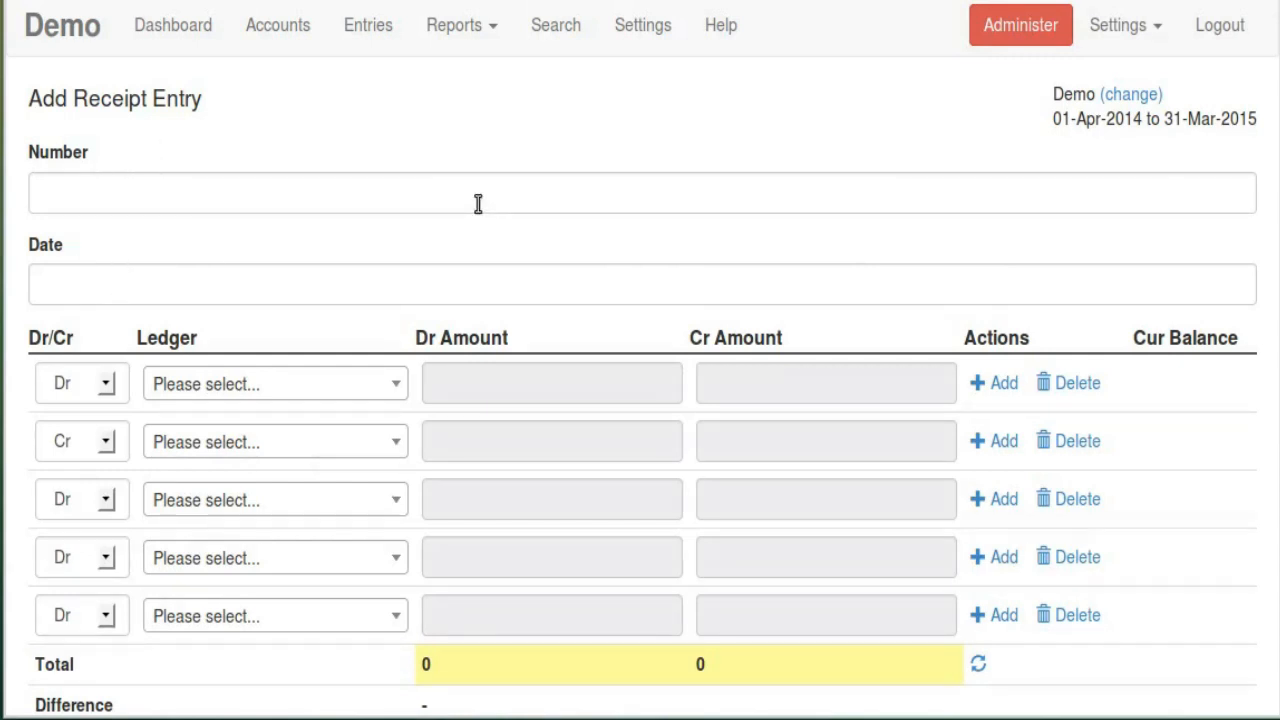
{"action": "left_click", "coordinate": [354, 289]}
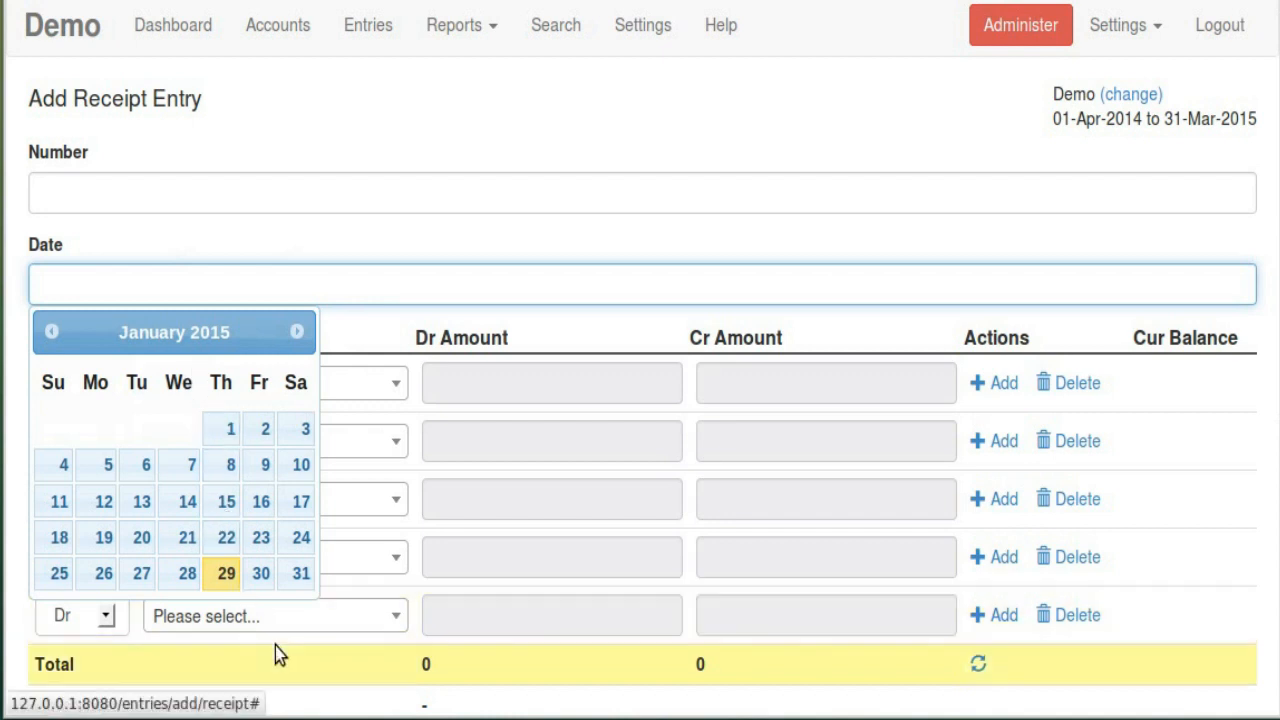
{"action": "left_click", "coordinate": [50, 332]}
{"action": "left_click", "coordinate": [50, 332]}
{"action": "left_click", "coordinate": [50, 332]}
{"action": "left_click", "coordinate": [48, 338]}
{"action": "left_click", "coordinate": [48, 338]}
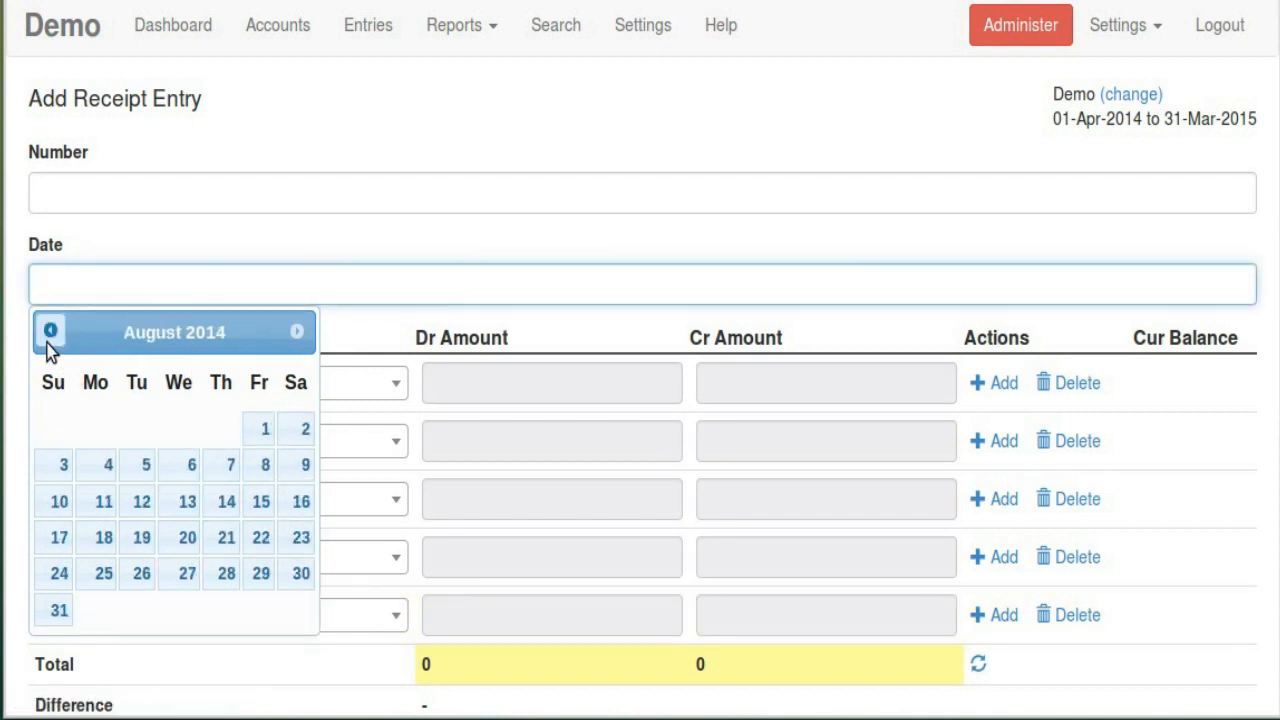
{"action": "left_click", "coordinate": [48, 338]}
{"action": "left_click", "coordinate": [48, 338]}
{"action": "left_click", "coordinate": [48, 338]}
{"action": "left_click", "coordinate": [48, 338]}
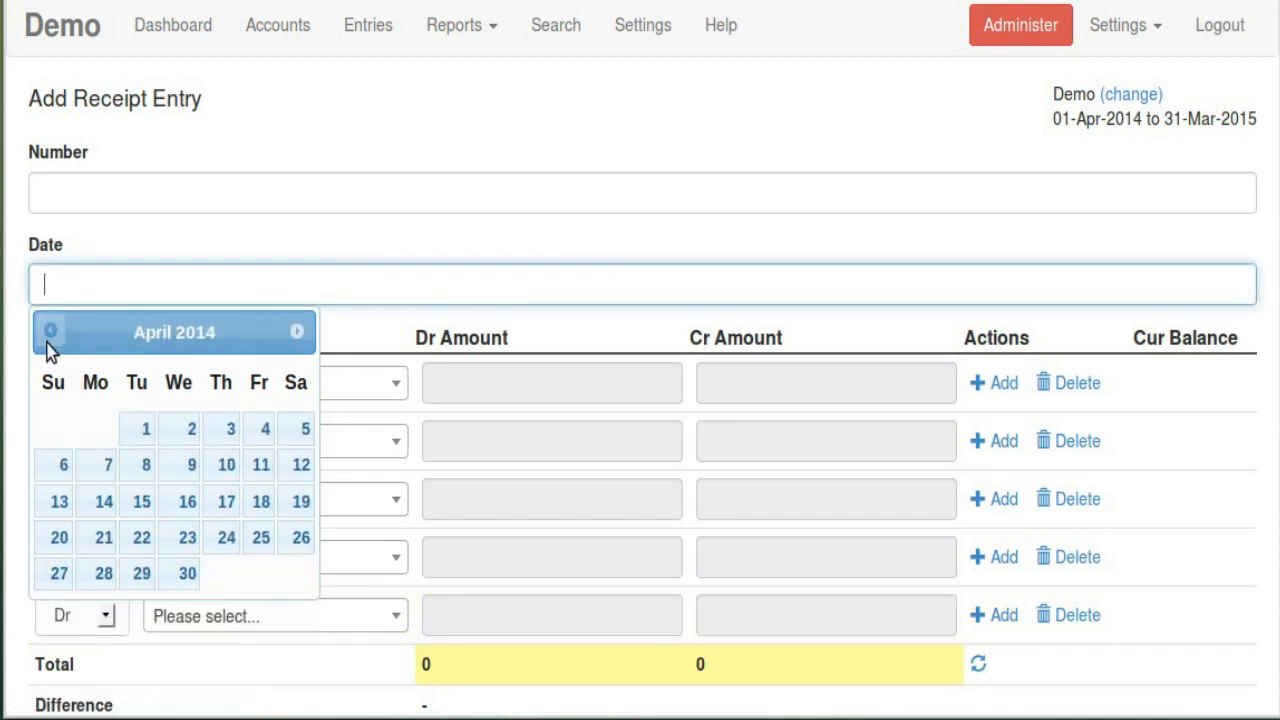
{"action": "left_click", "coordinate": [190, 575]}
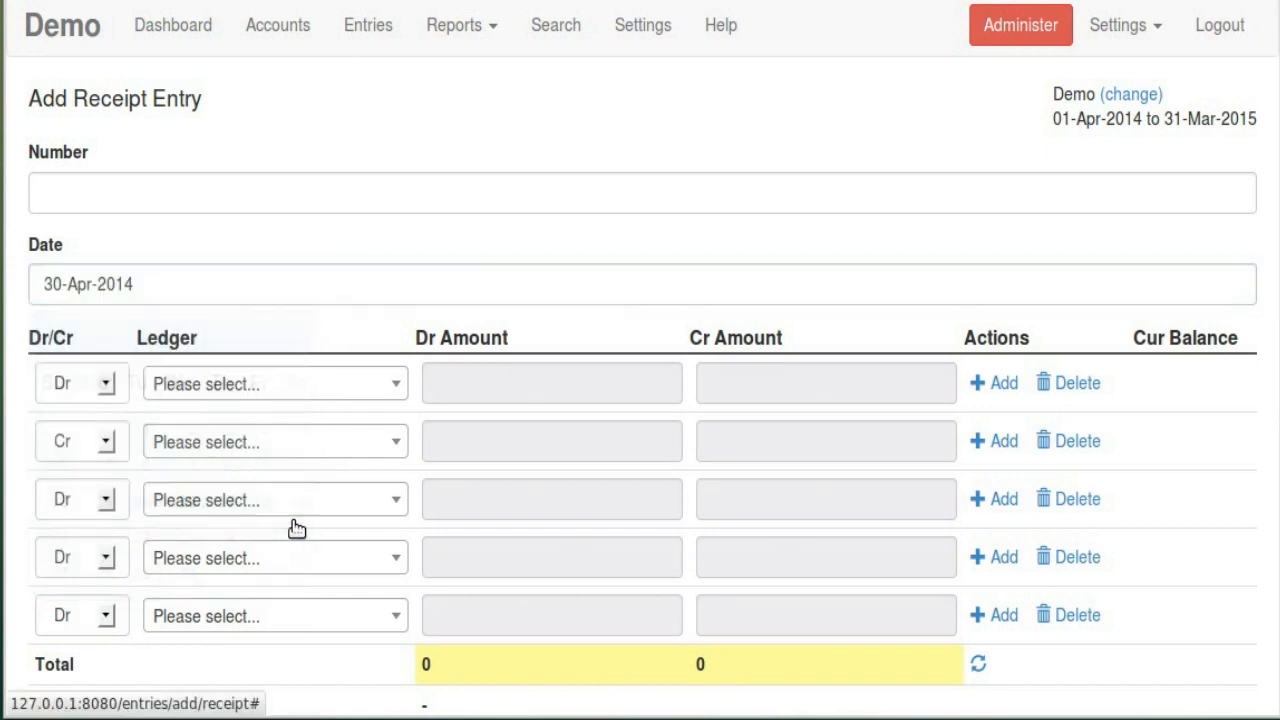
Debit ICICI Bank Saving Account 30000 in the first ledger row
{"action": "left_click", "coordinate": [234, 389]}
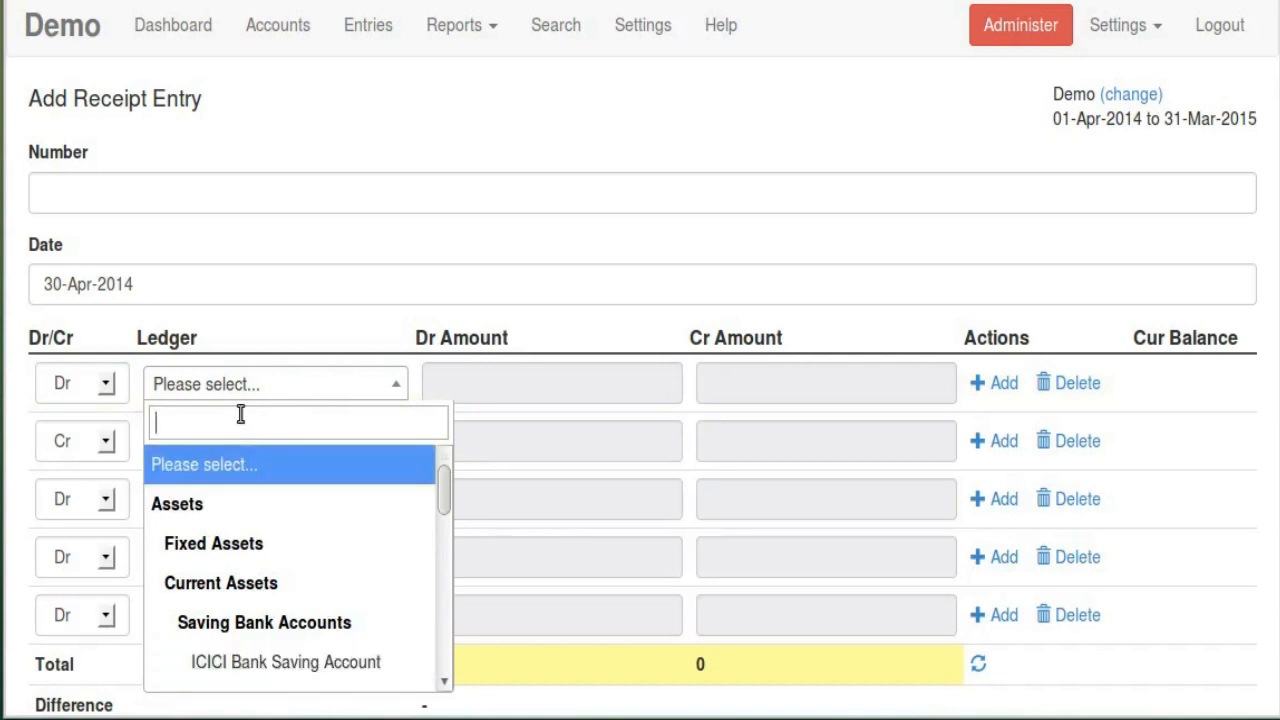
{"action": "type", "text": "ic"}
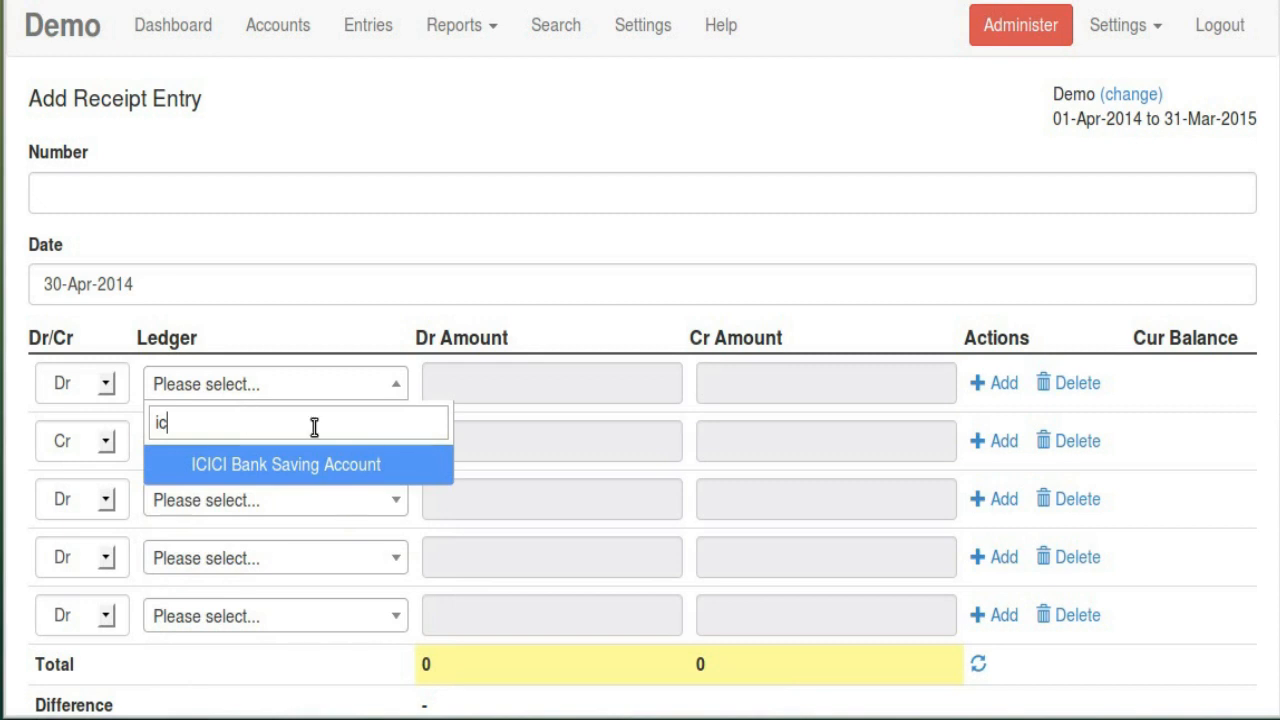
{"action": "left_click", "coordinate": [351, 463]}
{"action": "left_click", "coordinate": [498, 389]}
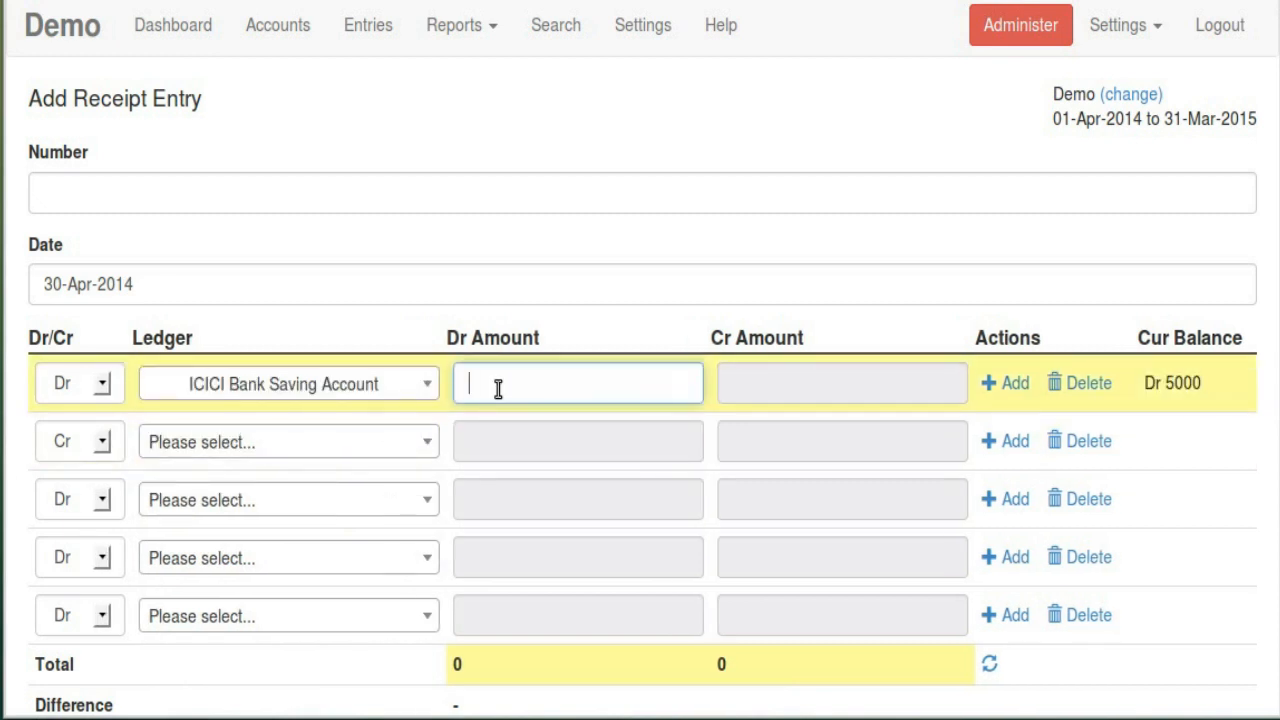
{"action": "type", "text": "3000"}
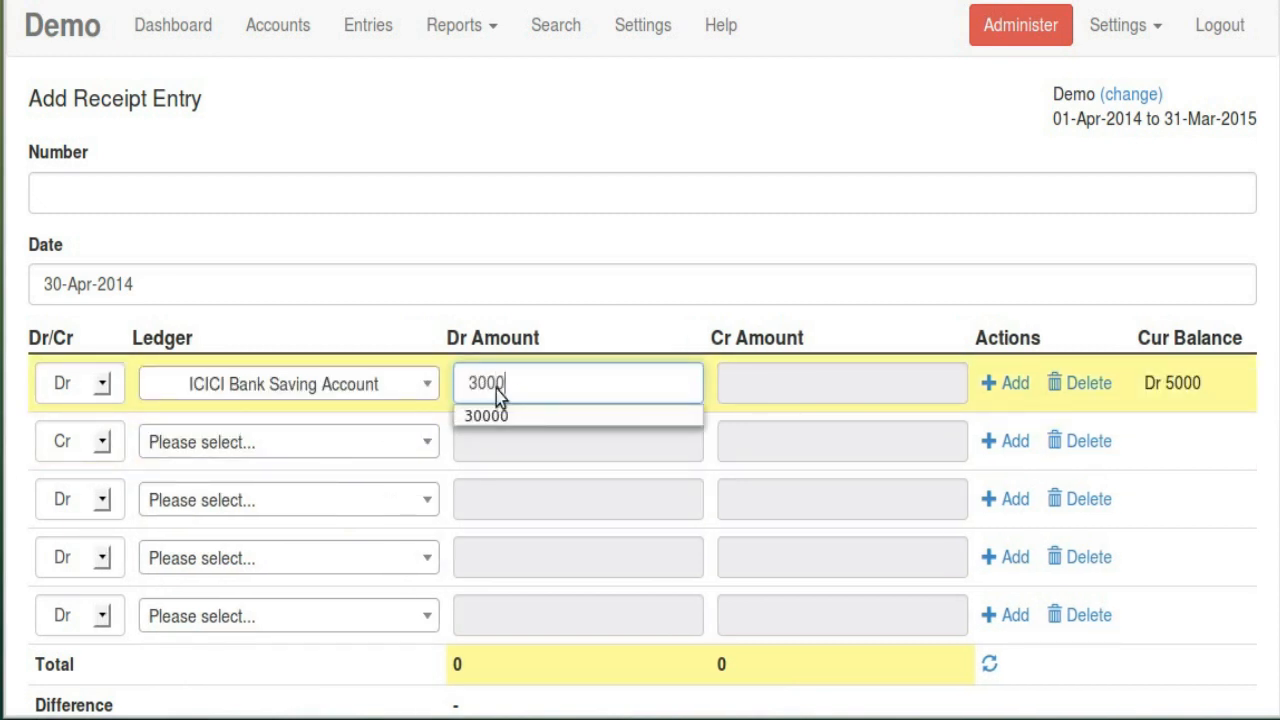
{"action": "left_click", "coordinate": [494, 418]}
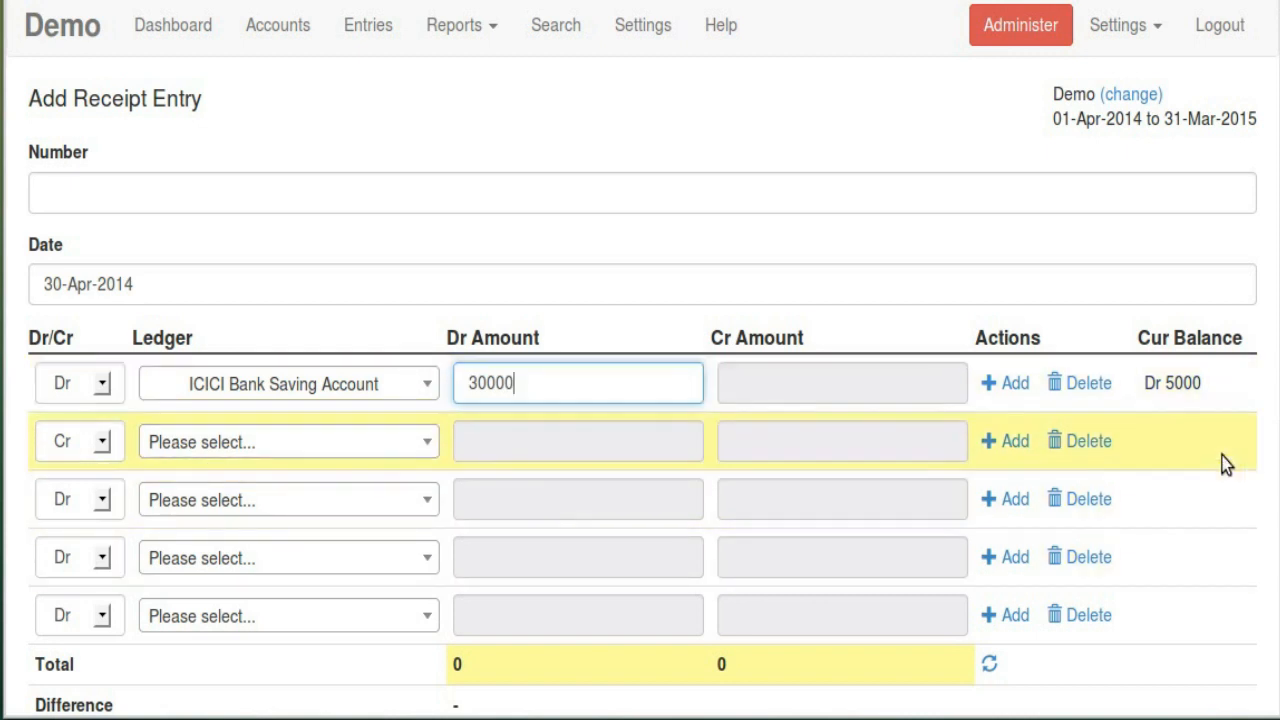
{"action": "left_click_drag", "start_coordinate": [1172, 385], "coordinate": [1200, 392]}
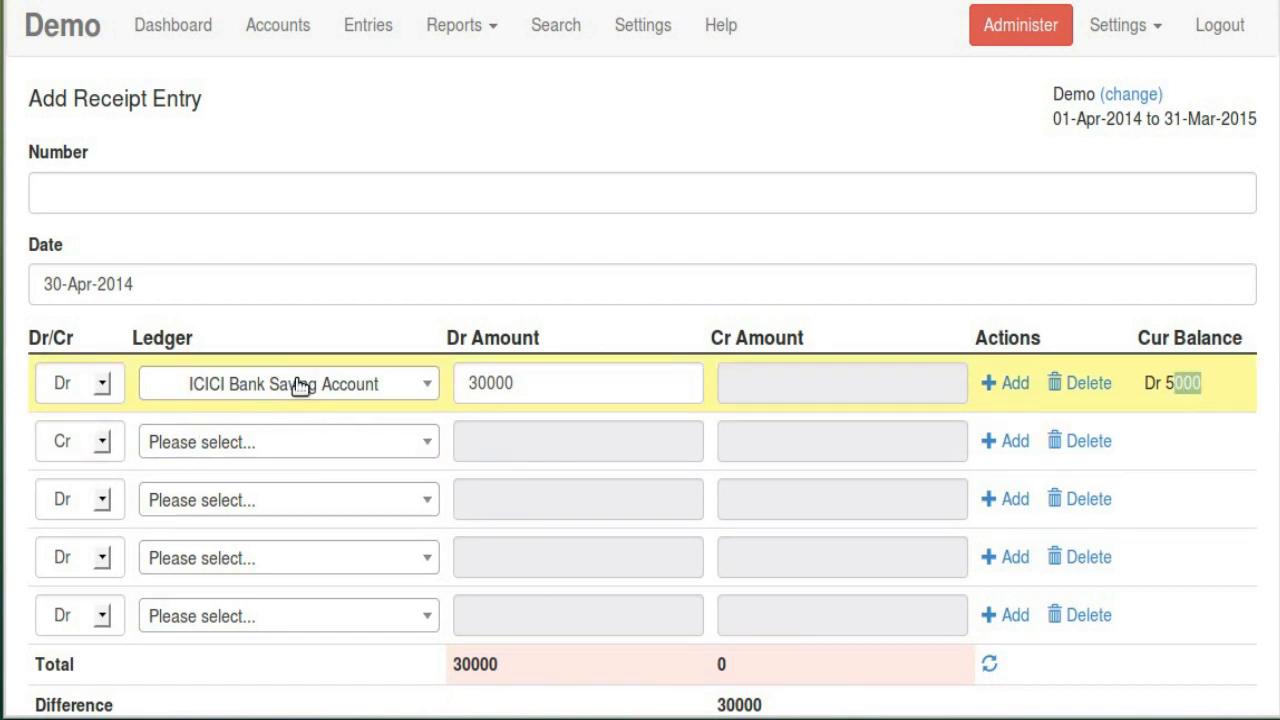
{"action": "left_click", "coordinate": [1213, 400]}
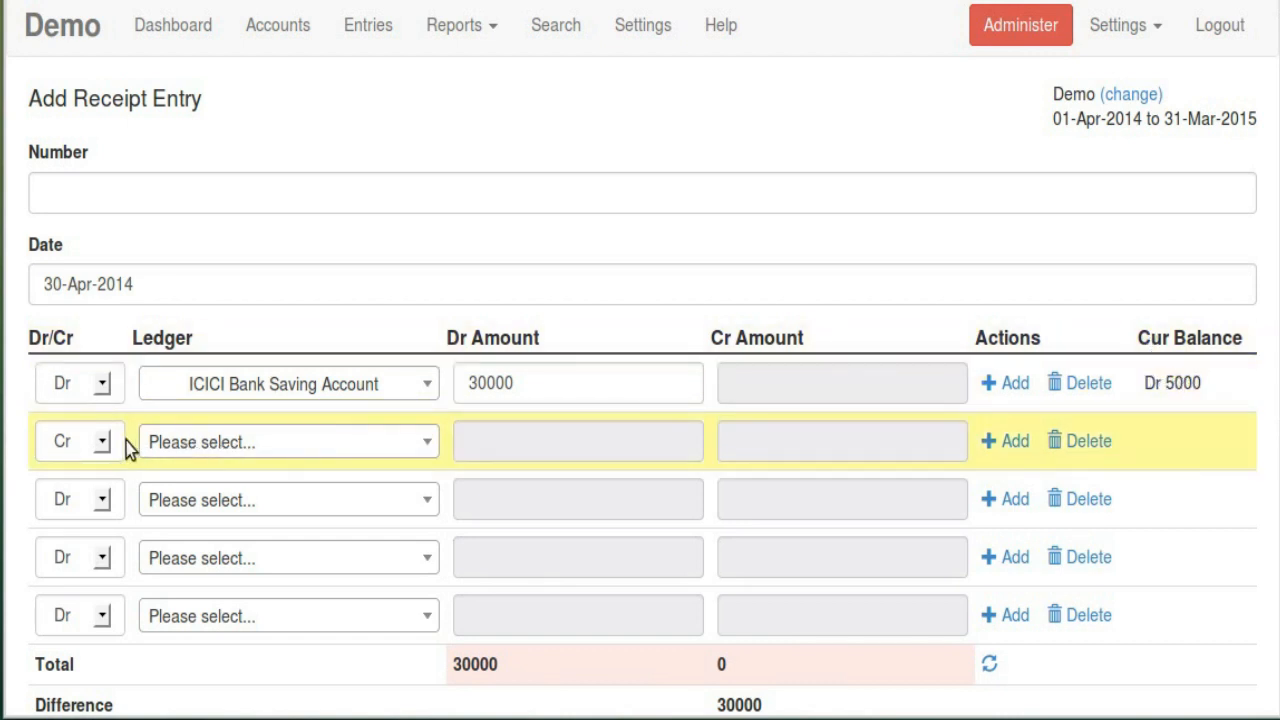
Credit Salary Account in the second row, removing an extra blank row added by mistake
{"action": "left_click", "coordinate": [271, 446]}
{"action": "scroll", "coordinate": [345, 335], "scroll_direction": "down", "scroll_amount": 5}
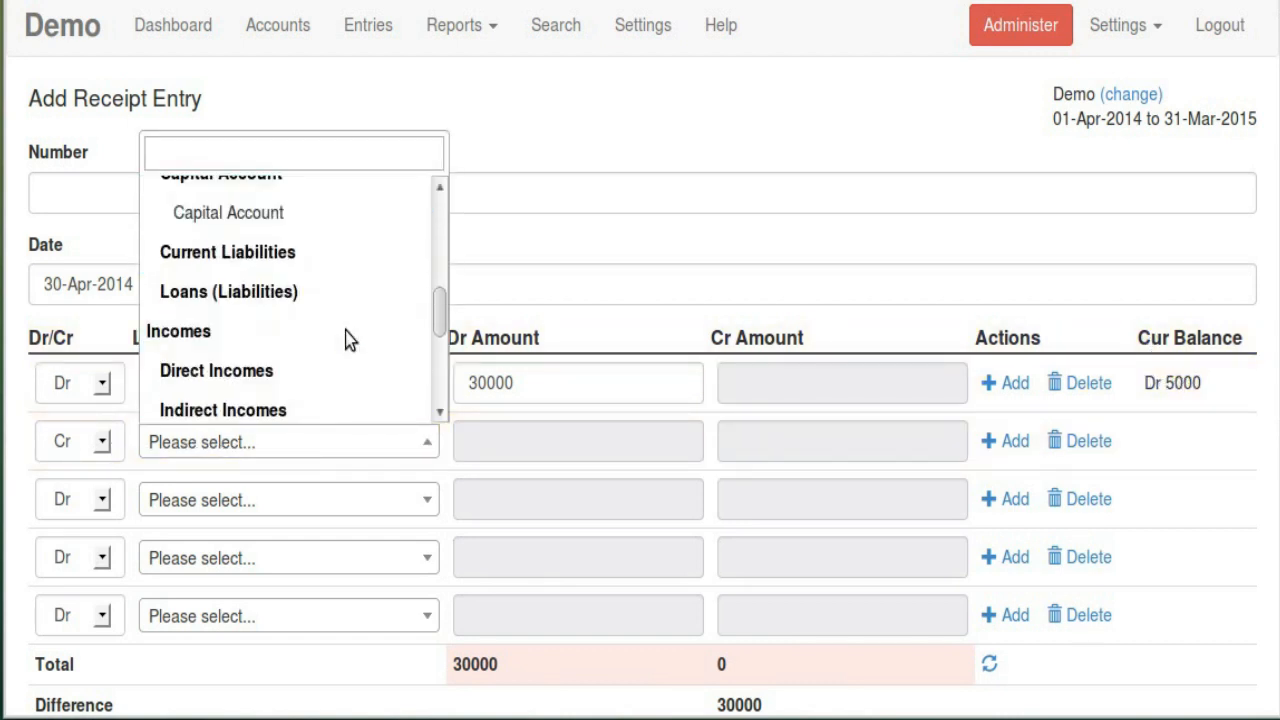
{"action": "scroll", "coordinate": [346, 337], "scroll_direction": "down", "scroll_amount": 4}
{"action": "left_click", "coordinate": [260, 254]}
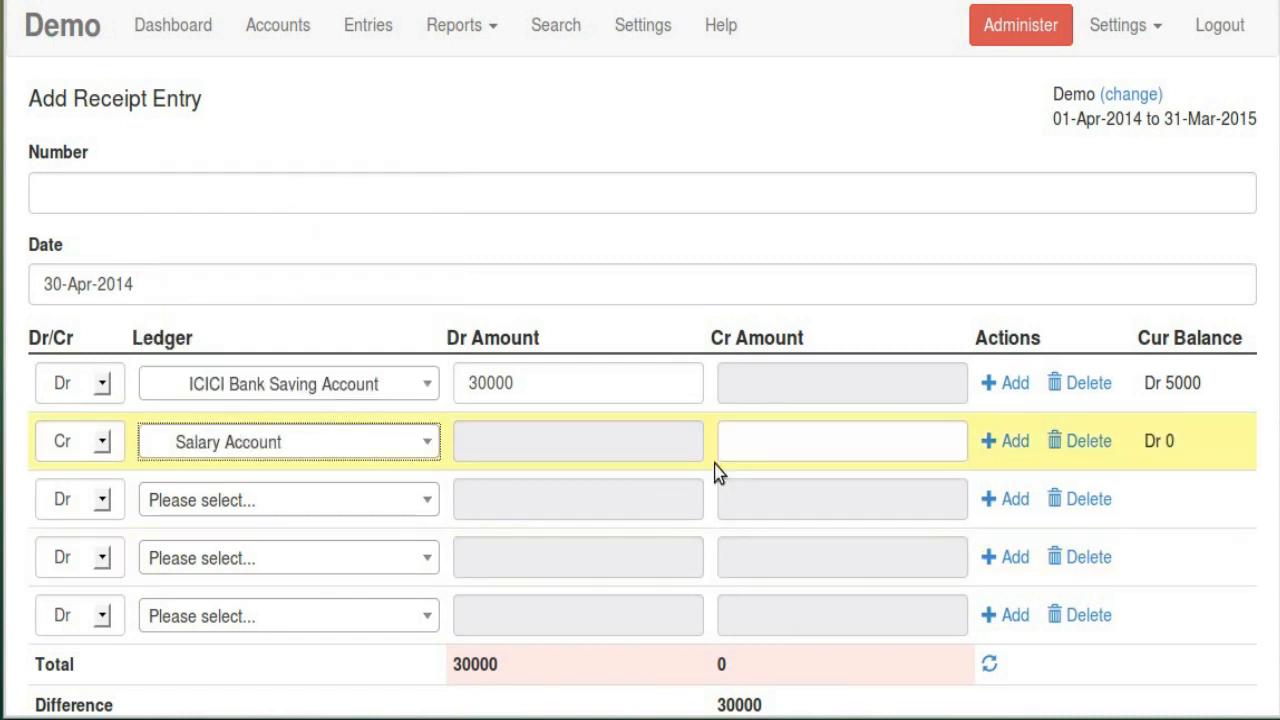
{"action": "left_click", "coordinate": [748, 438]}
{"action": "left_click", "coordinate": [772, 474]}
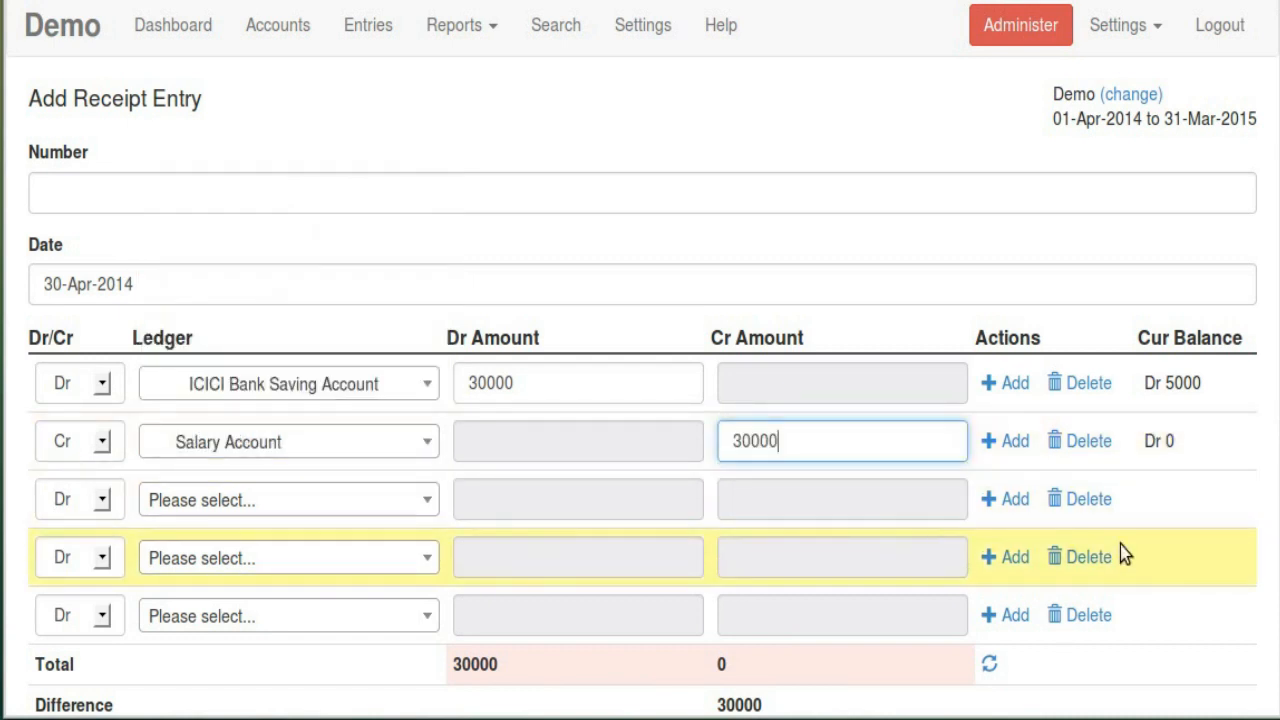
{"action": "scroll", "coordinate": [1160, 509], "scroll_direction": "down", "scroll_amount": 3}
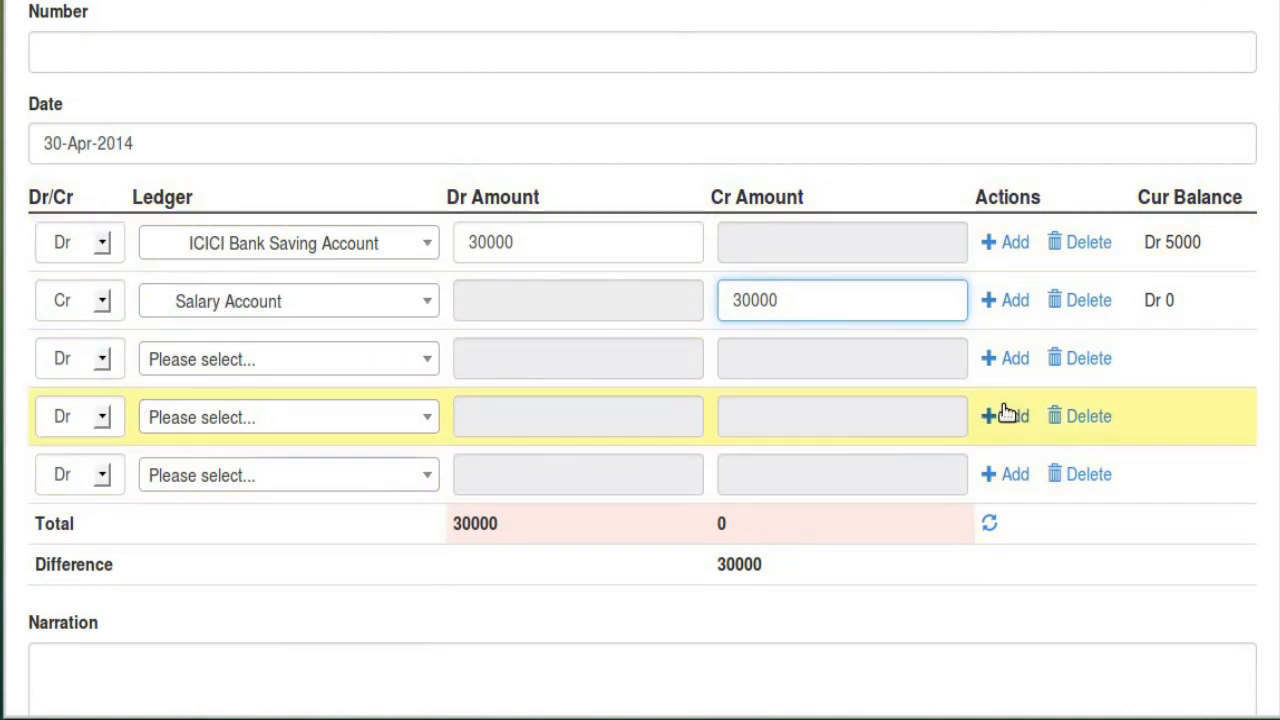
{"action": "left_click", "coordinate": [1005, 360]}
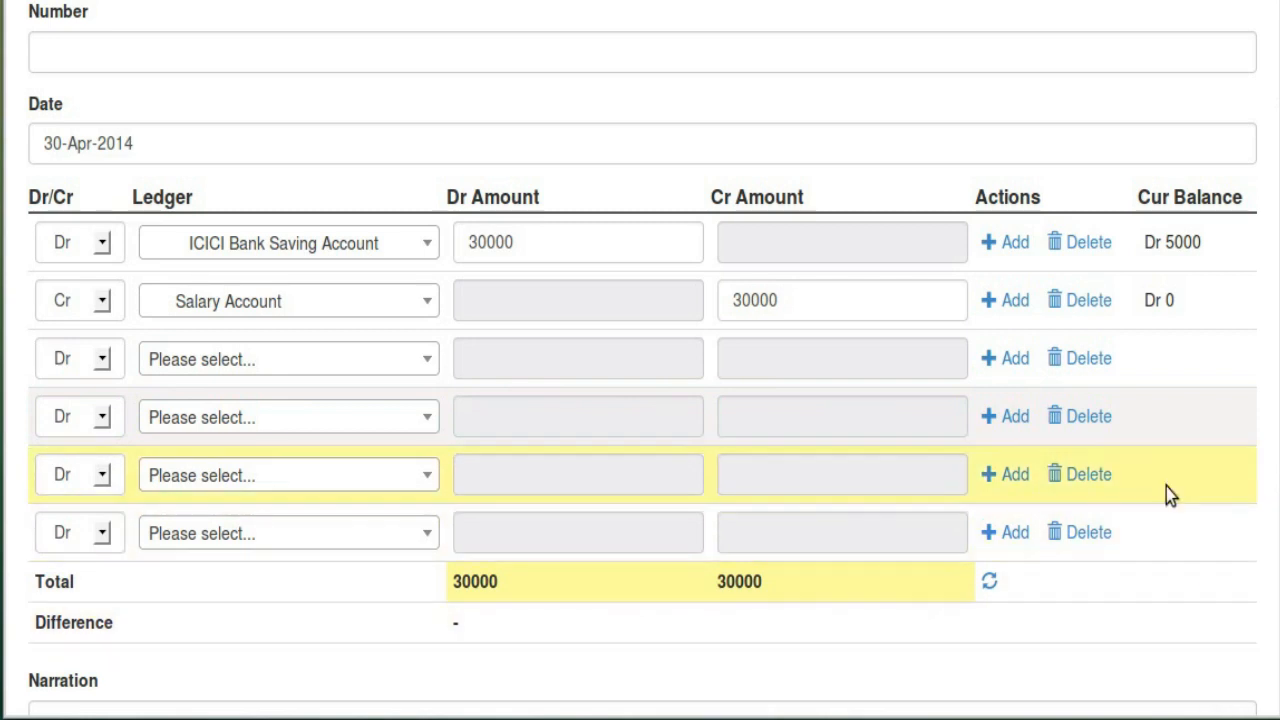
{"action": "left_click", "coordinate": [1090, 417]}
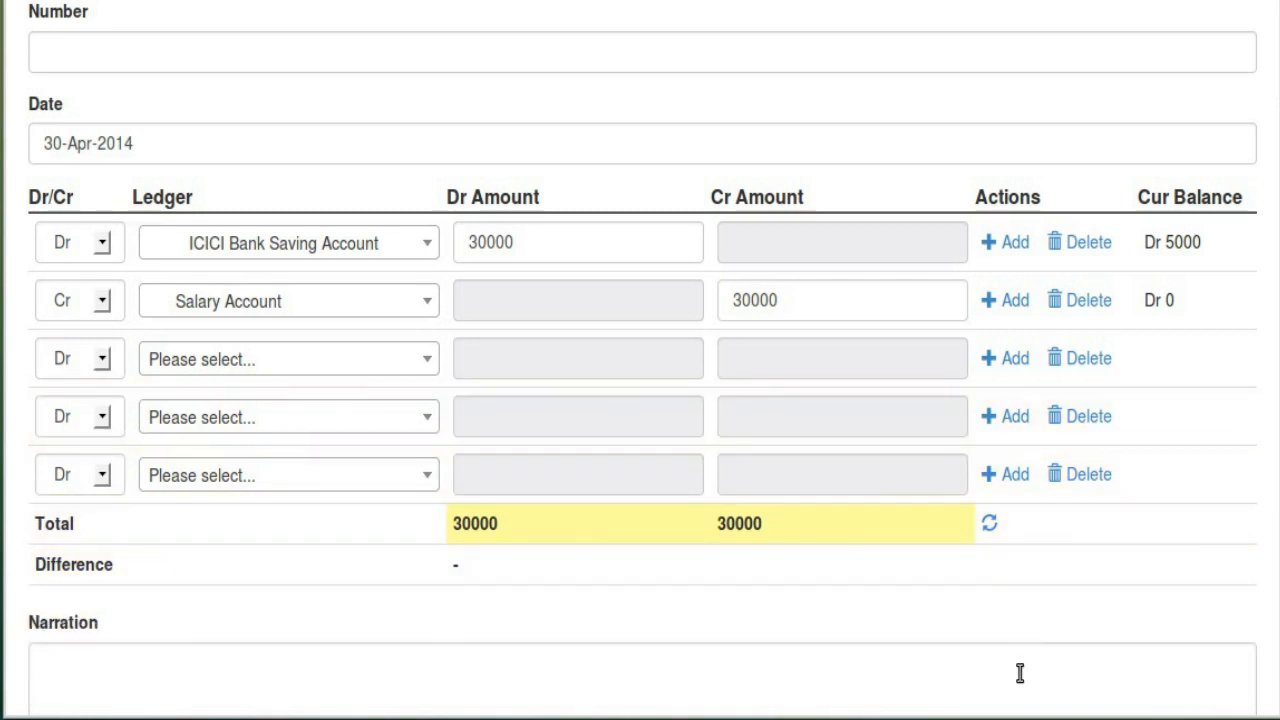
Correct the credit to 30000, add narration 'Salary for April 2014' and submit
{"action": "left_click", "coordinate": [858, 300]}
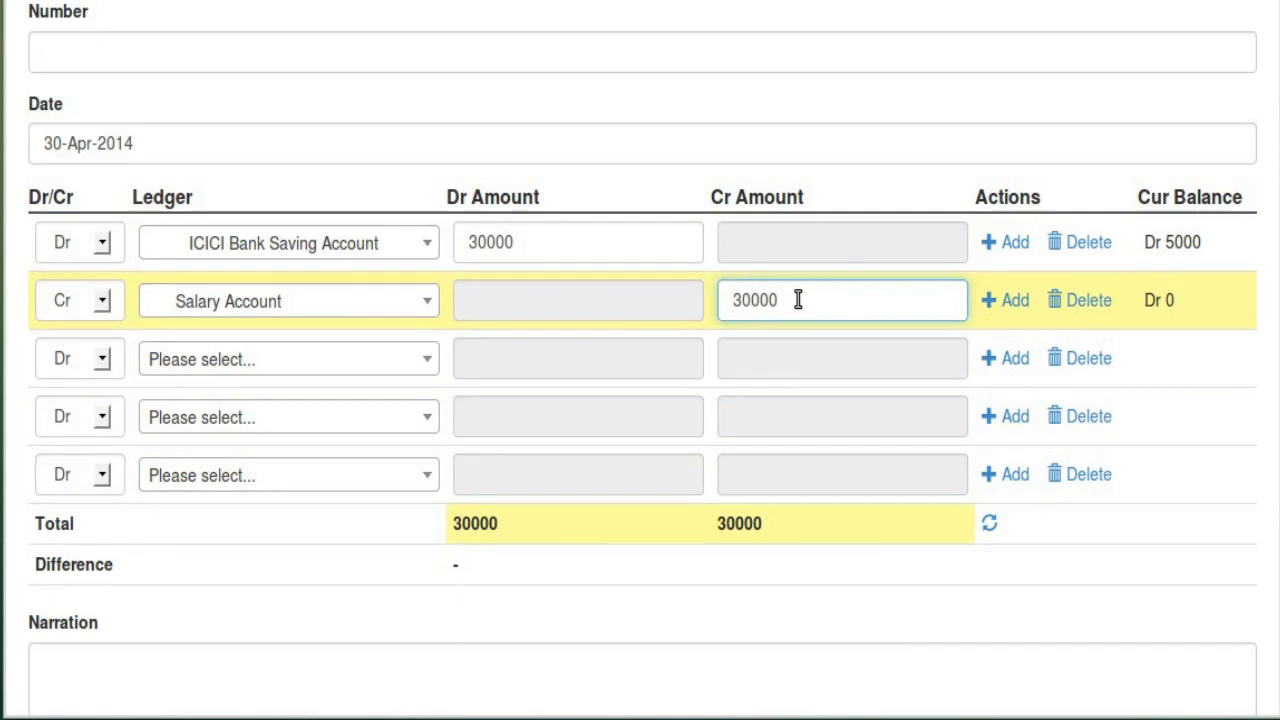
{"action": "type", "text": "0"}
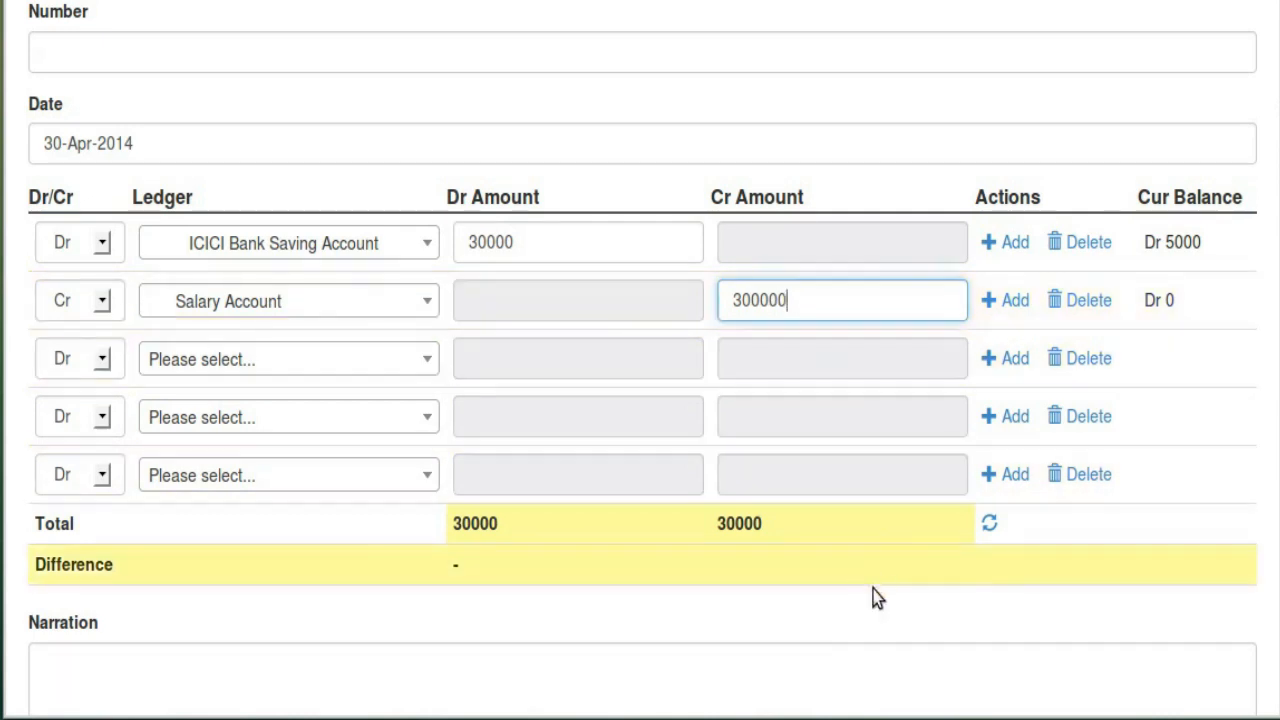
{"action": "left_click", "coordinate": [855, 630]}
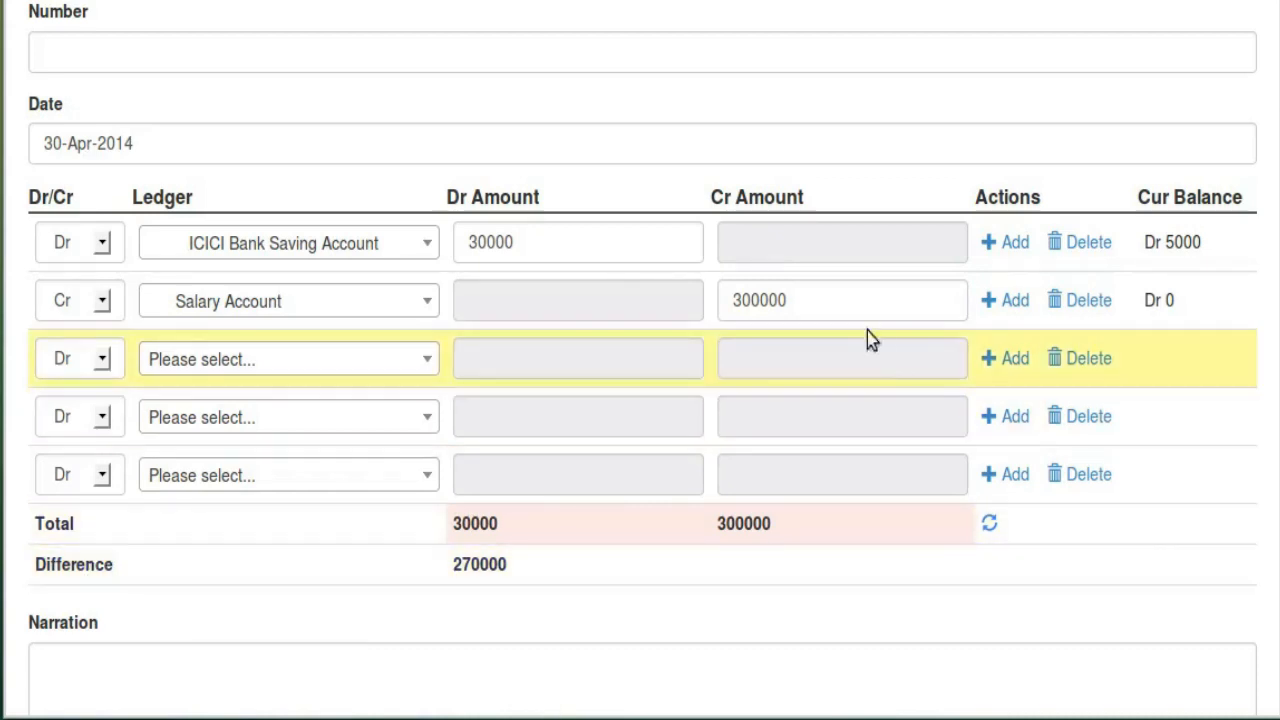
{"action": "left_click", "coordinate": [846, 299]}
{"action": "key", "text": "BackSpace"}
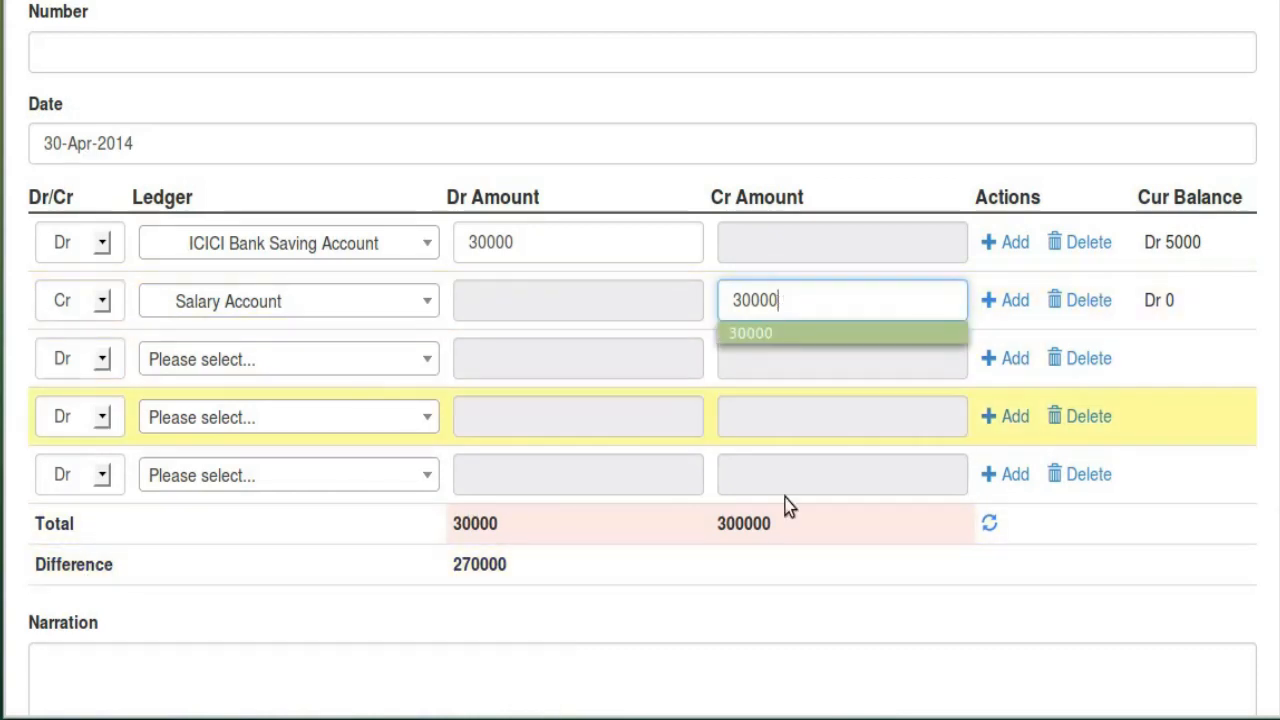
{"action": "left_click", "coordinate": [565, 669]}
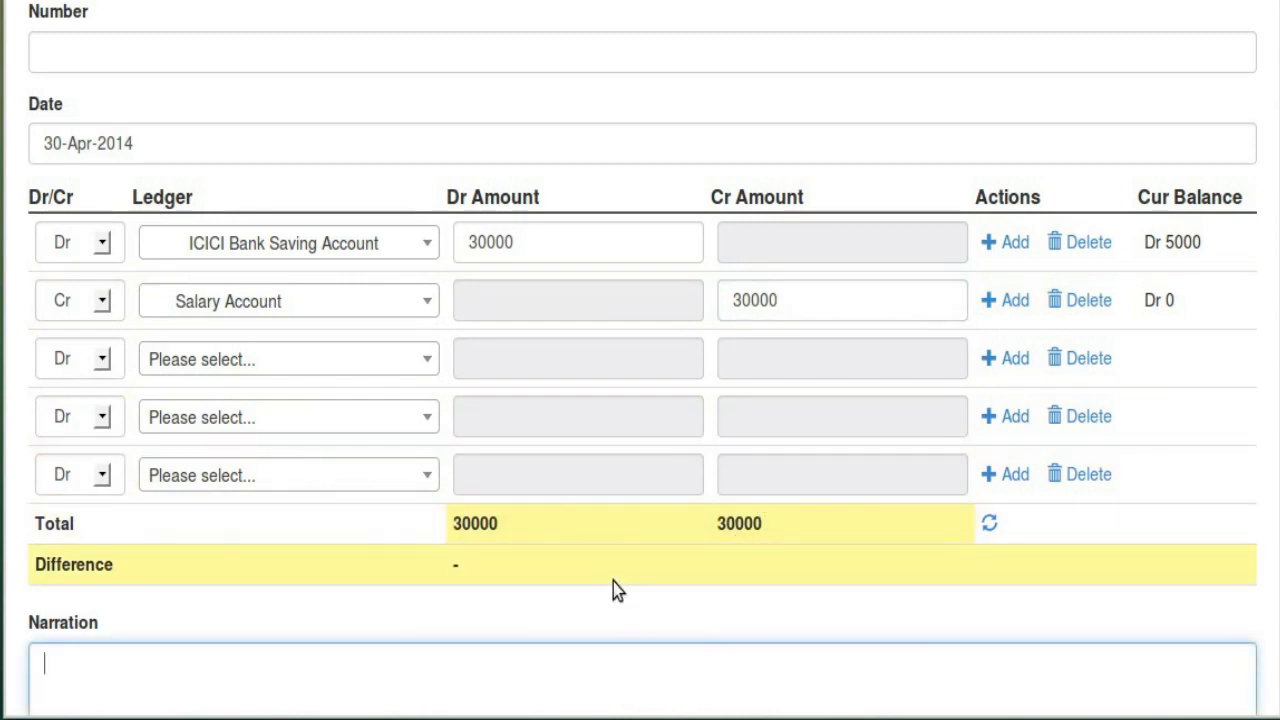
{"action": "scroll", "coordinate": [613, 582], "scroll_direction": "down", "scroll_amount": 3}
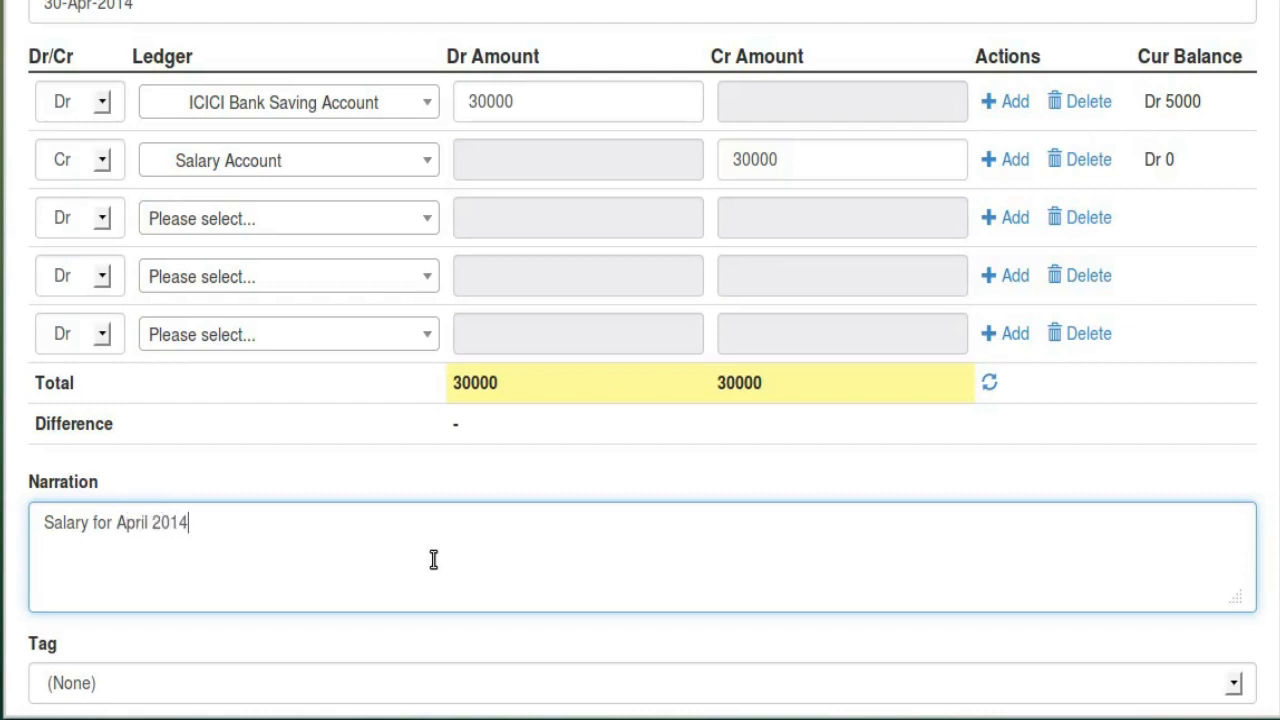
{"action": "scroll", "coordinate": [460, 555], "scroll_direction": "down", "scroll_amount": 3}
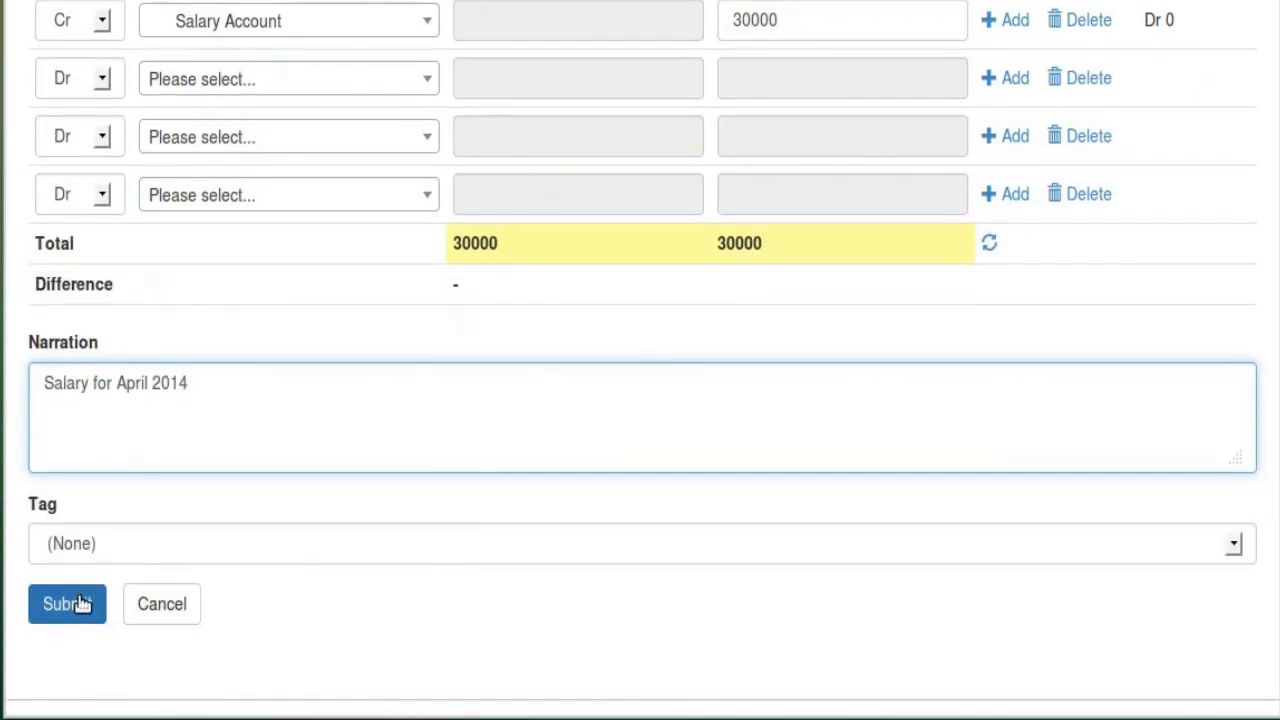
{"action": "left_click", "coordinate": [80, 604]}
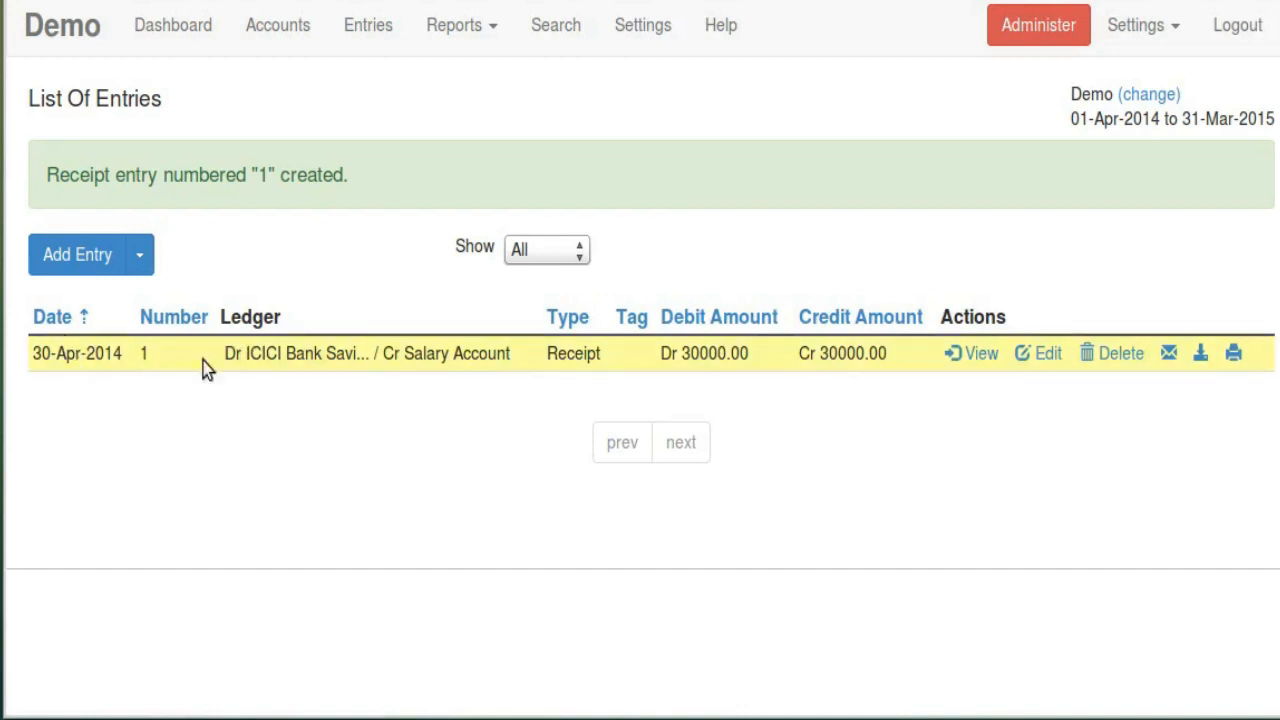
View receipt entry 1 with its 30000.00 debit and credit lines
{"action": "left_click", "coordinate": [158, 369]}
{"action": "left_click", "coordinate": [970, 358]}
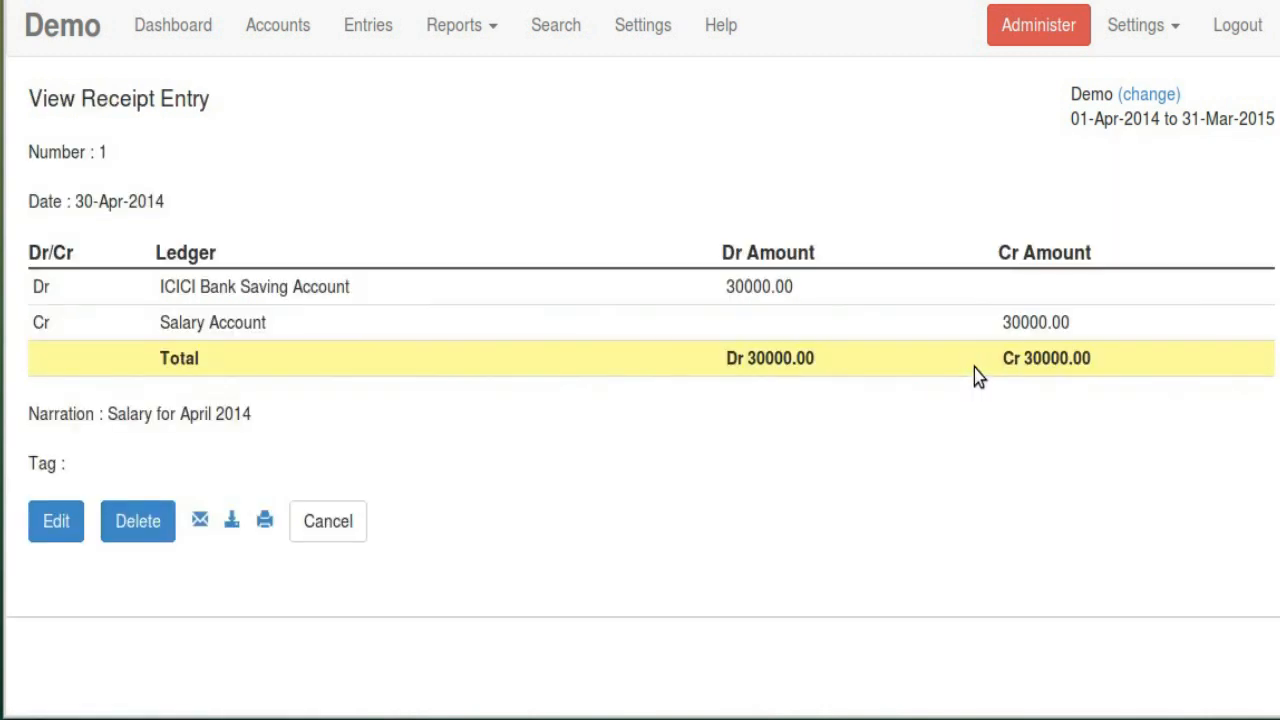
Back on the entries list, try the e-mail and print views of receipt 1, then close them
{"action": "left_click", "coordinate": [338, 526]}
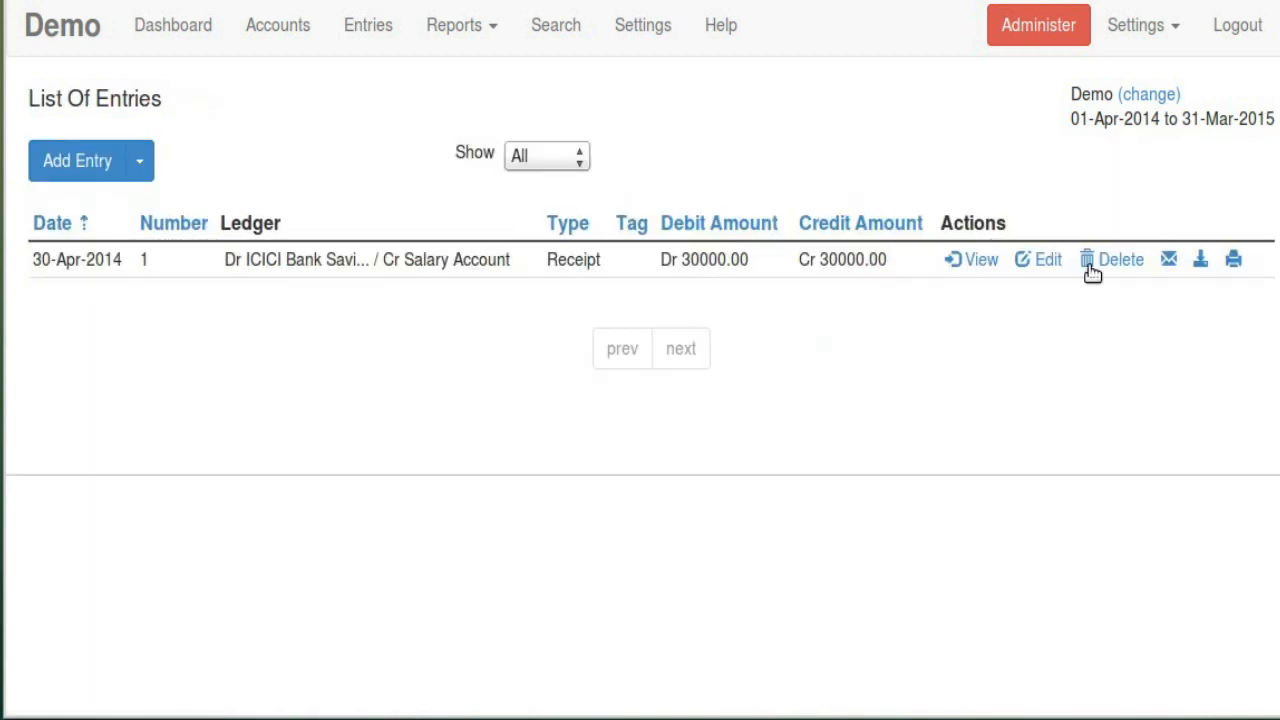
{"action": "left_click", "coordinate": [1170, 260]}
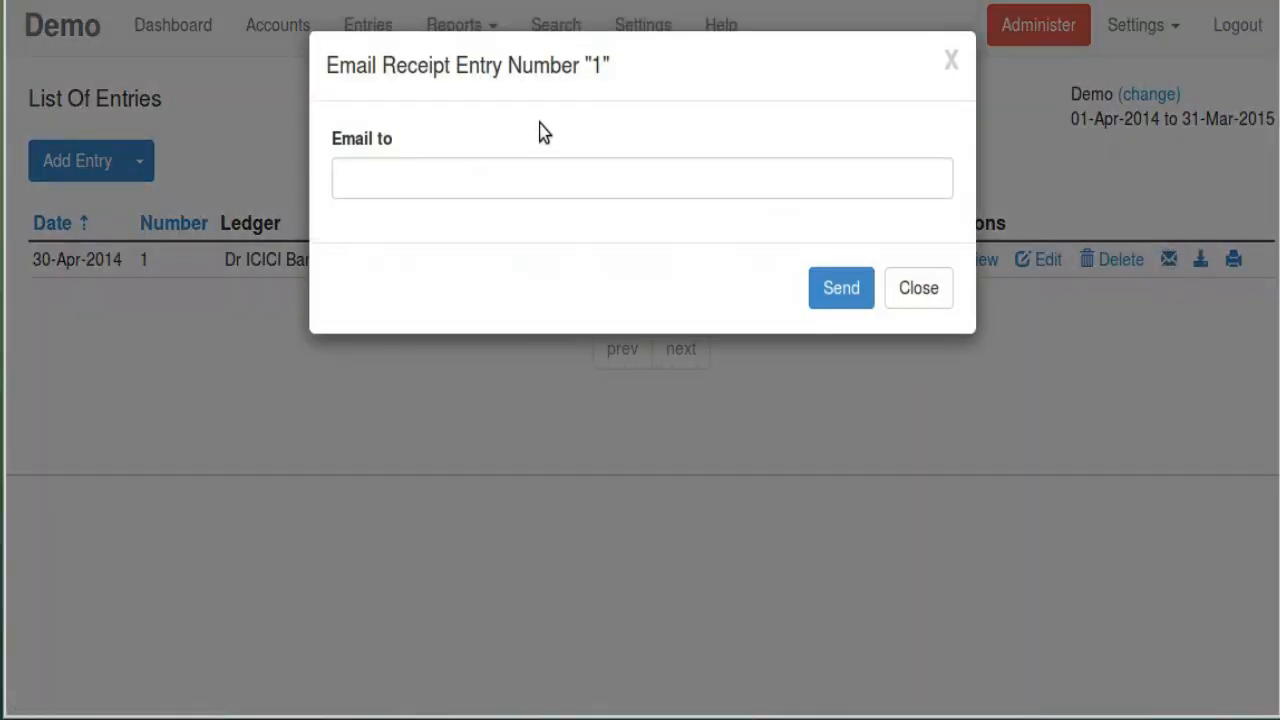
{"action": "left_click", "coordinate": [953, 63]}
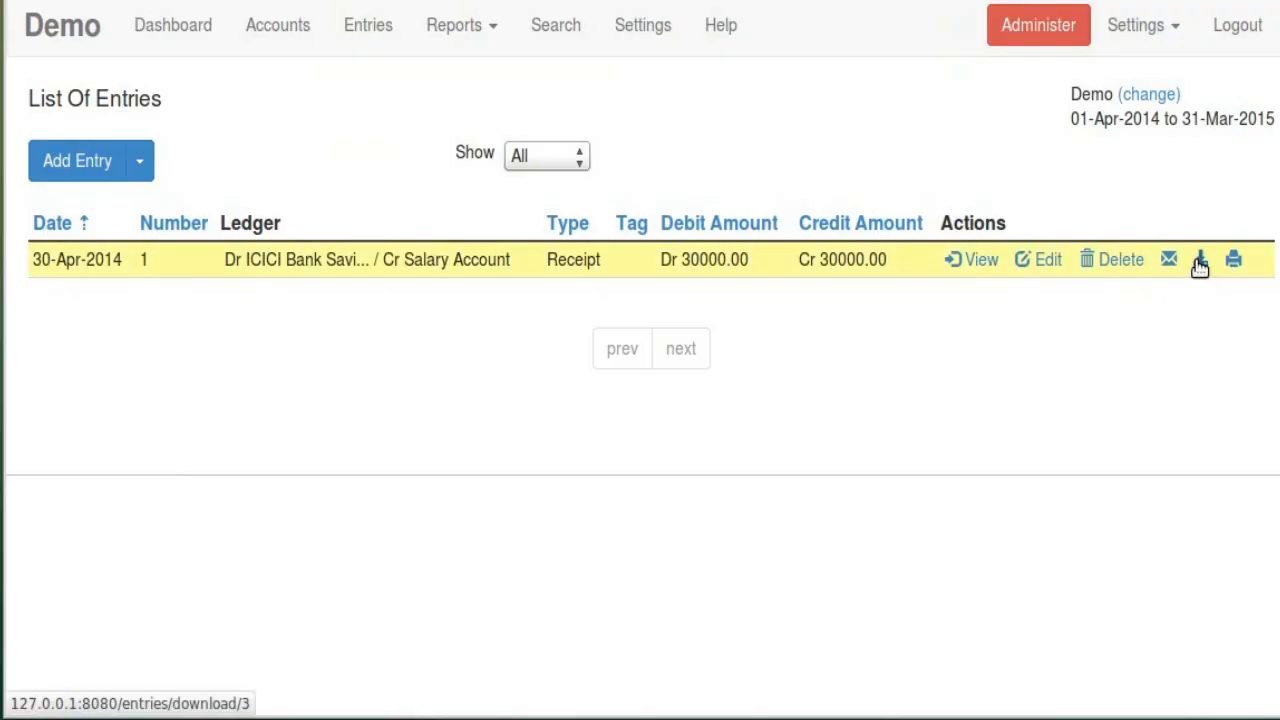
{"action": "left_click", "coordinate": [1233, 259]}
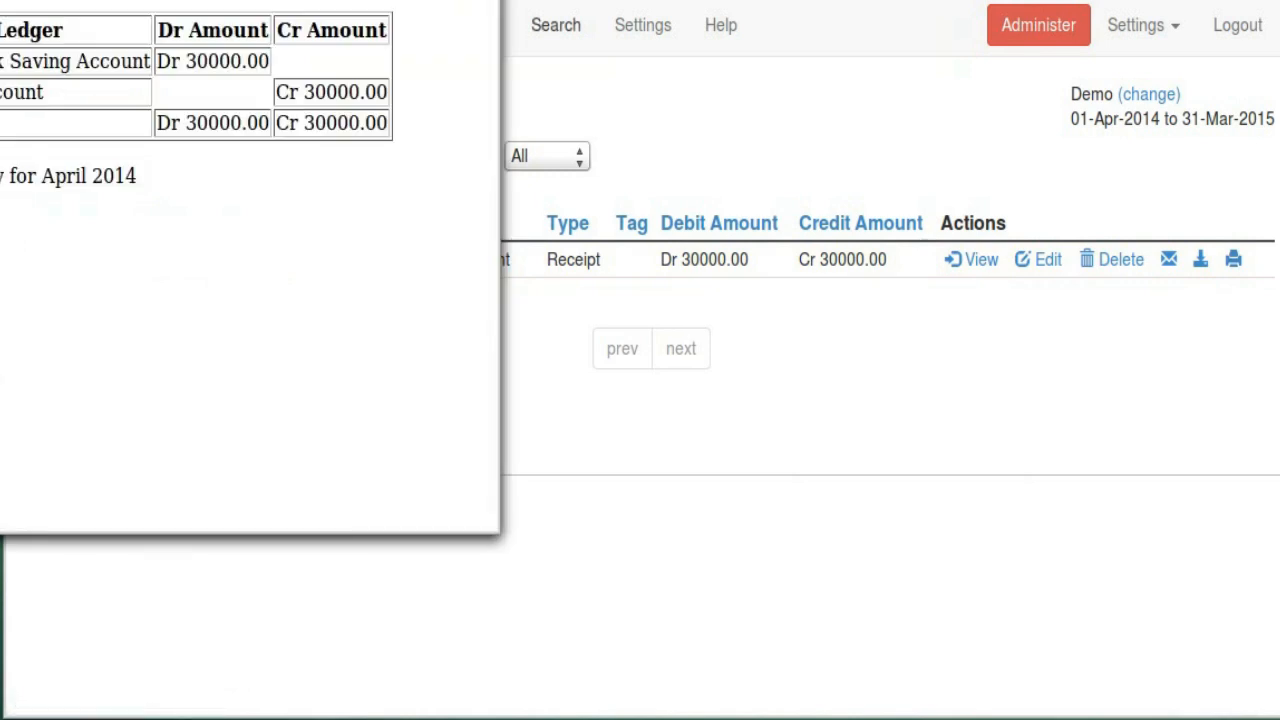
{"action": "left_click_drag", "start_coordinate": [360, 0], "coordinate": [770, 0]}
{"action": "left_click", "coordinate": [896, 0]}
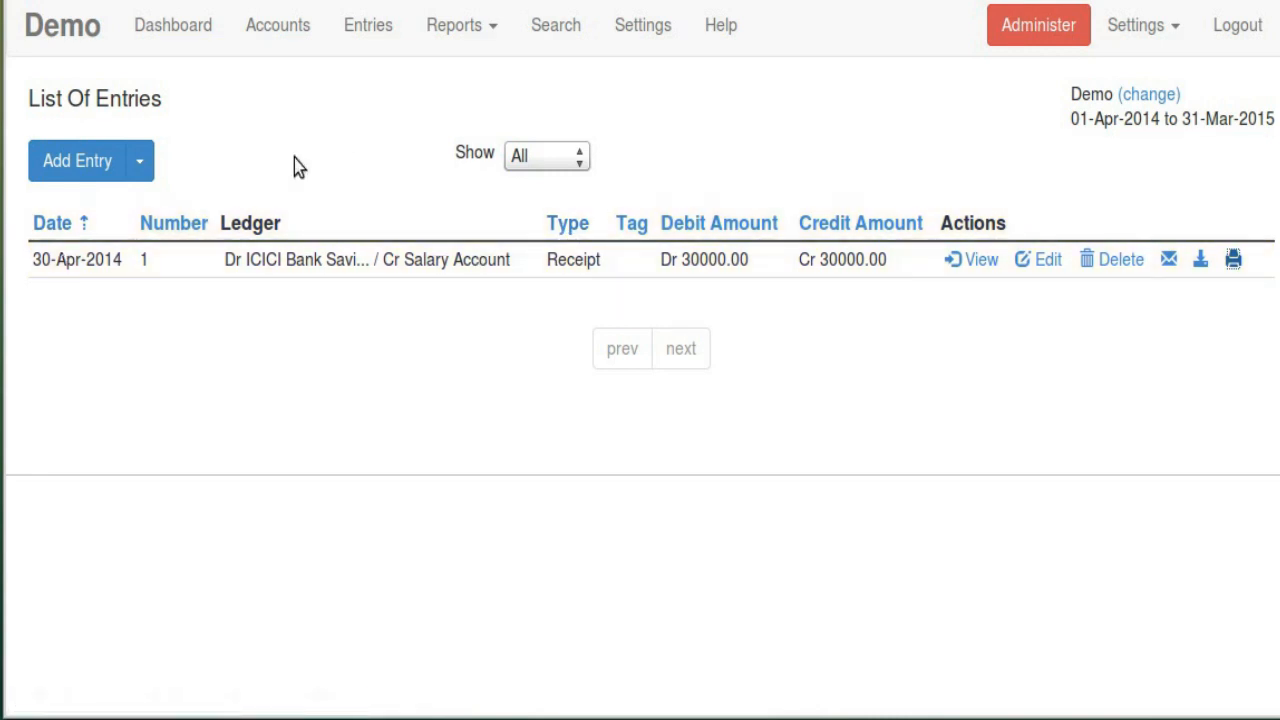
Browse the Add Entry types, briefly start a Payment entry, then return to Entries
{"action": "left_click", "coordinate": [148, 168]}
{"action": "left_click", "coordinate": [168, 163]}
{"action": "left_click", "coordinate": [148, 170]}
{"action": "left_click", "coordinate": [104, 243]}
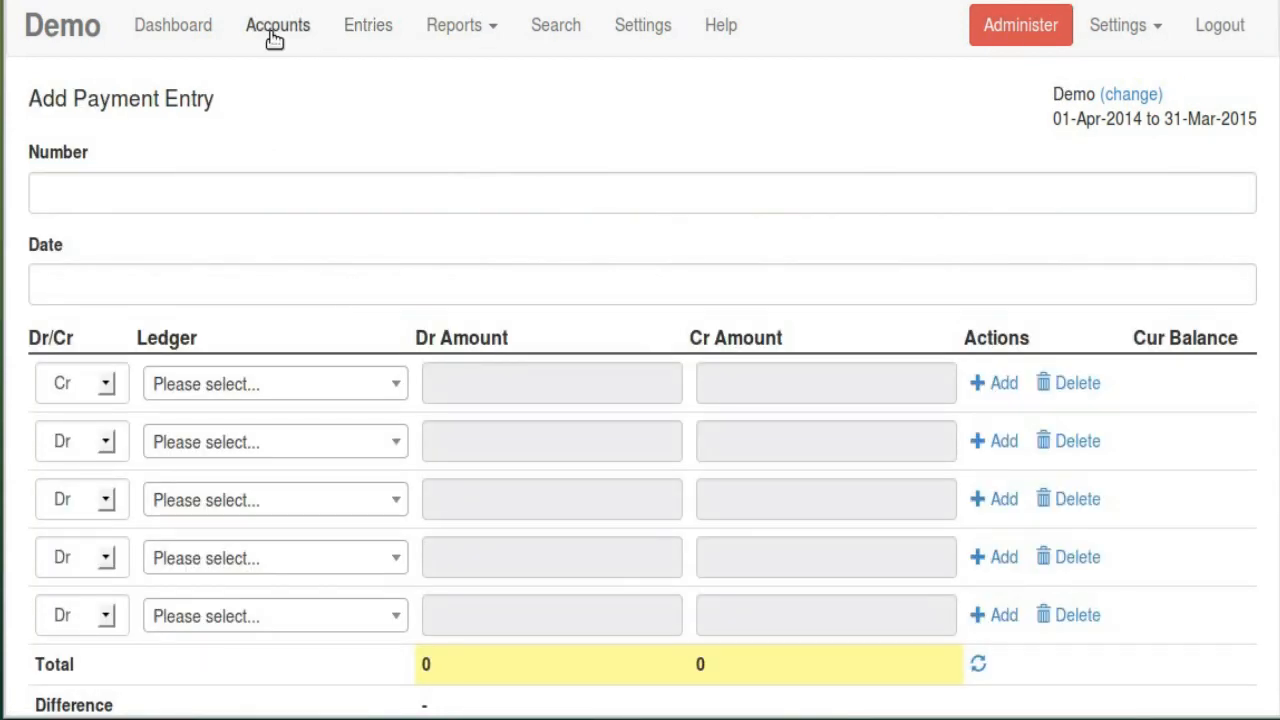
{"action": "left_click", "coordinate": [368, 25]}
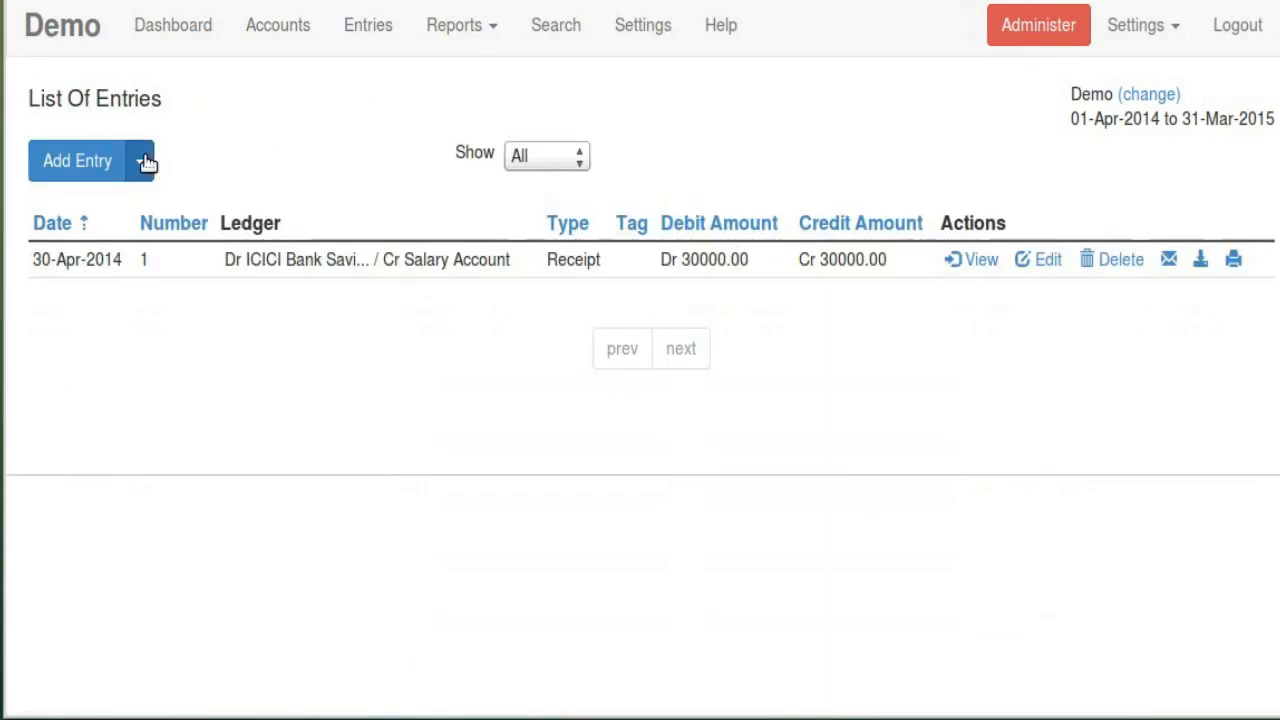
{"action": "left_click", "coordinate": [147, 163]}
Start a new Receipt entry dated 31-May-2014
{"action": "left_click", "coordinate": [128, 206]}
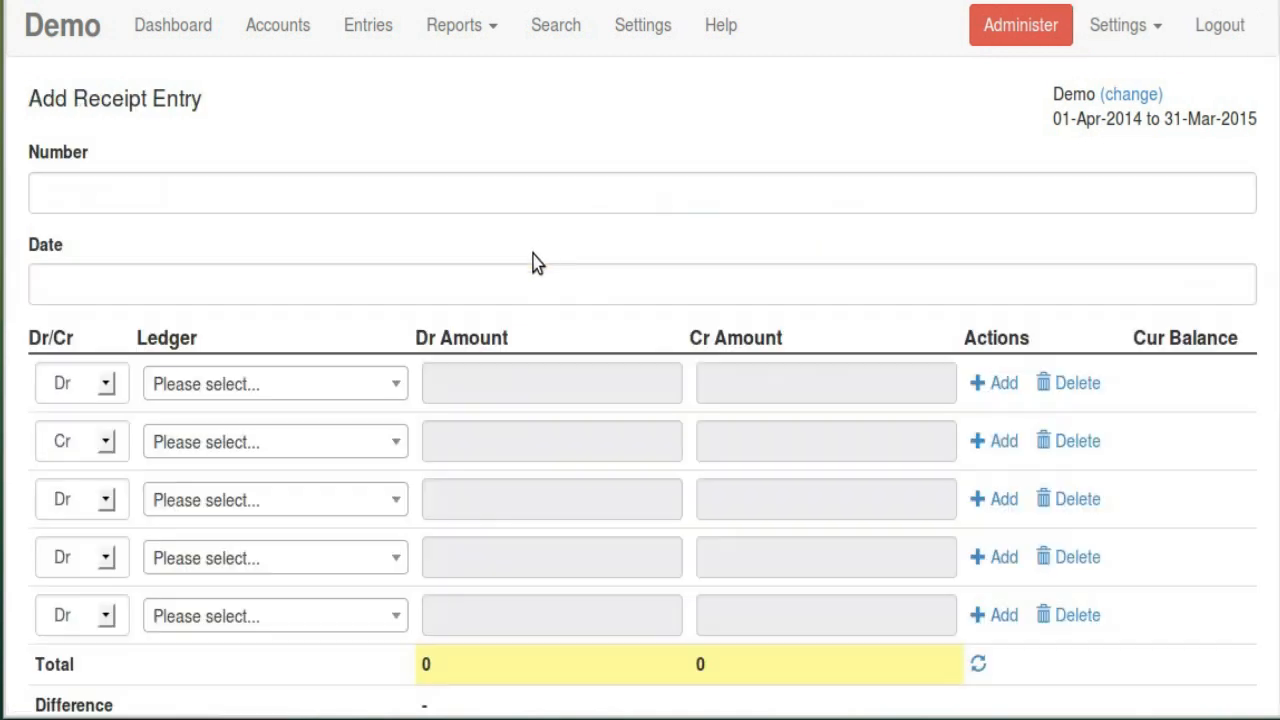
{"action": "left_click", "coordinate": [135, 195]}
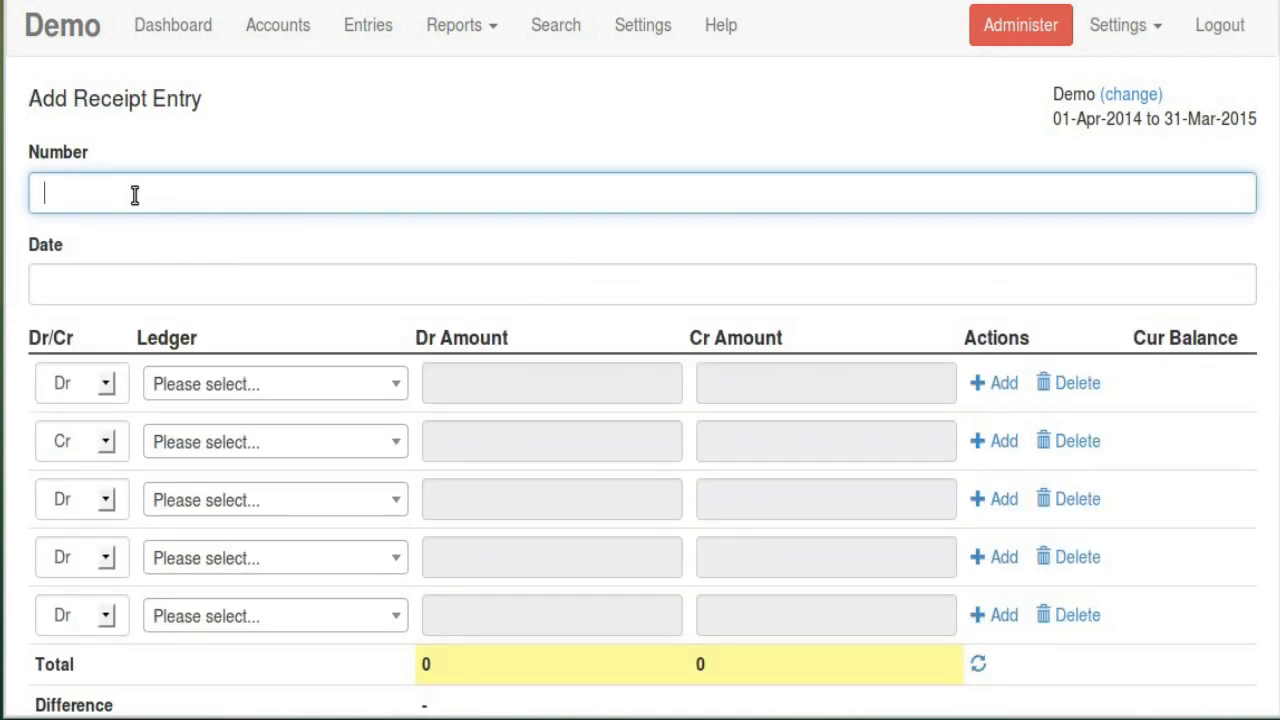
{"action": "left_click", "coordinate": [146, 287]}
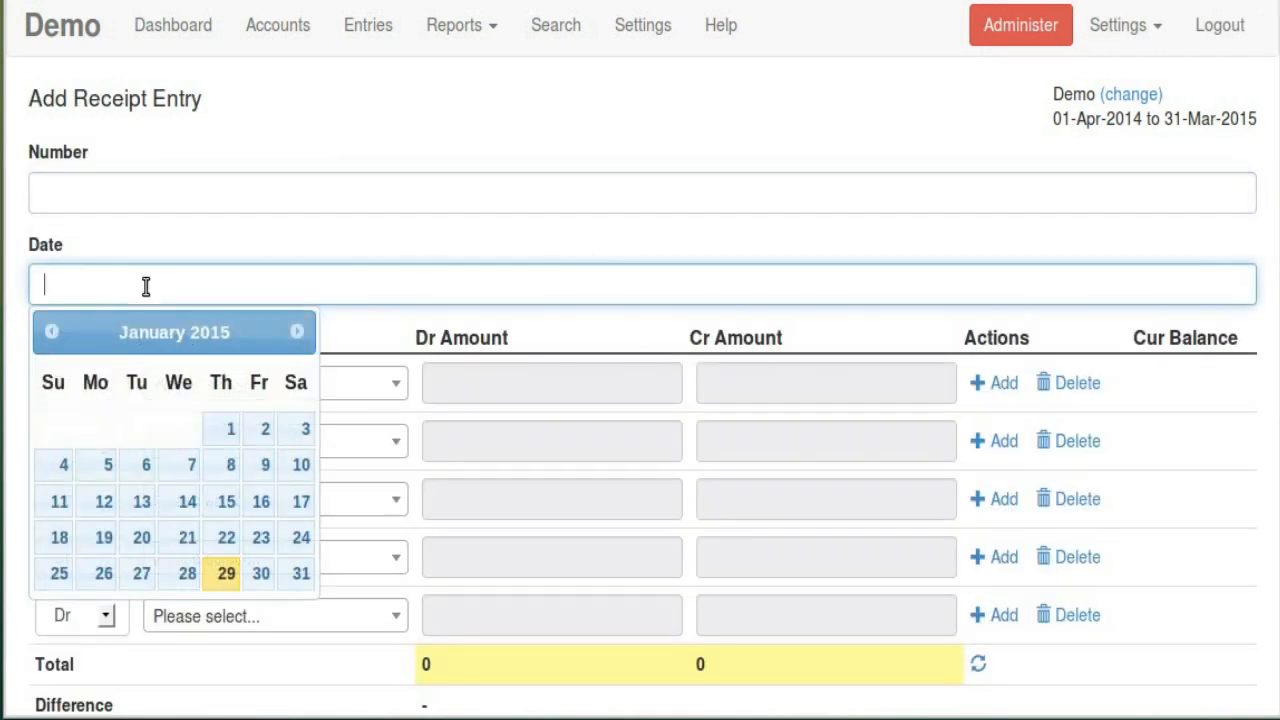
{"action": "left_click", "coordinate": [303, 335]}
{"action": "left_click", "coordinate": [40, 326]}
{"action": "left_click", "coordinate": [40, 328]}
{"action": "left_click", "coordinate": [40, 328]}
{"action": "left_click", "coordinate": [40, 328]}
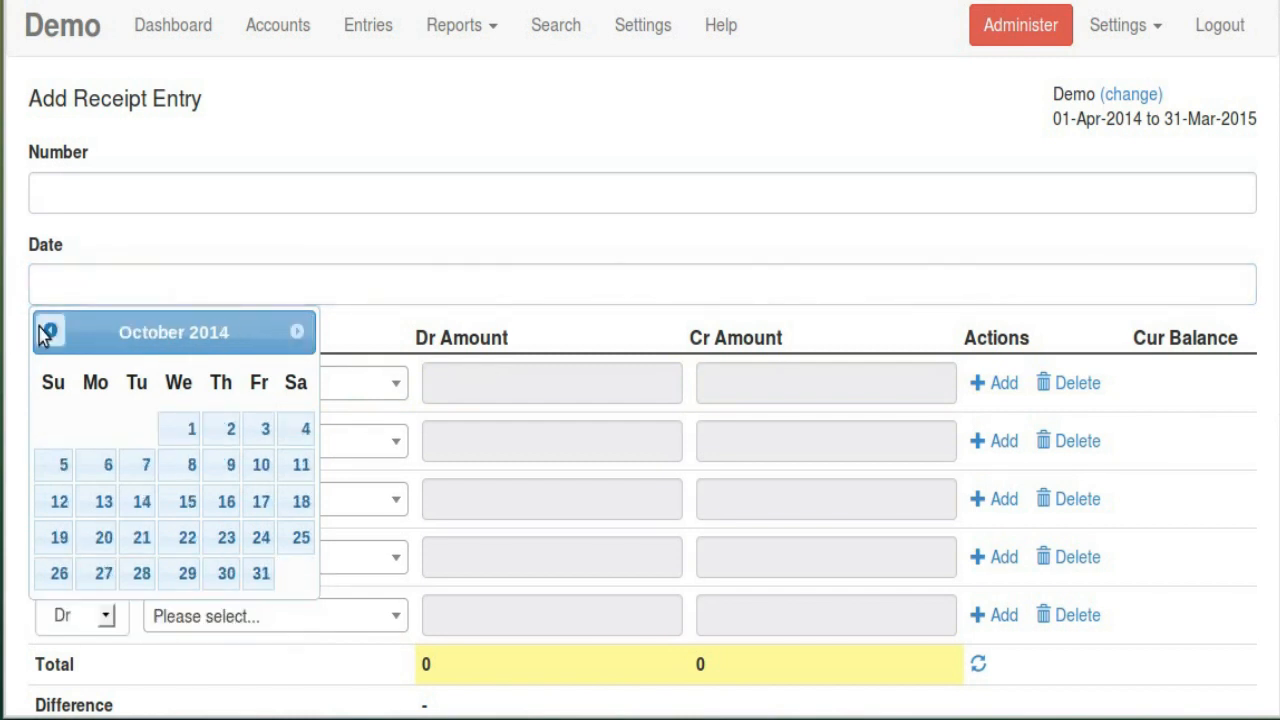
{"action": "left_click", "coordinate": [40, 328]}
{"action": "left_click", "coordinate": [40, 328]}
{"action": "left_click", "coordinate": [40, 328]}
{"action": "left_click", "coordinate": [40, 328]}
{"action": "left_click", "coordinate": [44, 332]}
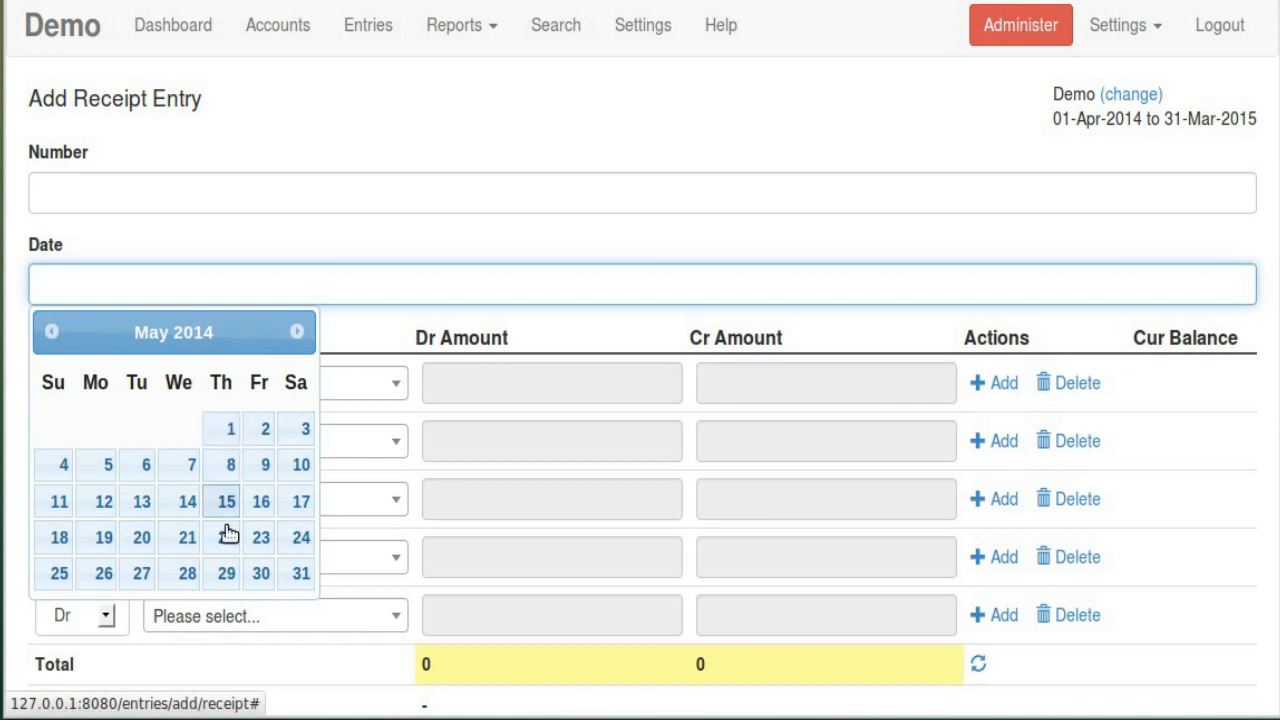
{"action": "left_click", "coordinate": [299, 572]}
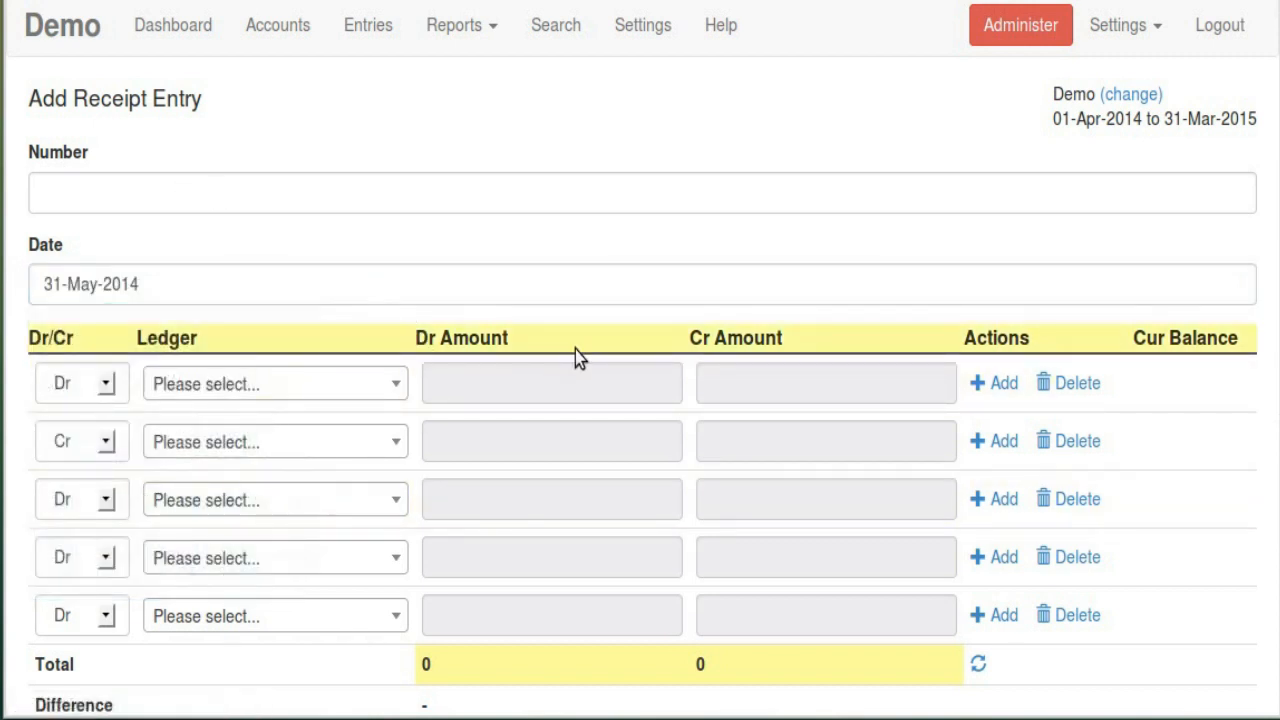
Debit ICICI Bank Saving Account 30000 in the first row
{"action": "scroll", "coordinate": [574, 357], "scroll_direction": "down", "scroll_amount": 3}
{"action": "left_click", "coordinate": [334, 250]}
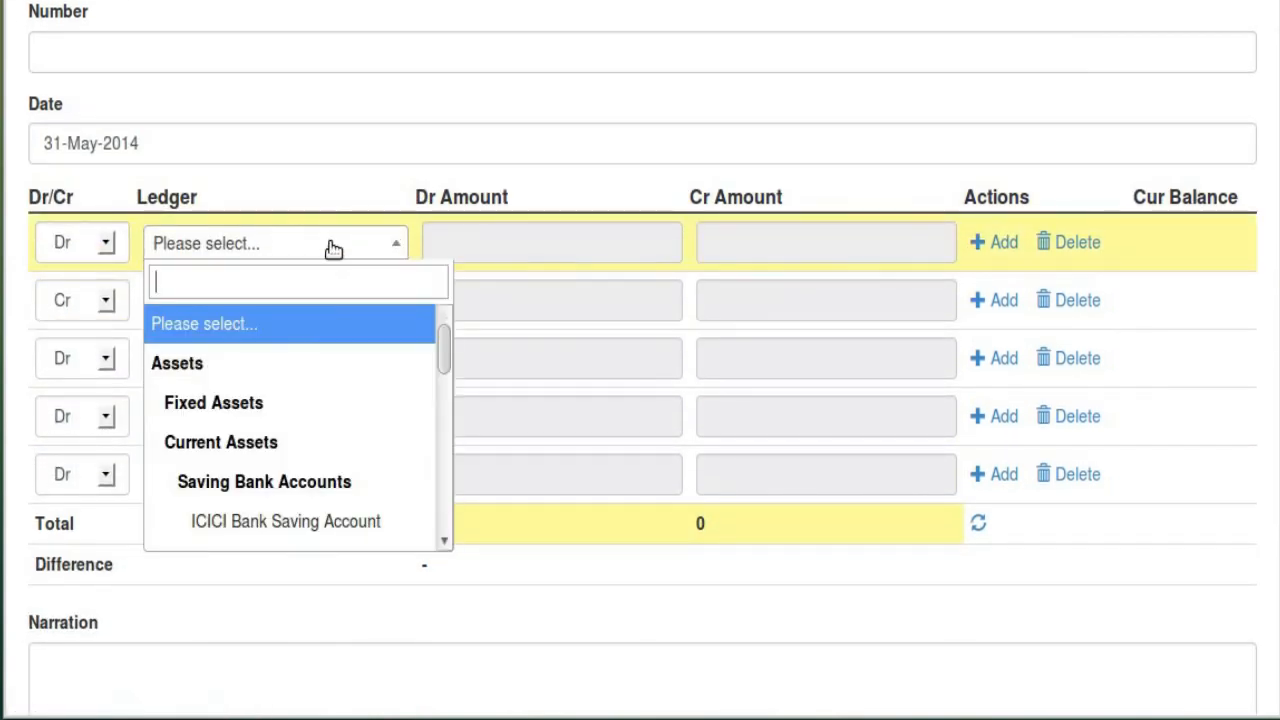
{"action": "left_click", "coordinate": [334, 522]}
{"action": "left_click", "coordinate": [549, 246]}
{"action": "left_click", "coordinate": [547, 246]}
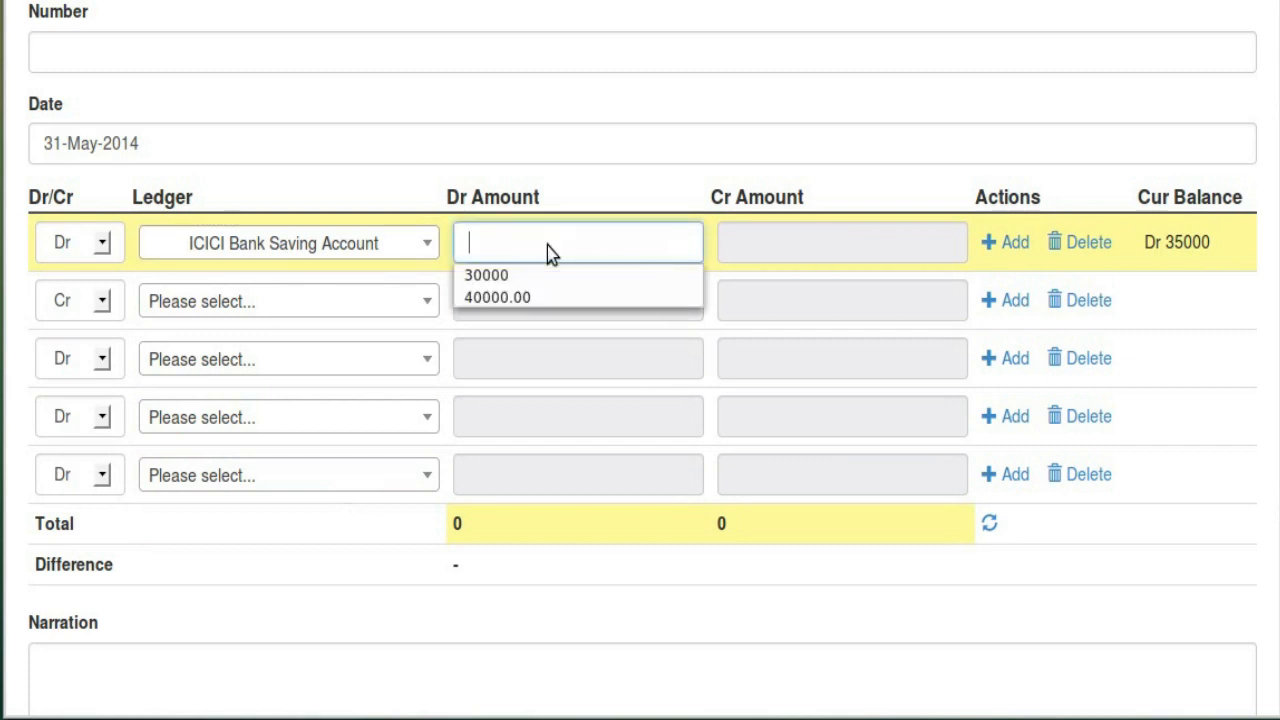
{"action": "left_click", "coordinate": [490, 275]}
Credit Salary Account 30000 in the second row and submit the receipt
{"action": "left_click", "coordinate": [309, 298]}
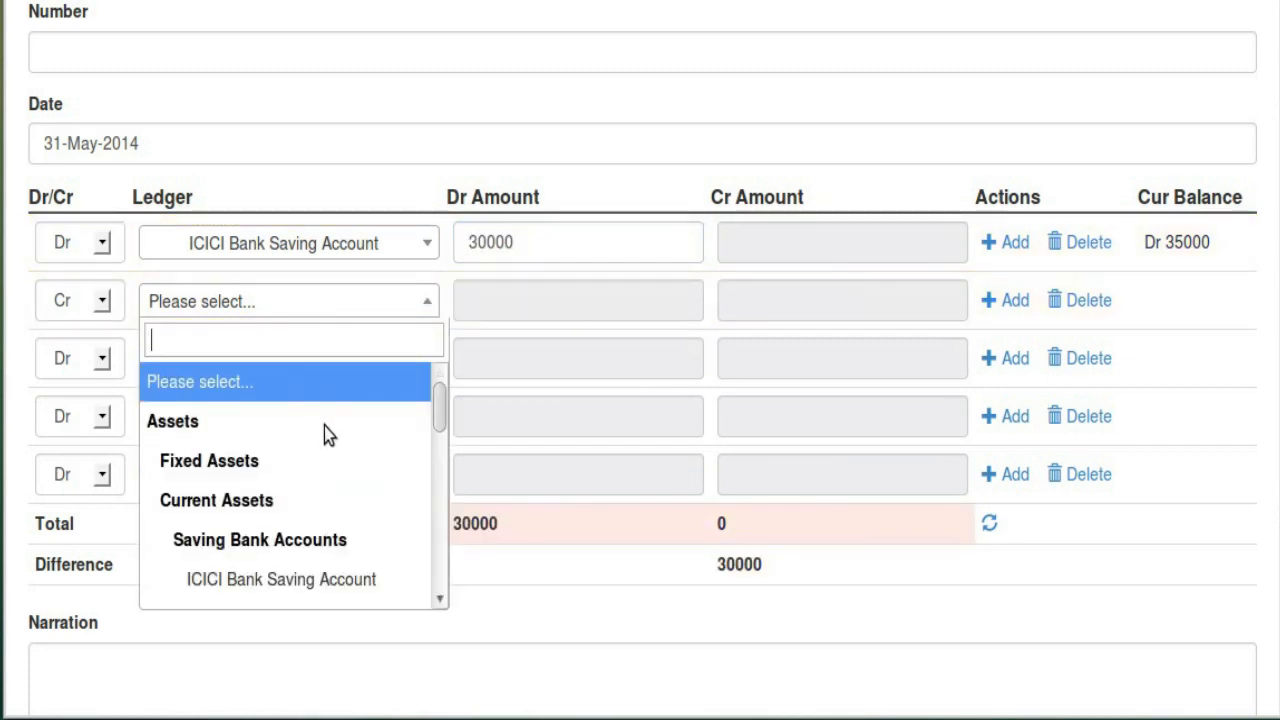
{"action": "scroll", "coordinate": [330, 434], "scroll_direction": "down", "scroll_amount": 3}
{"action": "scroll", "coordinate": [305, 560], "scroll_direction": "down", "scroll_amount": 4}
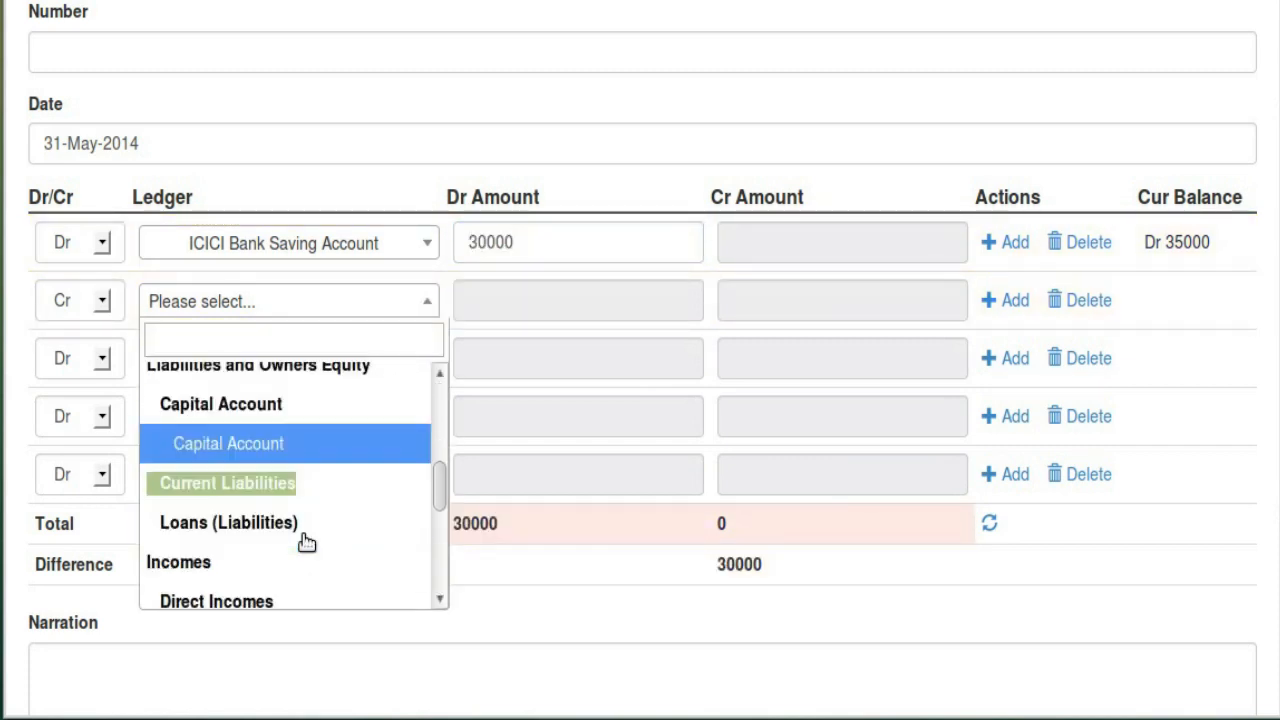
{"action": "left_click", "coordinate": [296, 514]}
{"action": "left_click", "coordinate": [737, 300]}
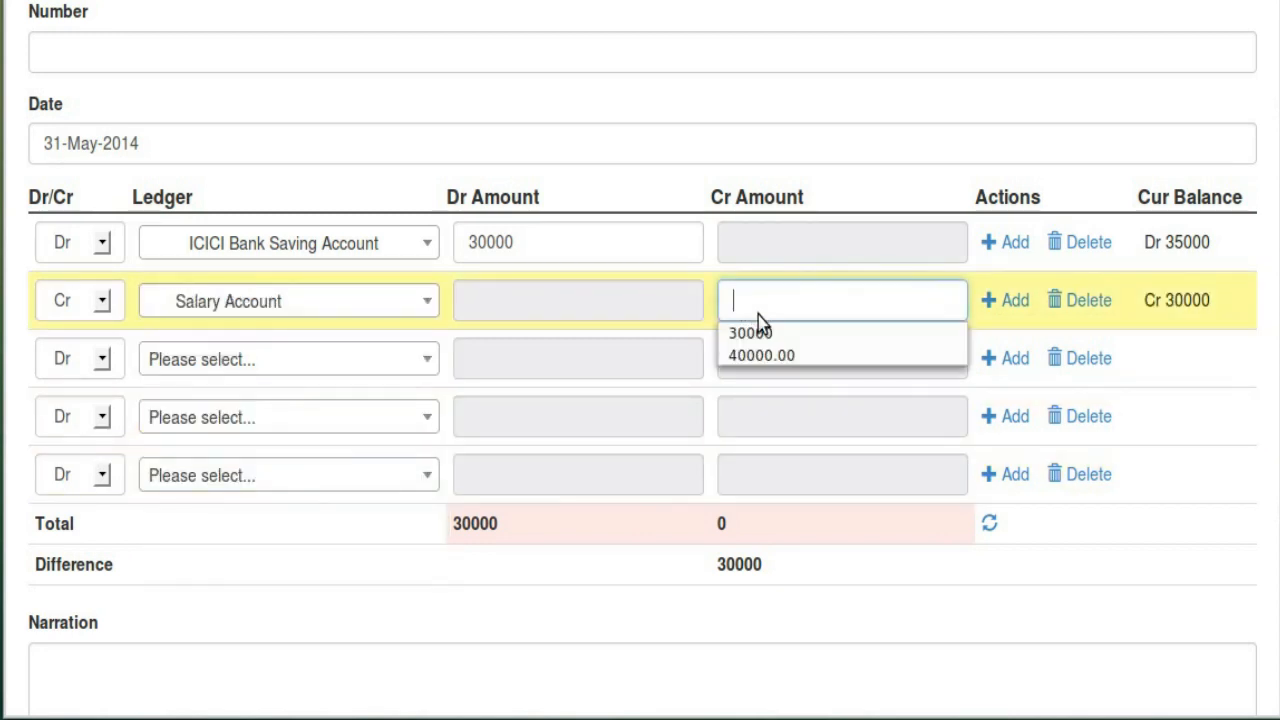
{"action": "left_click", "coordinate": [770, 332]}
{"action": "scroll", "coordinate": [149, 260], "scroll_direction": "up", "scroll_amount": 2}
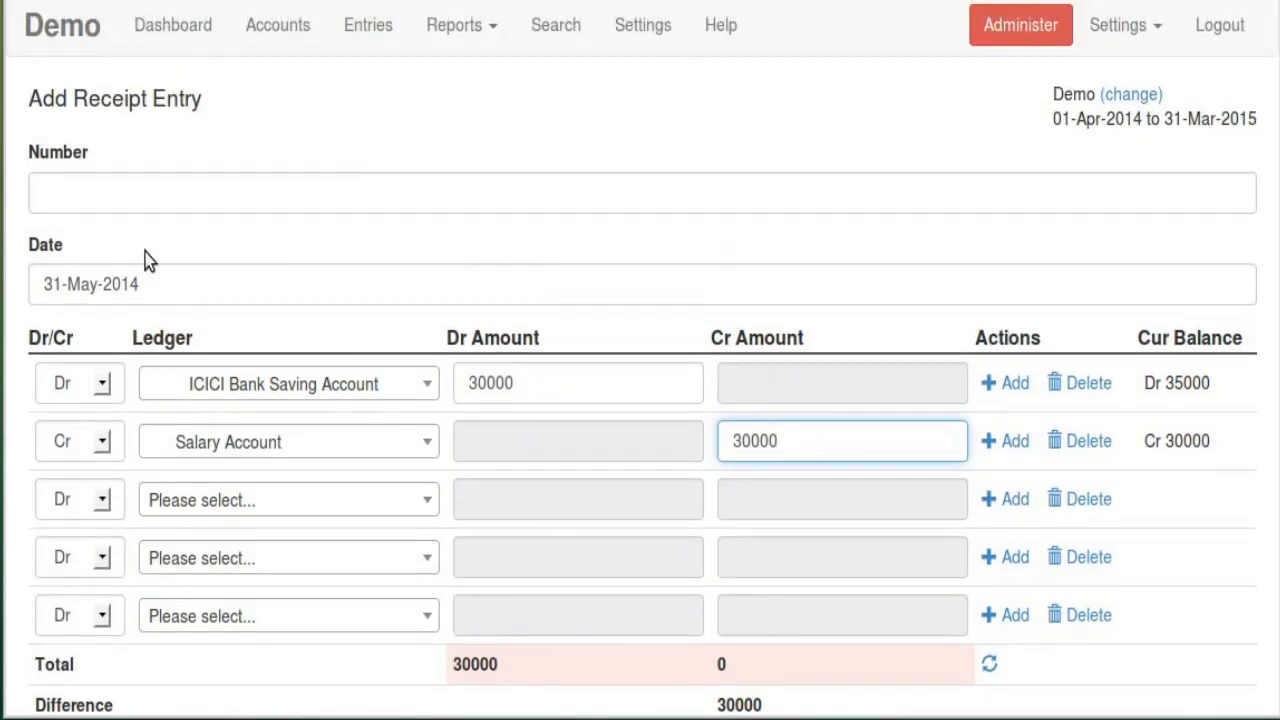
{"action": "scroll", "coordinate": [294, 371], "scroll_direction": "down", "scroll_amount": 4}
{"action": "left_click", "coordinate": [670, 411]}
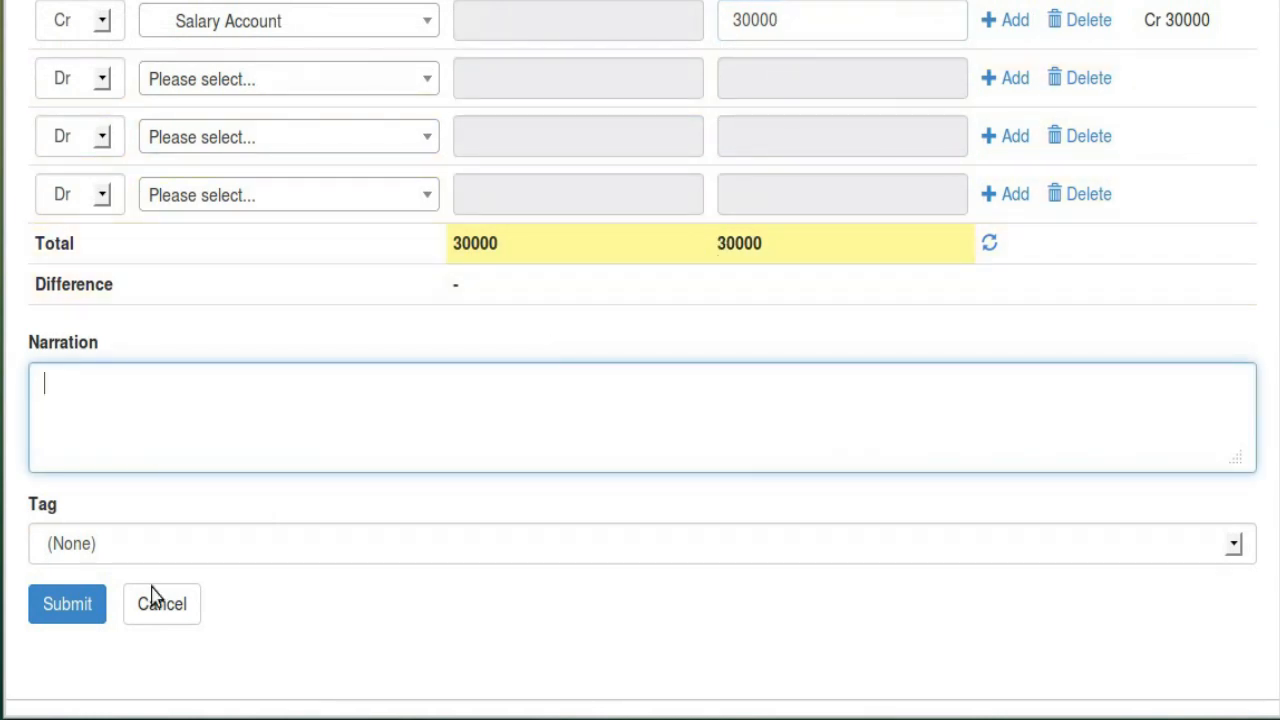
{"action": "left_click", "coordinate": [93, 610]}
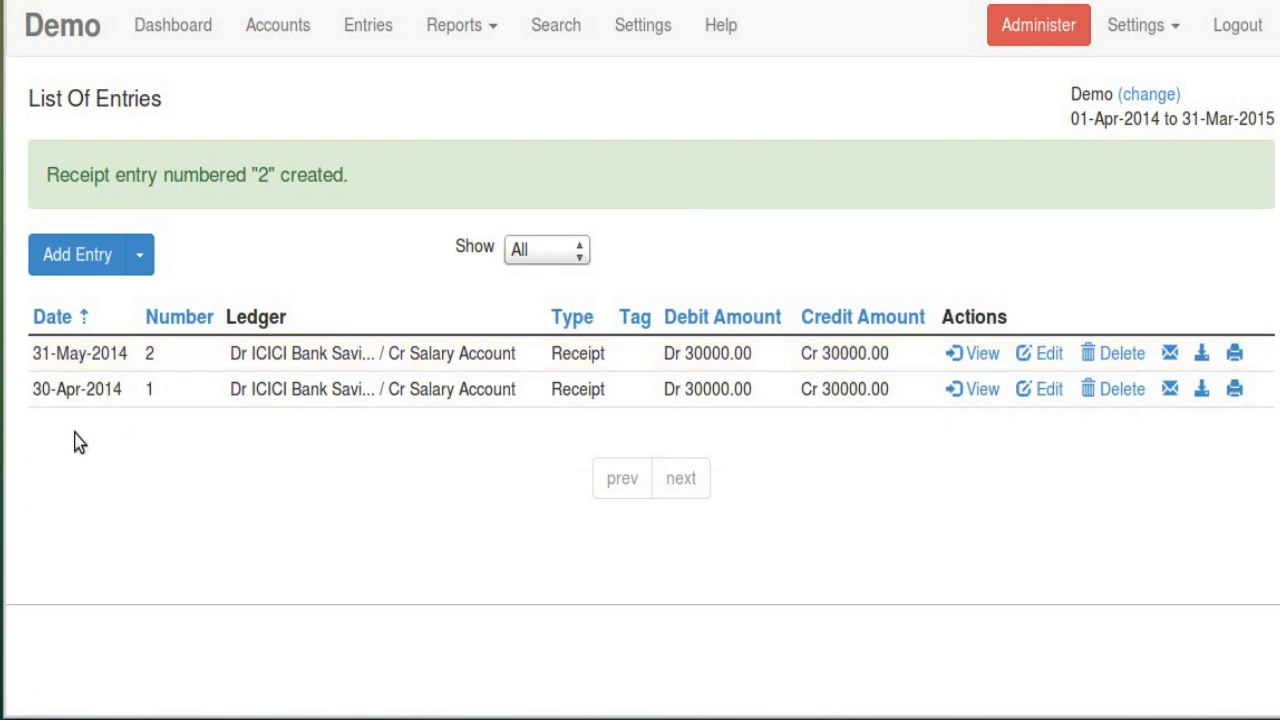
Return to the Chart Of Accounts, where ICICI Bank Saving Account now closes at Dr 65000.00
{"action": "double_click", "coordinate": [150, 358]}
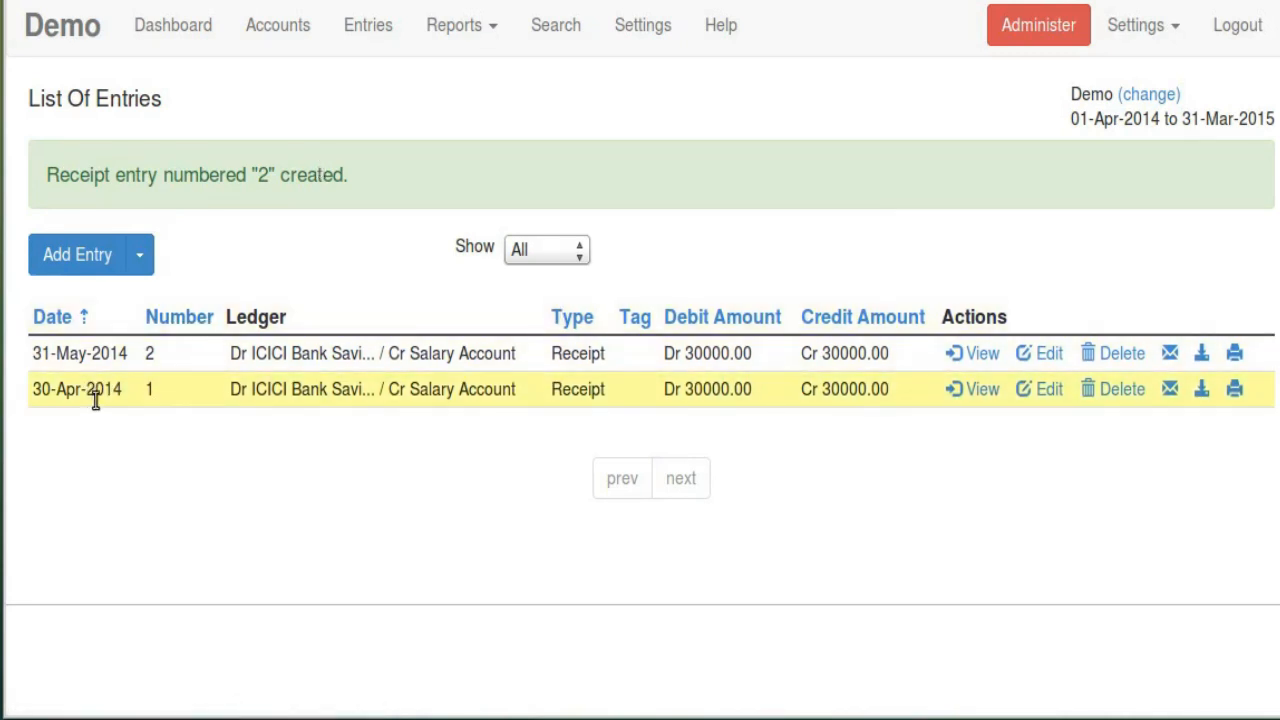
{"action": "left_click", "coordinate": [278, 24]}
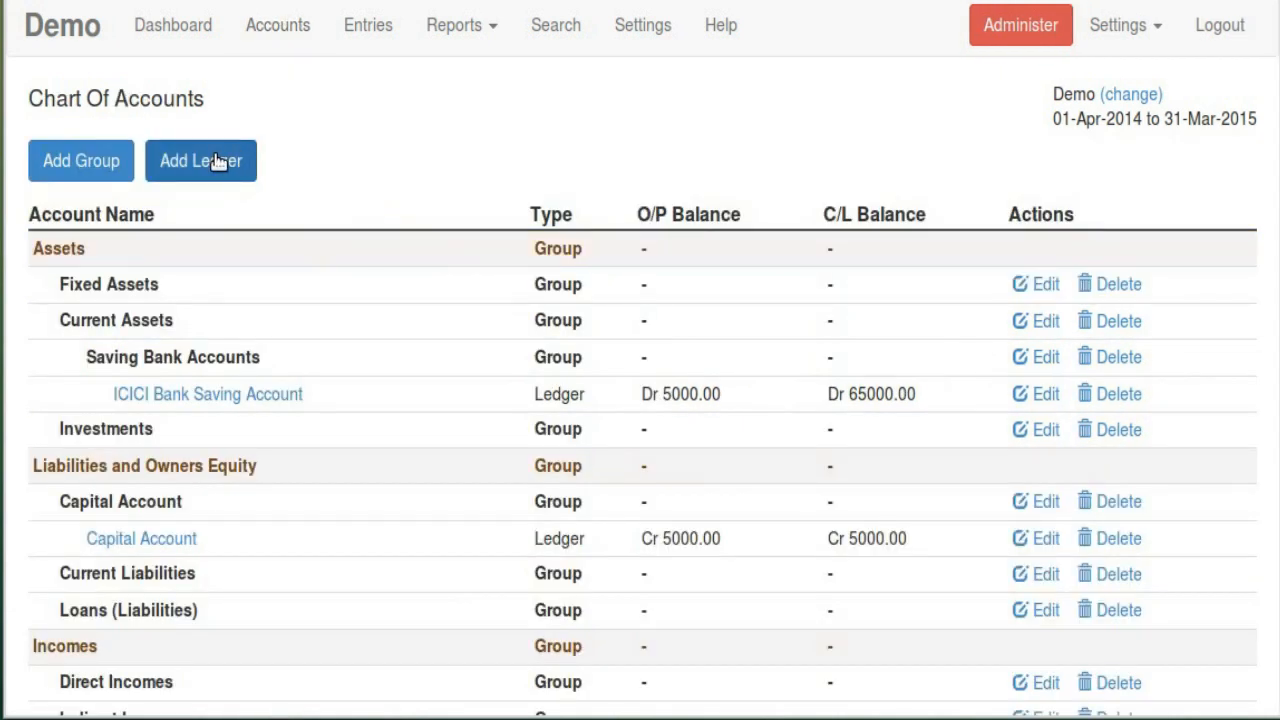
Create a General Expenses ledger under the Indirect Expenses parent group
{"action": "left_click", "coordinate": [177, 178]}
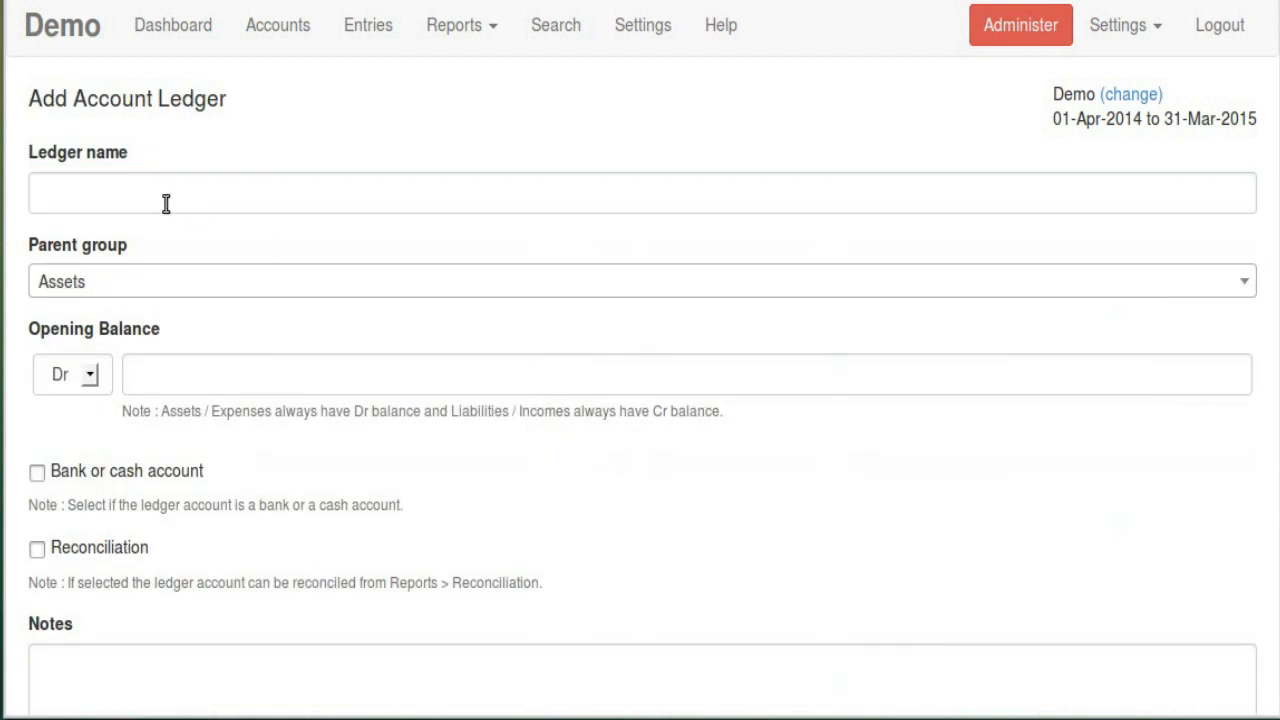
{"action": "left_click", "coordinate": [165, 208]}
{"action": "left_click", "coordinate": [143, 292]}
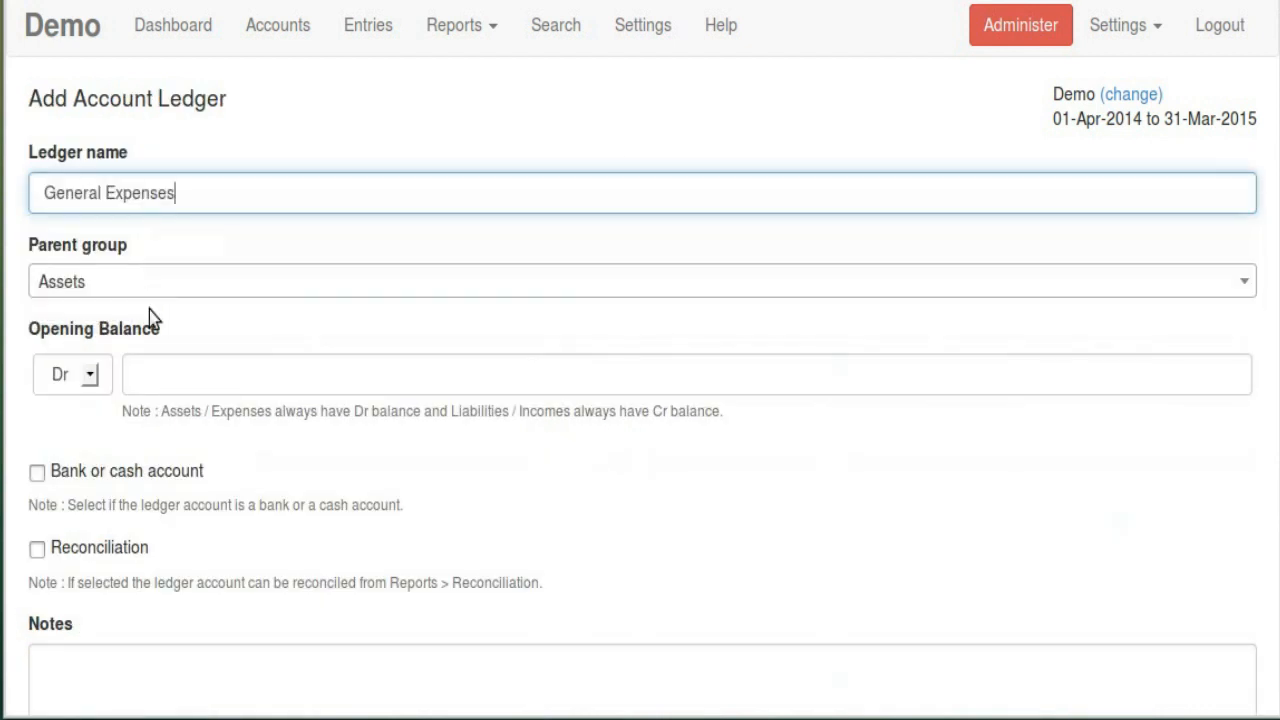
{"action": "scroll", "coordinate": [260, 225], "scroll_direction": "down", "scroll_amount": 3}
{"action": "left_click", "coordinate": [157, 150]}
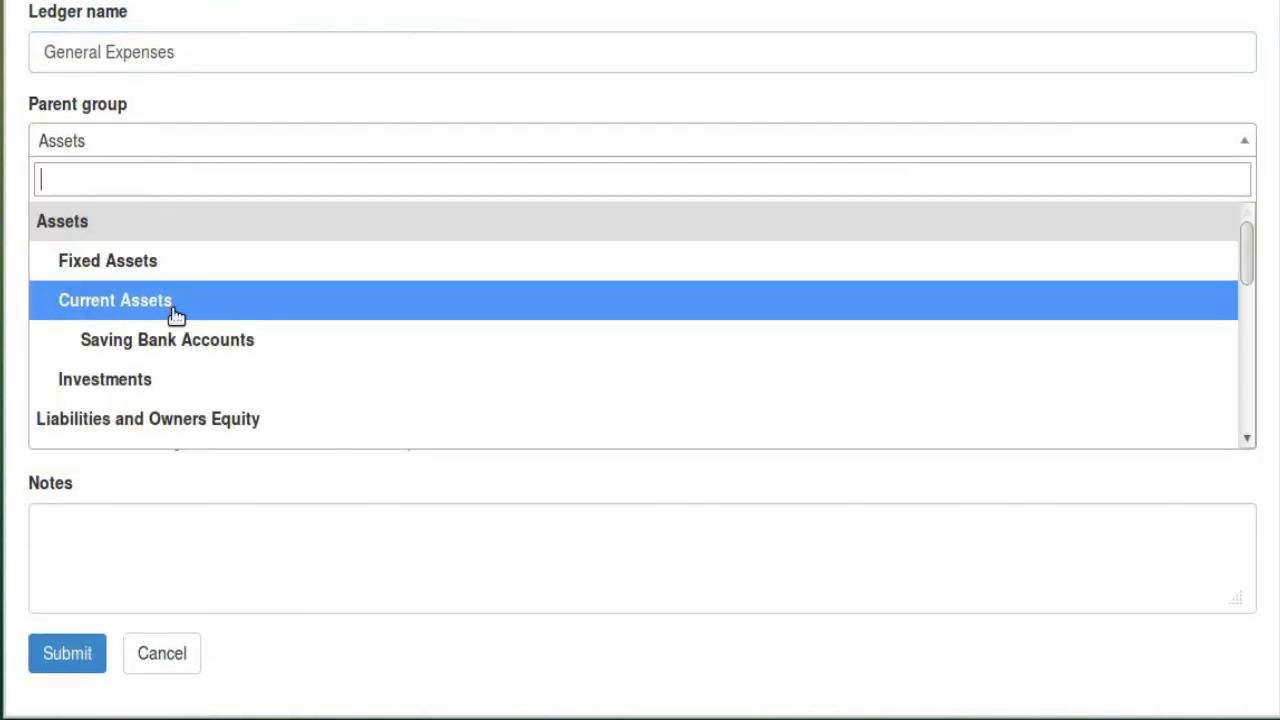
{"action": "scroll", "coordinate": [200, 320], "scroll_direction": "down", "scroll_amount": 3}
{"action": "scroll", "coordinate": [262, 322], "scroll_direction": "down", "scroll_amount": 5}
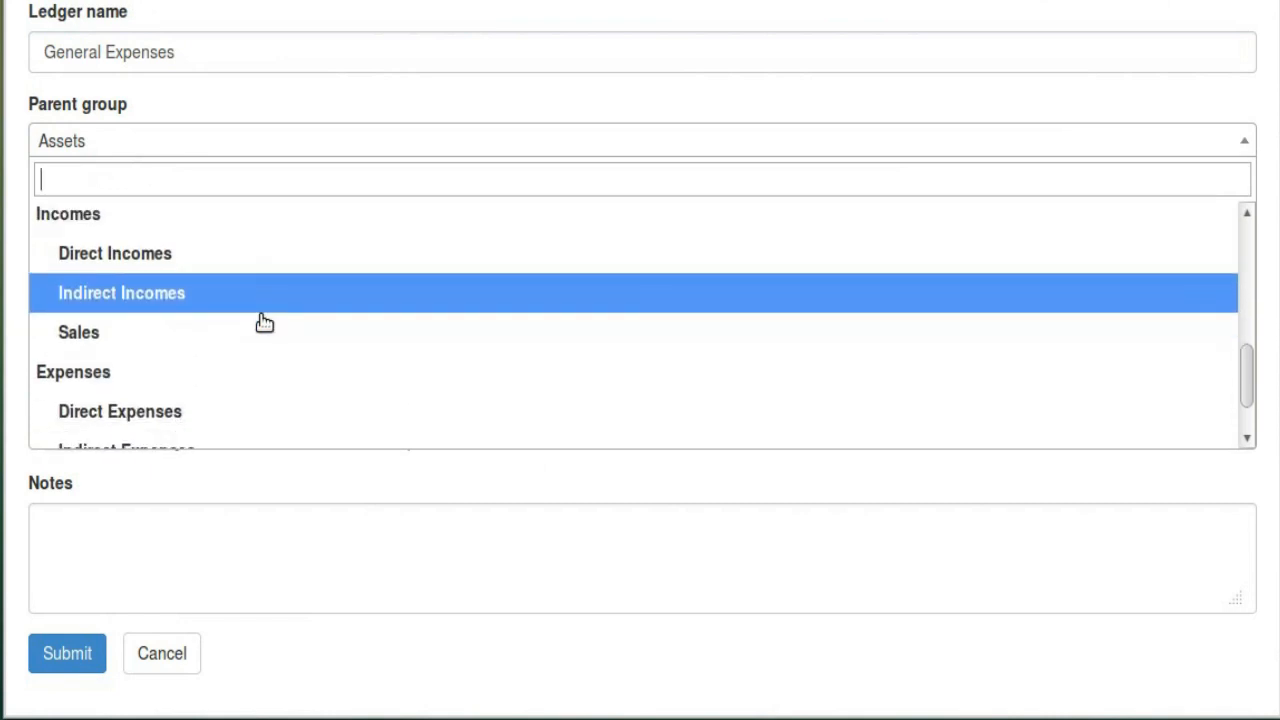
{"action": "left_click", "coordinate": [222, 405]}
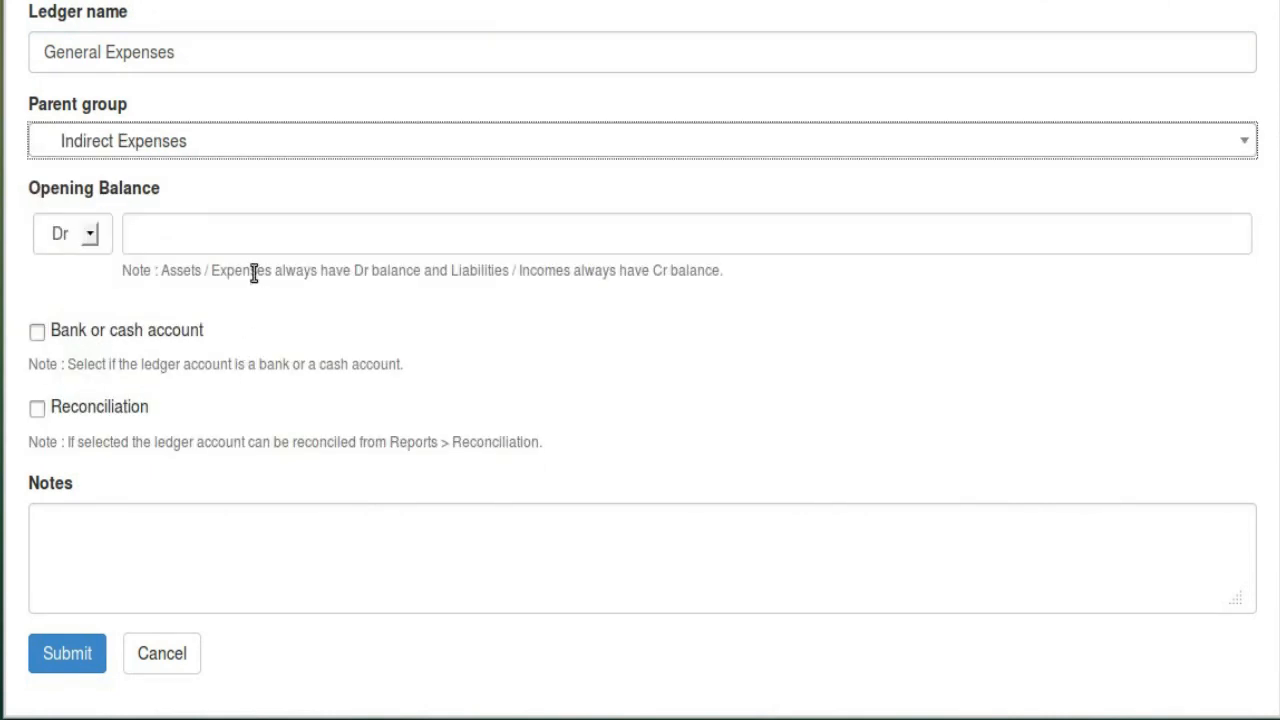
{"action": "scroll", "coordinate": [252, 271], "scroll_direction": "down", "scroll_amount": 1}
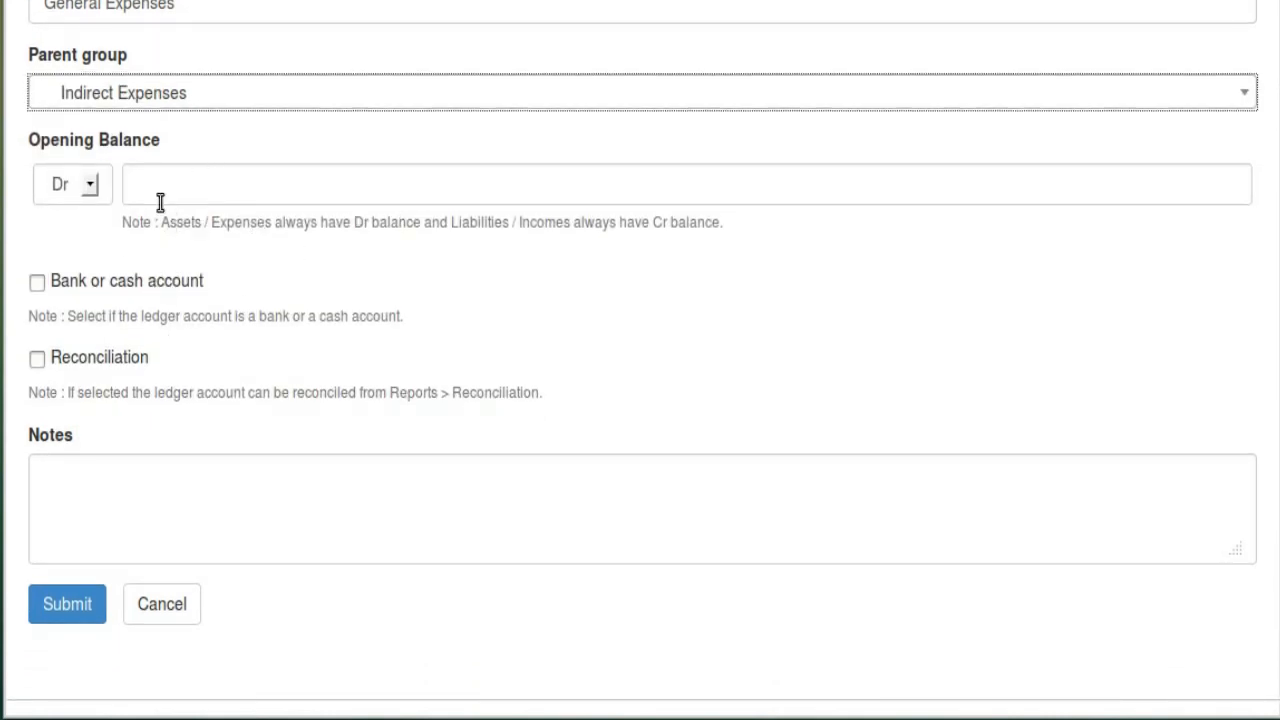
{"action": "left_click", "coordinate": [86, 603]}
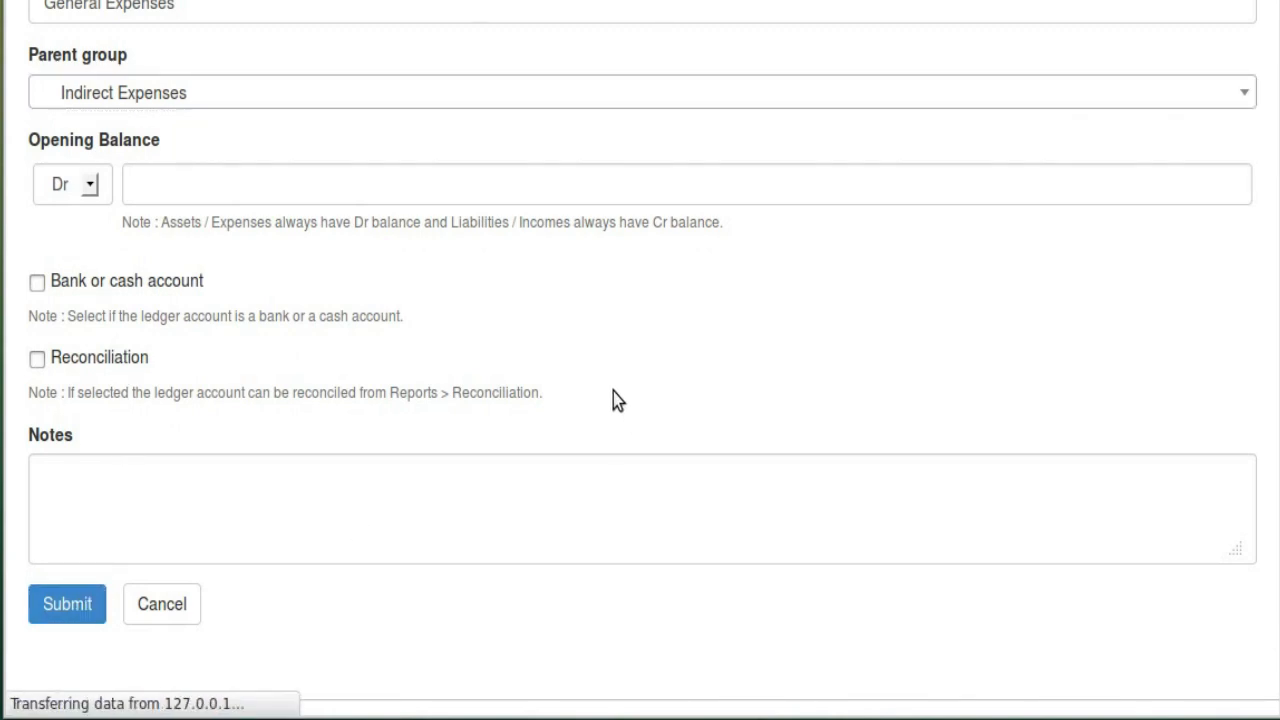
{"action": "scroll", "coordinate": [504, 208], "scroll_direction": "down", "scroll_amount": 4}
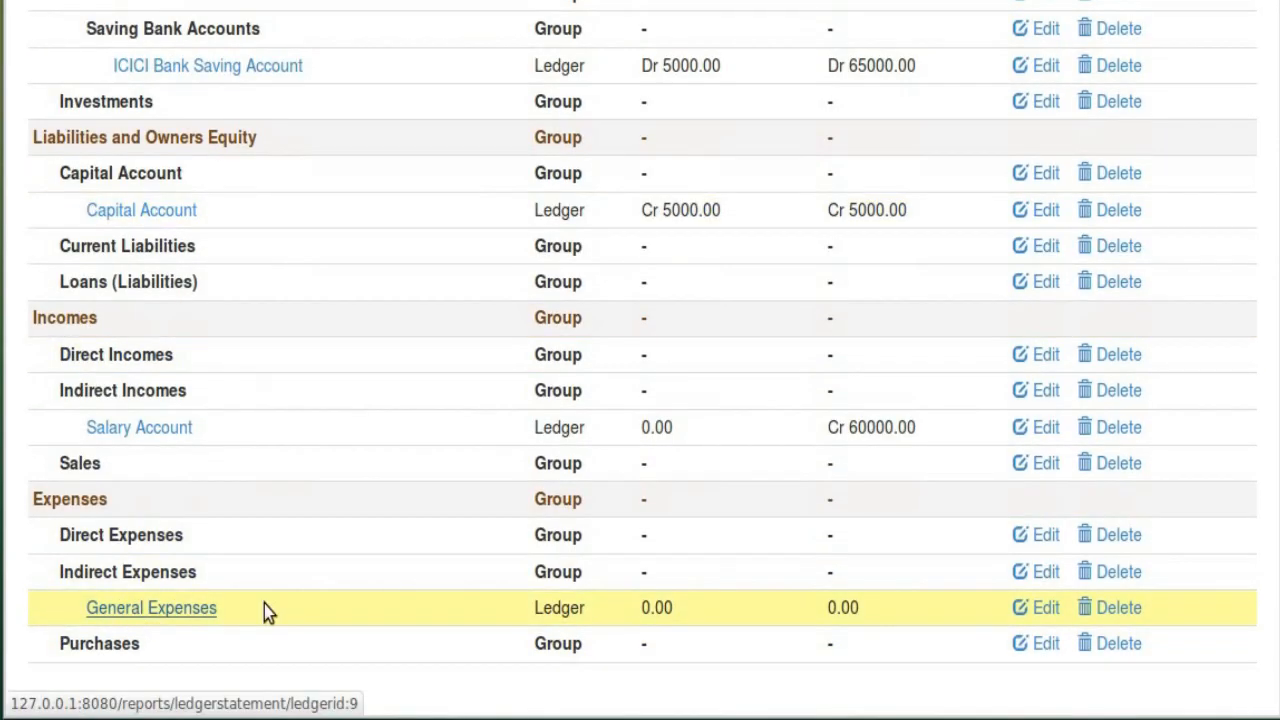
{"action": "scroll", "coordinate": [527, 473], "scroll_direction": "up", "scroll_amount": 5}
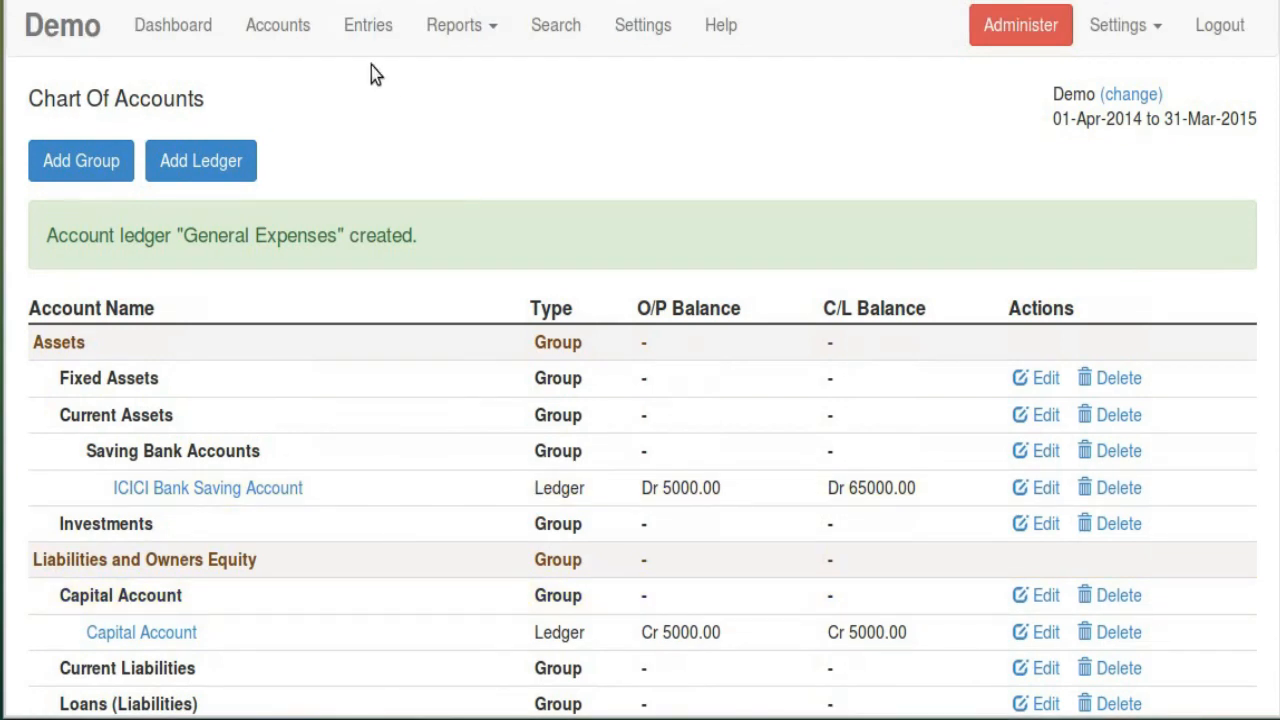
Start a new Payment entry from the entries list
{"action": "left_click", "coordinate": [362, 40]}
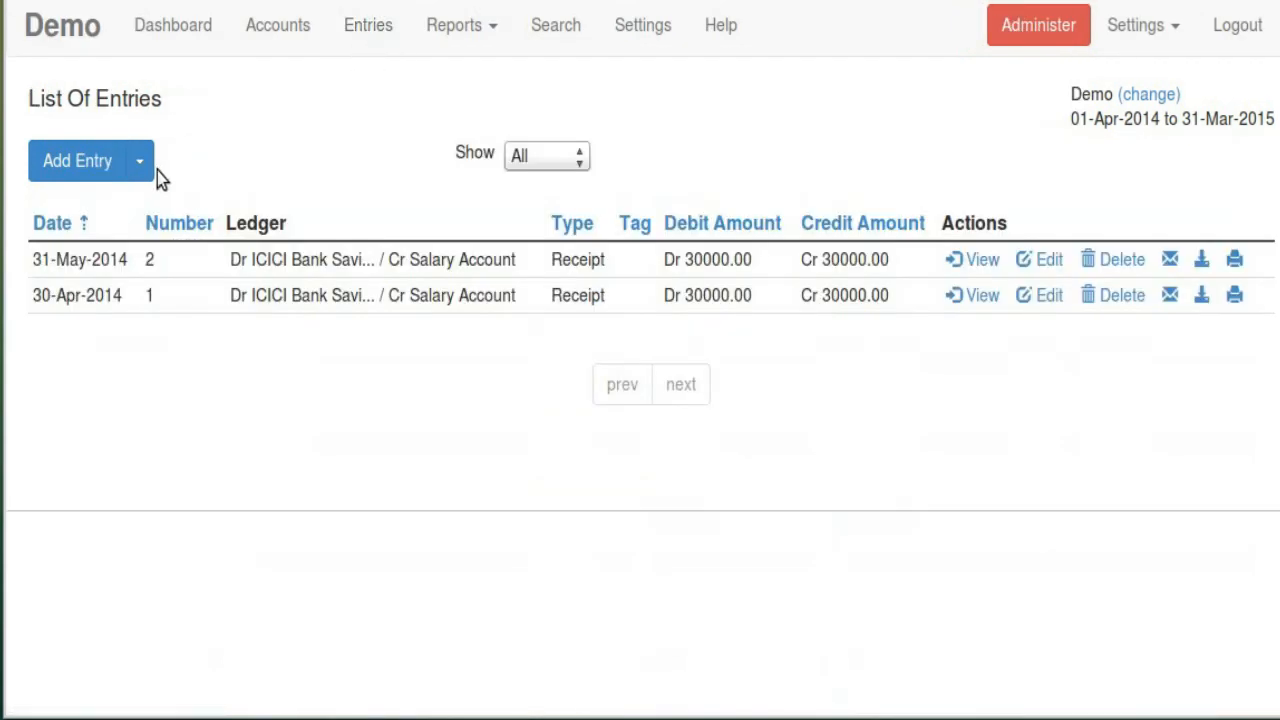
{"action": "left_click", "coordinate": [141, 163]}
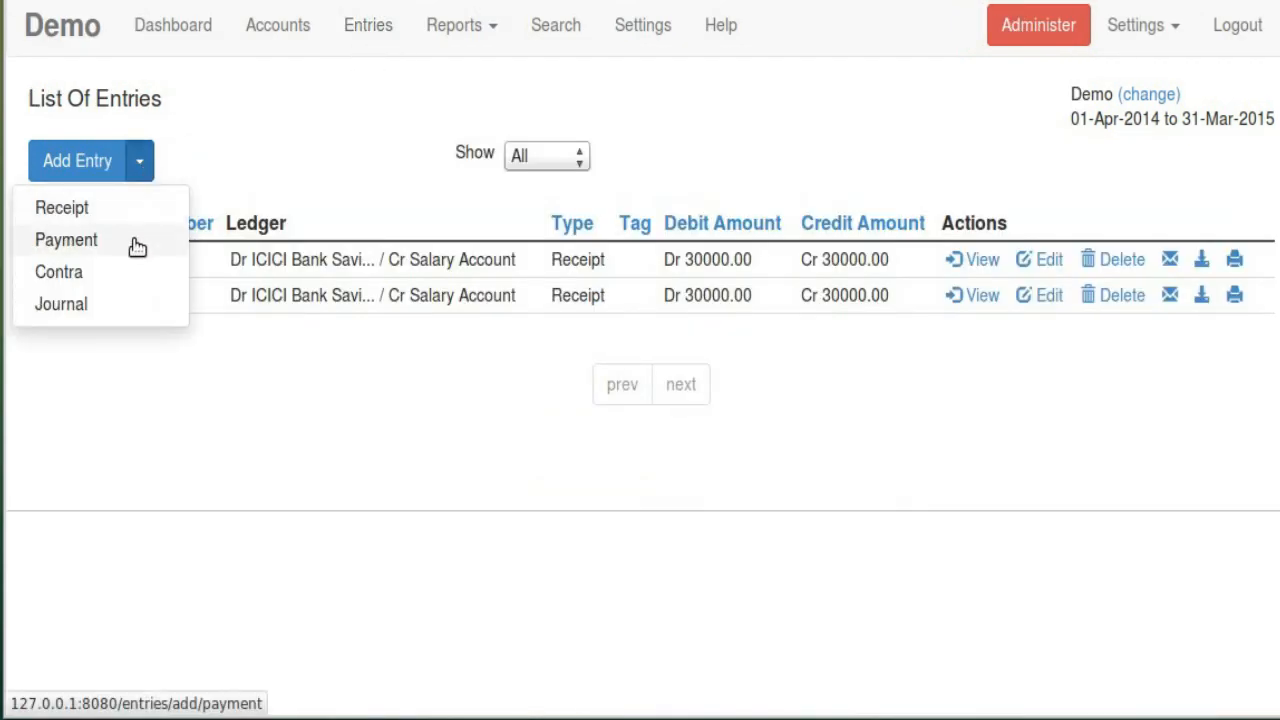
{"action": "left_click", "coordinate": [137, 245]}
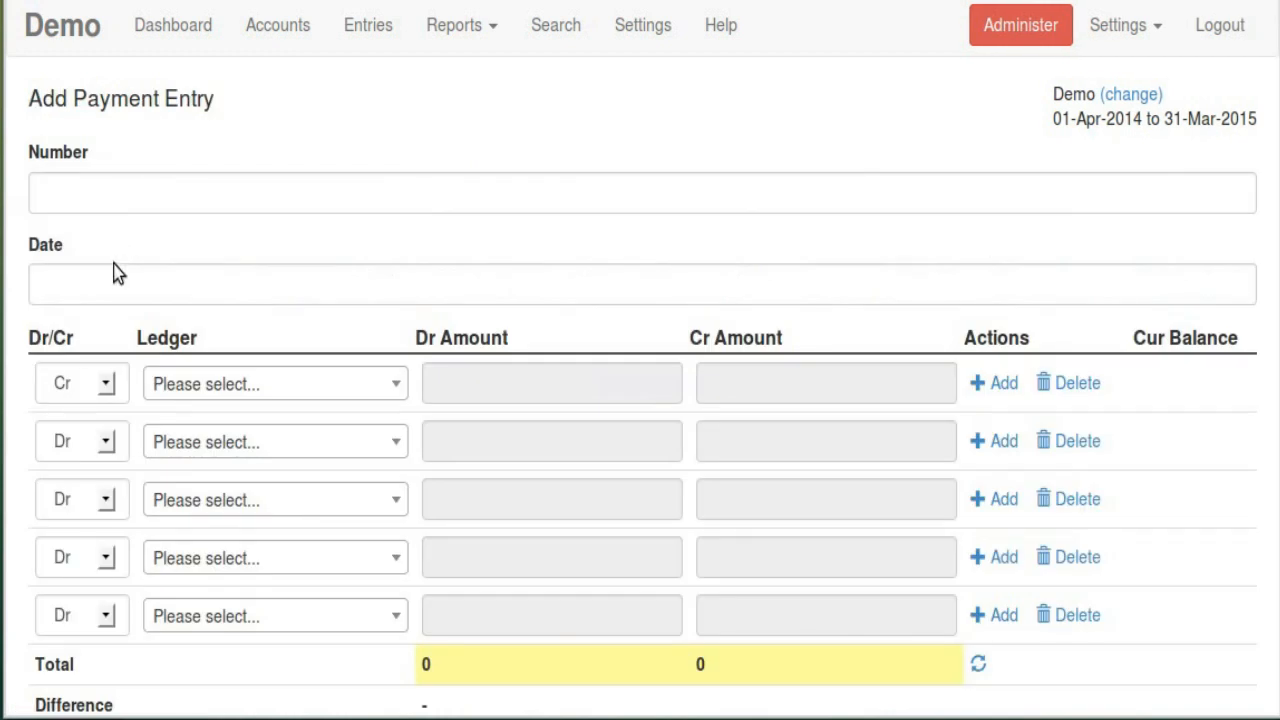
Set the payment entry date to 01-May-2014
{"action": "left_click", "coordinate": [77, 283]}
{"action": "left_click", "coordinate": [51, 333]}
{"action": "left_click", "coordinate": [51, 333]}
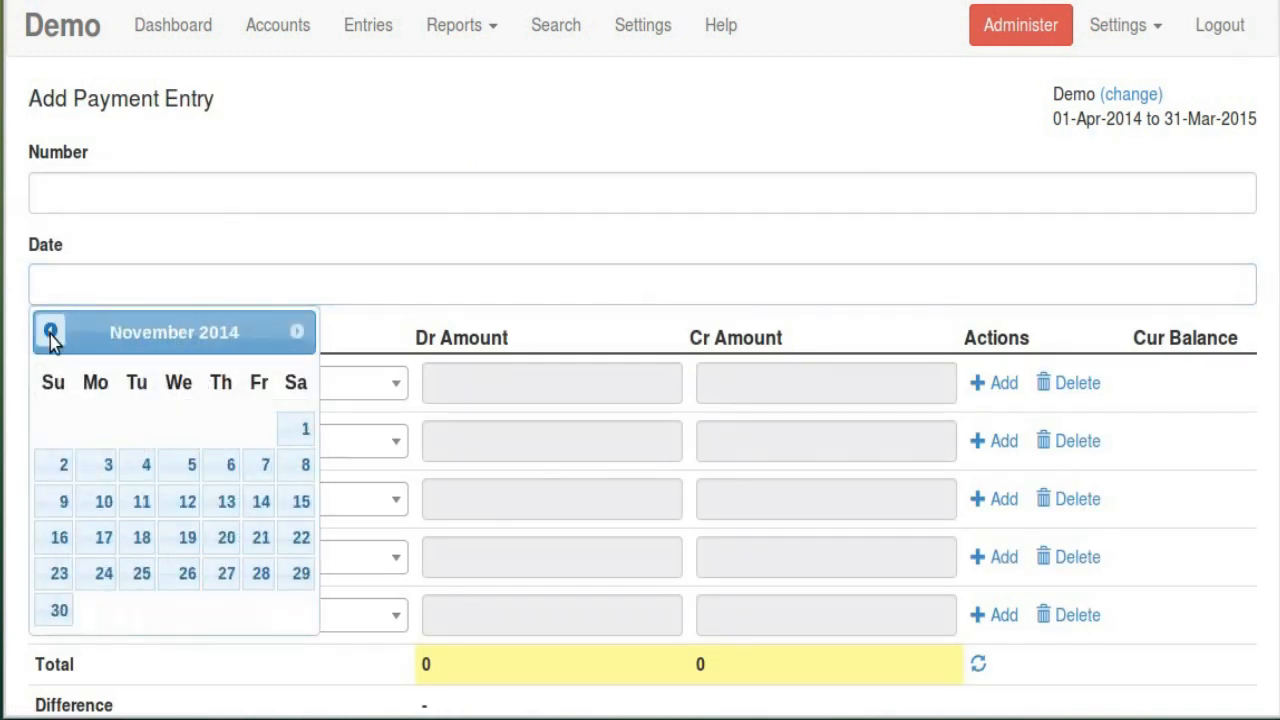
{"action": "left_click", "coordinate": [51, 333]}
{"action": "left_click", "coordinate": [51, 333]}
{"action": "left_click", "coordinate": [51, 333]}
{"action": "left_click", "coordinate": [51, 333]}
{"action": "left_click", "coordinate": [51, 333]}
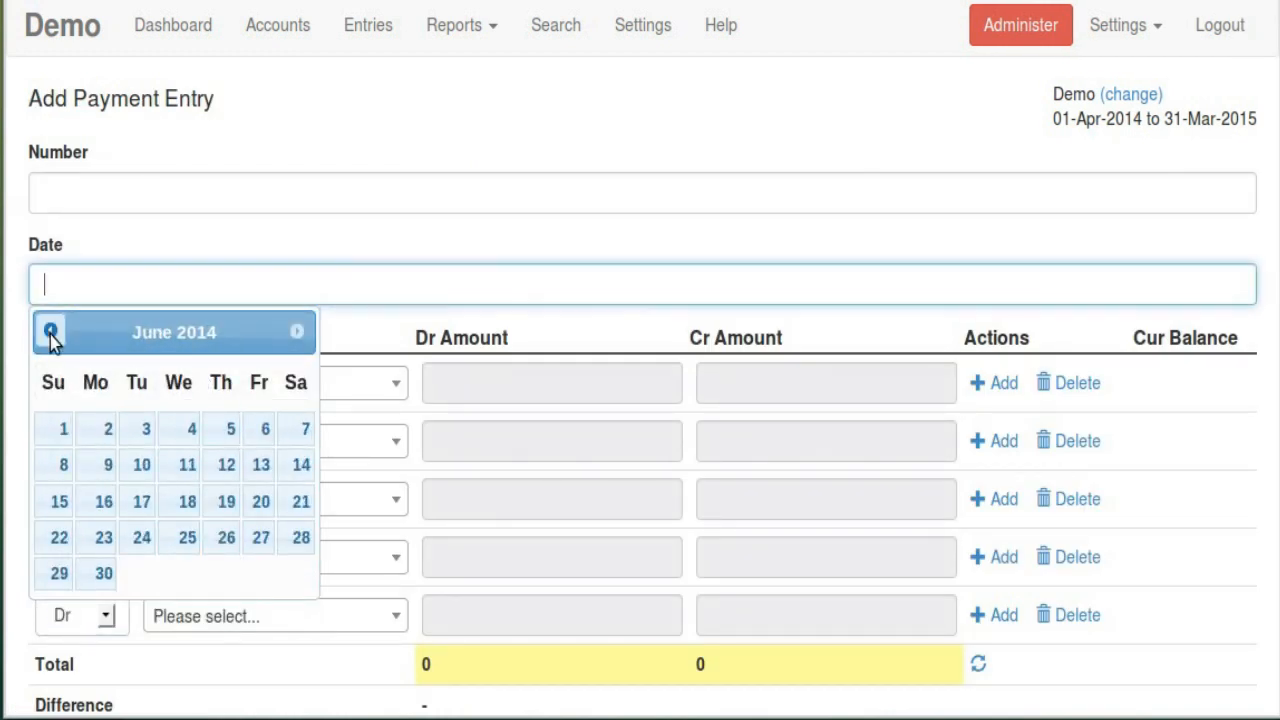
{"action": "left_click", "coordinate": [51, 333]}
{"action": "left_click", "coordinate": [51, 333]}
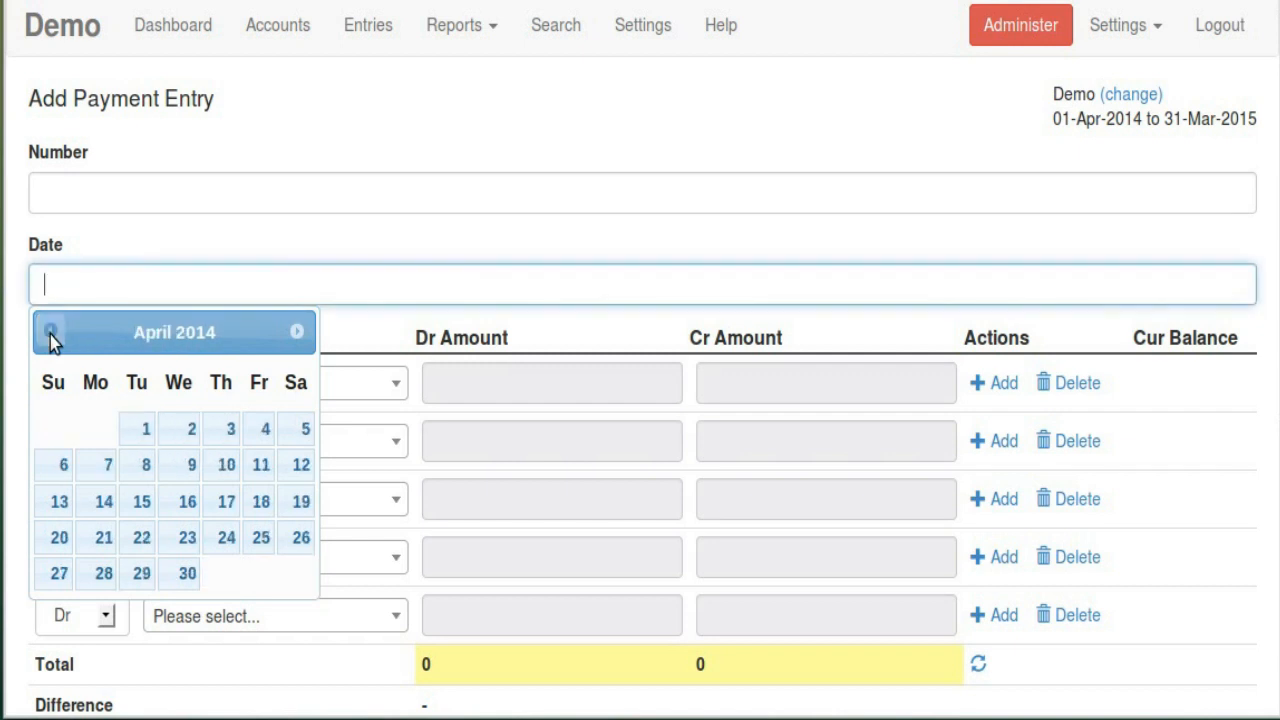
{"action": "left_click", "coordinate": [296, 332]}
{"action": "left_click", "coordinate": [237, 429]}
{"action": "scroll", "coordinate": [494, 213], "scroll_direction": "down", "scroll_amount": 1}
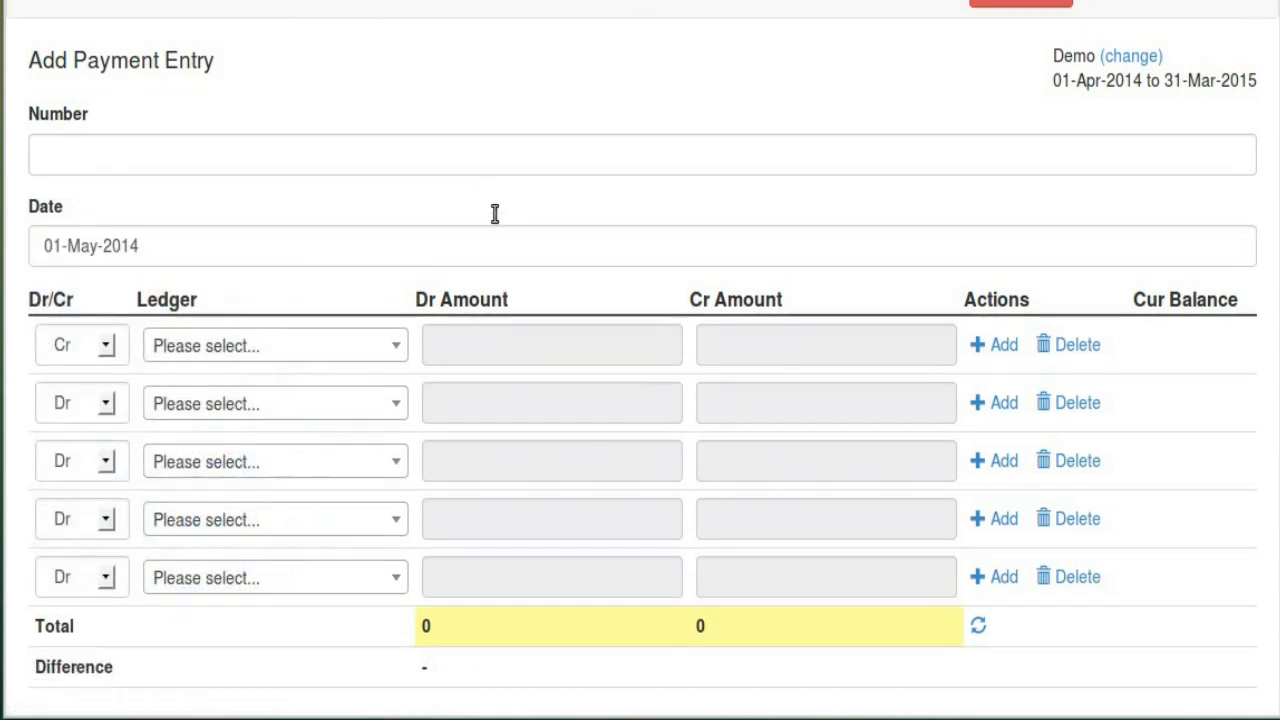
{"action": "scroll", "coordinate": [494, 213], "scroll_direction": "down", "scroll_amount": 2}
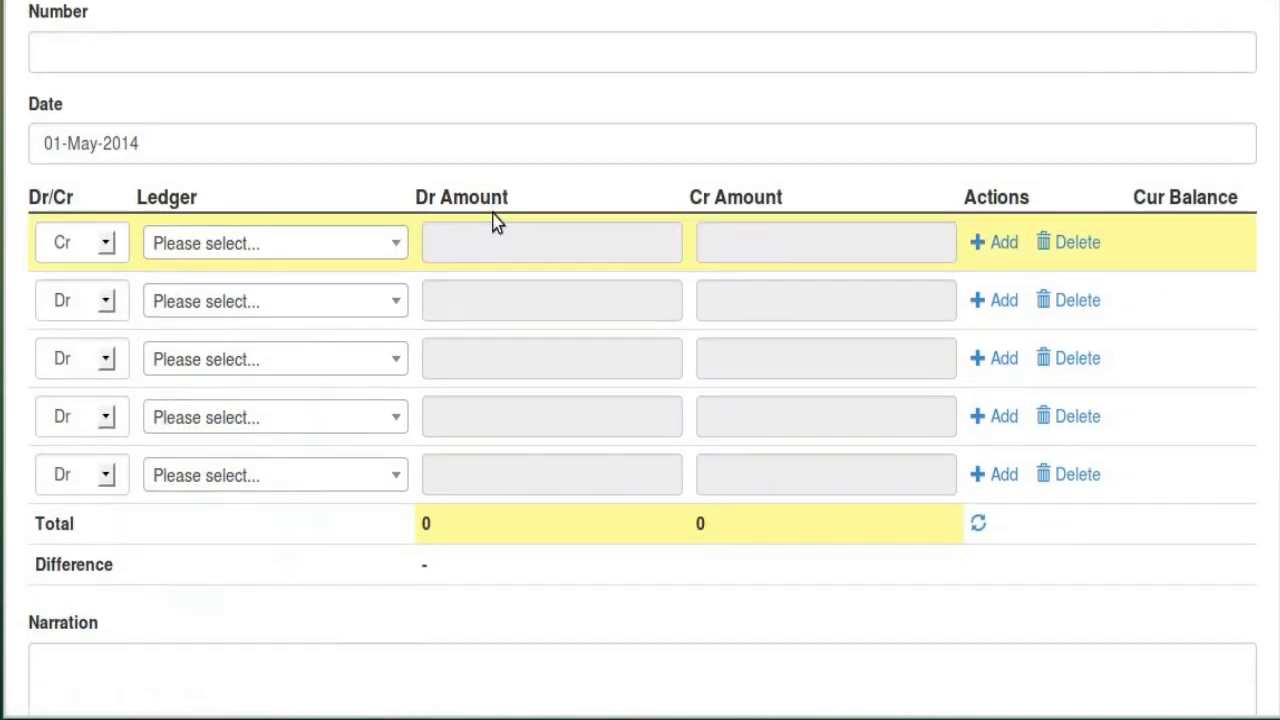
Credit ICICI Bank Saving Account with 10000 in the first row
{"action": "left_click", "coordinate": [348, 258]}
{"action": "left_click", "coordinate": [351, 531]}
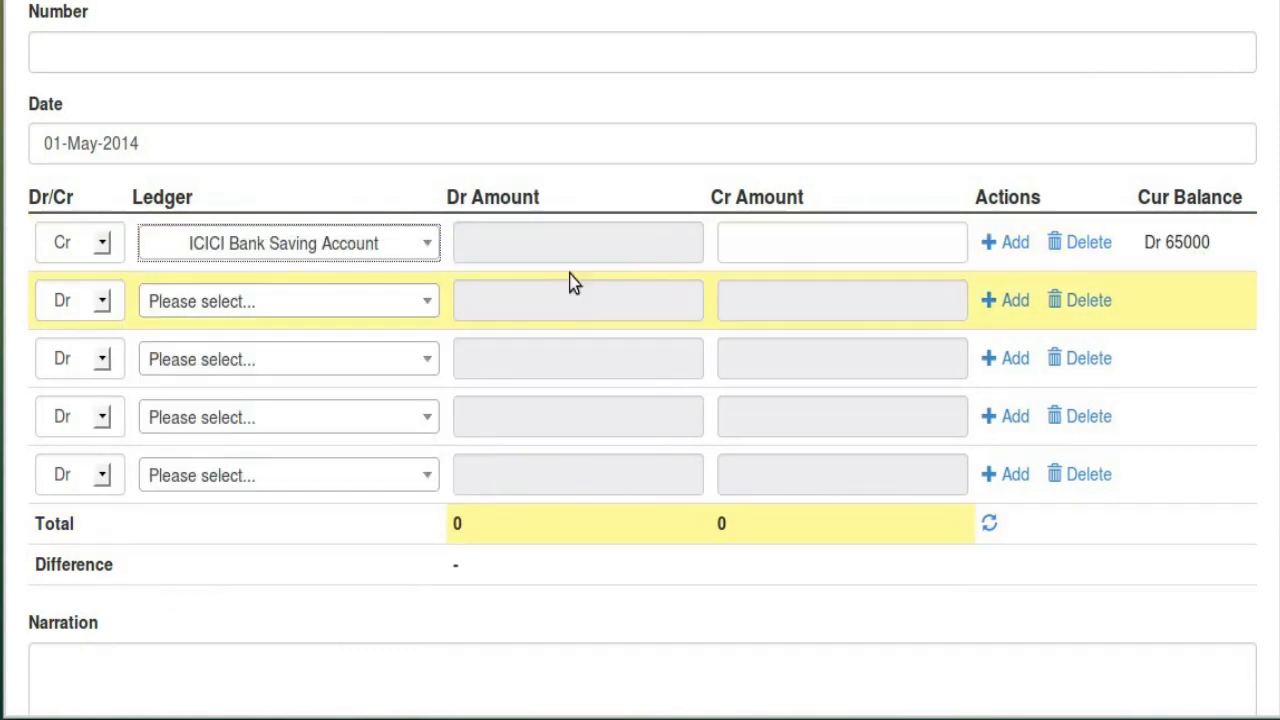
{"action": "left_click", "coordinate": [771, 243]}
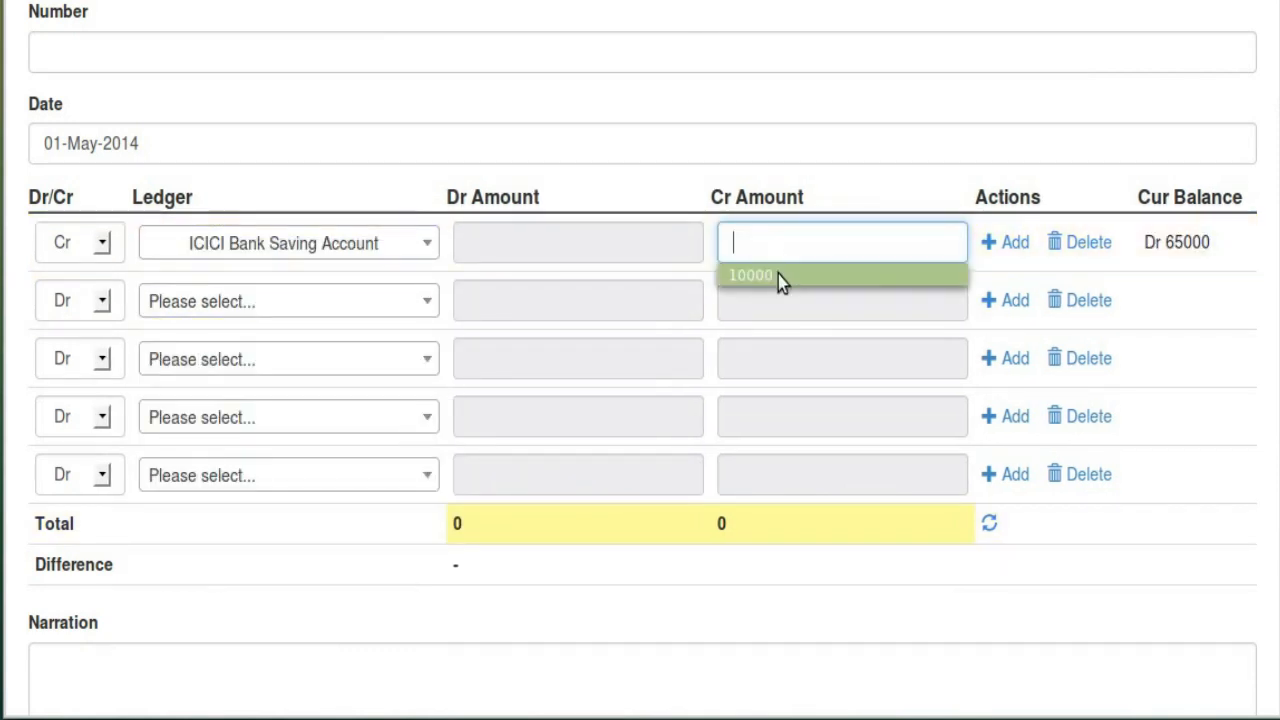
{"action": "left_click", "coordinate": [778, 274]}
Debit General Expenses 10000 in the second row and save the balanced payment
{"action": "left_click", "coordinate": [334, 303]}
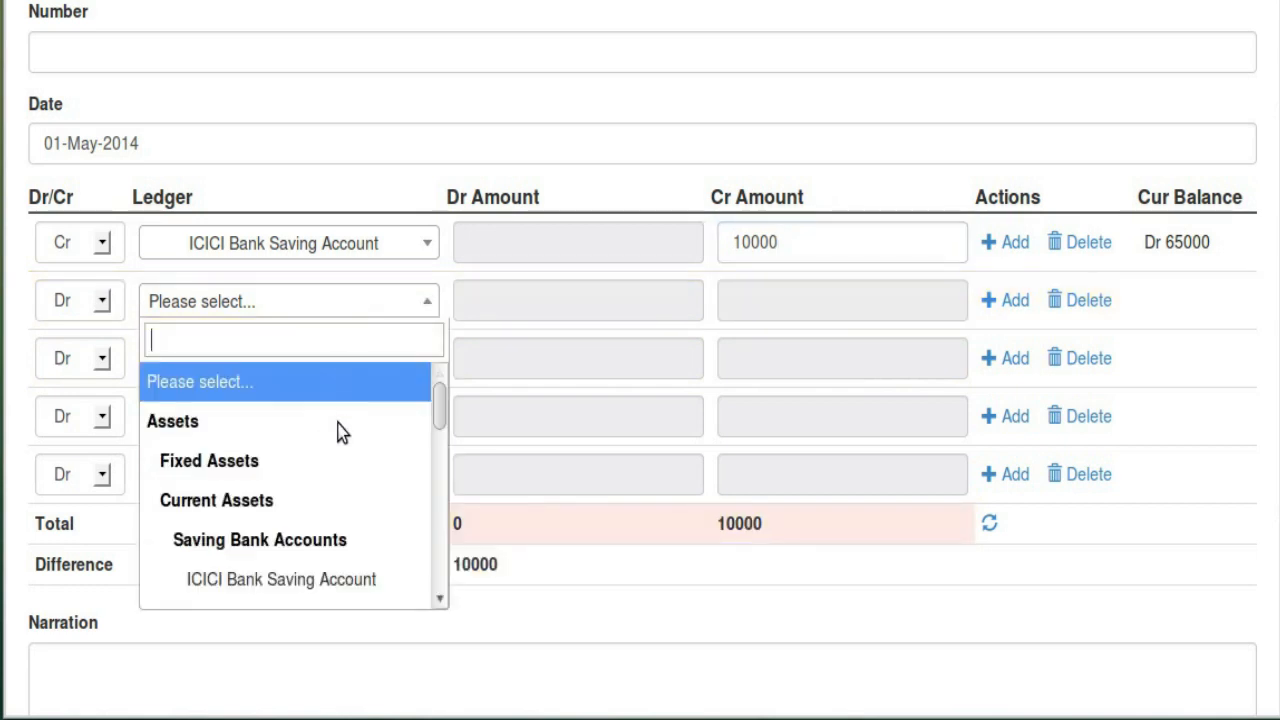
{"action": "scroll", "coordinate": [337, 432], "scroll_direction": "down", "scroll_amount": 3}
{"action": "scroll", "coordinate": [300, 458], "scroll_direction": "down", "scroll_amount": 5}
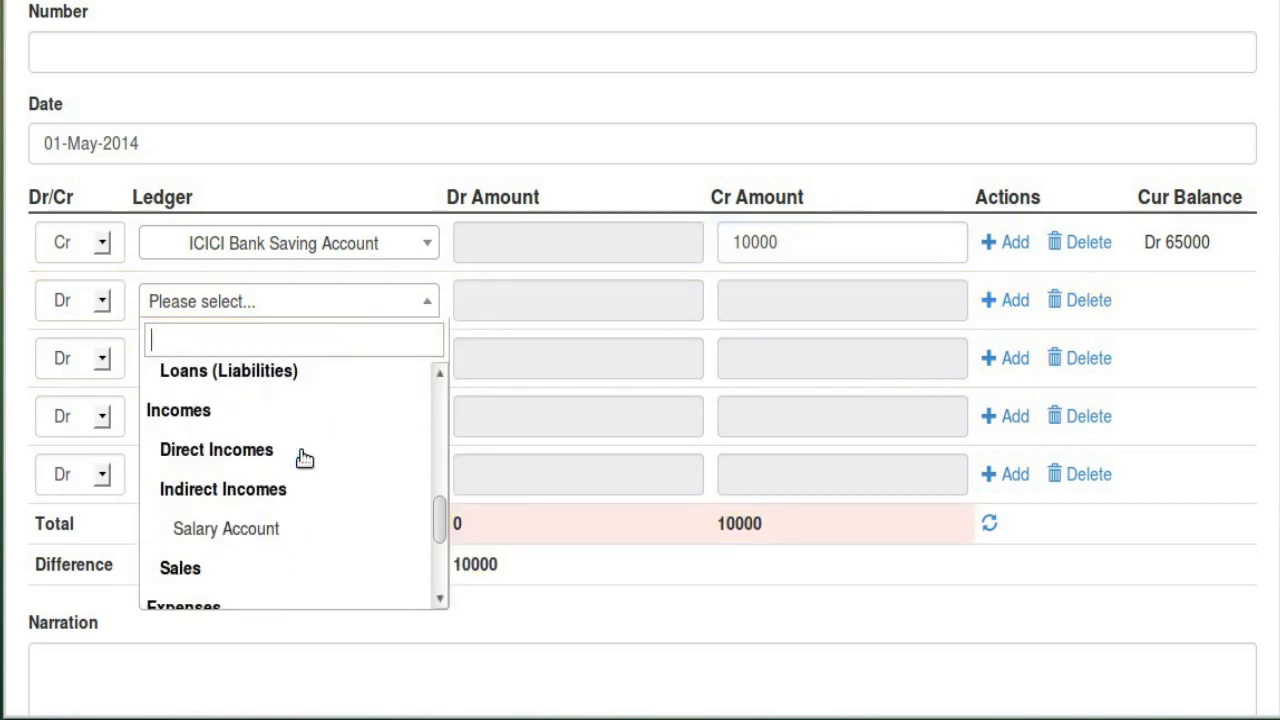
{"action": "left_click", "coordinate": [314, 556]}
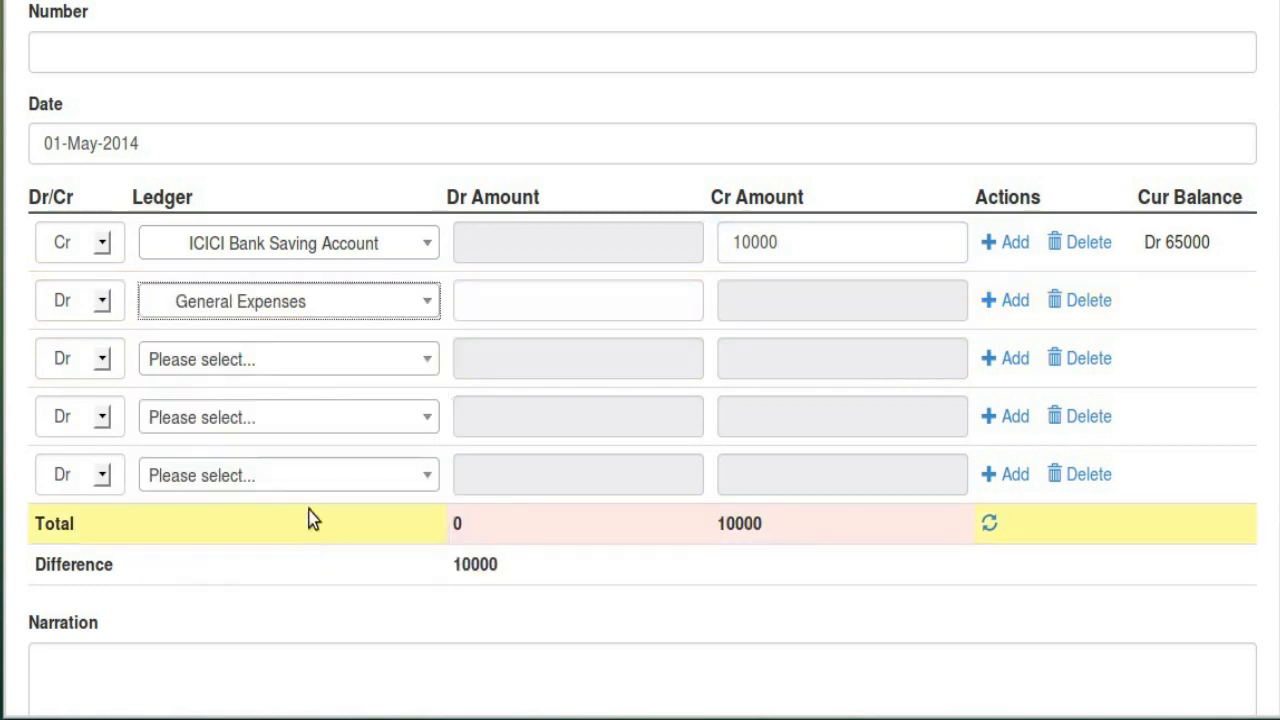
{"action": "left_click", "coordinate": [554, 296]}
{"action": "left_click", "coordinate": [545, 332]}
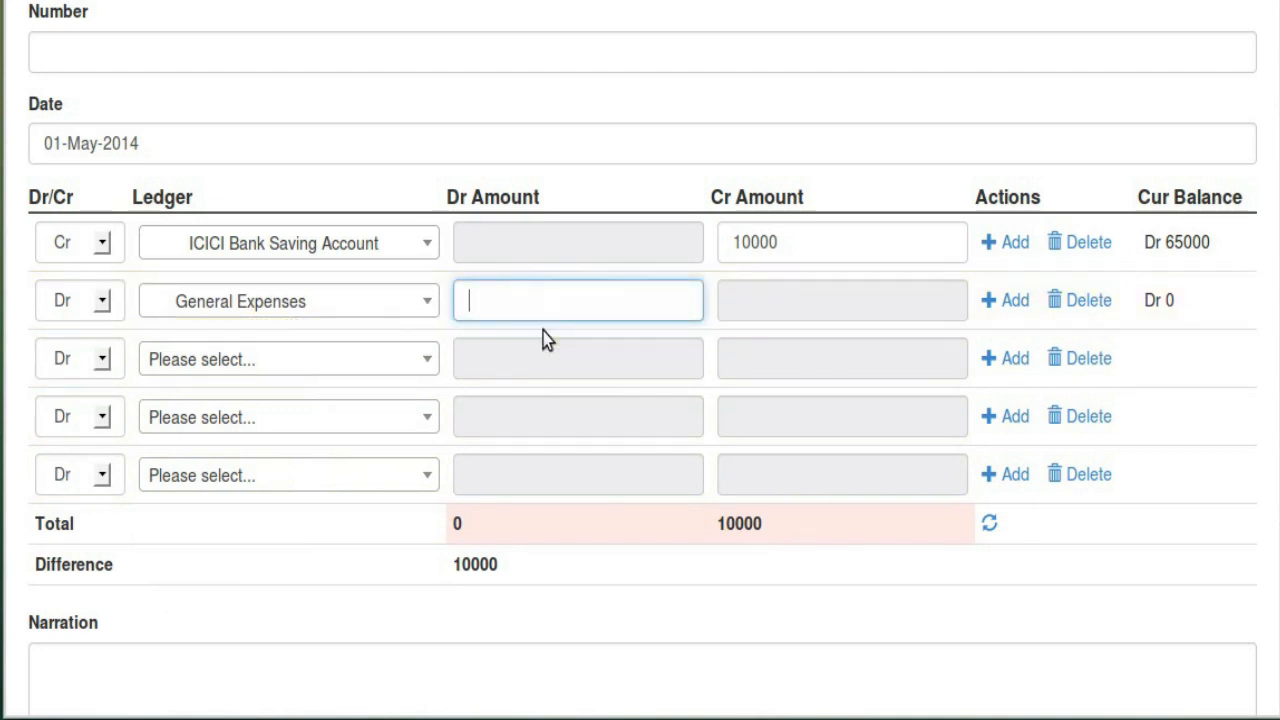
{"action": "scroll", "coordinate": [405, 340], "scroll_direction": "up", "scroll_amount": 3}
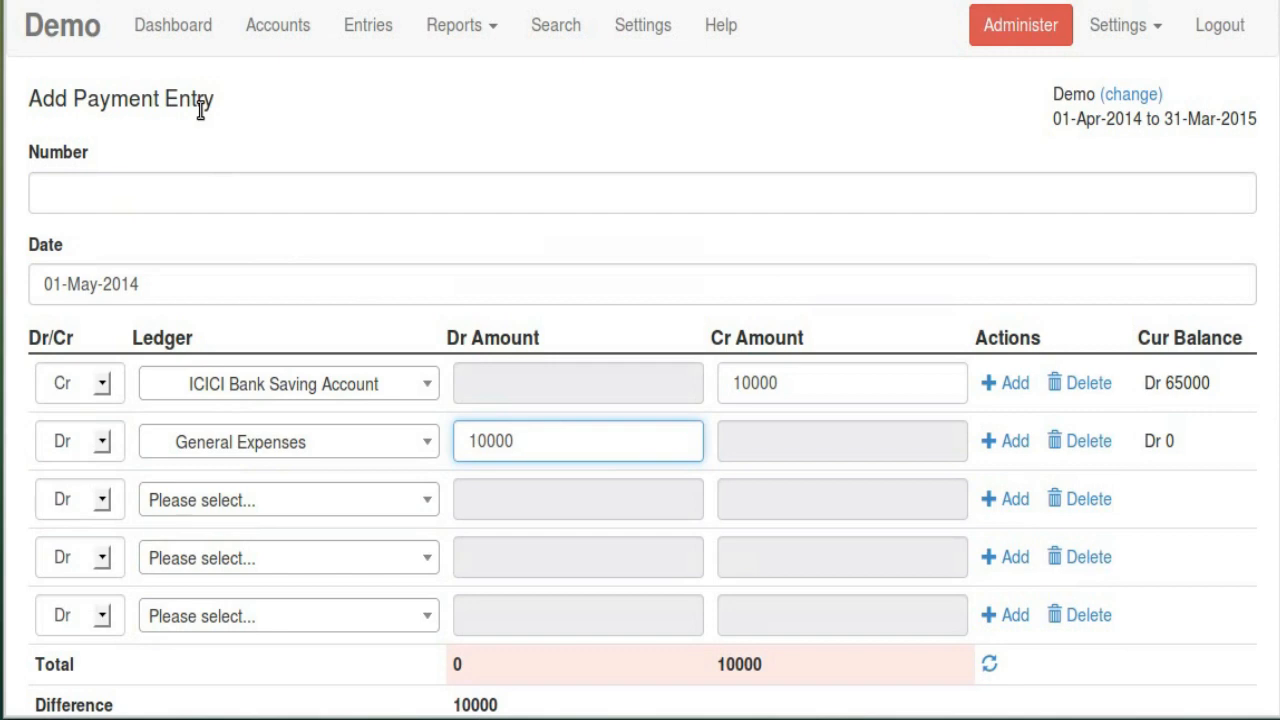
{"action": "left_click", "coordinate": [798, 385]}
{"action": "scroll", "coordinate": [829, 337], "scroll_direction": "down", "scroll_amount": 5}
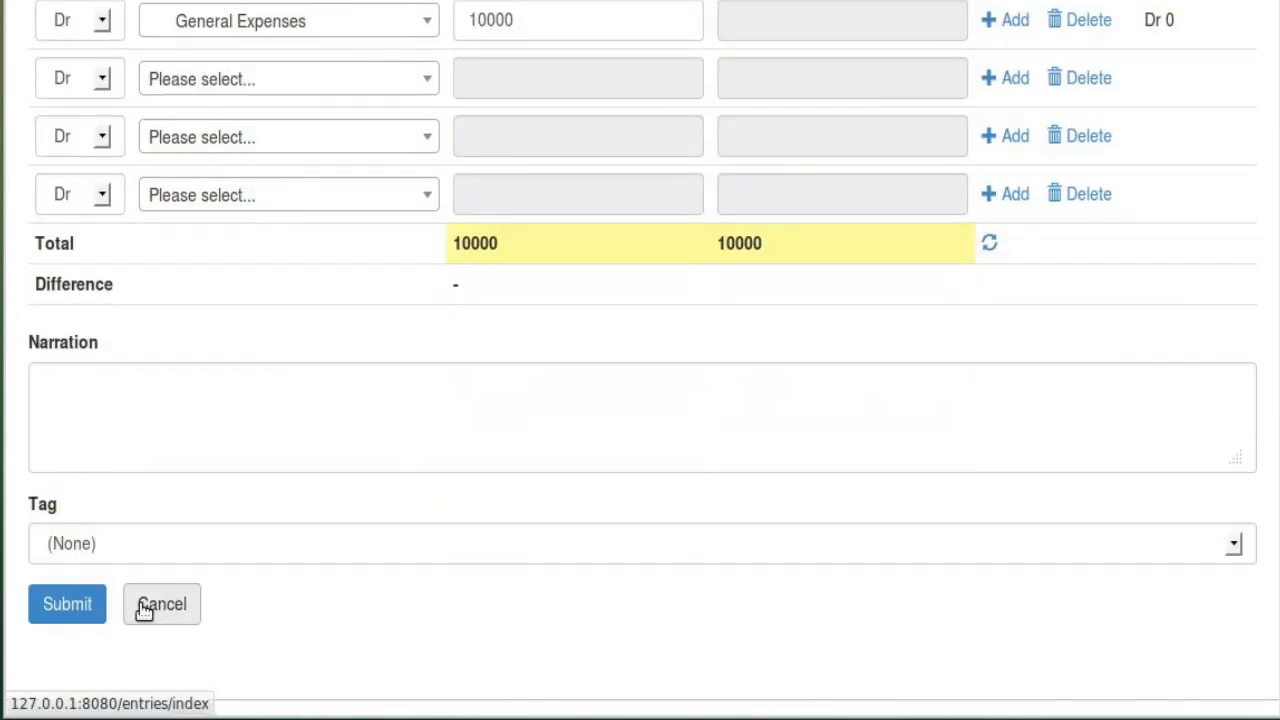
{"action": "left_click", "coordinate": [94, 607]}
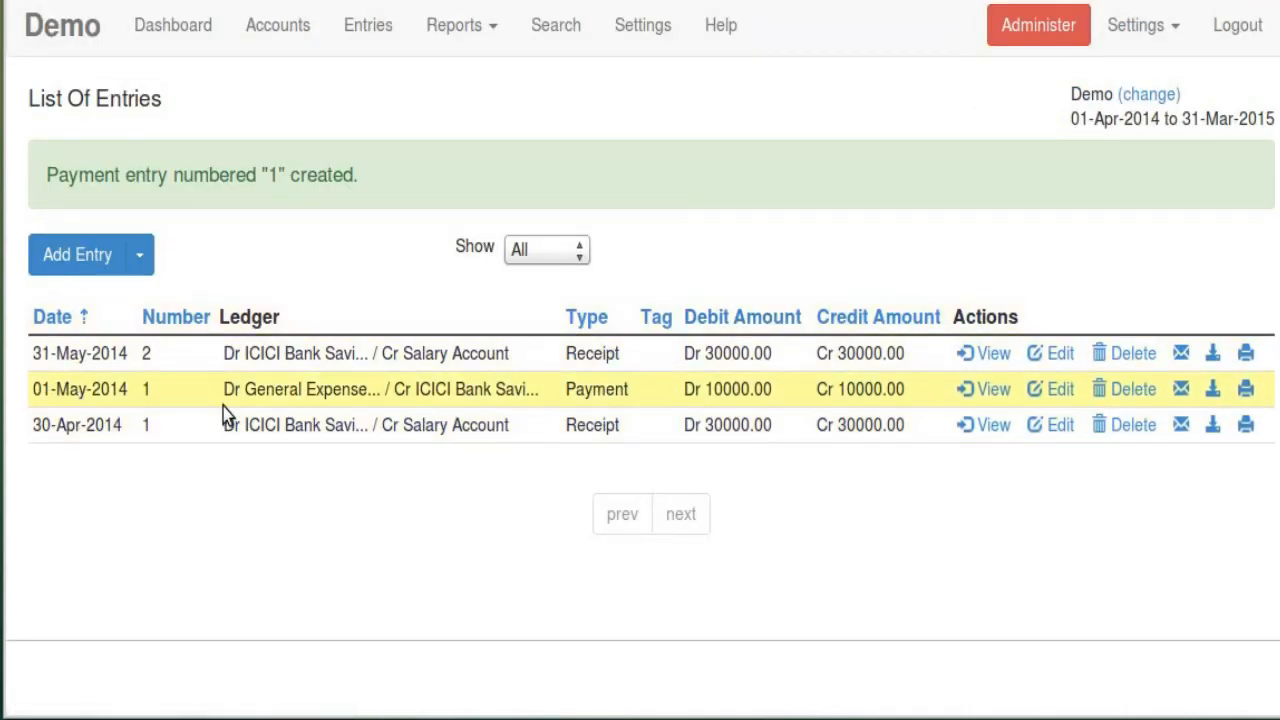
Filter the entries list to Receipt, then Payment, then back to all types
{"action": "left_click", "coordinate": [554, 248]}
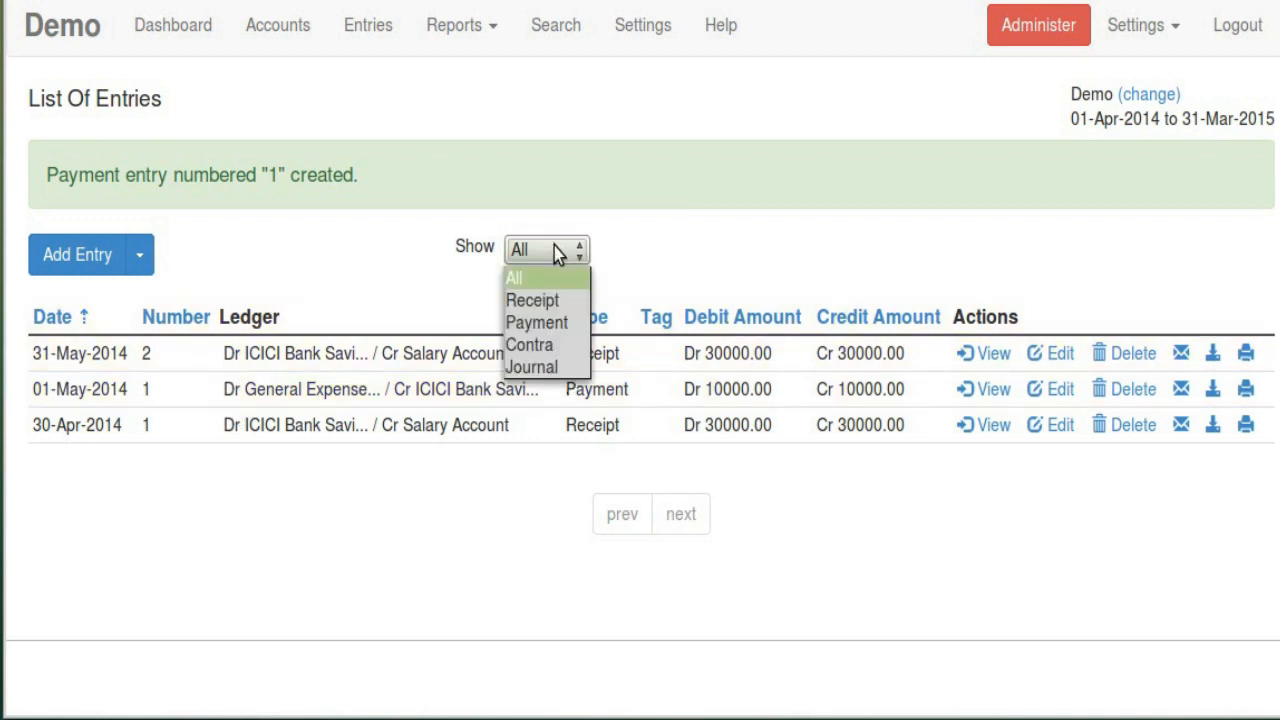
{"action": "left_click", "coordinate": [547, 303]}
{"action": "left_click", "coordinate": [575, 155]}
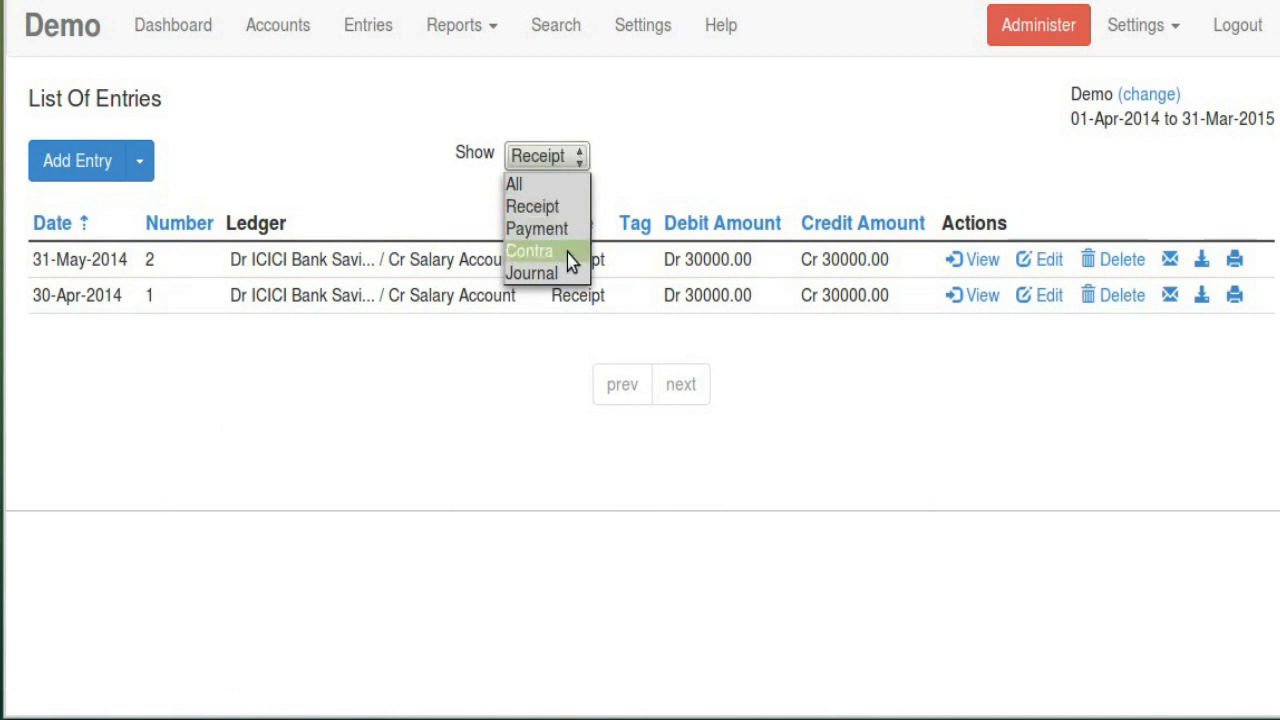
{"action": "left_click", "coordinate": [564, 229]}
{"action": "left_click", "coordinate": [557, 159]}
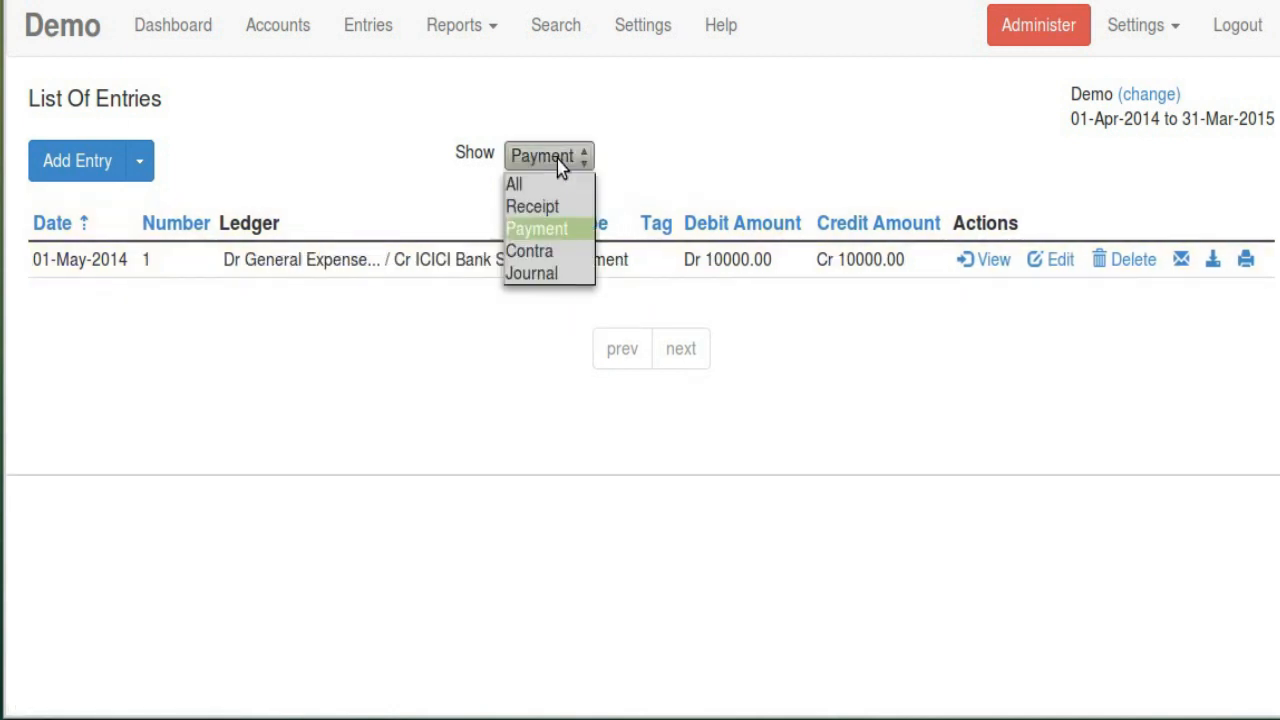
{"action": "left_click", "coordinate": [537, 186]}
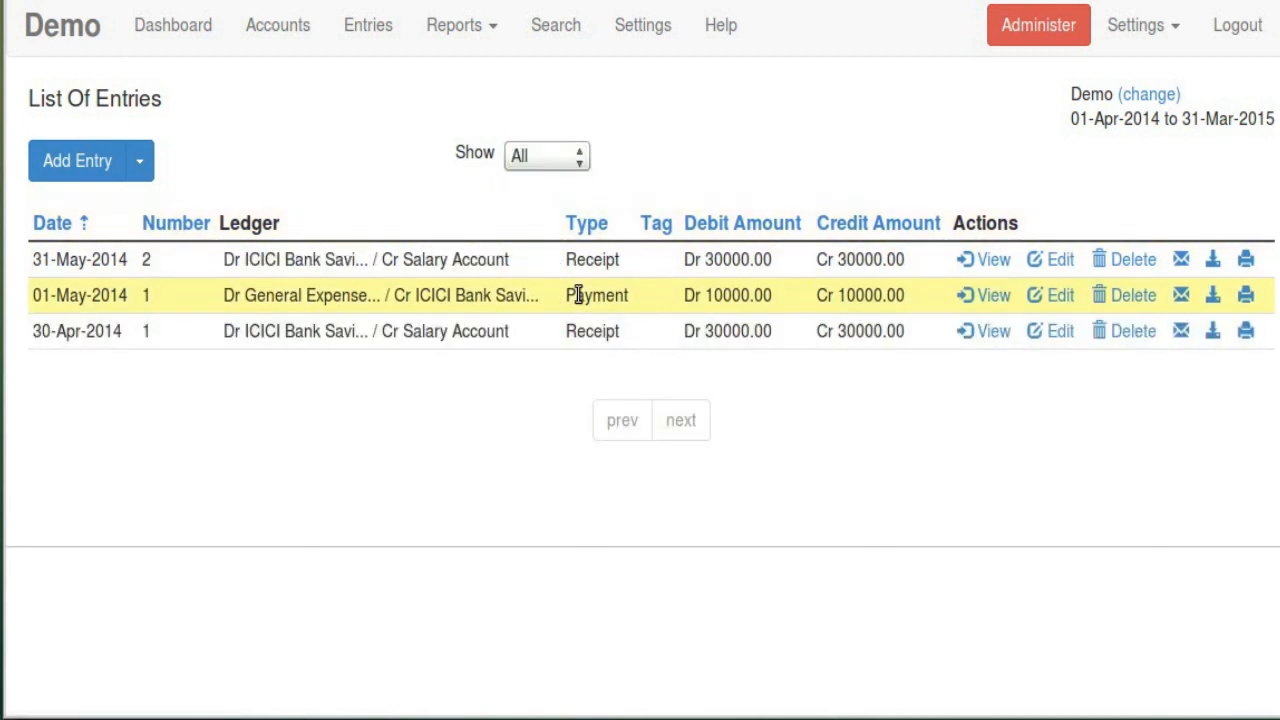
Glance at the Add Entry types without picking one, then bring up the Reports list
{"action": "left_click", "coordinate": [143, 163]}
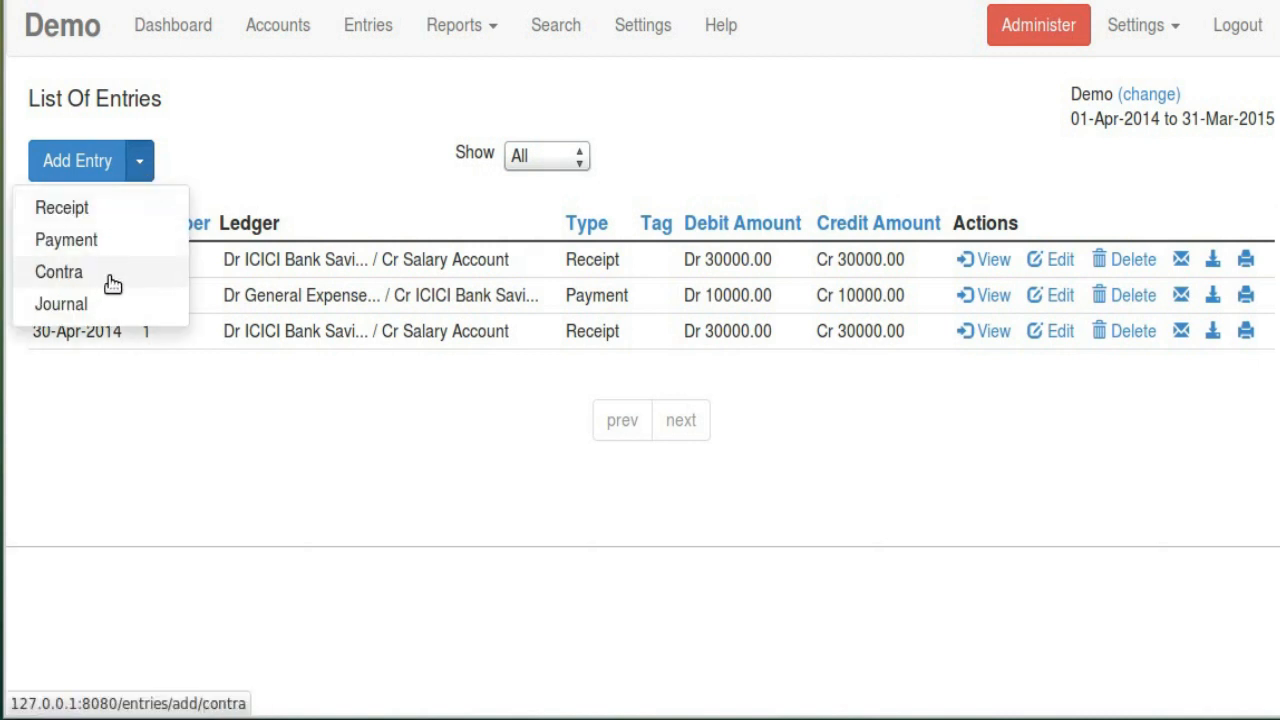
{"action": "left_click", "coordinate": [335, 124]}
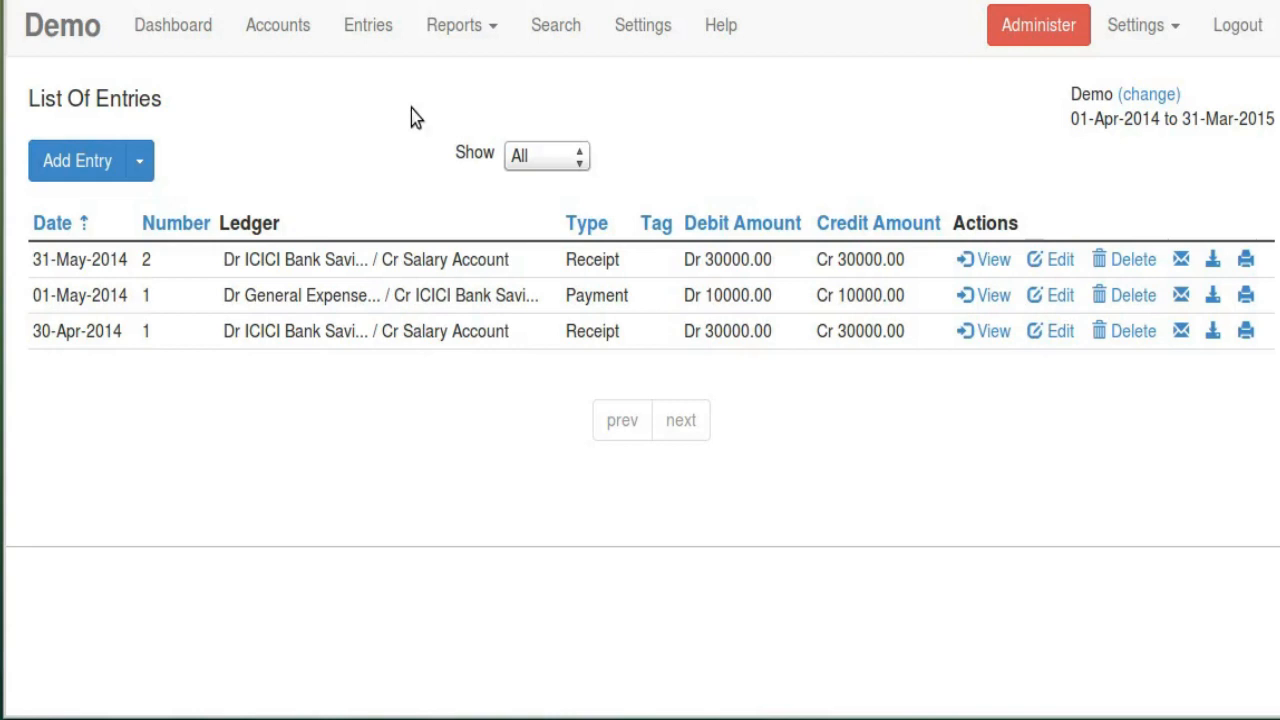
{"action": "left_click", "coordinate": [466, 28]}
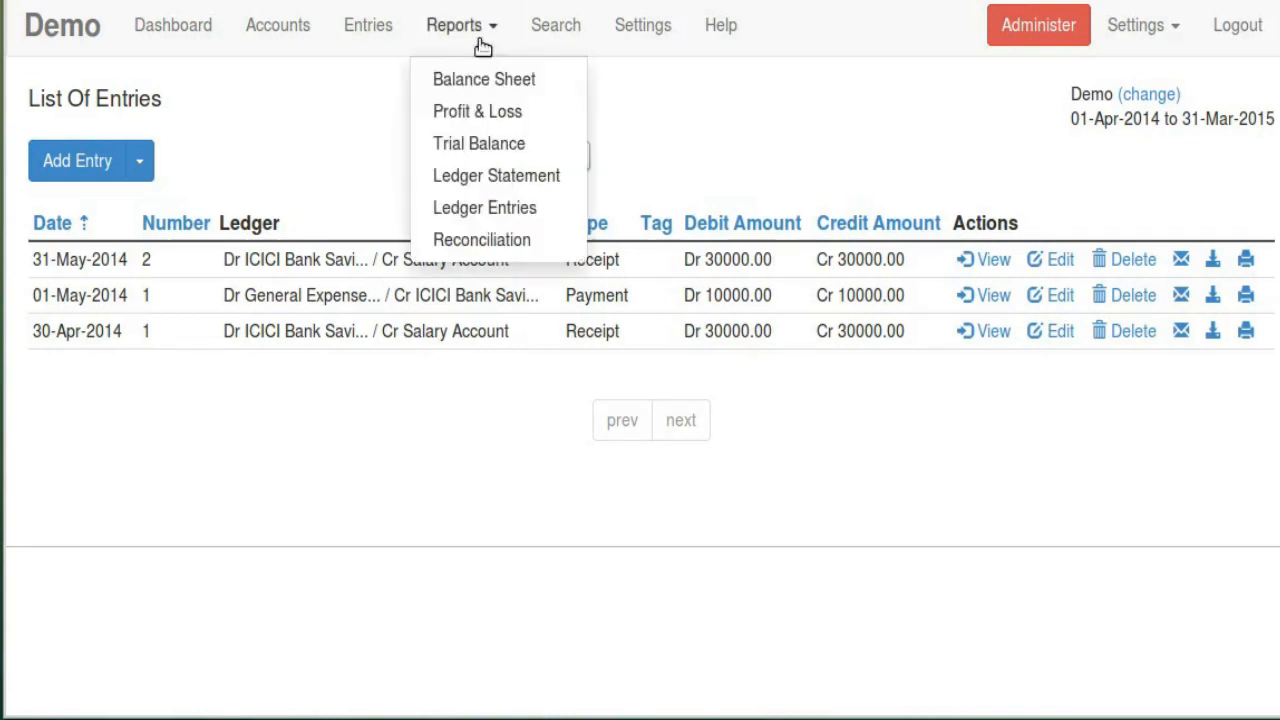
Review the Profit and Loss Statement's Salary 60000.00, Net Profit and Gross Profit B/F lines
{"action": "left_click", "coordinate": [481, 111]}
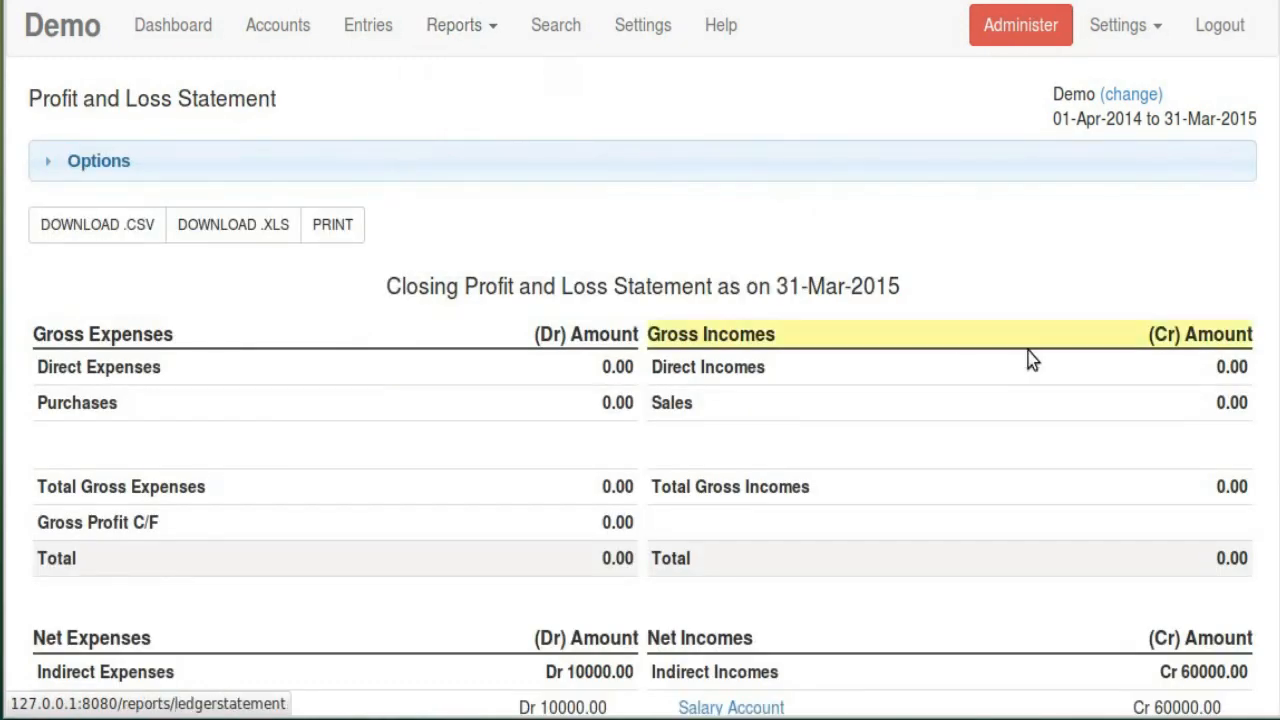
{"action": "scroll", "coordinate": [1028, 351], "scroll_direction": "down", "scroll_amount": 3}
{"action": "scroll", "coordinate": [1028, 351], "scroll_direction": "down", "scroll_amount": 3}
{"action": "scroll", "coordinate": [778, 266], "scroll_direction": "up", "scroll_amount": 3}
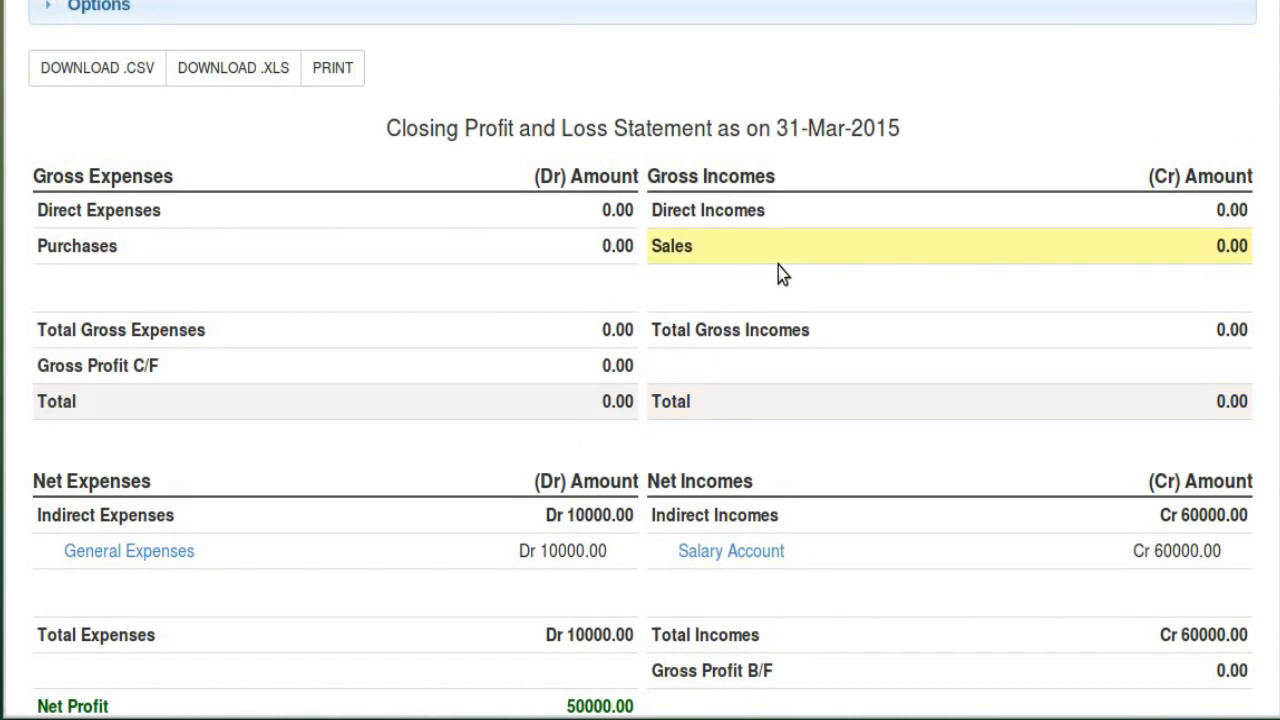
{"action": "scroll", "coordinate": [809, 383], "scroll_direction": "down", "scroll_amount": 3}
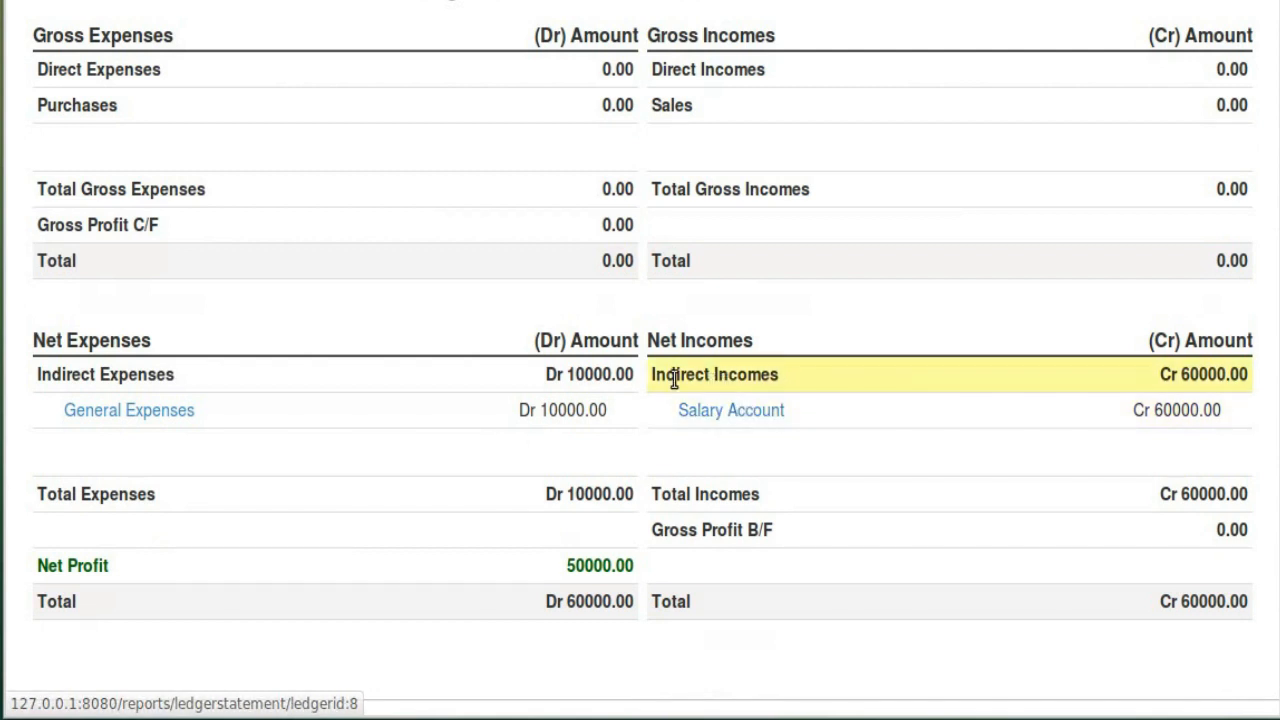
{"action": "left_click_drag", "start_coordinate": [1156, 409], "coordinate": [1205, 413]}
{"action": "left_click", "coordinate": [1220, 413]}
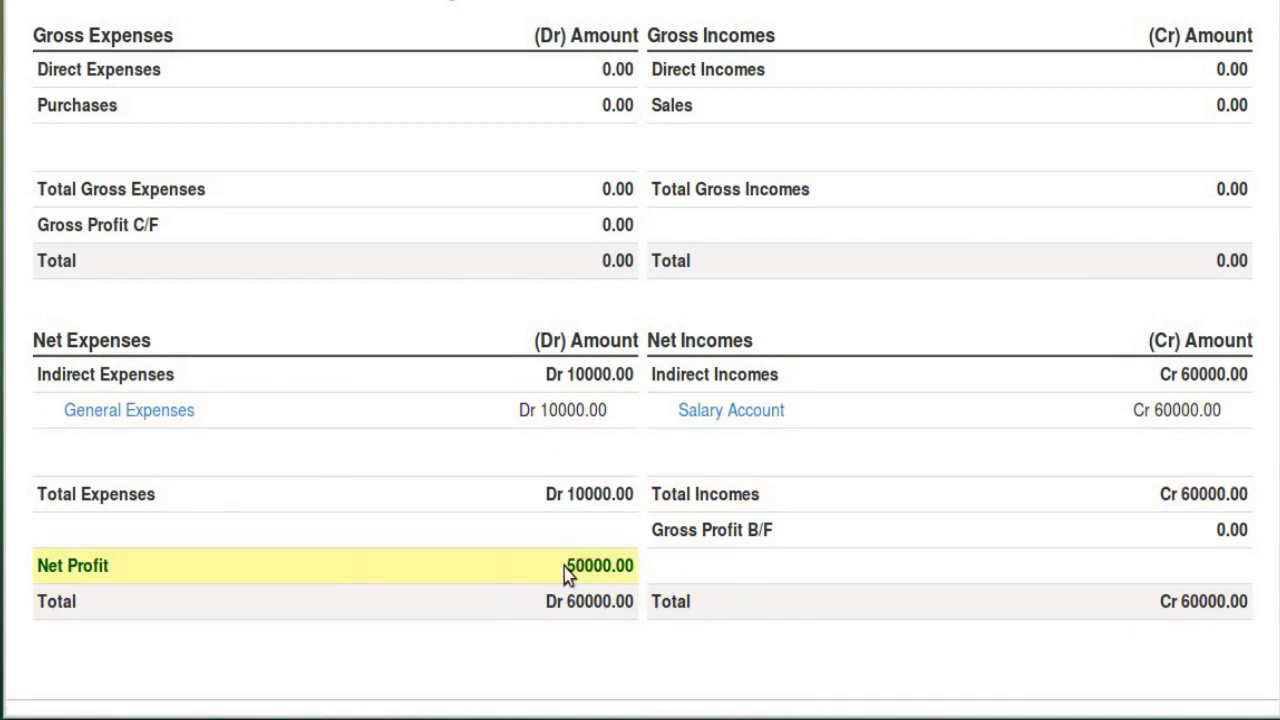
{"action": "left_click", "coordinate": [503, 590]}
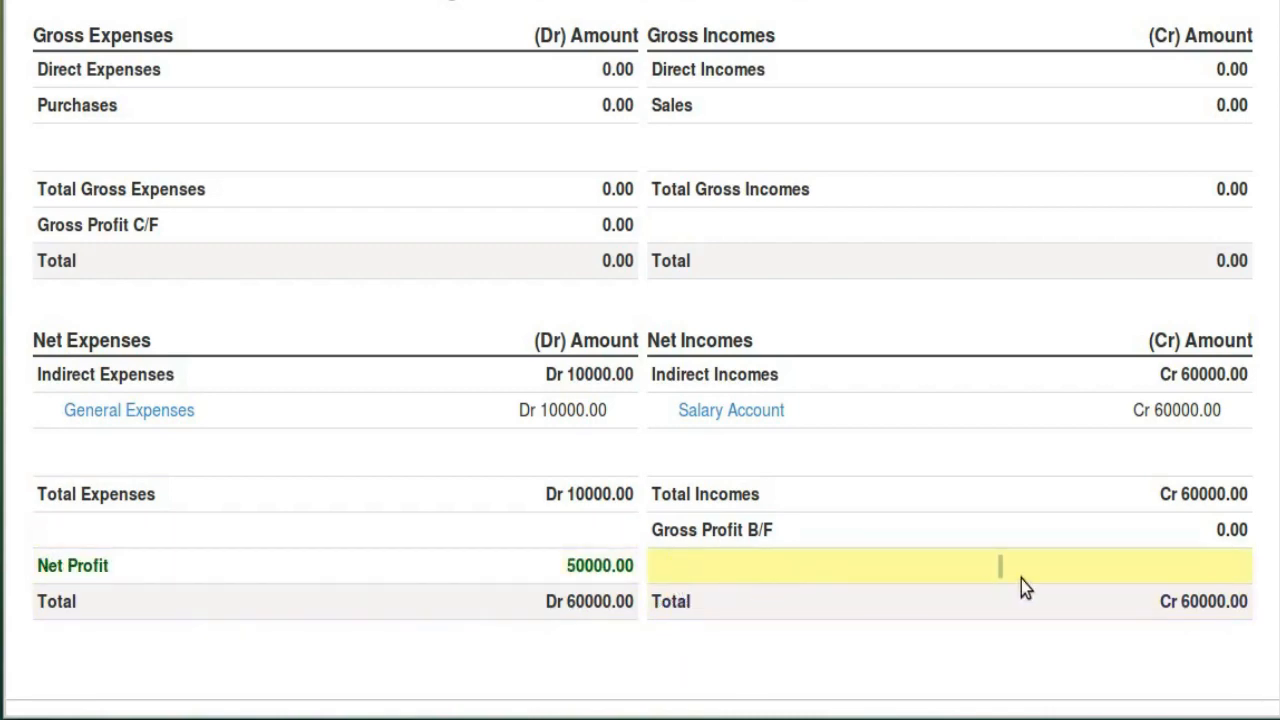
{"action": "scroll", "coordinate": [1022, 580], "scroll_direction": "up", "scroll_amount": 2}
{"action": "scroll", "coordinate": [1014, 509], "scroll_direction": "down", "scroll_amount": 1}
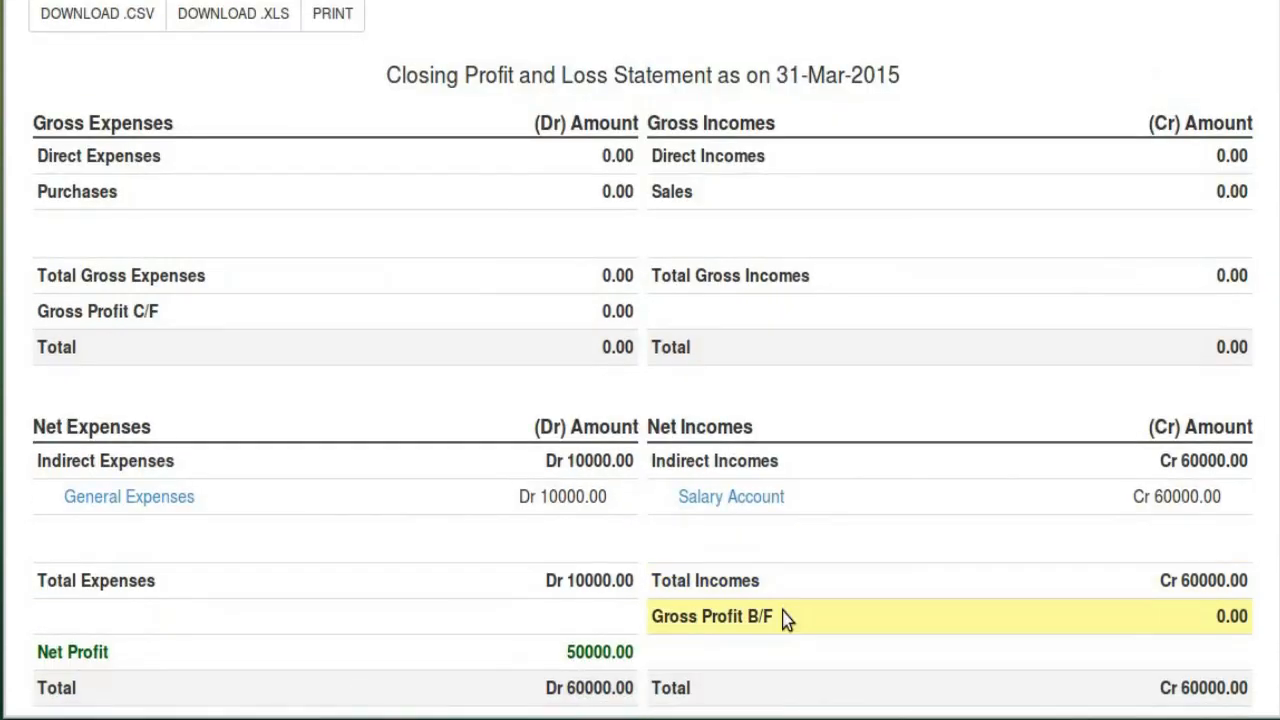
{"action": "left_click_drag", "start_coordinate": [653, 618], "coordinate": [766, 623]}
{"action": "left_click", "coordinate": [686, 121]}
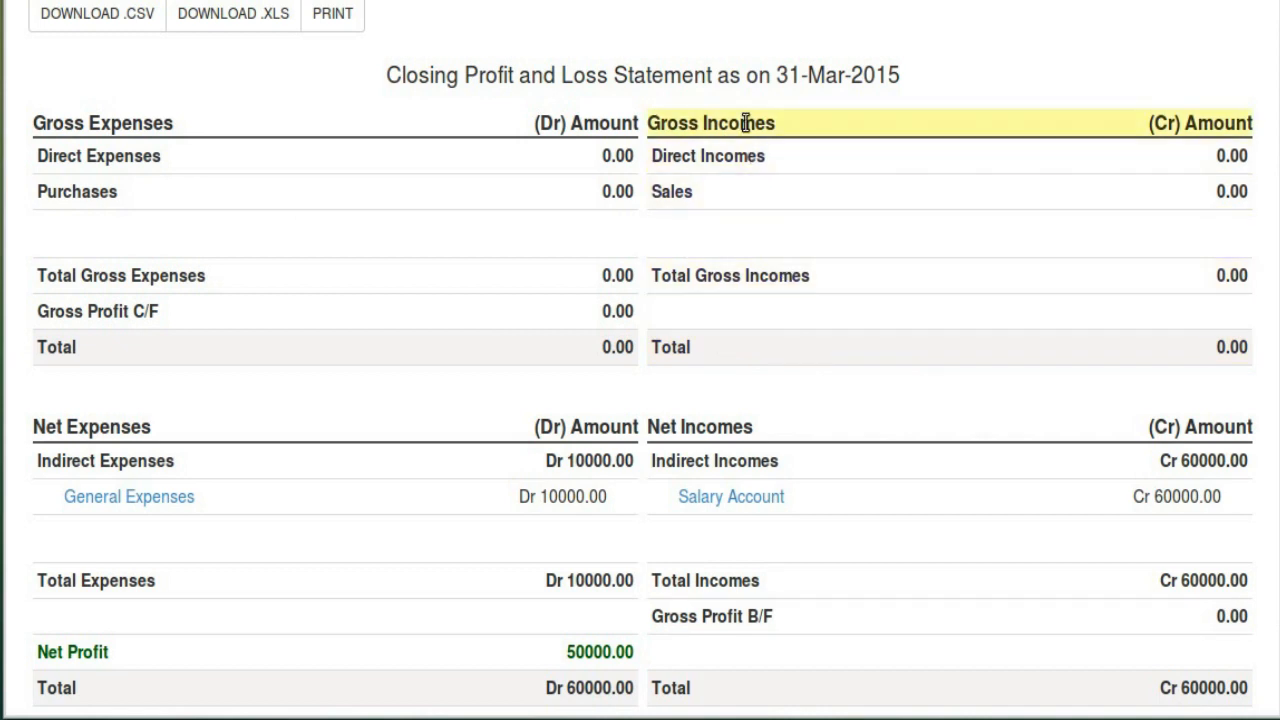
Inspect the Direct Incomes, Sales, Purchases and Indirect Expenses lines, then return to the Chart of Accounts
{"action": "scroll", "coordinate": [810, 420], "scroll_direction": "up", "scroll_amount": 3}
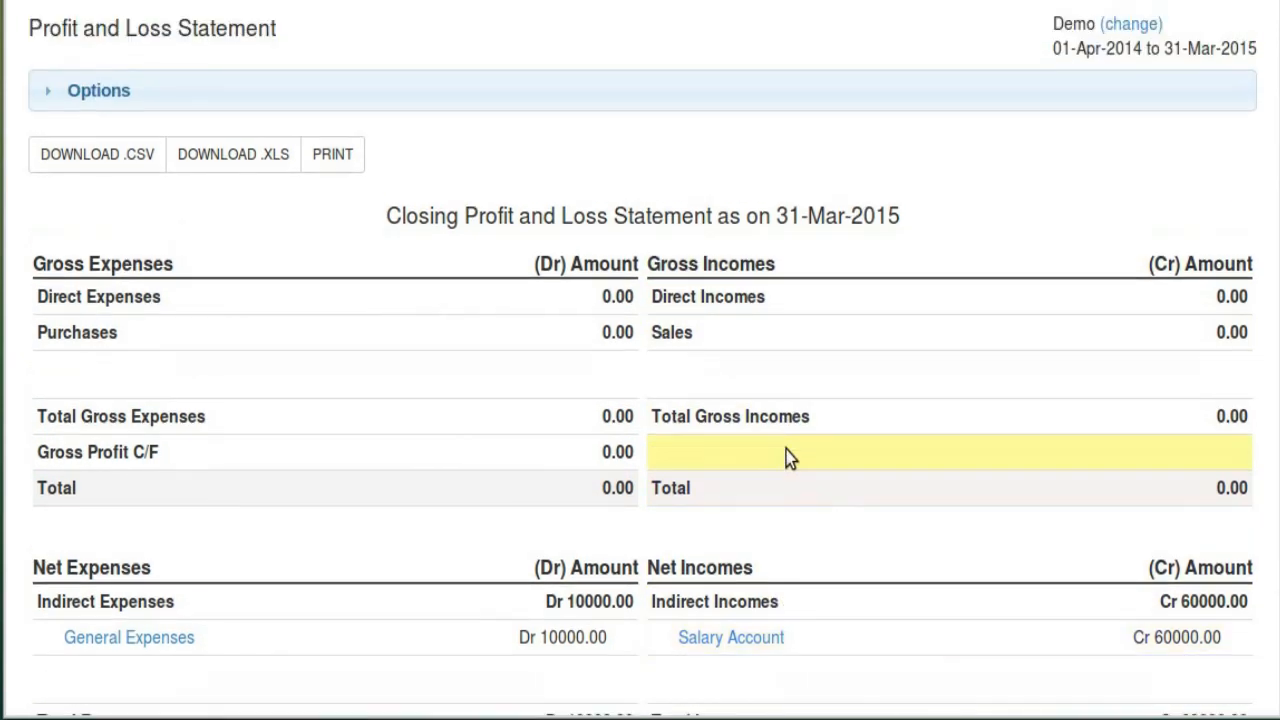
{"action": "scroll", "coordinate": [740, 360], "scroll_direction": "down", "scroll_amount": 2}
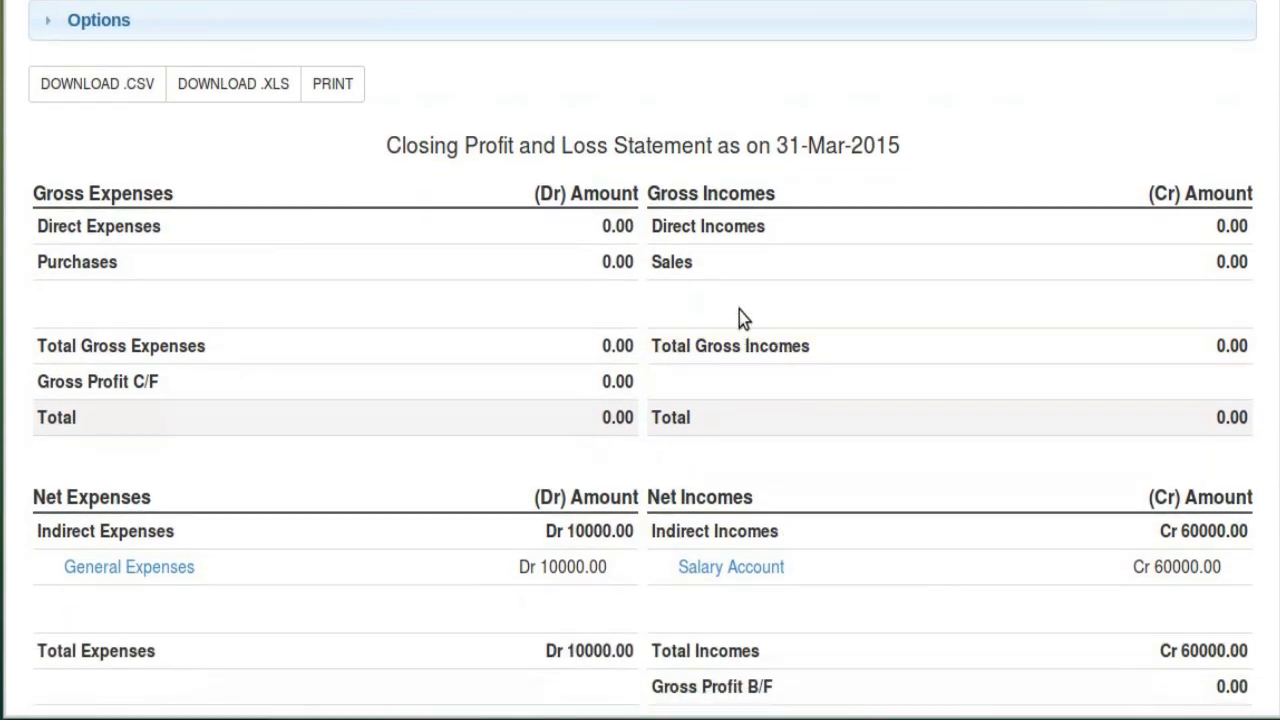
{"action": "left_click_drag", "start_coordinate": [651, 226], "coordinate": [858, 260]}
{"action": "double_click", "coordinate": [663, 262]}
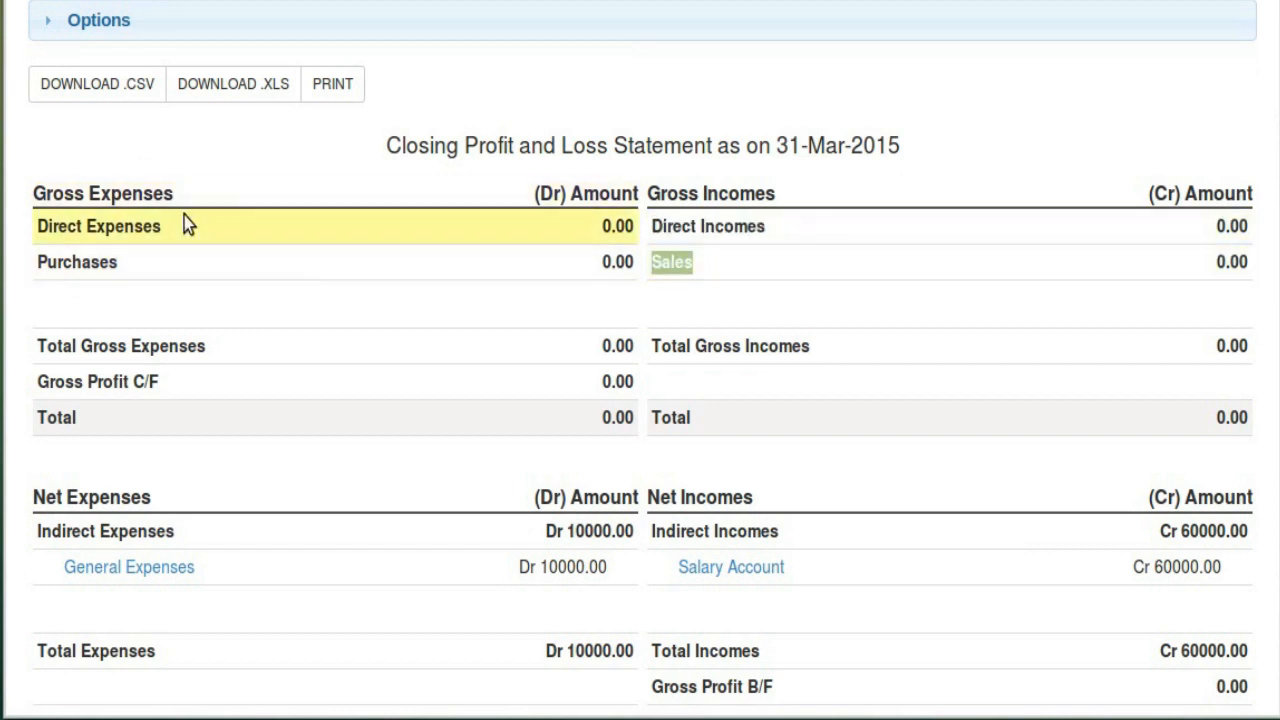
{"action": "left_click_drag", "start_coordinate": [46, 236], "coordinate": [147, 228]}
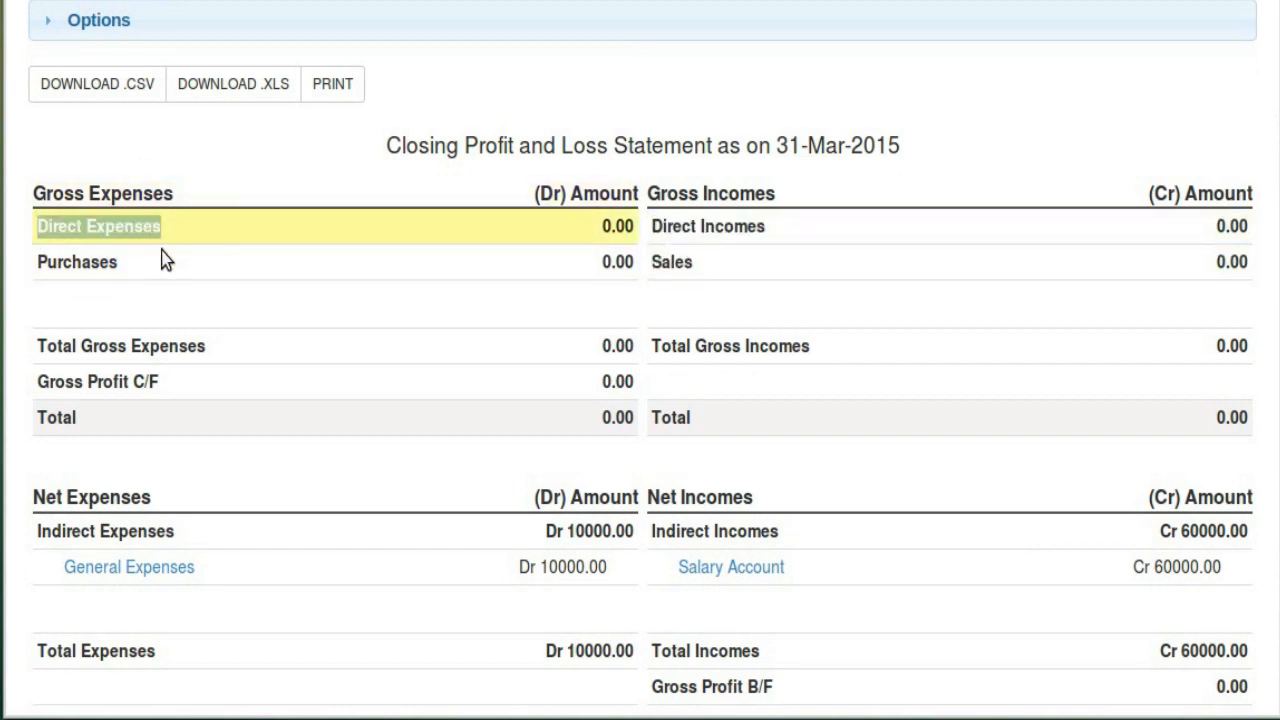
{"action": "double_click", "coordinate": [77, 262]}
{"action": "scroll", "coordinate": [778, 404], "scroll_direction": "down", "scroll_amount": 2}
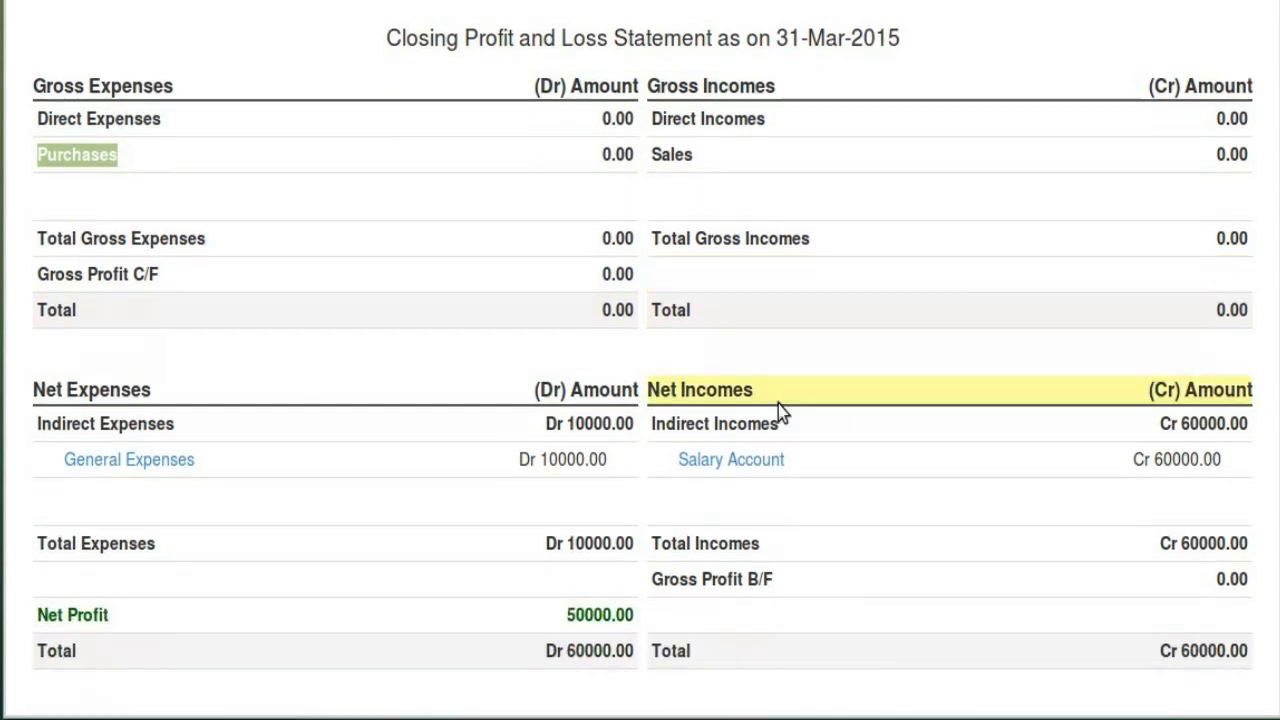
{"action": "scroll", "coordinate": [778, 404], "scroll_direction": "down", "scroll_amount": 1}
{"action": "left_click_drag", "start_coordinate": [653, 389], "coordinate": [796, 390]}
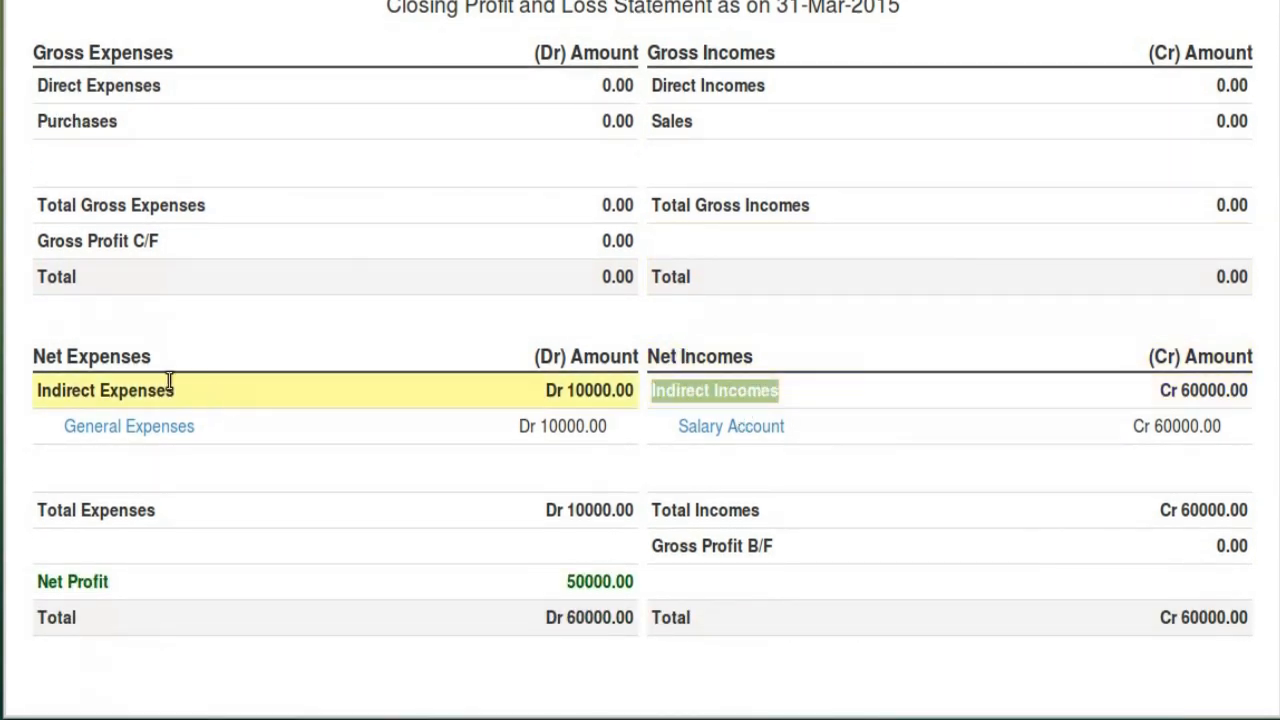
{"action": "left_click_drag", "start_coordinate": [31, 394], "coordinate": [178, 388]}
{"action": "left_click", "coordinate": [121, 375]}
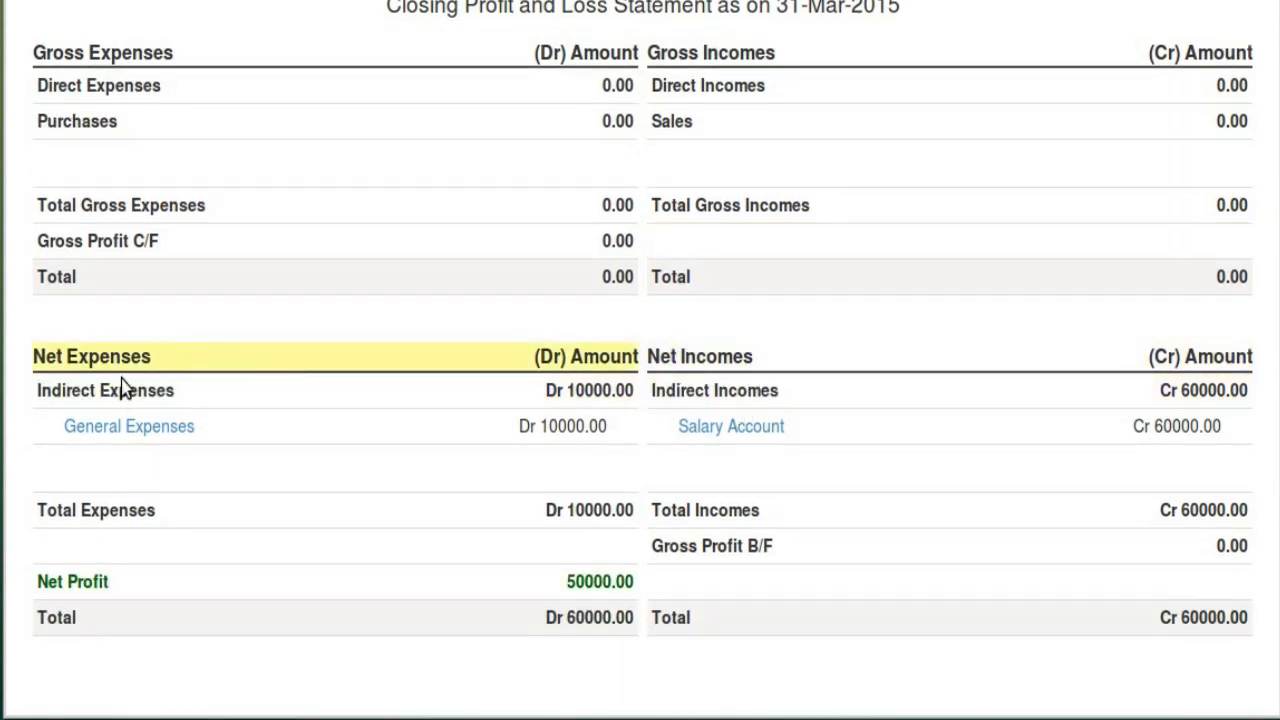
{"action": "scroll", "coordinate": [400, 451], "scroll_direction": "up", "scroll_amount": 5}
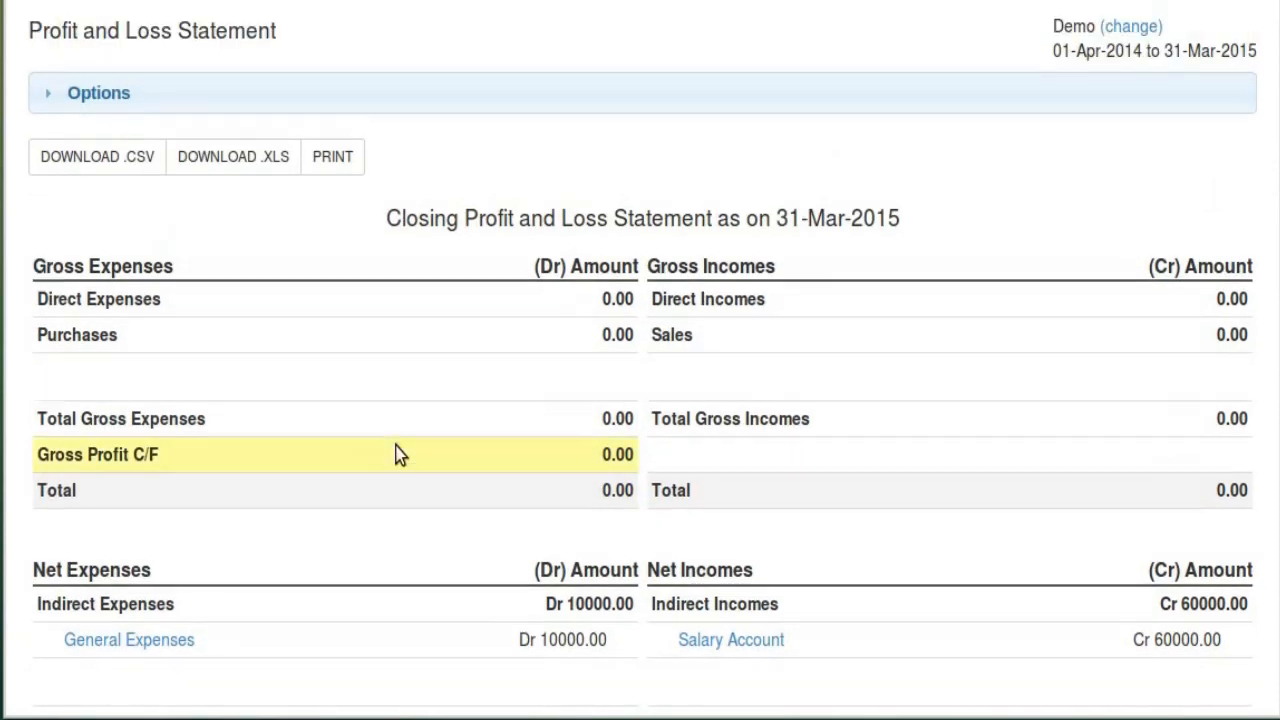
{"action": "left_click", "coordinate": [303, 39]}
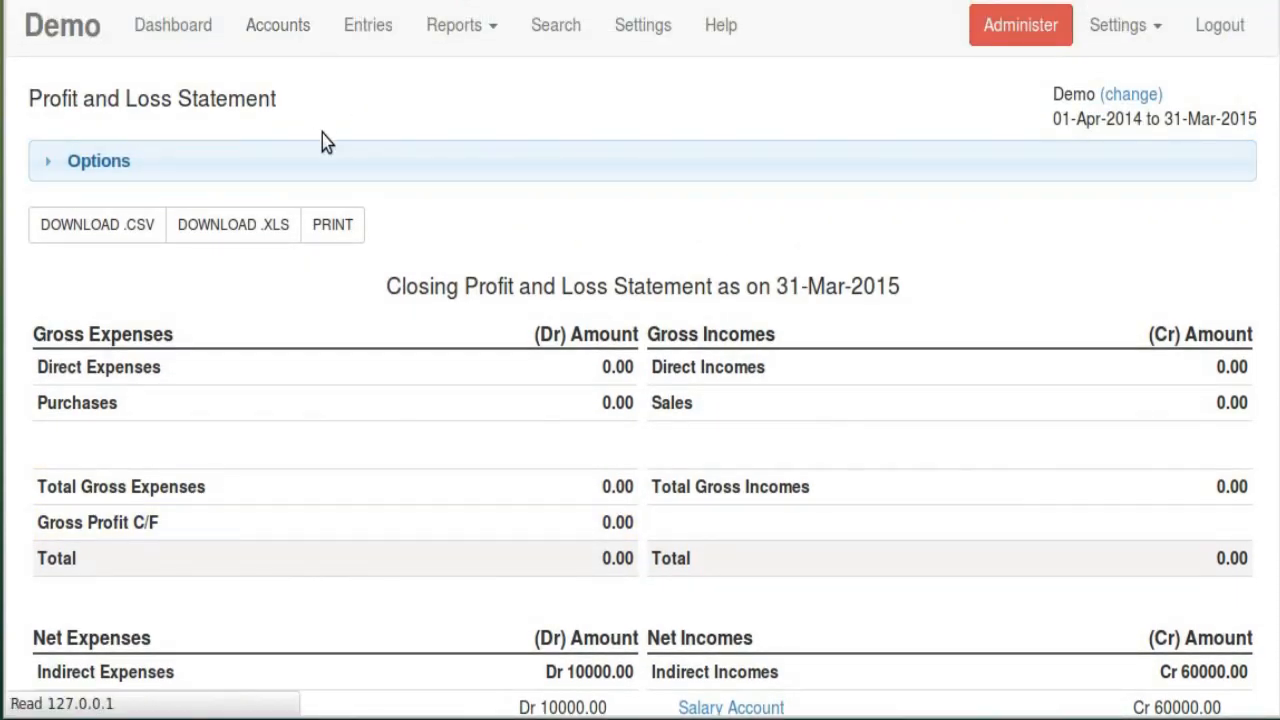
{"action": "scroll", "coordinate": [409, 314], "scroll_direction": "down", "scroll_amount": 5}
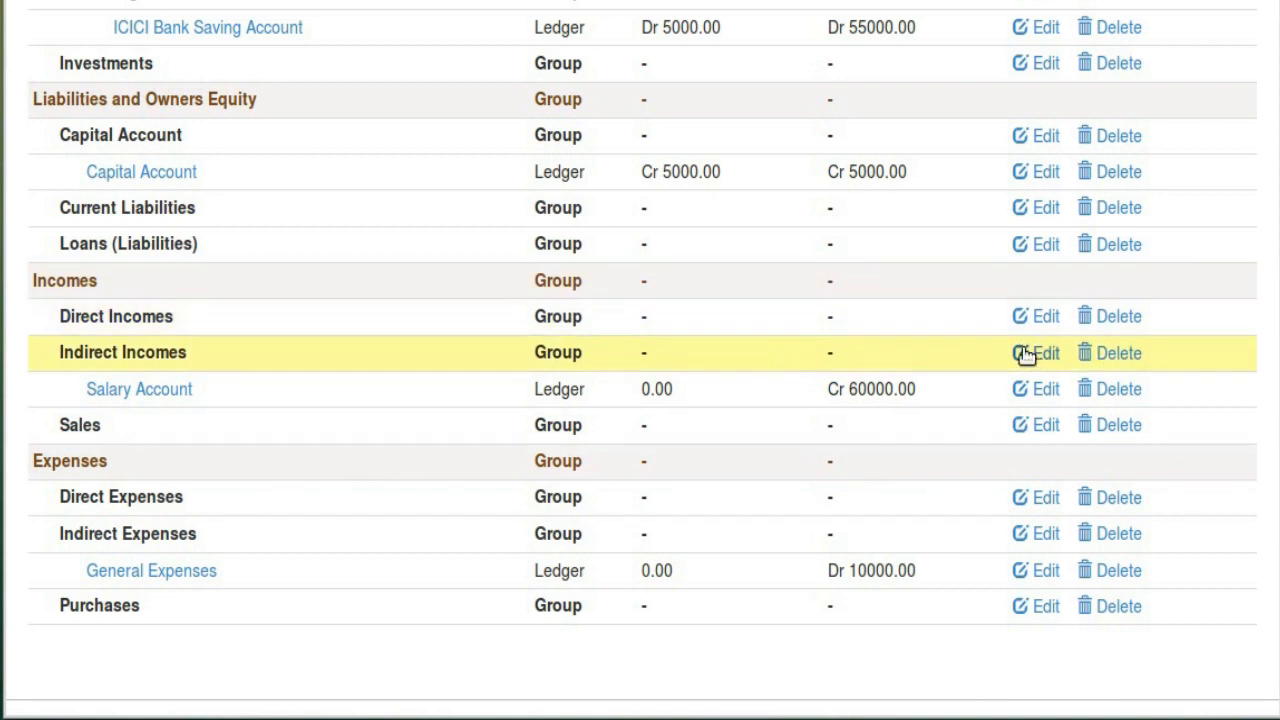
Open Direct Incomes for editing, then check where Direct Incomes appears in Profit & Loss
{"action": "left_click", "coordinate": [1037, 318]}
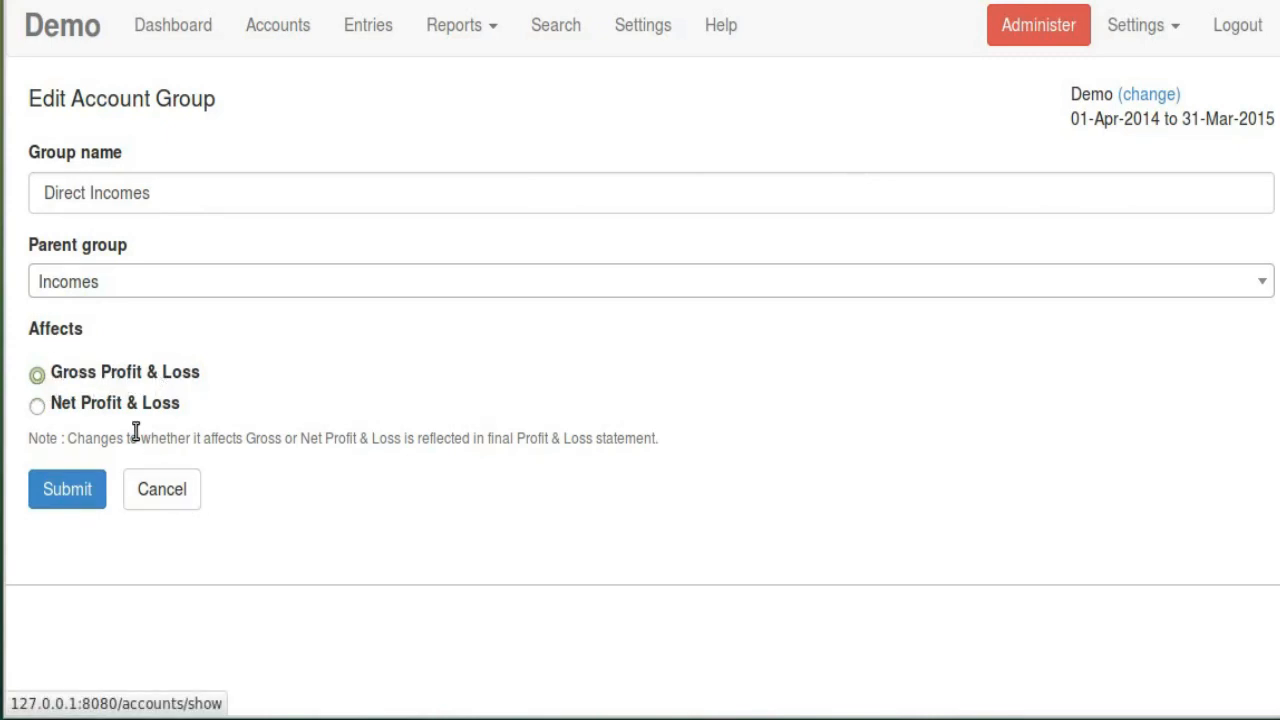
{"action": "left_click", "coordinate": [488, 30]}
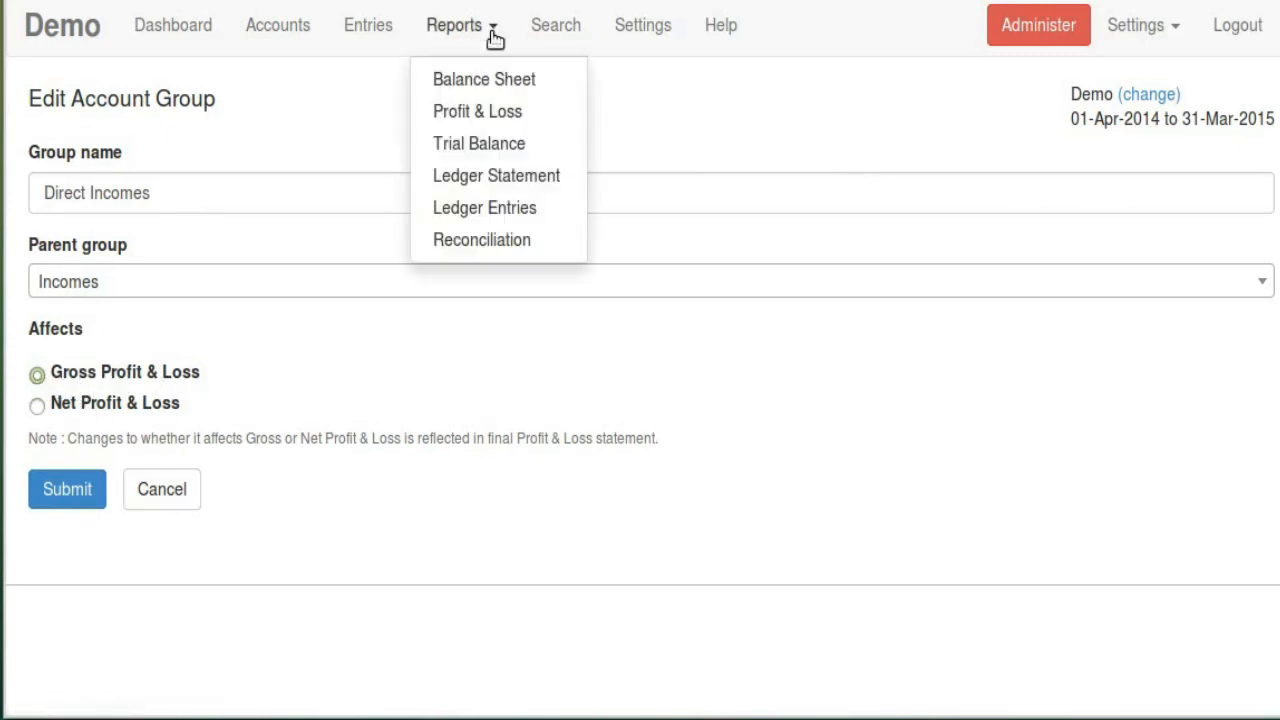
{"action": "left_click", "coordinate": [470, 116]}
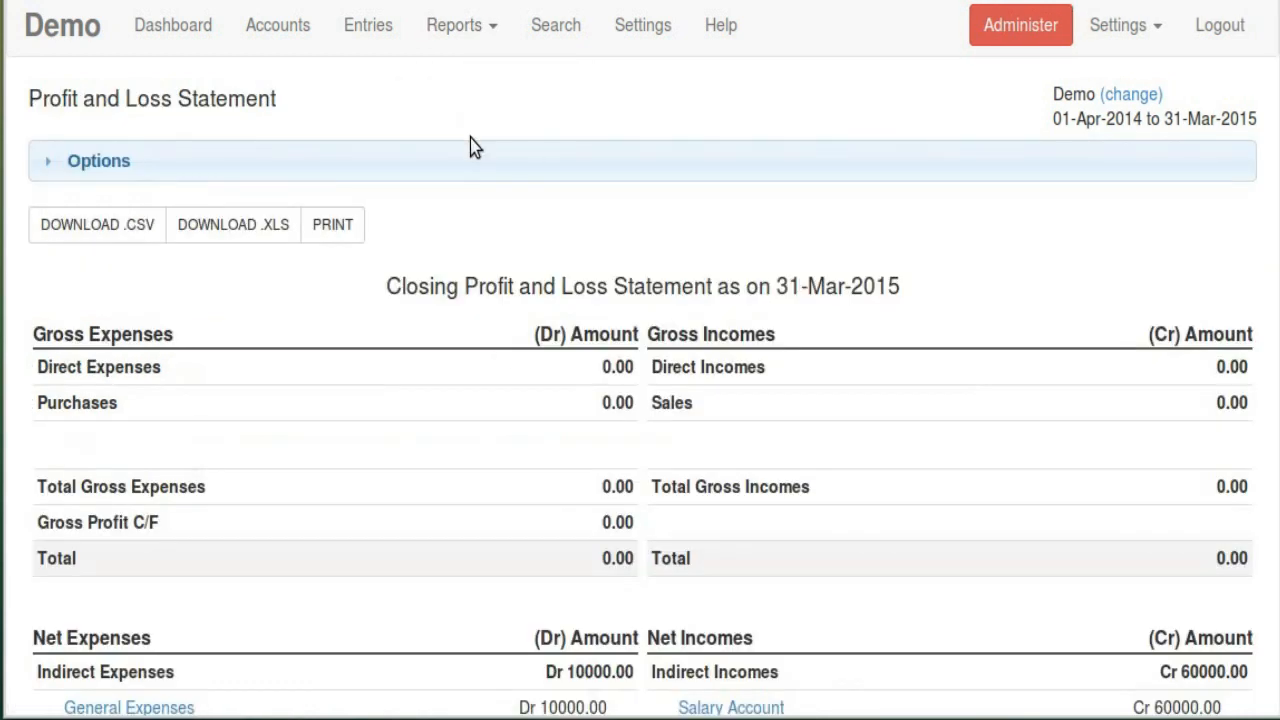
{"action": "scroll", "coordinate": [546, 344], "scroll_direction": "down", "scroll_amount": 4}
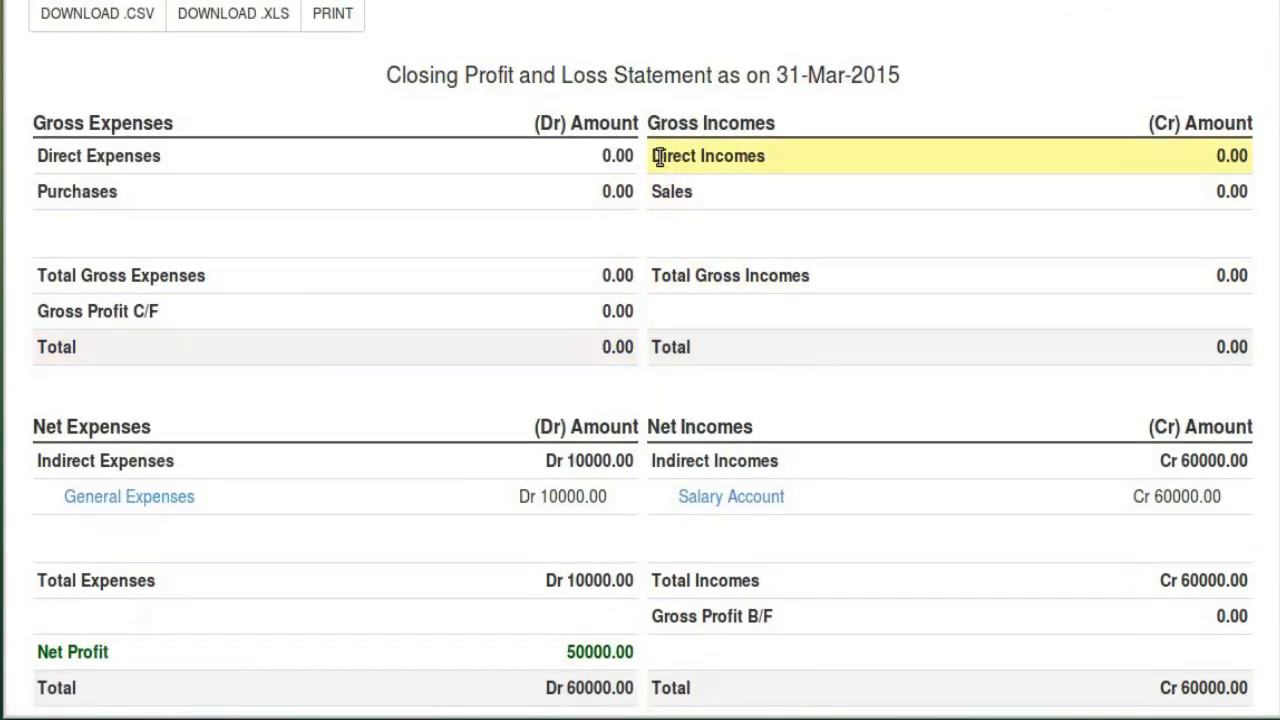
{"action": "left_click_drag", "start_coordinate": [661, 157], "coordinate": [848, 170]}
{"action": "left_click", "coordinate": [759, 156]}
{"action": "scroll", "coordinate": [540, 309], "scroll_direction": "up", "scroll_amount": 4}
Return to the Chart of Accounts and reopen the Direct Incomes group's edit form
{"action": "left_click", "coordinate": [374, 36]}
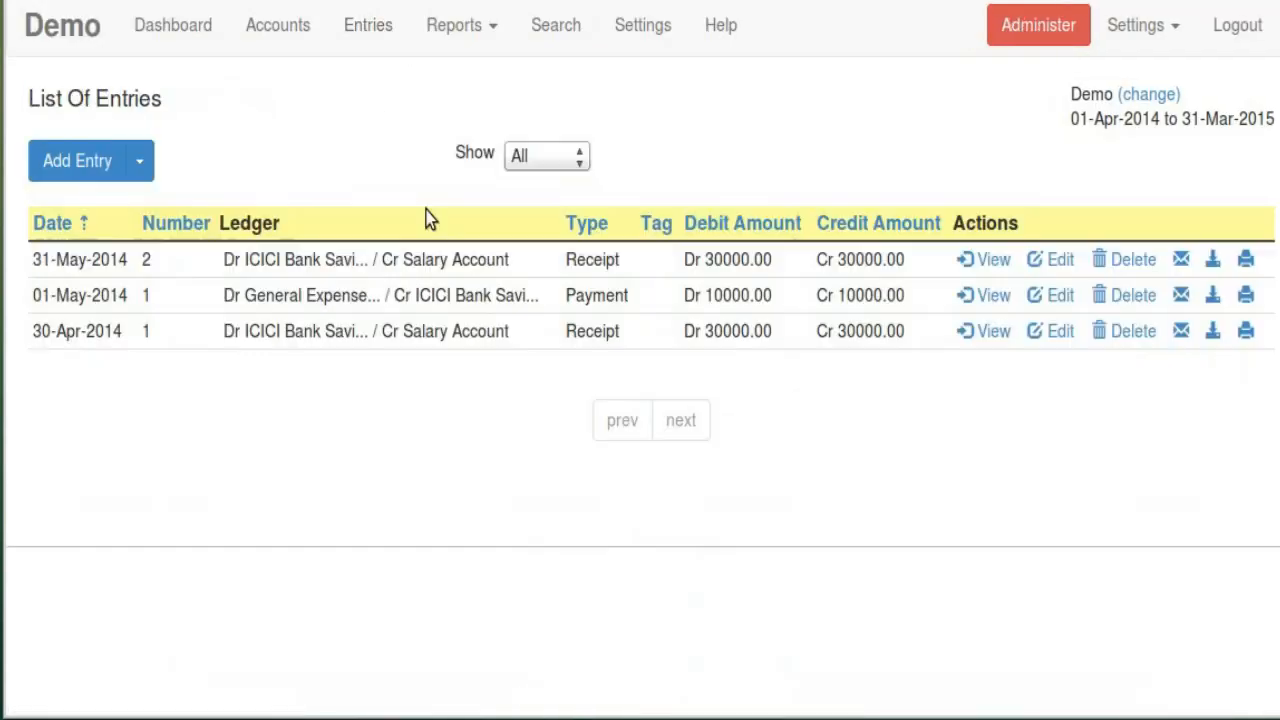
{"action": "left_click", "coordinate": [302, 32]}
{"action": "scroll", "coordinate": [448, 216], "scroll_direction": "down", "scroll_amount": 4}
{"action": "scroll", "coordinate": [483, 296], "scroll_direction": "down", "scroll_amount": 3}
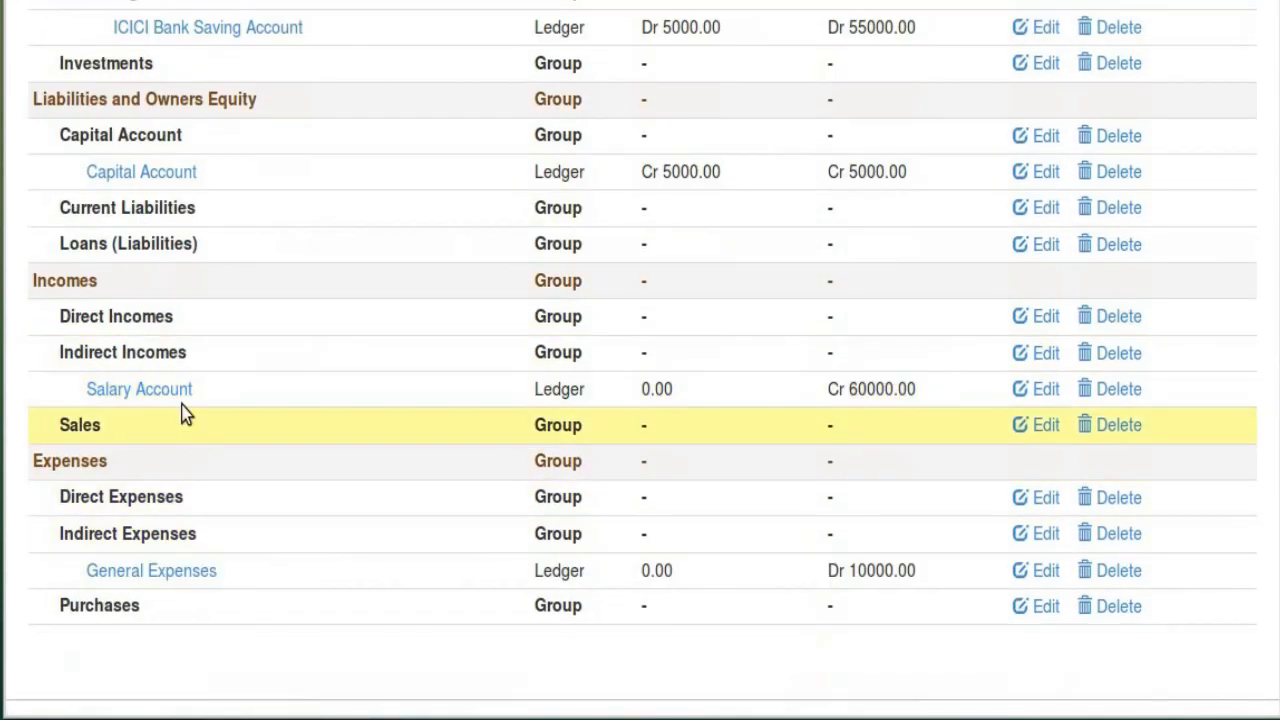
{"action": "left_click_drag", "start_coordinate": [50, 317], "coordinate": [229, 326]}
{"action": "left_click", "coordinate": [240, 320]}
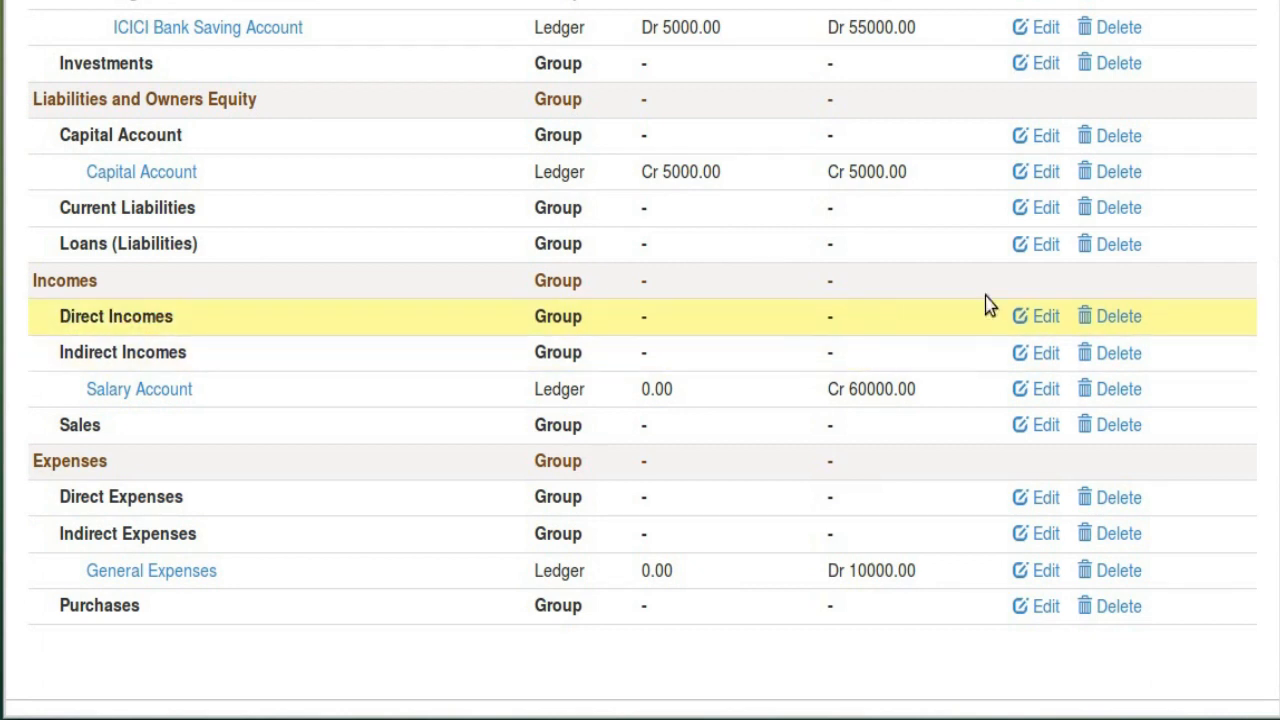
{"action": "left_click", "coordinate": [1030, 317]}
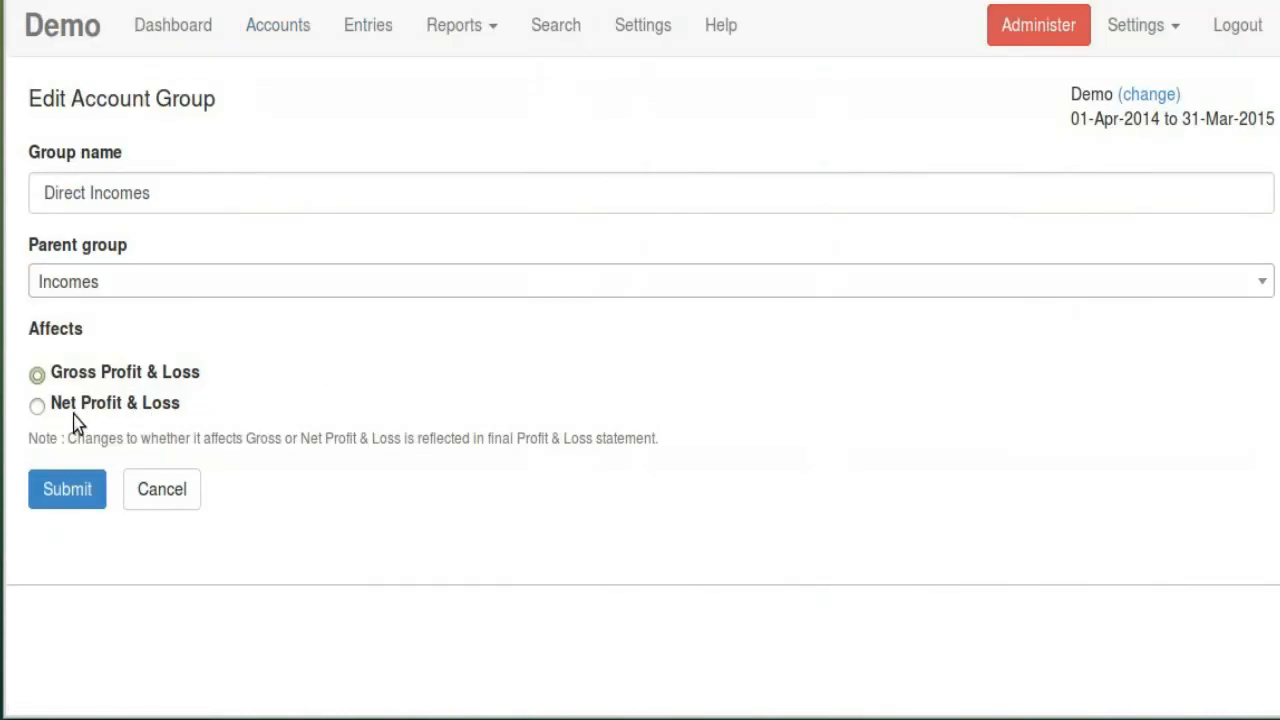
Save the Direct Incomes group and check its placement in the Profit & Loss statement
{"action": "left_click", "coordinate": [74, 499]}
{"action": "left_click", "coordinate": [461, 42]}
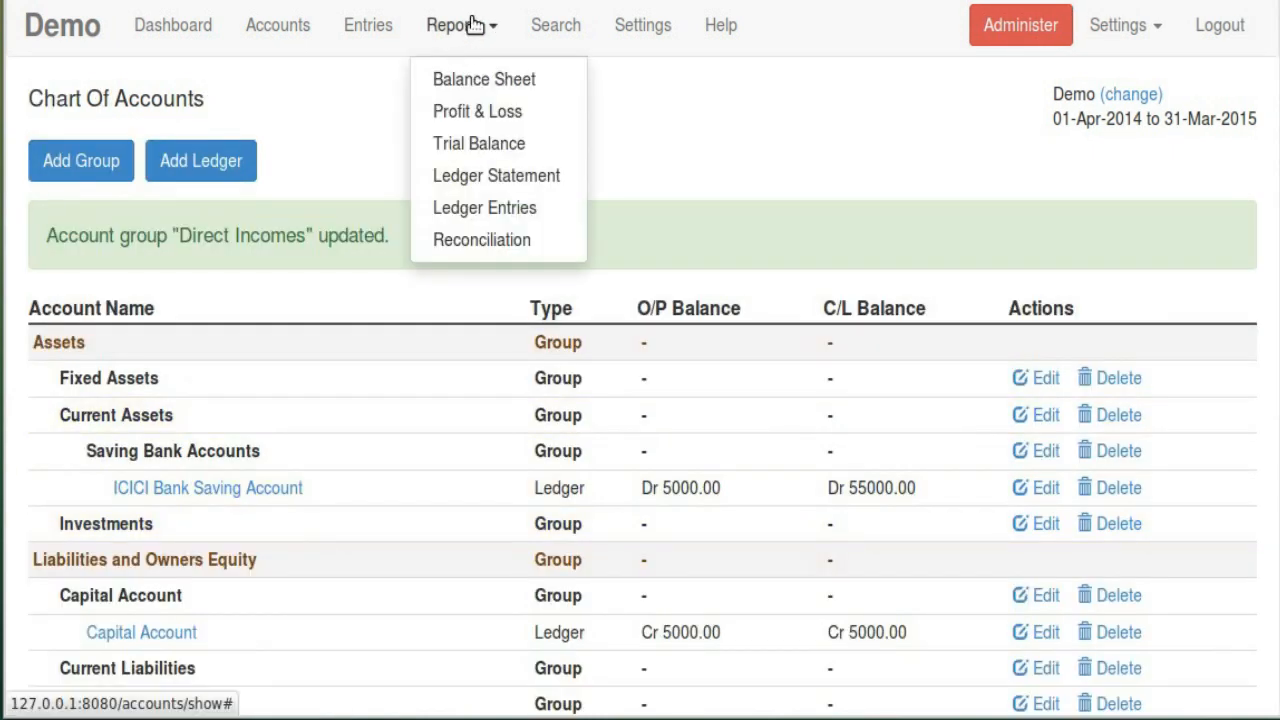
{"action": "left_click", "coordinate": [480, 110]}
{"action": "scroll", "coordinate": [512, 188], "scroll_direction": "down", "scroll_amount": 5}
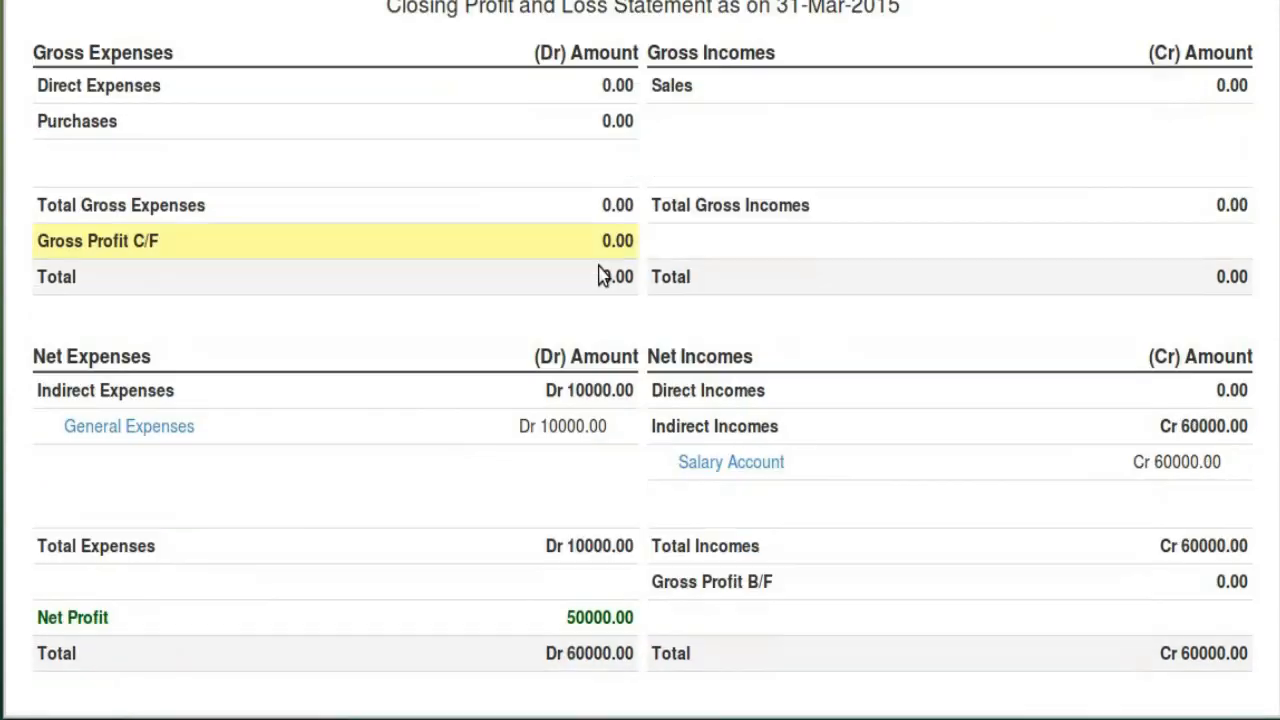
{"action": "left_click_drag", "start_coordinate": [652, 392], "coordinate": [777, 398]}
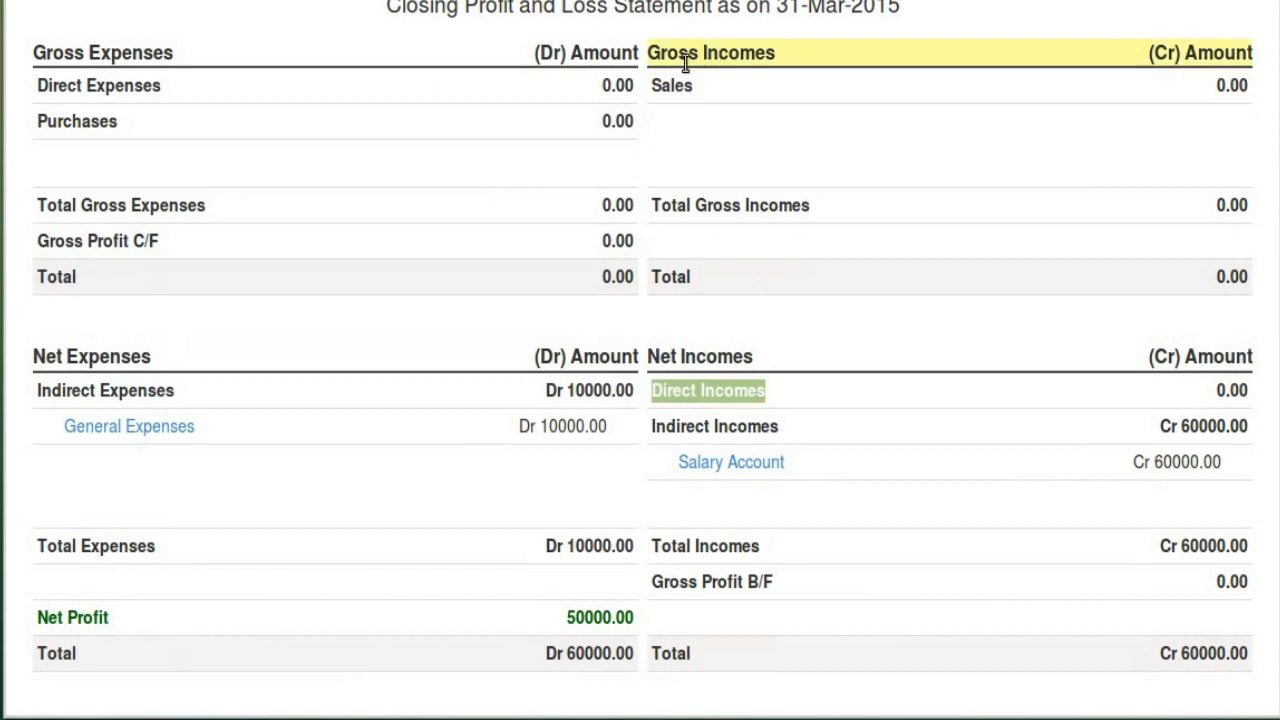
{"action": "left_click", "coordinate": [697, 388]}
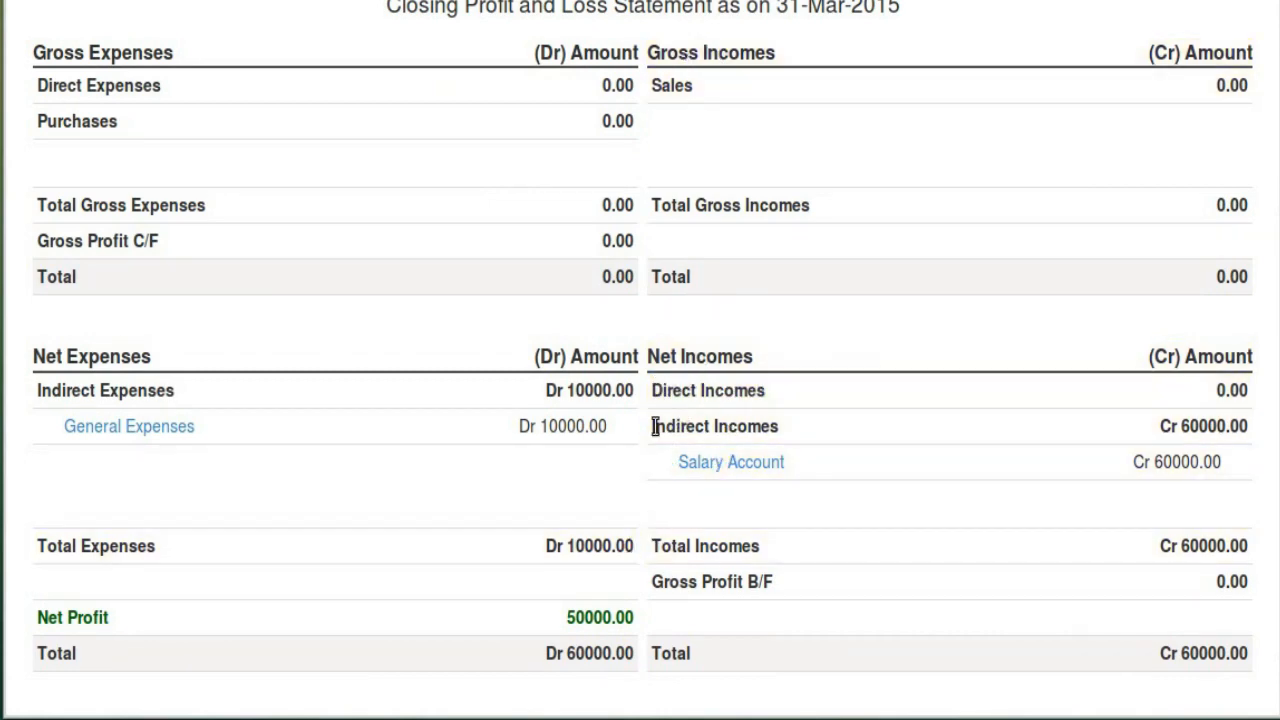
{"action": "scroll", "coordinate": [686, 283], "scroll_direction": "up", "scroll_amount": 5}
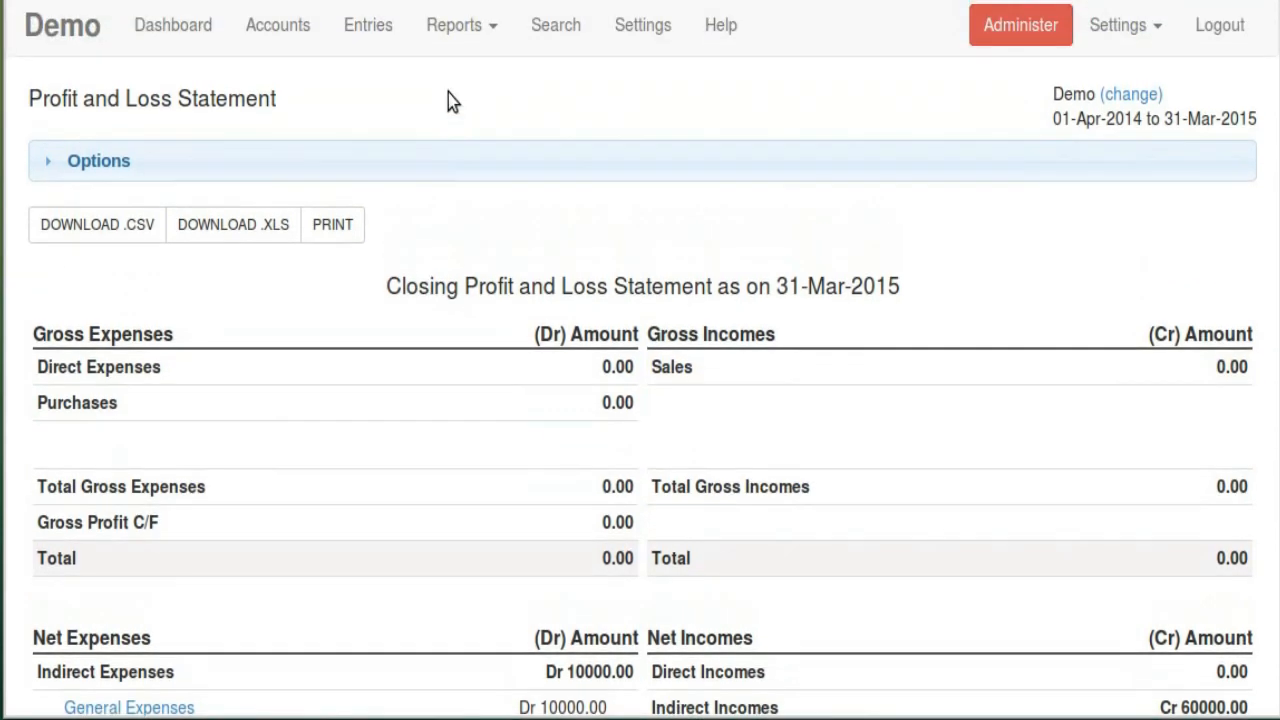
Set Direct Incomes to affect Gross Profit & Loss and save the group
{"action": "left_click", "coordinate": [256, 28]}
{"action": "scroll", "coordinate": [460, 286], "scroll_direction": "down", "scroll_amount": 6}
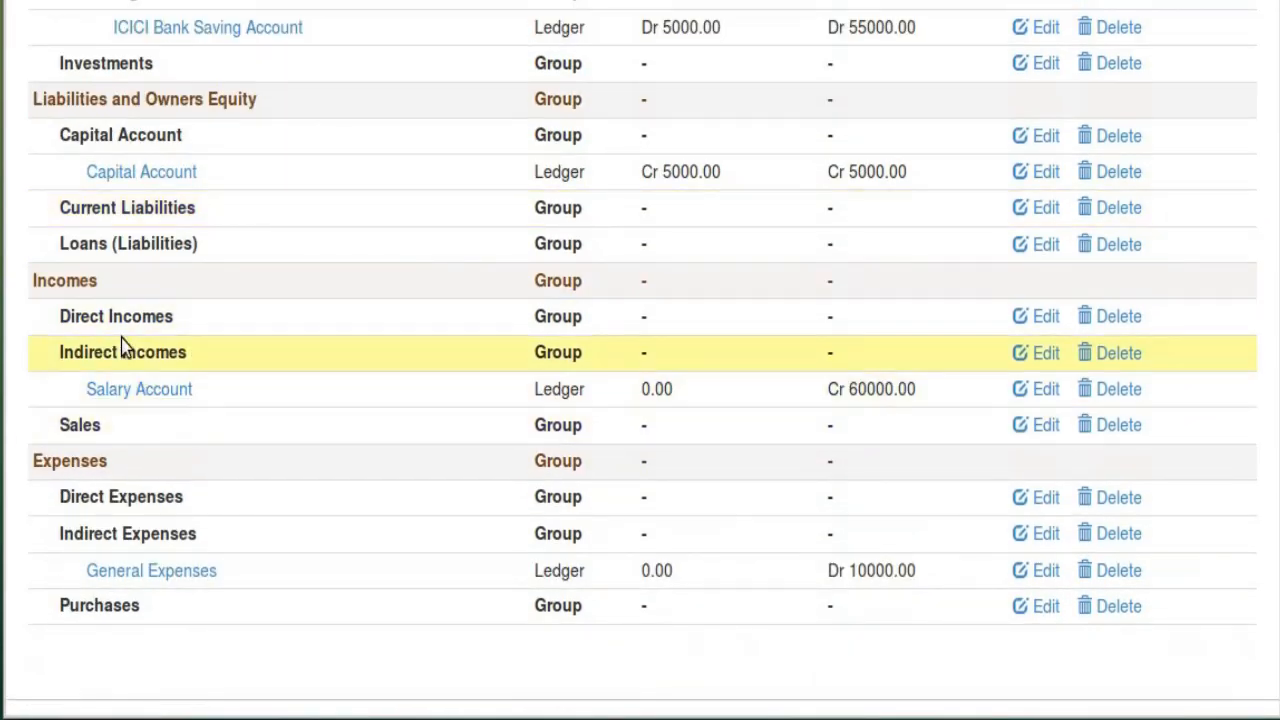
{"action": "left_click", "coordinate": [1040, 316]}
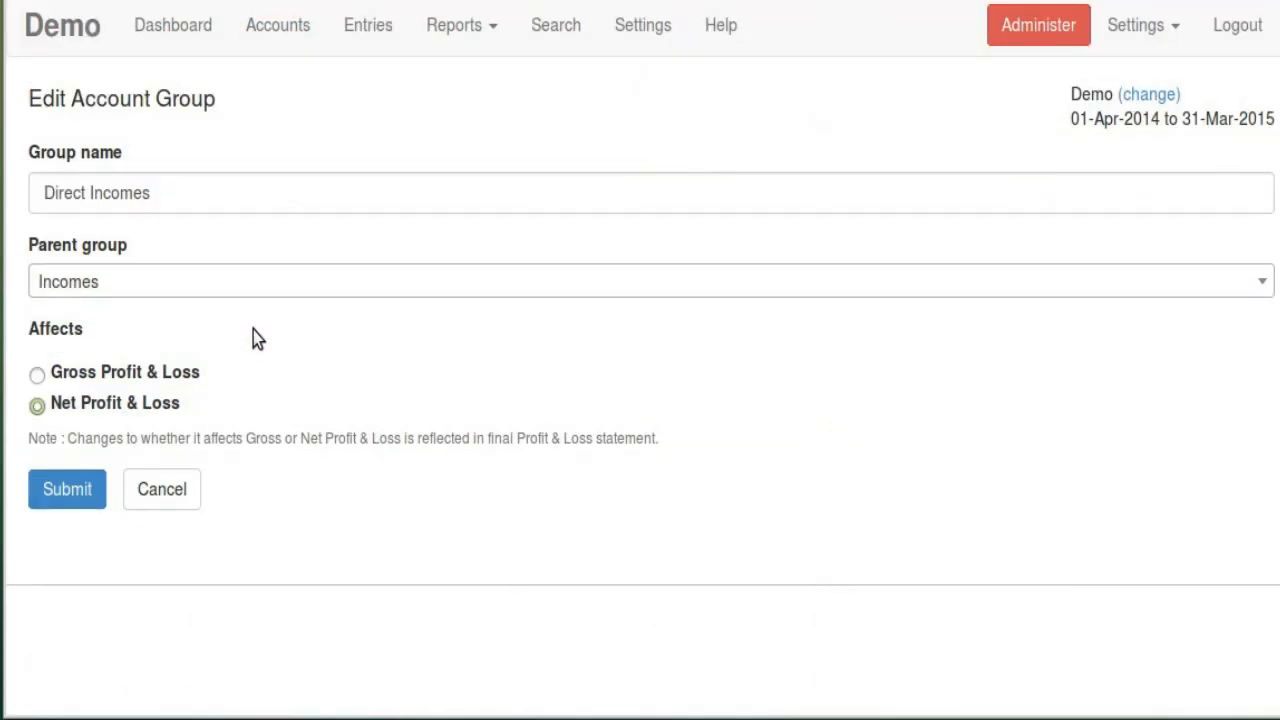
{"action": "left_click", "coordinate": [110, 373]}
{"action": "left_click", "coordinate": [77, 491]}
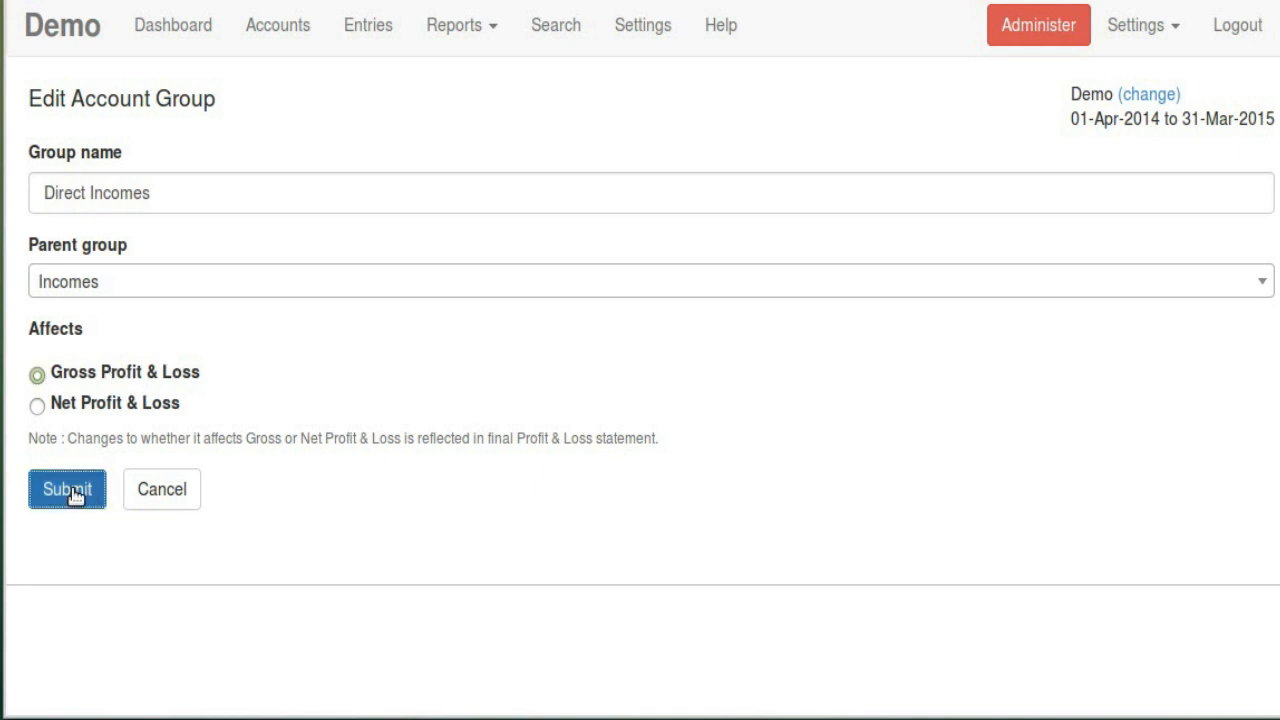
Confirm Direct Incomes now appears under Gross Incomes in Profit & Loss, then go back to Accounts
{"action": "left_click", "coordinate": [490, 28]}
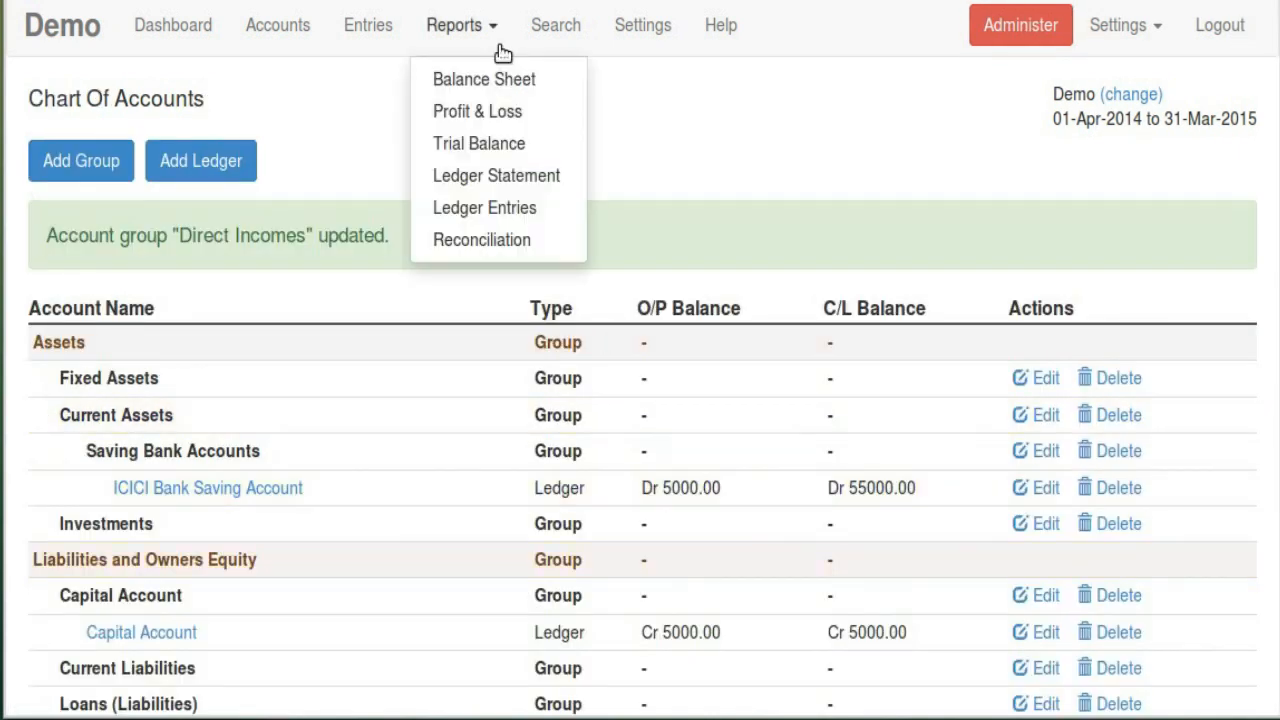
{"action": "left_click", "coordinate": [492, 120]}
{"action": "scroll", "coordinate": [492, 120], "scroll_direction": "down", "scroll_amount": 5}
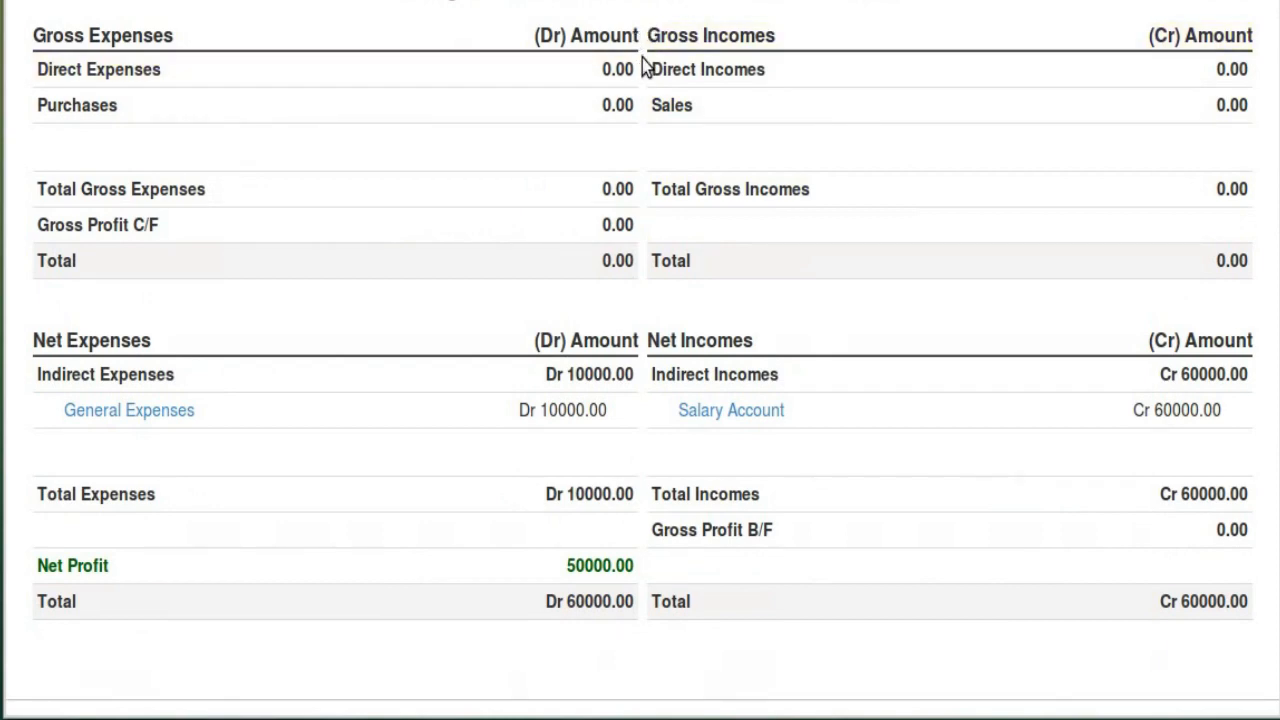
{"action": "left_click_drag", "start_coordinate": [646, 66], "coordinate": [778, 85]}
{"action": "left_click", "coordinate": [771, 191]}
{"action": "scroll", "coordinate": [449, 49], "scroll_direction": "up", "scroll_amount": 5}
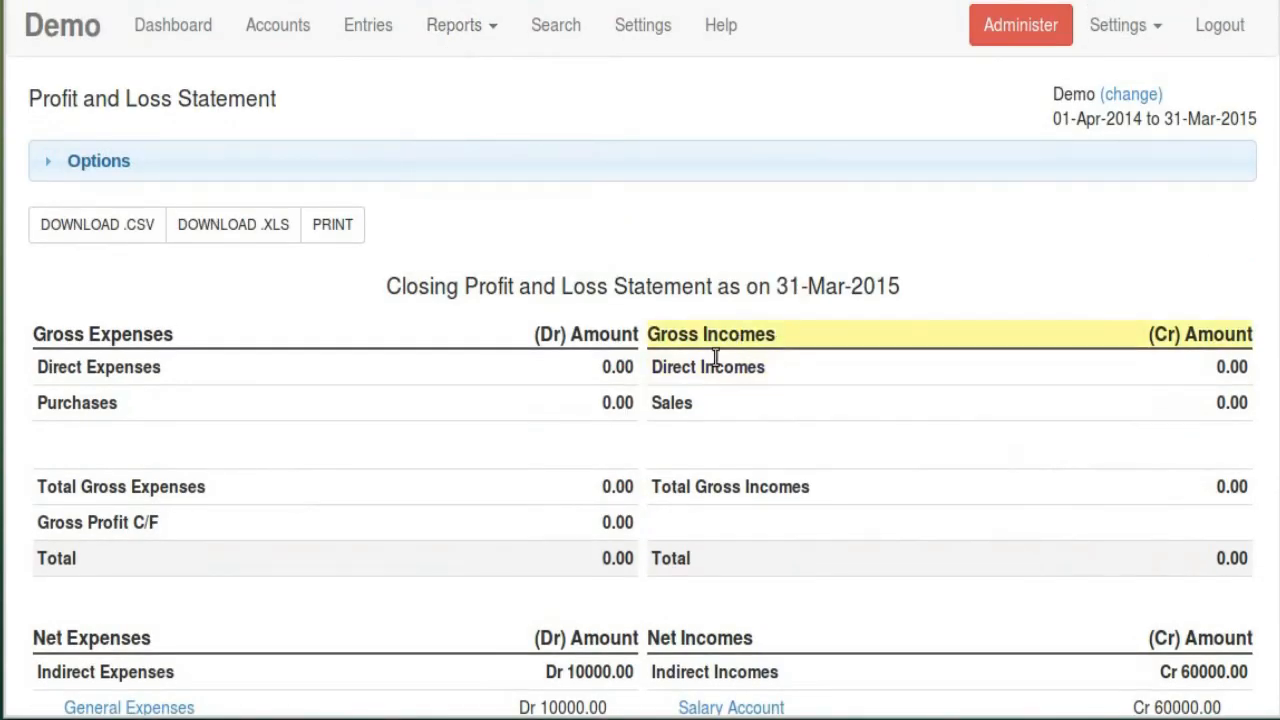
{"action": "scroll", "coordinate": [707, 365], "scroll_direction": "down", "scroll_amount": 1}
{"action": "scroll", "coordinate": [707, 365], "scroll_direction": "down", "scroll_amount": 1}
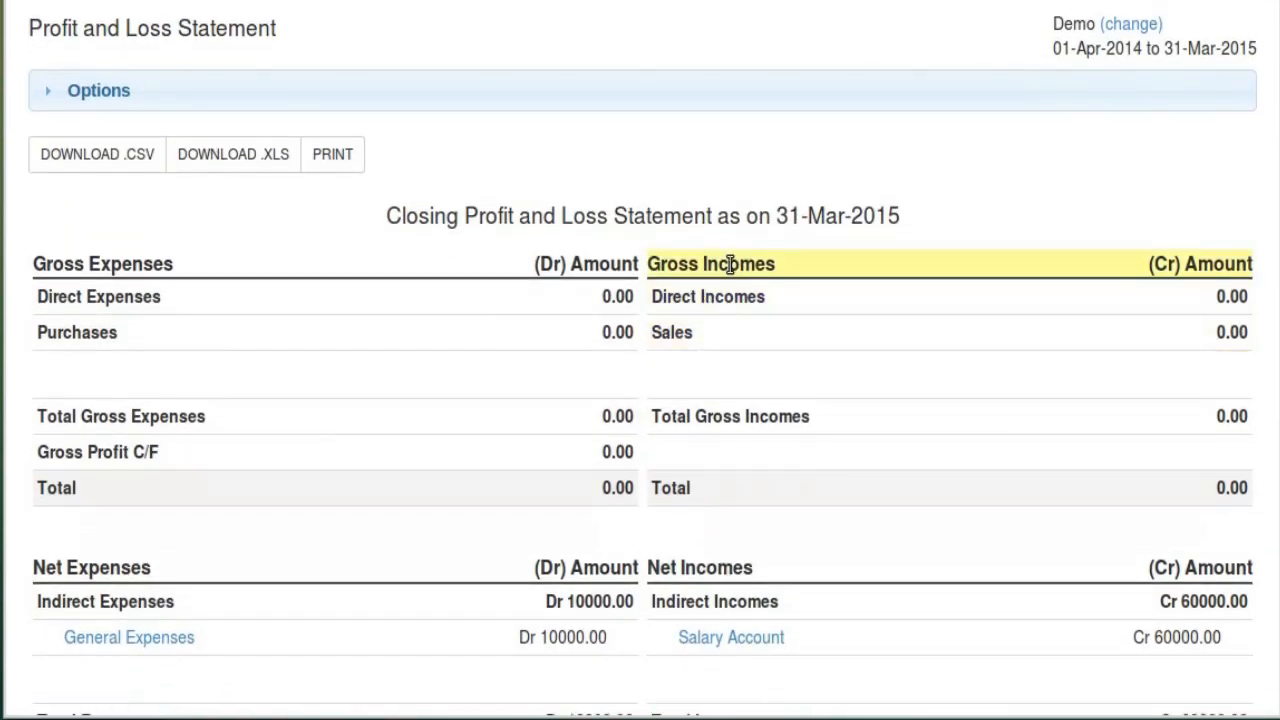
{"action": "scroll", "coordinate": [487, 366], "scroll_direction": "up", "scroll_amount": 1}
{"action": "left_click", "coordinate": [288, 38]}
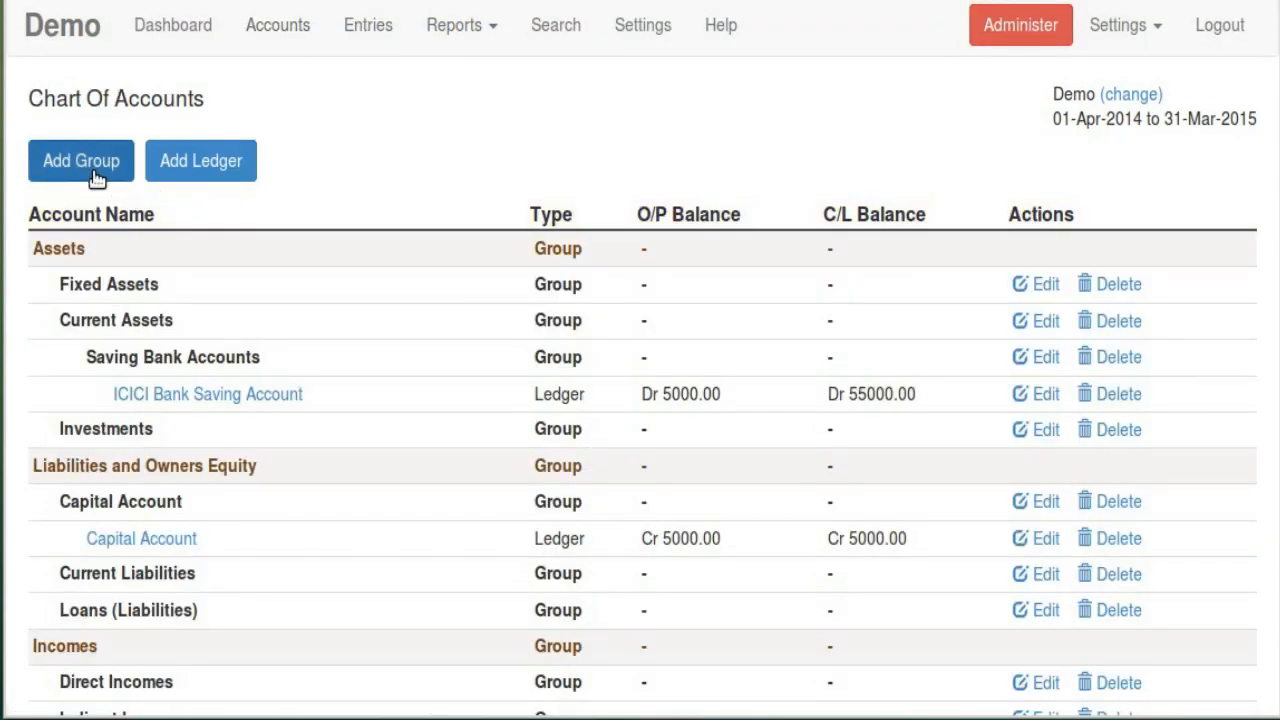
{"action": "left_click", "coordinate": [97, 177]}
{"action": "left_click", "coordinate": [104, 193]}
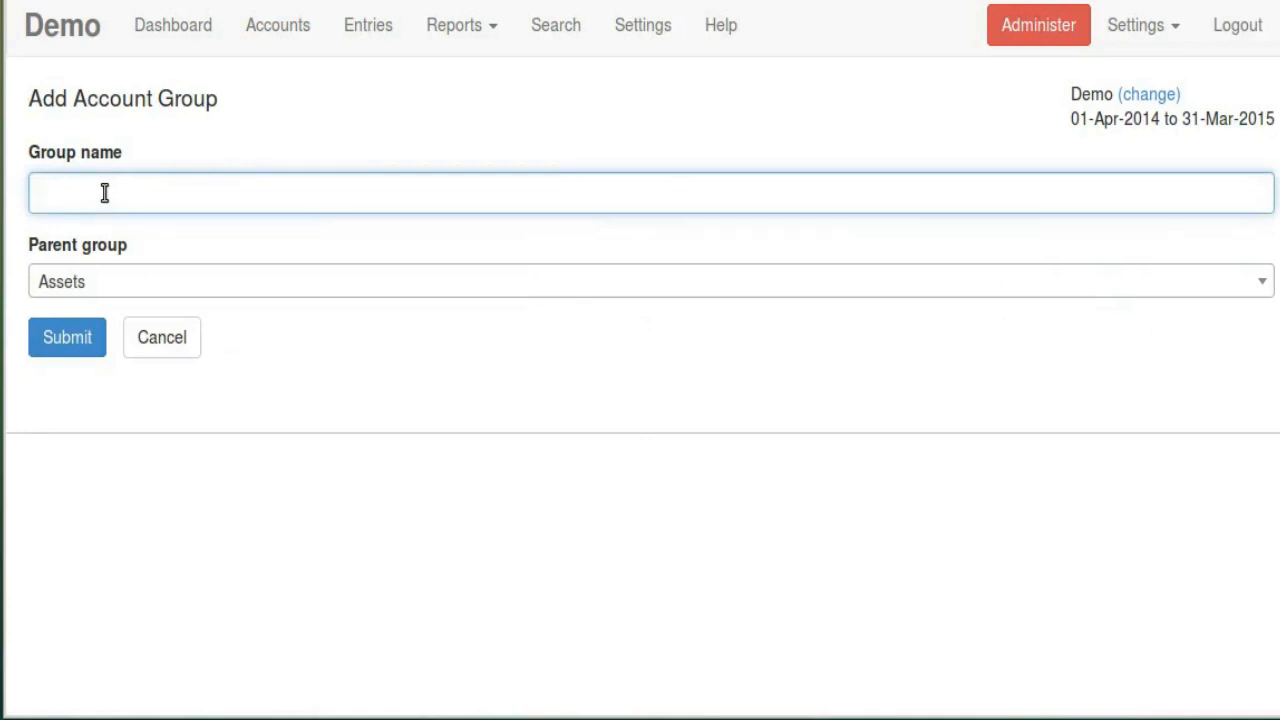
{"action": "left_click", "coordinate": [106, 197]}
{"action": "type", "text": "Test"}
{"action": "left_click", "coordinate": [460, 405]}
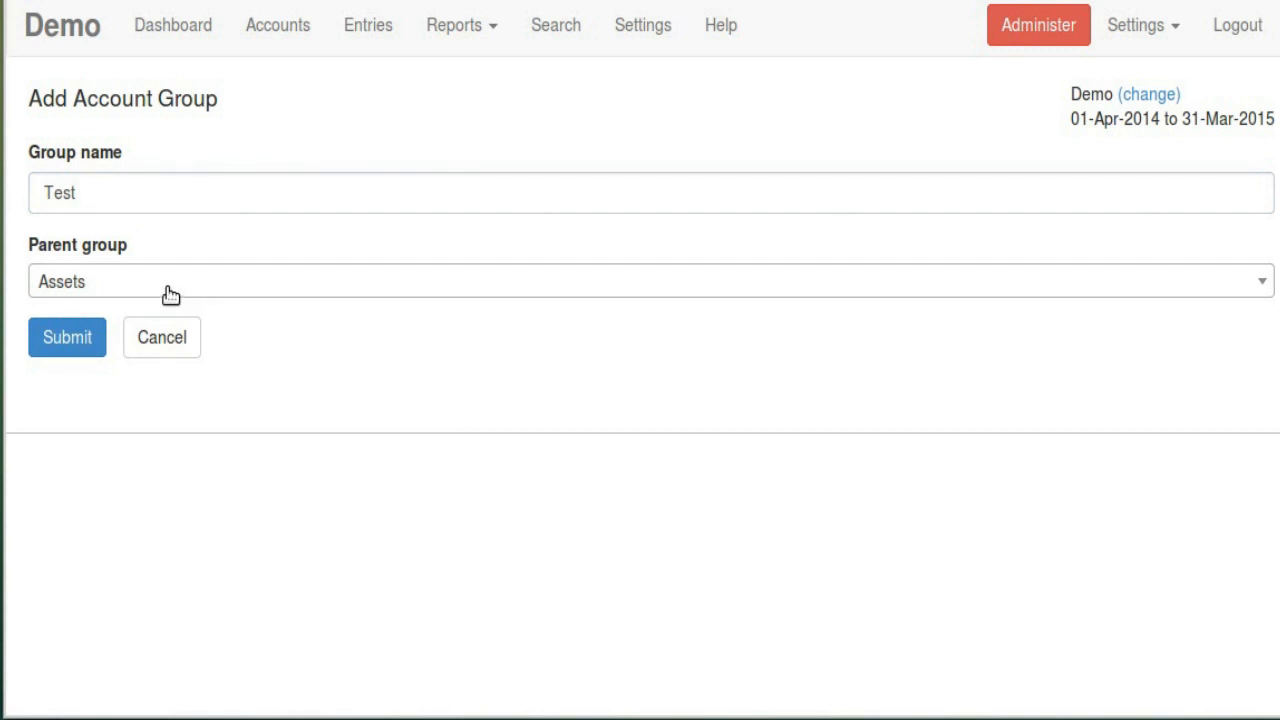
{"action": "left_click", "coordinate": [170, 294]}
{"action": "scroll", "coordinate": [263, 394], "scroll_direction": "down", "scroll_amount": 5}
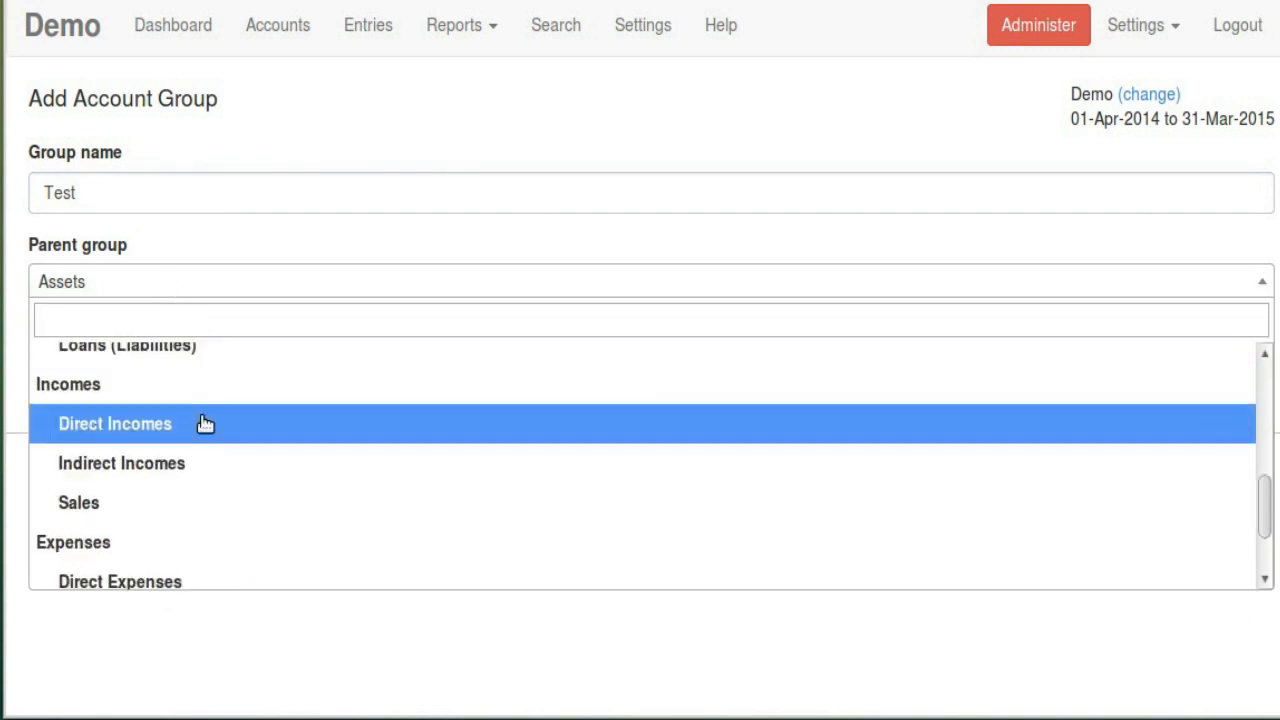
{"action": "left_click", "coordinate": [203, 384]}
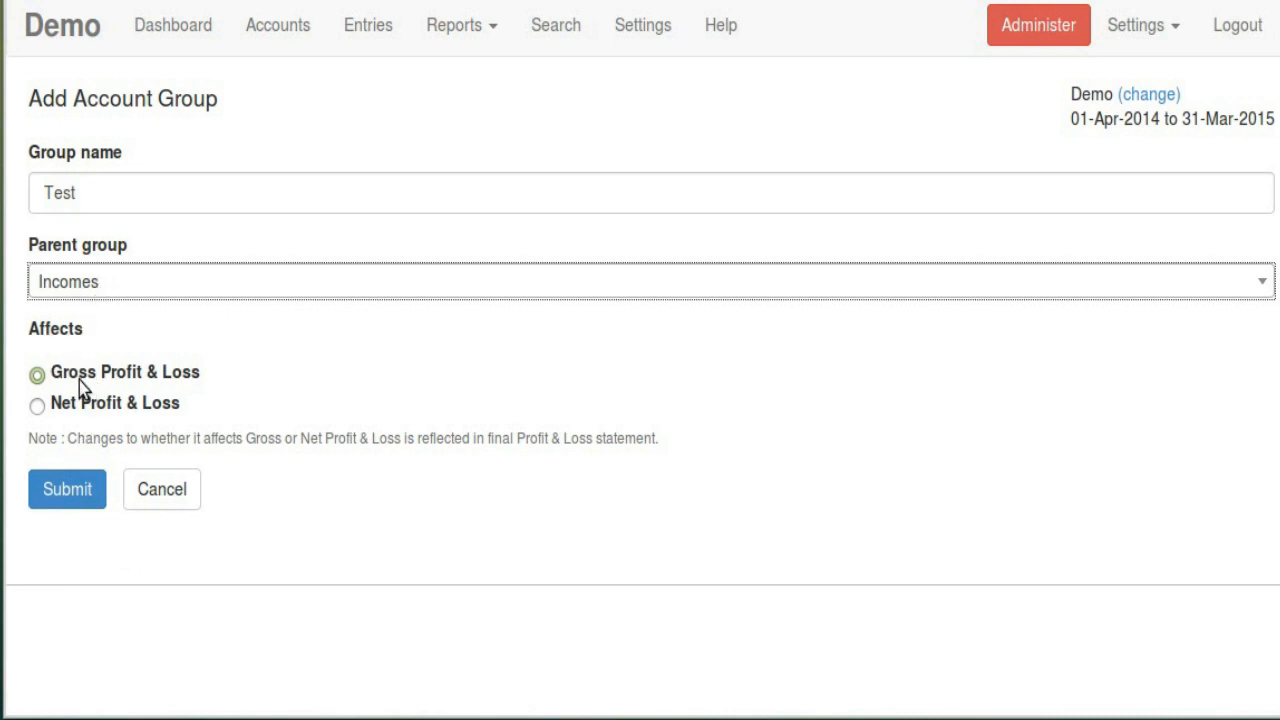
{"action": "left_click", "coordinate": [147, 295]}
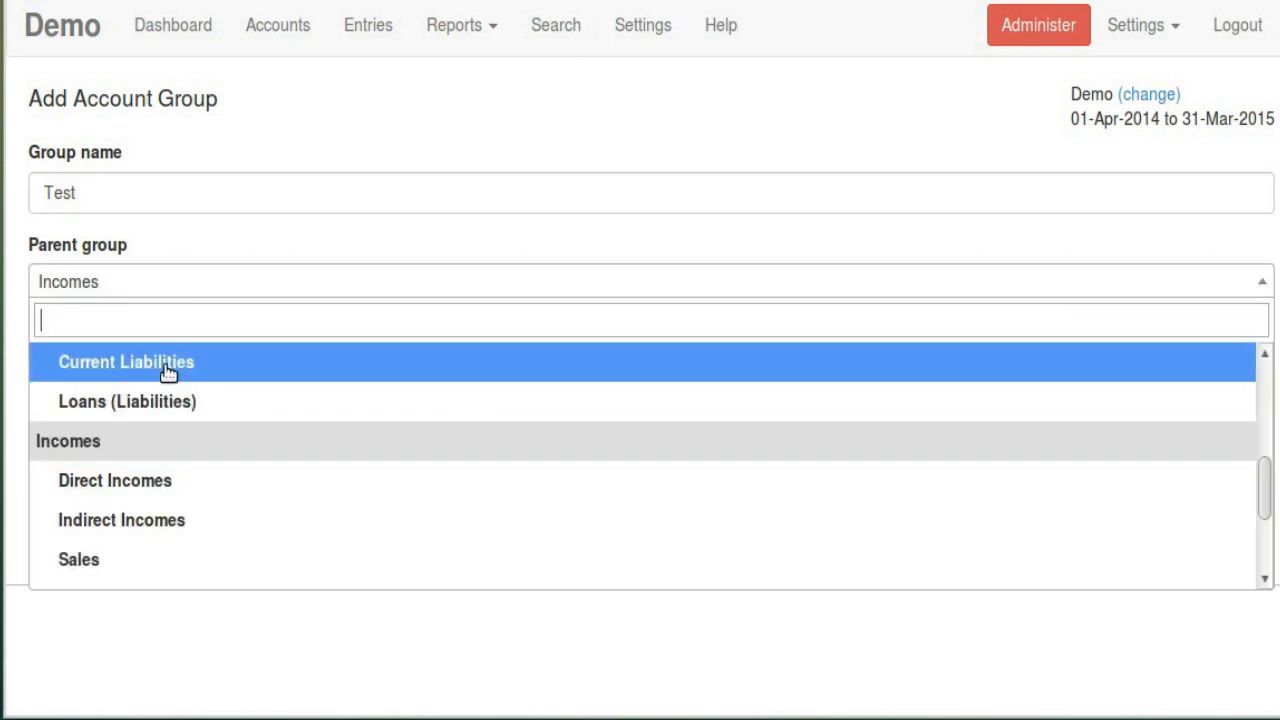
{"action": "left_click", "coordinate": [180, 489]}
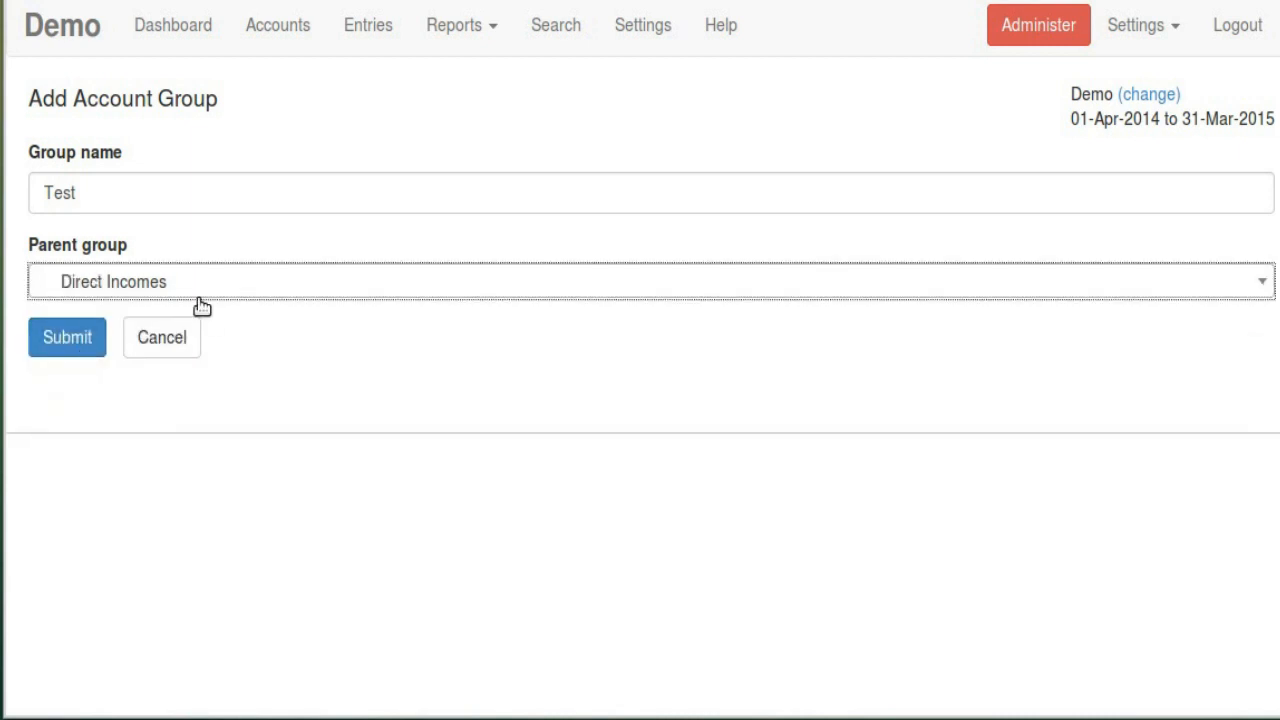
{"action": "left_click", "coordinate": [192, 290]}
{"action": "left_click", "coordinate": [148, 401]}
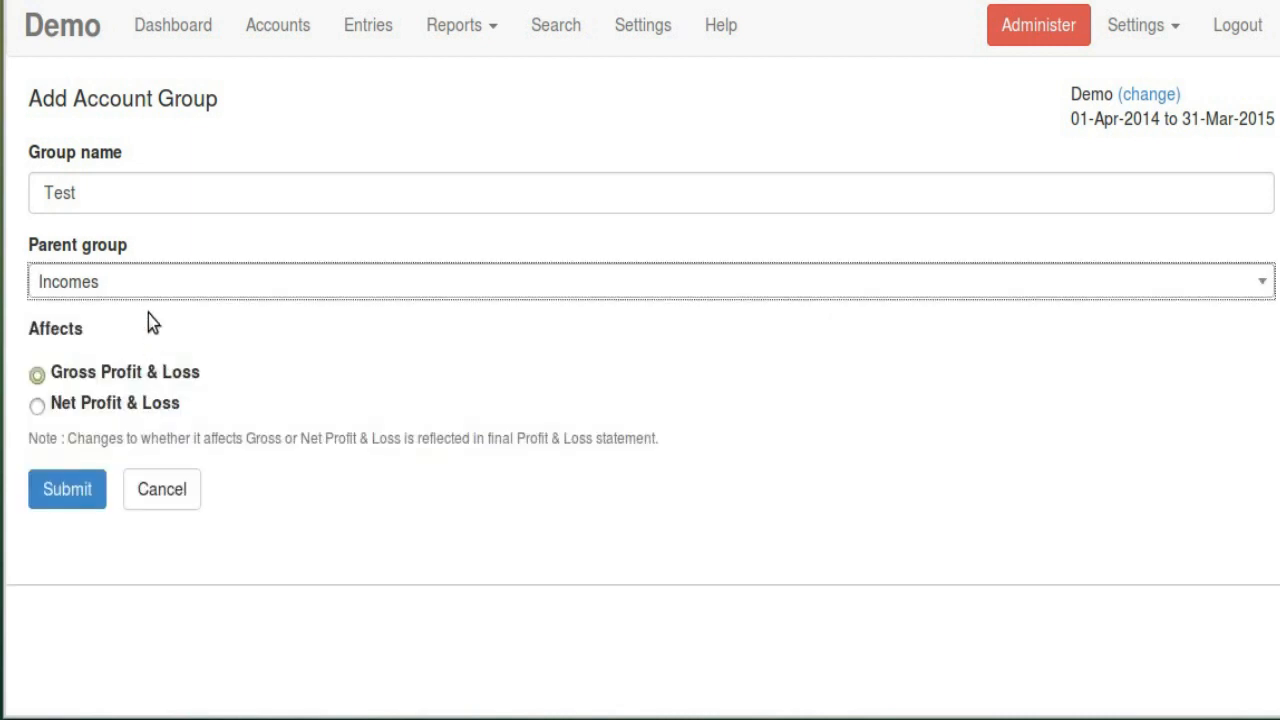
{"action": "left_click", "coordinate": [140, 287]}
{"action": "scroll", "coordinate": [147, 470], "scroll_direction": "down", "scroll_amount": 3}
{"action": "left_click", "coordinate": [145, 470]}
{"action": "left_click", "coordinate": [171, 489]}
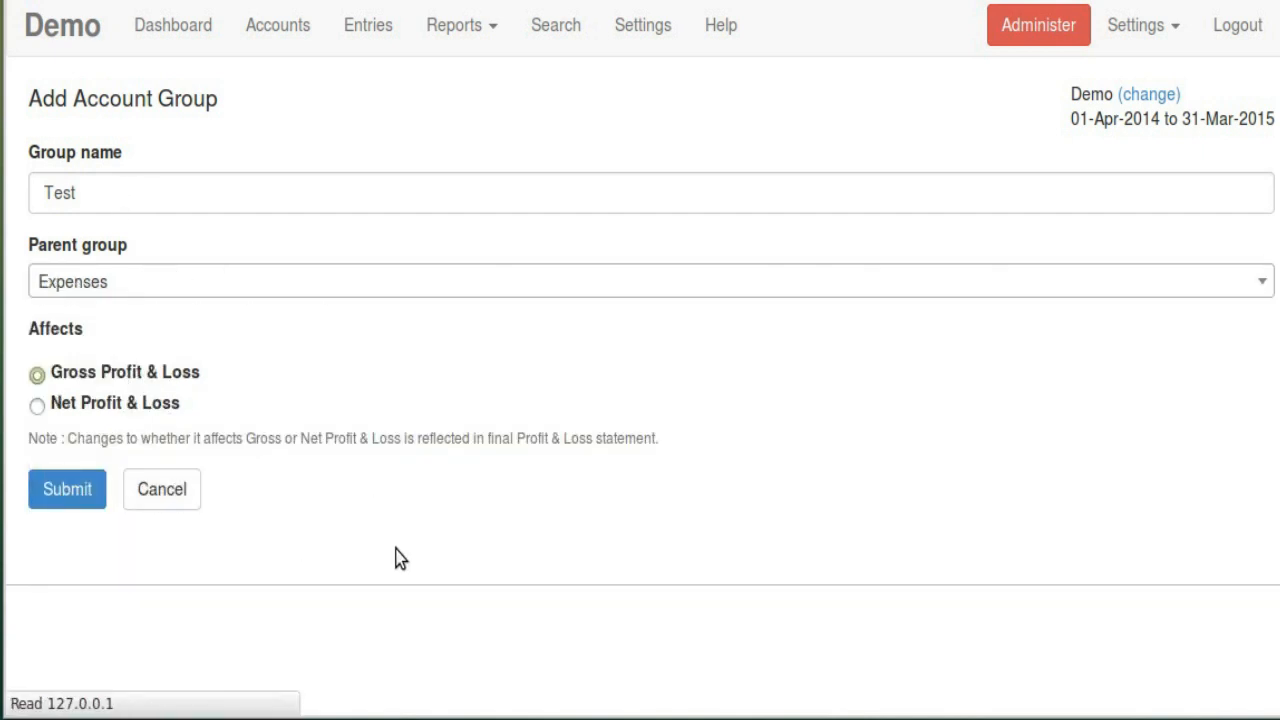
{"action": "scroll", "coordinate": [414, 323], "scroll_direction": "down", "scroll_amount": 3}
{"action": "scroll", "coordinate": [417, 333], "scroll_direction": "down", "scroll_amount": 2}
{"action": "scroll", "coordinate": [437, 526], "scroll_direction": "up", "scroll_amount": 5}
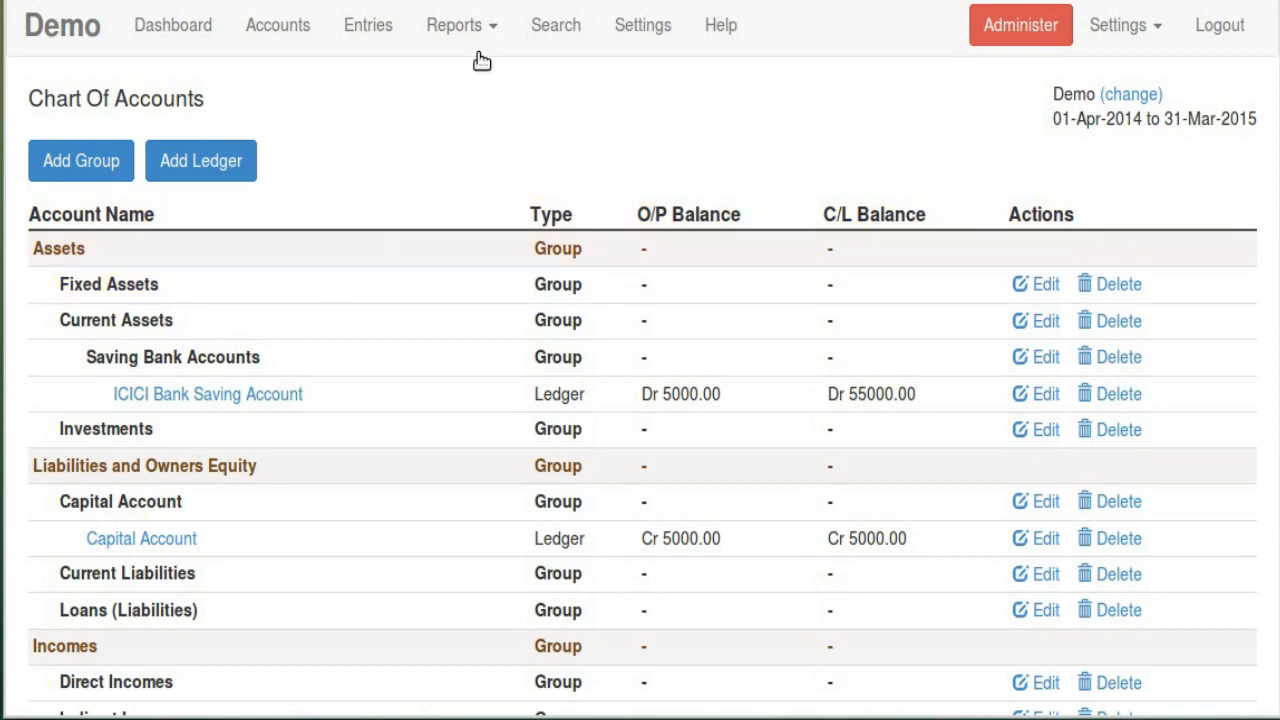
Check the Net Profit line on the Profit & Loss statement
{"action": "left_click", "coordinate": [462, 25]}
{"action": "left_click", "coordinate": [488, 122]}
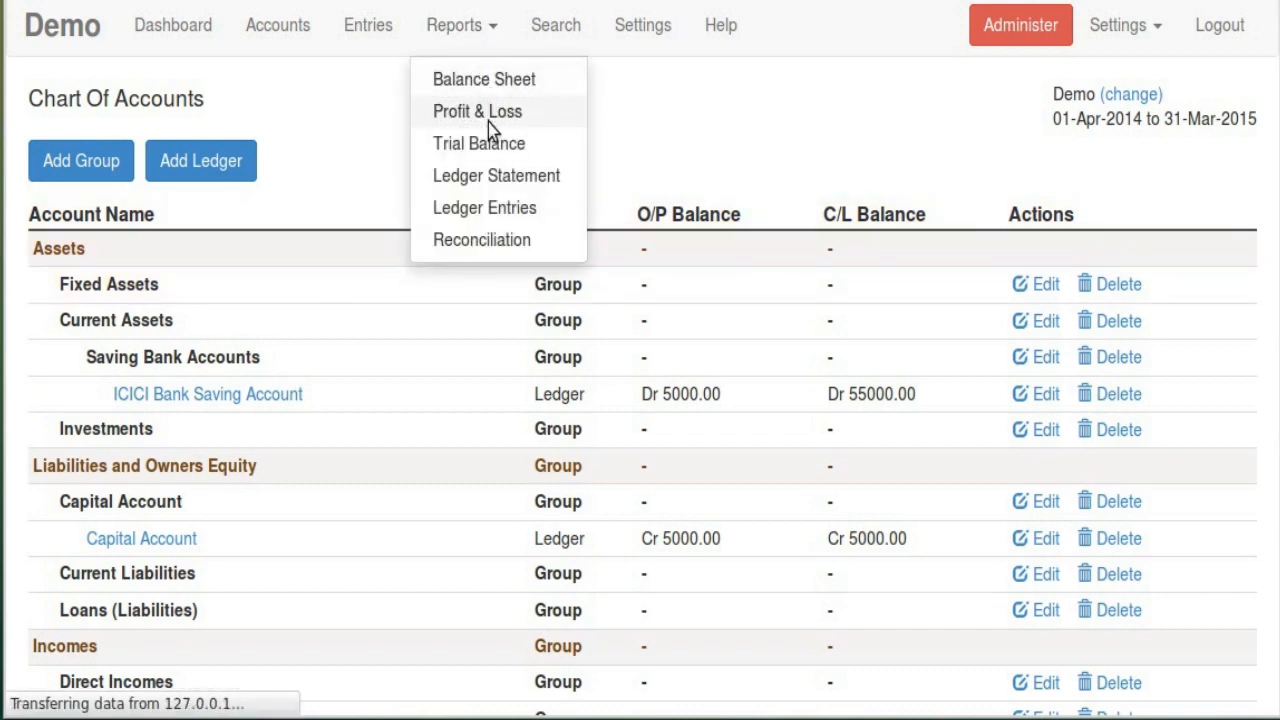
{"action": "scroll", "coordinate": [785, 450], "scroll_direction": "down", "scroll_amount": 2}
{"action": "scroll", "coordinate": [760, 423], "scroll_direction": "down", "scroll_amount": 1}
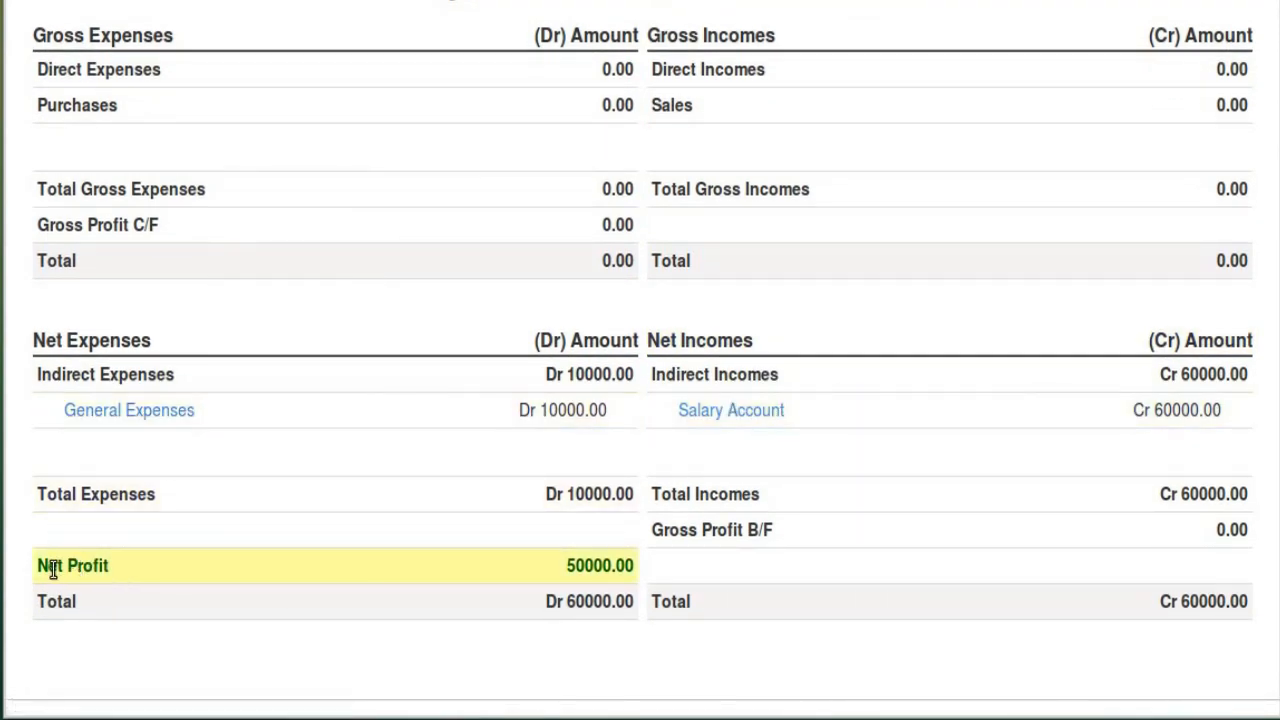
{"action": "left_click_drag", "start_coordinate": [44, 566], "coordinate": [408, 590]}
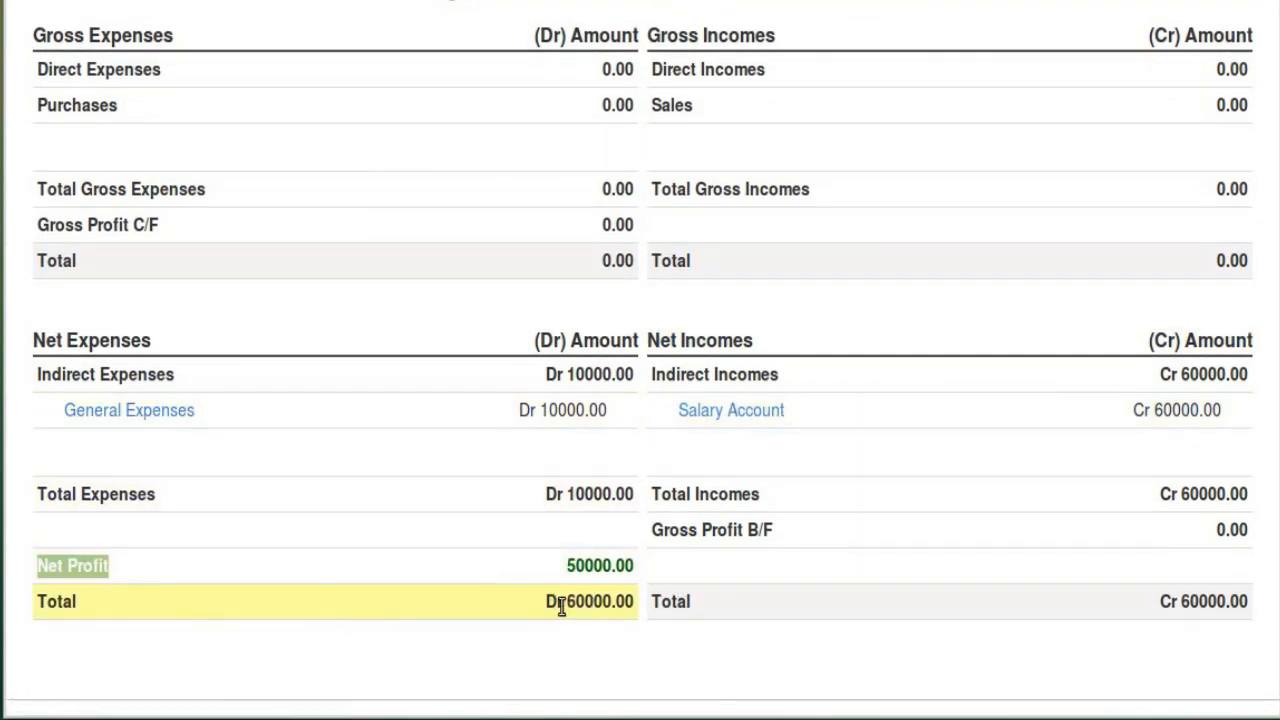
{"action": "left_click", "coordinate": [396, 572]}
{"action": "left_click_drag", "start_coordinate": [97, 570], "coordinate": [40, 570]}
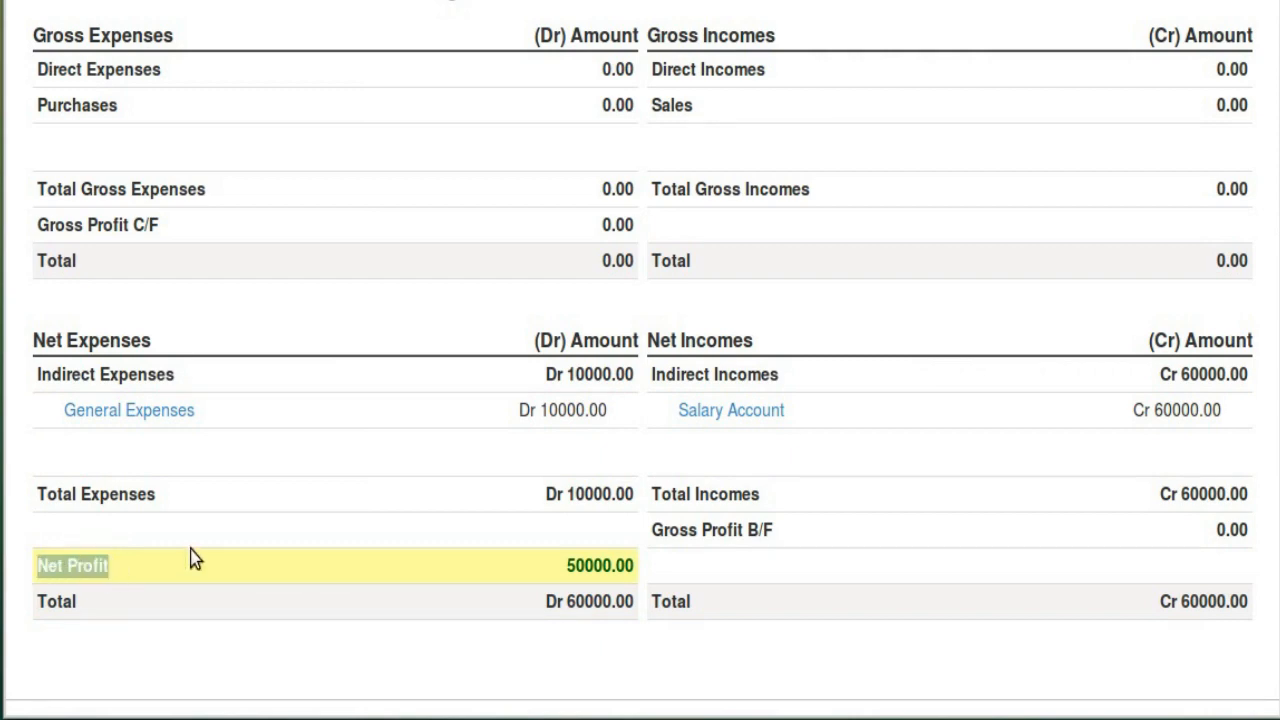
{"action": "scroll", "coordinate": [408, 423], "scroll_direction": "up", "scroll_amount": 3}
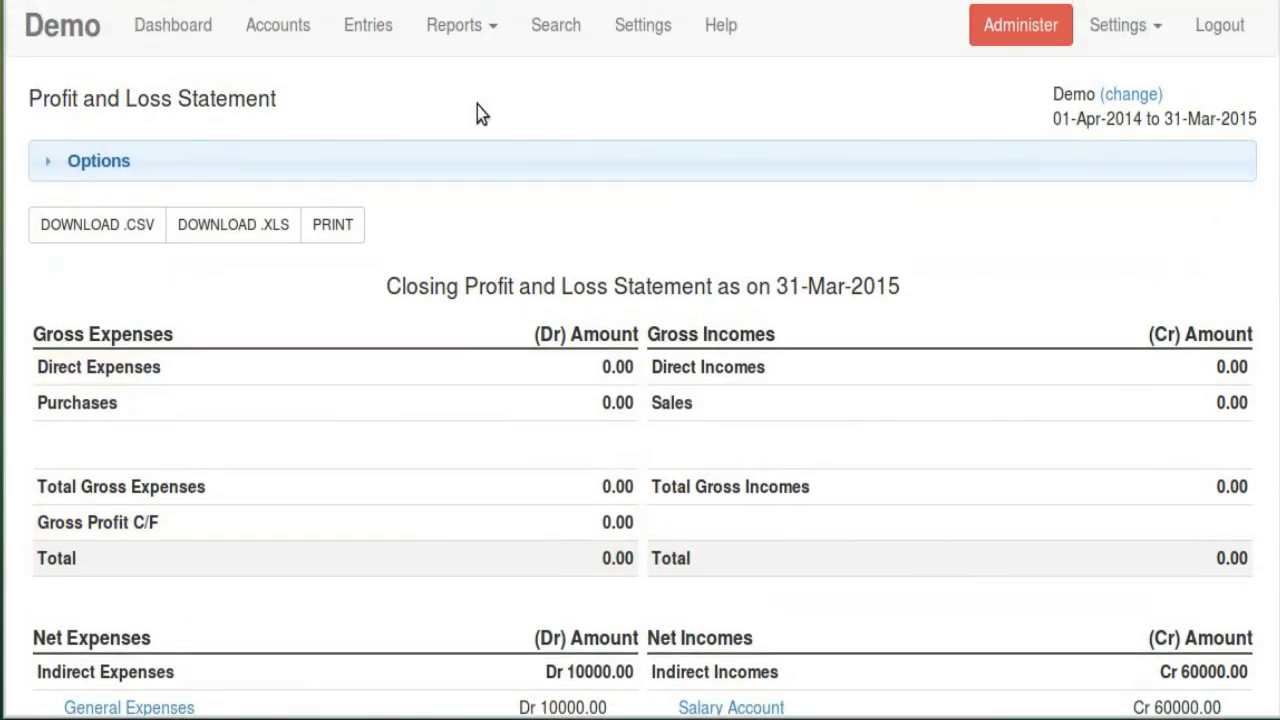
Compare the Balance Sheet's 50000 net profit line and matching 55000 totals
{"action": "left_click", "coordinate": [470, 24]}
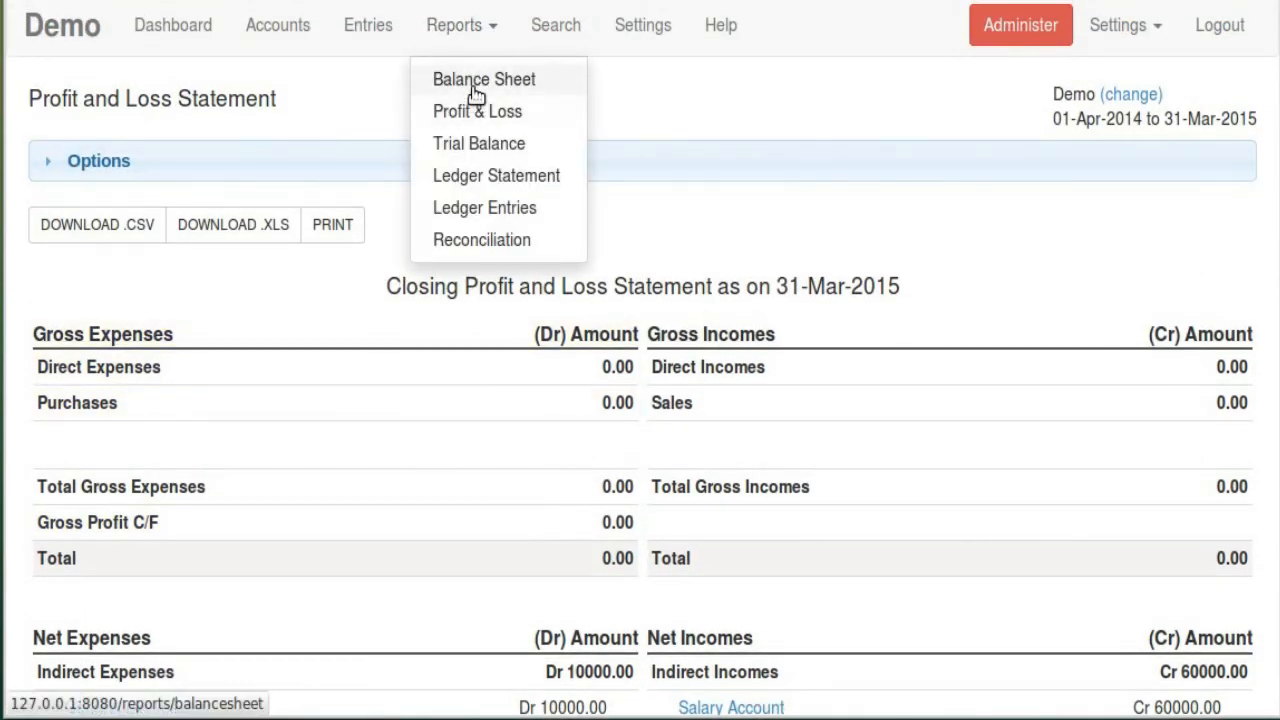
{"action": "left_click", "coordinate": [476, 86]}
{"action": "scroll", "coordinate": [594, 280], "scroll_direction": "down", "scroll_amount": 2}
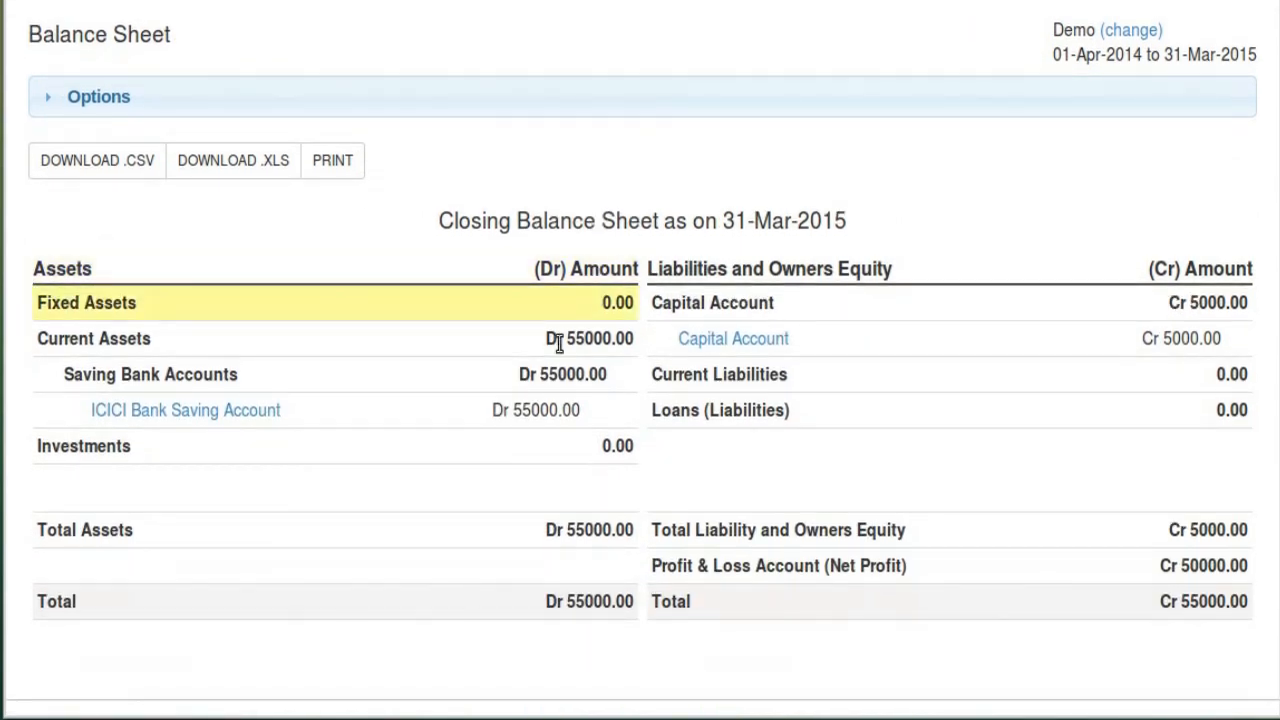
{"action": "left_click_drag", "start_coordinate": [655, 565], "coordinate": [889, 565]}
{"action": "left_click", "coordinate": [681, 565]}
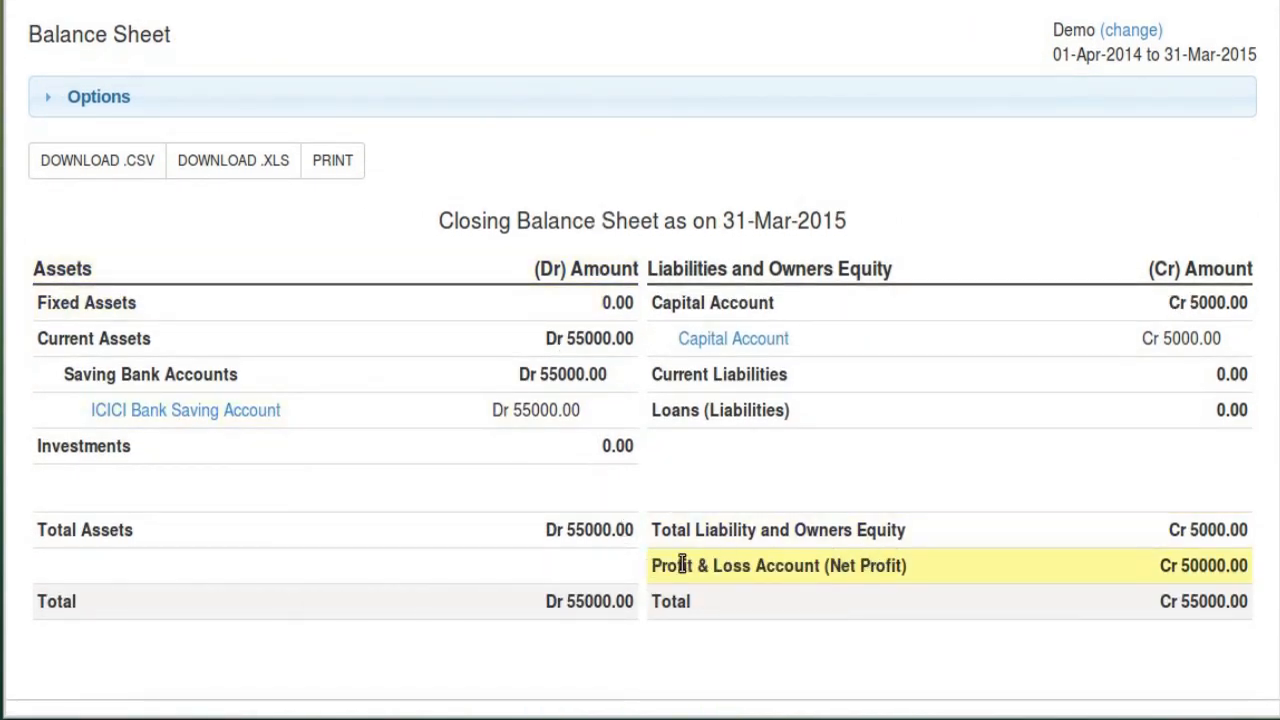
{"action": "left_click_drag", "start_coordinate": [653, 565], "coordinate": [948, 566]}
{"action": "left_click", "coordinate": [893, 588]}
{"action": "left_click_drag", "start_coordinate": [832, 568], "coordinate": [910, 567]}
{"action": "double_click", "coordinate": [1195, 567]}
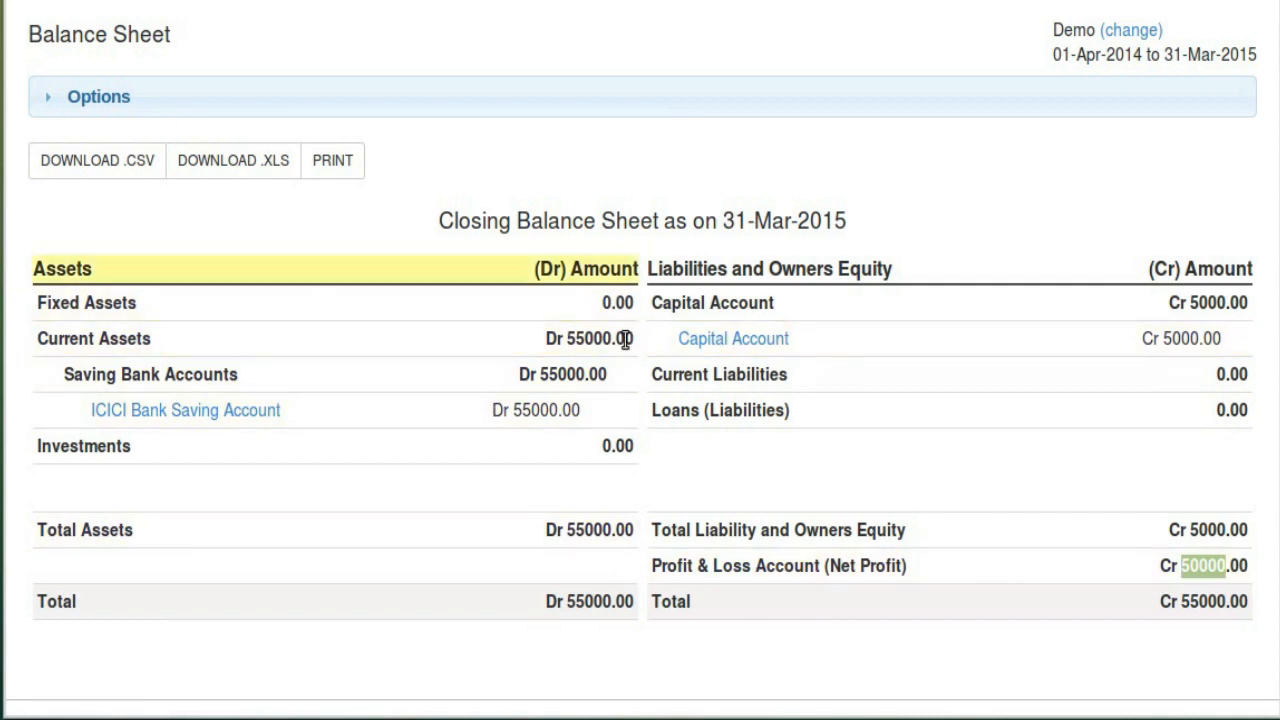
{"action": "double_click", "coordinate": [588, 601]}
{"action": "left_click", "coordinate": [1192, 600]}
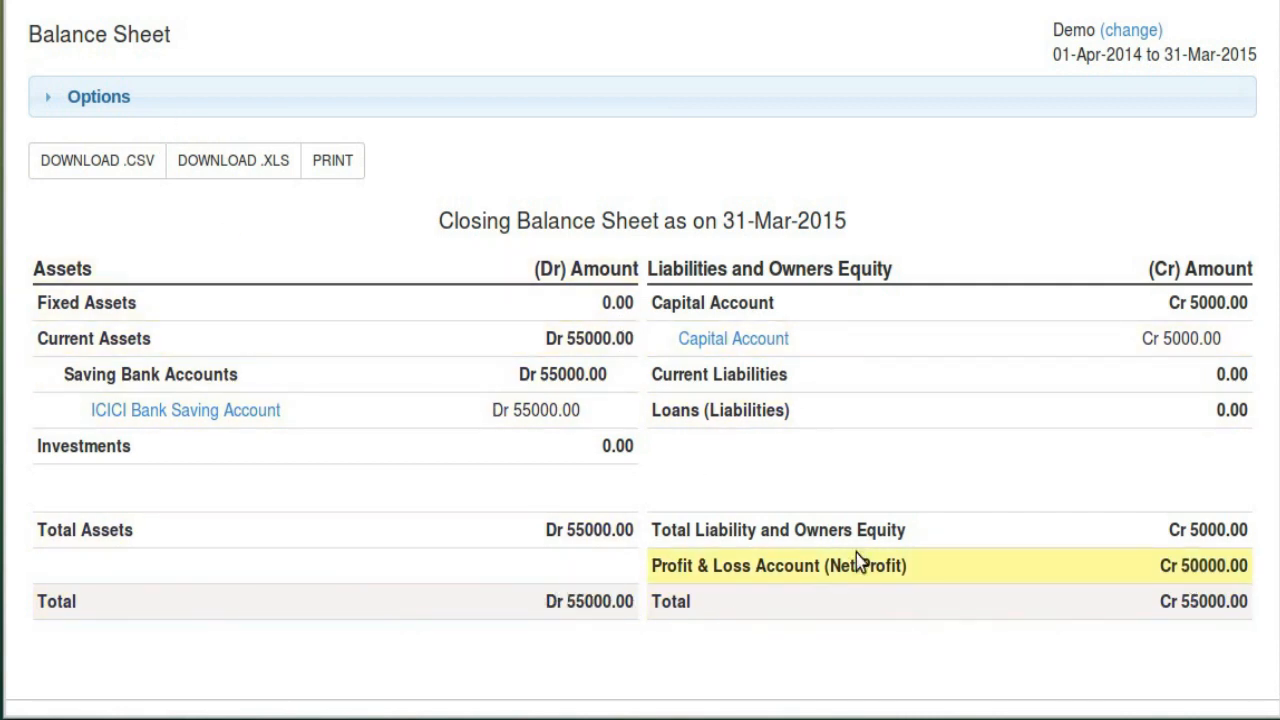
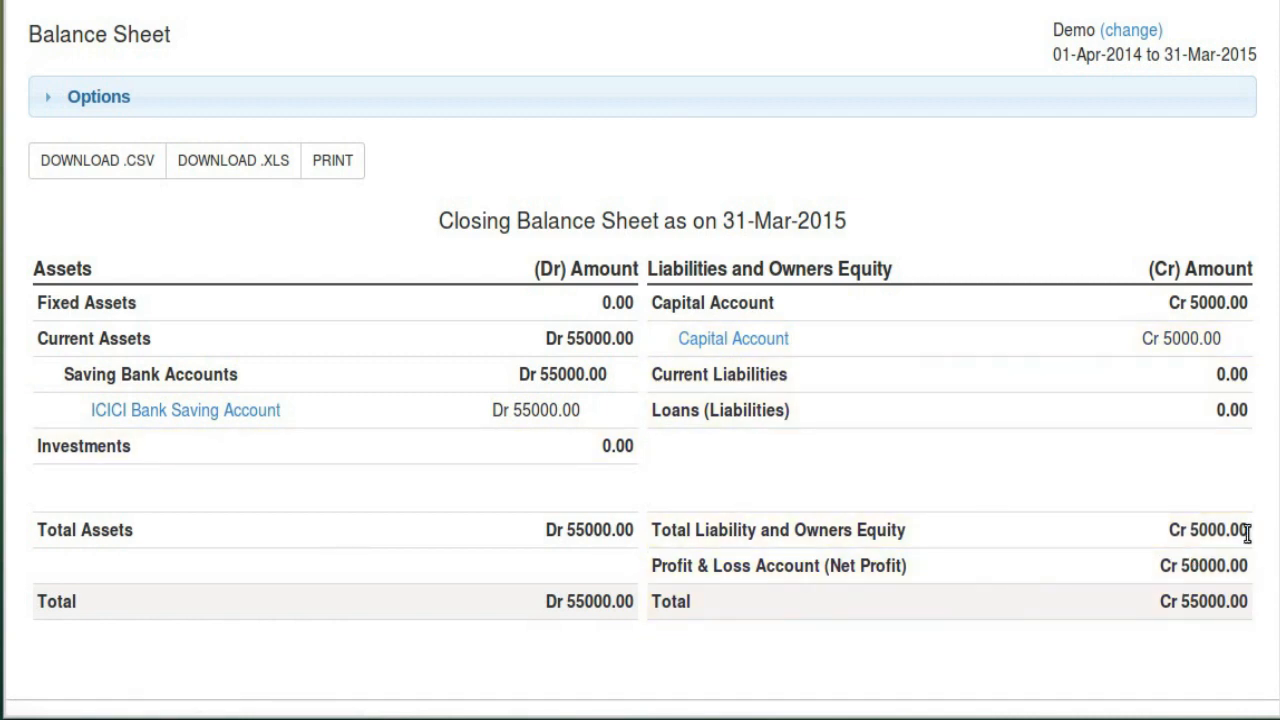
Highlight the 50000 Net Profit figure on the Balance Sheet
{"action": "double_click", "coordinate": [1211, 568]}
{"action": "left_click", "coordinate": [914, 566]}
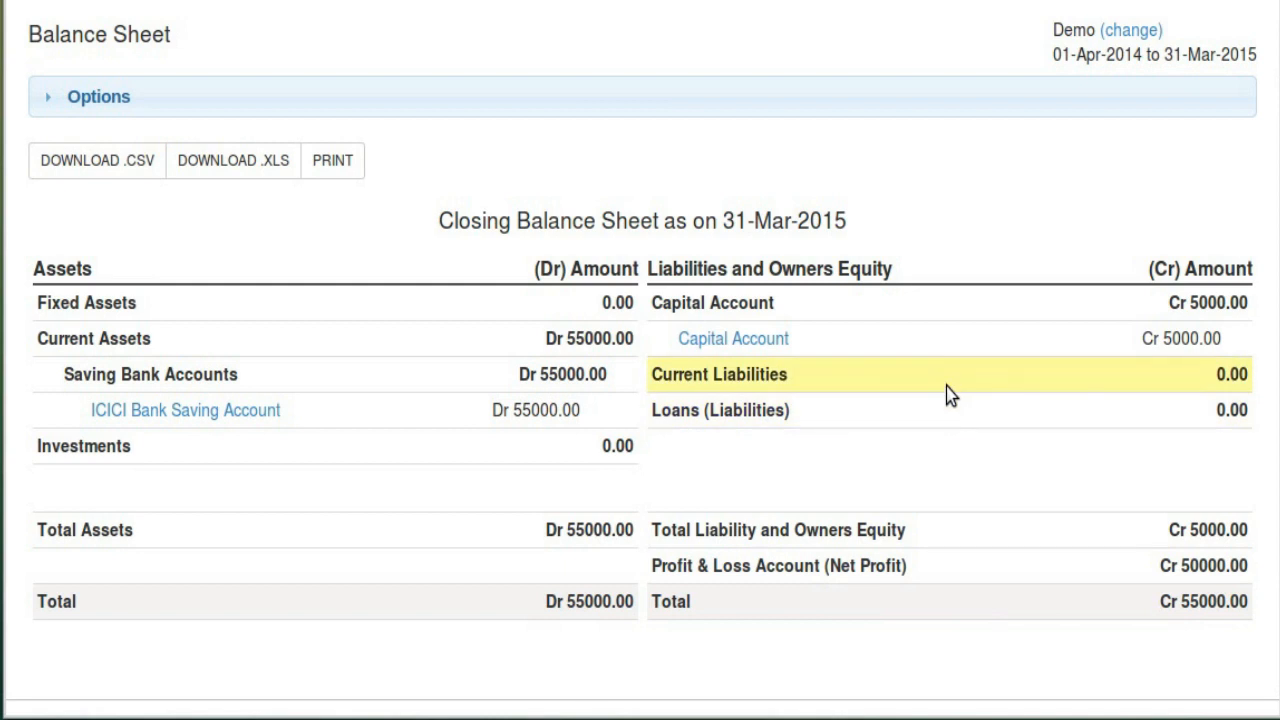
{"action": "scroll", "coordinate": [858, 424], "scroll_direction": "up", "scroll_amount": 1}
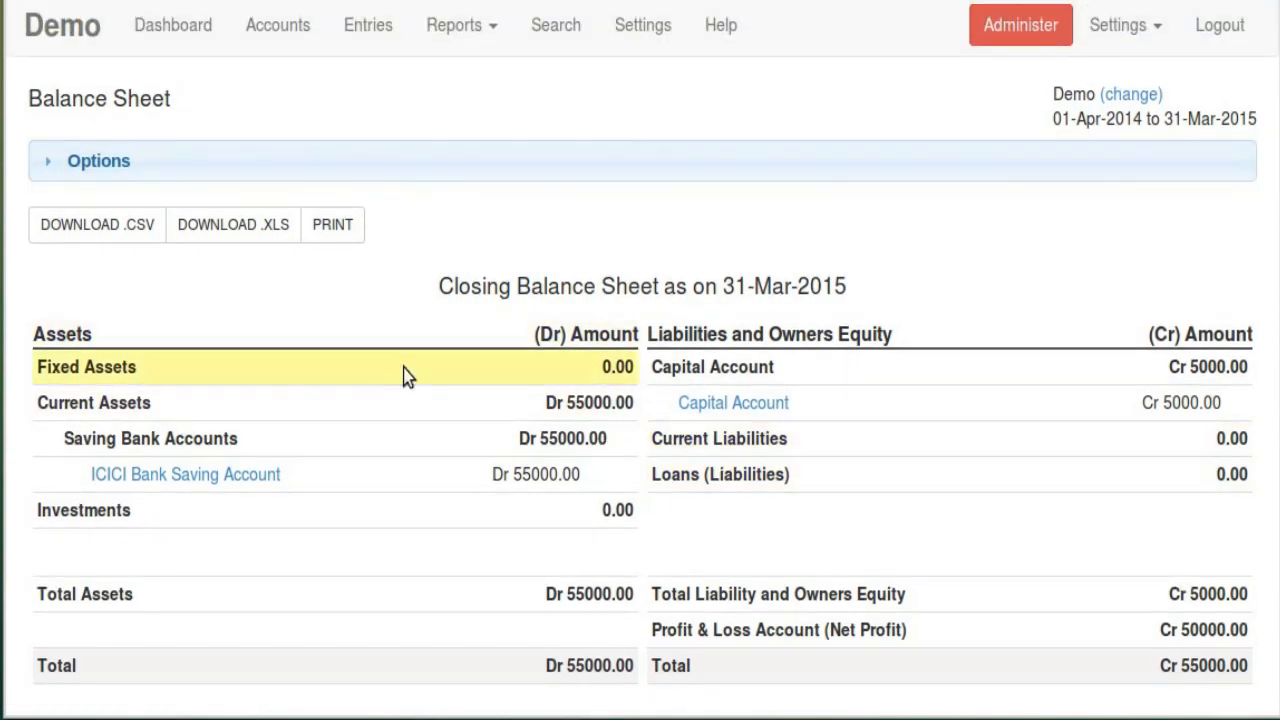
Show the Opening Balance Sheet as on 01-Apr-2014 (Dr 5000.00 / Cr 5000.00), then untick the option
{"action": "left_click", "coordinate": [339, 178]}
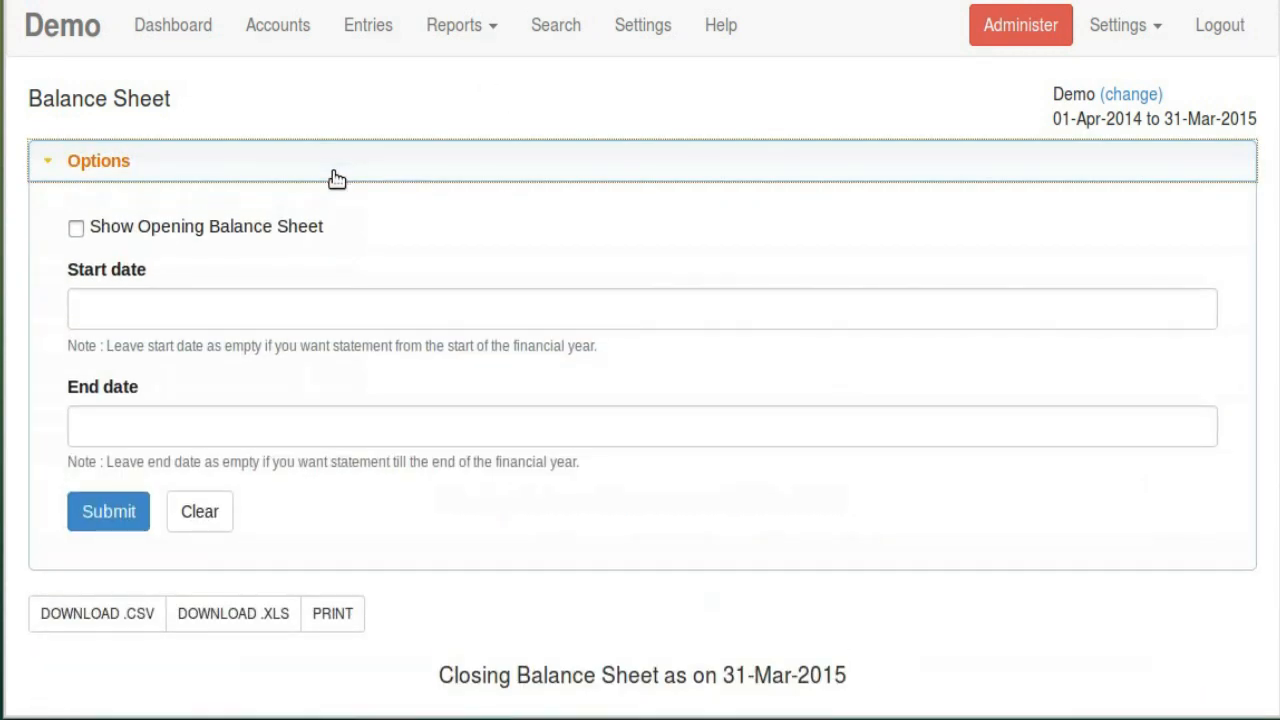
{"action": "left_click", "coordinate": [257, 234]}
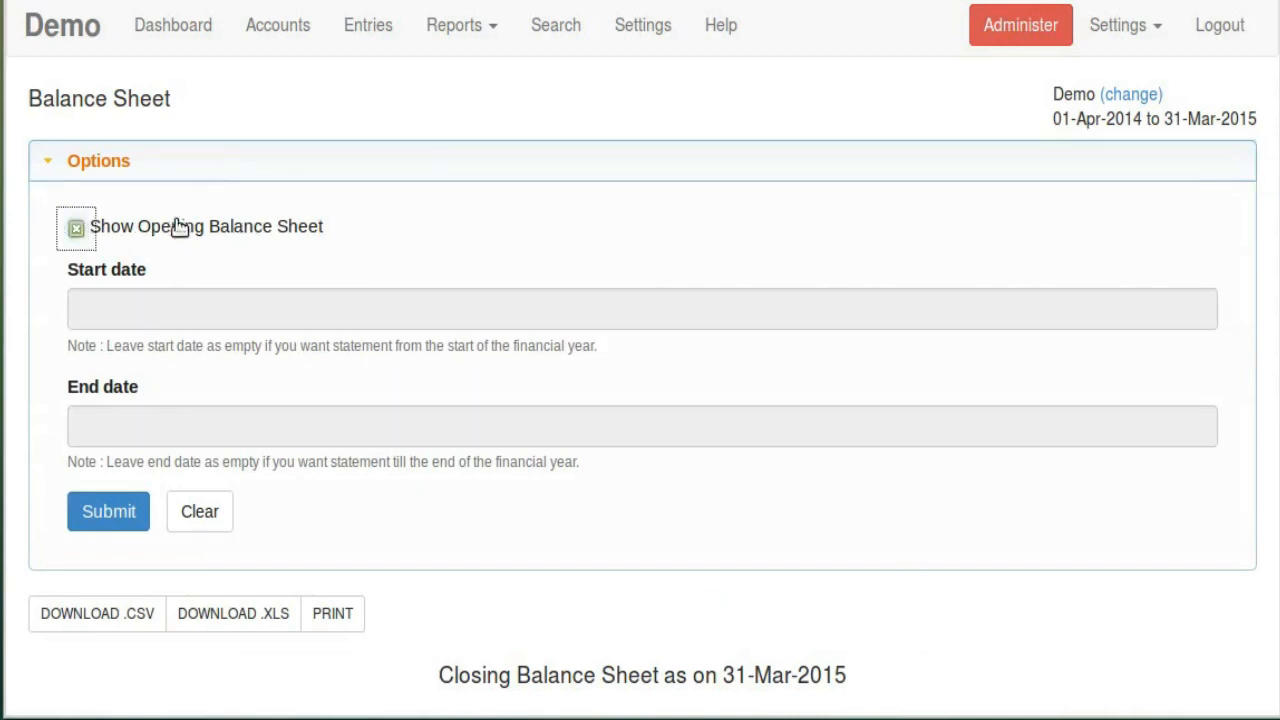
{"action": "left_click", "coordinate": [123, 505]}
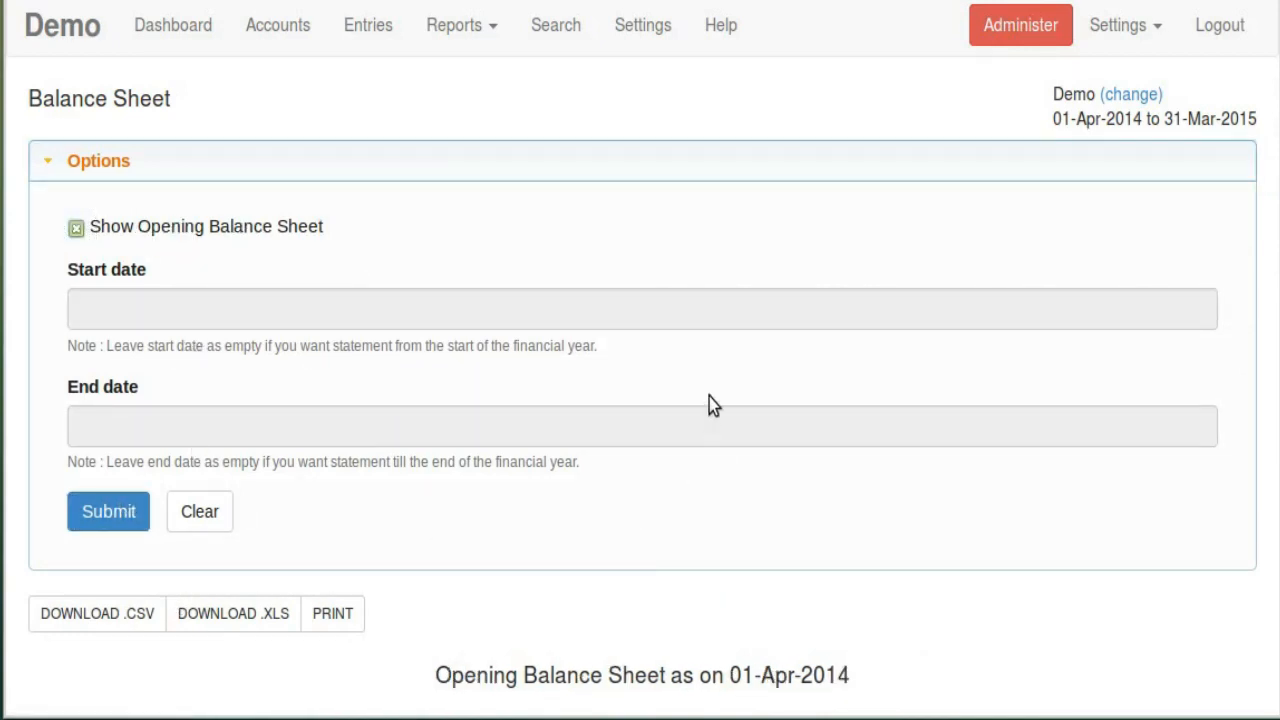
{"action": "scroll", "coordinate": [709, 397], "scroll_direction": "down", "scroll_amount": 3}
{"action": "scroll", "coordinate": [600, 360], "scroll_direction": "down", "scroll_amount": 5}
{"action": "scroll", "coordinate": [950, 395], "scroll_direction": "down", "scroll_amount": 1}
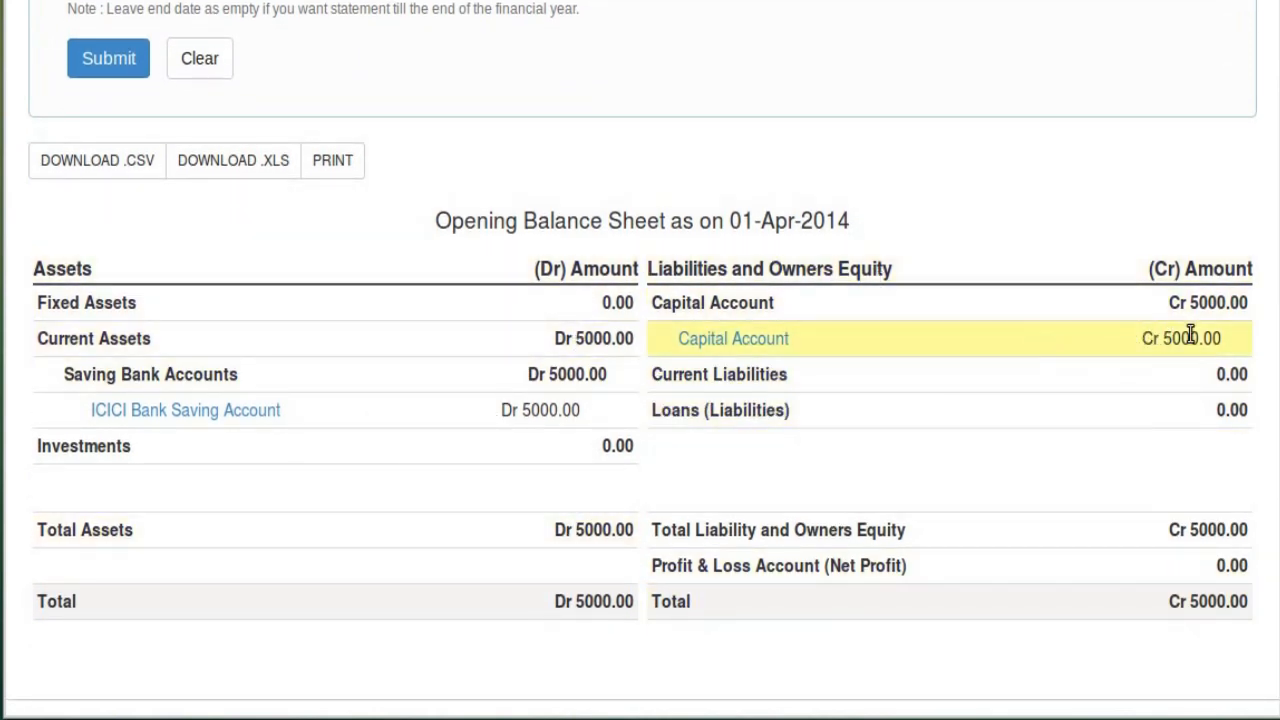
{"action": "scroll", "coordinate": [409, 357], "scroll_direction": "up", "scroll_amount": 5}
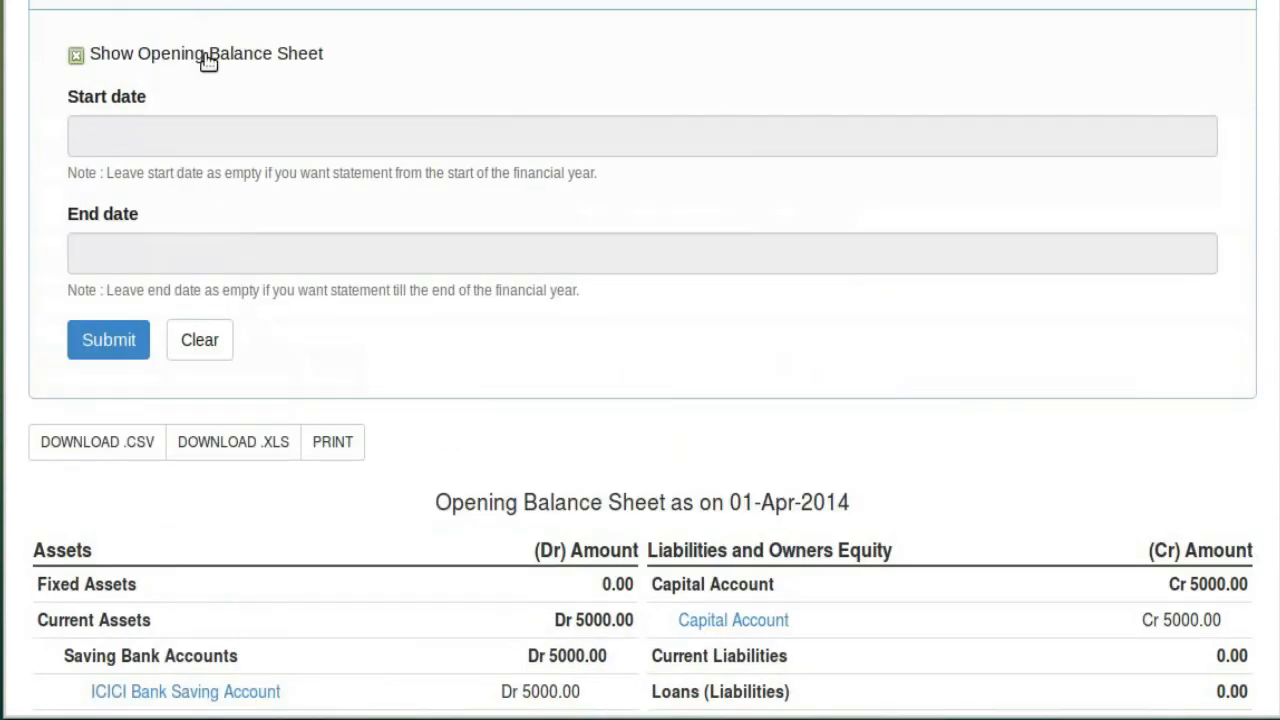
{"action": "left_click", "coordinate": [207, 58]}
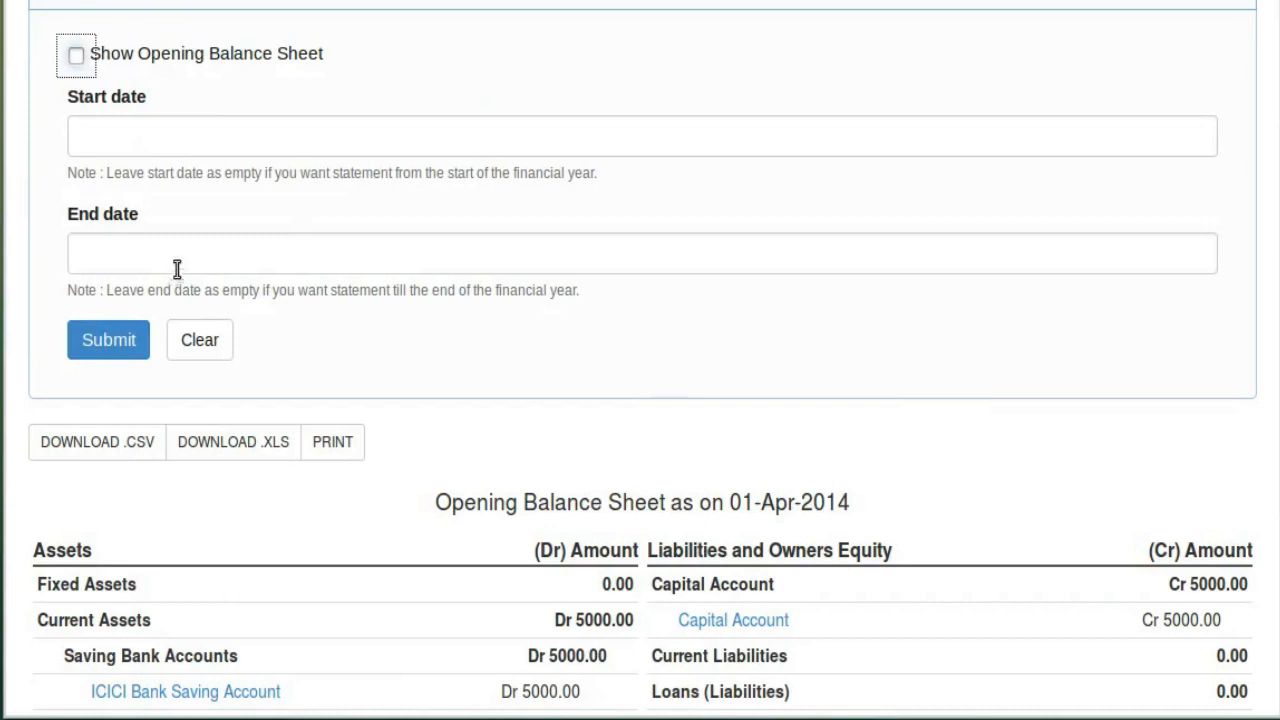
Set the Balance Sheet end date to 30-Apr-2014 and review Current Assets Dr 35000.00 and Net Profit Cr 30000.00
{"action": "left_click", "coordinate": [238, 252]}
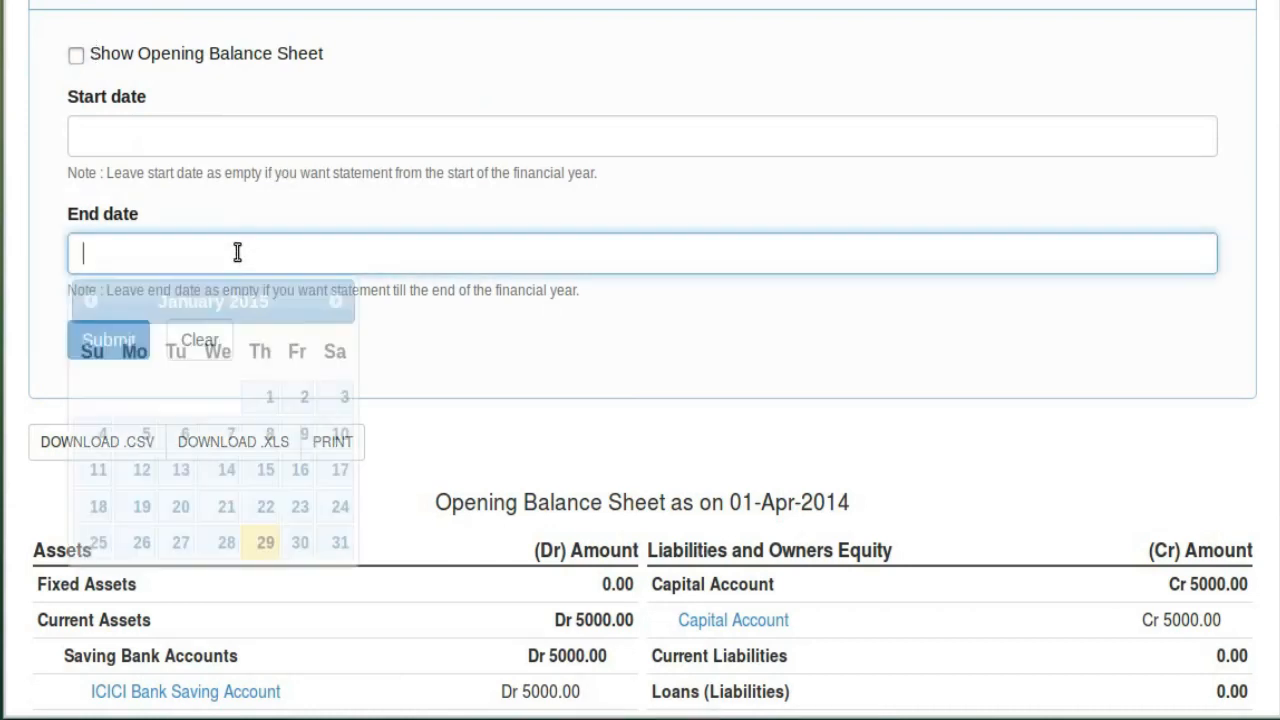
{"action": "left_click", "coordinate": [89, 301]}
{"action": "left_click", "coordinate": [89, 301]}
{"action": "left_click", "coordinate": [89, 301]}
{"action": "left_click", "coordinate": [89, 301]}
{"action": "left_click", "coordinate": [89, 301]}
{"action": "left_click", "coordinate": [89, 301]}
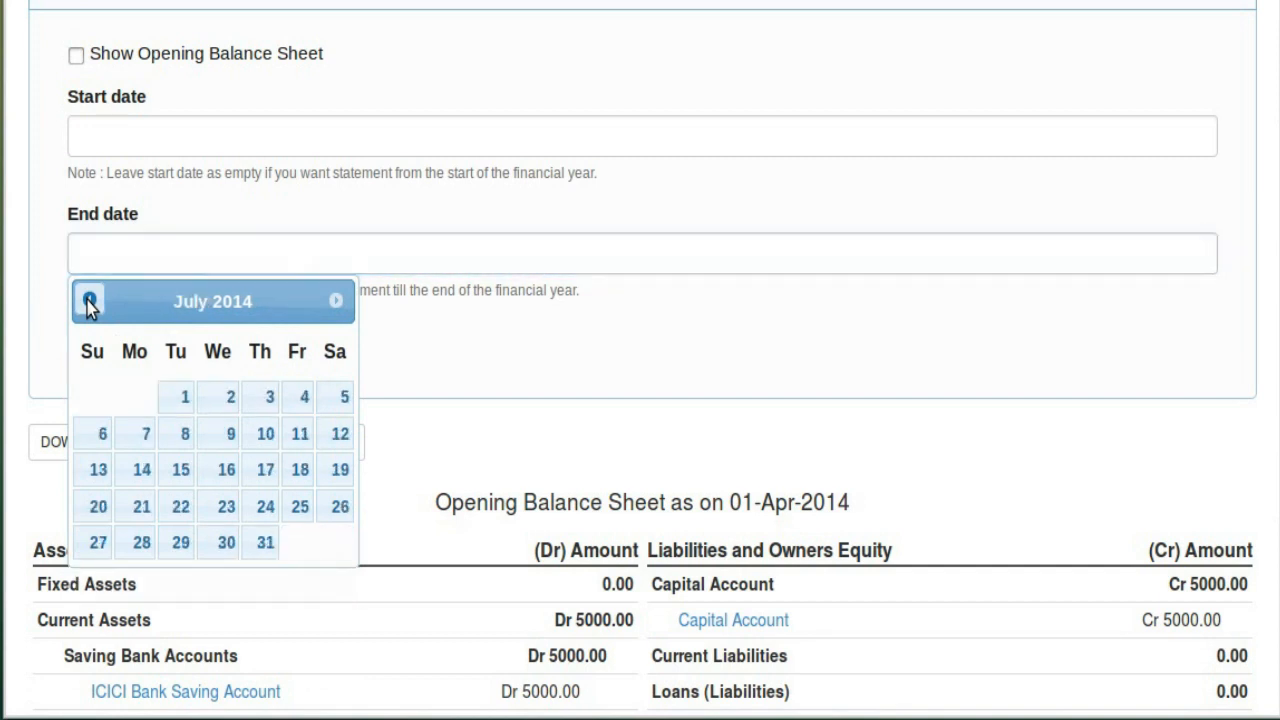
{"action": "left_click", "coordinate": [89, 301]}
{"action": "left_click", "coordinate": [89, 301]}
{"action": "left_click", "coordinate": [89, 301]}
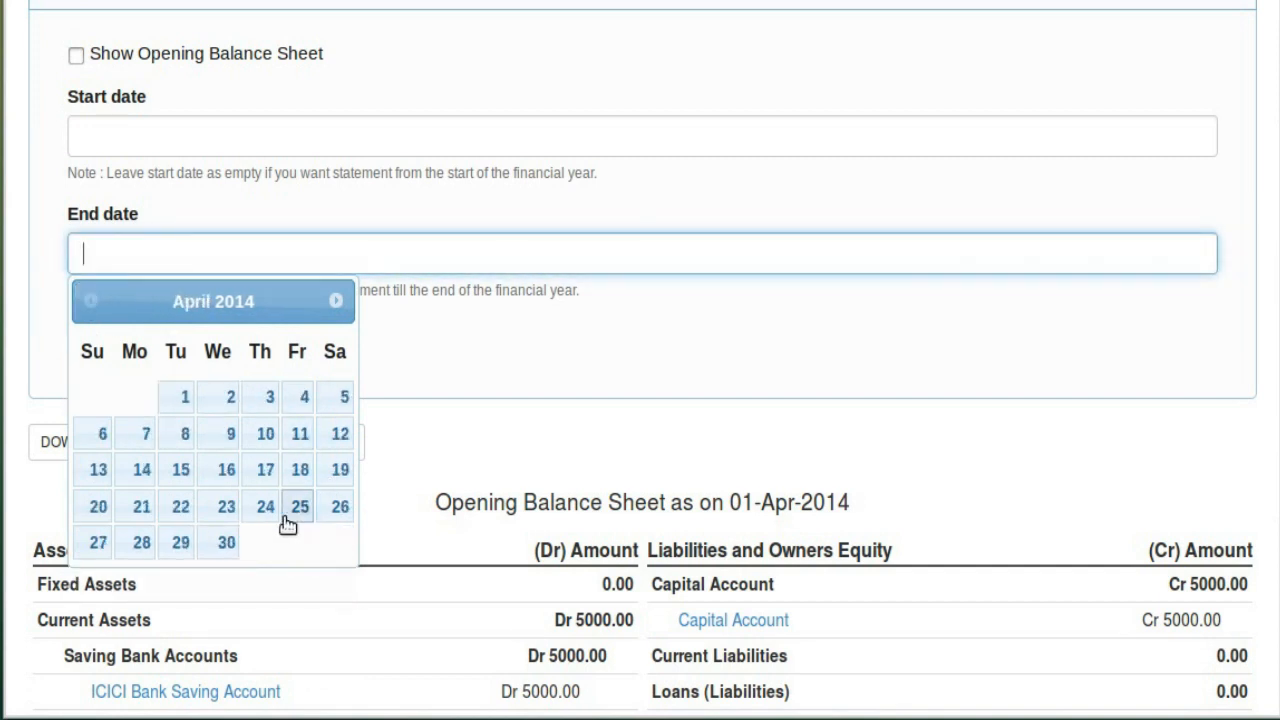
{"action": "left_click", "coordinate": [227, 545]}
{"action": "left_click", "coordinate": [109, 352]}
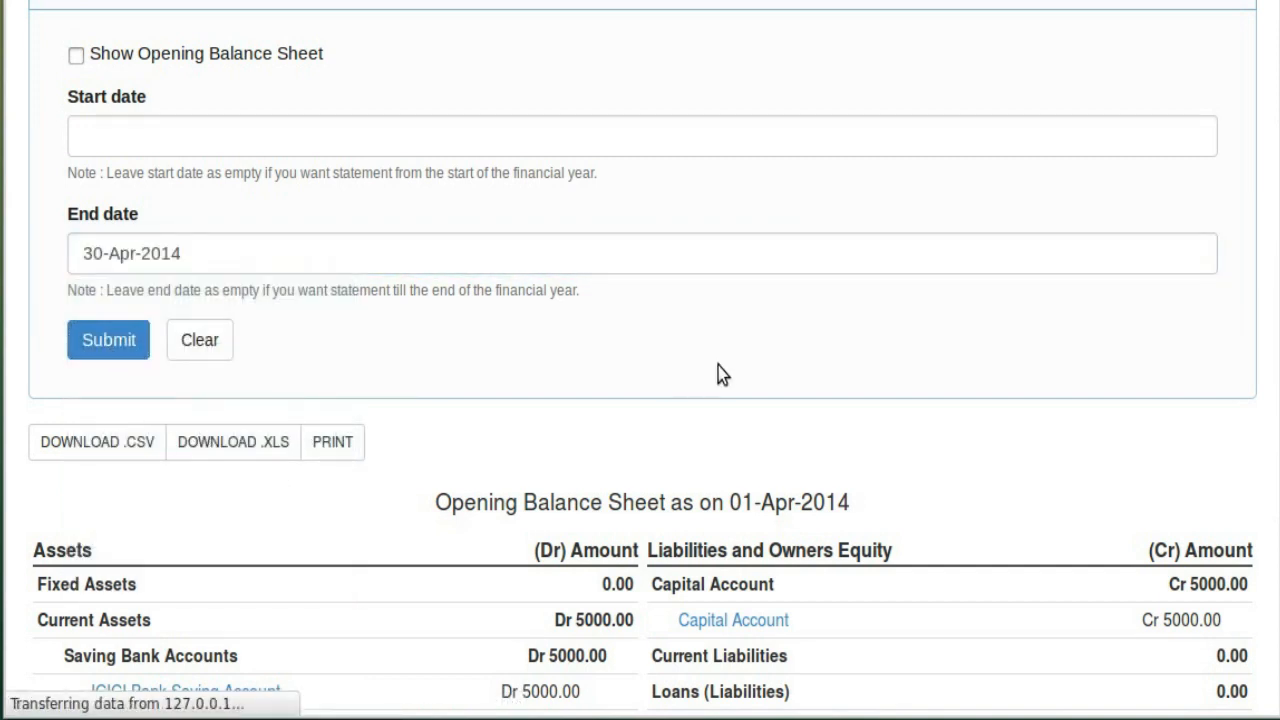
{"action": "scroll", "coordinate": [746, 346], "scroll_direction": "down", "scroll_amount": 4}
{"action": "scroll", "coordinate": [333, 210], "scroll_direction": "up", "scroll_amount": 2}
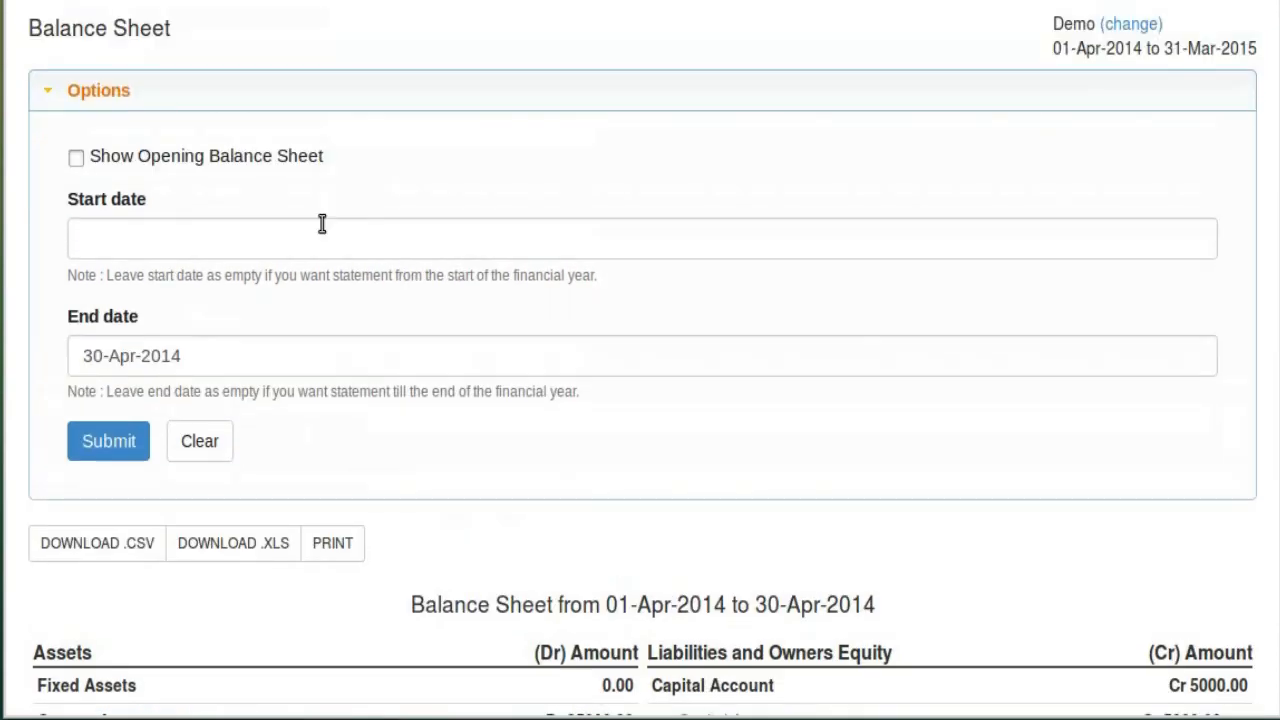
{"action": "scroll", "coordinate": [415, 338], "scroll_direction": "down", "scroll_amount": 2}
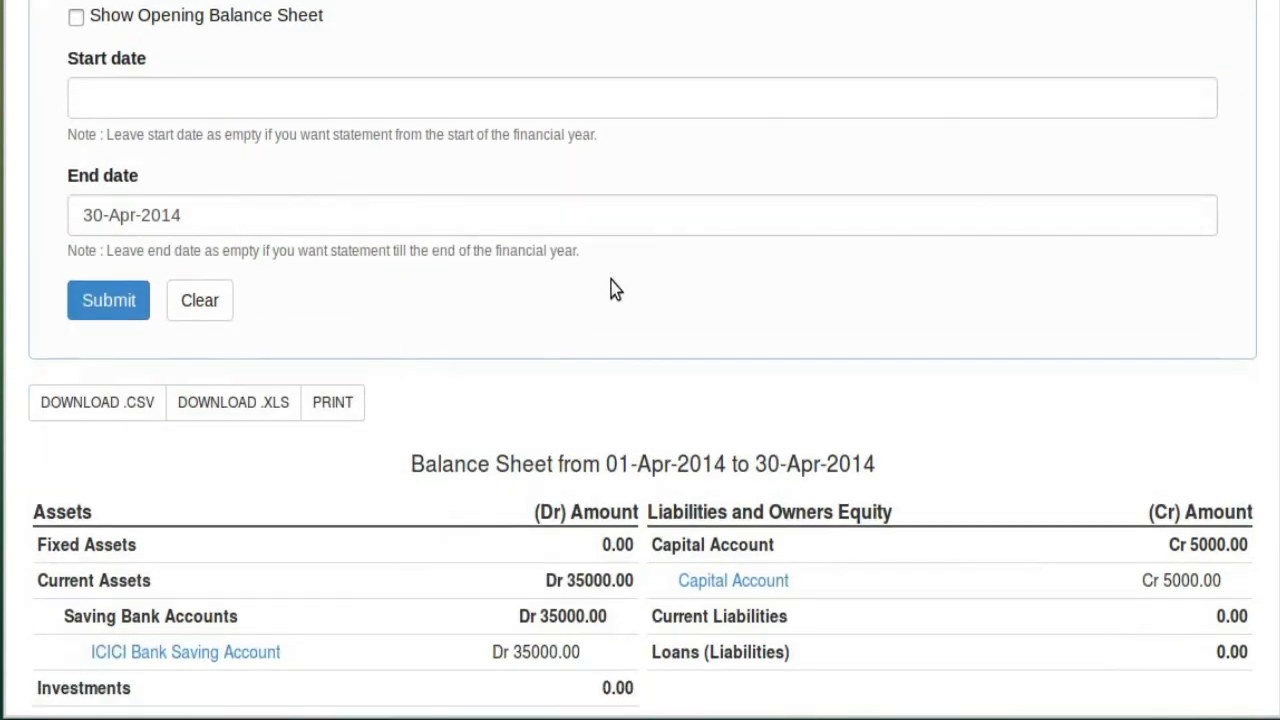
{"action": "scroll", "coordinate": [614, 289], "scroll_direction": "down", "scroll_amount": 3}
{"action": "scroll", "coordinate": [1034, 431], "scroll_direction": "down", "scroll_amount": 1}
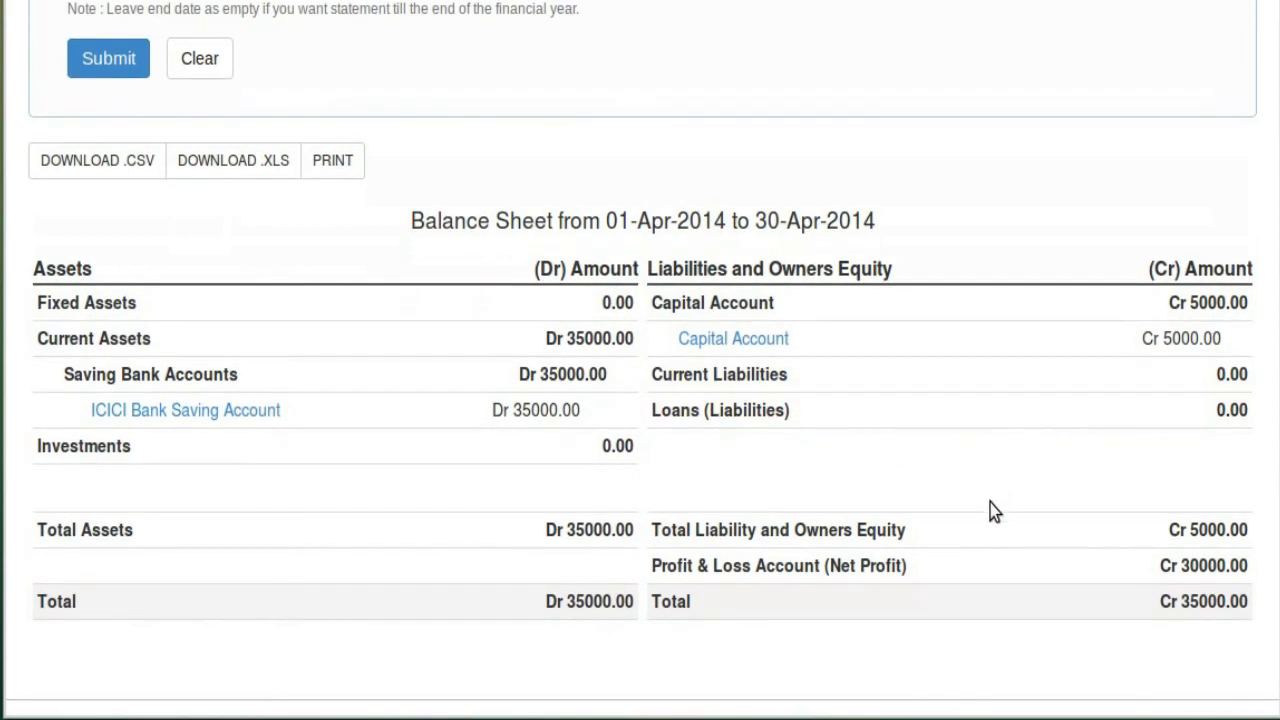
{"action": "scroll", "coordinate": [420, 211], "scroll_direction": "up", "scroll_amount": 4}
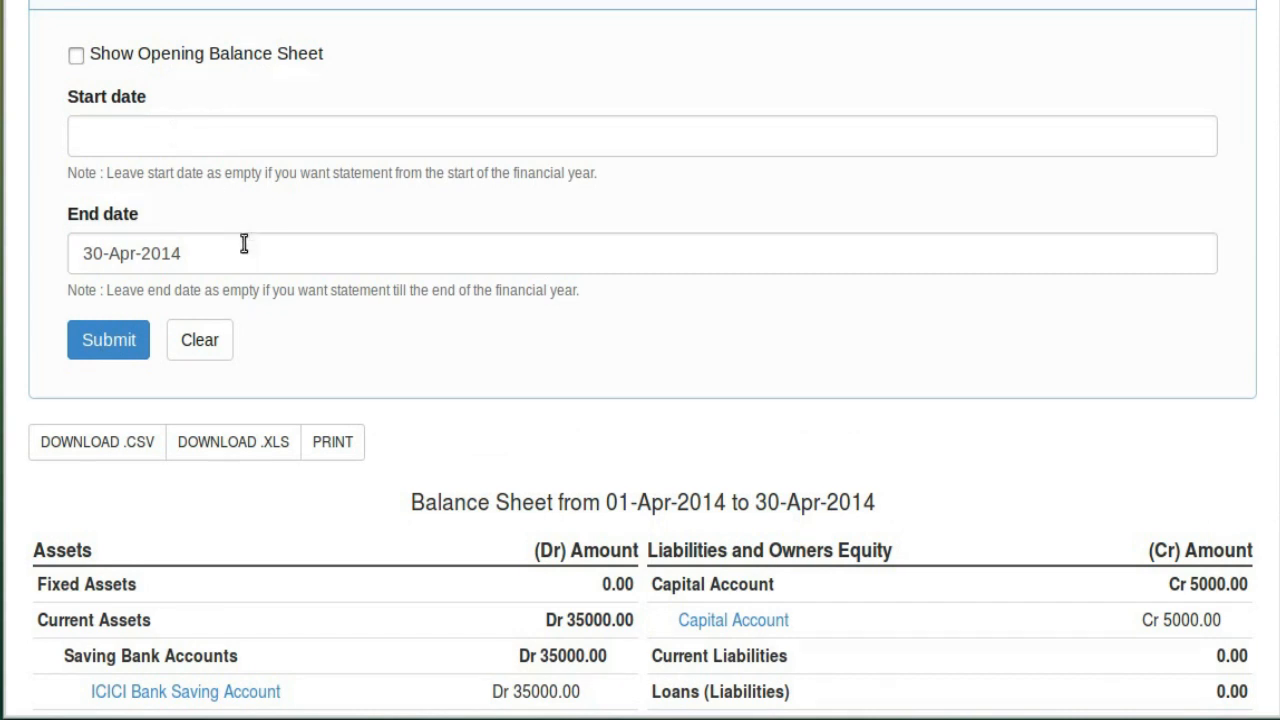
{"action": "left_click", "coordinate": [181, 146]}
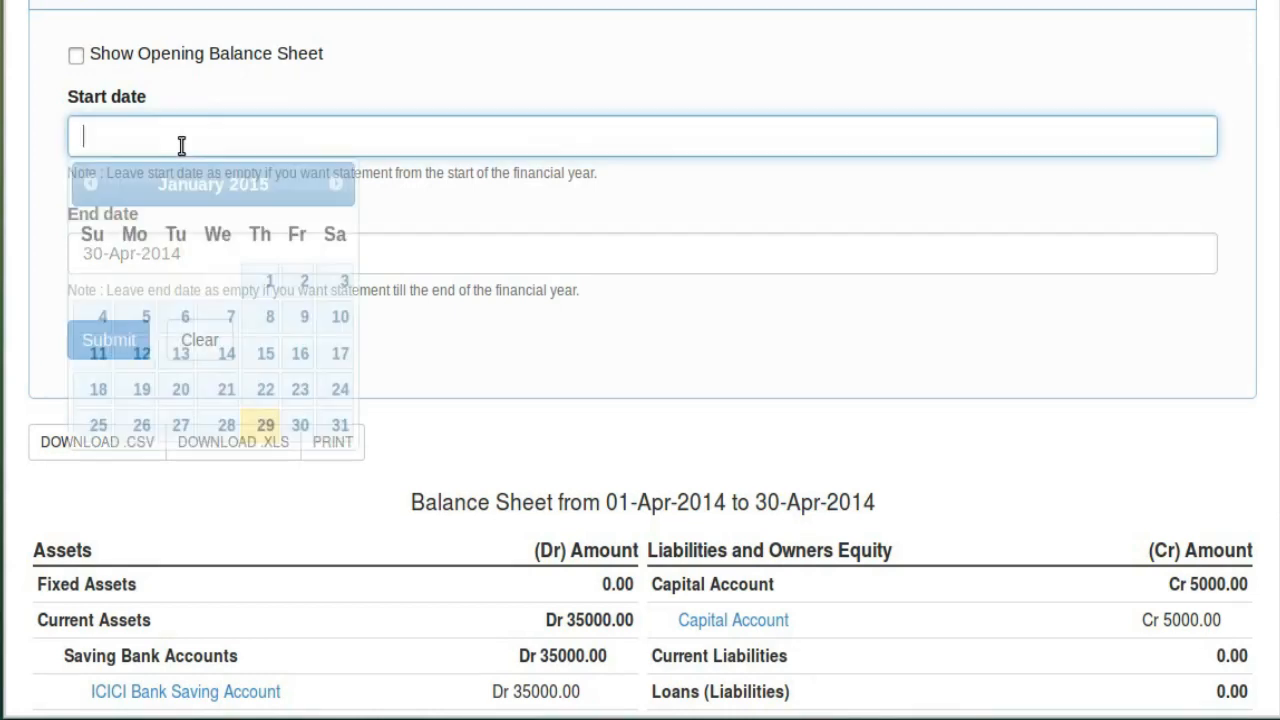
{"action": "left_click", "coordinate": [90, 190]}
{"action": "left_click", "coordinate": [90, 190]}
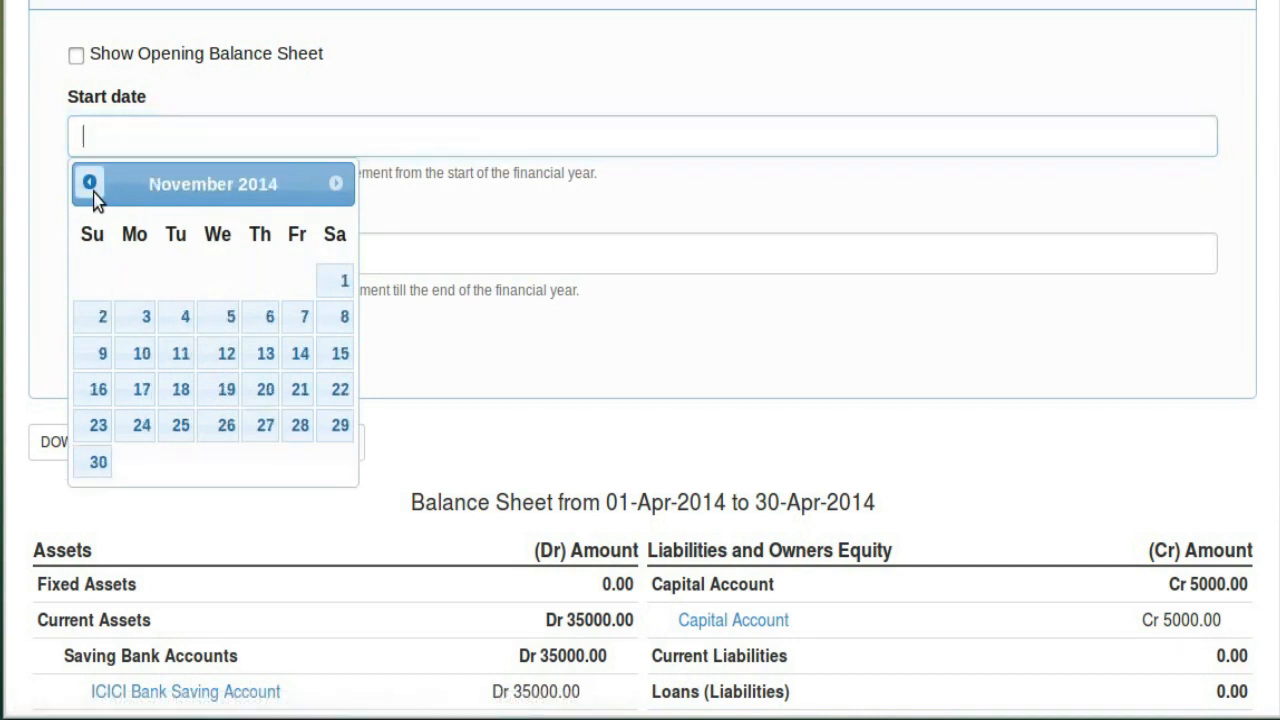
{"action": "left_click", "coordinate": [90, 190]}
{"action": "left_click", "coordinate": [90, 190]}
{"action": "left_click", "coordinate": [90, 190]}
{"action": "left_click", "coordinate": [90, 190]}
{"action": "left_click", "coordinate": [90, 190]}
{"action": "left_click", "coordinate": [90, 190]}
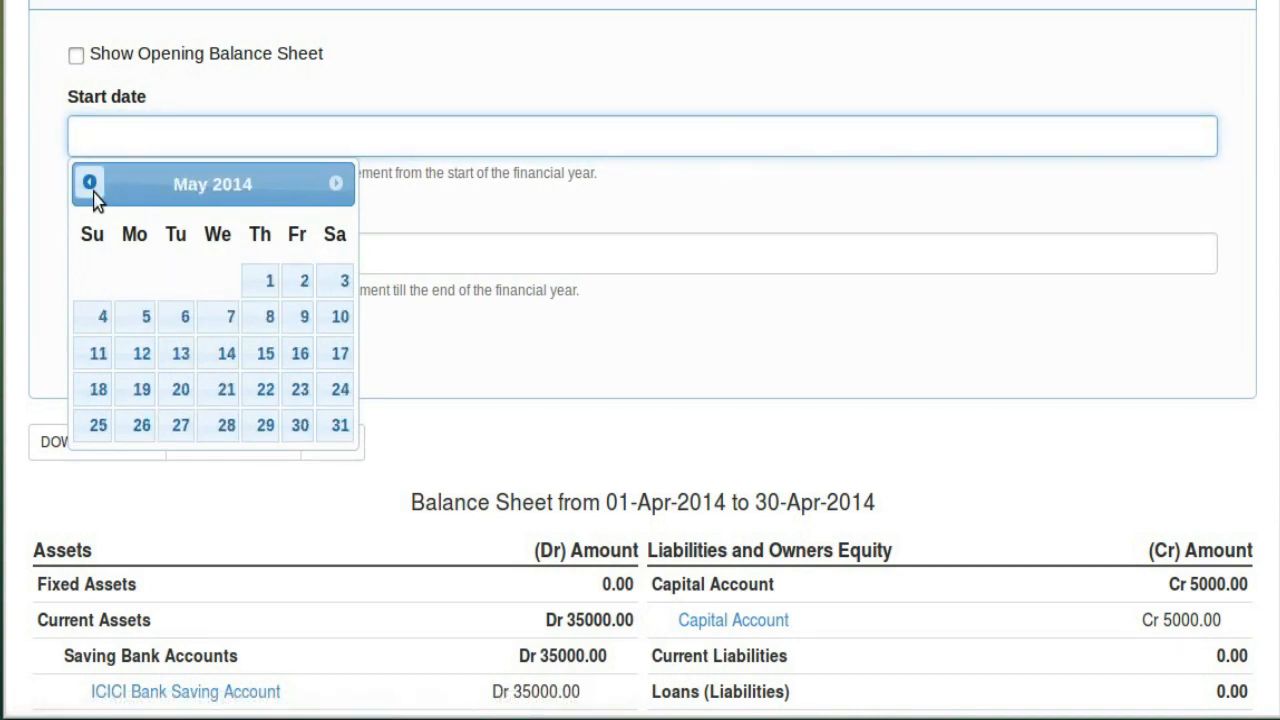
{"action": "left_click", "coordinate": [90, 188]}
{"action": "left_click", "coordinate": [186, 281]}
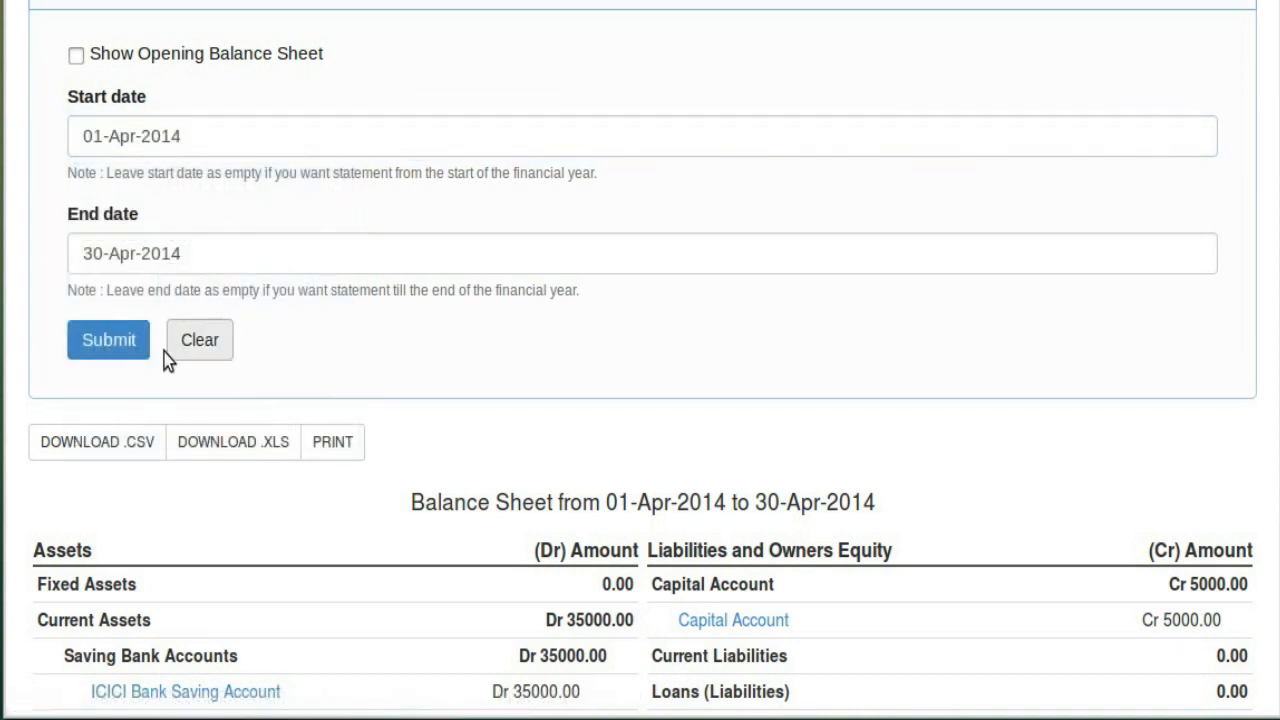
{"action": "left_click", "coordinate": [135, 345]}
{"action": "scroll", "coordinate": [775, 405], "scroll_direction": "down", "scroll_amount": 4}
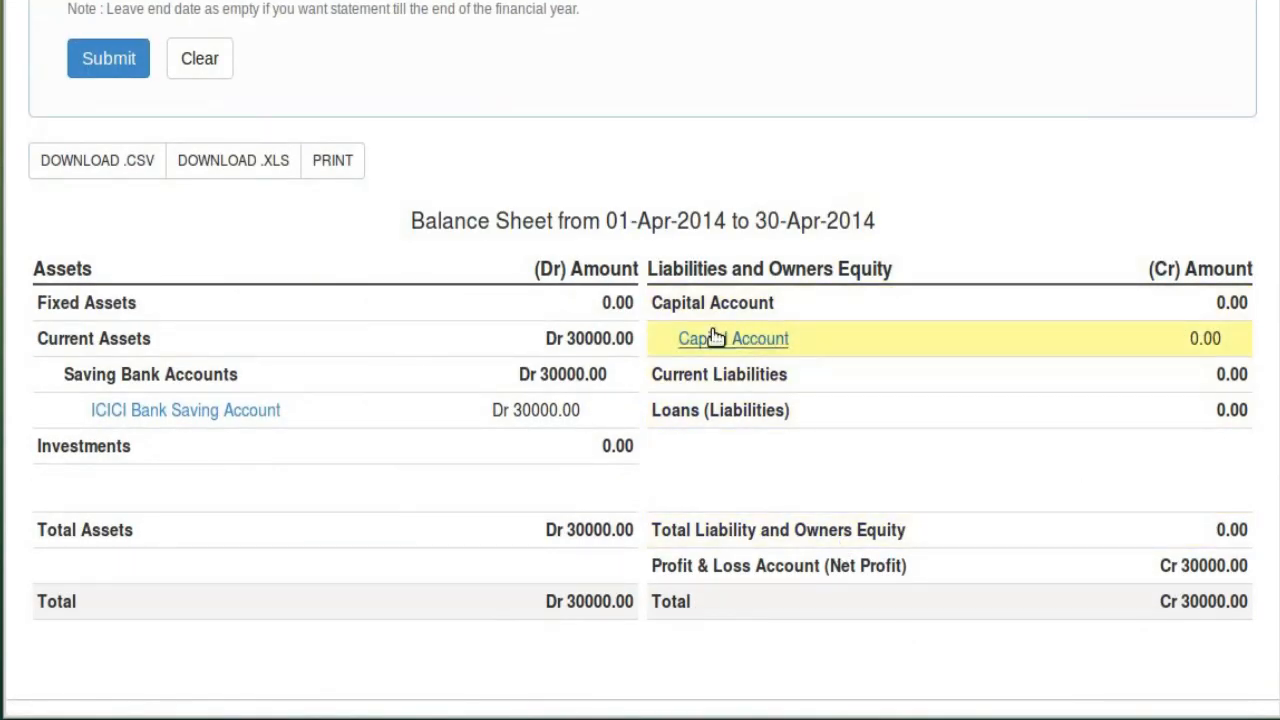
{"action": "left_click", "coordinate": [1223, 340]}
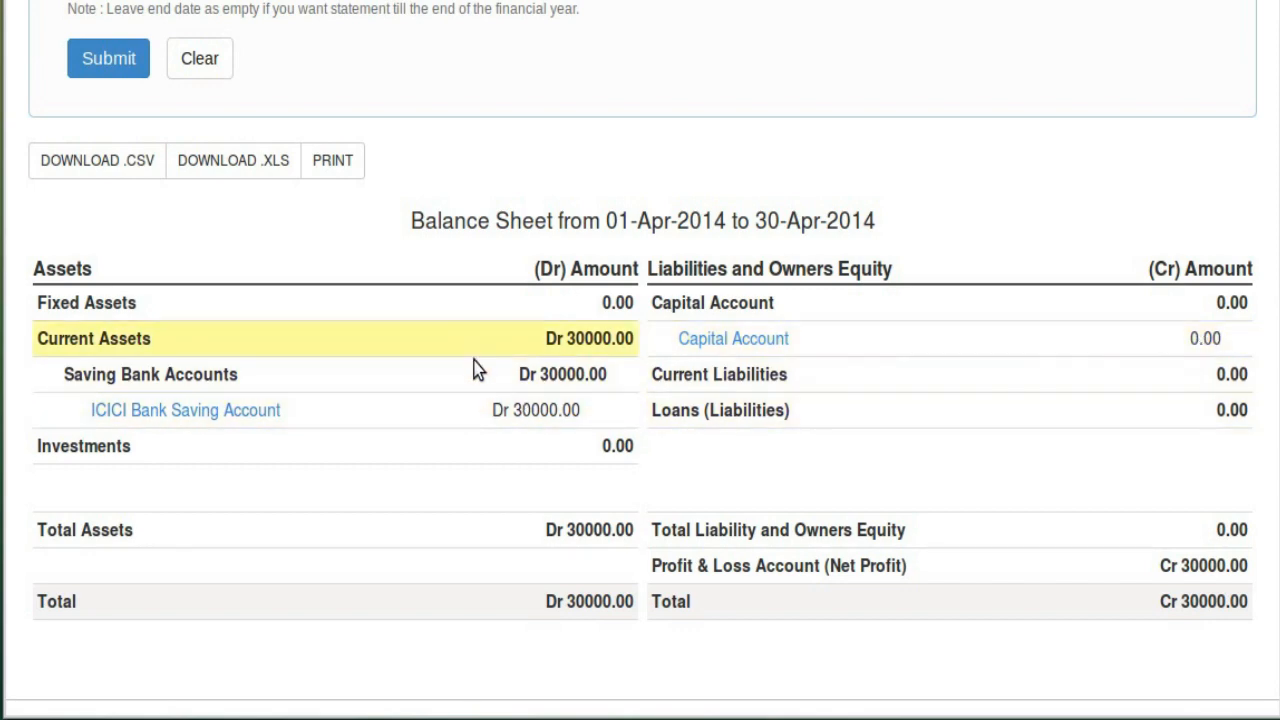
{"action": "scroll", "coordinate": [400, 300], "scroll_direction": "up", "scroll_amount": 3}
{"action": "scroll", "coordinate": [200, 126], "scroll_direction": "up", "scroll_amount": 3}
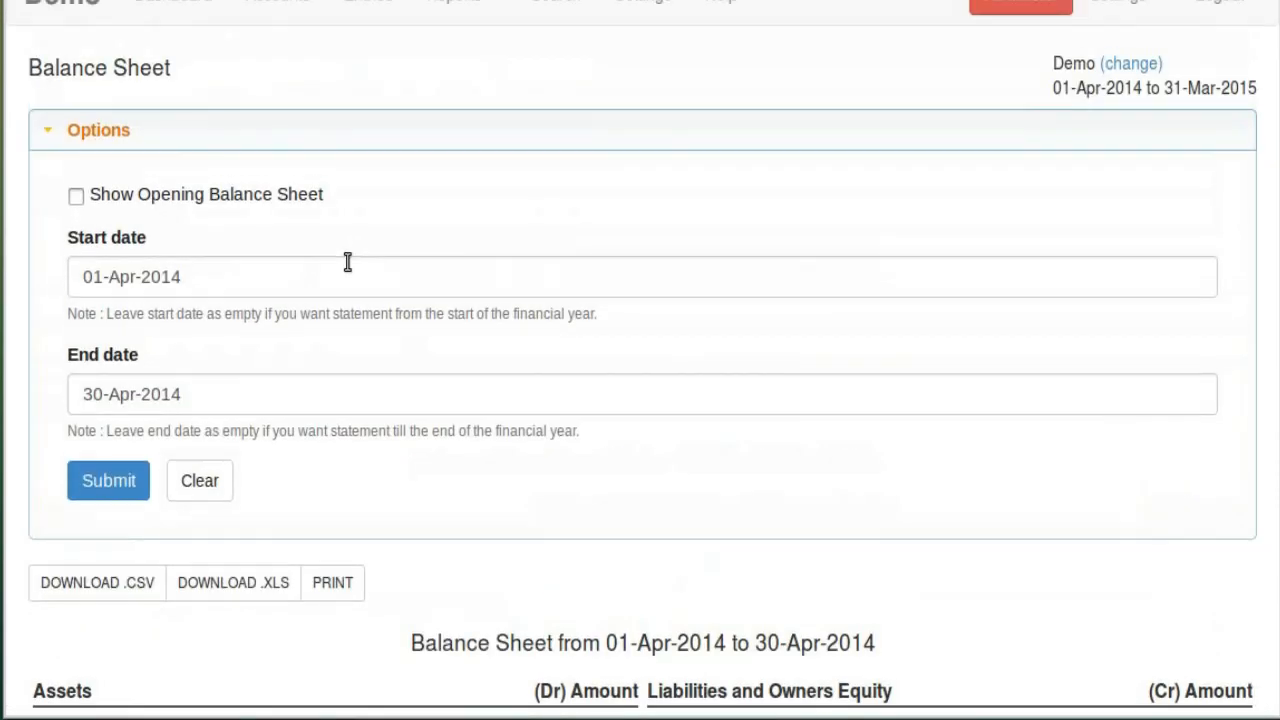
{"action": "left_click", "coordinate": [243, 287]}
{"action": "left_click", "coordinate": [243, 287]}
{"action": "key", "text": "BackSpace"}
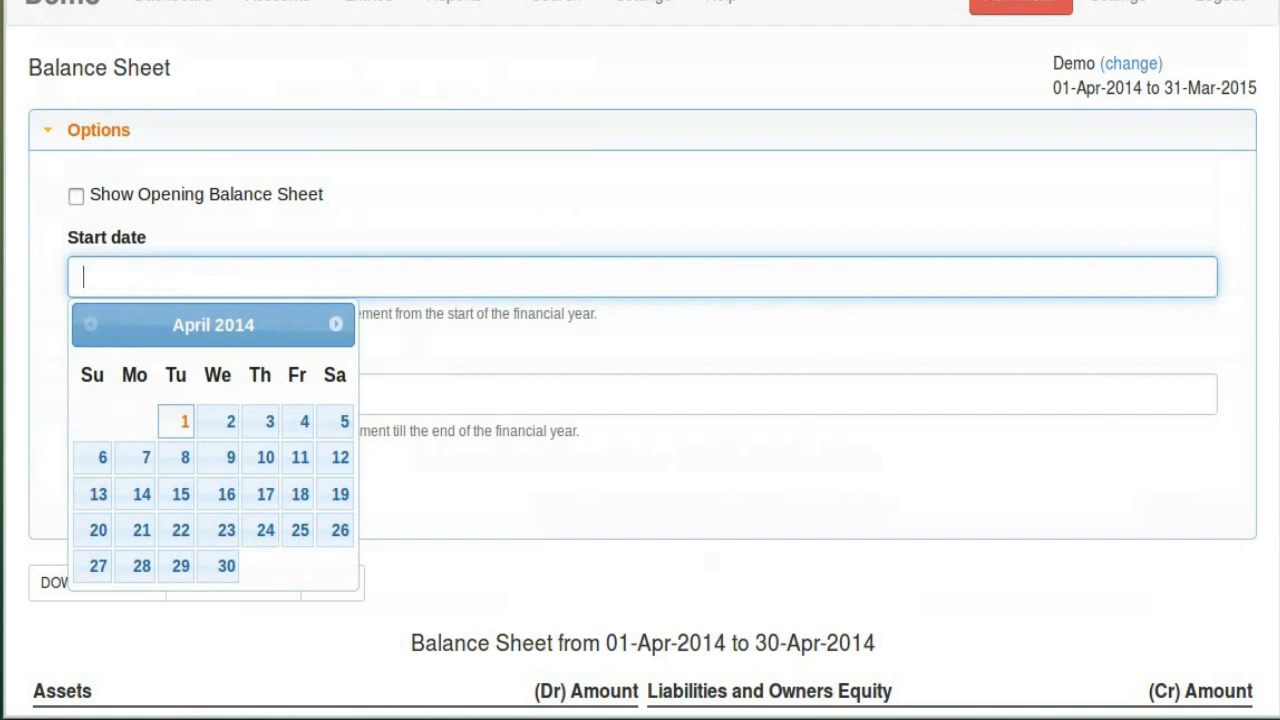
{"action": "left_click", "coordinate": [631, 517]}
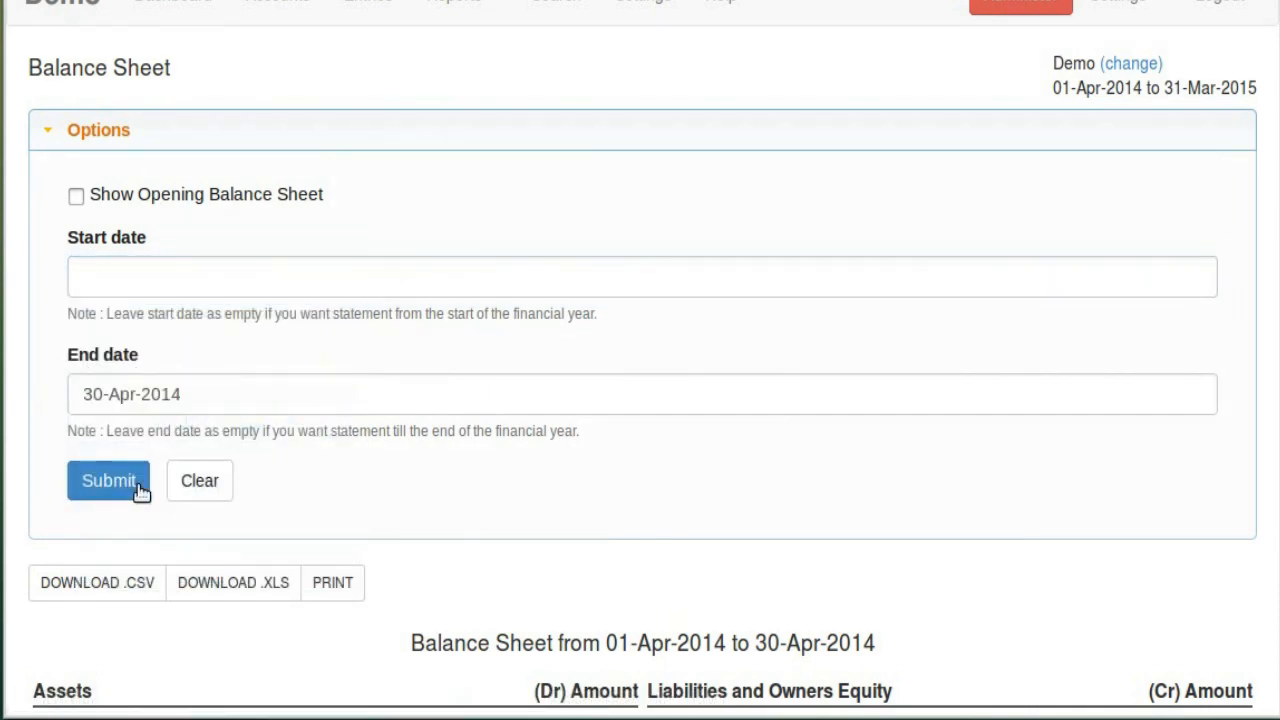
{"action": "left_click", "coordinate": [138, 487]}
{"action": "scroll", "coordinate": [674, 329], "scroll_direction": "down", "scroll_amount": 5}
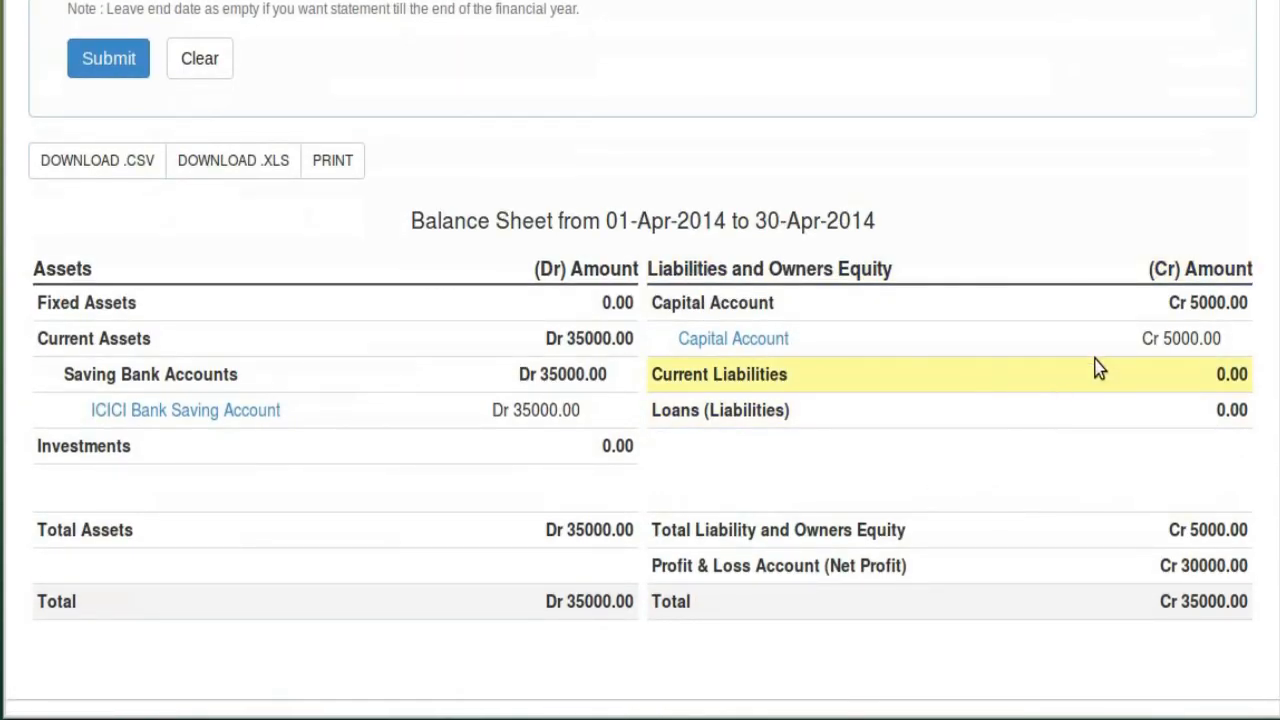
{"action": "scroll", "coordinate": [343, 406], "scroll_direction": "up", "scroll_amount": 4}
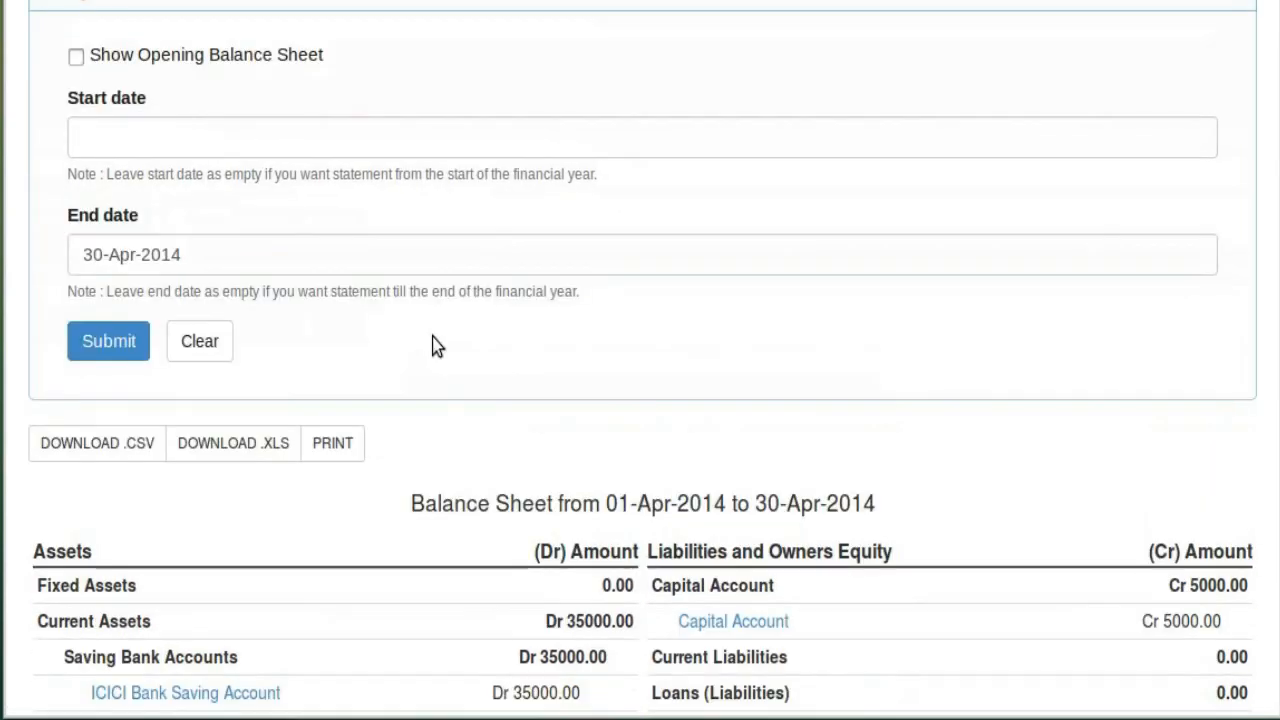
{"action": "left_click", "coordinate": [212, 420]}
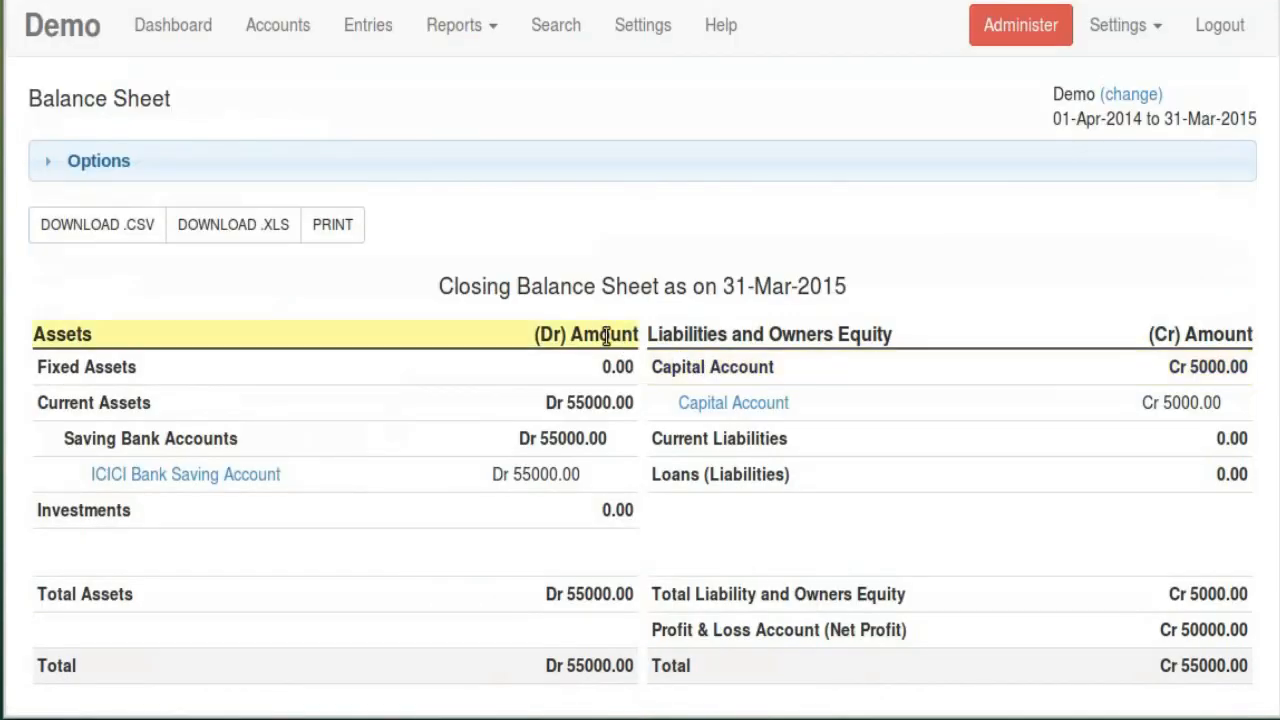
Close the print preview of the 31-Mar-2015 Closing Balance Sheet and bring up the reports list
{"action": "scroll", "coordinate": [878, 354], "scroll_direction": "down", "scroll_amount": 1}
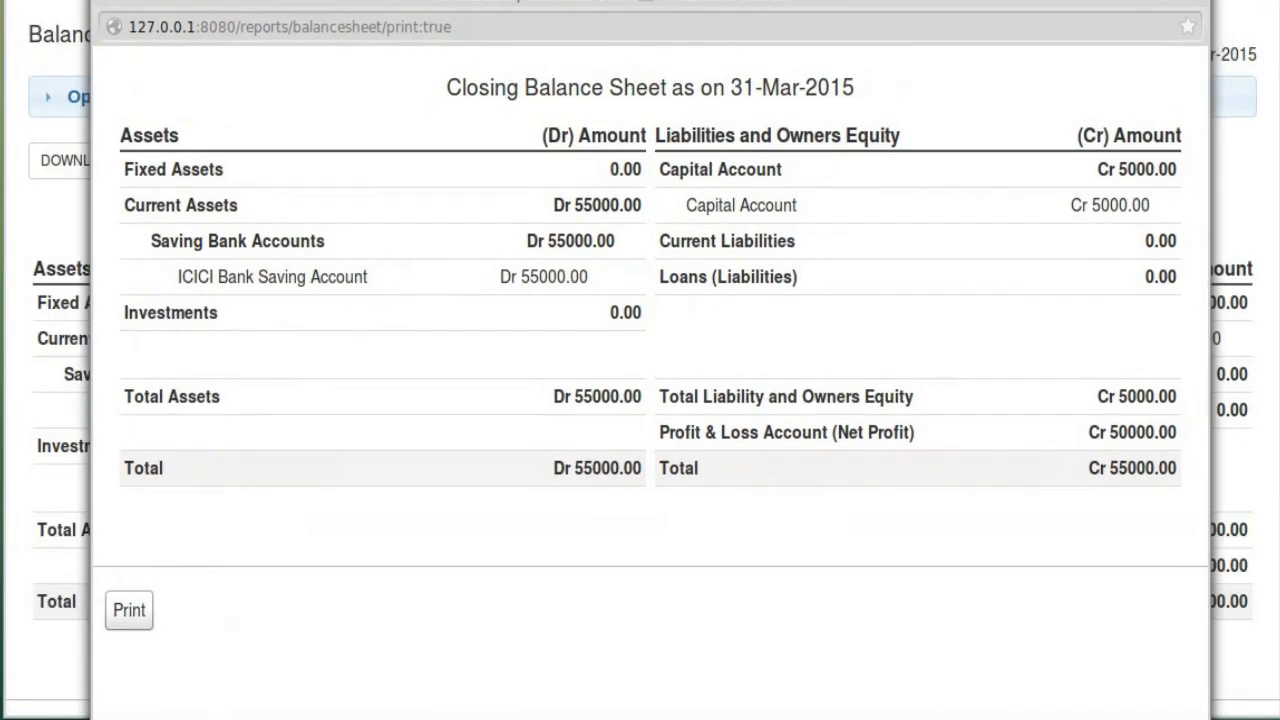
{"action": "left_click", "coordinate": [1195, 8]}
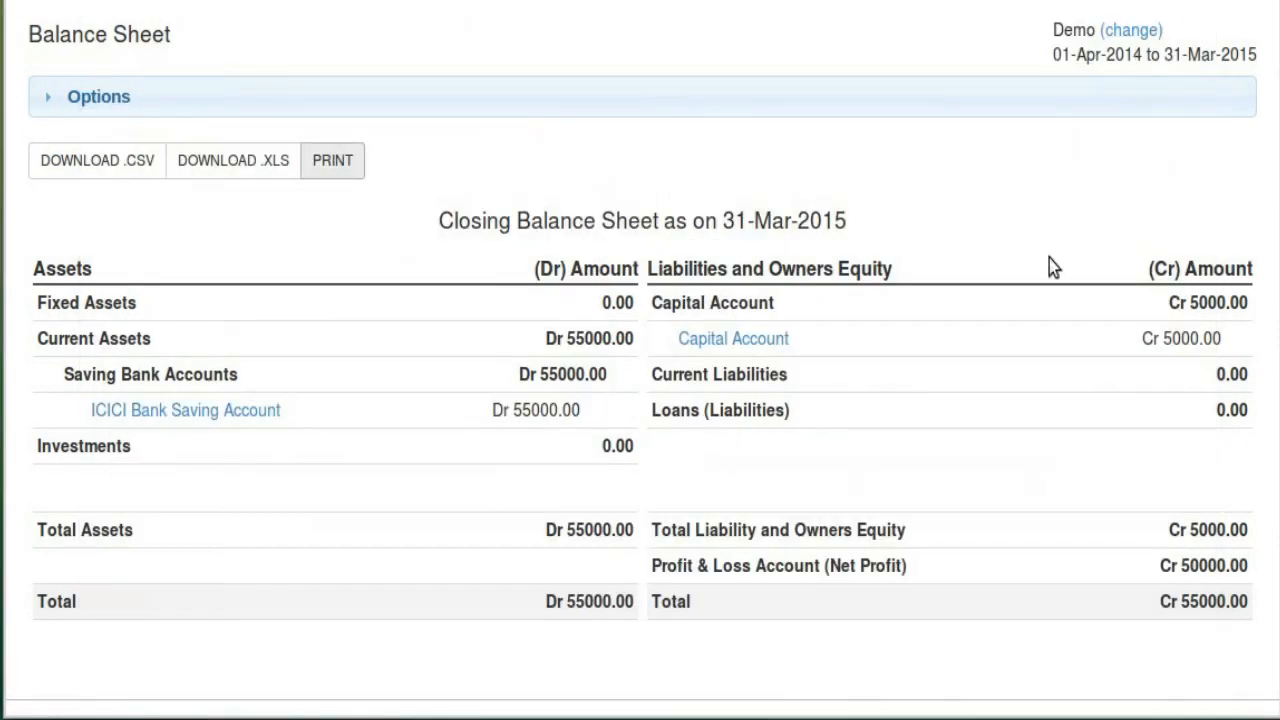
{"action": "scroll", "coordinate": [723, 414], "scroll_direction": "up", "scroll_amount": 2}
{"action": "left_click", "coordinate": [473, 40]}
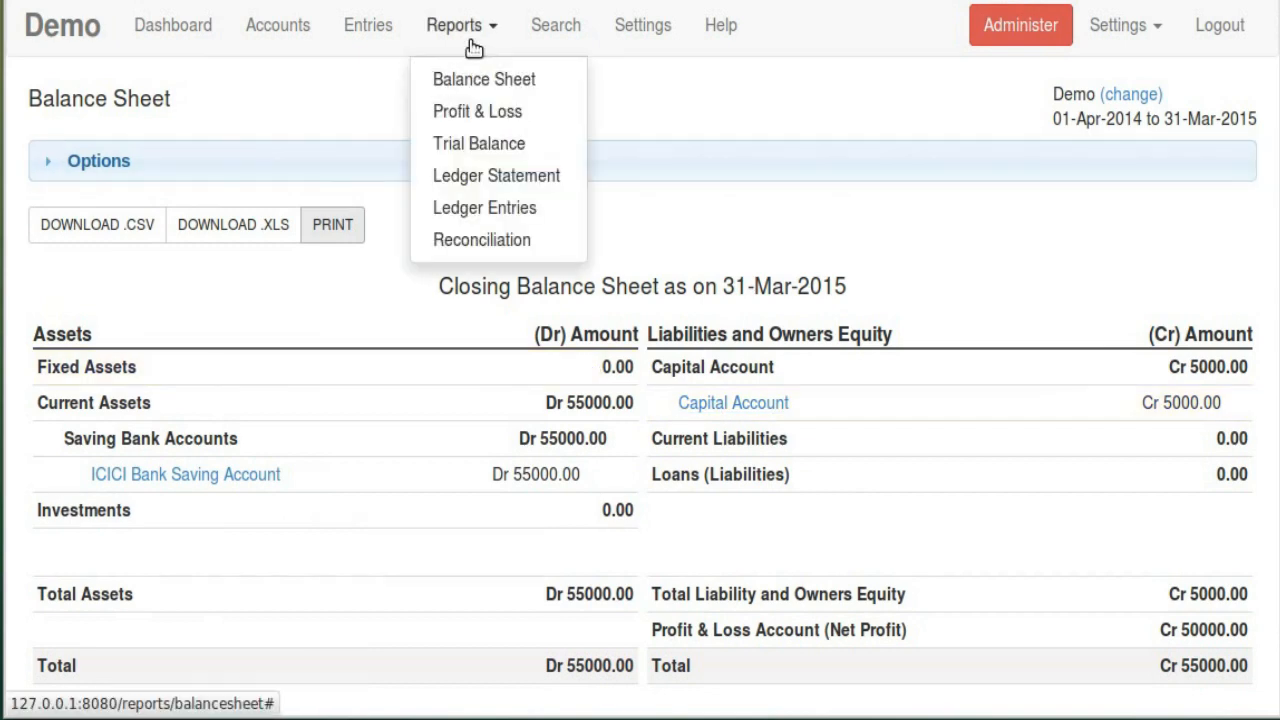
Open the Profit & Loss report and toggle its options open and closed
{"action": "left_click", "coordinate": [477, 111]}
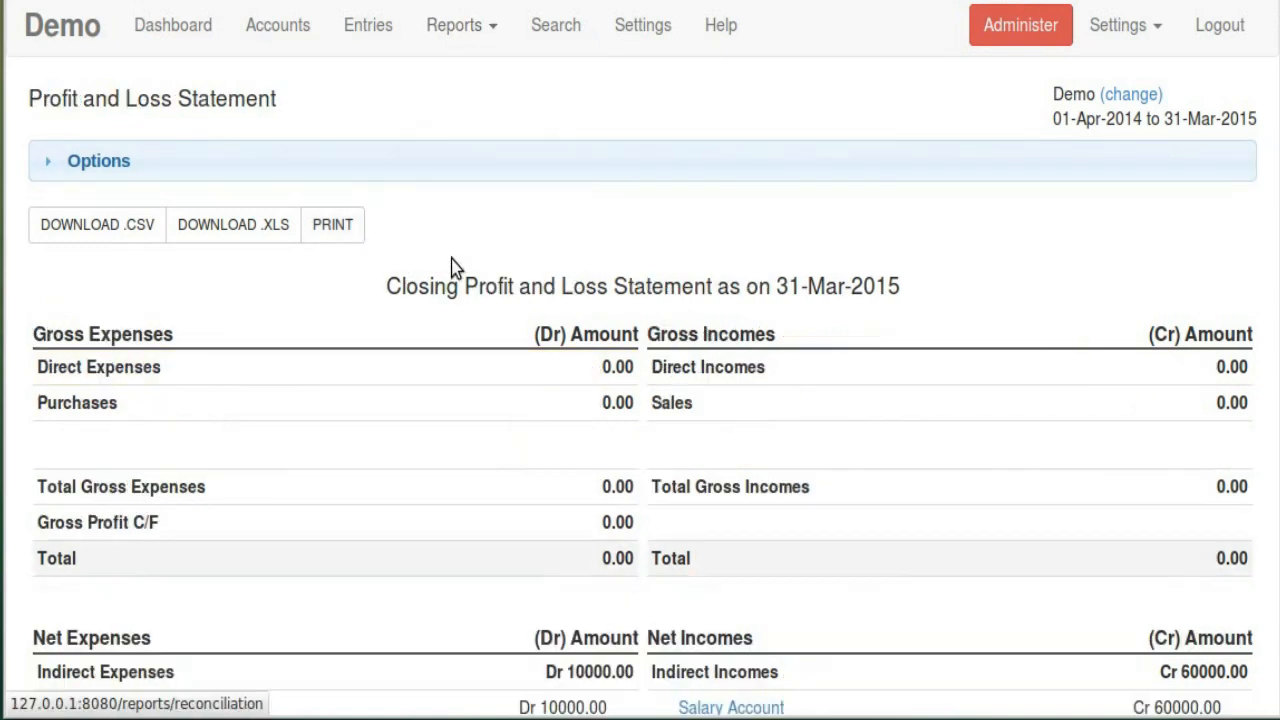
{"action": "left_click", "coordinate": [172, 179]}
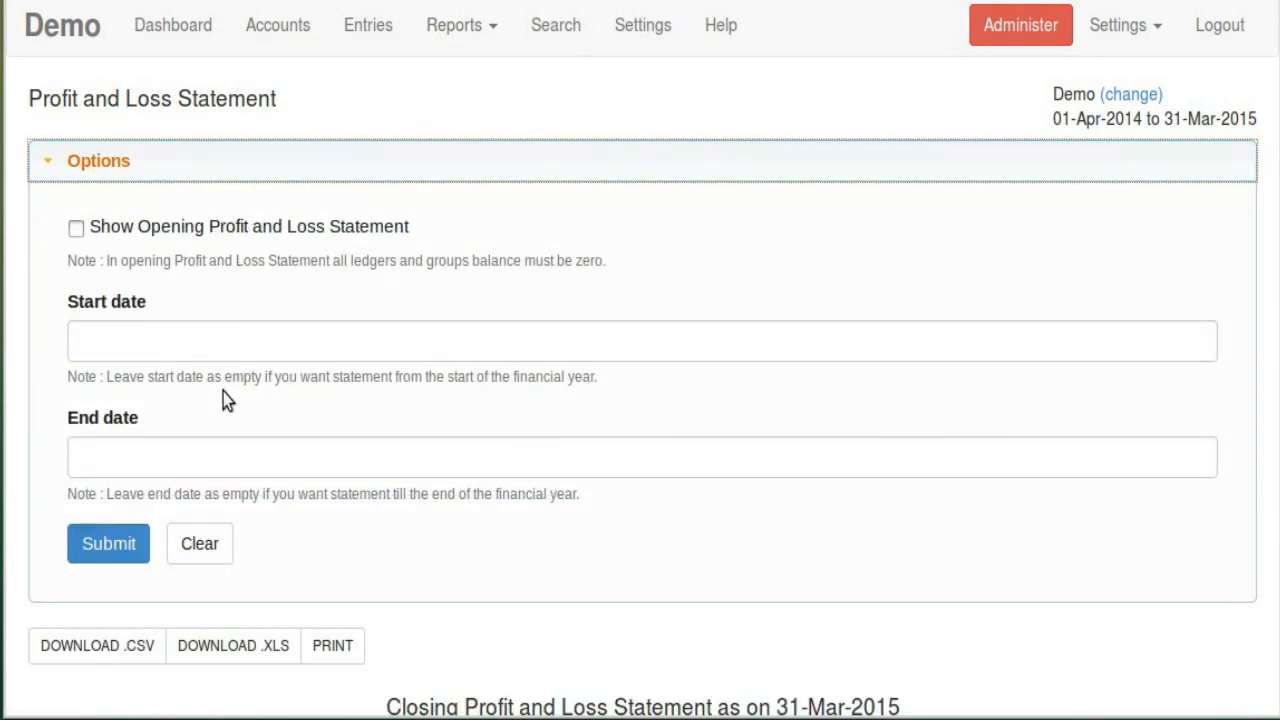
{"action": "left_click", "coordinate": [335, 172]}
Open the Trial Balance and check Assets: opening 5000, Dr 60000, Cr 10000, closing 55000
{"action": "left_click", "coordinate": [492, 24]}
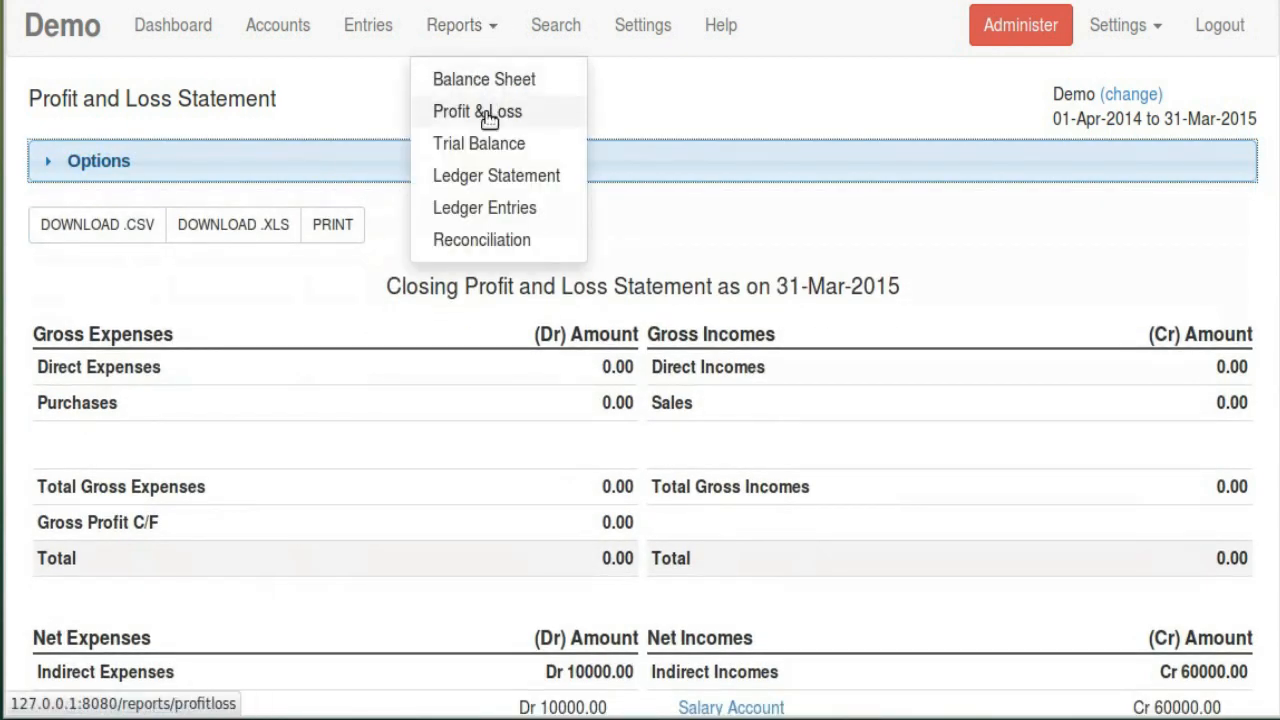
{"action": "left_click", "coordinate": [493, 150]}
{"action": "scroll", "coordinate": [172, 232], "scroll_direction": "down", "scroll_amount": 3}
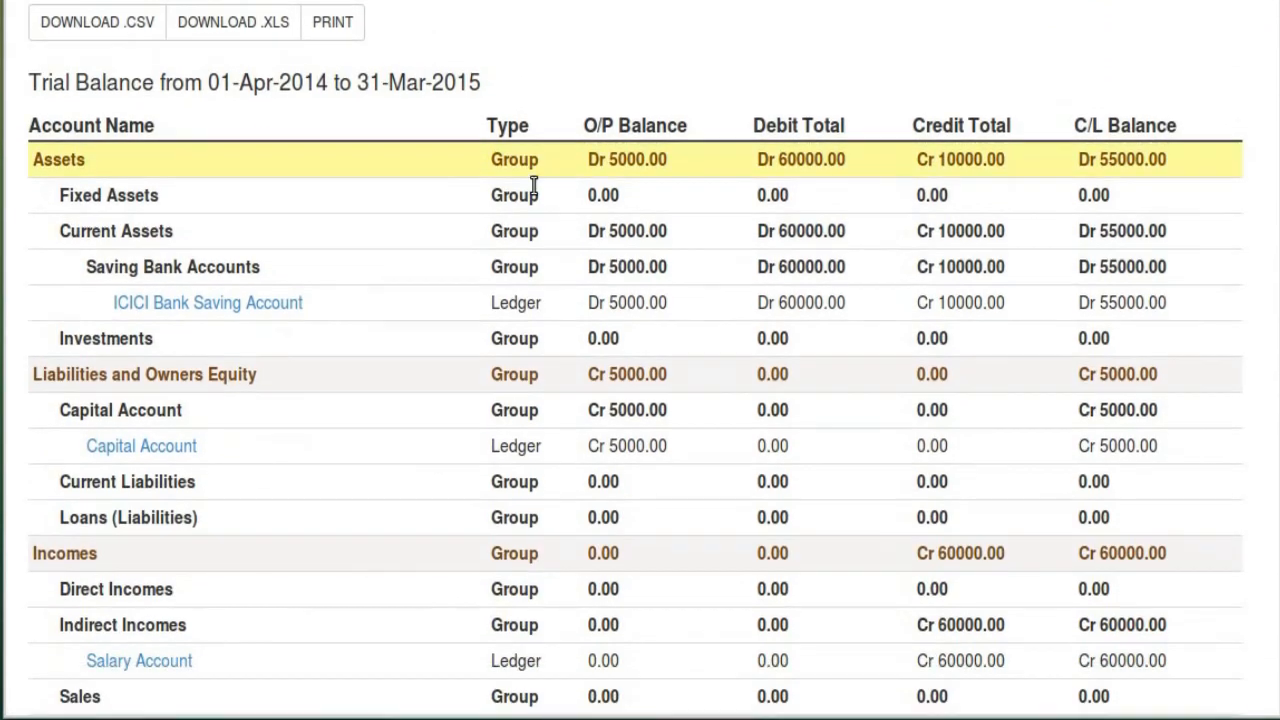
{"action": "scroll", "coordinate": [749, 329], "scroll_direction": "down", "scroll_amount": 5}
{"action": "scroll", "coordinate": [846, 466], "scroll_direction": "up", "scroll_amount": 8}
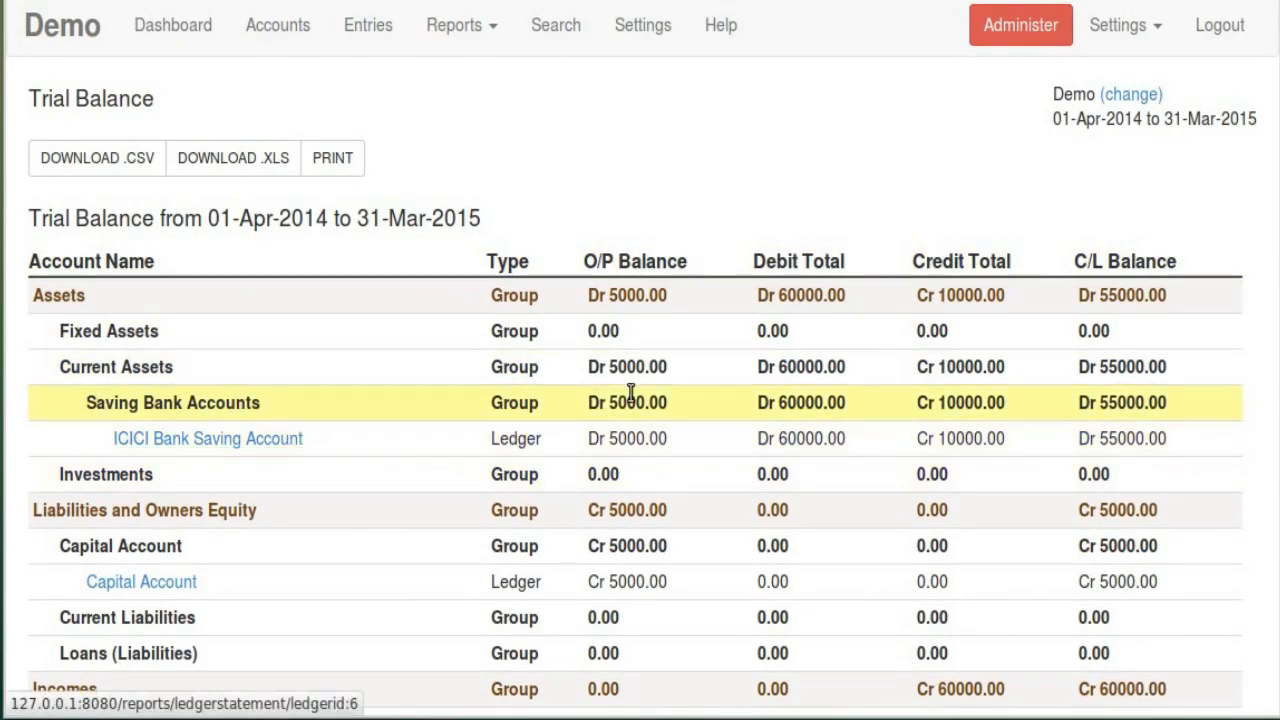
{"action": "double_click", "coordinate": [618, 295]}
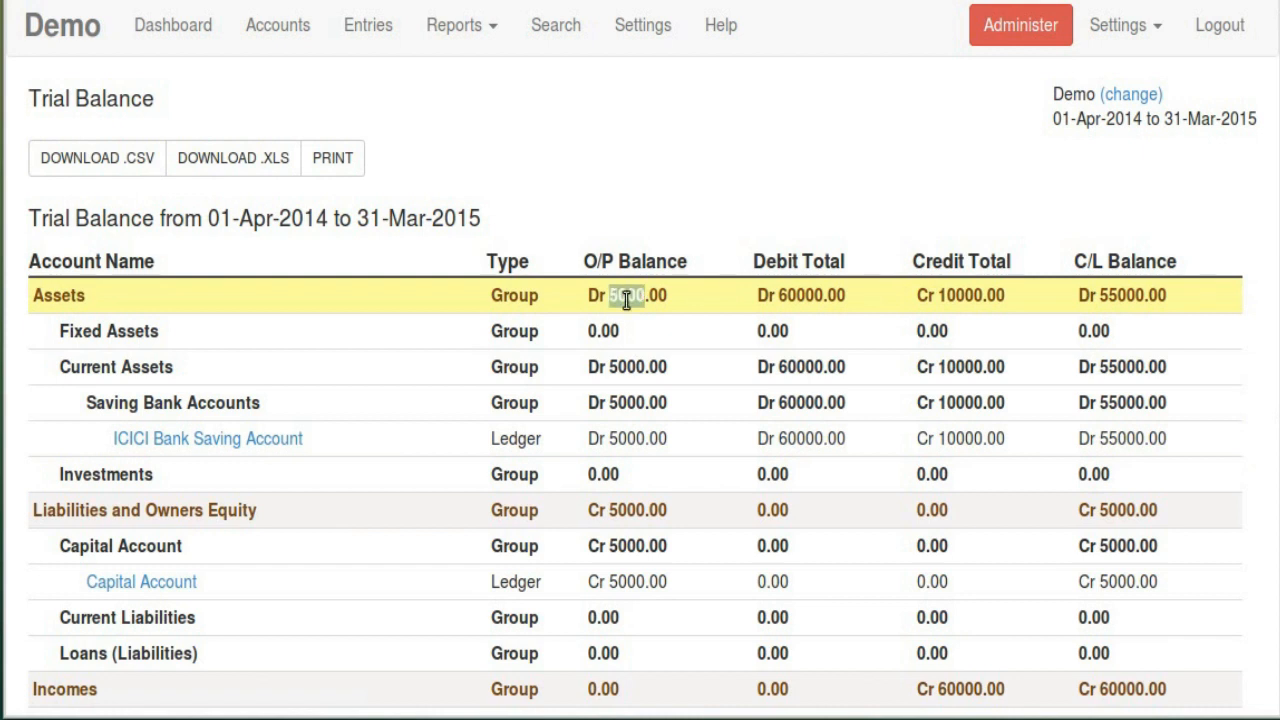
{"action": "double_click", "coordinate": [810, 295]}
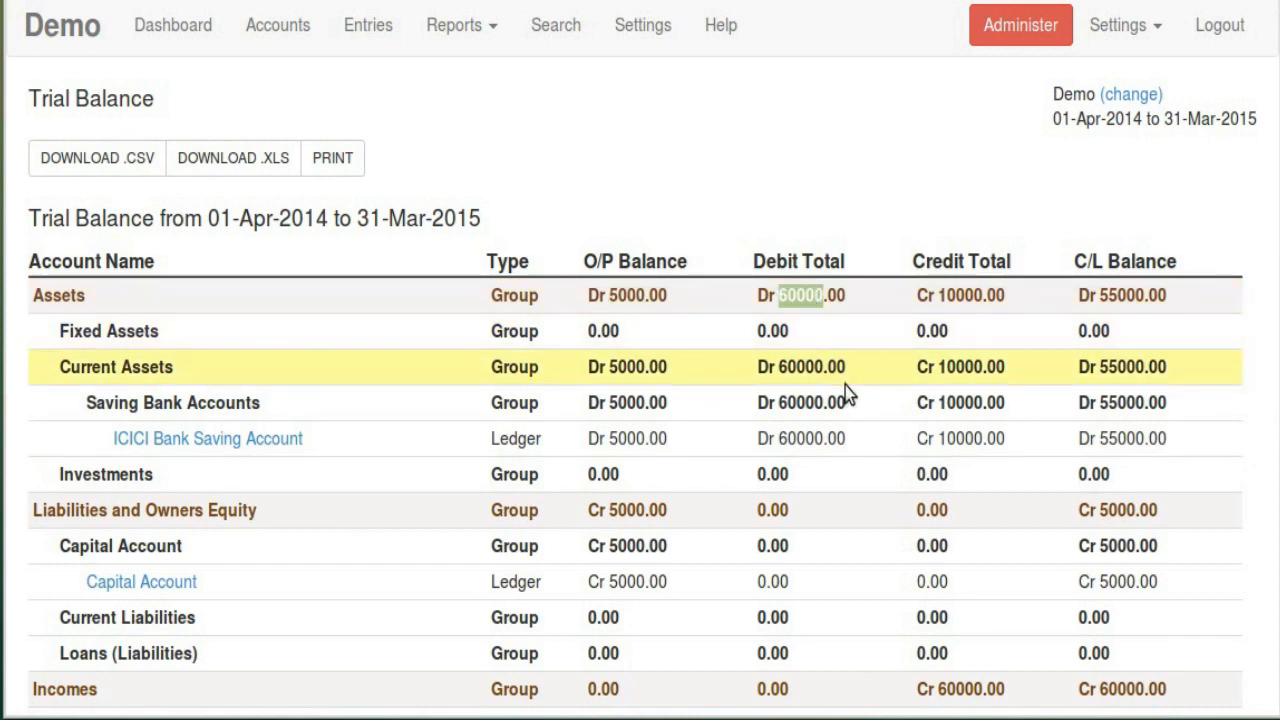
{"action": "double_click", "coordinate": [955, 295]}
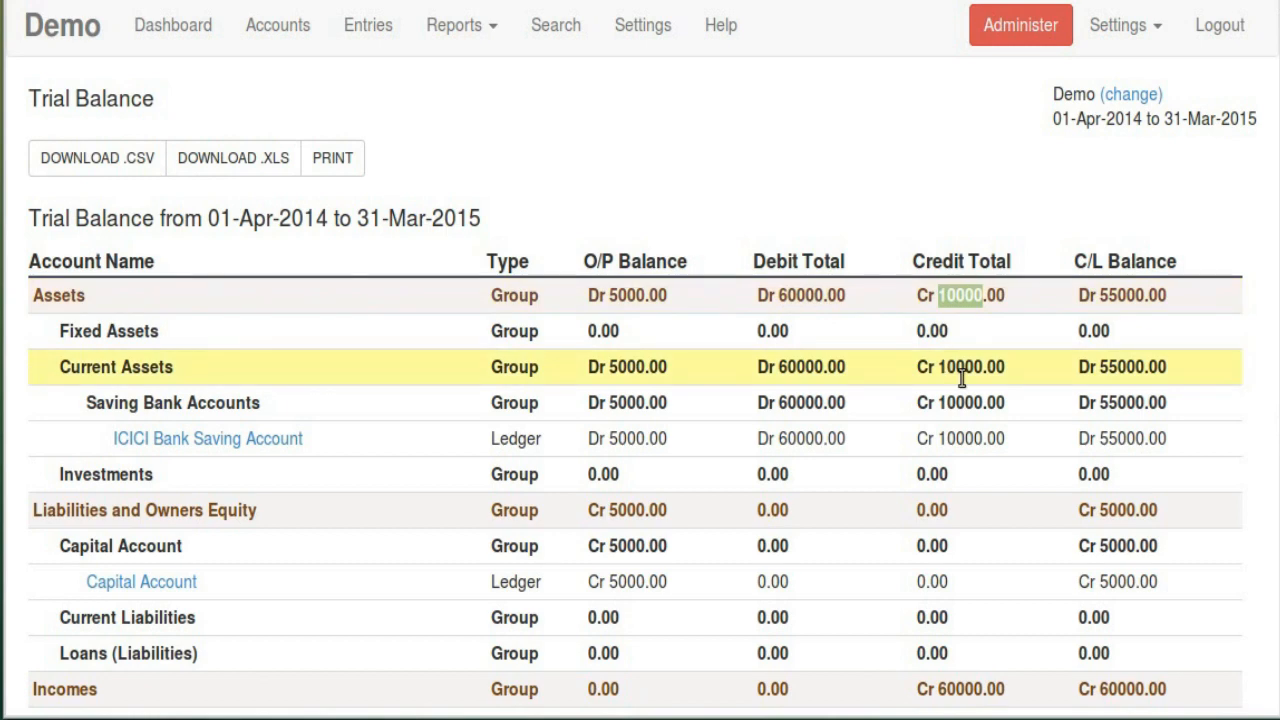
{"action": "double_click", "coordinate": [1121, 295]}
Confirm the Trial Balance TOTAL row shows 70000.00 on both debit and credit sides
{"action": "scroll", "coordinate": [1022, 367], "scroll_direction": "down", "scroll_amount": 3}
{"action": "scroll", "coordinate": [1022, 368], "scroll_direction": "down", "scroll_amount": 3}
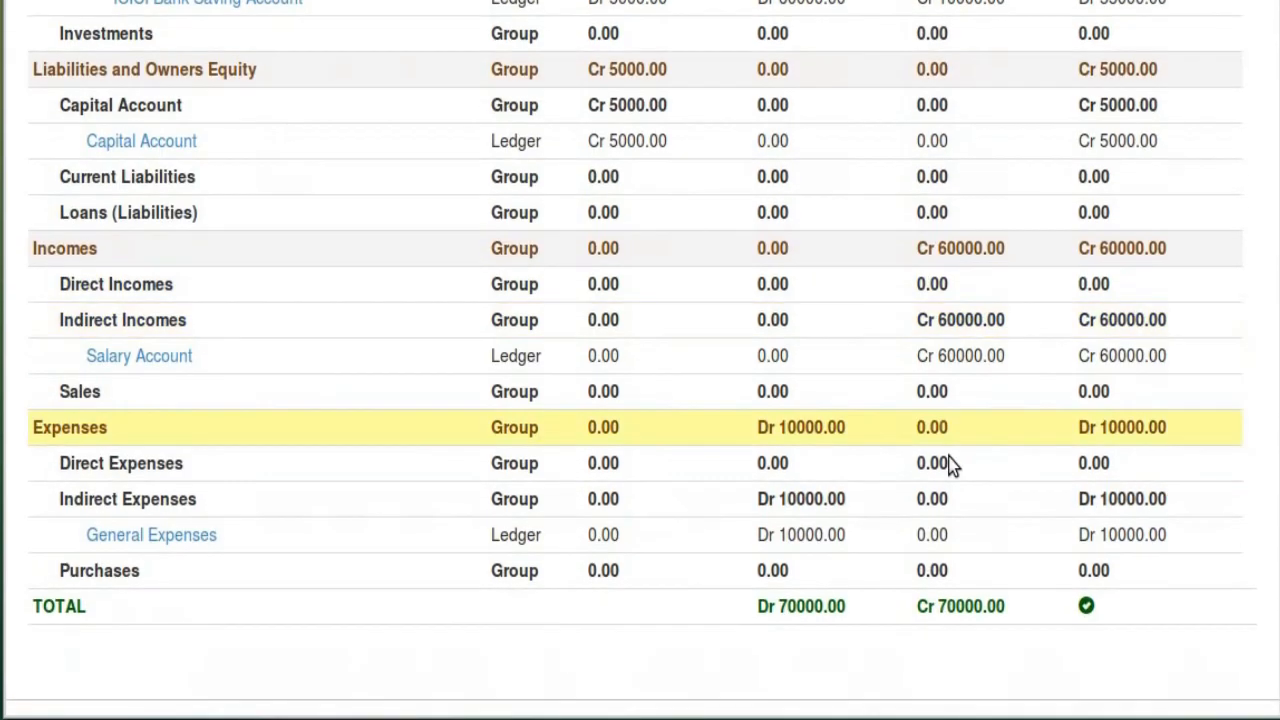
{"action": "scroll", "coordinate": [951, 466], "scroll_direction": "up", "scroll_amount": 5}
{"action": "scroll", "coordinate": [820, 632], "scroll_direction": "down", "scroll_amount": 6}
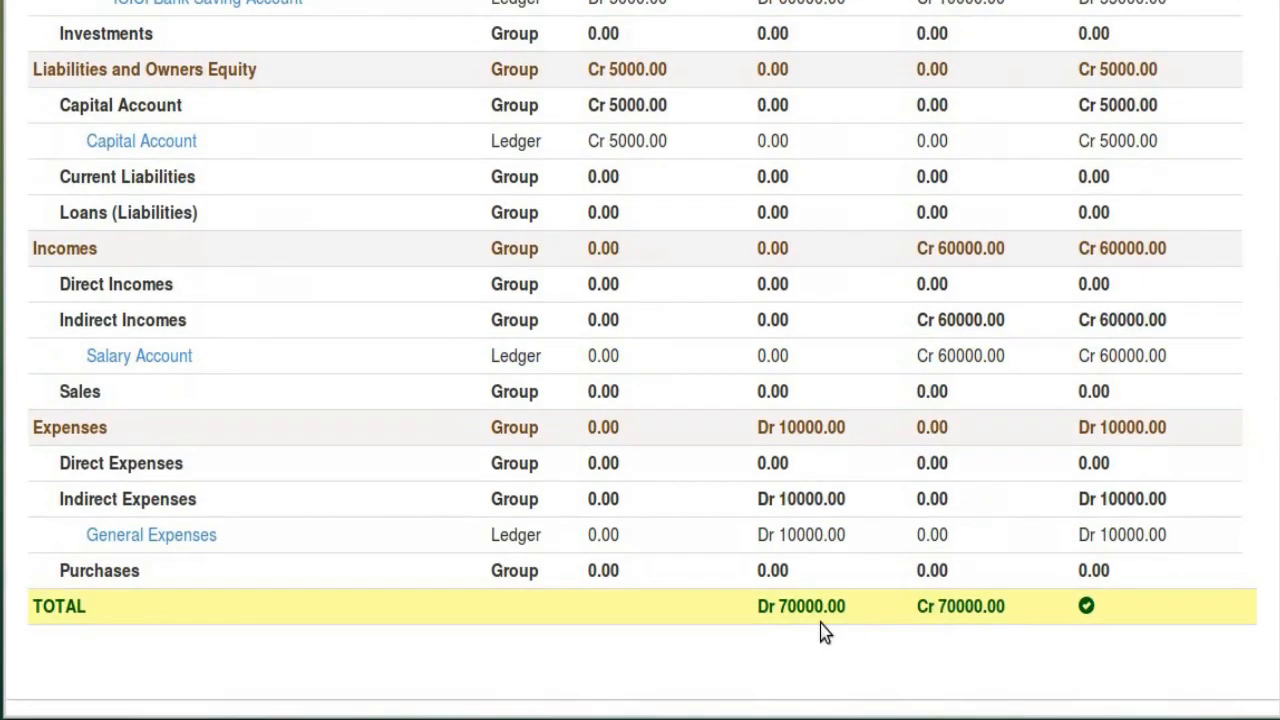
{"action": "double_click", "coordinate": [960, 606]}
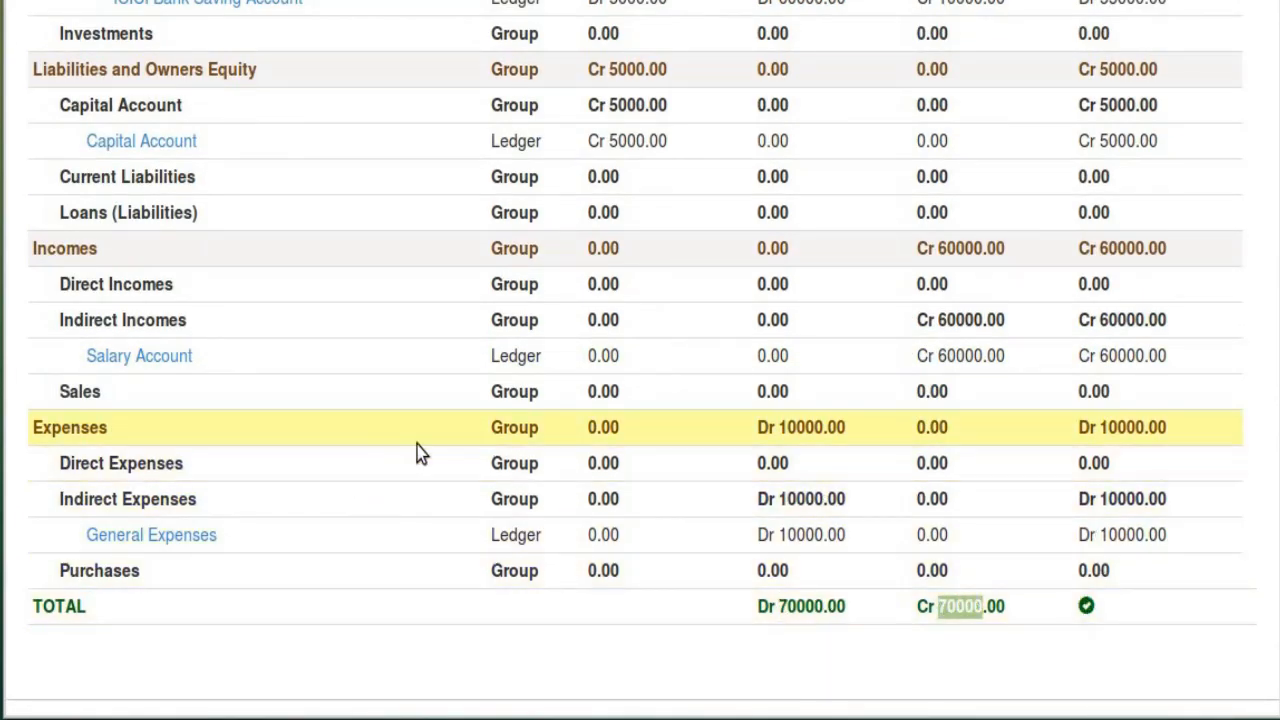
{"action": "scroll", "coordinate": [417, 449], "scroll_direction": "up", "scroll_amount": 9}
{"action": "left_click", "coordinate": [474, 40]}
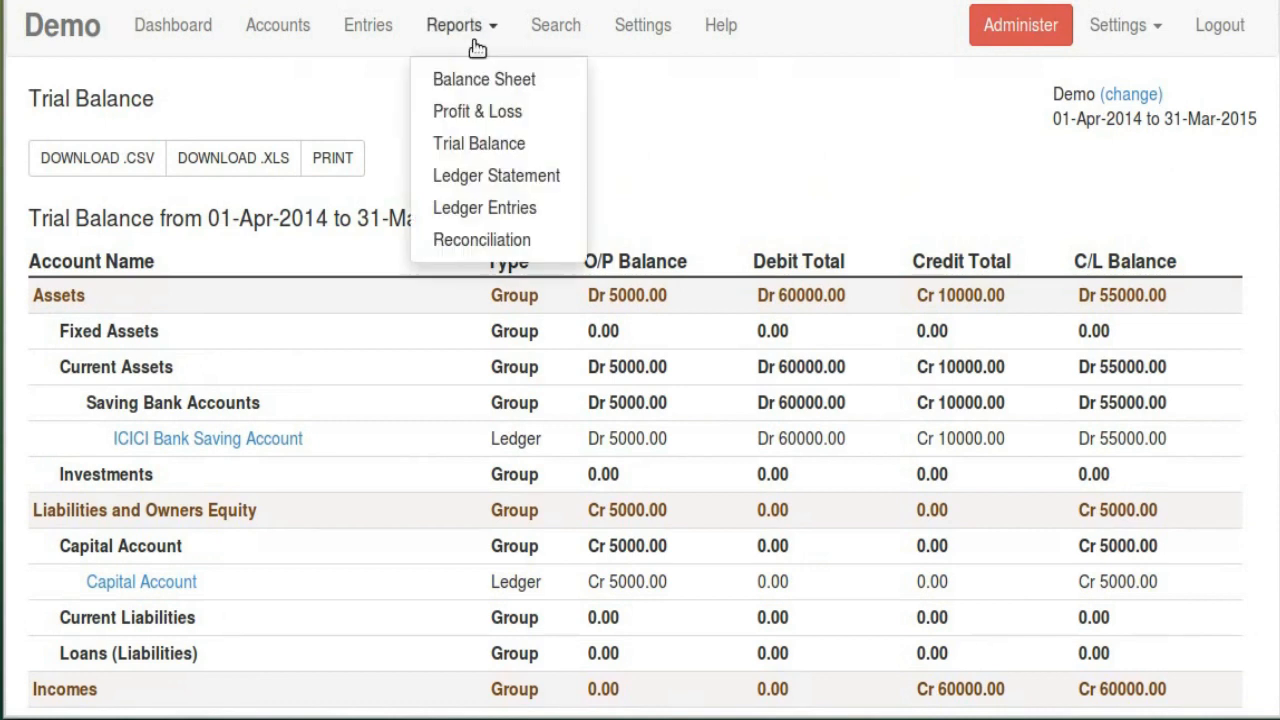
Generate the ICICI Bank Saving Account ledger statement and check balances 35000, 25000, 55000, closing 55000
{"action": "left_click", "coordinate": [492, 180]}
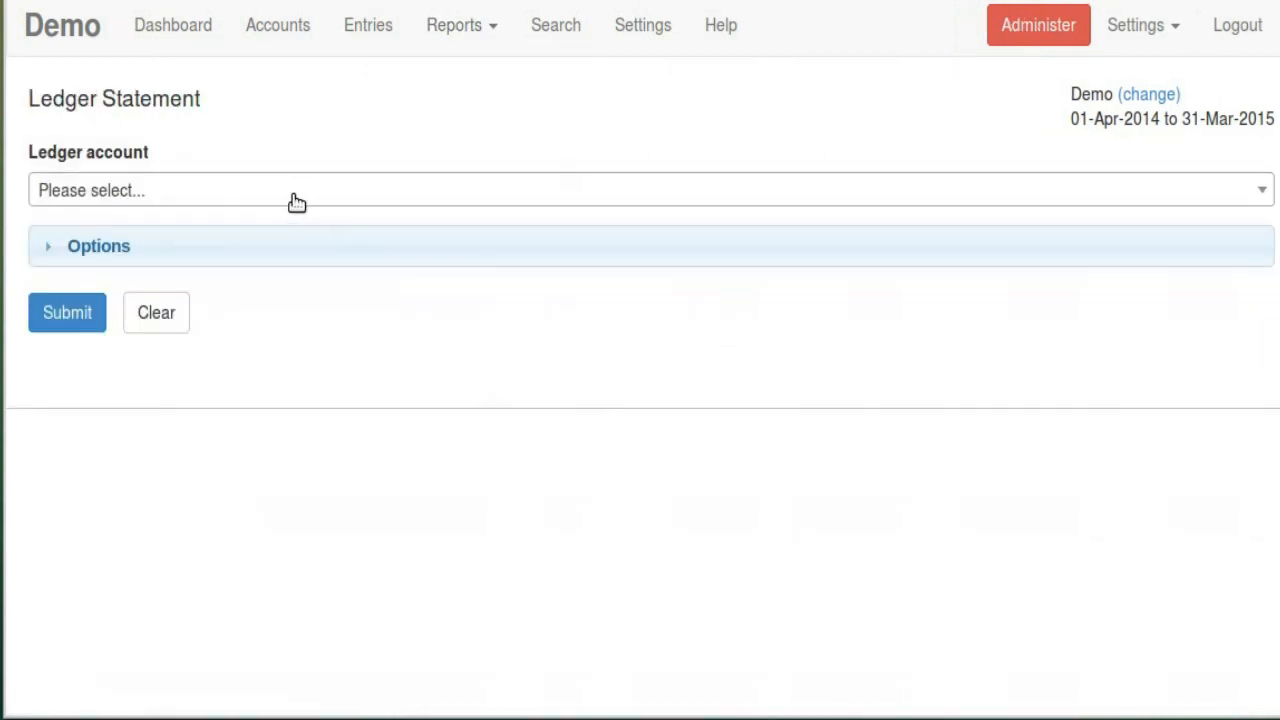
{"action": "left_click", "coordinate": [297, 202]}
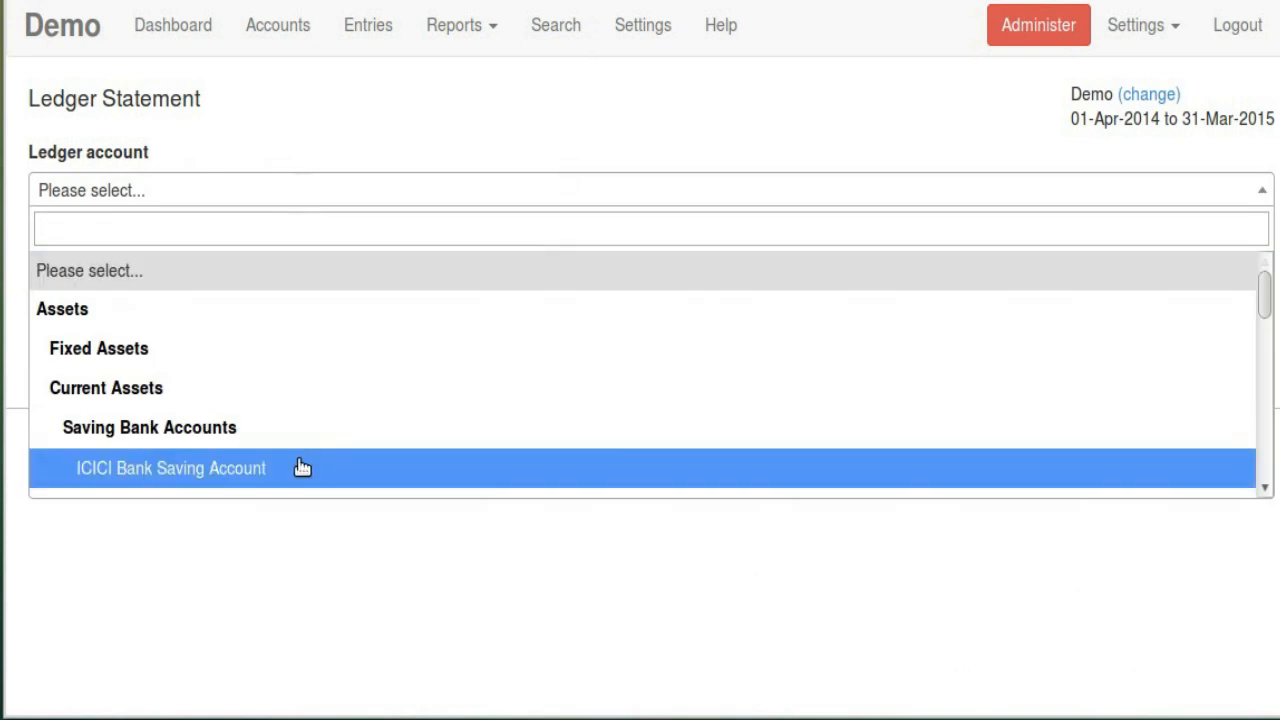
{"action": "left_click", "coordinate": [302, 468]}
{"action": "left_click", "coordinate": [92, 324]}
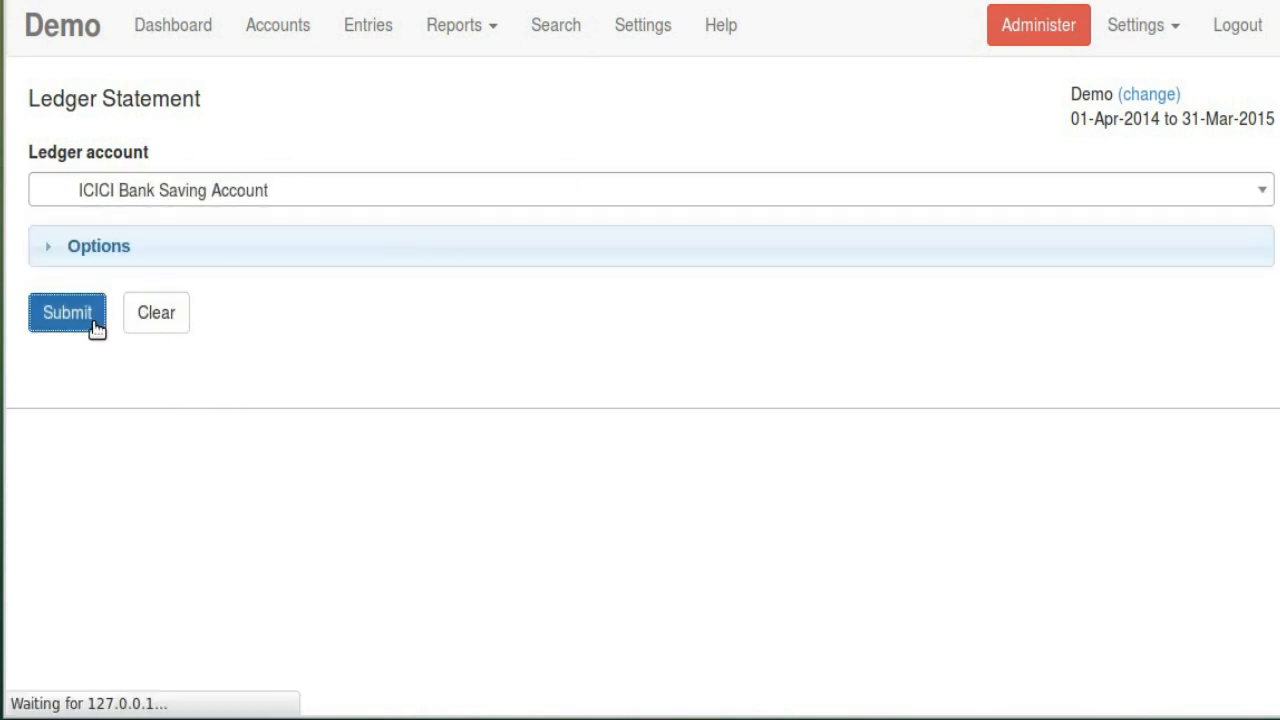
{"action": "scroll", "coordinate": [619, 428], "scroll_direction": "down", "scroll_amount": 5}
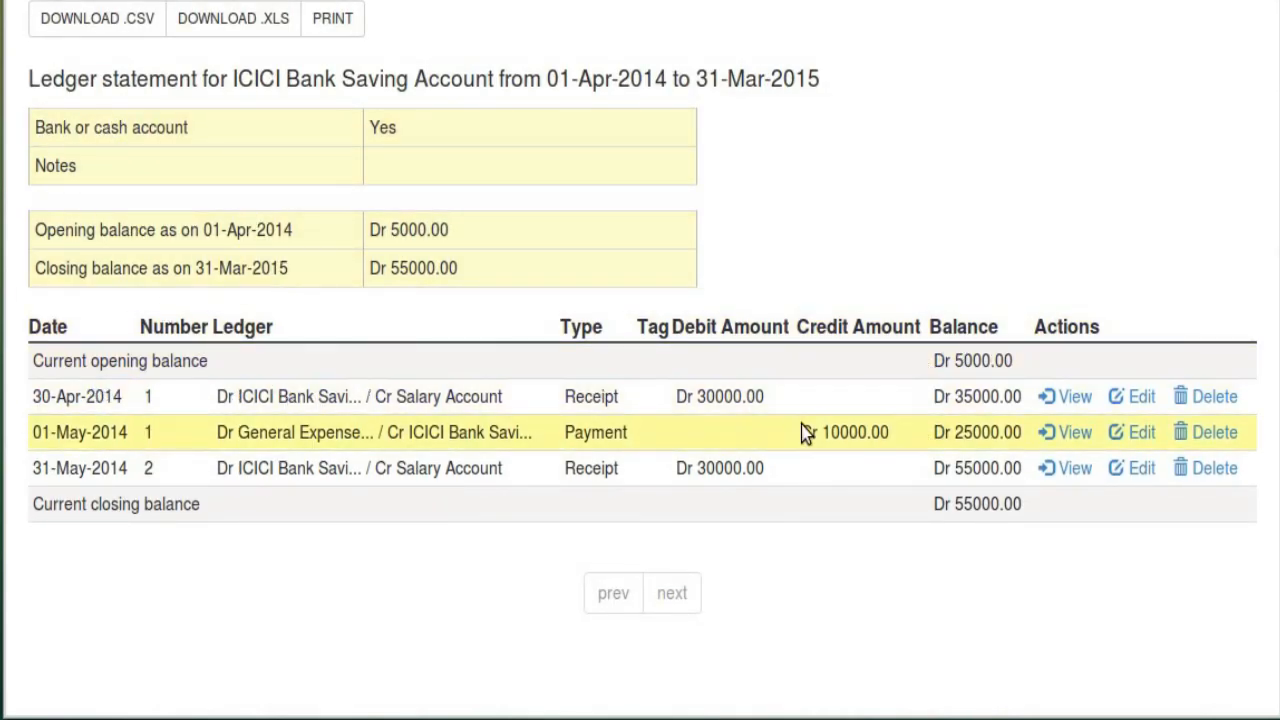
{"action": "double_click", "coordinate": [972, 397]}
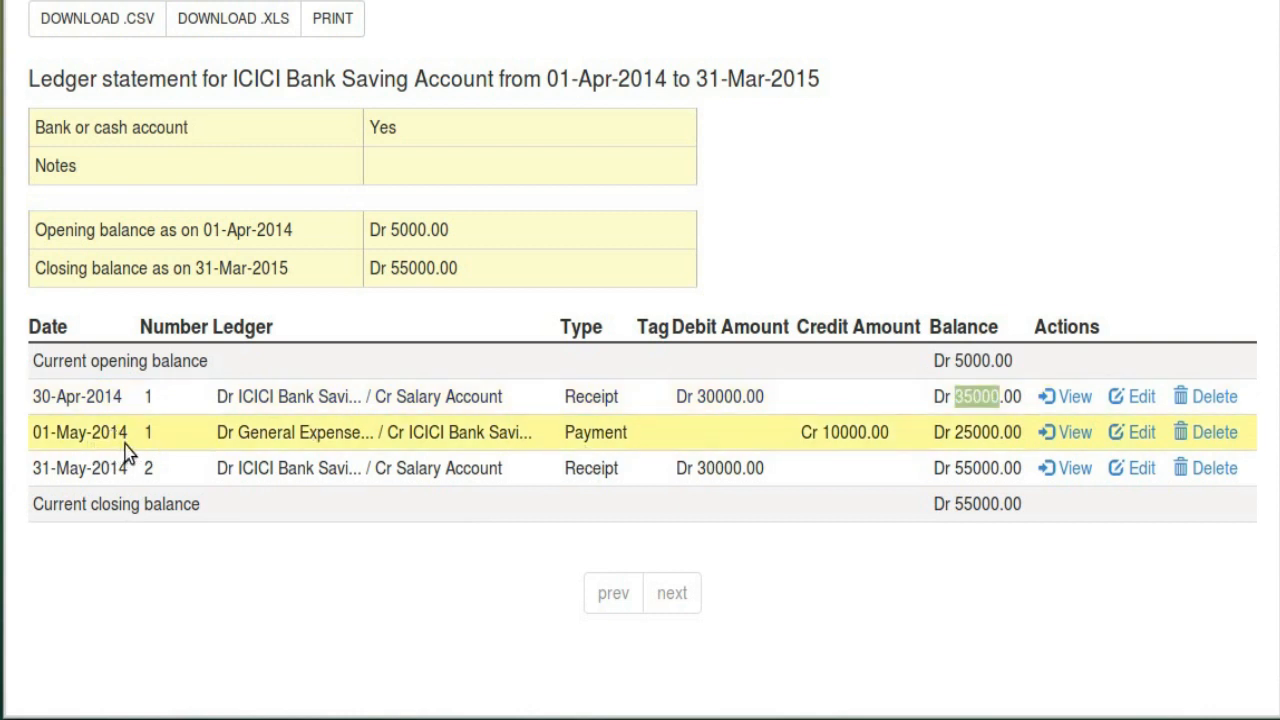
{"action": "double_click", "coordinate": [978, 432]}
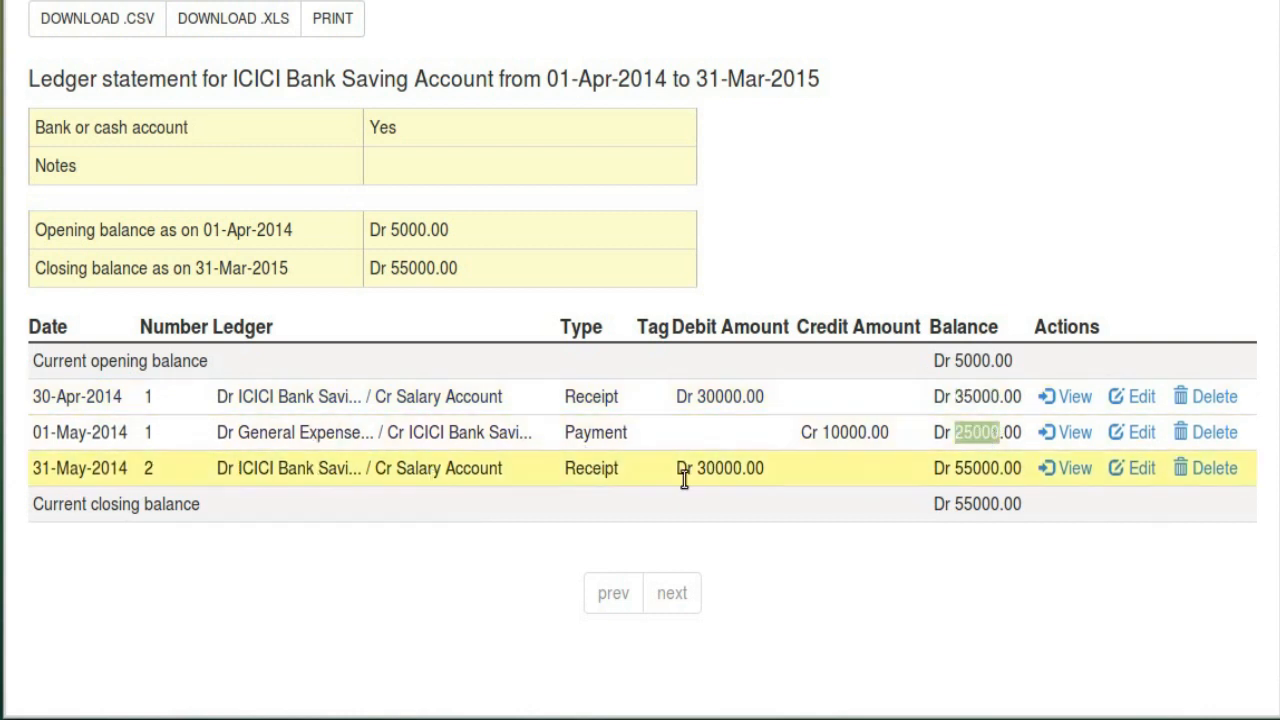
{"action": "double_click", "coordinate": [972, 468]}
{"action": "double_click", "coordinate": [980, 504]}
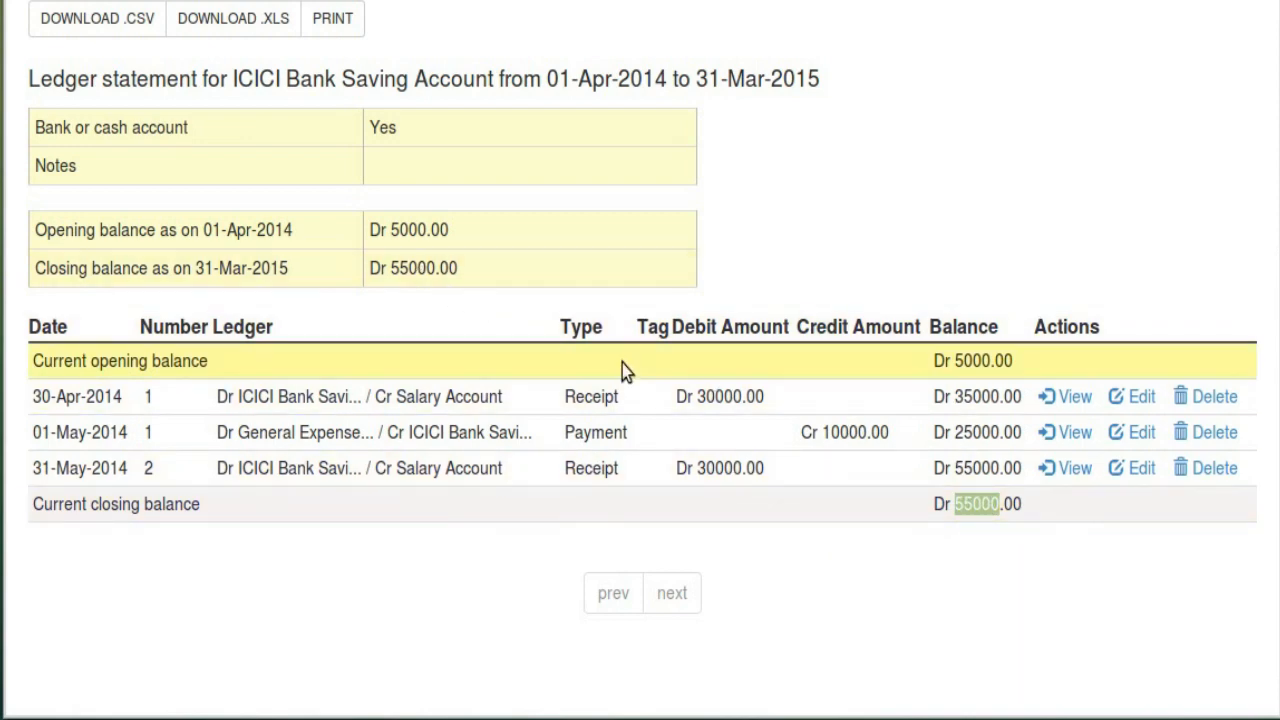
Toggle the statement's date range options, review it again, and move to the Ledger Entries report
{"action": "scroll", "coordinate": [699, 368], "scroll_direction": "up", "scroll_amount": 6}
{"action": "left_click", "coordinate": [314, 262]}
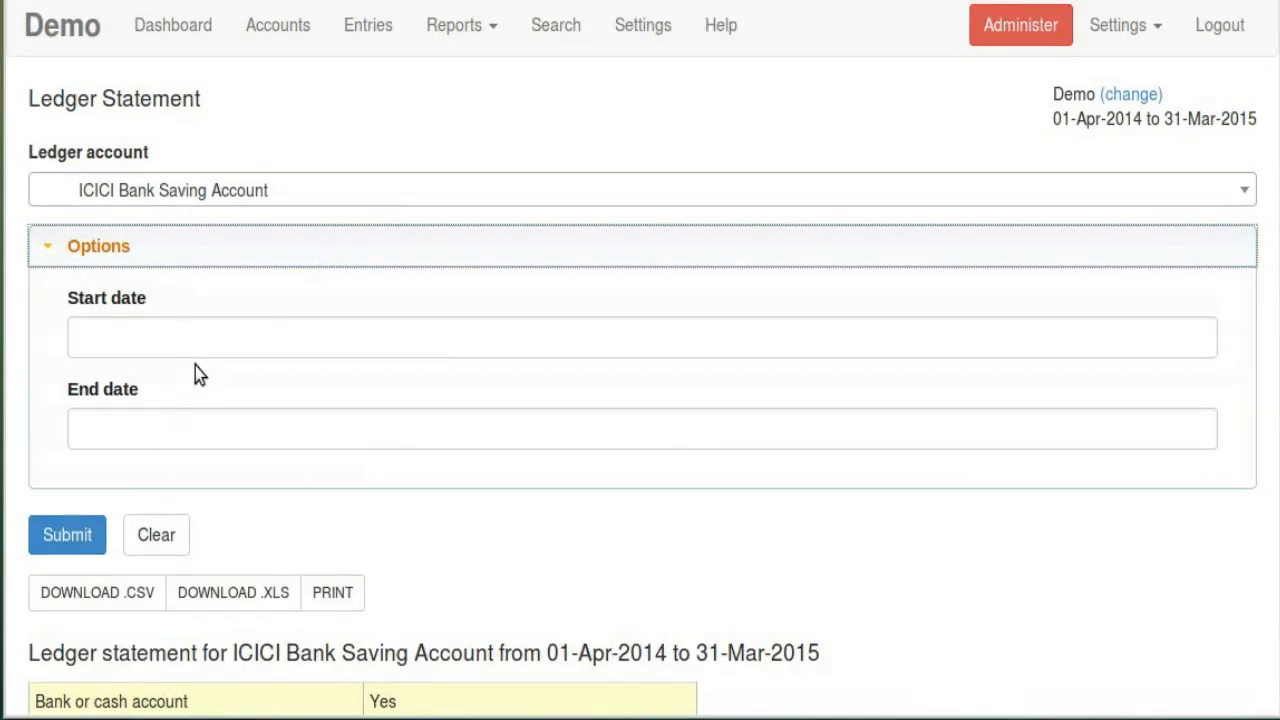
{"action": "left_click", "coordinate": [190, 262]}
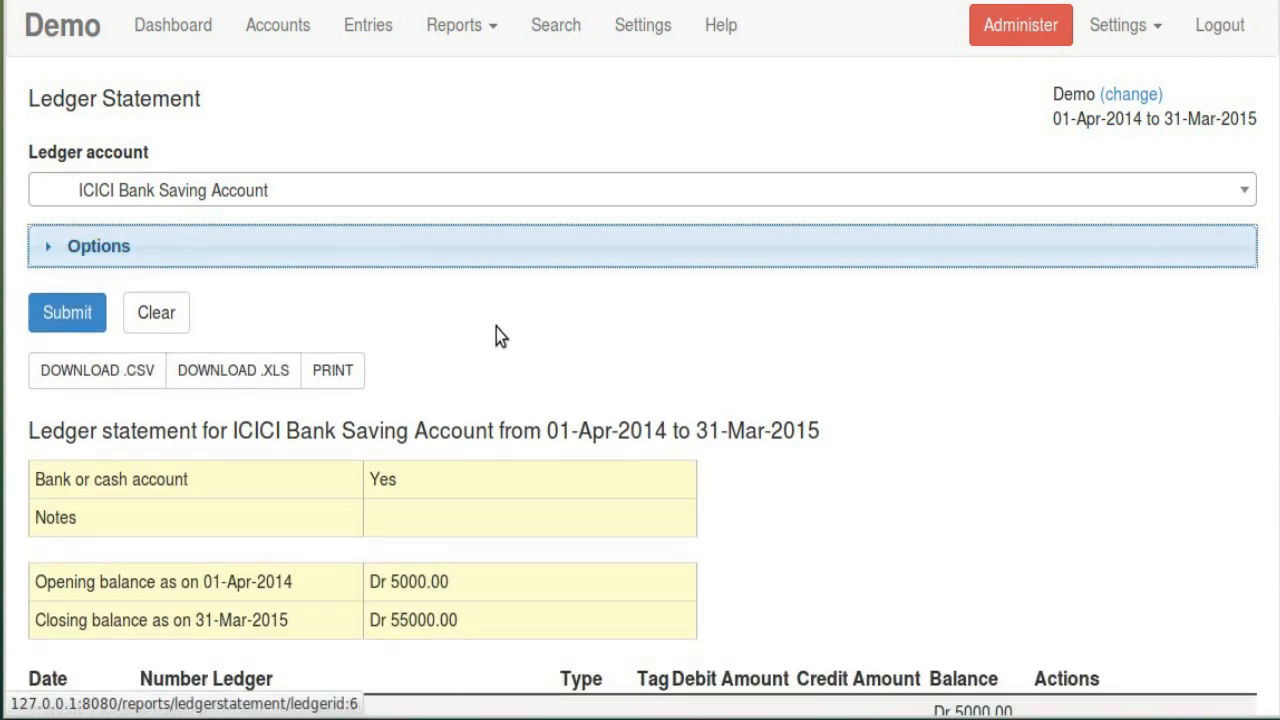
{"action": "left_click", "coordinate": [938, 398]}
{"action": "scroll", "coordinate": [938, 398], "scroll_direction": "down", "scroll_amount": 1}
{"action": "scroll", "coordinate": [938, 398], "scroll_direction": "down", "scroll_amount": 4}
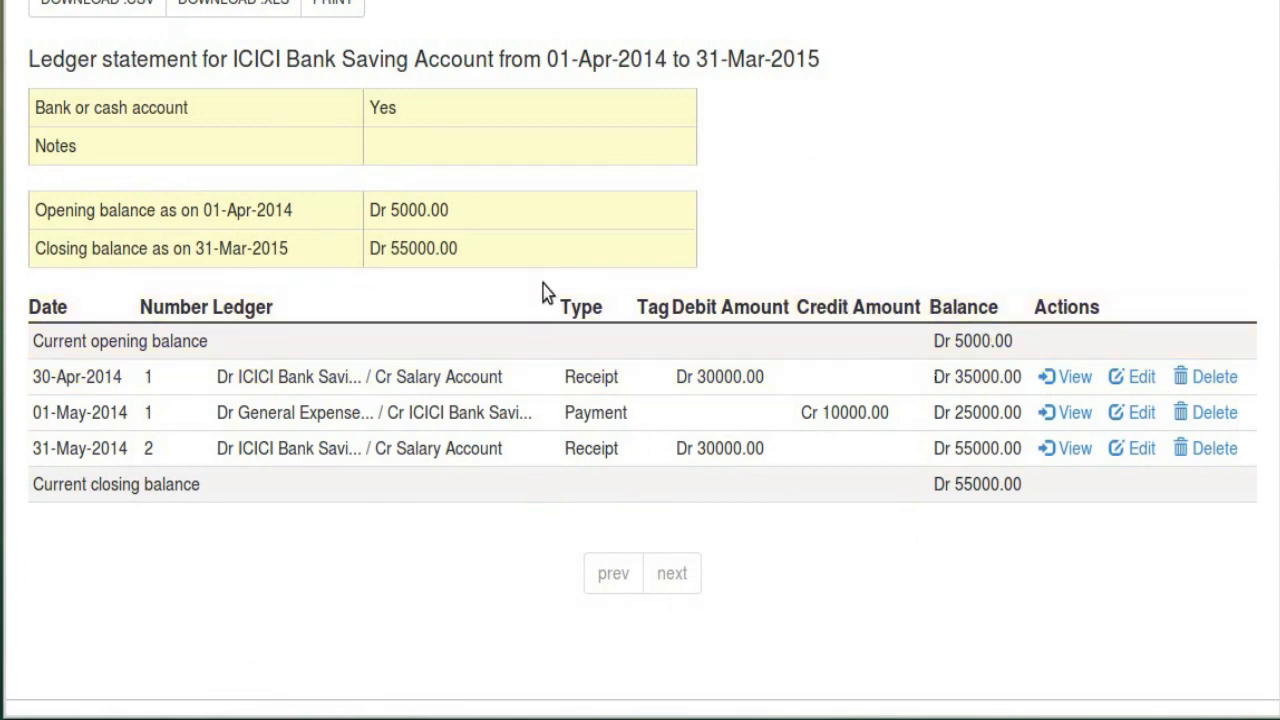
{"action": "scroll", "coordinate": [543, 294], "scroll_direction": "up", "scroll_amount": 5}
{"action": "mouse_move", "coordinate": [462, 25]}
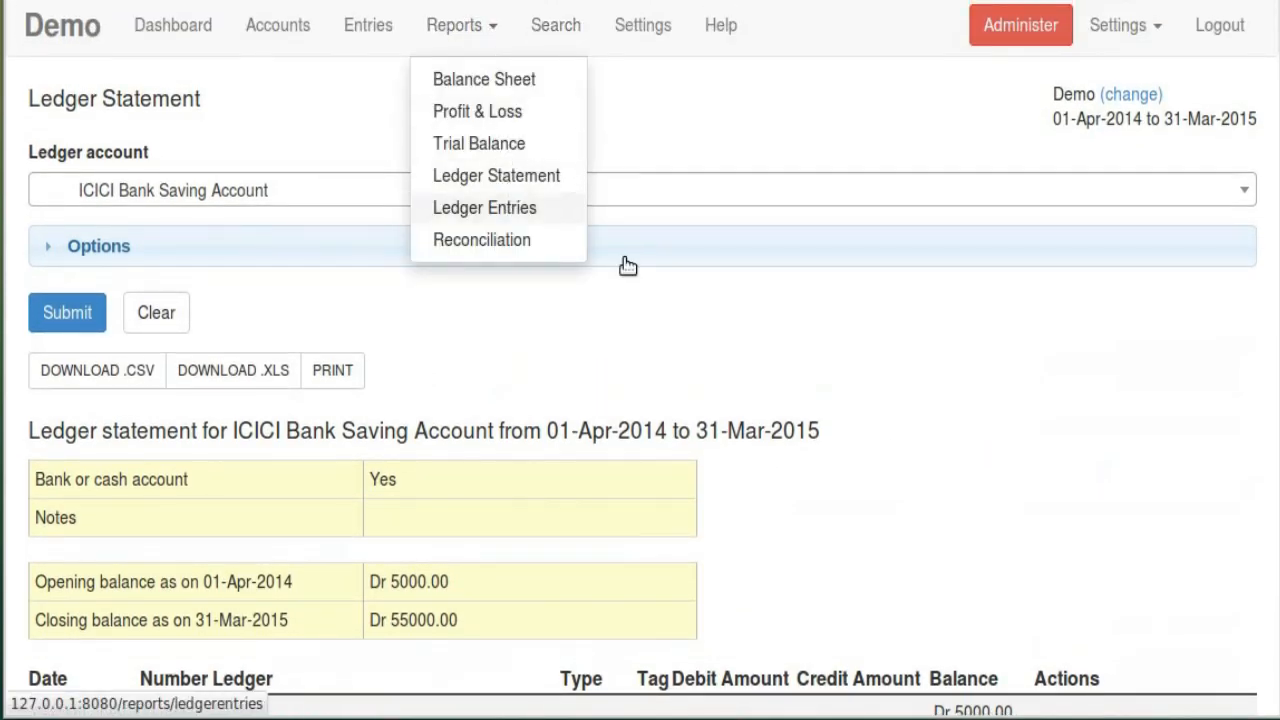
{"action": "scroll", "coordinate": [980, 434], "scroll_direction": "down", "scroll_amount": 4}
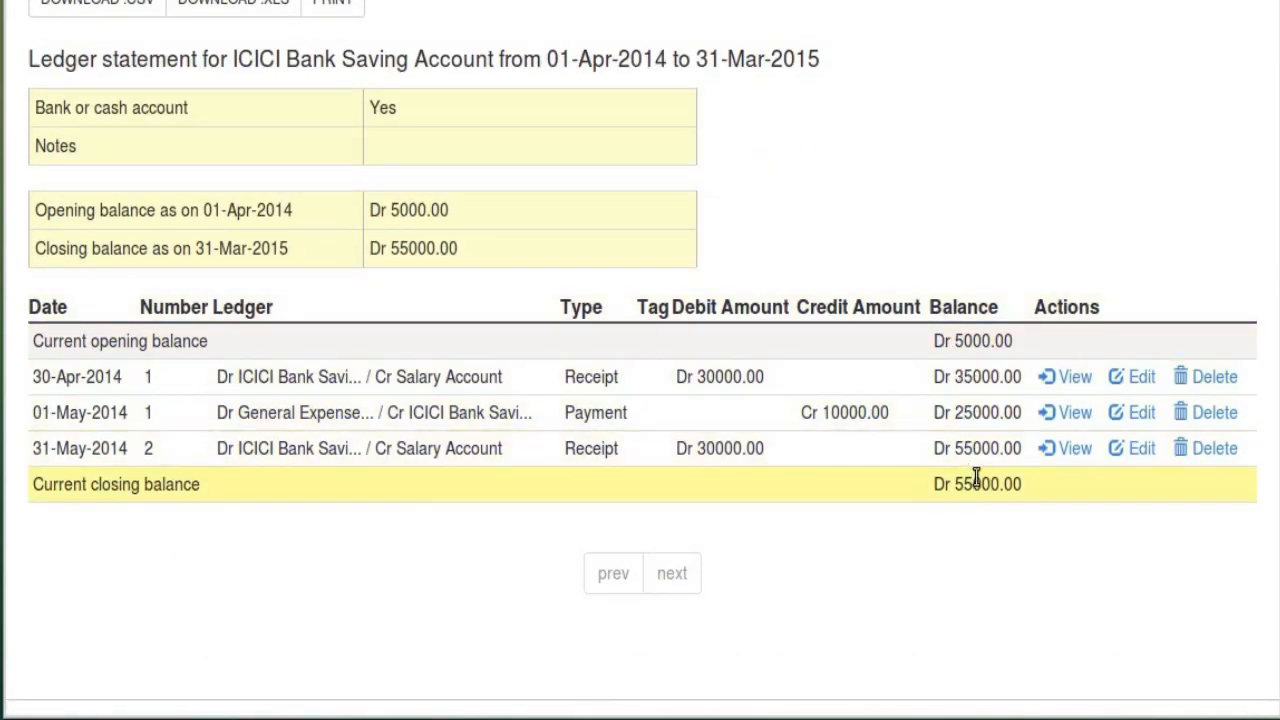
{"action": "scroll", "coordinate": [740, 432], "scroll_direction": "up", "scroll_amount": 4}
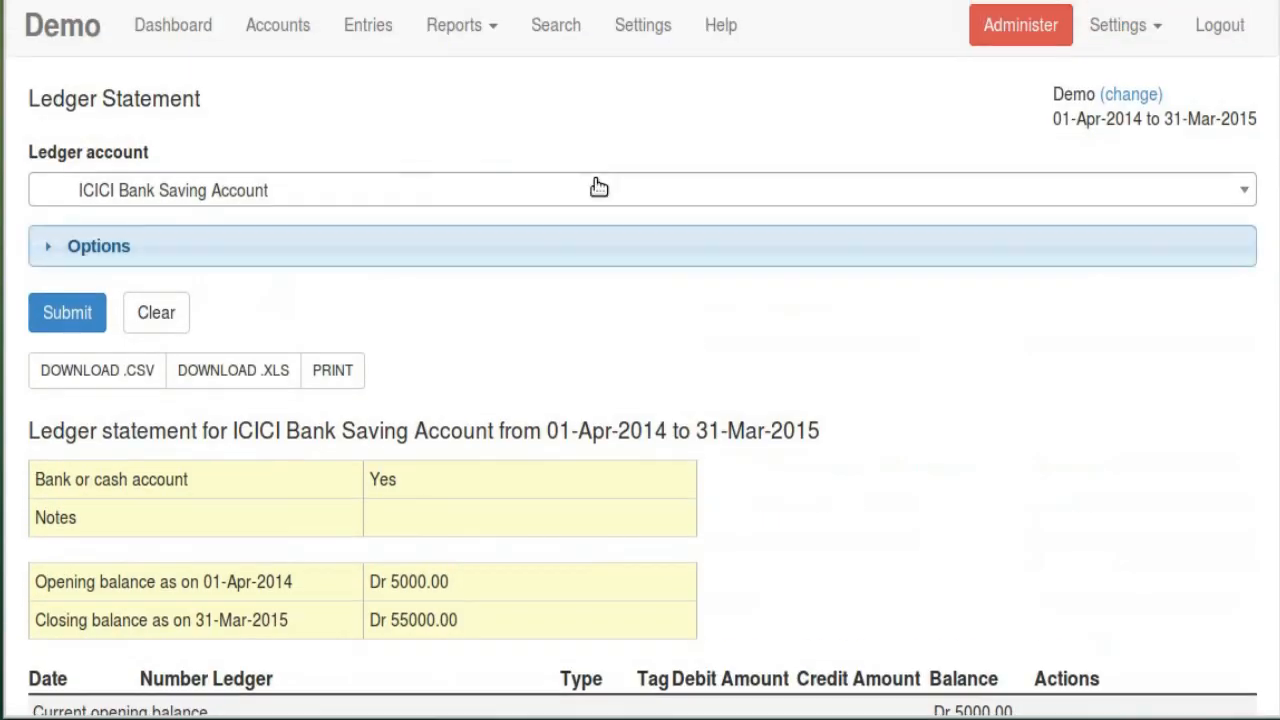
{"action": "left_click", "coordinate": [497, 207]}
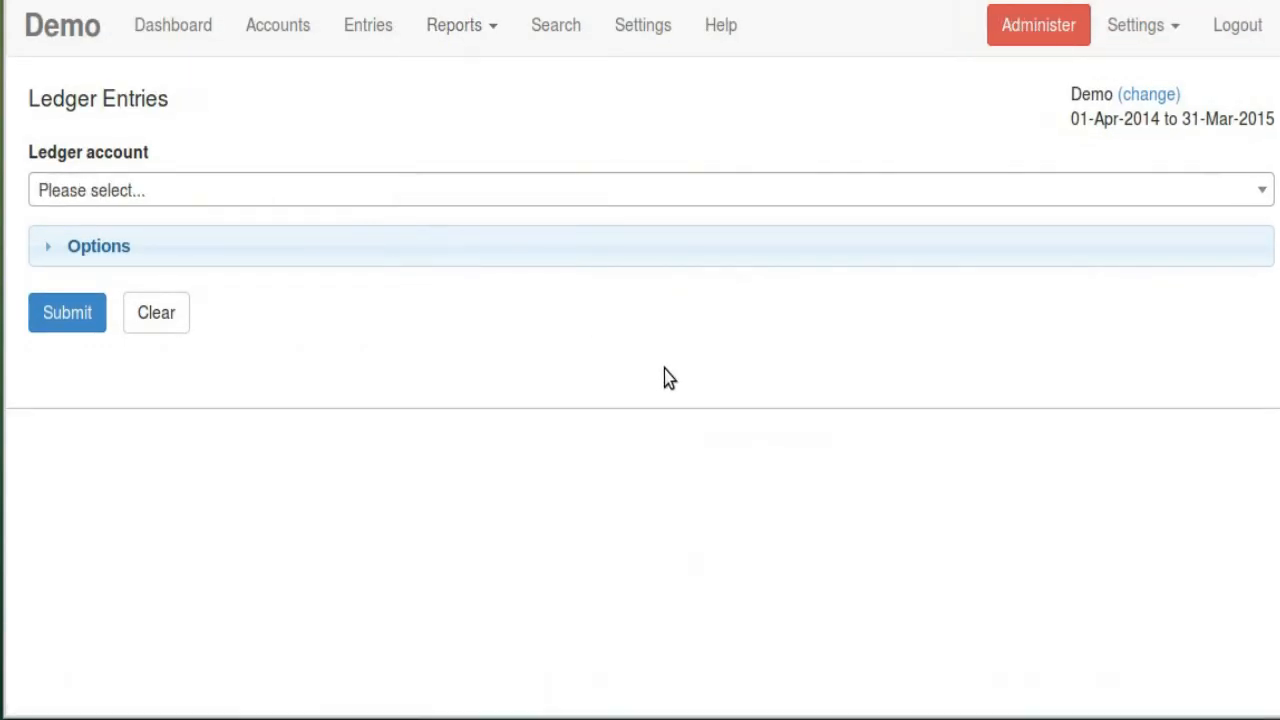
Generate ICICI Bank Saving Account ledger entries for 01-Apr-2014 to 31-Mar-2015 and review the three entries
{"action": "left_click", "coordinate": [349, 209]}
{"action": "left_click", "coordinate": [222, 482]}
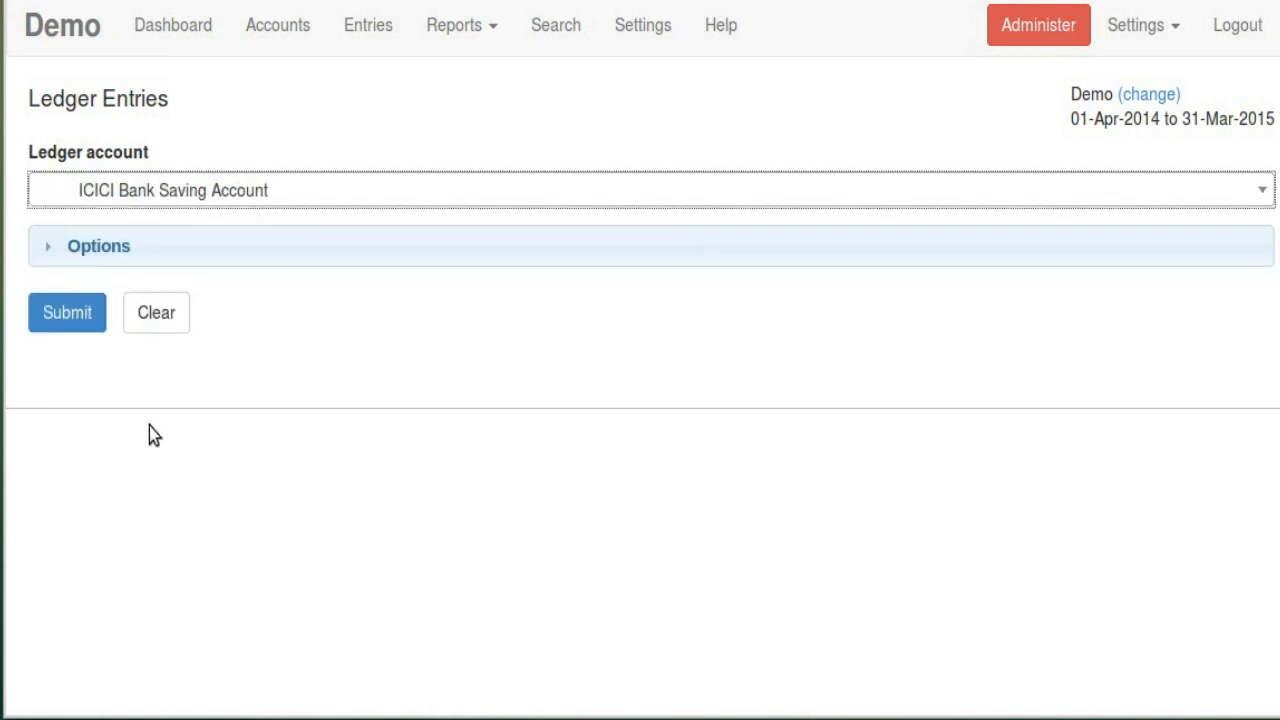
{"action": "left_click", "coordinate": [78, 320]}
{"action": "scroll", "coordinate": [966, 445], "scroll_direction": "down", "scroll_amount": 3}
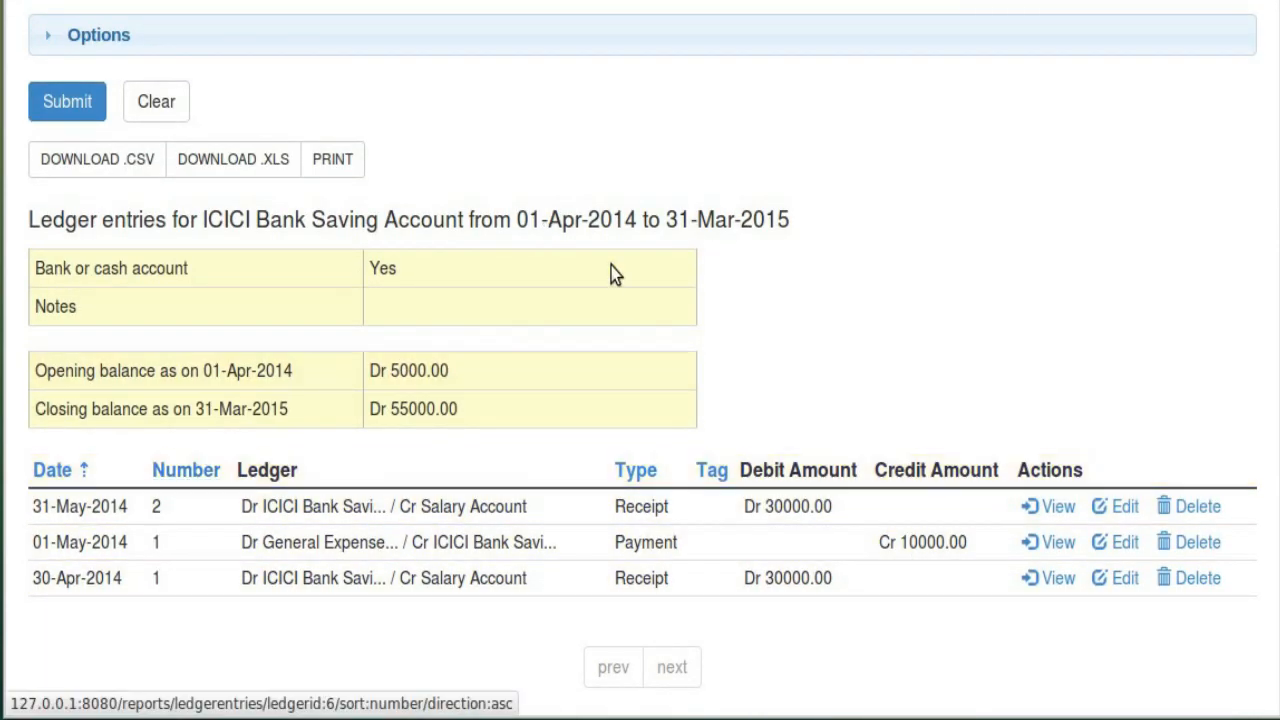
{"action": "scroll", "coordinate": [630, 290], "scroll_direction": "up", "scroll_amount": 3}
{"action": "scroll", "coordinate": [636, 302], "scroll_direction": "down", "scroll_amount": 4}
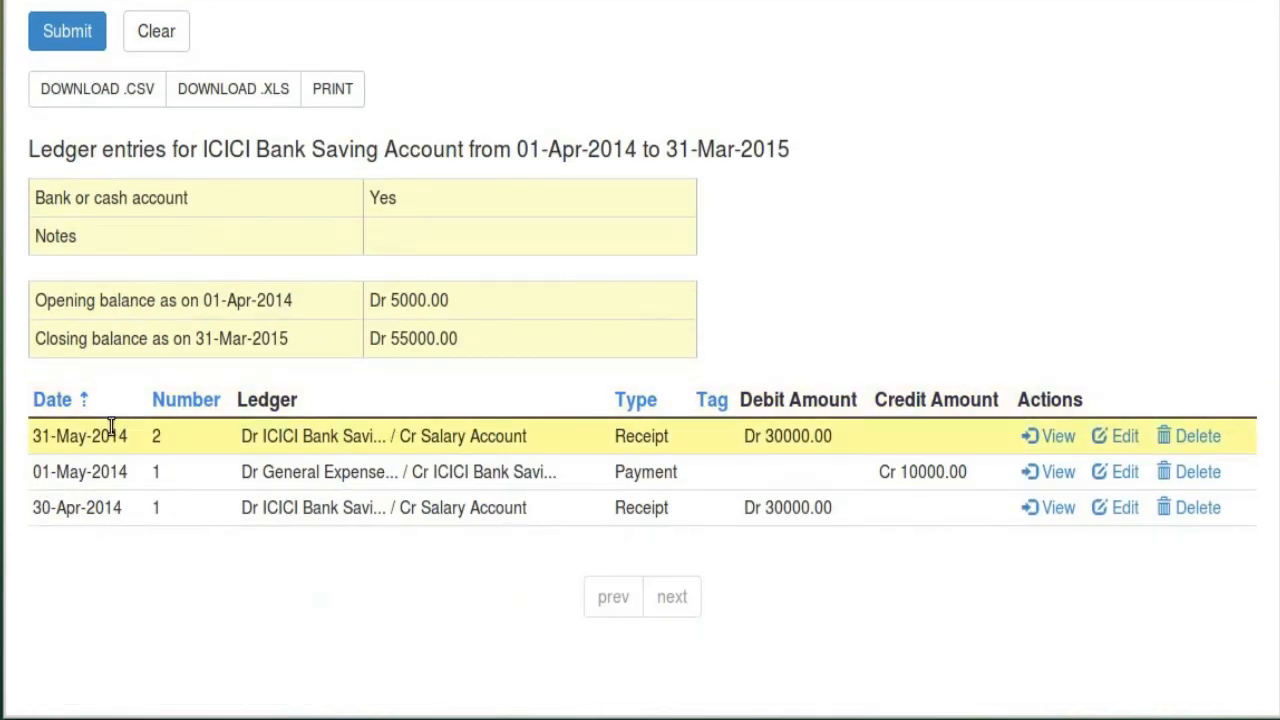
{"action": "scroll", "coordinate": [654, 262], "scroll_direction": "up", "scroll_amount": 4}
{"action": "scroll", "coordinate": [663, 237], "scroll_direction": "down", "scroll_amount": 4}
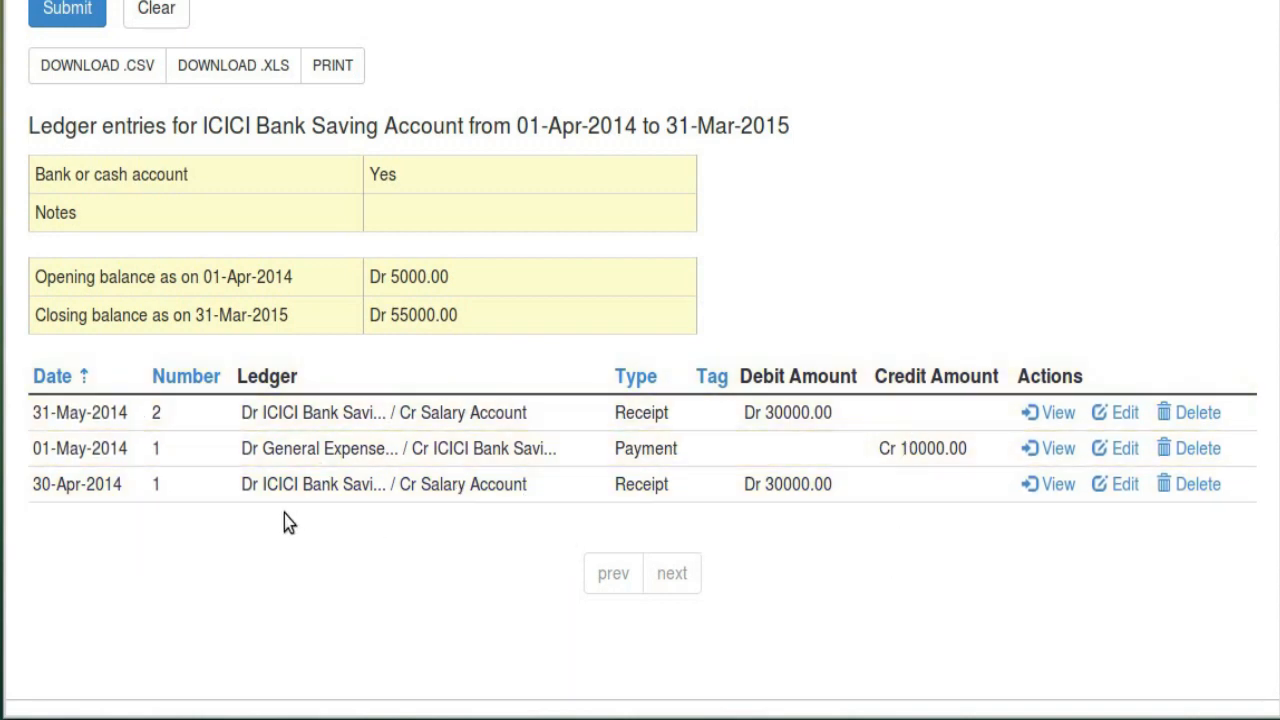
{"action": "scroll", "coordinate": [284, 514], "scroll_direction": "up", "scroll_amount": 3}
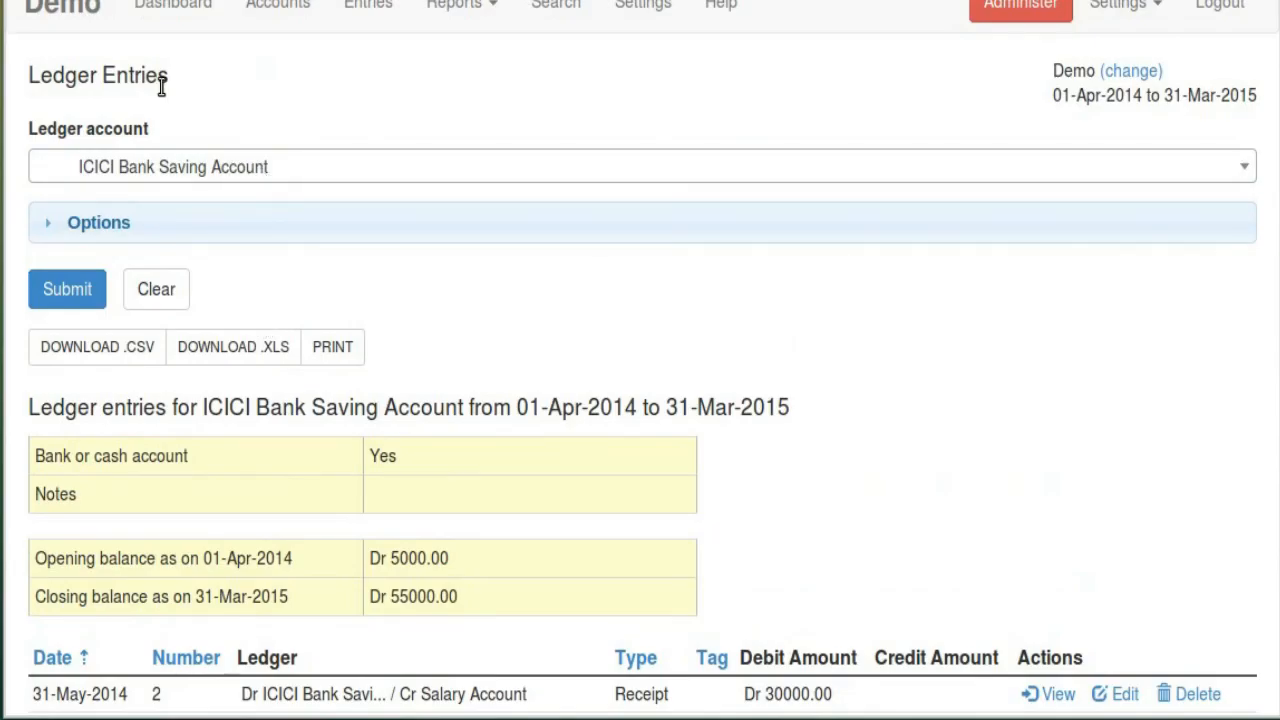
{"action": "scroll", "coordinate": [563, 700], "scroll_direction": "down", "scroll_amount": 3}
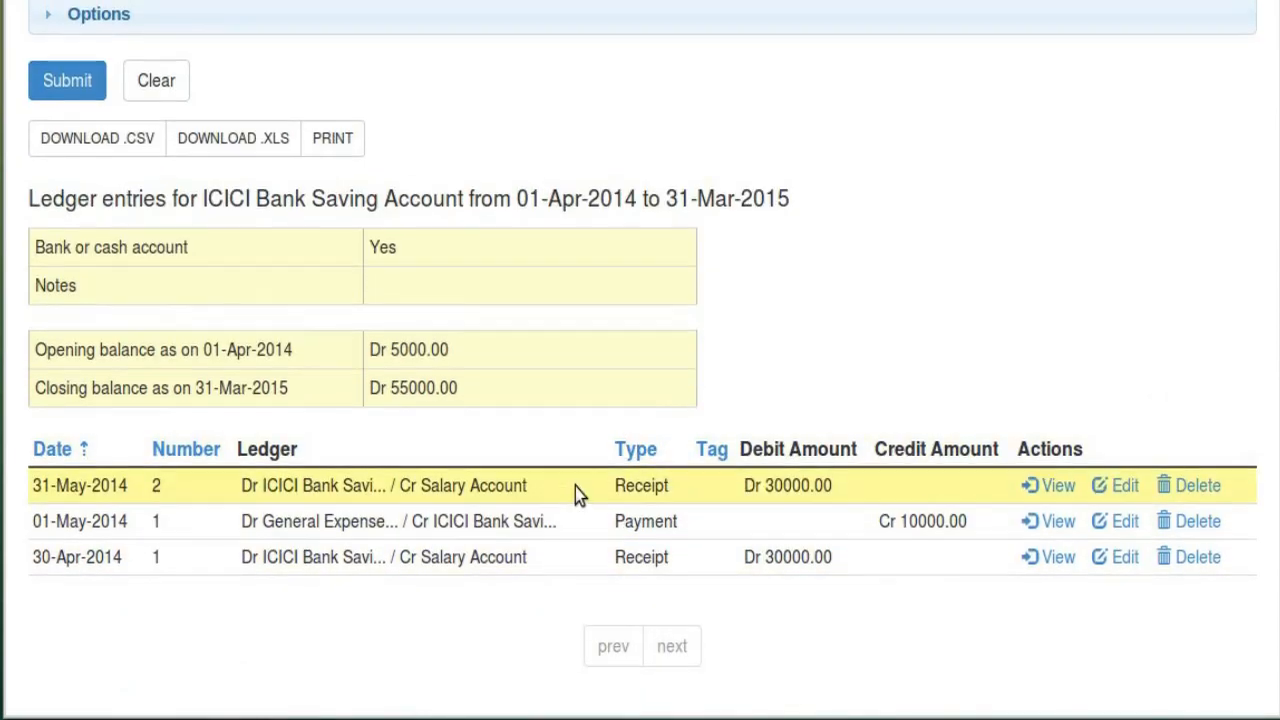
{"action": "scroll", "coordinate": [575, 487], "scroll_direction": "up", "scroll_amount": 3}
Toggle the date options open and closed, then go to the Ledger Reconciliation report
{"action": "left_click", "coordinate": [314, 232]}
{"action": "left_click", "coordinate": [314, 232]}
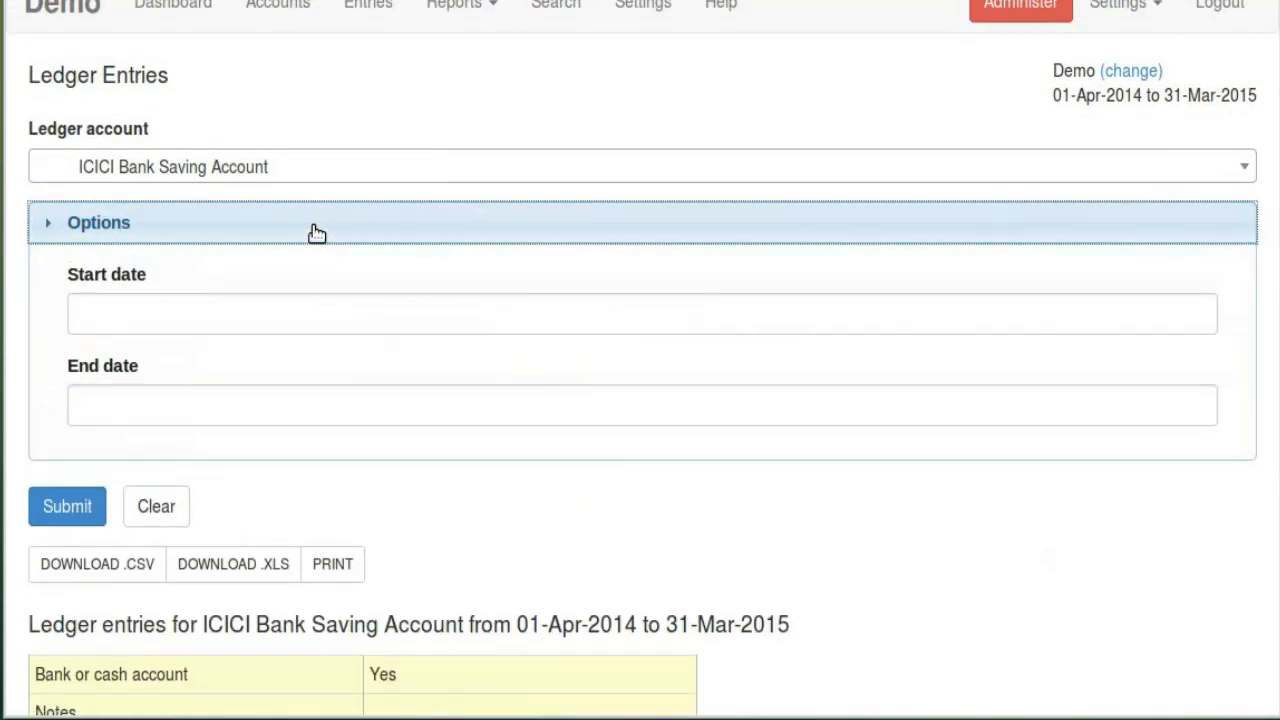
{"action": "left_click", "coordinate": [497, 10]}
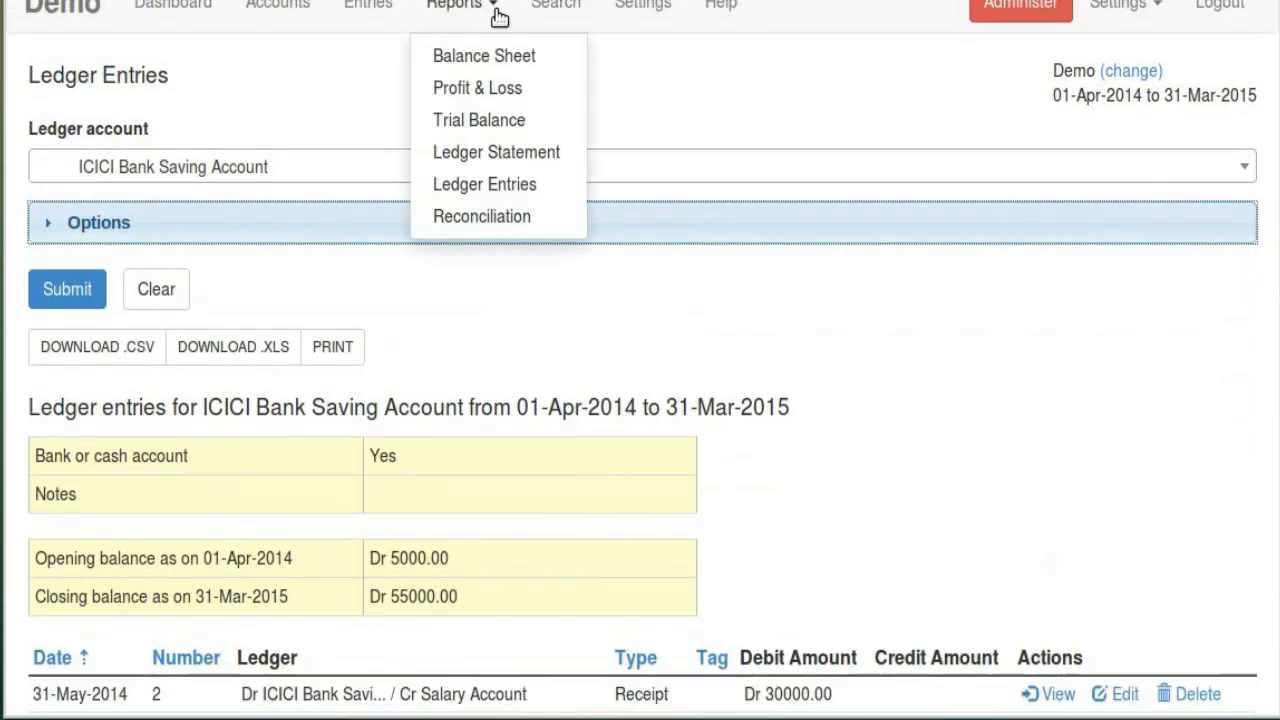
{"action": "left_click", "coordinate": [512, 217]}
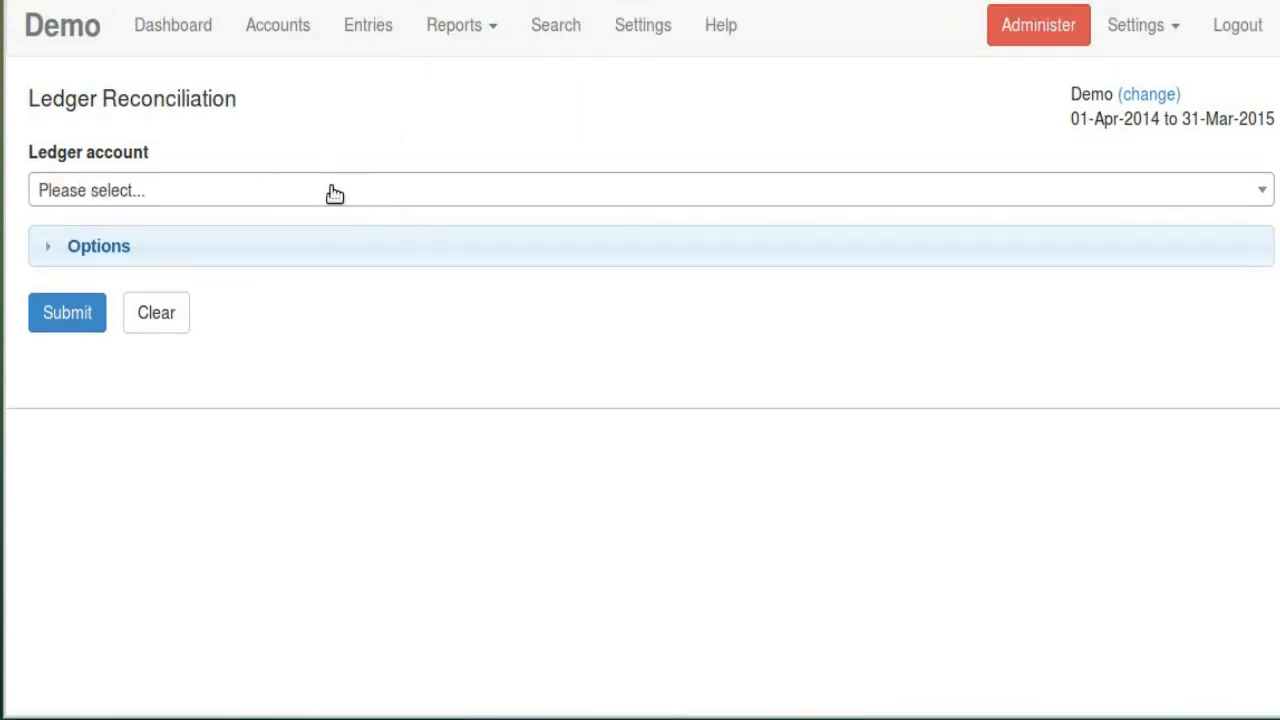
Load the reconciliation report for ICICI Bank Saving Account
{"action": "left_click", "coordinate": [334, 193]}
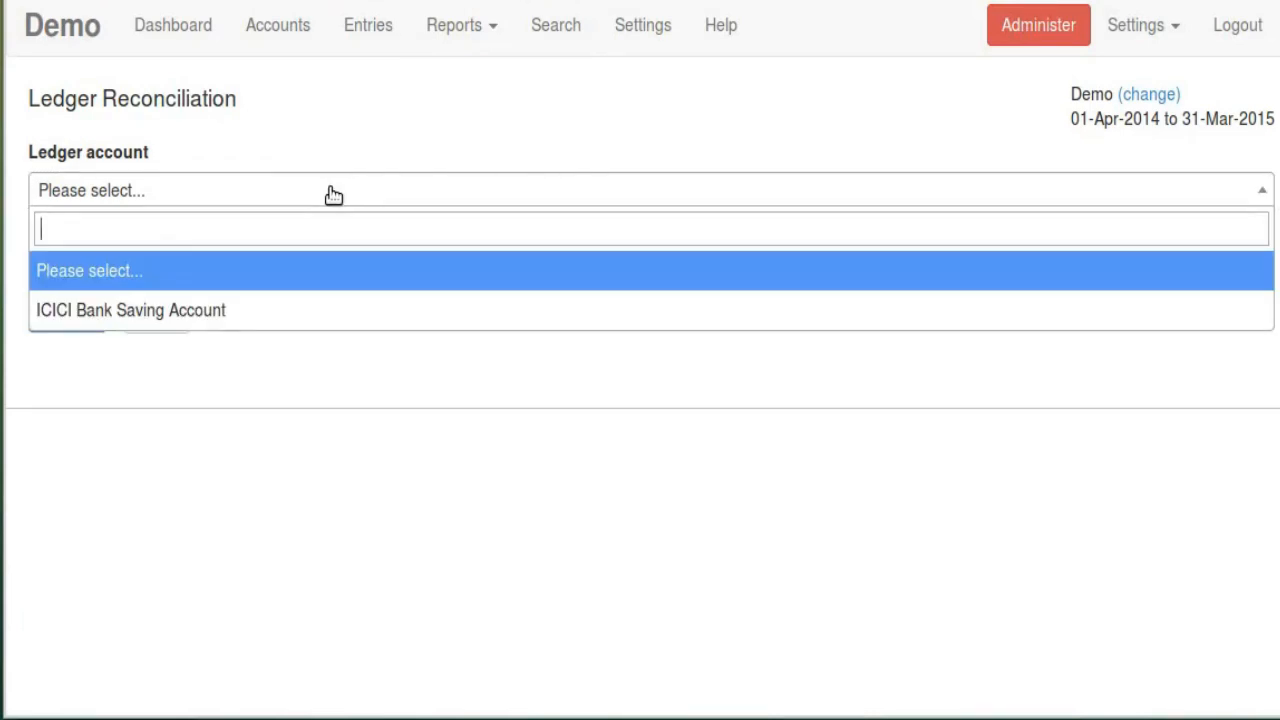
{"action": "left_click", "coordinate": [268, 305]}
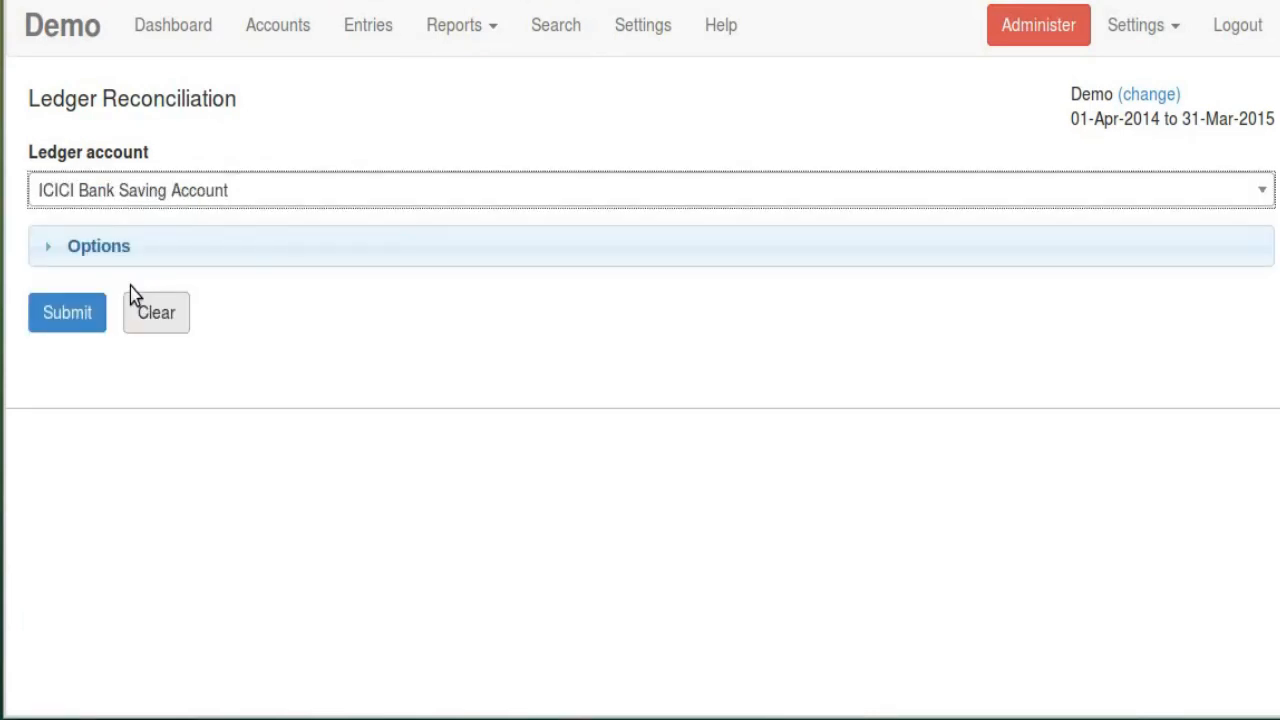
{"action": "left_click", "coordinate": [114, 251]}
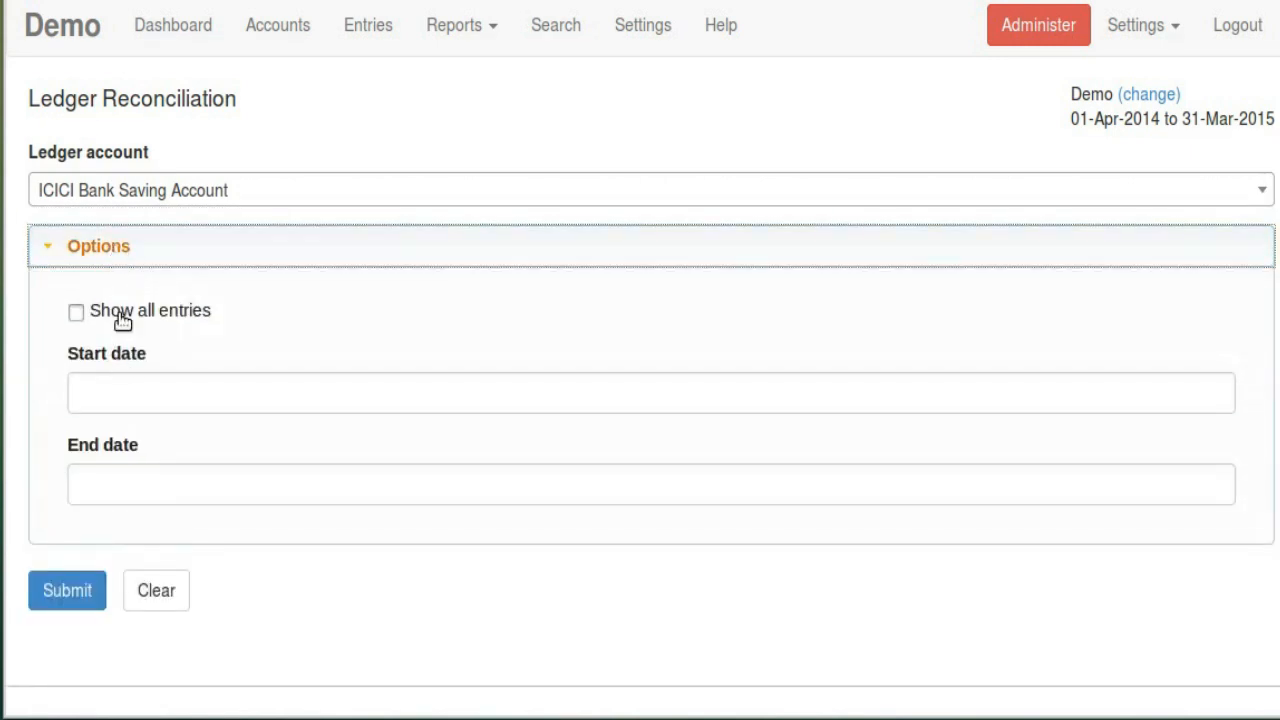
{"action": "left_click", "coordinate": [166, 262]}
{"action": "left_click", "coordinate": [73, 330]}
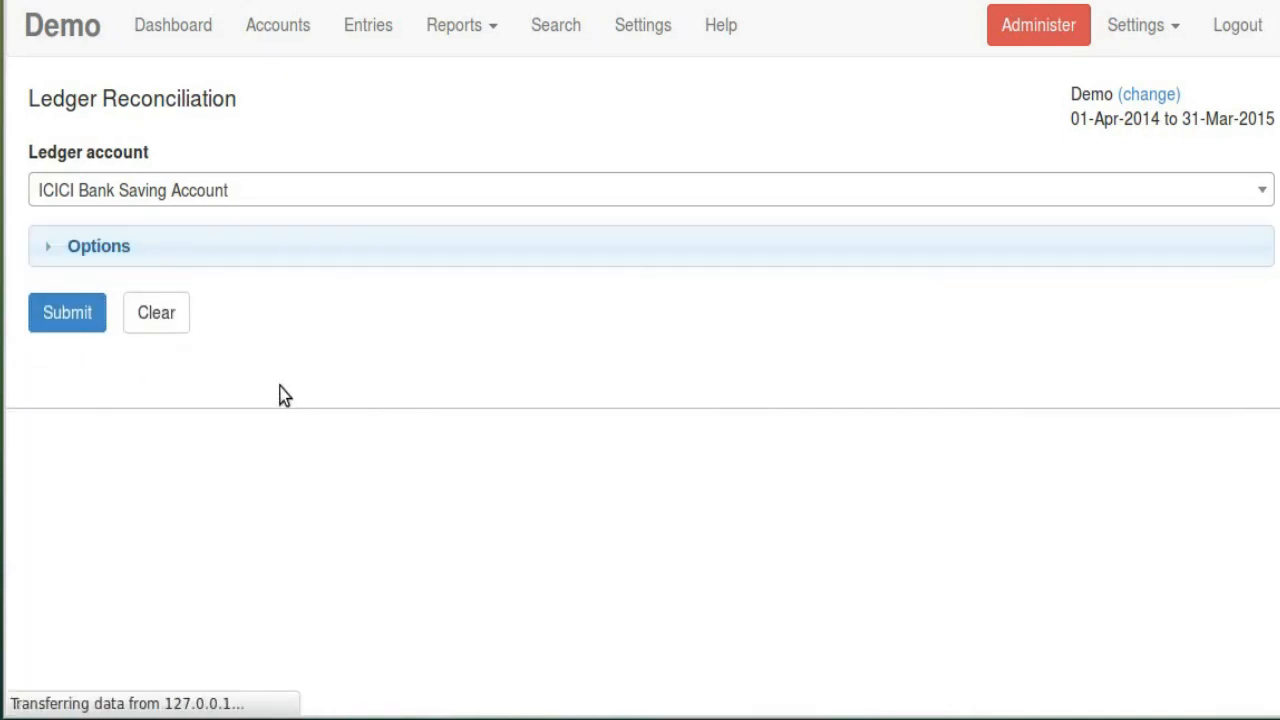
{"action": "scroll", "coordinate": [351, 351], "scroll_direction": "down", "scroll_amount": 5}
{"action": "scroll", "coordinate": [543, 498], "scroll_direction": "down", "scroll_amount": 1}
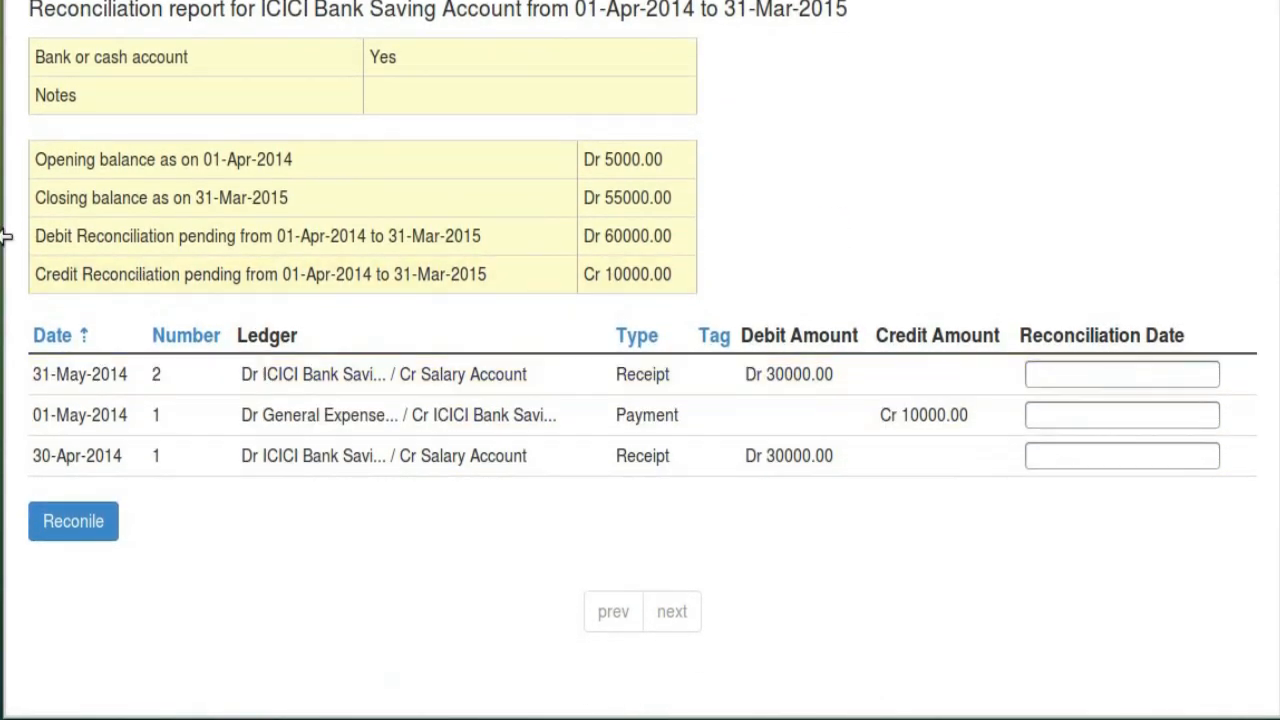
{"action": "left_click_drag", "start_coordinate": [46, 237], "coordinate": [507, 258]}
{"action": "left_click", "coordinate": [101, 265]}
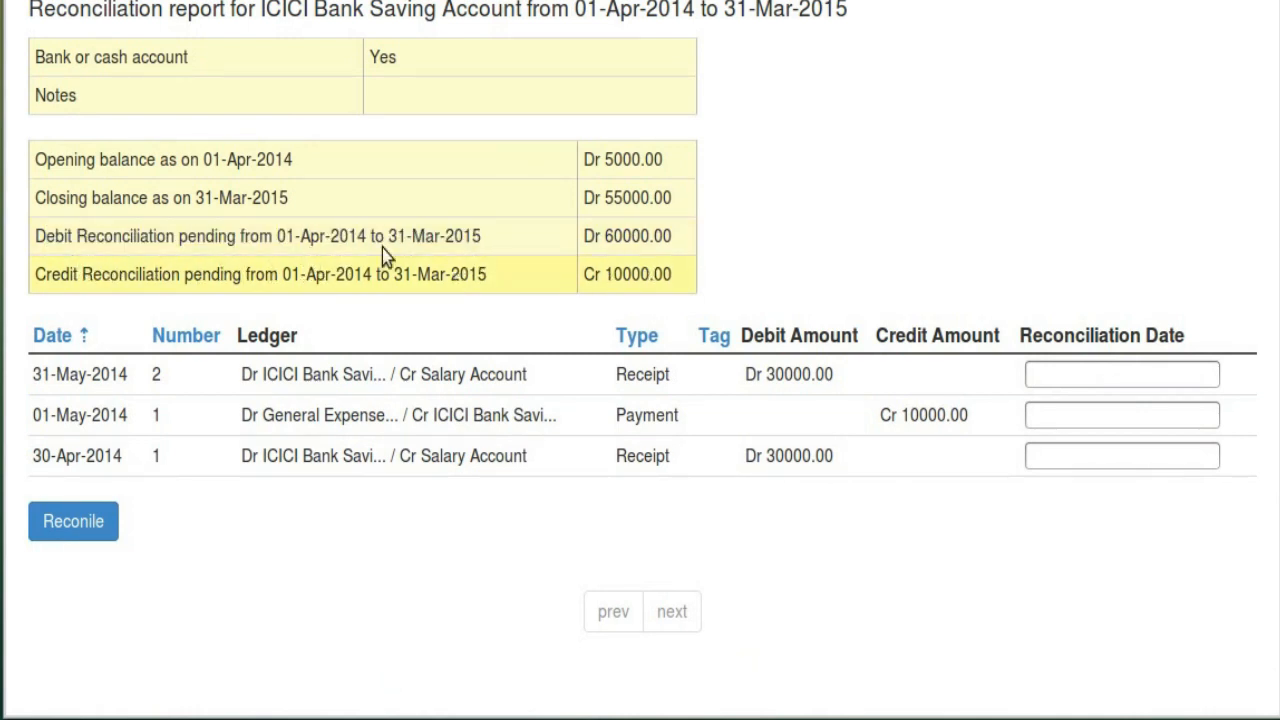
Reconcile the 31-May-2014 receipt with reconciliation date 01-Jan-2015
{"action": "left_click", "coordinate": [1062, 377]}
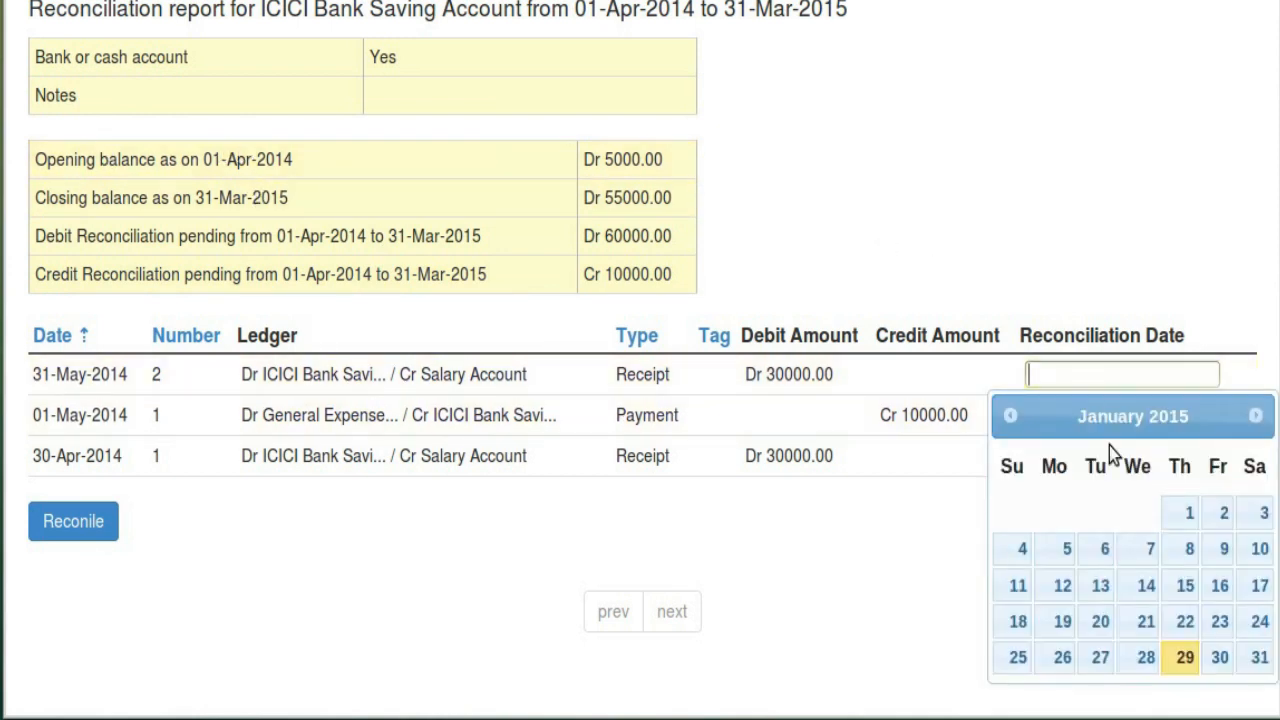
{"action": "left_click", "coordinate": [1180, 511]}
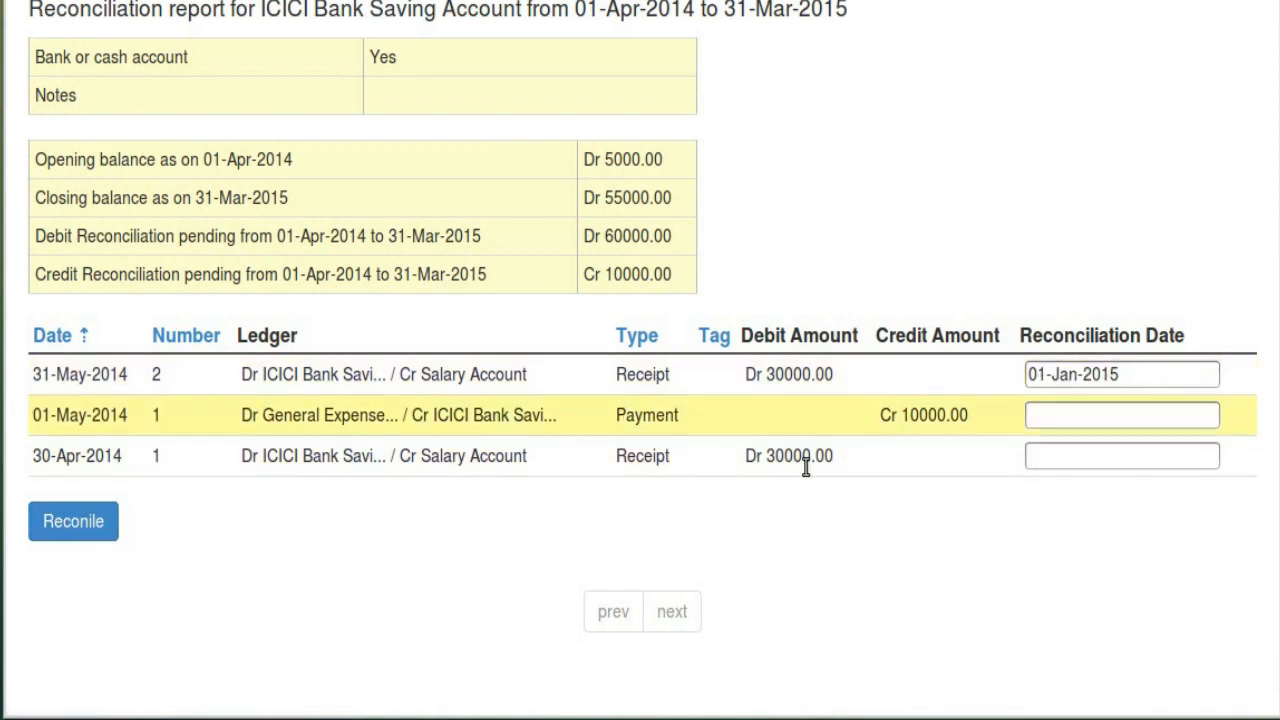
{"action": "left_click", "coordinate": [94, 523]}
Check the pending reconciliation totals, with debit pending at Dr 30000.00
{"action": "scroll", "coordinate": [962, 416], "scroll_direction": "down", "scroll_amount": 4}
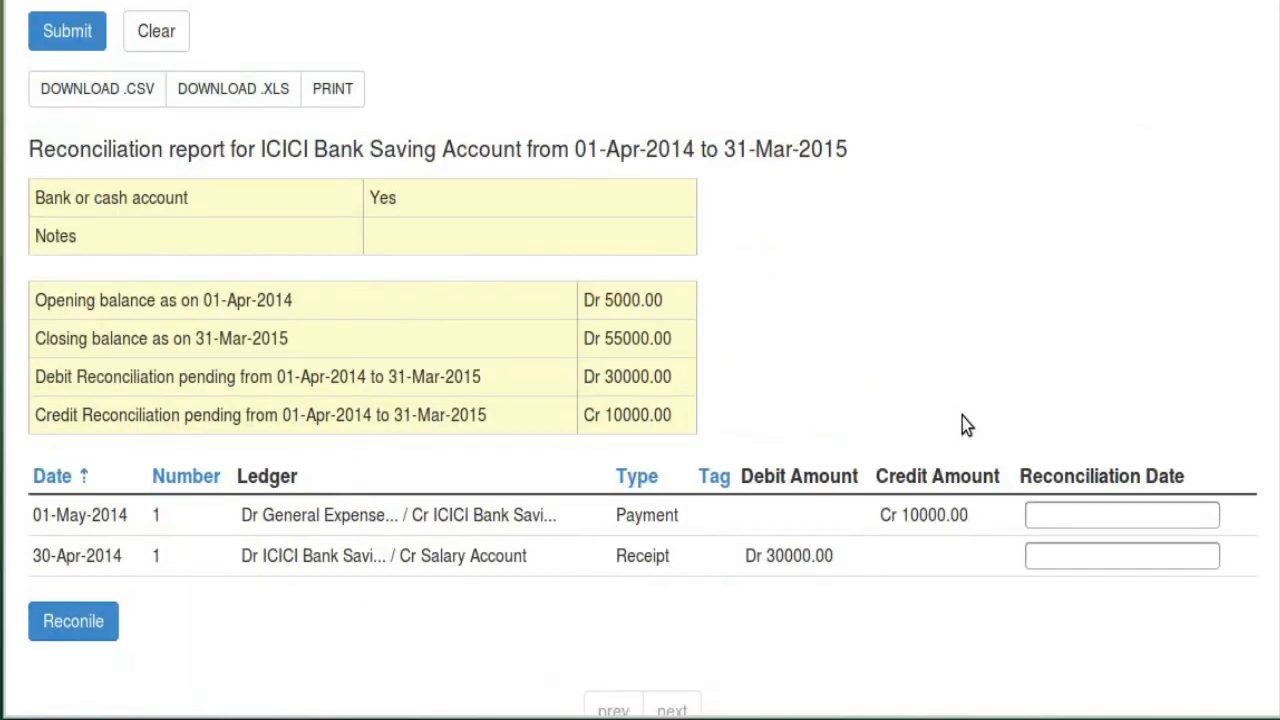
{"action": "scroll", "coordinate": [531, 306], "scroll_direction": "up", "scroll_amount": 2}
{"action": "scroll", "coordinate": [208, 192], "scroll_direction": "down", "scroll_amount": 2}
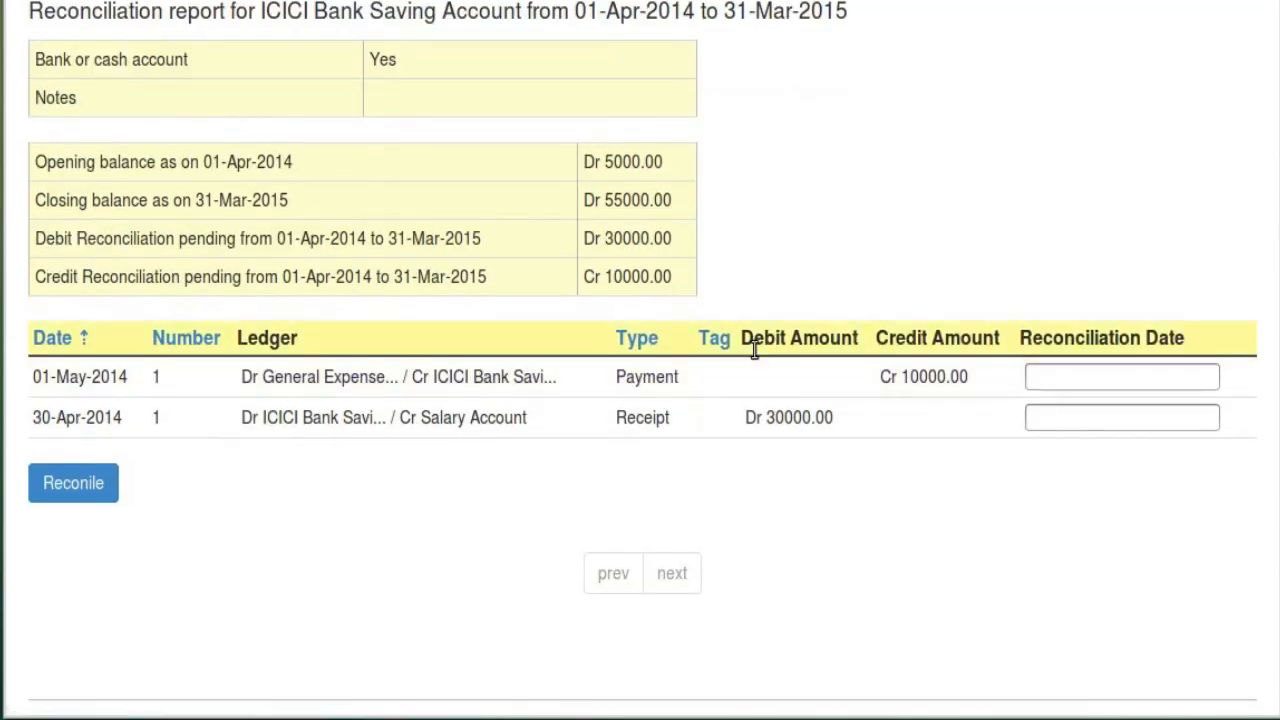
{"action": "left_click_drag", "start_coordinate": [45, 234], "coordinate": [110, 234]}
{"action": "left_click", "coordinate": [110, 235]}
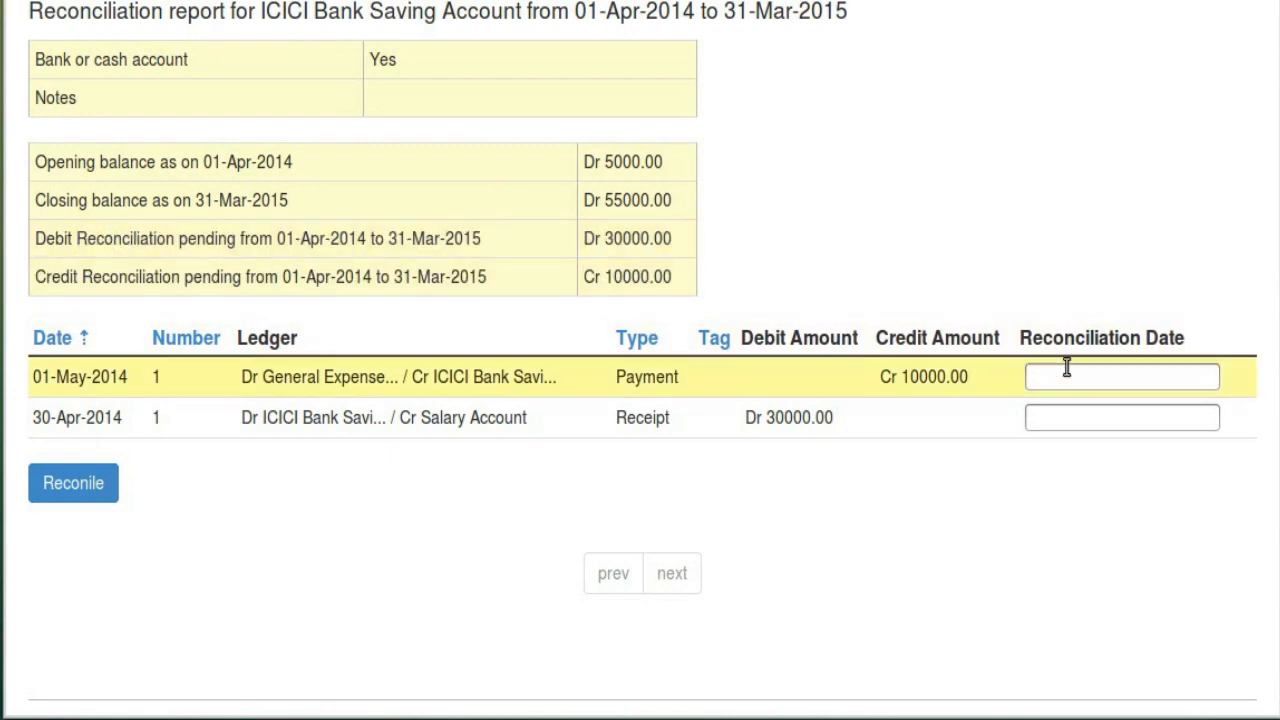
{"action": "scroll", "coordinate": [423, 556], "scroll_direction": "up", "scroll_amount": 2}
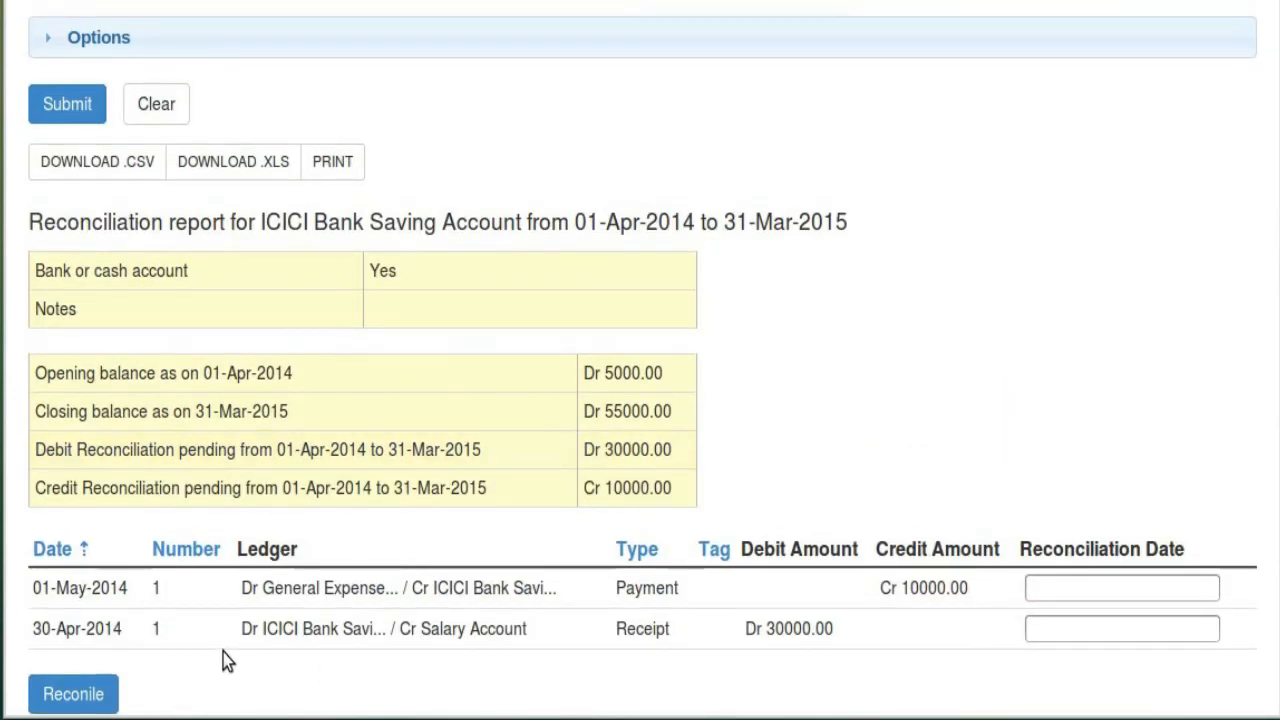
{"action": "scroll", "coordinate": [223, 652], "scroll_direction": "up", "scroll_amount": 2}
Regenerate the report with Show all entries ticked, including the entry reconciled on 01-Jan-2015
{"action": "left_click", "coordinate": [192, 196]}
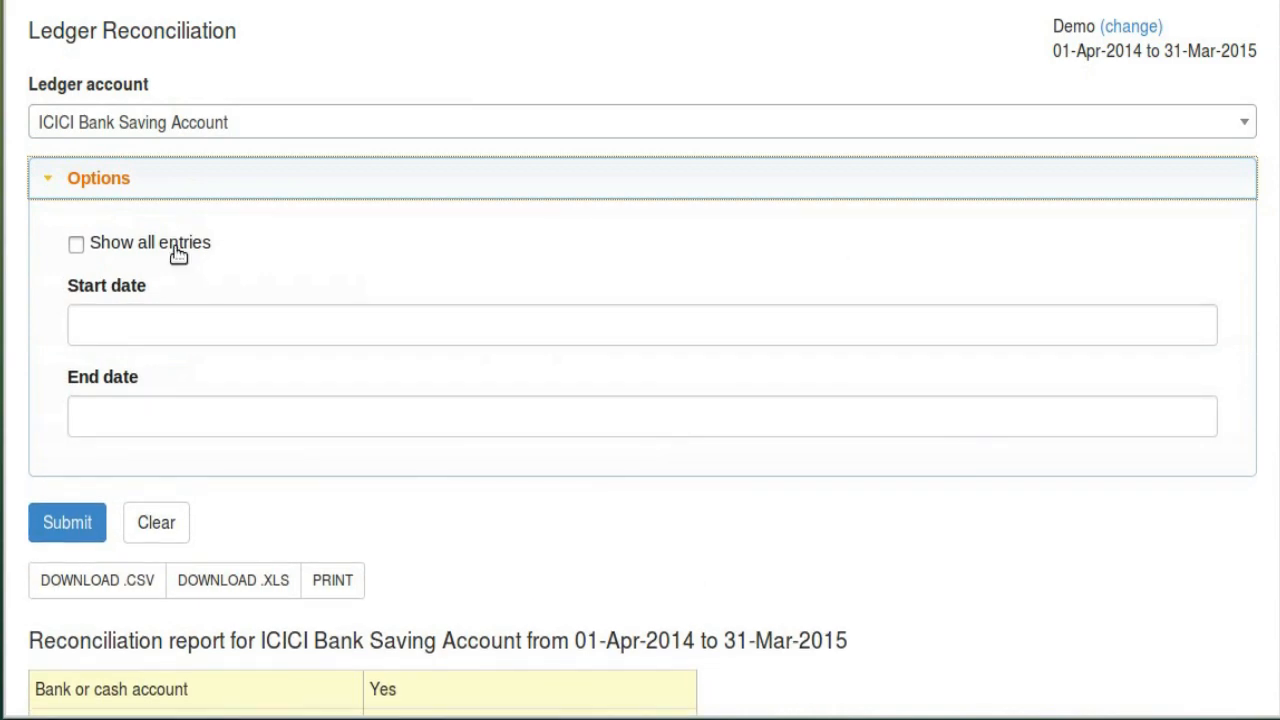
{"action": "left_click", "coordinate": [176, 246]}
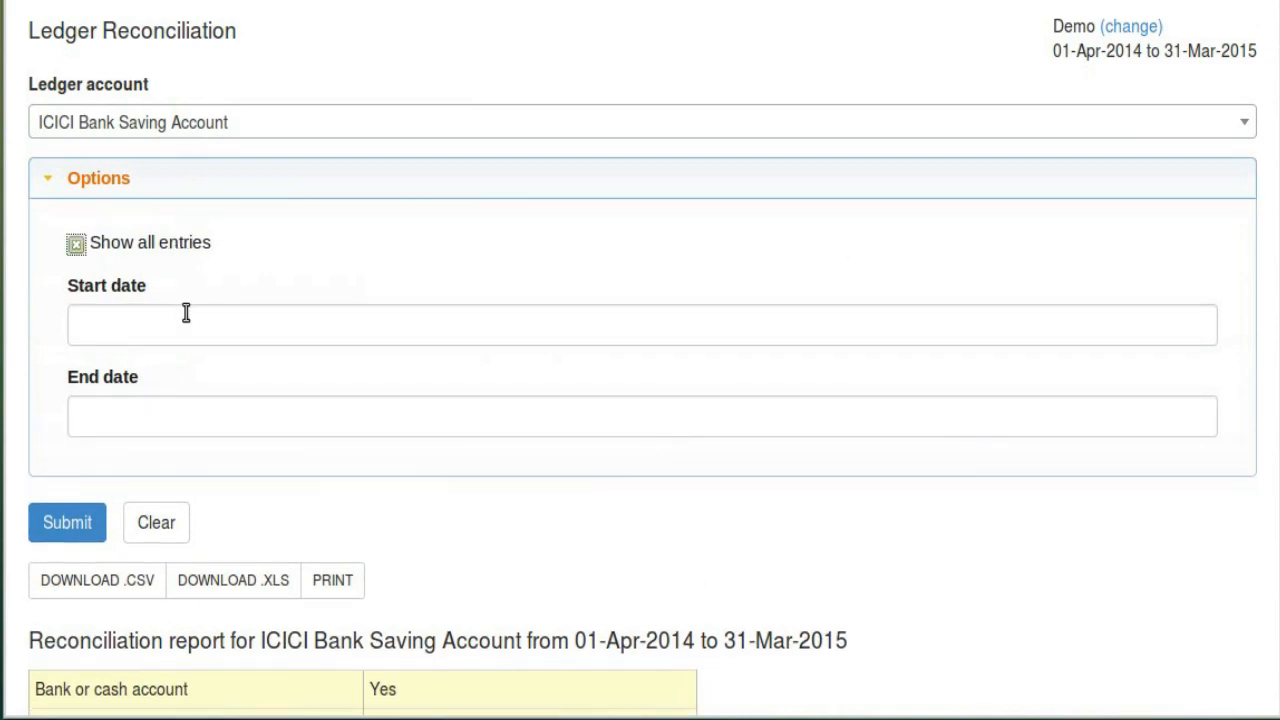
{"action": "left_click", "coordinate": [90, 530]}
{"action": "scroll", "coordinate": [851, 437], "scroll_direction": "down", "scroll_amount": 5}
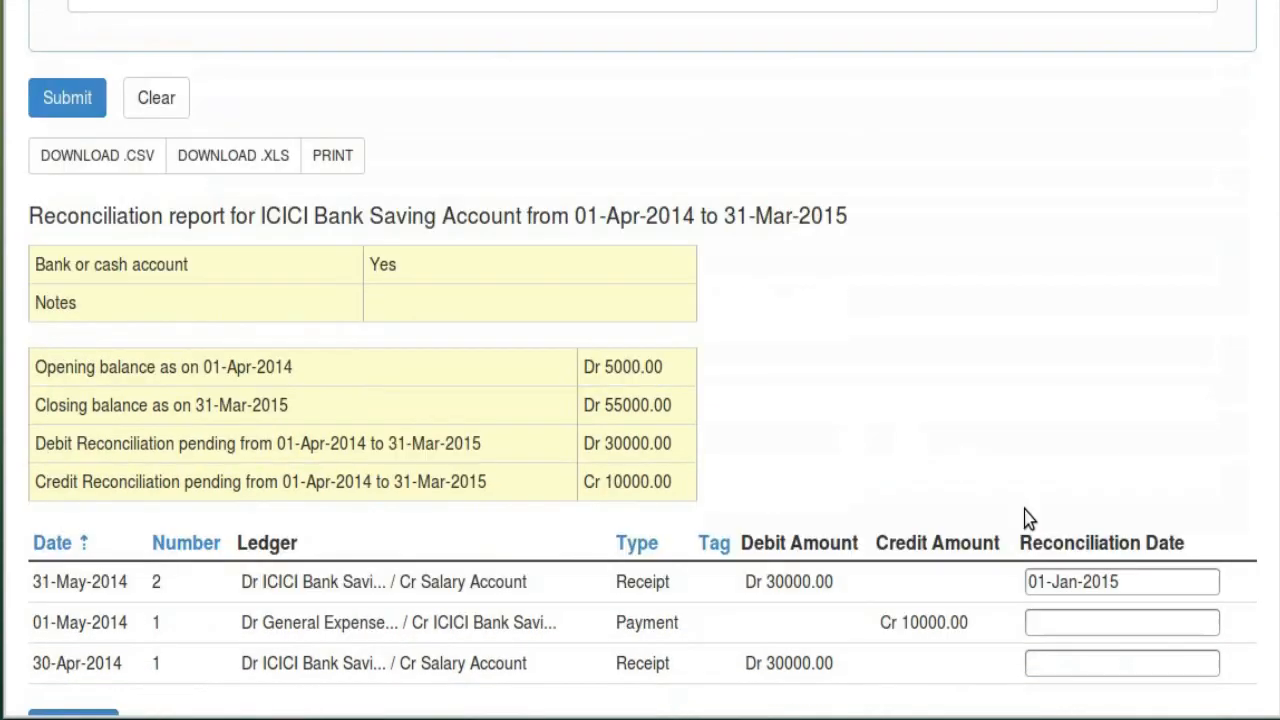
{"action": "scroll", "coordinate": [1030, 518], "scroll_direction": "down", "scroll_amount": 3}
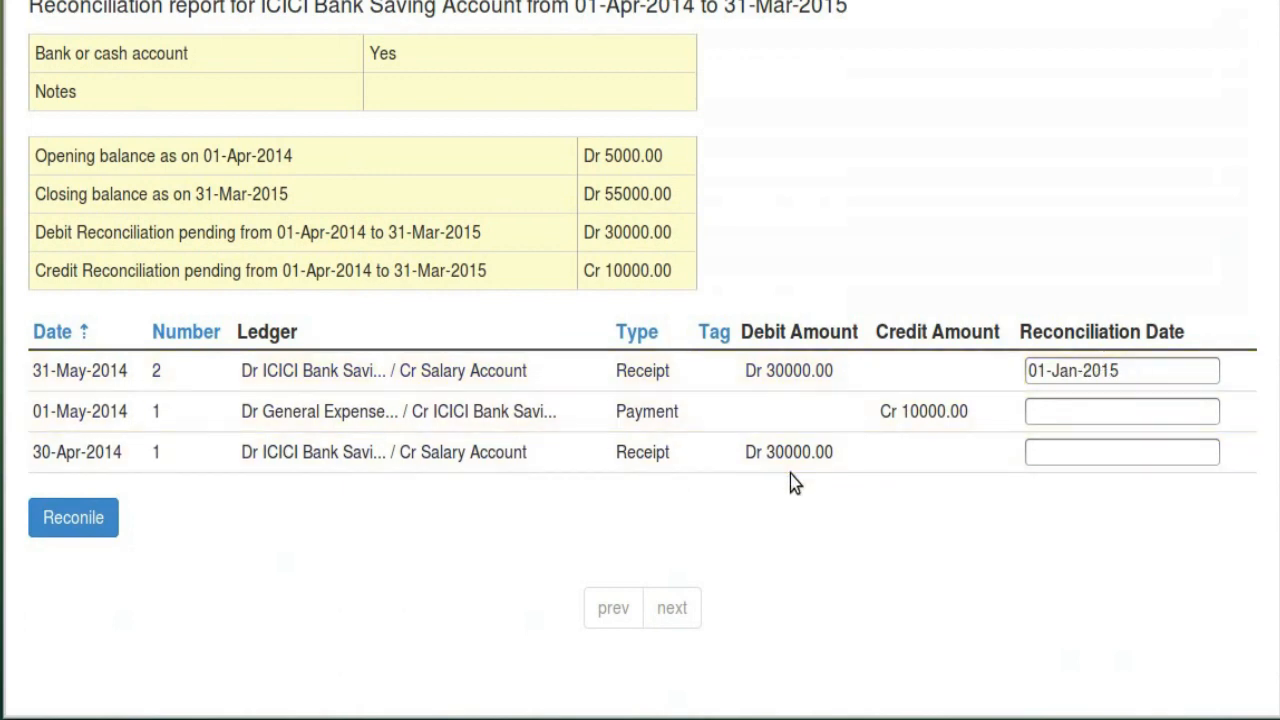
{"action": "scroll", "coordinate": [790, 474], "scroll_direction": "up", "scroll_amount": 7}
{"action": "left_click", "coordinate": [510, 28]}
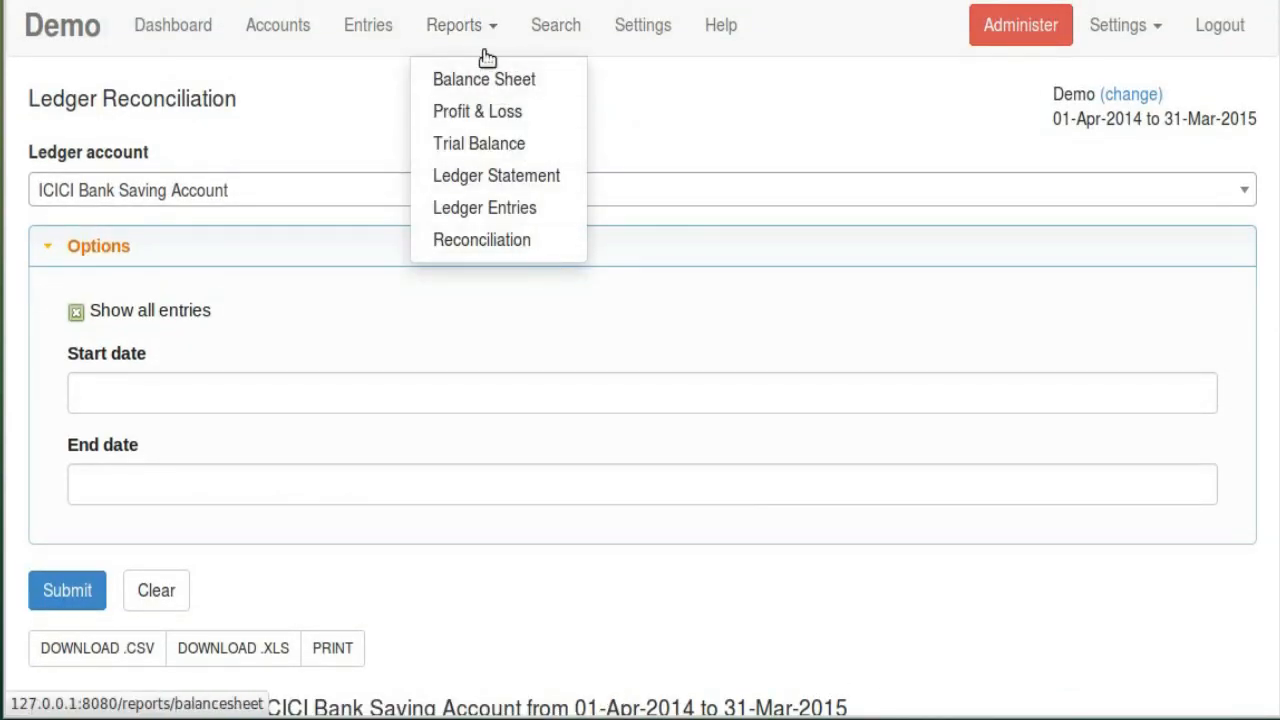
Glance over the Chart Of Accounts, then open Search with ledger and entry type set to (ALL)
{"action": "left_click", "coordinate": [277, 25]}
{"action": "scroll", "coordinate": [409, 380], "scroll_direction": "down", "scroll_amount": 4}
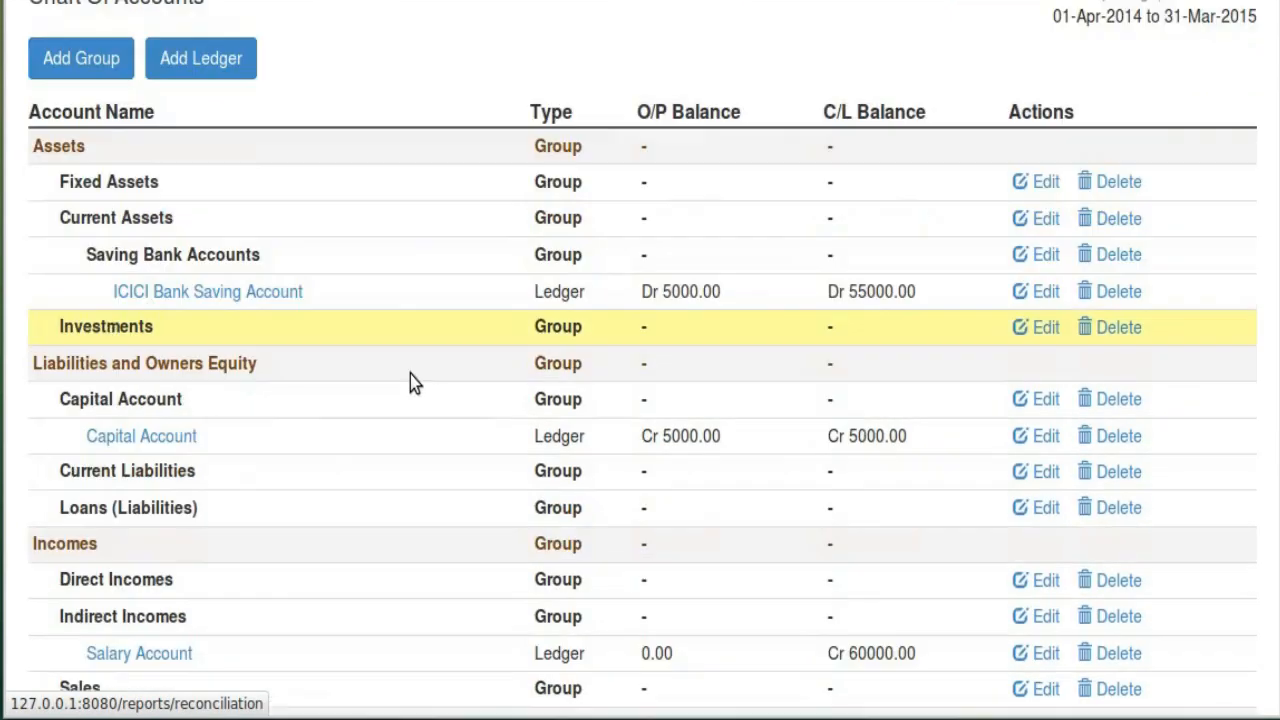
{"action": "scroll", "coordinate": [420, 420], "scroll_direction": "up", "scroll_amount": 4}
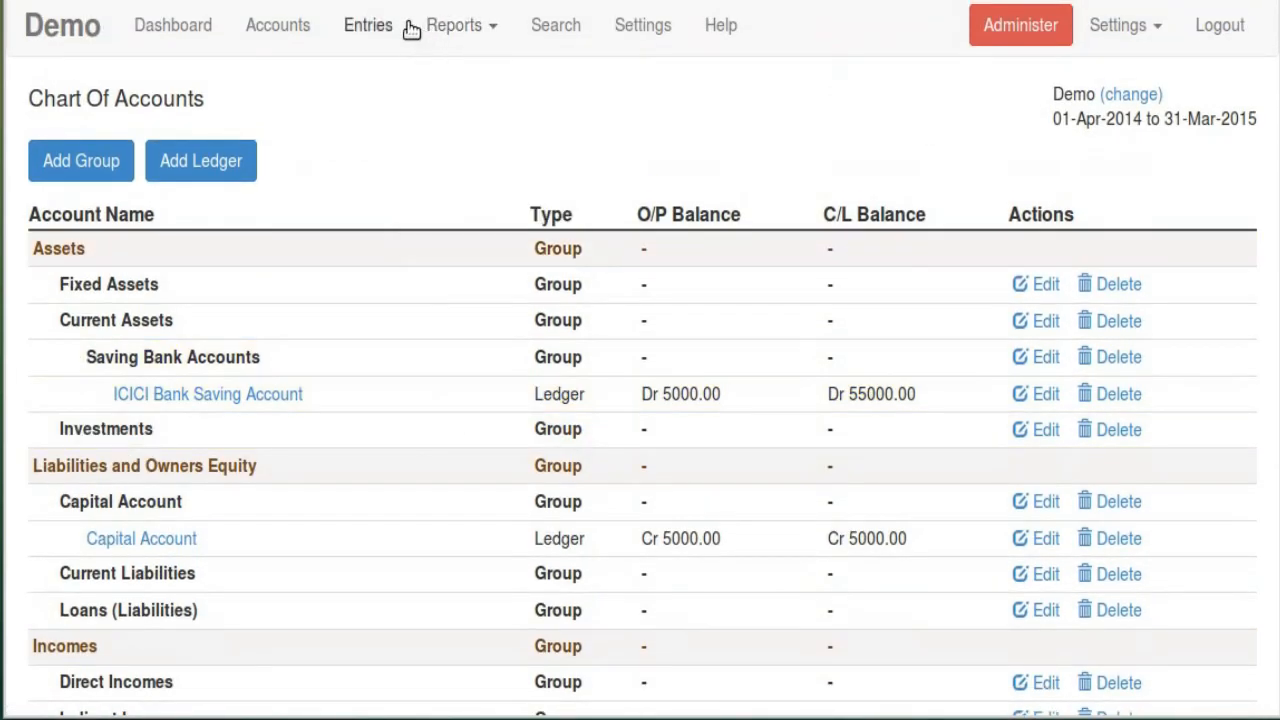
{"action": "left_click", "coordinate": [541, 30]}
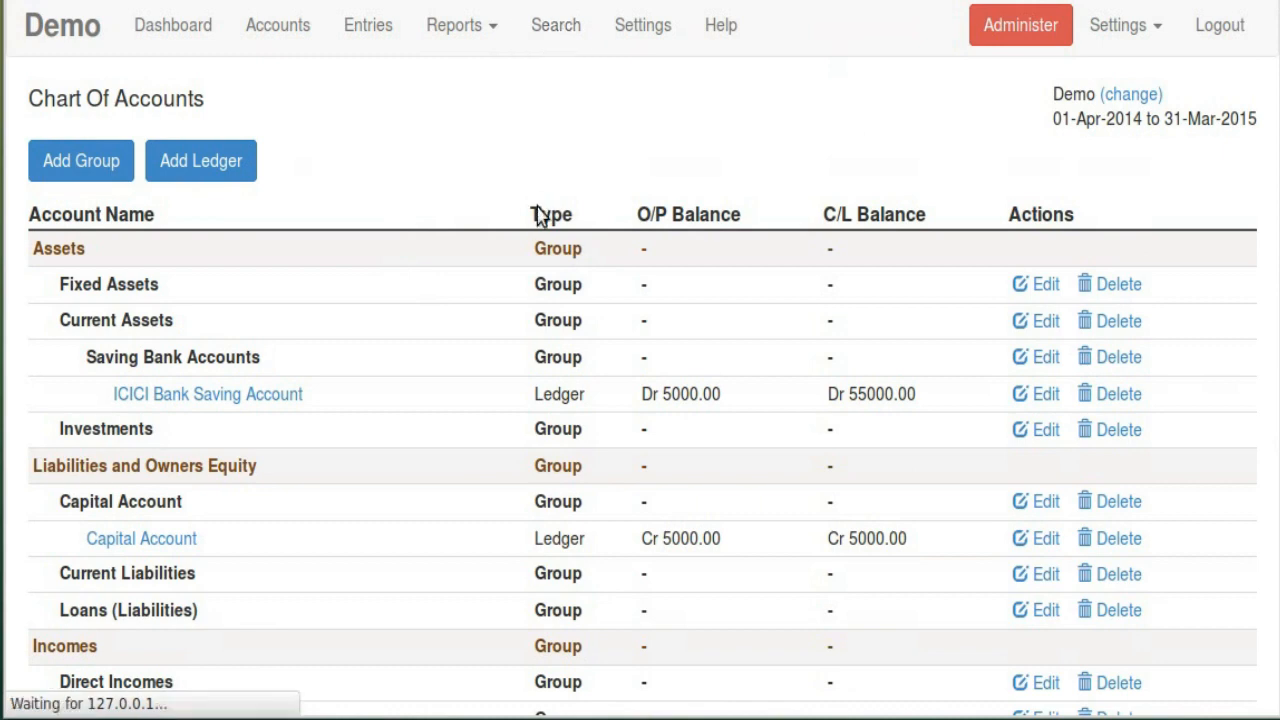
{"action": "scroll", "coordinate": [363, 497], "scroll_direction": "down", "scroll_amount": 6}
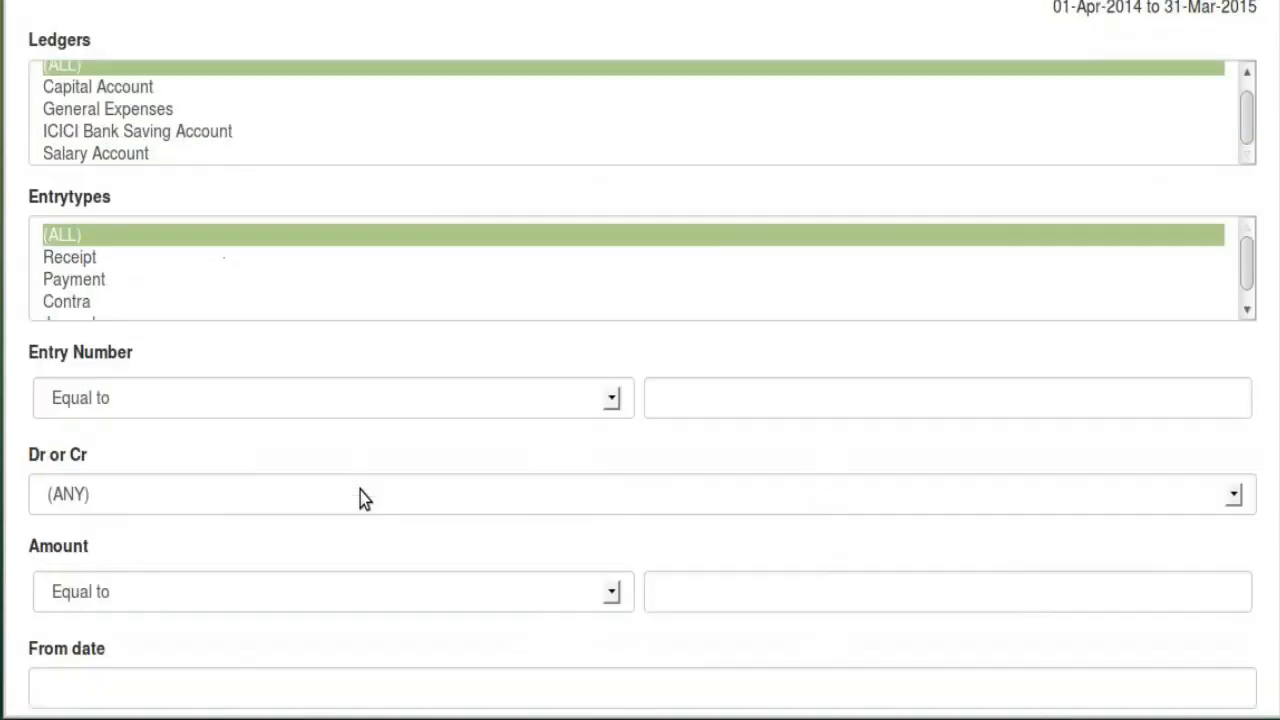
{"action": "scroll", "coordinate": [330, 480], "scroll_direction": "up", "scroll_amount": 4}
{"action": "scroll", "coordinate": [333, 464], "scroll_direction": "up", "scroll_amount": 2}
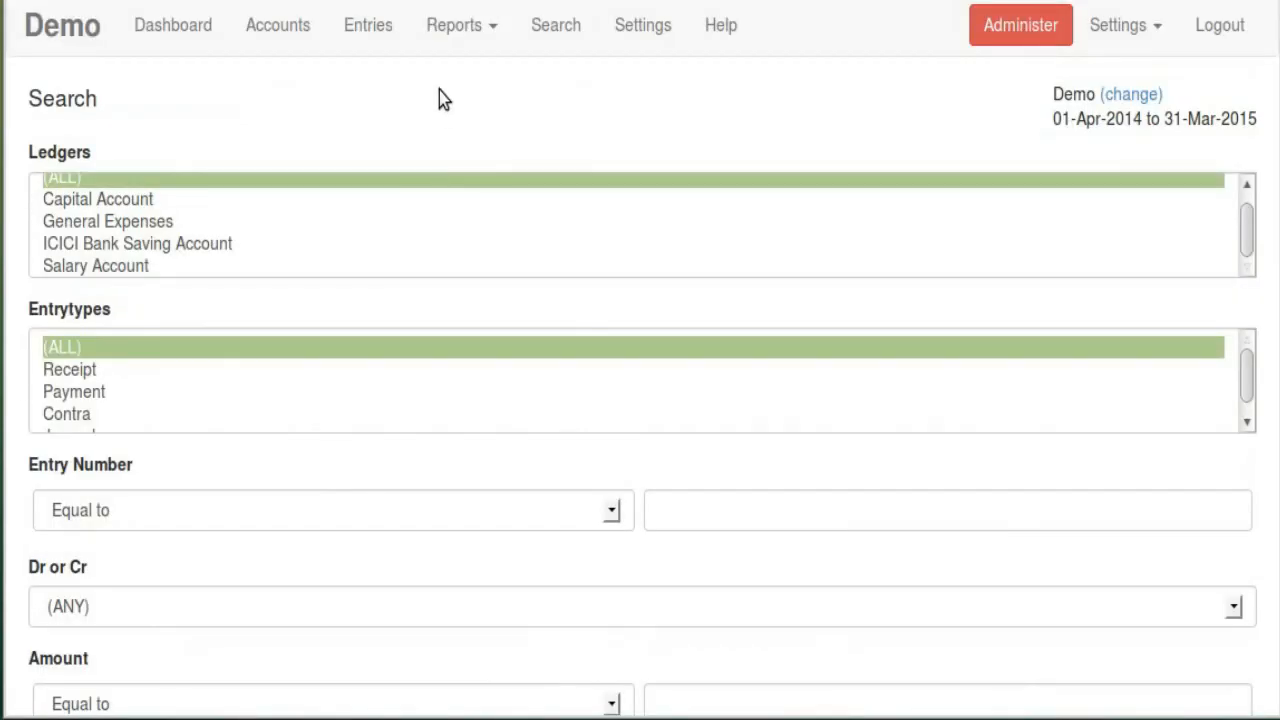
Inspect the financial year start and end dates in Account settings and cancel without saving
{"action": "left_click", "coordinate": [645, 27]}
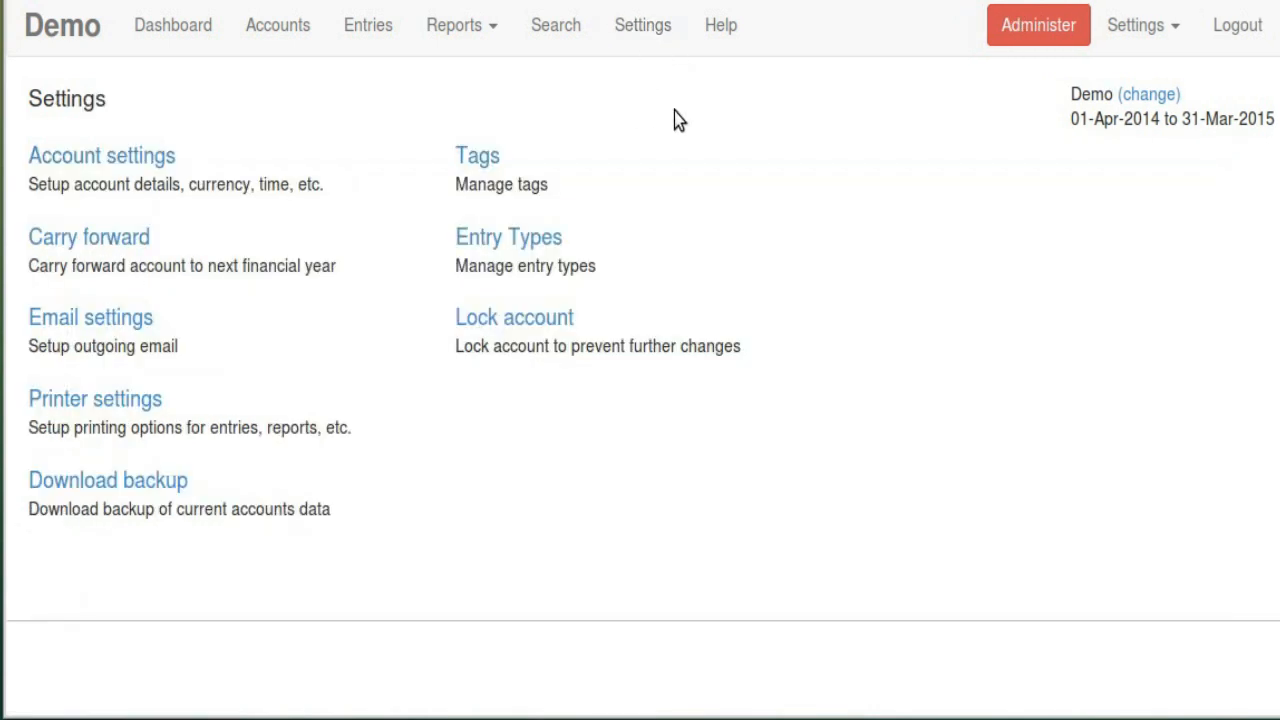
{"action": "left_click", "coordinate": [106, 160]}
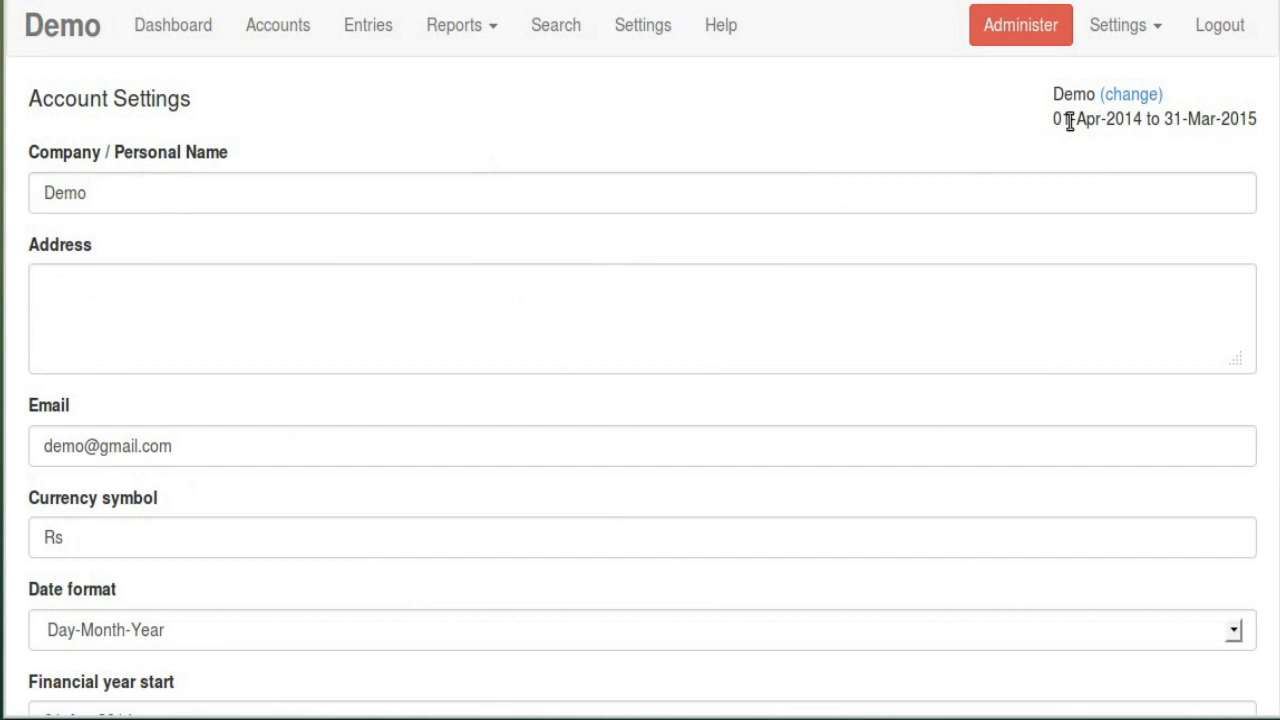
{"action": "scroll", "coordinate": [145, 320], "scroll_direction": "down", "scroll_amount": 3}
{"action": "scroll", "coordinate": [208, 348], "scroll_direction": "down", "scroll_amount": 1}
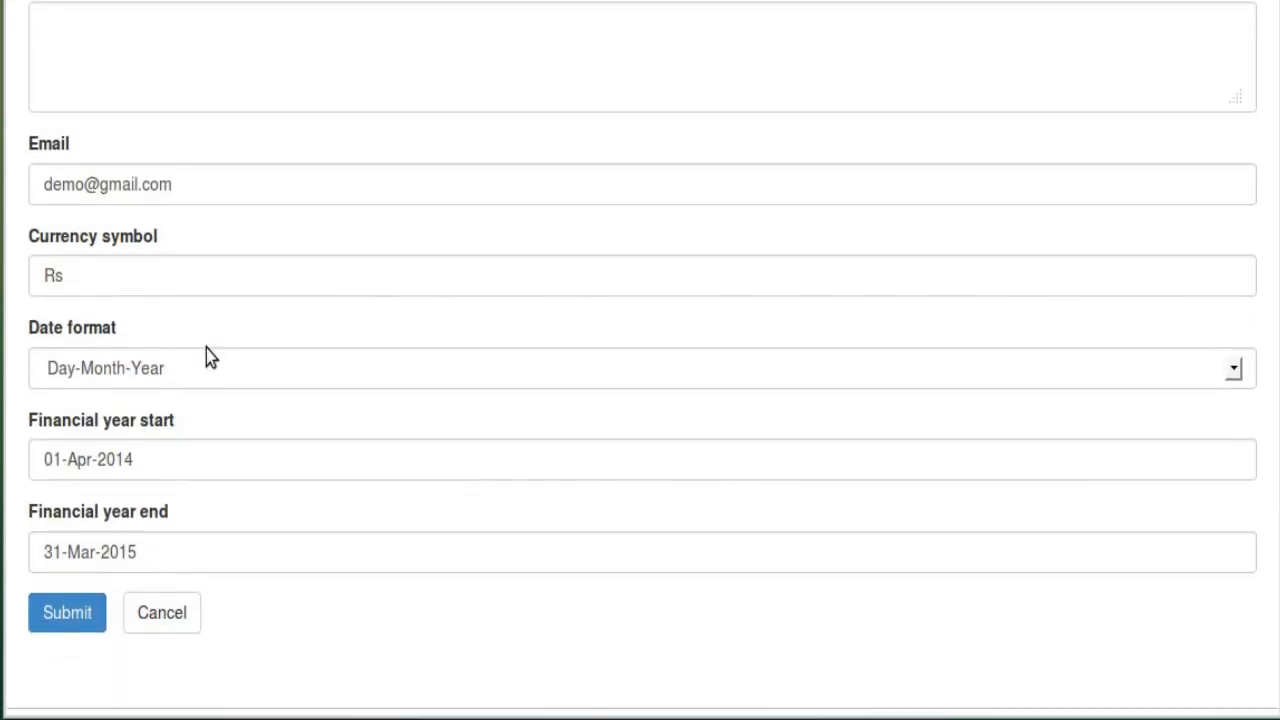
{"action": "left_click", "coordinate": [217, 449]}
{"action": "left_click", "coordinate": [240, 531]}
{"action": "left_click", "coordinate": [310, 617]}
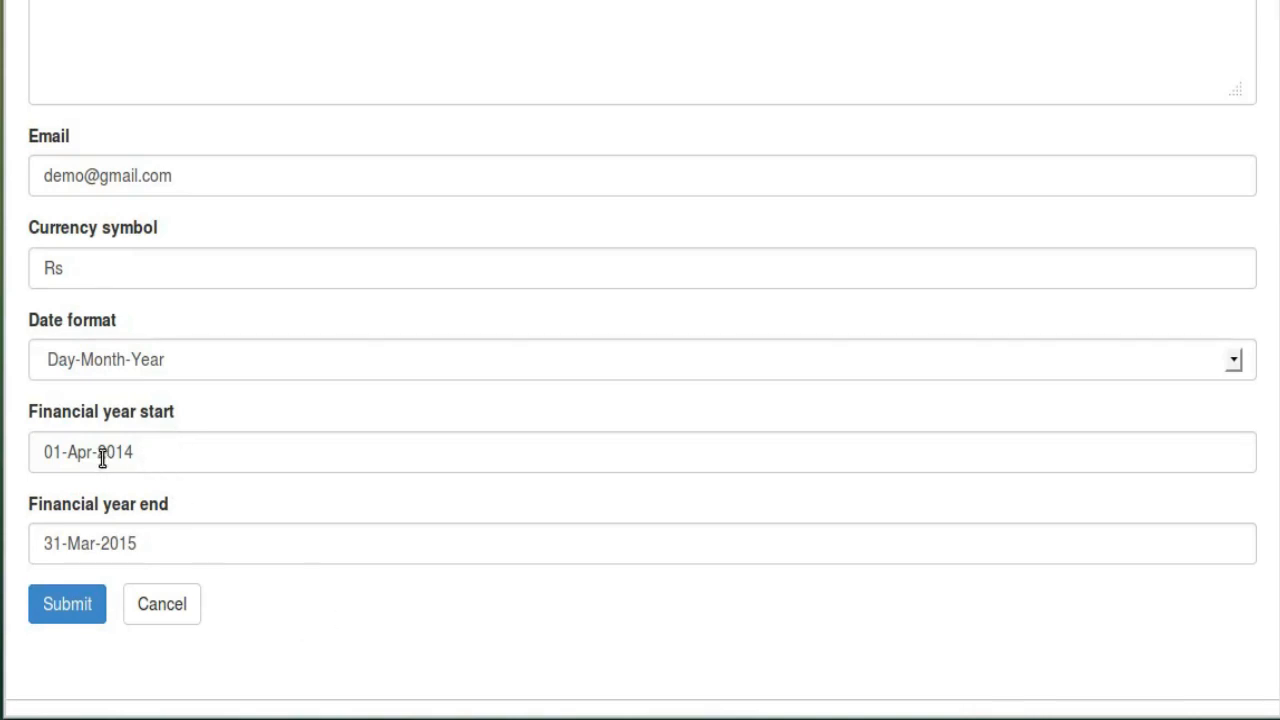
{"action": "left_click", "coordinate": [181, 610]}
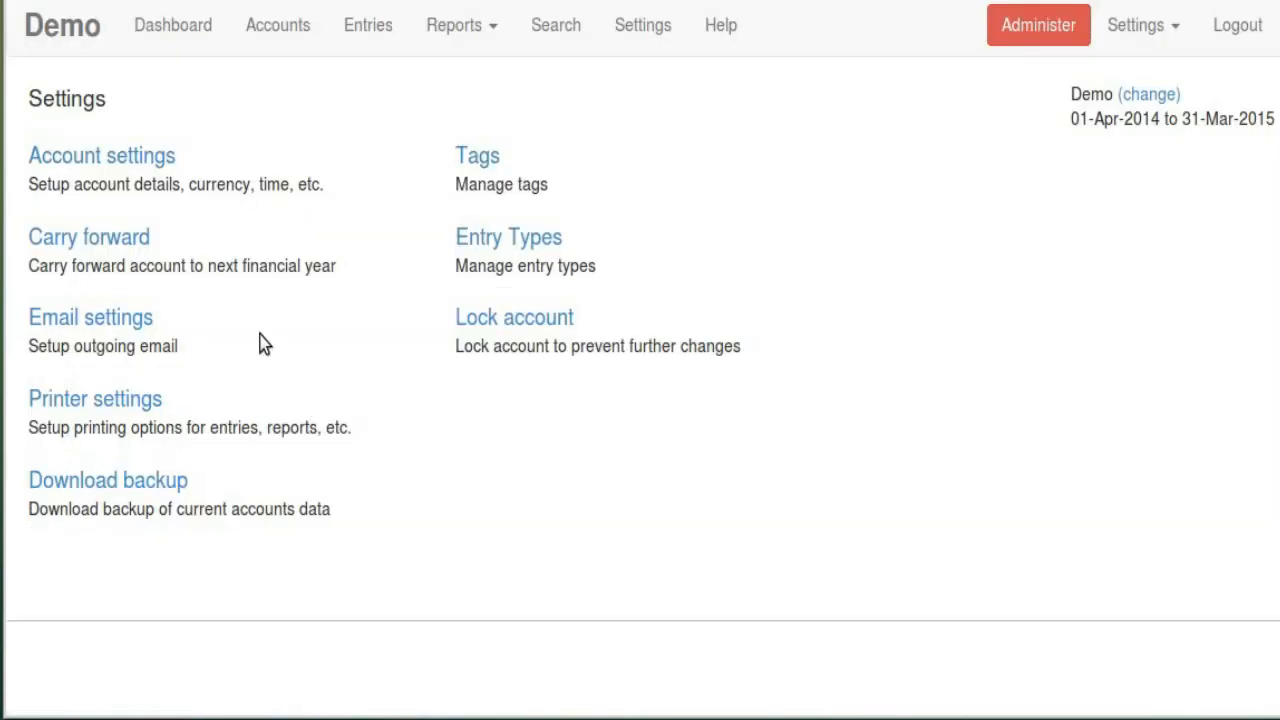
{"action": "left_click", "coordinate": [116, 244]}
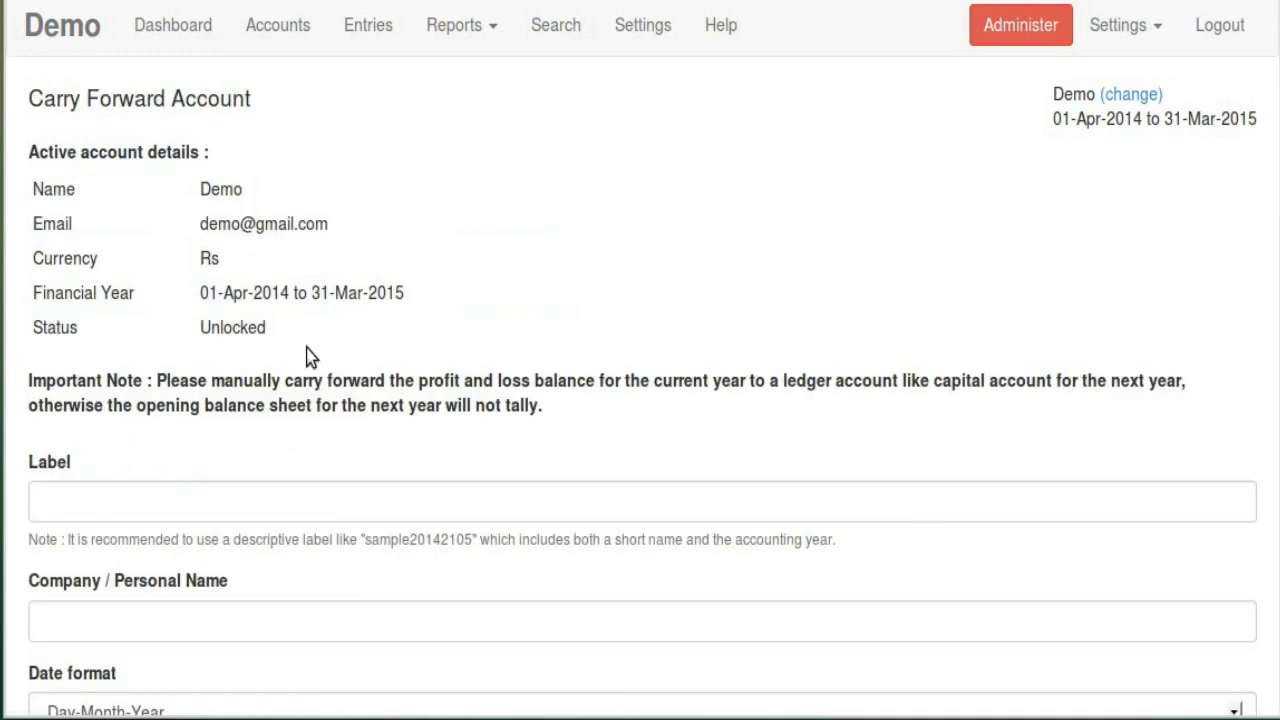
{"action": "scroll", "coordinate": [311, 328], "scroll_direction": "down", "scroll_amount": 8}
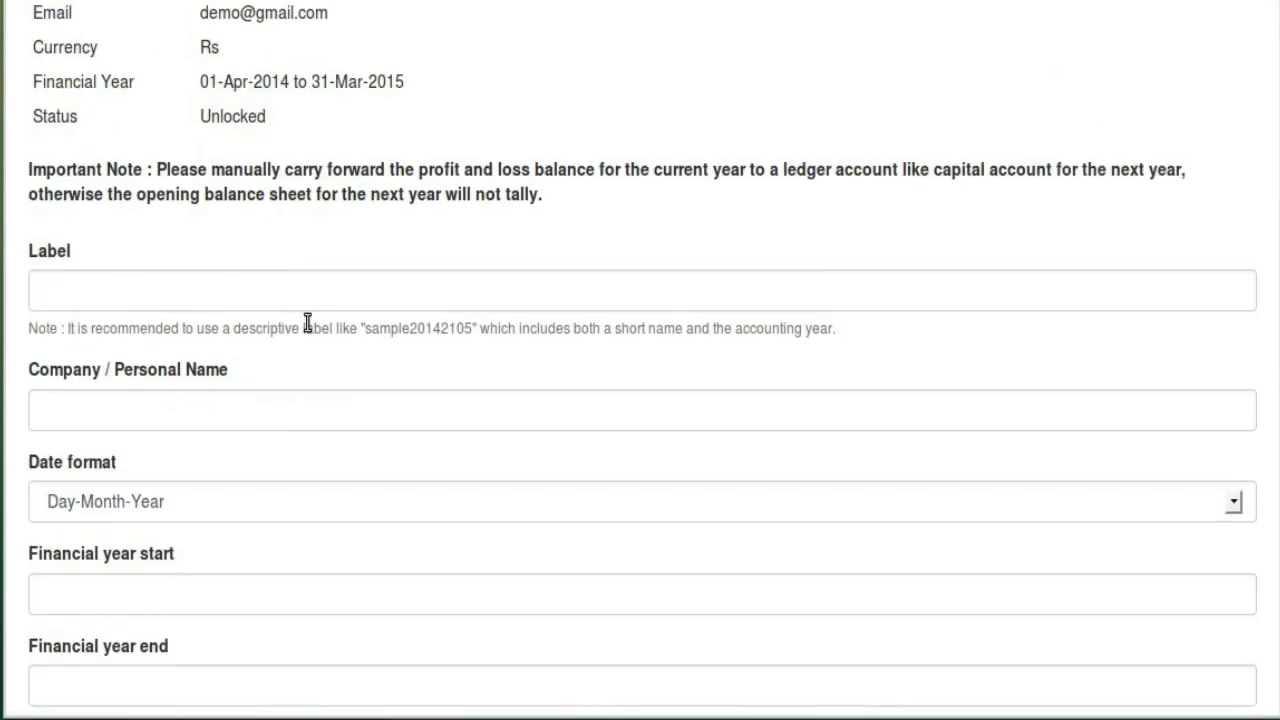
{"action": "scroll", "coordinate": [150, 560], "scroll_direction": "down", "scroll_amount": 5}
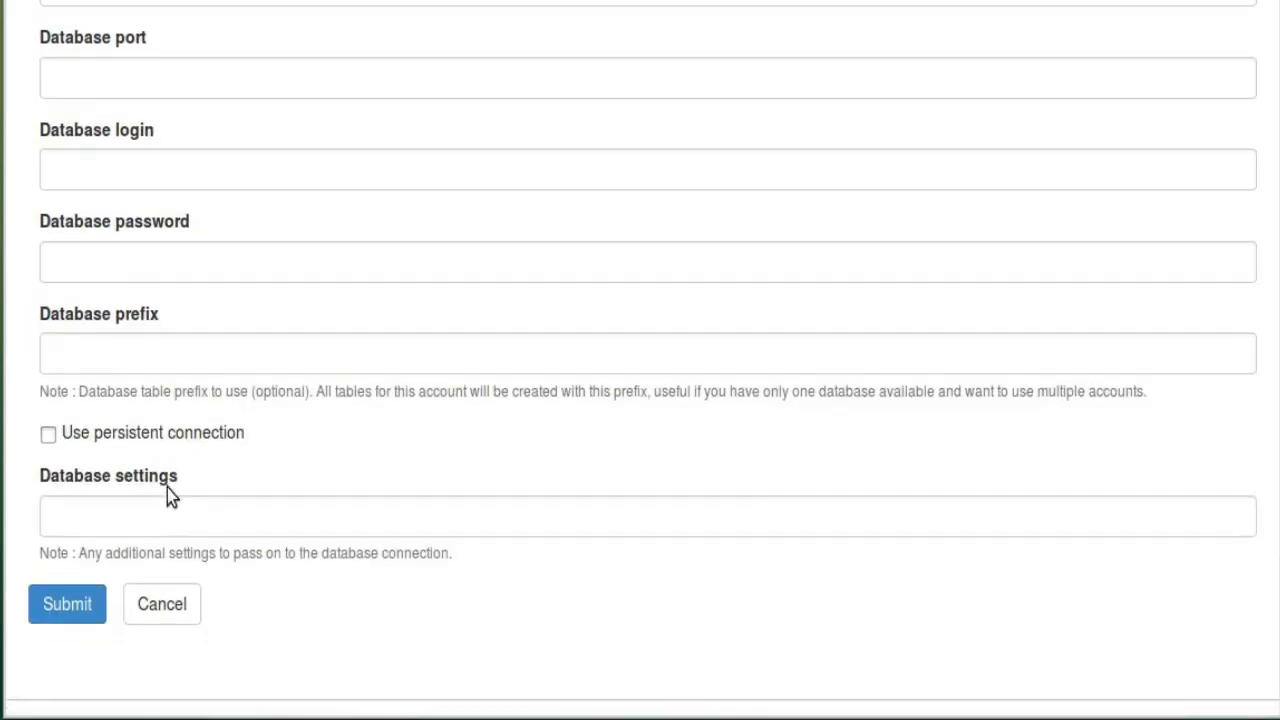
{"action": "scroll", "coordinate": [169, 494], "scroll_direction": "up", "scroll_amount": 13}
{"action": "scroll", "coordinate": [169, 503], "scroll_direction": "down", "scroll_amount": 3}
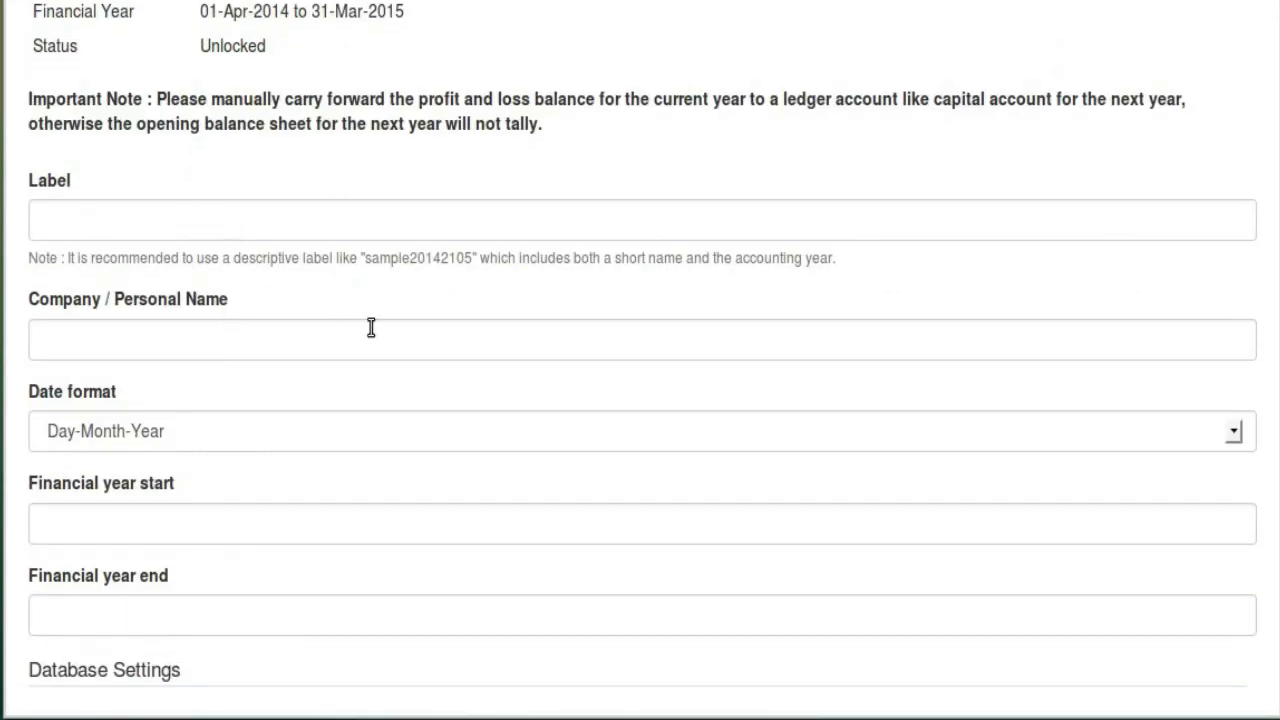
{"action": "scroll", "coordinate": [402, 336], "scroll_direction": "up", "scroll_amount": 2}
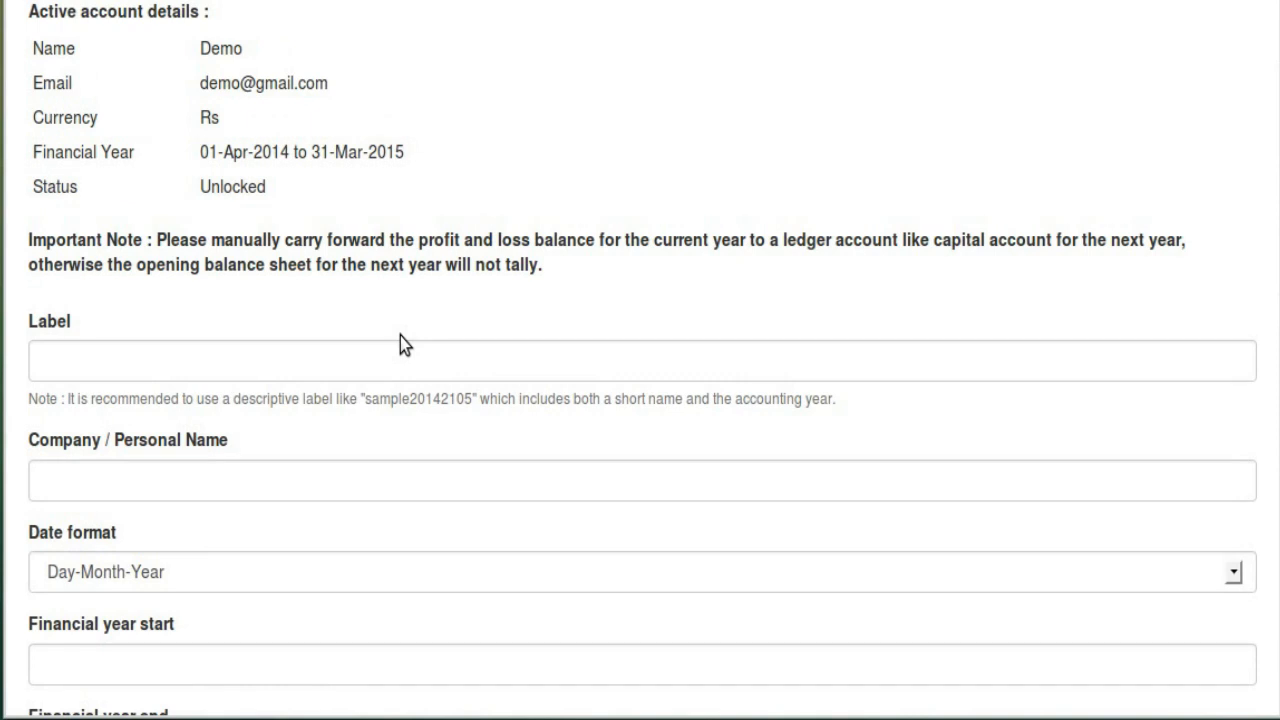
{"action": "scroll", "coordinate": [500, 306], "scroll_direction": "up", "scroll_amount": 2}
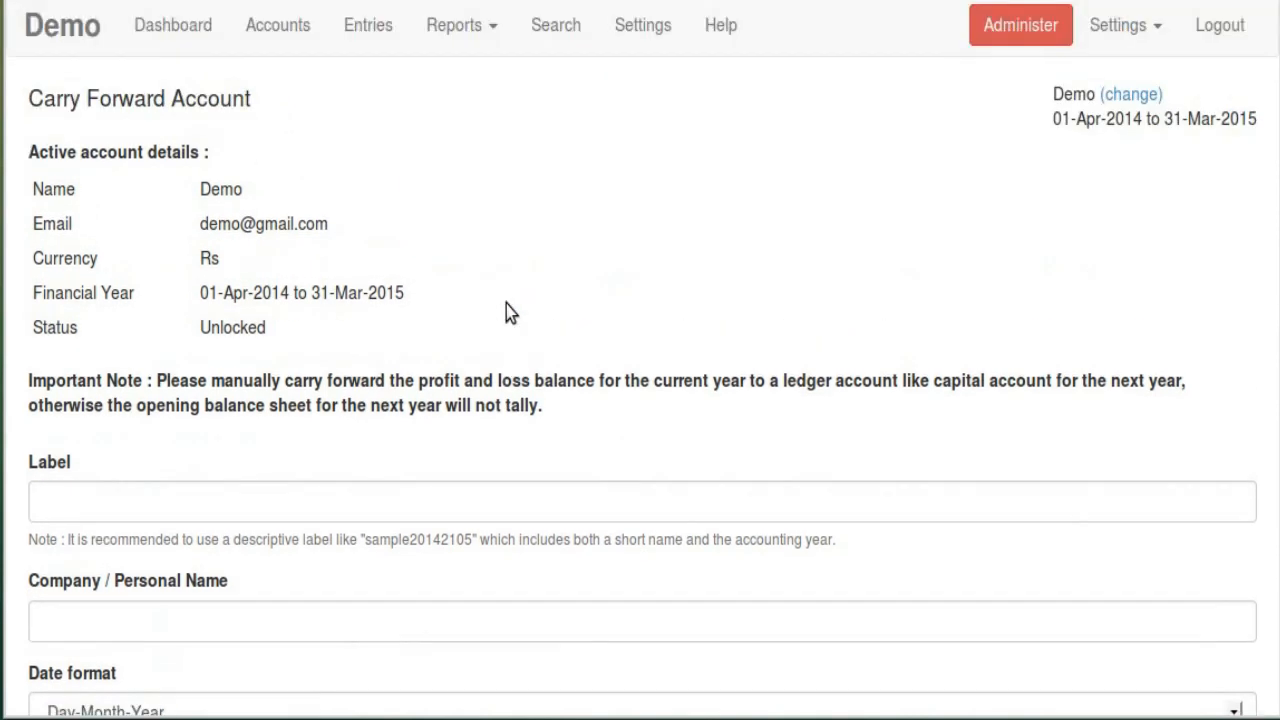
{"action": "left_click", "coordinate": [490, 28]}
{"action": "left_click", "coordinate": [495, 82]}
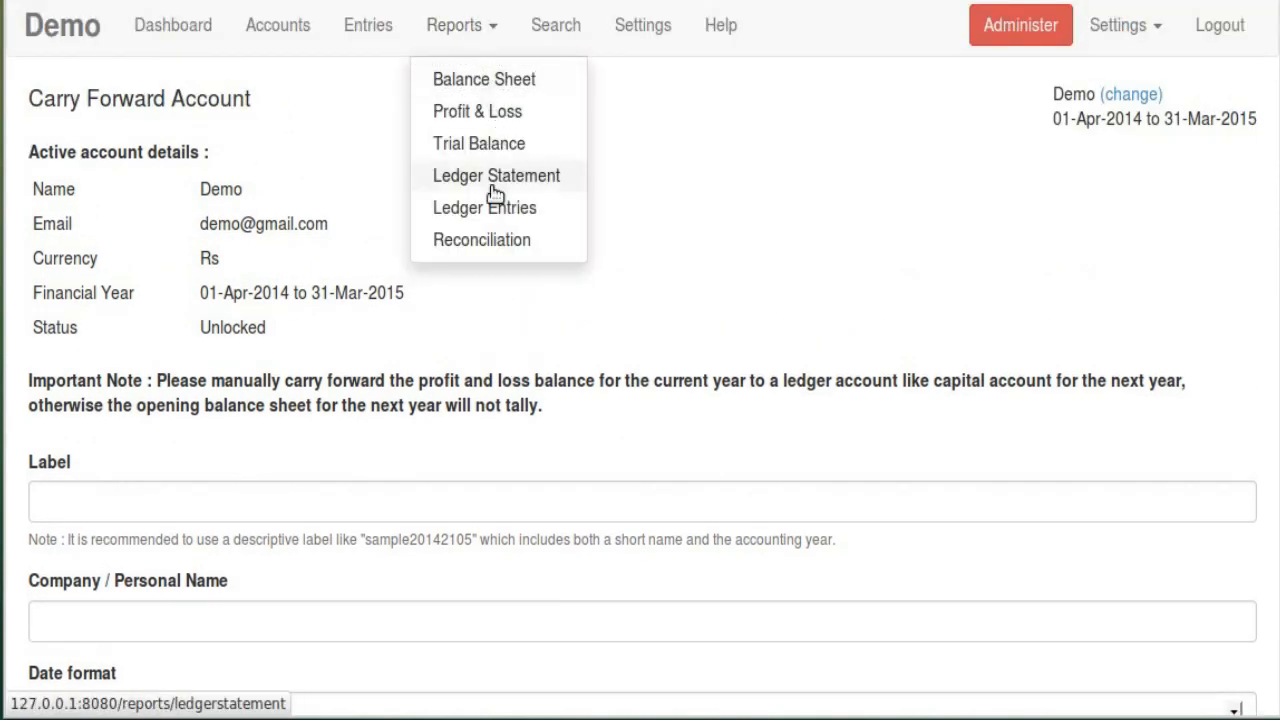
{"action": "scroll", "coordinate": [533, 283], "scroll_direction": "down", "scroll_amount": 1}
{"action": "left_click_drag", "start_coordinate": [1224, 566], "coordinate": [1182, 566]}
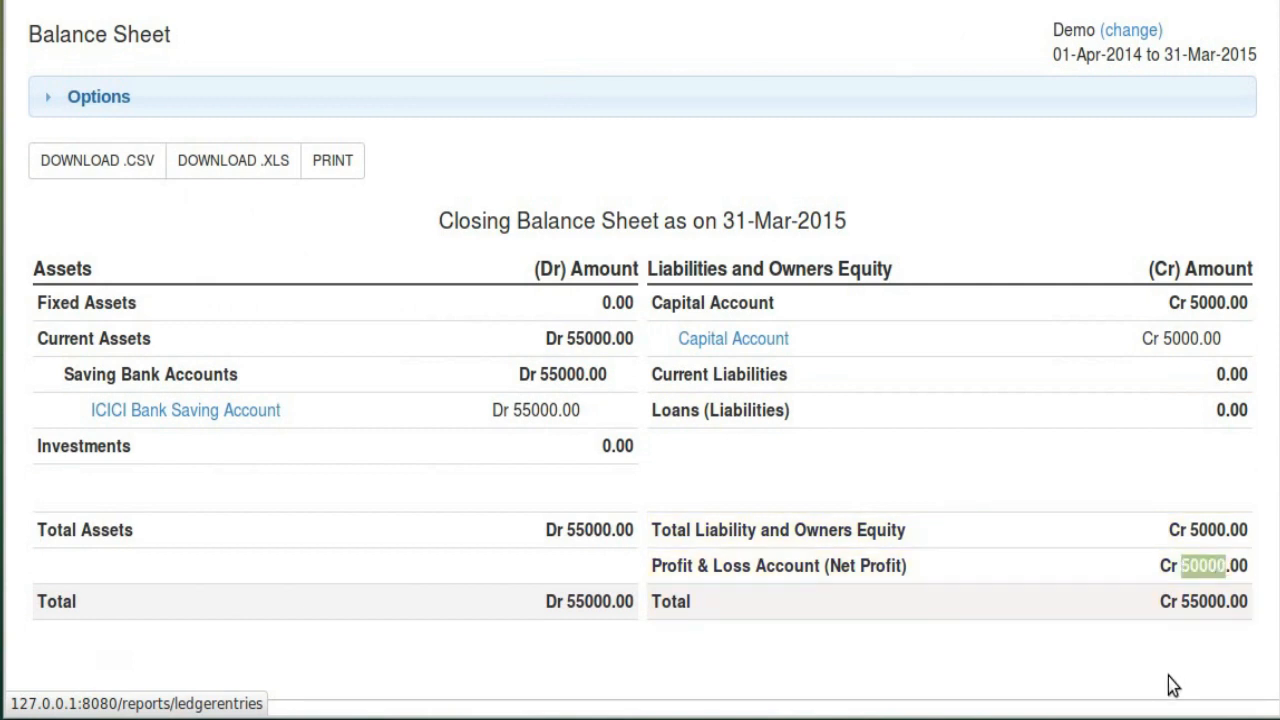
{"action": "scroll", "coordinate": [870, 548], "scroll_direction": "up", "scroll_amount": 2}
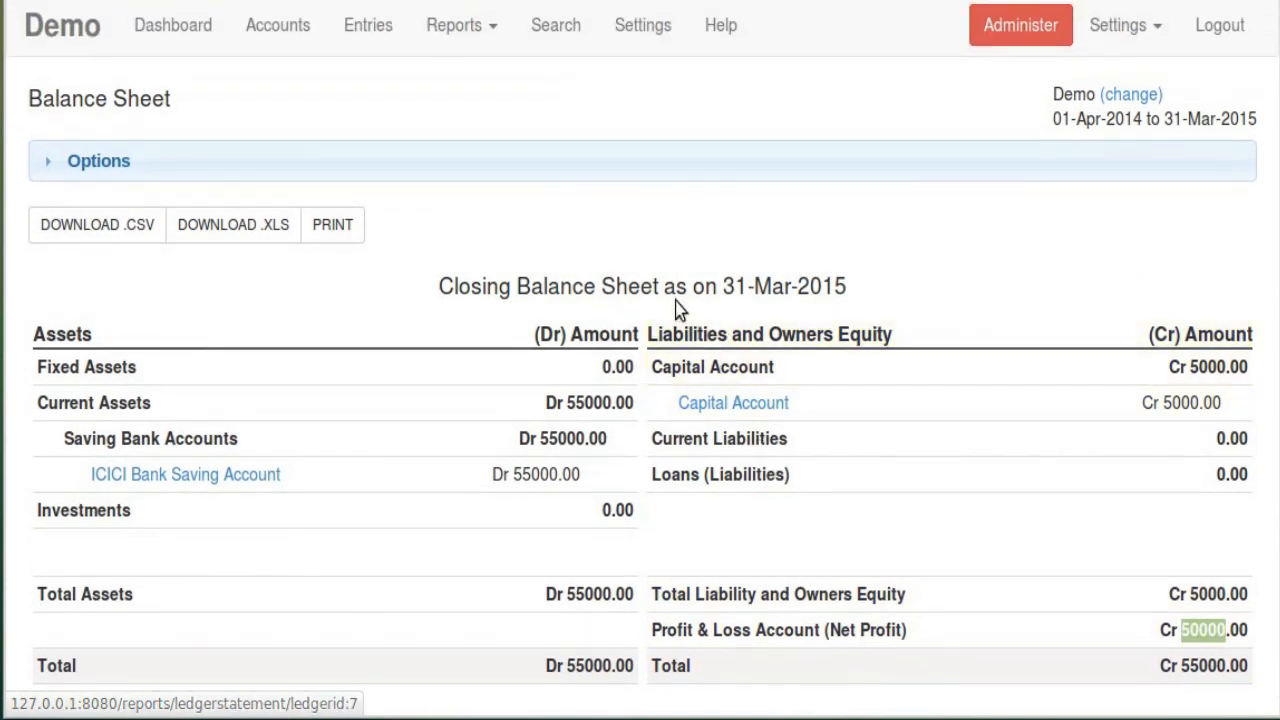
{"action": "left_click", "coordinate": [655, 32]}
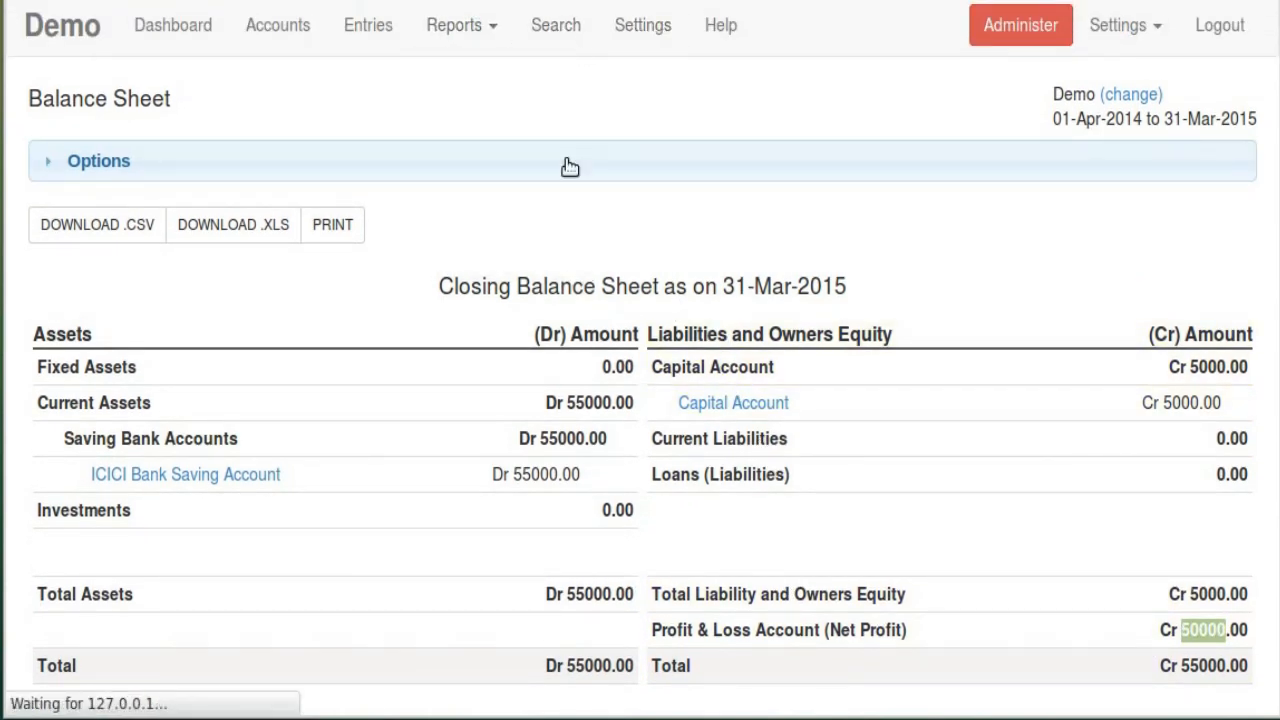
{"action": "left_click", "coordinate": [107, 243]}
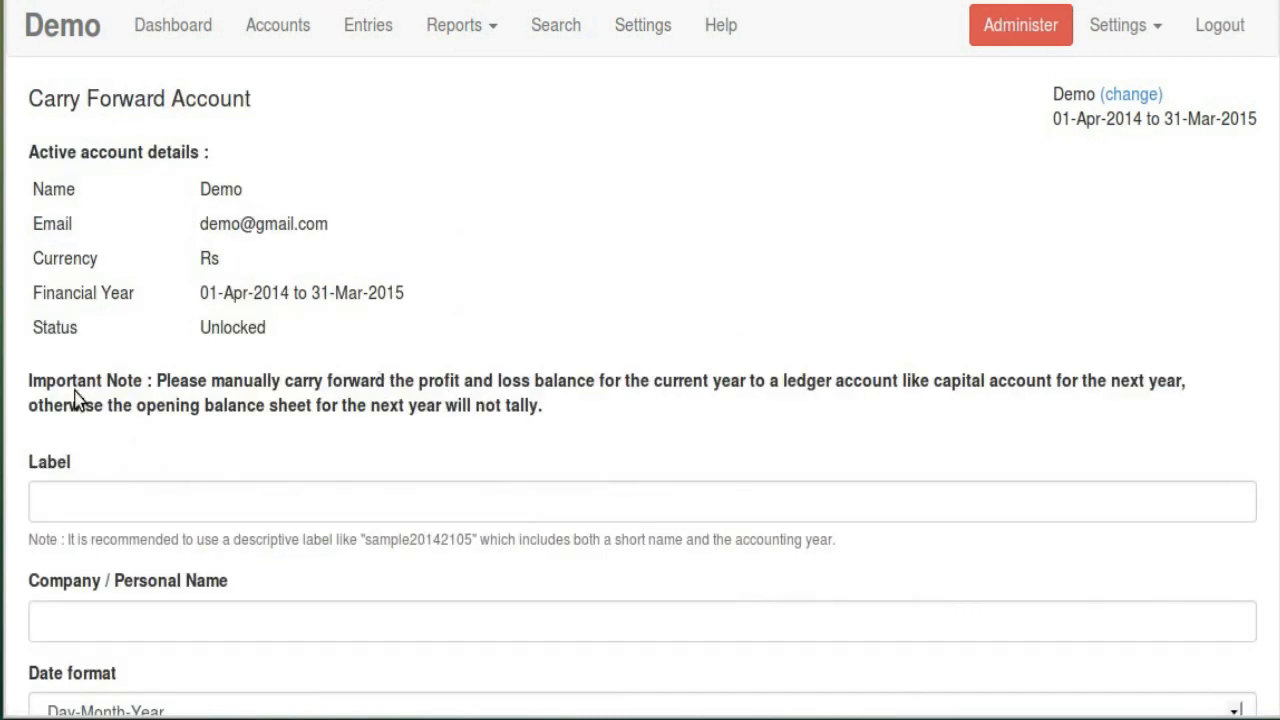
{"action": "left_click_drag", "start_coordinate": [33, 381], "coordinate": [536, 416]}
{"action": "left_click", "coordinate": [641, 418]}
{"action": "scroll", "coordinate": [614, 319], "scroll_direction": "down", "scroll_amount": 2}
{"action": "scroll", "coordinate": [622, 316], "scroll_direction": "up", "scroll_amount": 2}
Darken the pending tag's text colour to 1a0000 and save the tag
{"action": "left_click", "coordinate": [630, 40]}
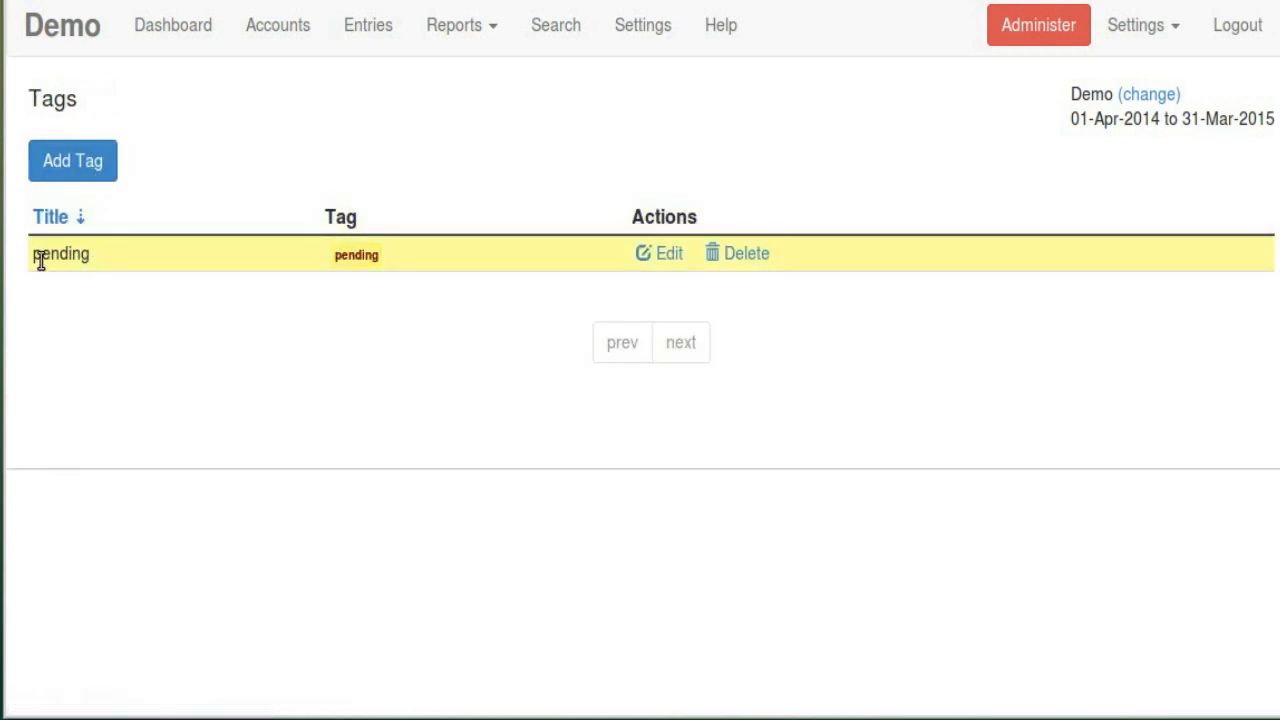
{"action": "left_click", "coordinate": [659, 256]}
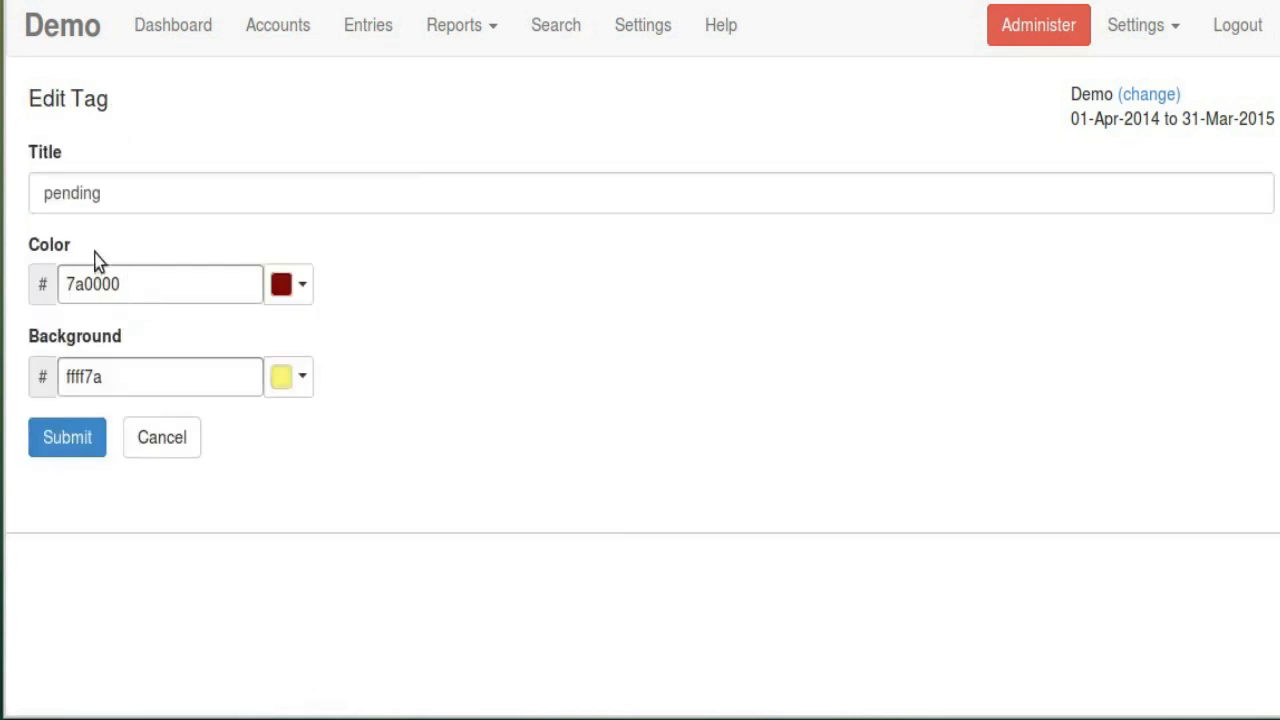
{"action": "left_click", "coordinate": [302, 287]}
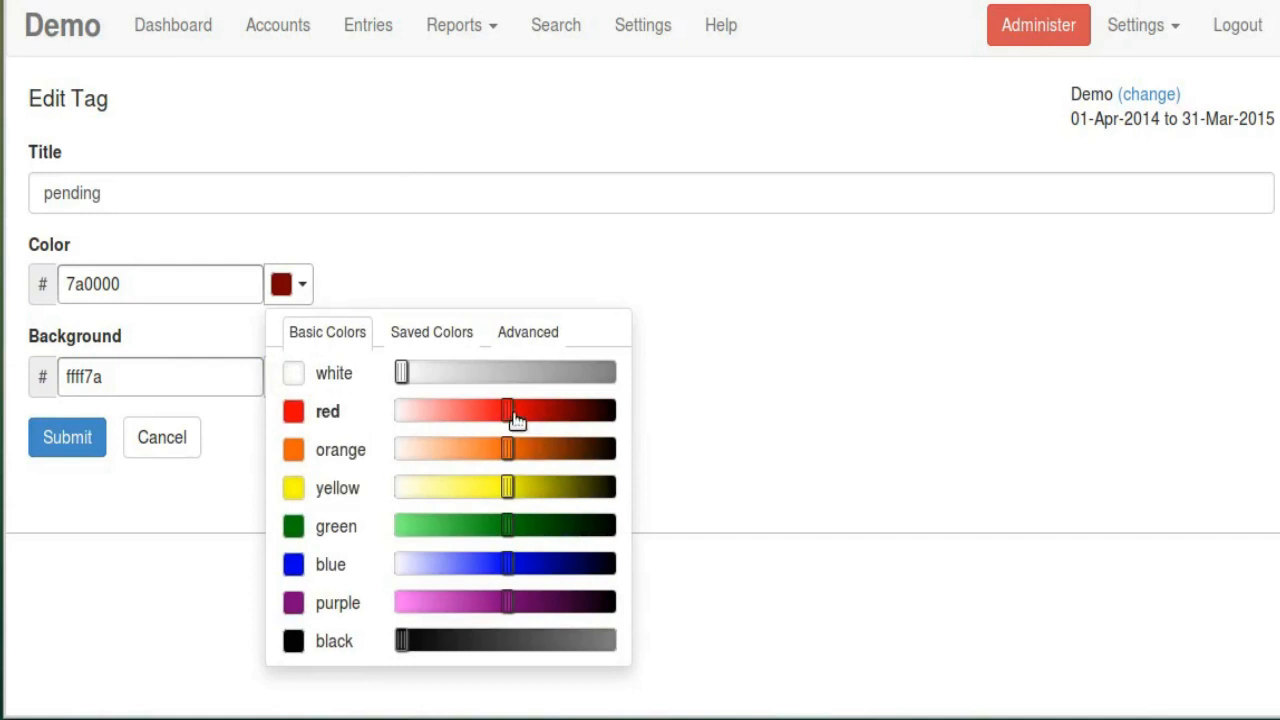
{"action": "left_click_drag", "start_coordinate": [517, 420], "coordinate": [610, 430]}
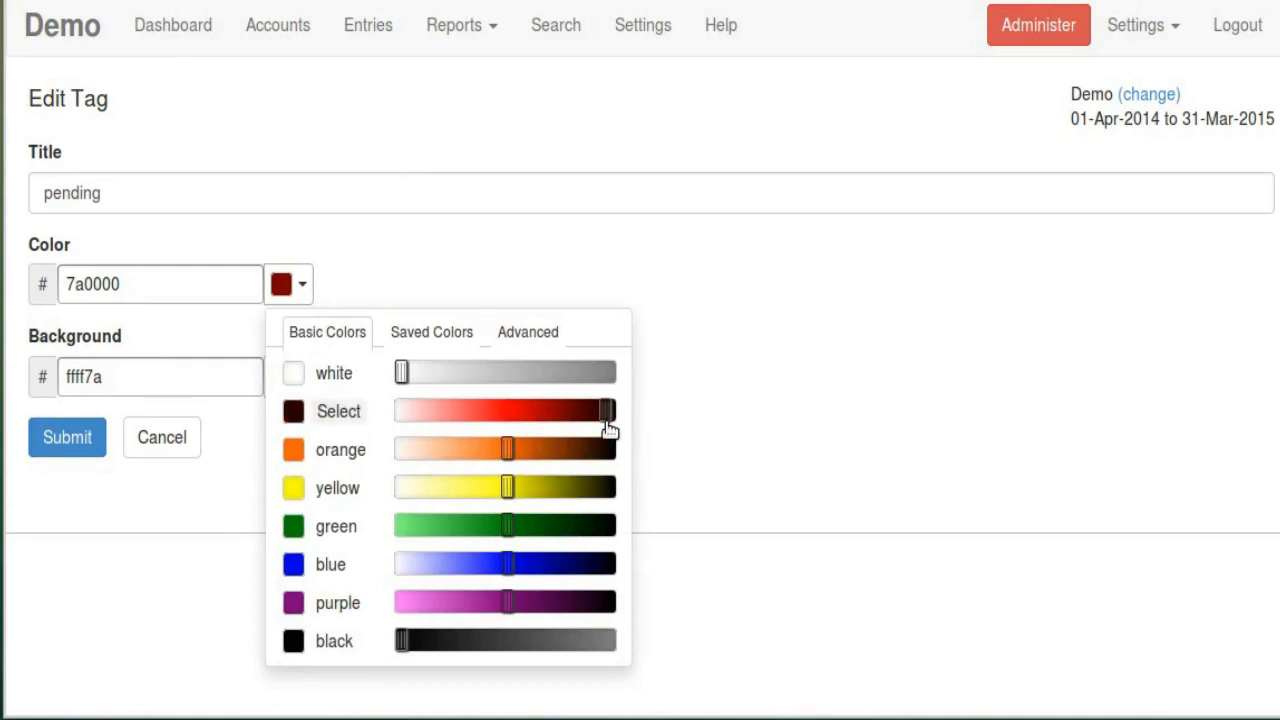
{"action": "left_click", "coordinate": [322, 418]}
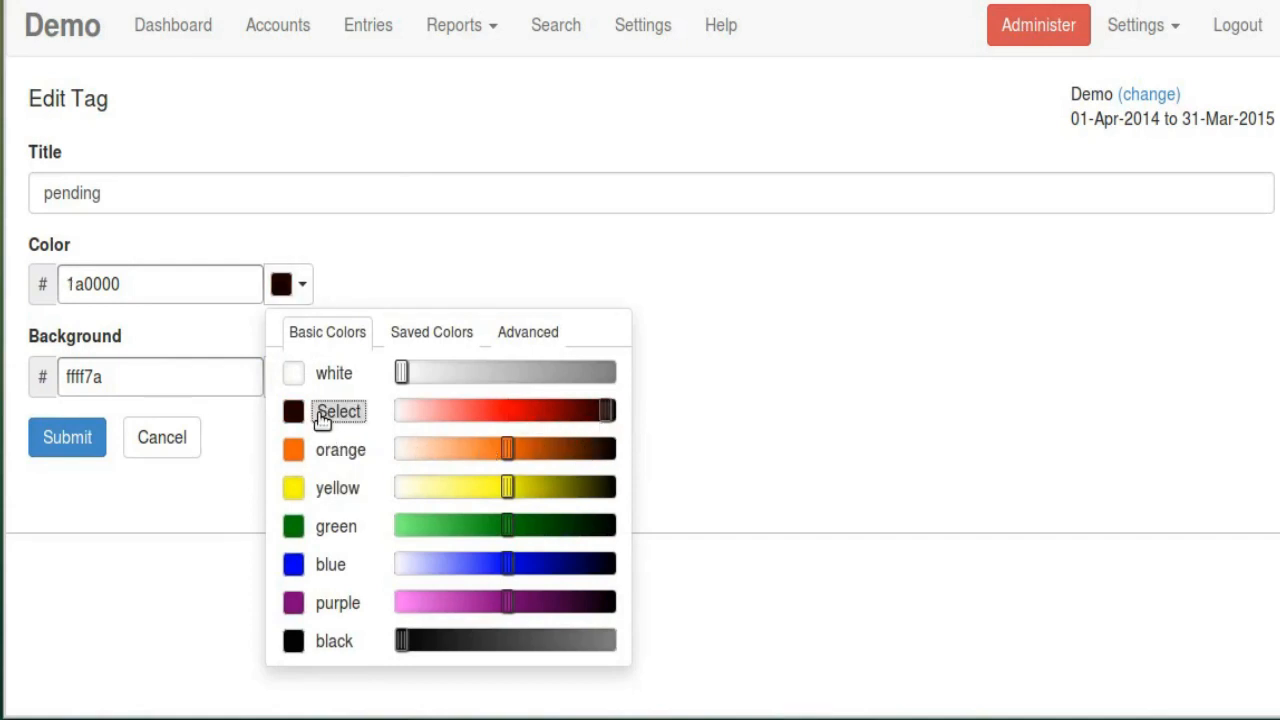
{"action": "left_click", "coordinate": [86, 441]}
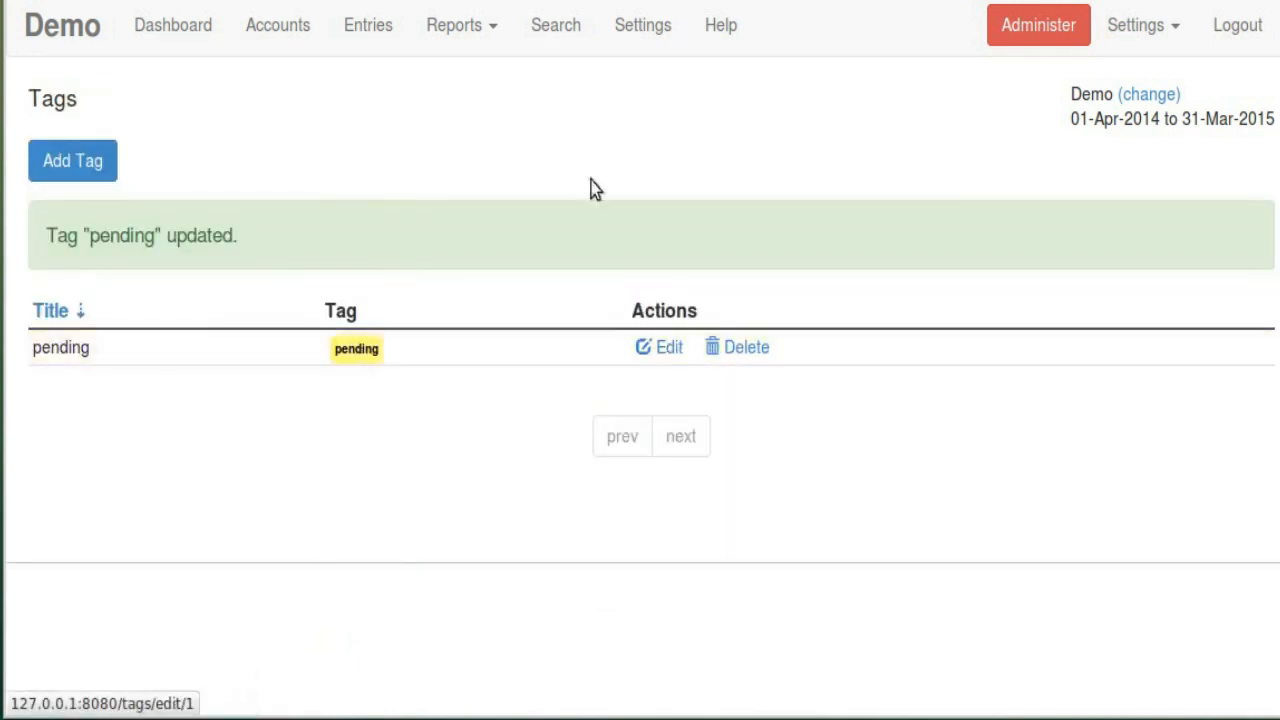
Tag receipt entry 2 as pending, save it, and return to Settings
{"action": "left_click", "coordinate": [372, 25]}
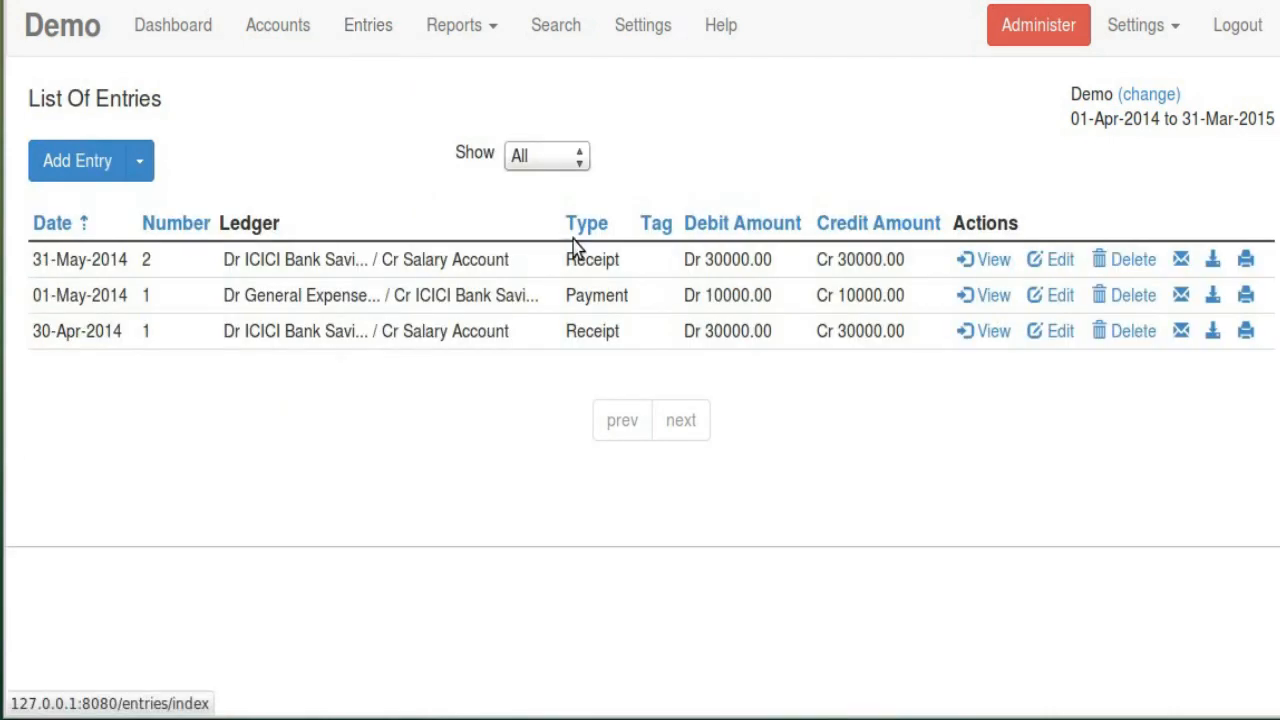
{"action": "left_click", "coordinate": [1049, 268]}
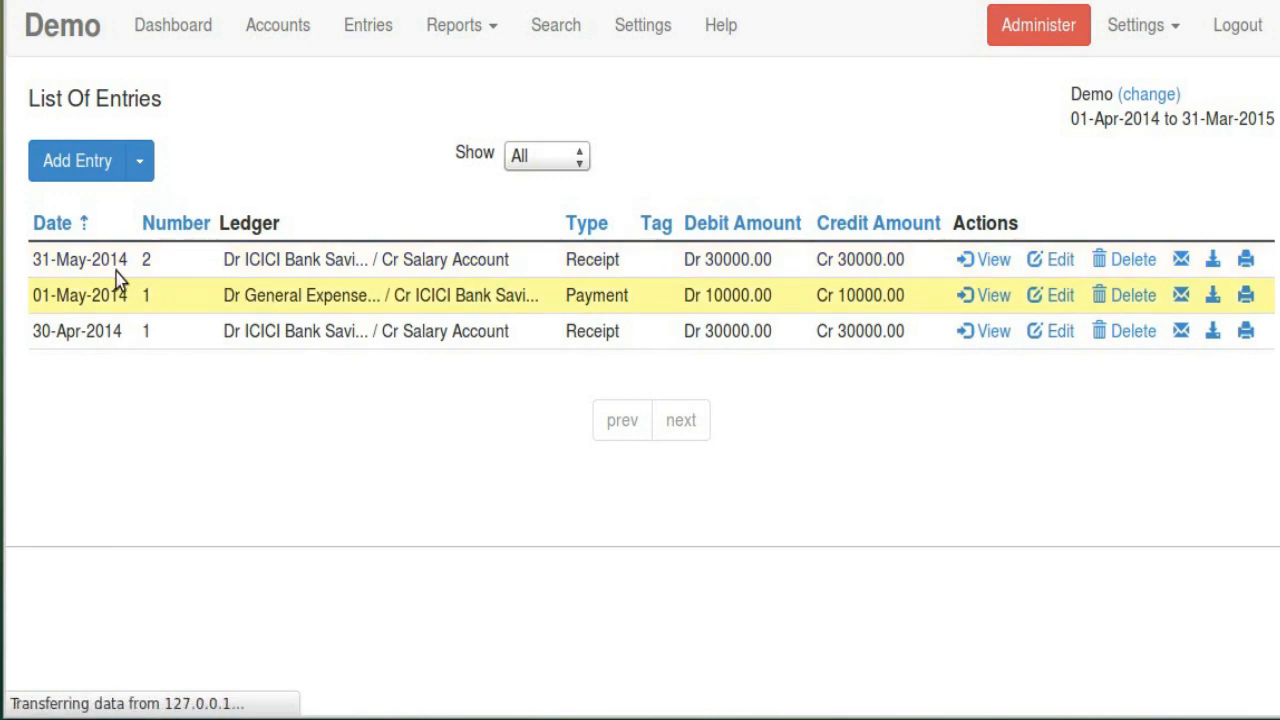
{"action": "scroll", "coordinate": [256, 535], "scroll_direction": "down", "scroll_amount": 5}
{"action": "left_click", "coordinate": [136, 555]}
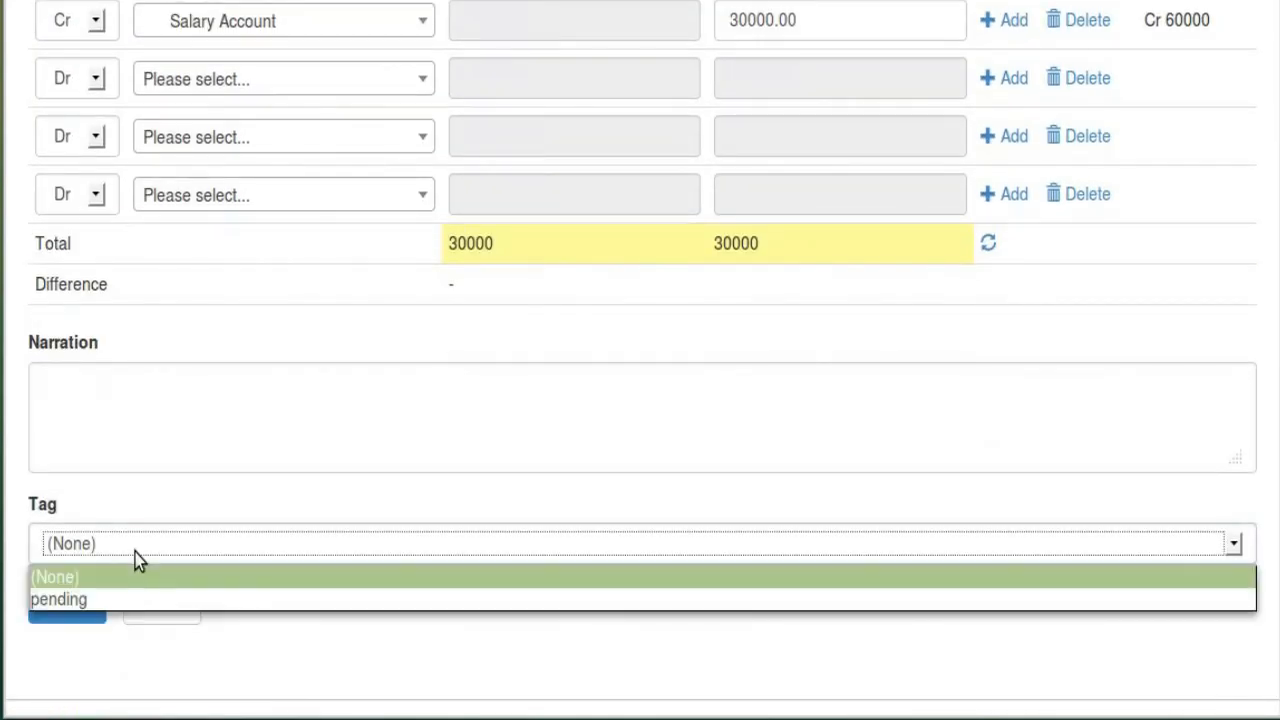
{"action": "left_click", "coordinate": [111, 603]}
{"action": "left_click", "coordinate": [86, 612]}
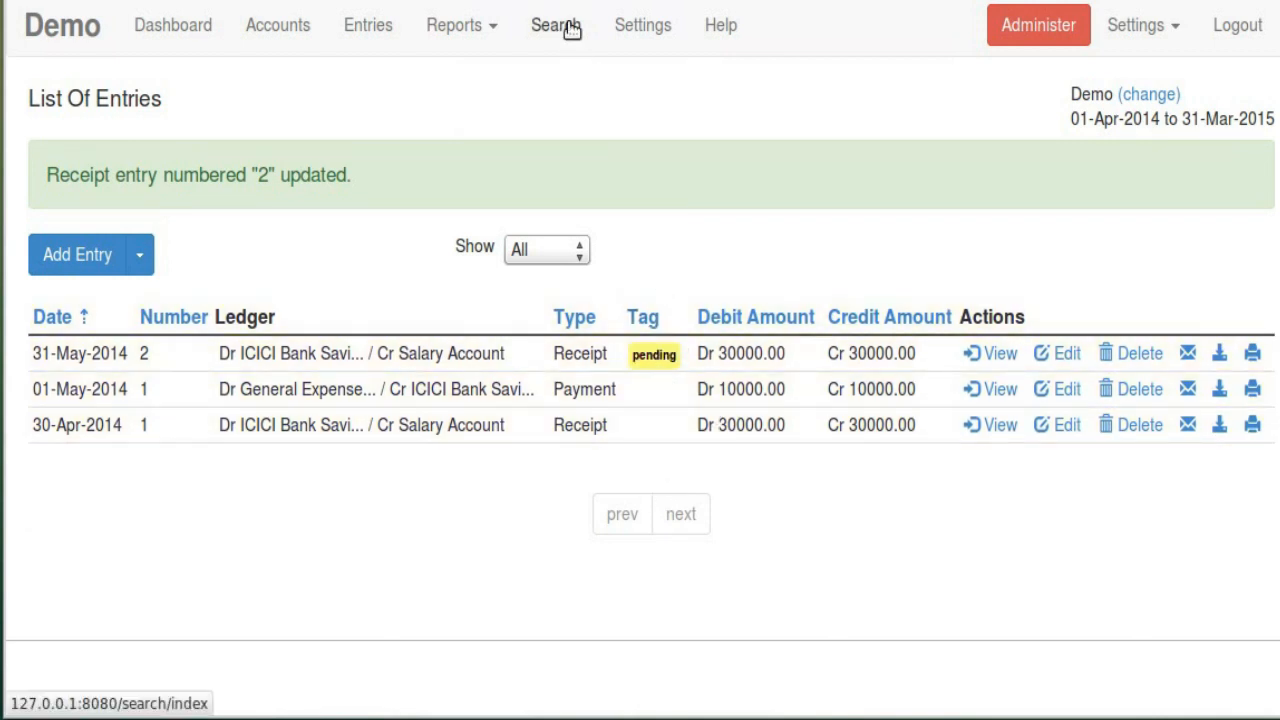
{"action": "left_click", "coordinate": [626, 27]}
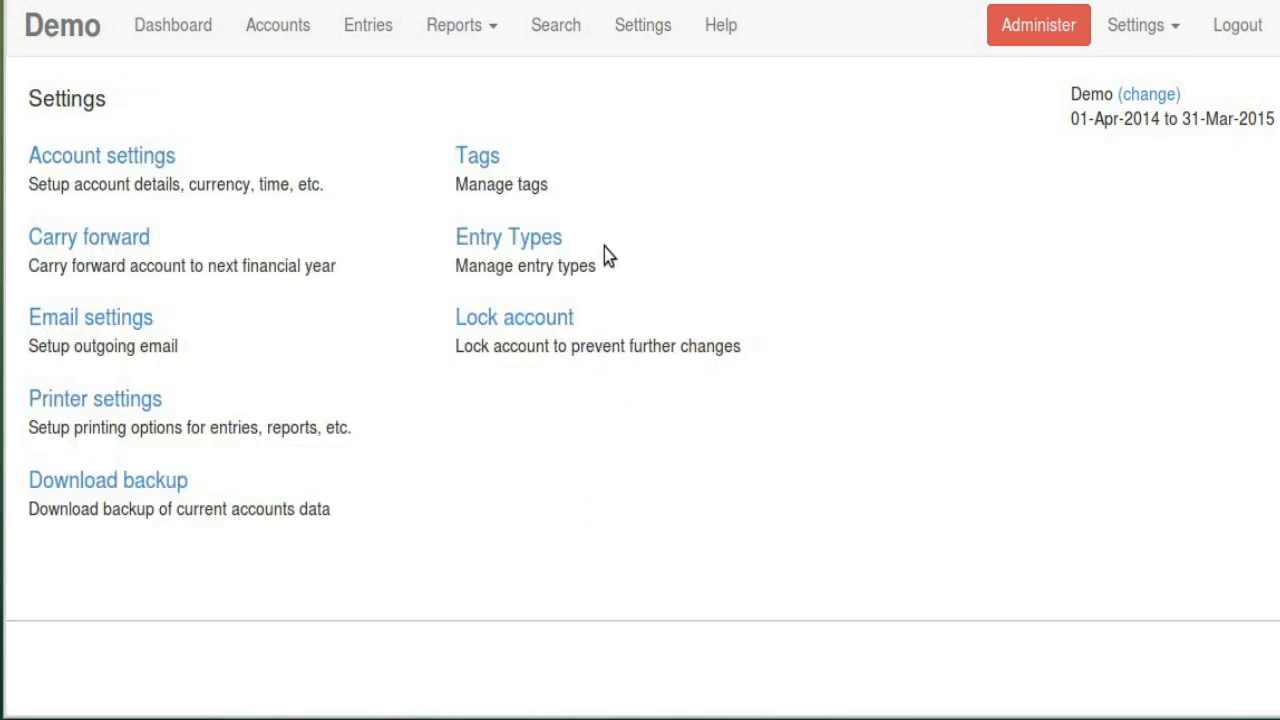
Lock the Demo account from the Lock account settings
{"action": "left_click", "coordinate": [549, 318]}
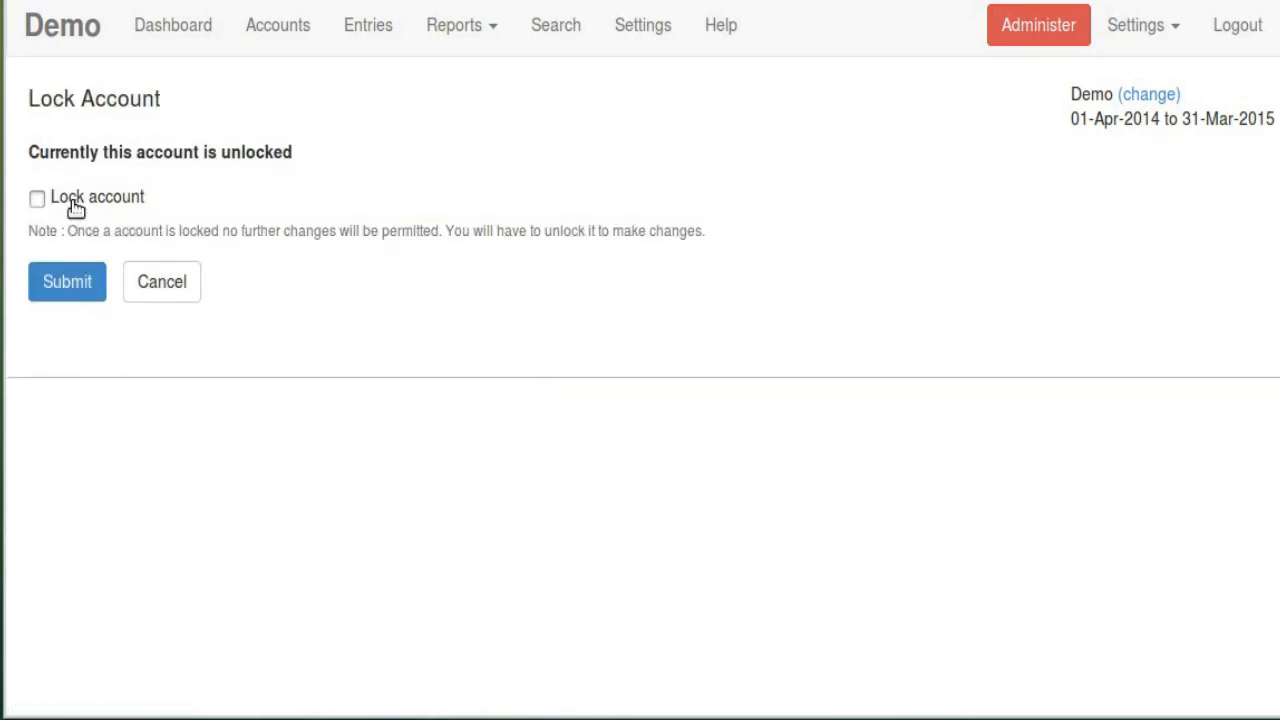
{"action": "left_click", "coordinate": [76, 206]}
{"action": "left_click", "coordinate": [84, 297]}
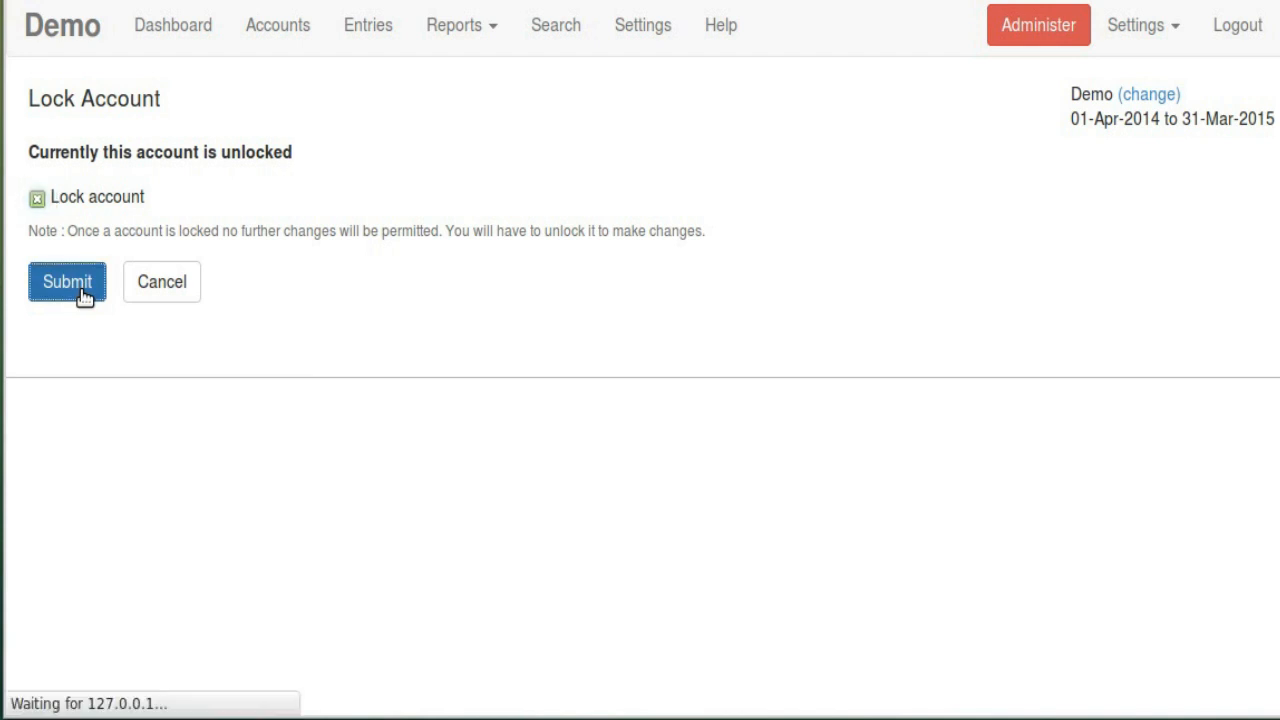
Check the Locked status on the dashboard, then try deleting an entry and adding a receipt
{"action": "left_click", "coordinate": [172, 28]}
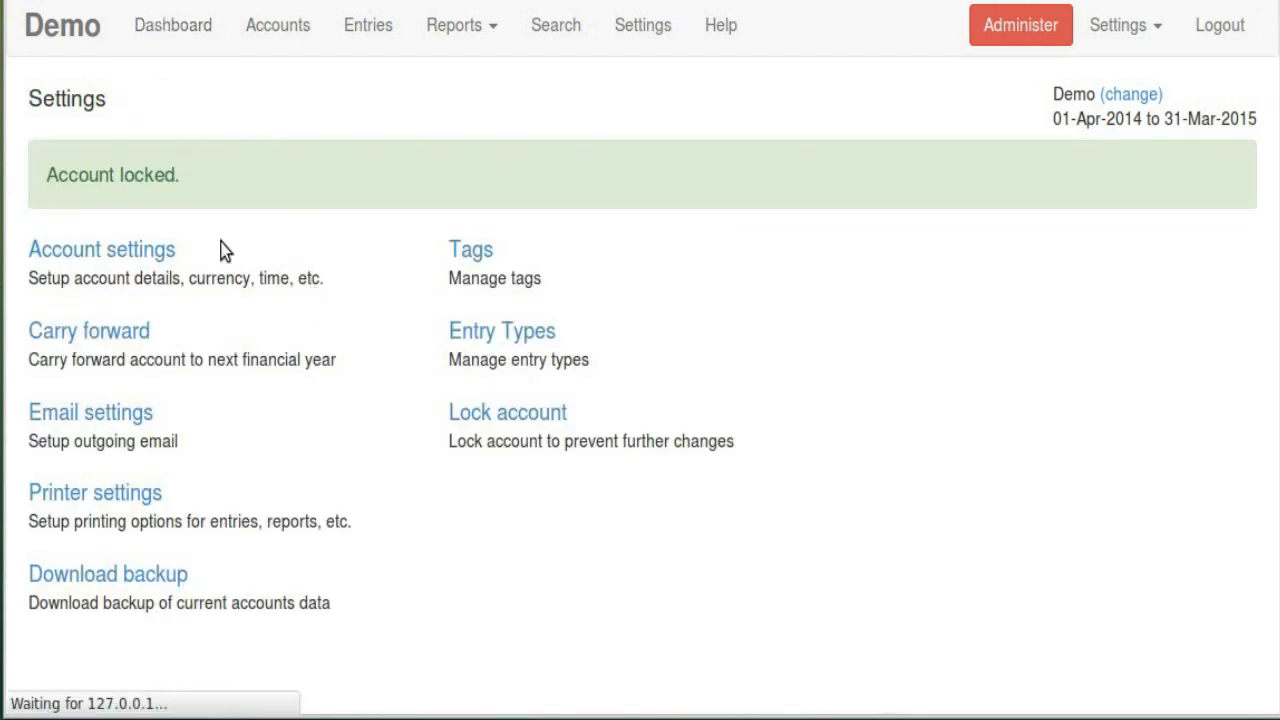
{"action": "left_click_drag", "start_coordinate": [62, 400], "coordinate": [257, 406]}
{"action": "left_click", "coordinate": [257, 406]}
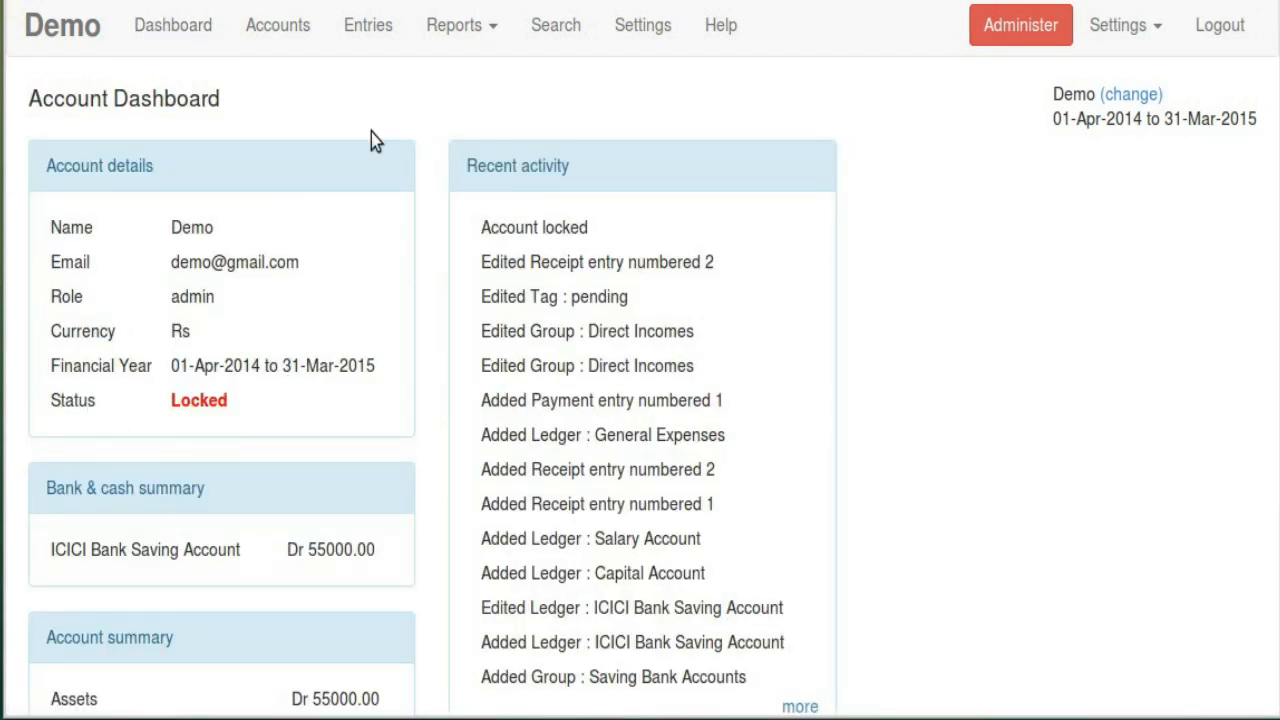
{"action": "left_click", "coordinate": [368, 30]}
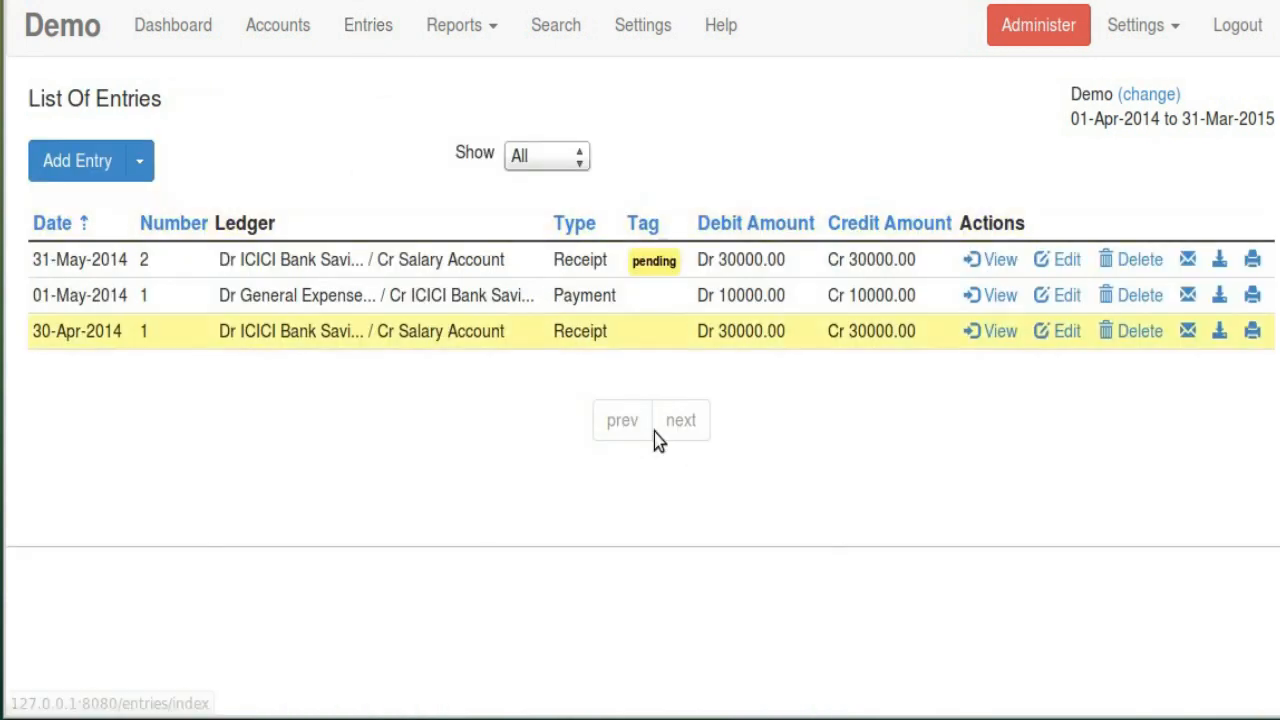
{"action": "left_click", "coordinate": [1136, 264]}
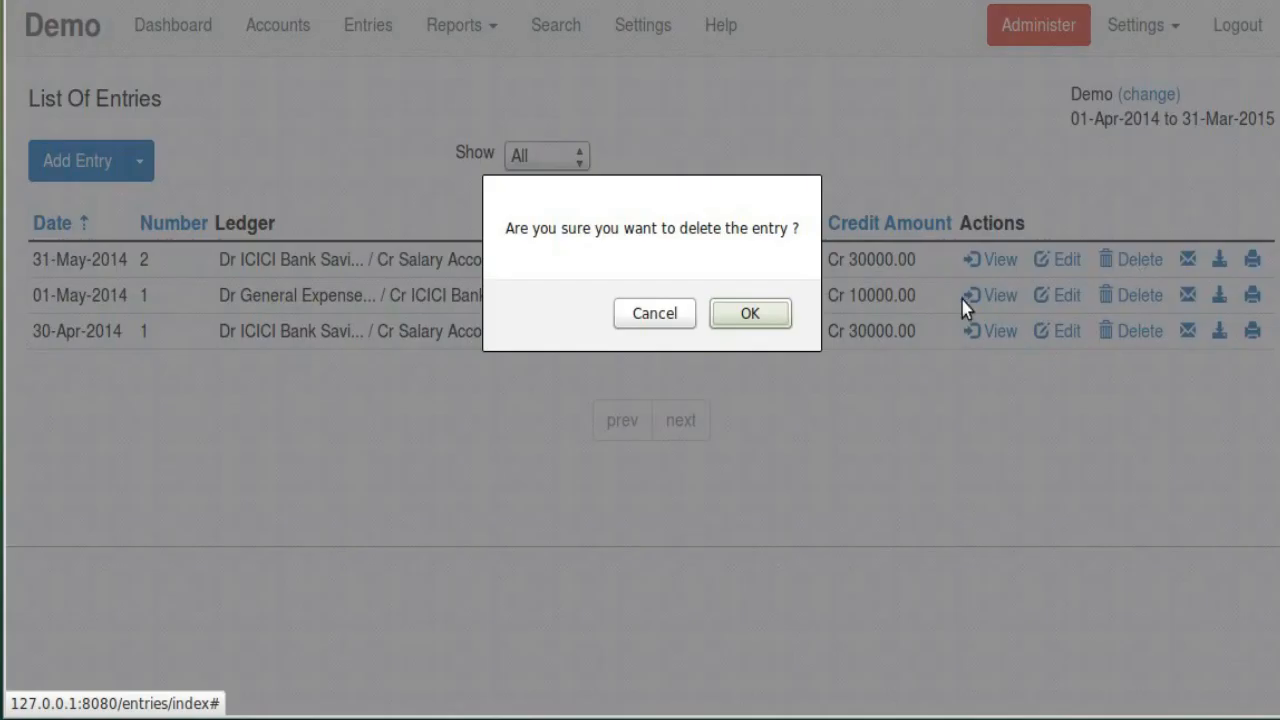
{"action": "left_click", "coordinate": [746, 309]}
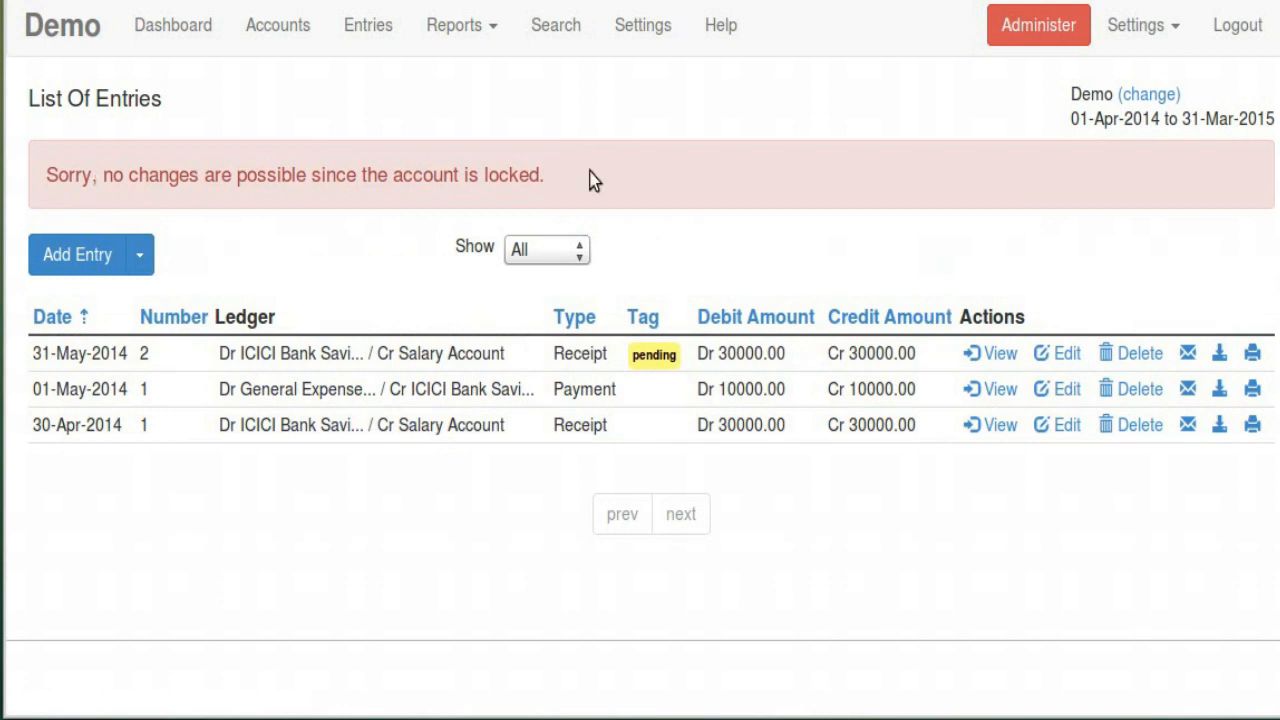
{"action": "left_click", "coordinate": [140, 255]}
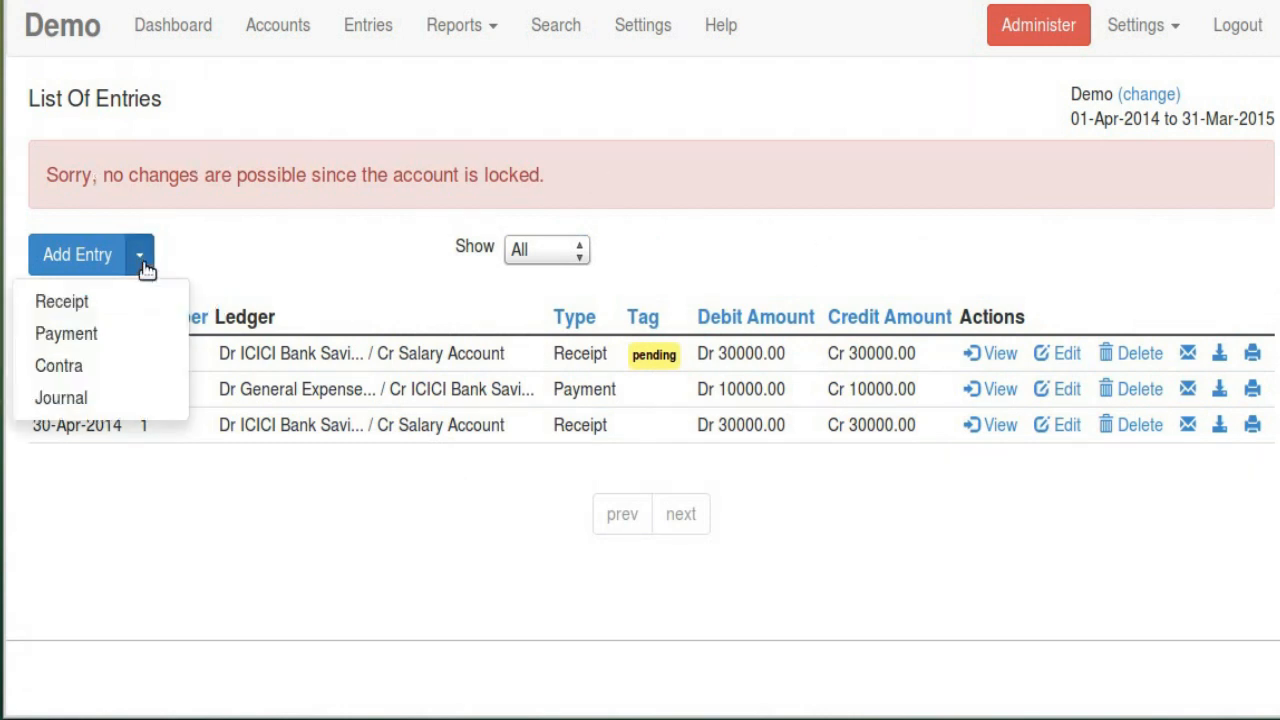
{"action": "left_click", "coordinate": [139, 310]}
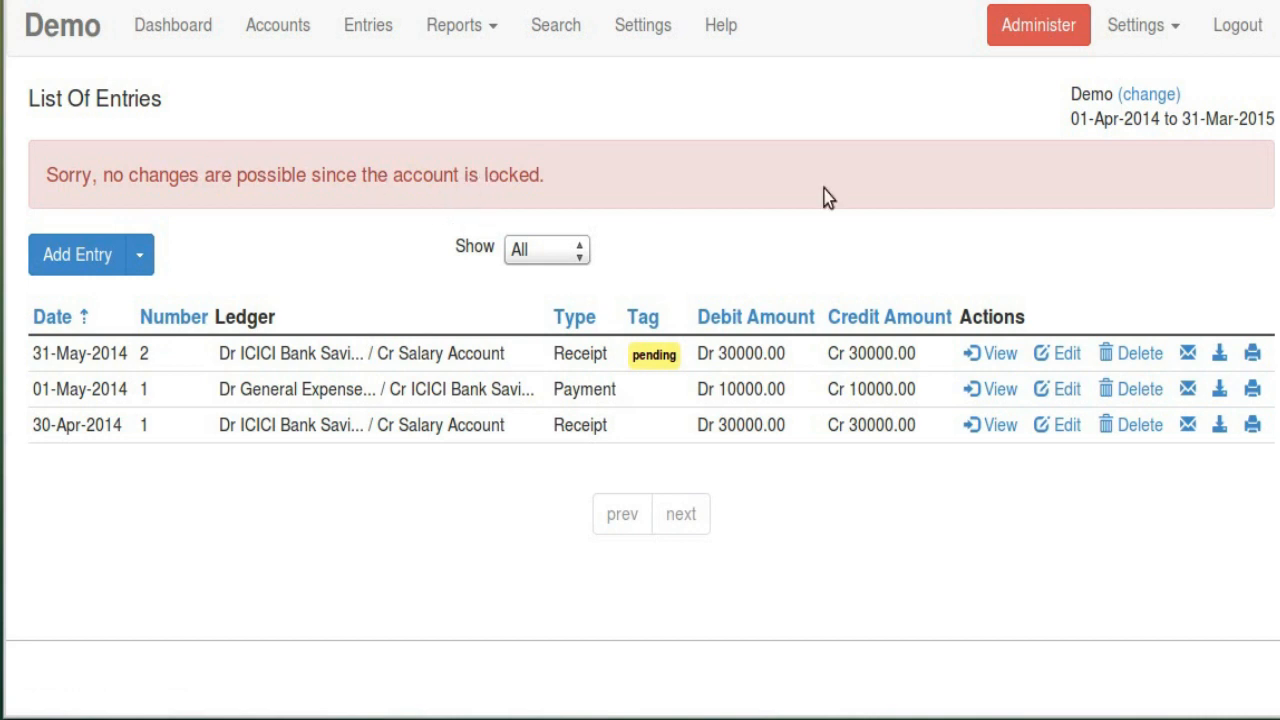
Unlock the Demo account by clearing the Lock account checkbox and submitting
{"action": "left_click", "coordinate": [620, 25]}
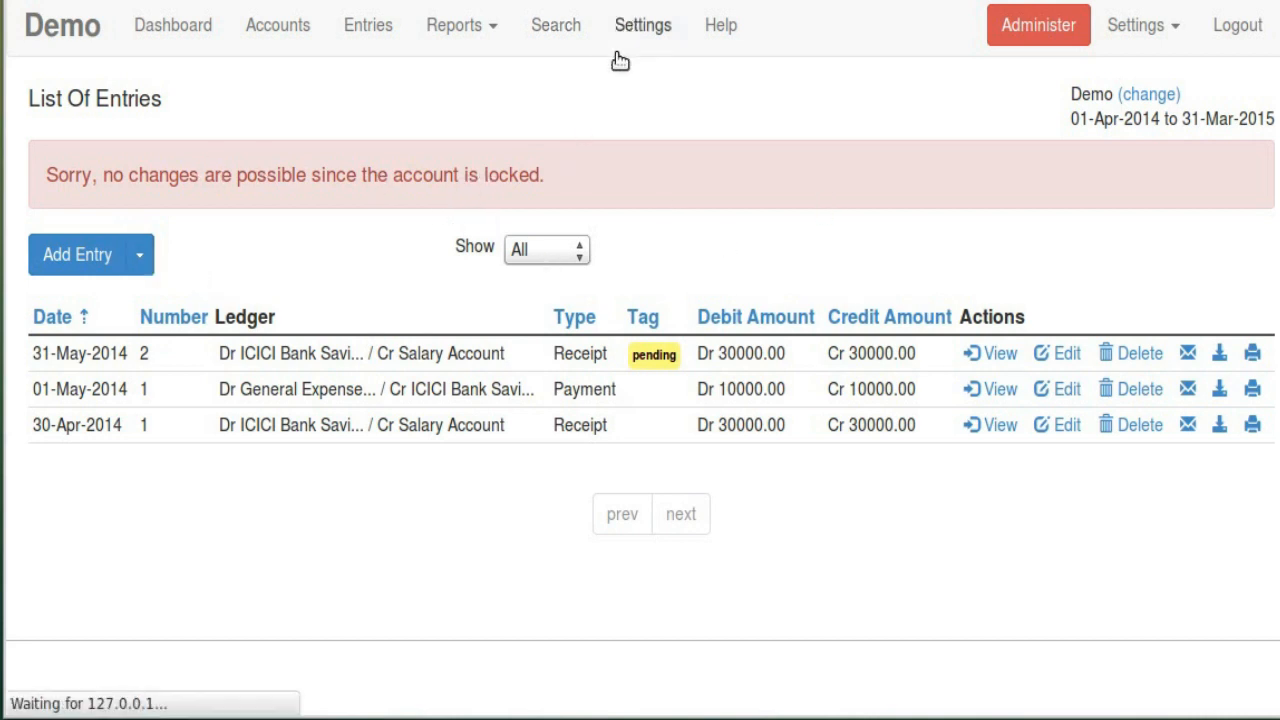
{"action": "left_click", "coordinate": [548, 320]}
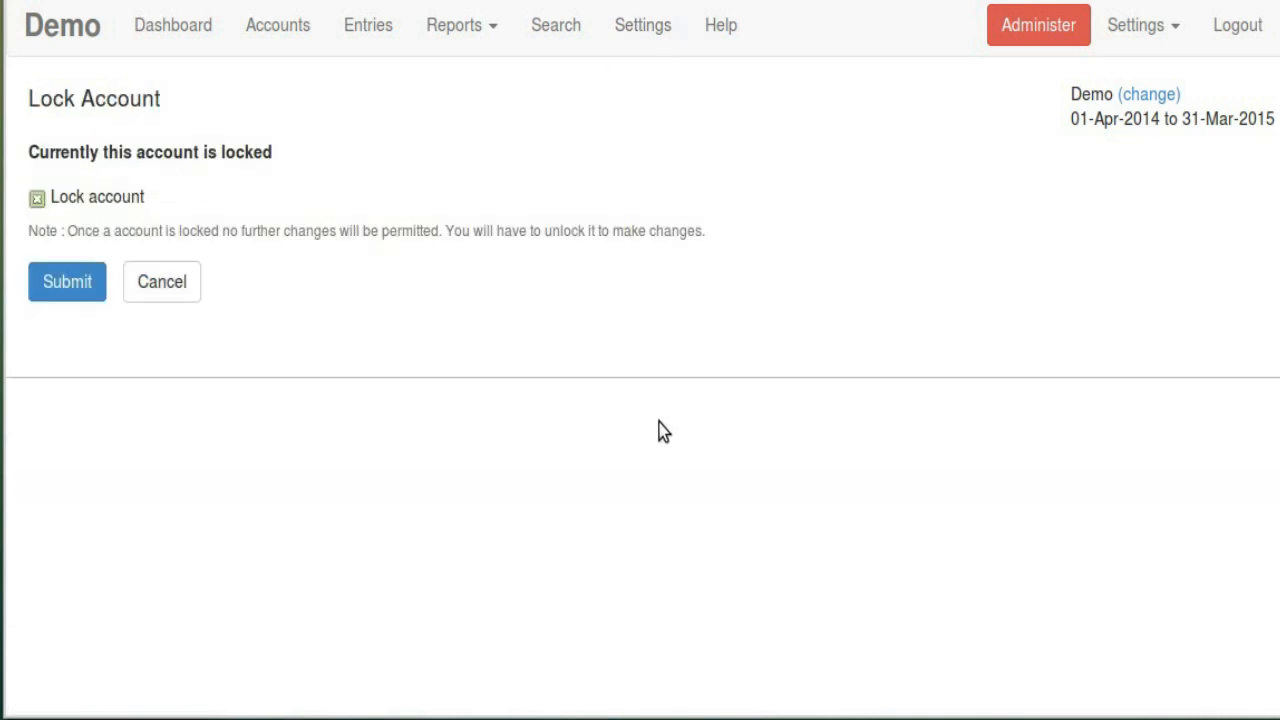
{"action": "left_click", "coordinate": [135, 205]}
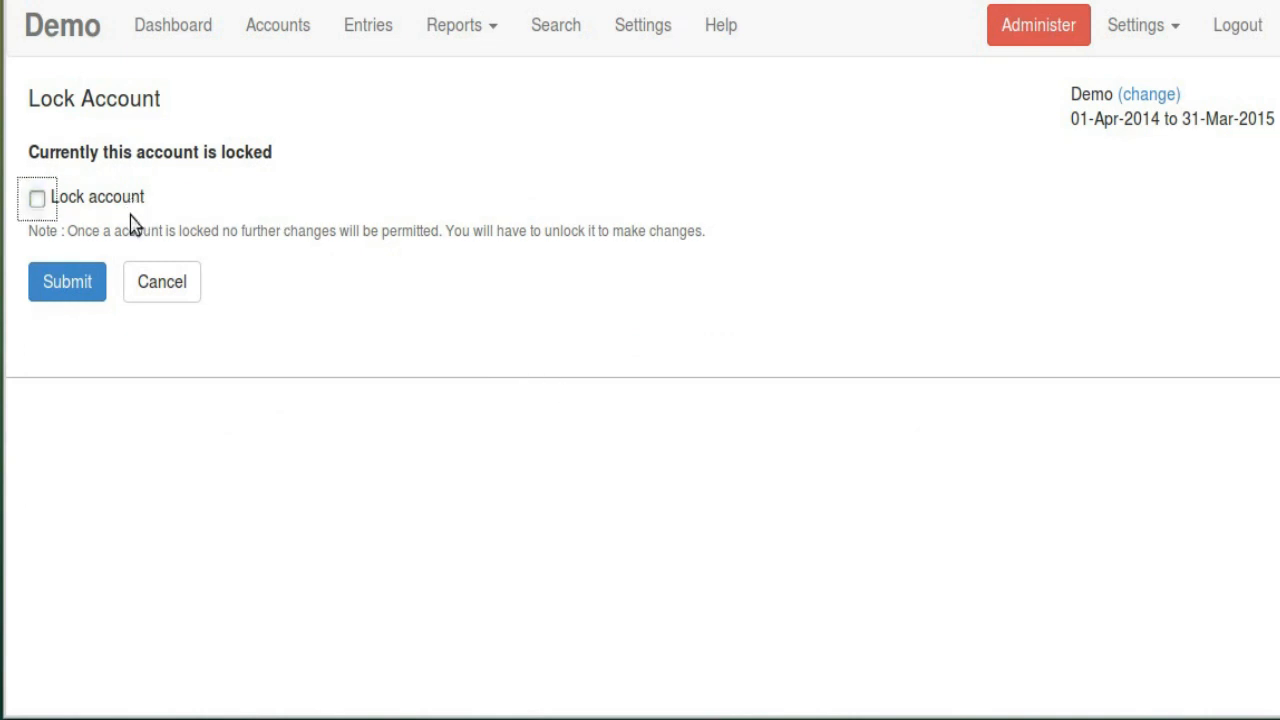
{"action": "left_click", "coordinate": [83, 288]}
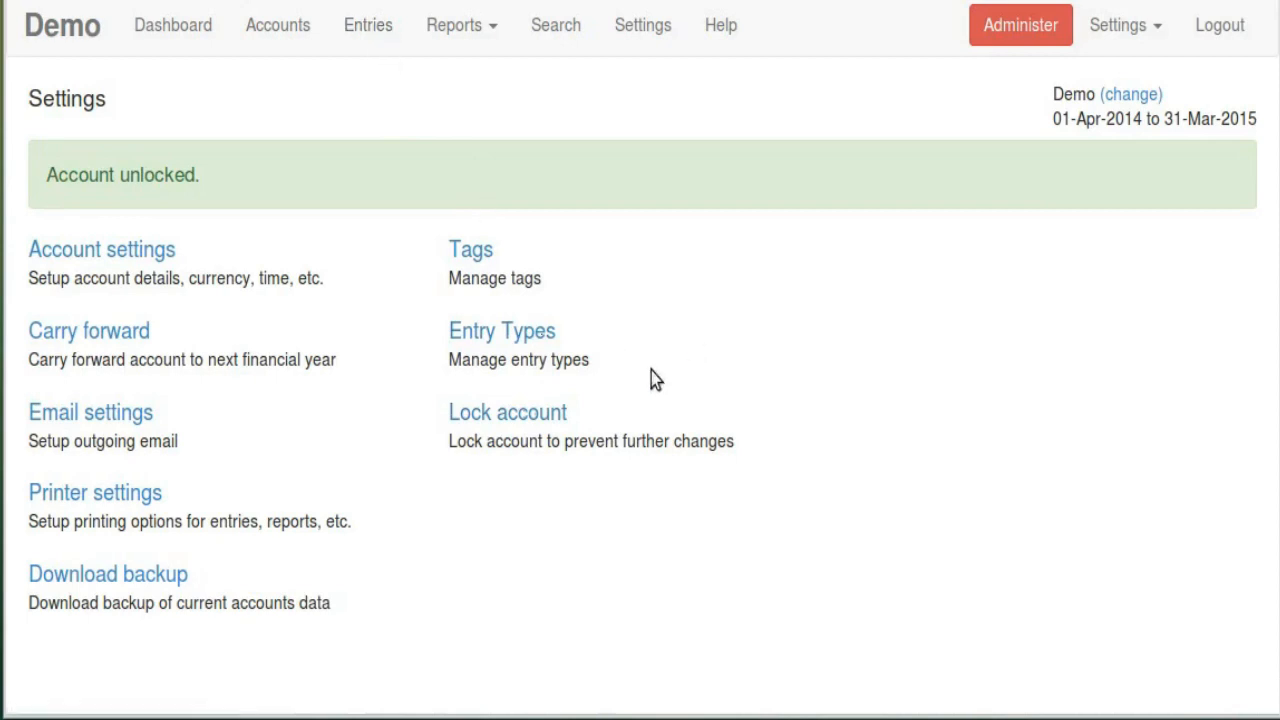
Look over the entry kinds offered under Add Entry, then return to Entry Types
{"action": "left_click", "coordinate": [528, 336]}
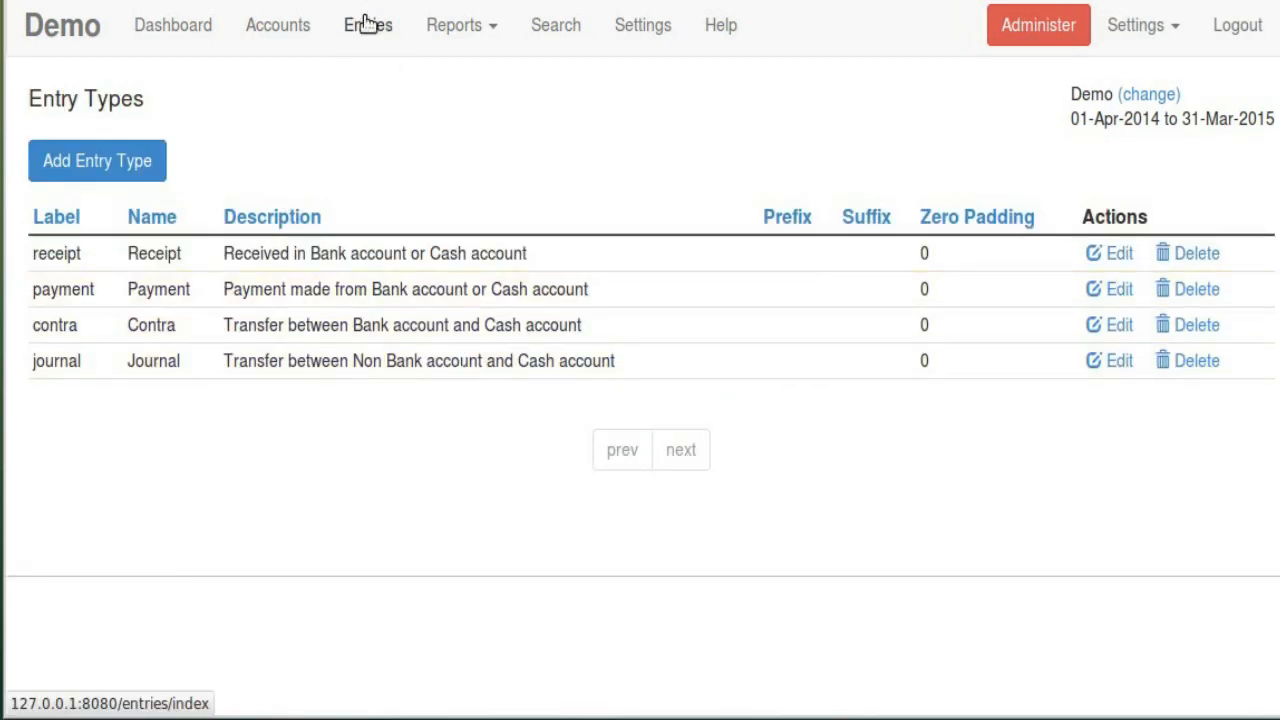
{"action": "left_click", "coordinate": [369, 27]}
{"action": "left_click", "coordinate": [140, 160]}
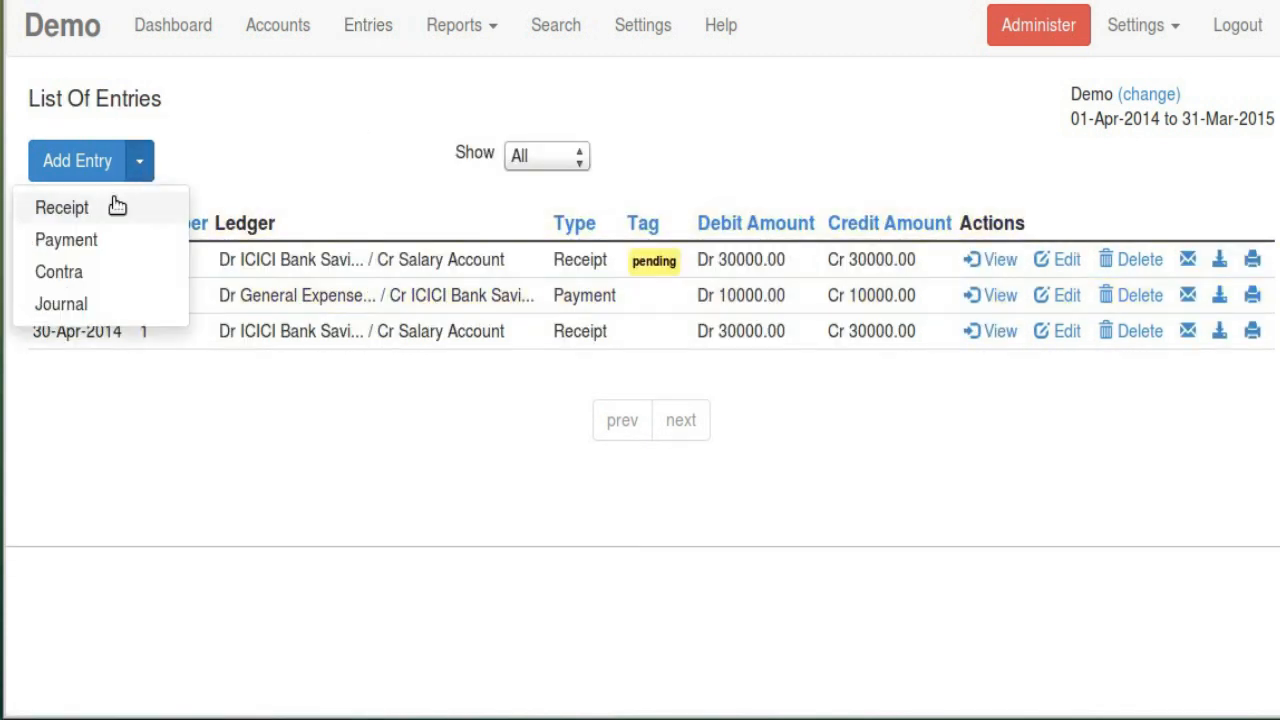
{"action": "left_click", "coordinate": [651, 126]}
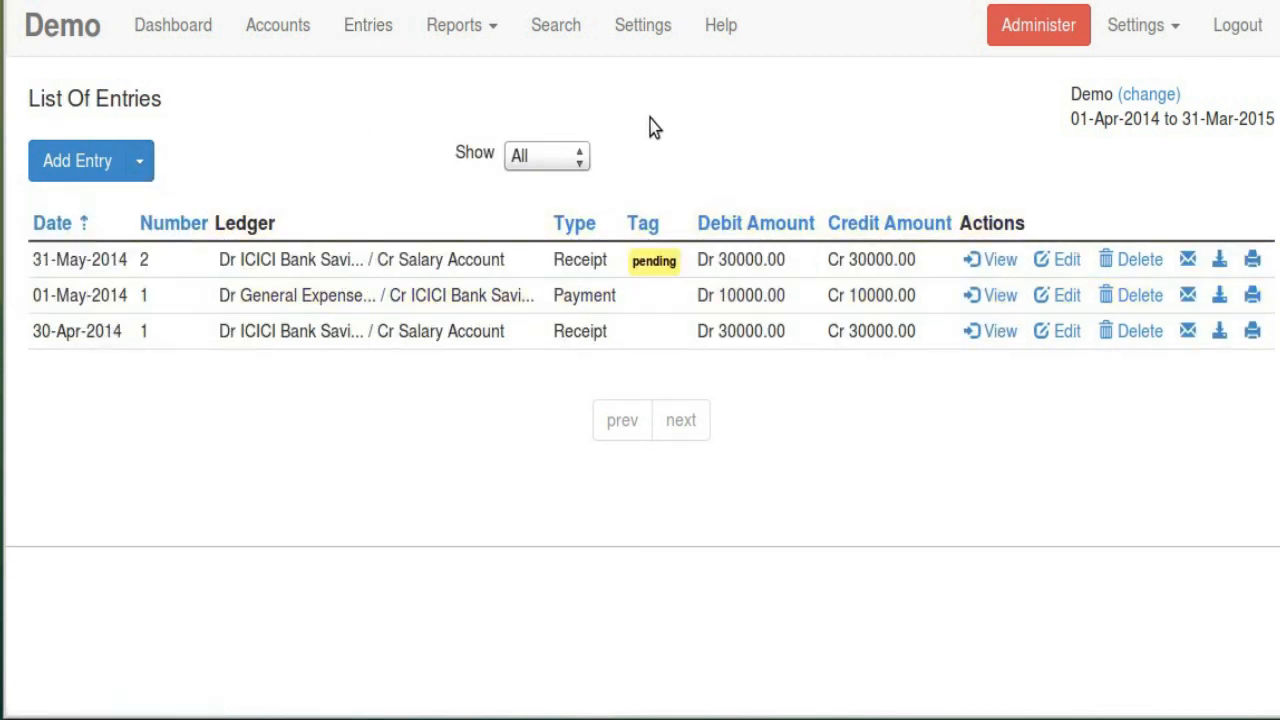
{"action": "left_click", "coordinate": [645, 30]}
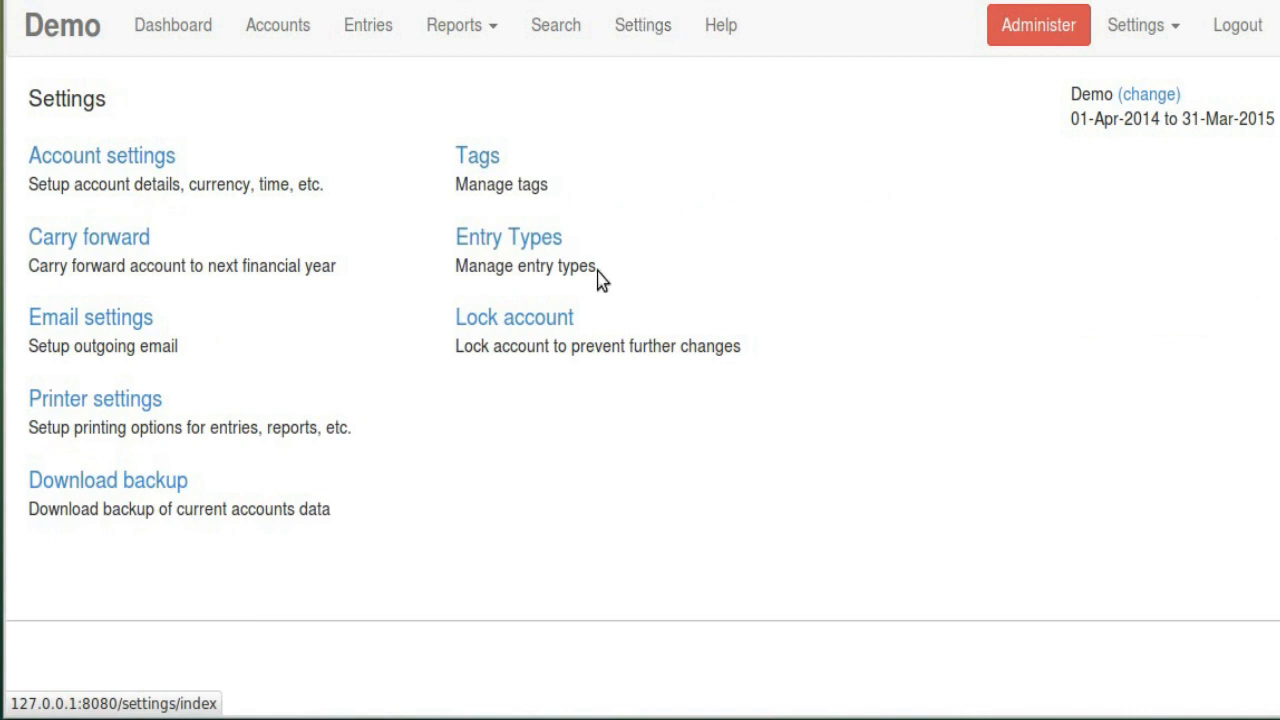
{"action": "left_click", "coordinate": [519, 246]}
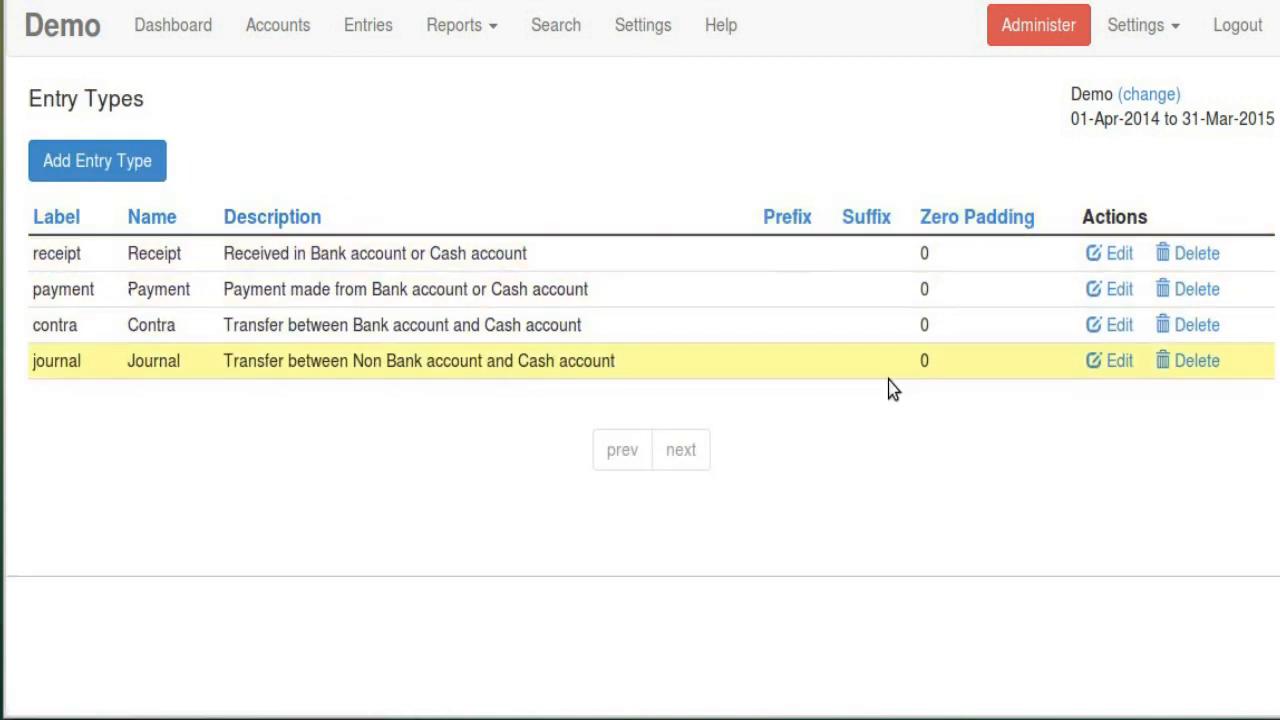
Edit the Receipt entry type, keeping its numbering on Auto
{"action": "left_click", "coordinate": [1092, 256]}
{"action": "scroll", "coordinate": [250, 210], "scroll_direction": "down", "scroll_amount": 1}
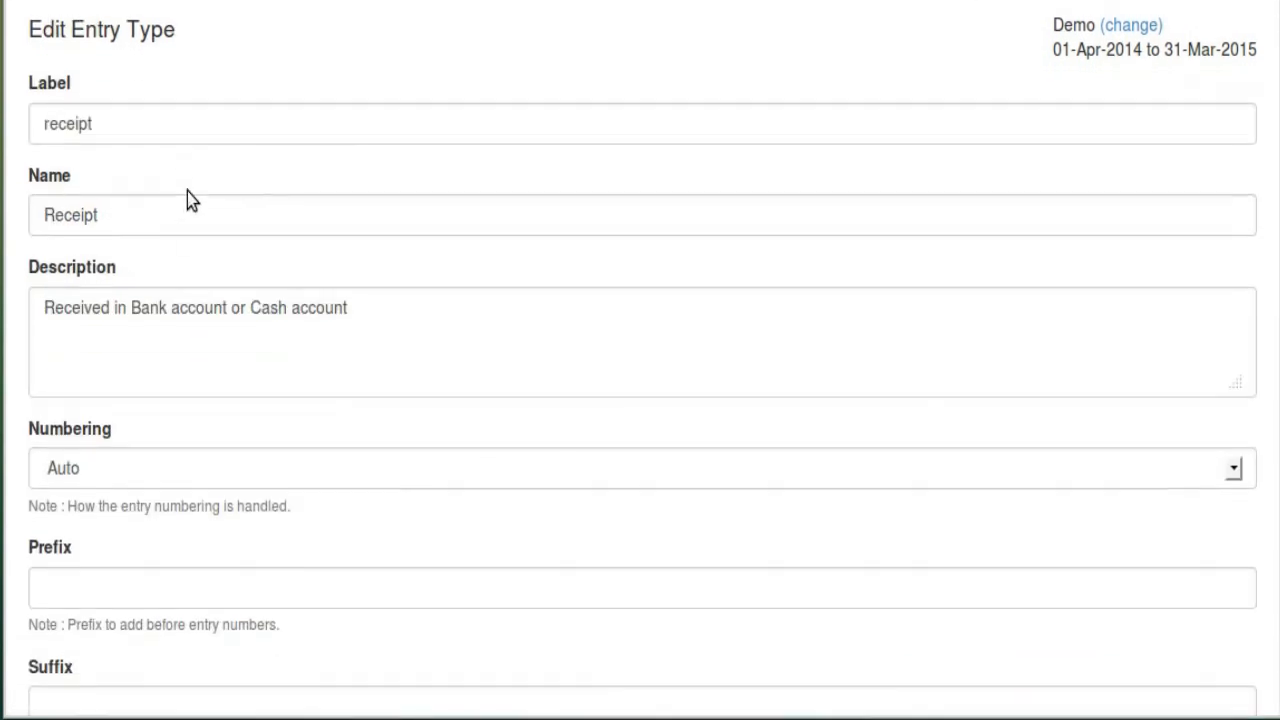
{"action": "scroll", "coordinate": [180, 234], "scroll_direction": "down", "scroll_amount": 2}
{"action": "scroll", "coordinate": [216, 245], "scroll_direction": "down", "scroll_amount": 1}
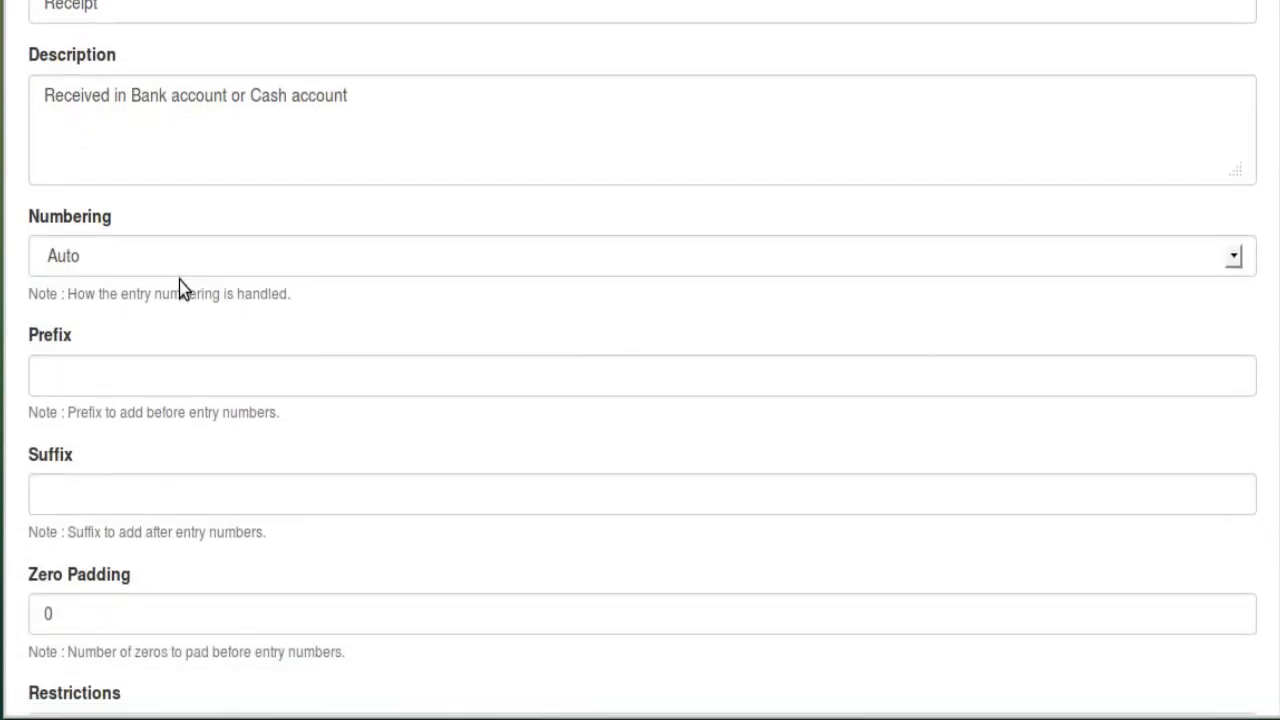
{"action": "left_click", "coordinate": [172, 268]}
{"action": "left_click", "coordinate": [172, 268]}
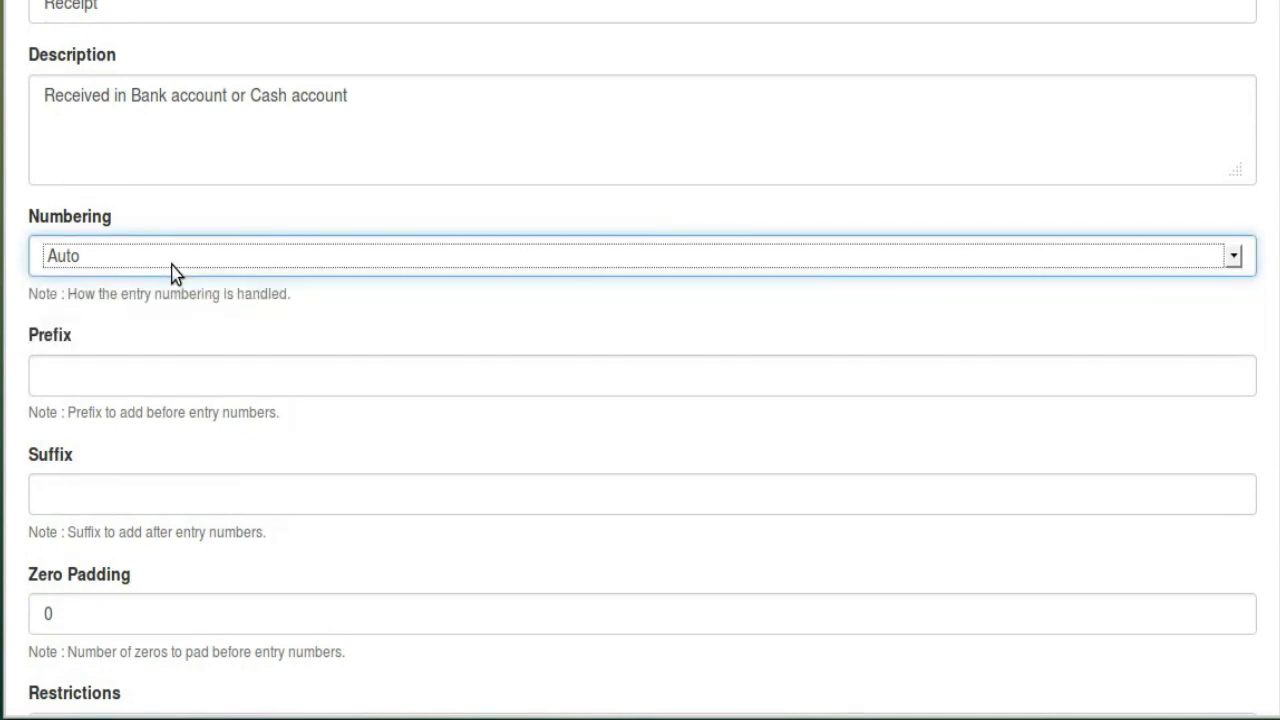
{"action": "left_click", "coordinate": [172, 268]}
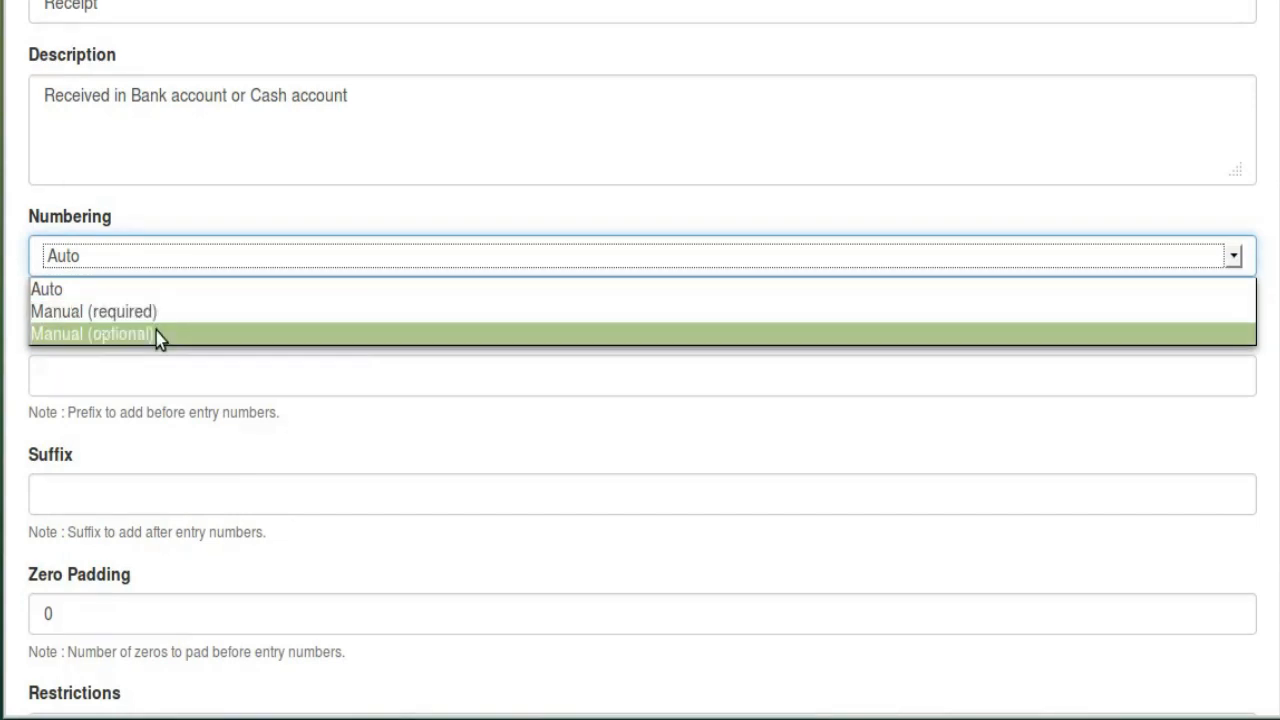
{"action": "left_click", "coordinate": [269, 187]}
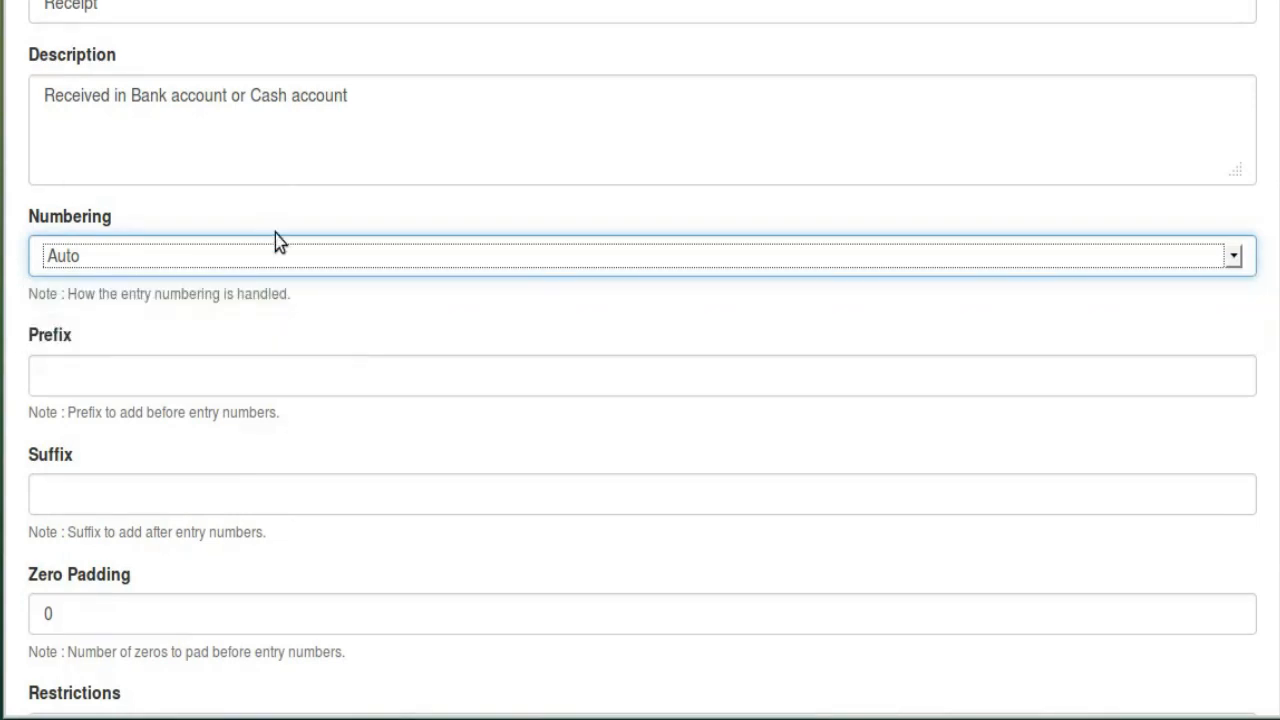
Give Receipt prefix PRE, suffix SUF and zero padding 2, and save
{"action": "left_click", "coordinate": [104, 380]}
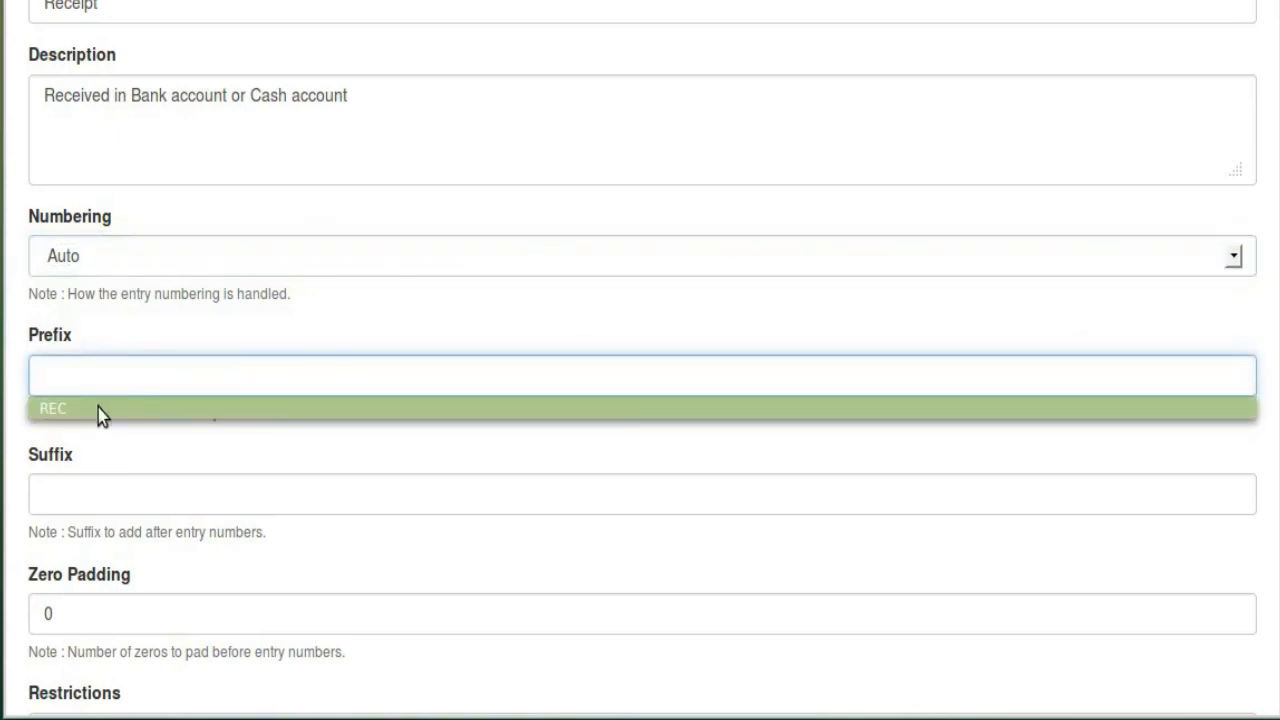
{"action": "left_click", "coordinate": [98, 408]}
{"action": "left_click", "coordinate": [100, 496]}
{"action": "left_click", "coordinate": [101, 526]}
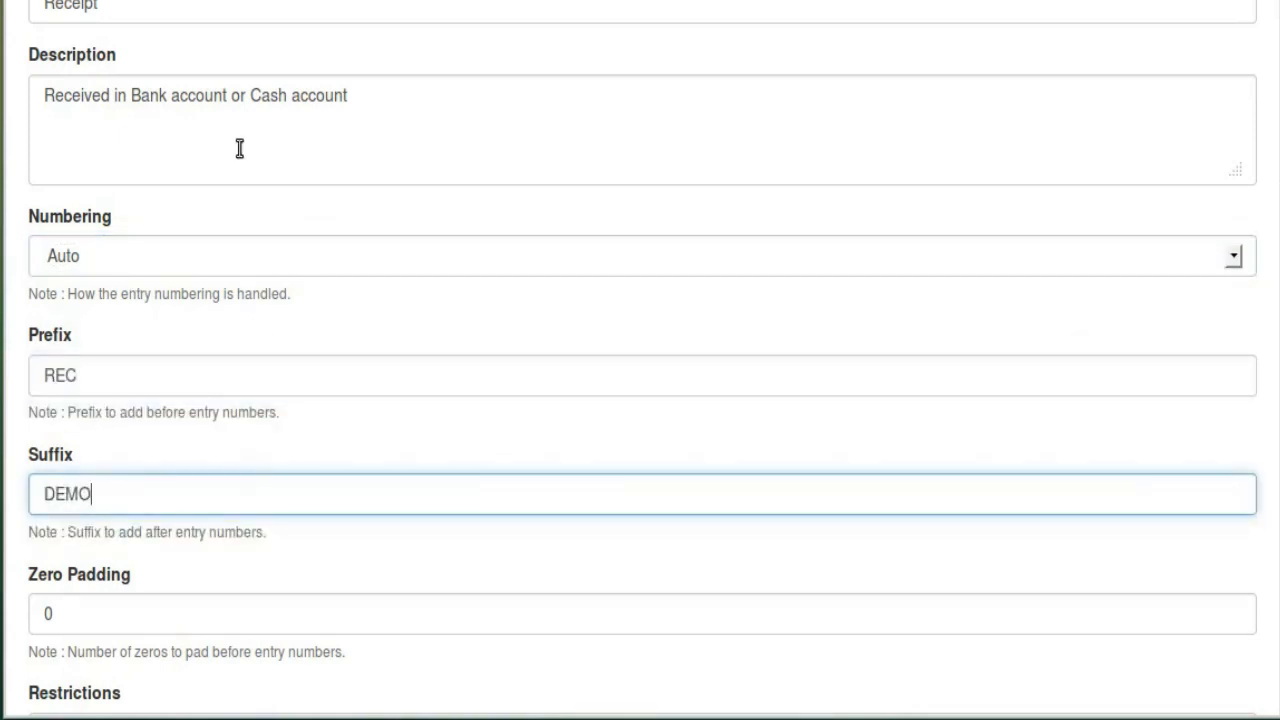
{"action": "scroll", "coordinate": [157, 137], "scroll_direction": "up", "scroll_amount": 4}
{"action": "scroll", "coordinate": [200, 391], "scroll_direction": "down", "scroll_amount": 8}
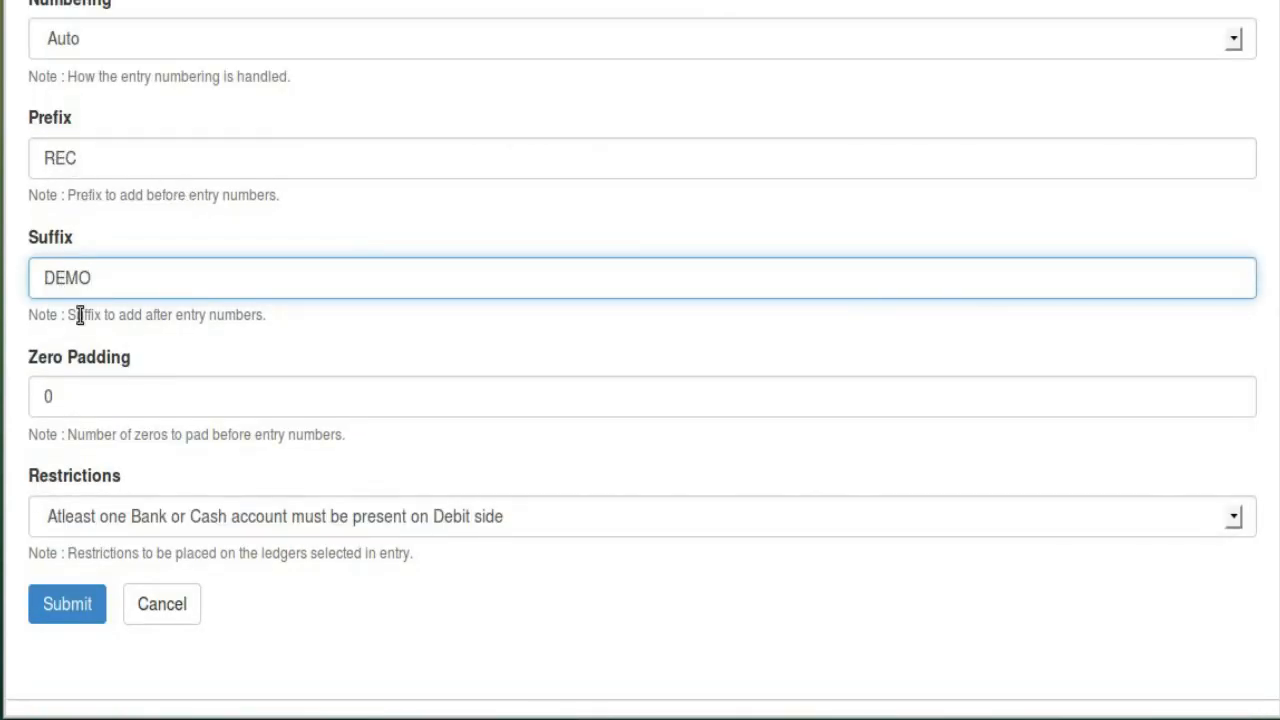
{"action": "key", "text": "shift+Tab"}
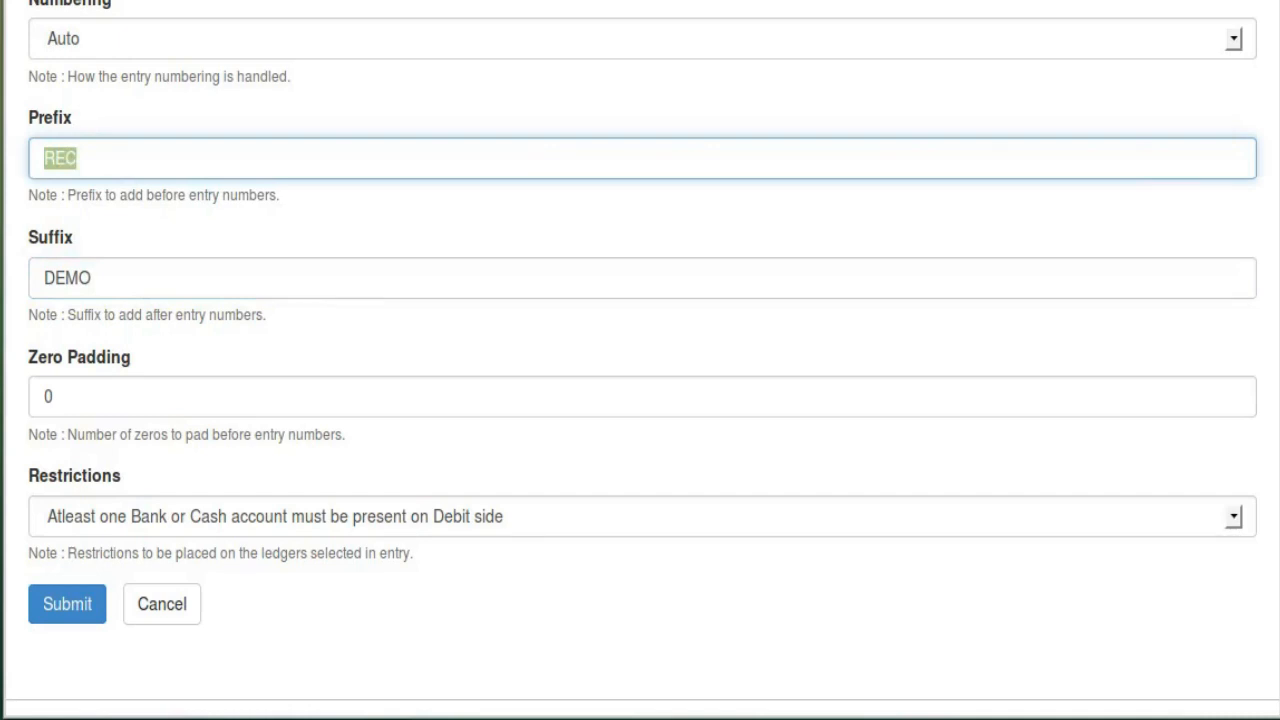
{"action": "type", "text": "PRE"}
{"action": "key", "text": "Tab"}
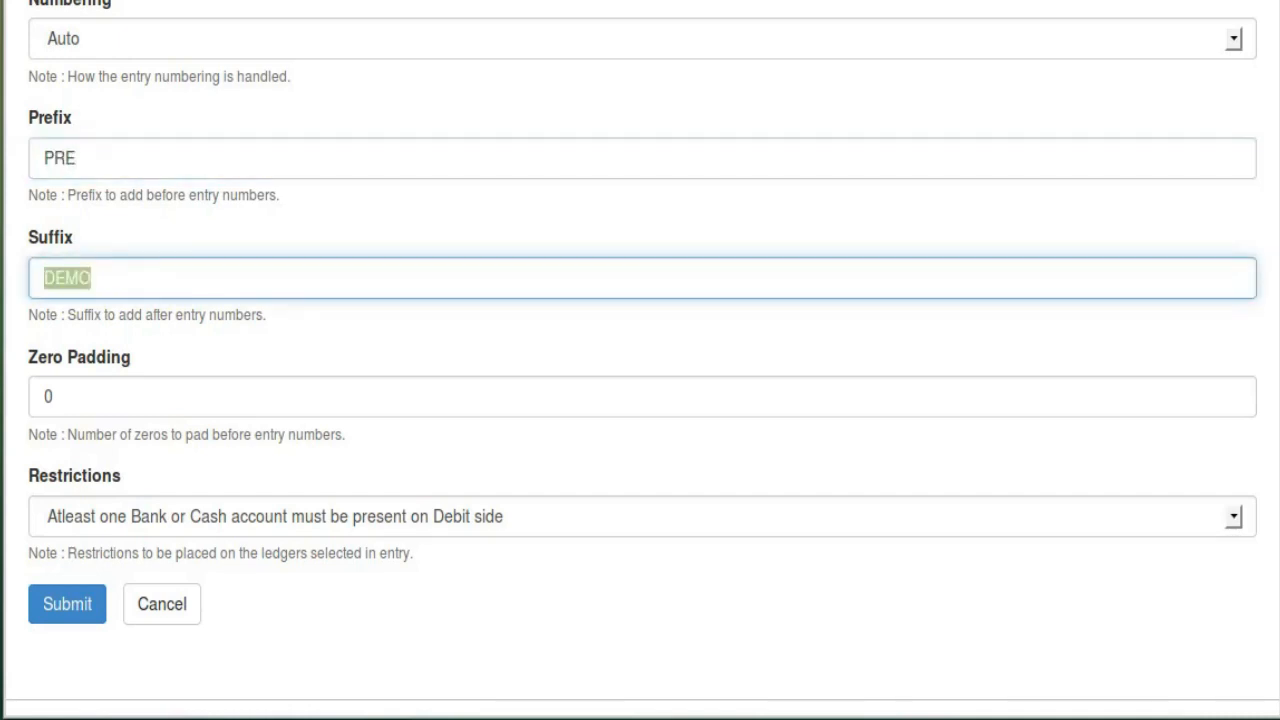
{"action": "type", "text": "SUF"}
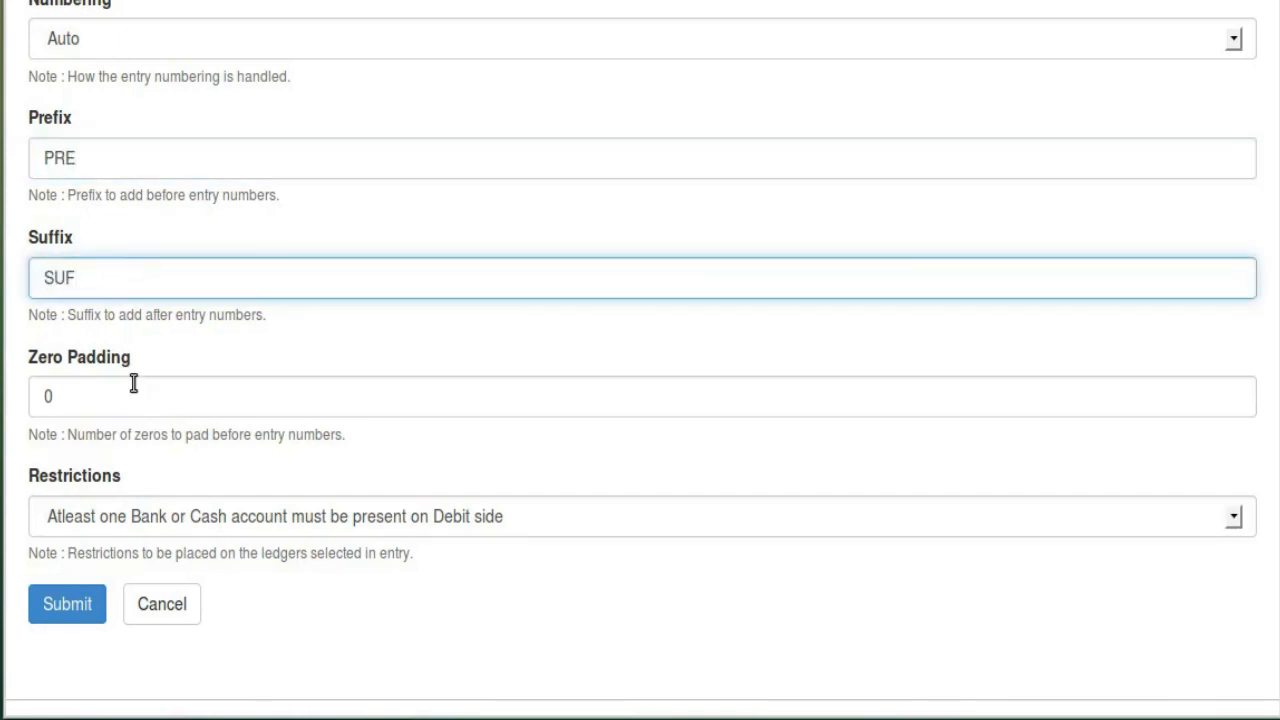
{"action": "left_click_drag", "start_coordinate": [134, 383], "coordinate": [204, 438]}
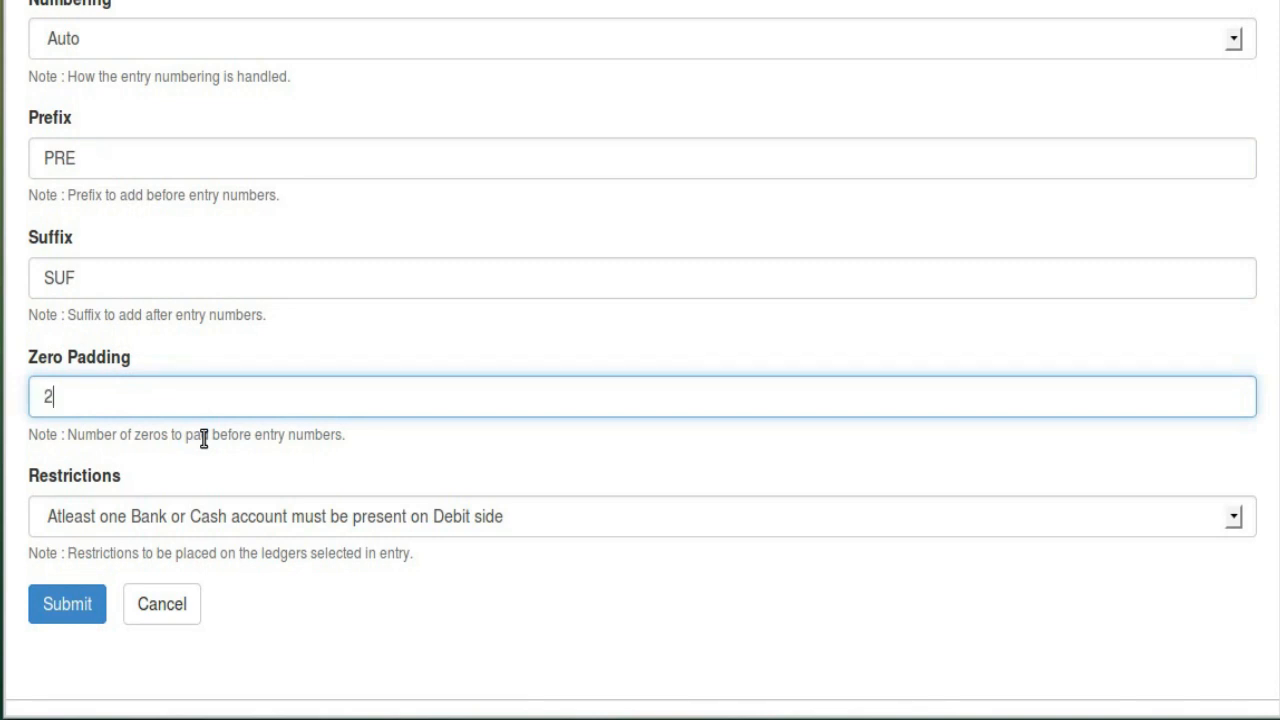
{"action": "left_click", "coordinate": [82, 606]}
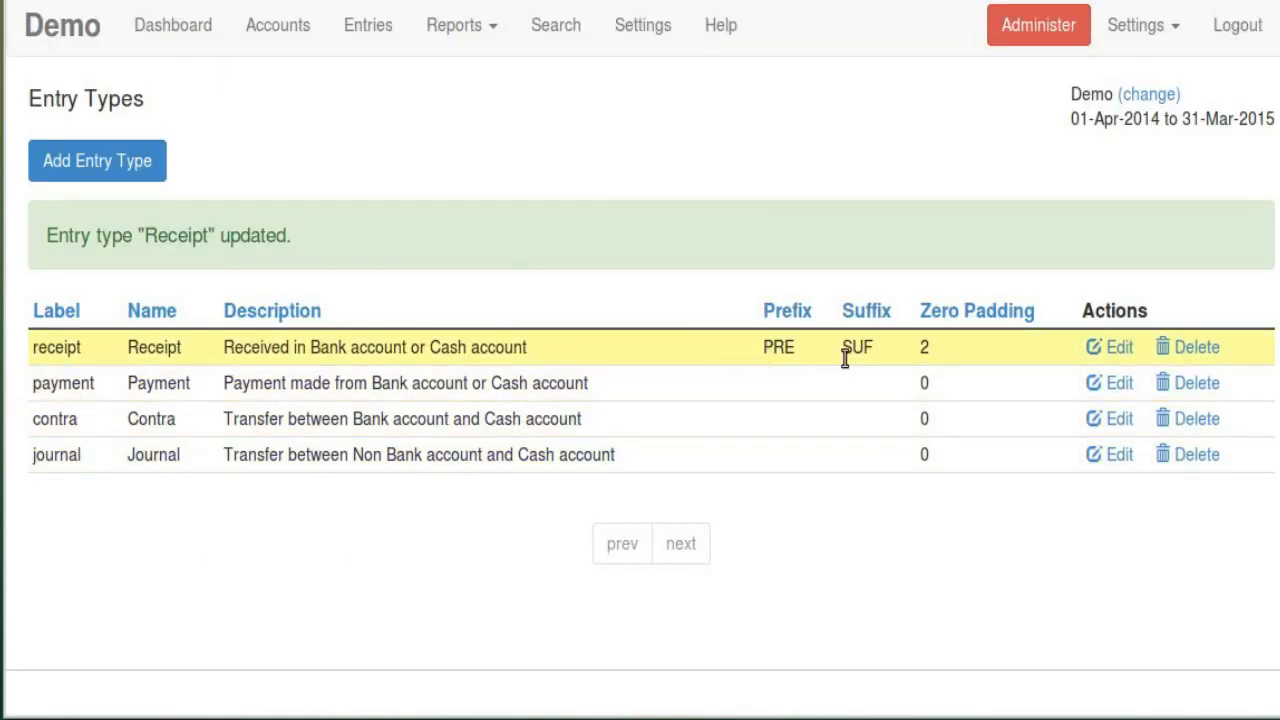
Check the new PRE/SUF receipt numbers in the entries list and entry 2, leaving it unsaved
{"action": "left_click", "coordinate": [369, 34]}
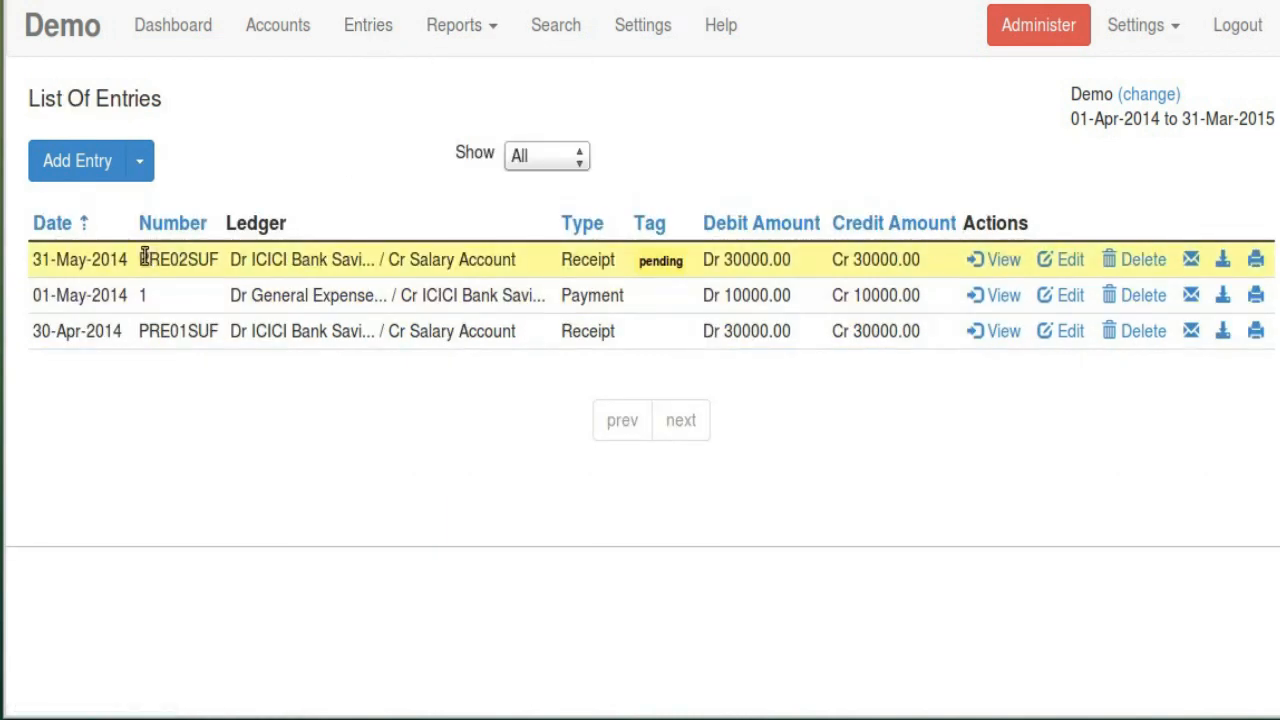
{"action": "left_click_drag", "start_coordinate": [141, 259], "coordinate": [192, 260]}
{"action": "left_click", "coordinate": [182, 262]}
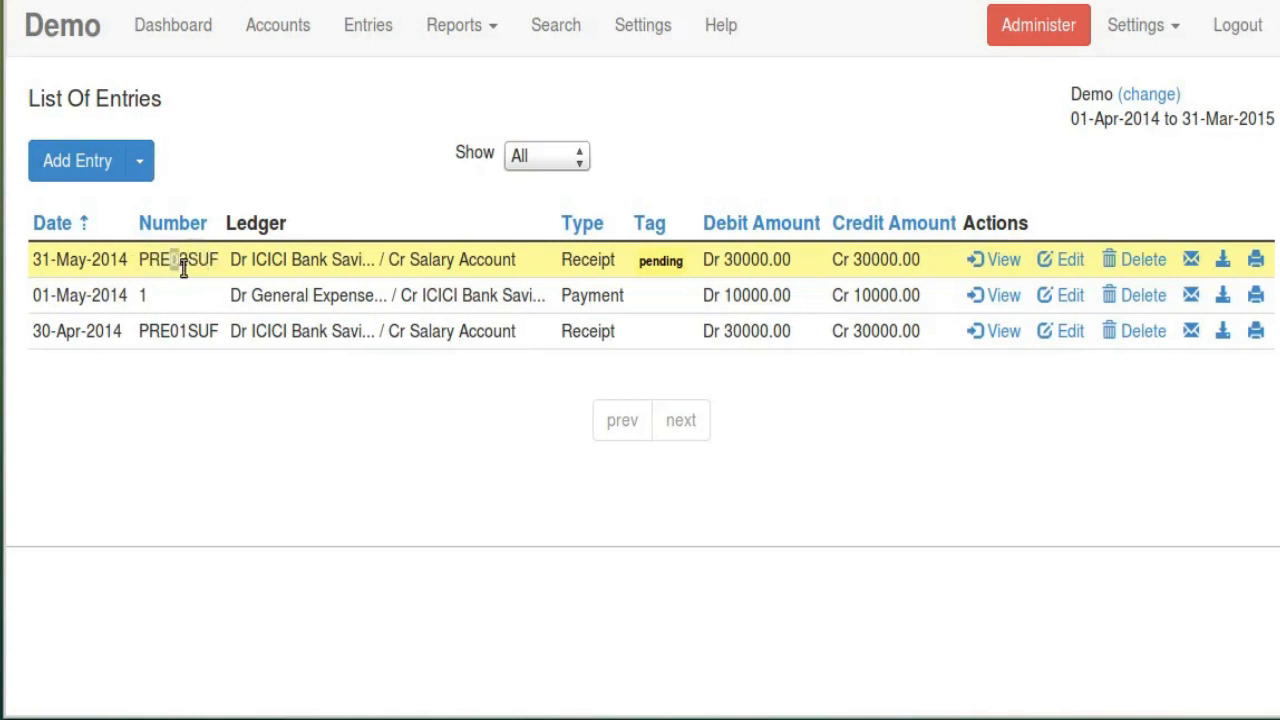
{"action": "left_click", "coordinate": [1070, 259]}
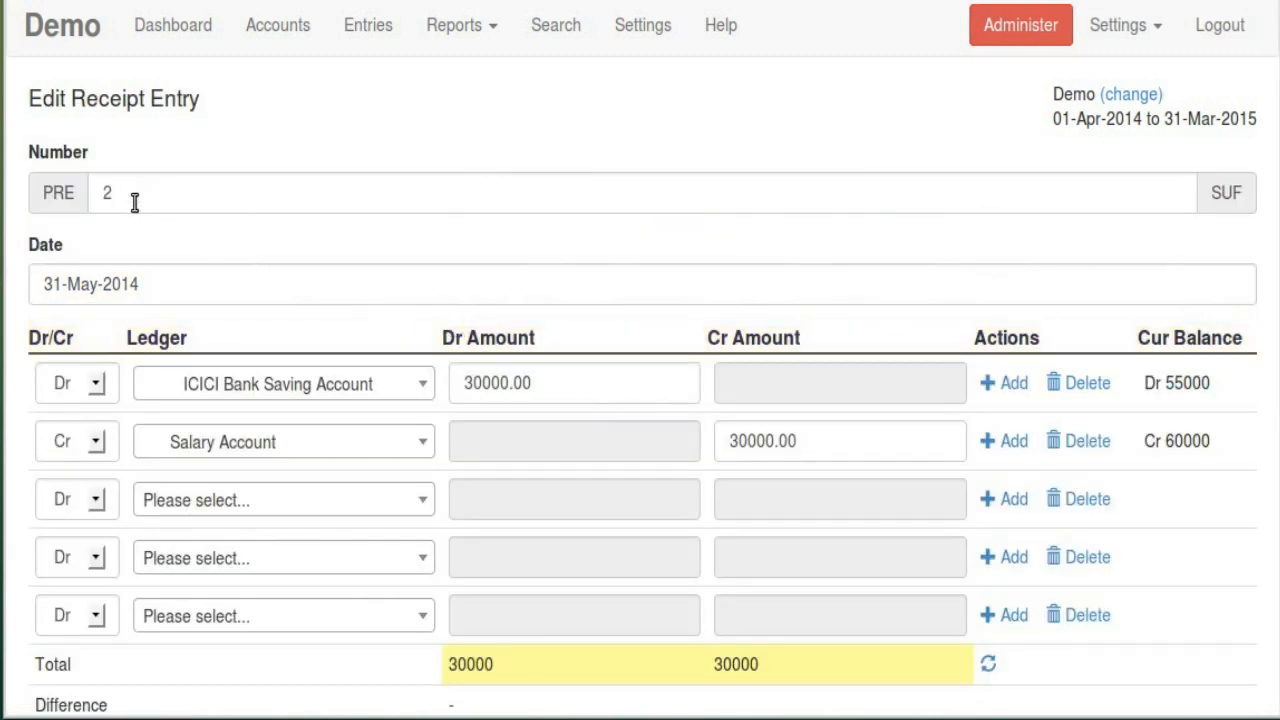
{"action": "left_click_drag", "start_coordinate": [43, 194], "coordinate": [175, 228]}
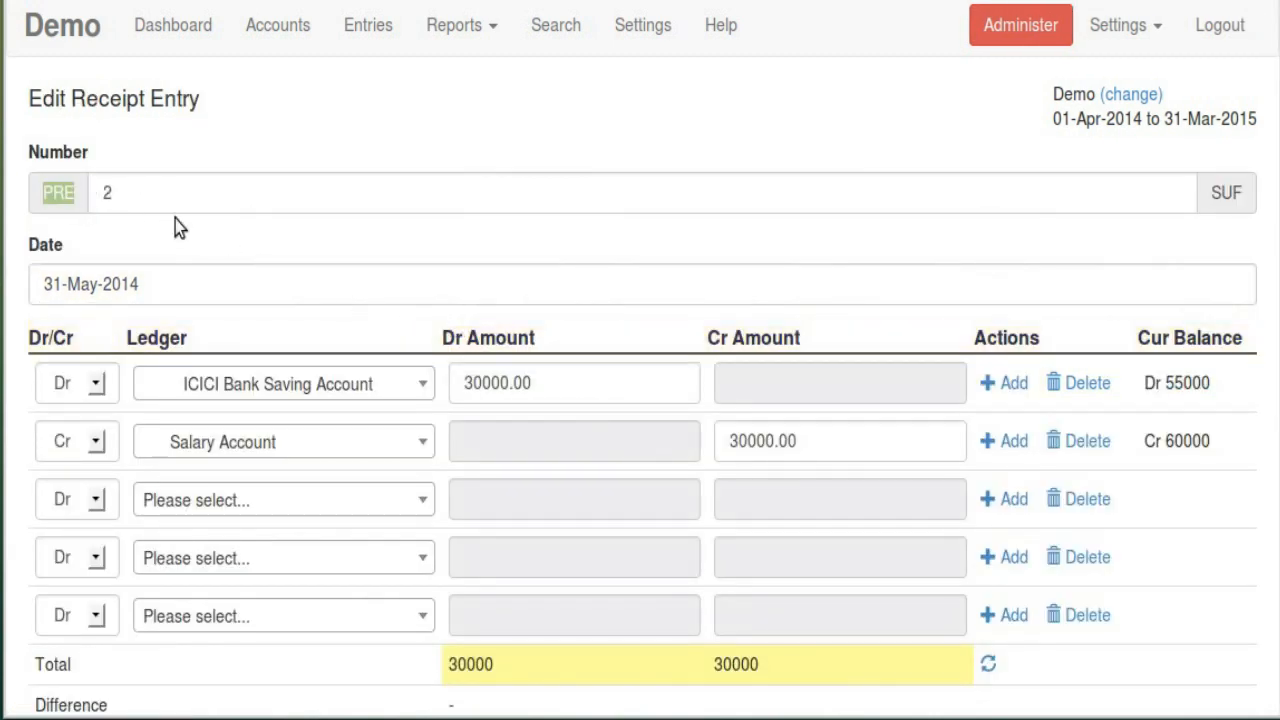
{"action": "double_click", "coordinate": [1224, 192]}
{"action": "scroll", "coordinate": [217, 609], "scroll_direction": "down", "scroll_amount": 3}
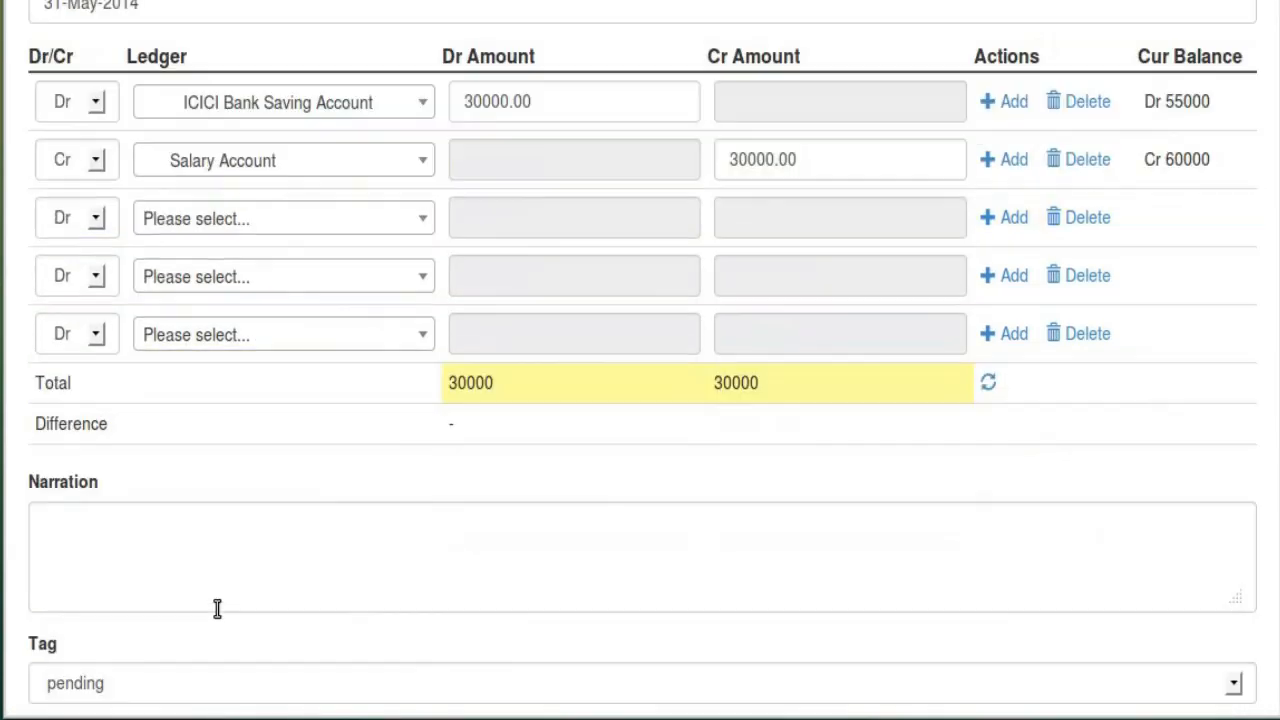
{"action": "scroll", "coordinate": [231, 583], "scroll_direction": "down", "scroll_amount": 2}
{"action": "left_click", "coordinate": [163, 605]}
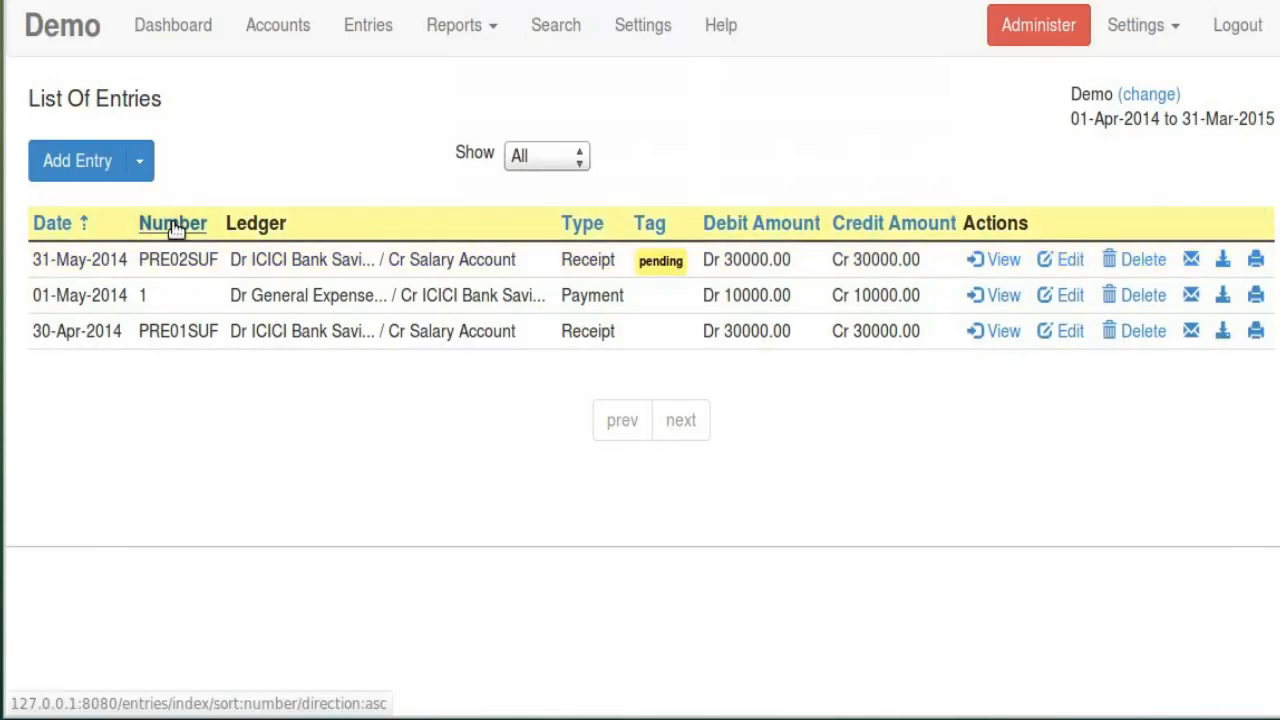
Start a new receipt entry whose number is framed by PRE and SUF
{"action": "left_click", "coordinate": [146, 166]}
{"action": "left_click", "coordinate": [121, 217]}
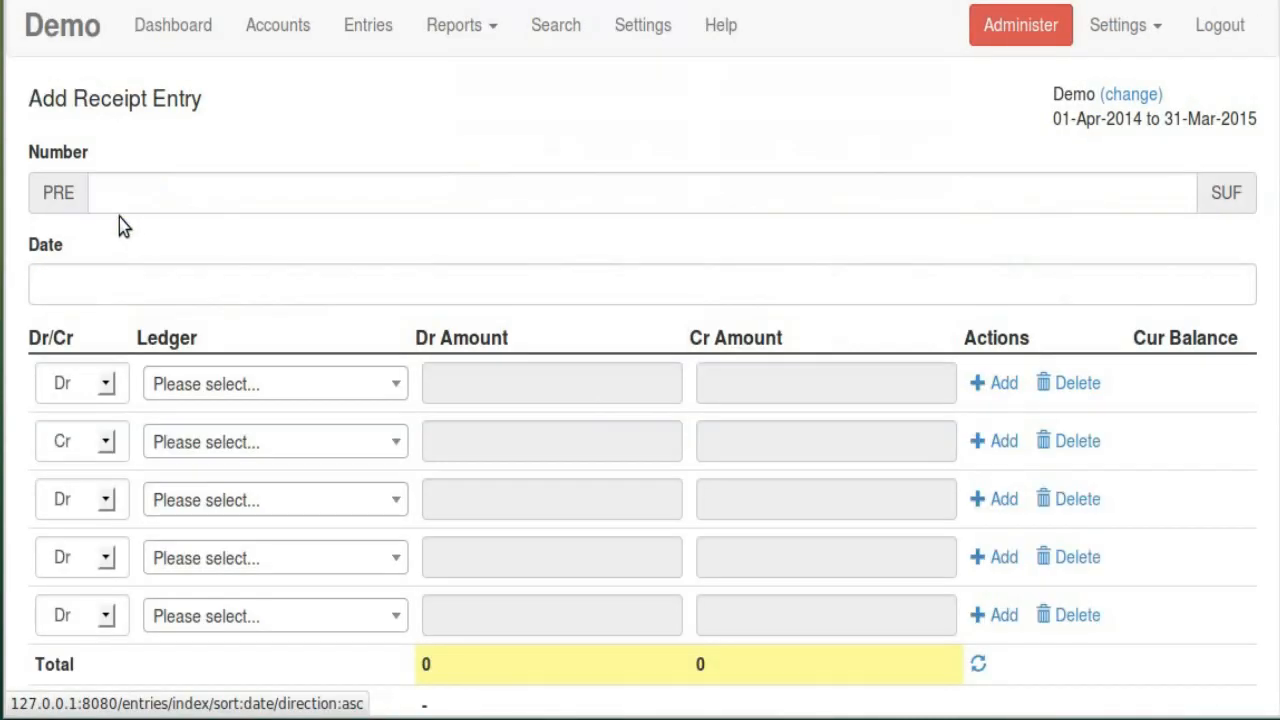
{"action": "double_click", "coordinate": [57, 192]}
{"action": "double_click", "coordinate": [1225, 192]}
{"action": "left_click", "coordinate": [452, 25]}
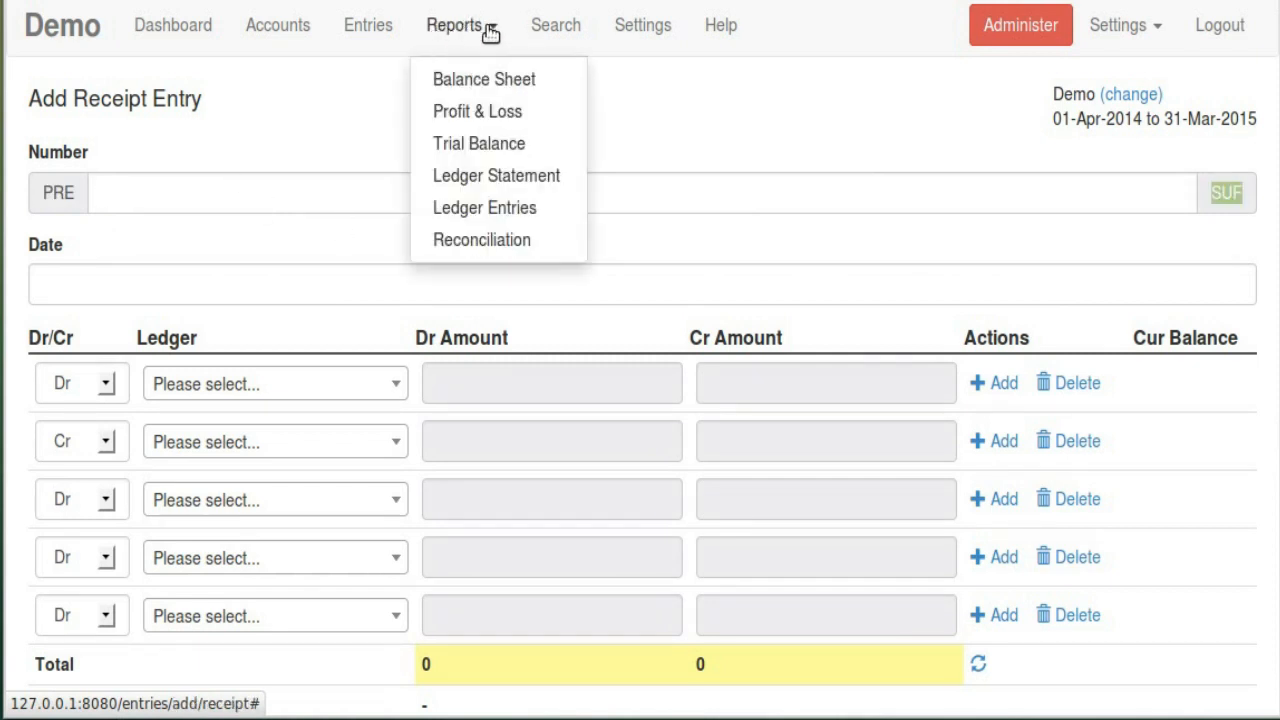
{"action": "left_click", "coordinate": [622, 28]}
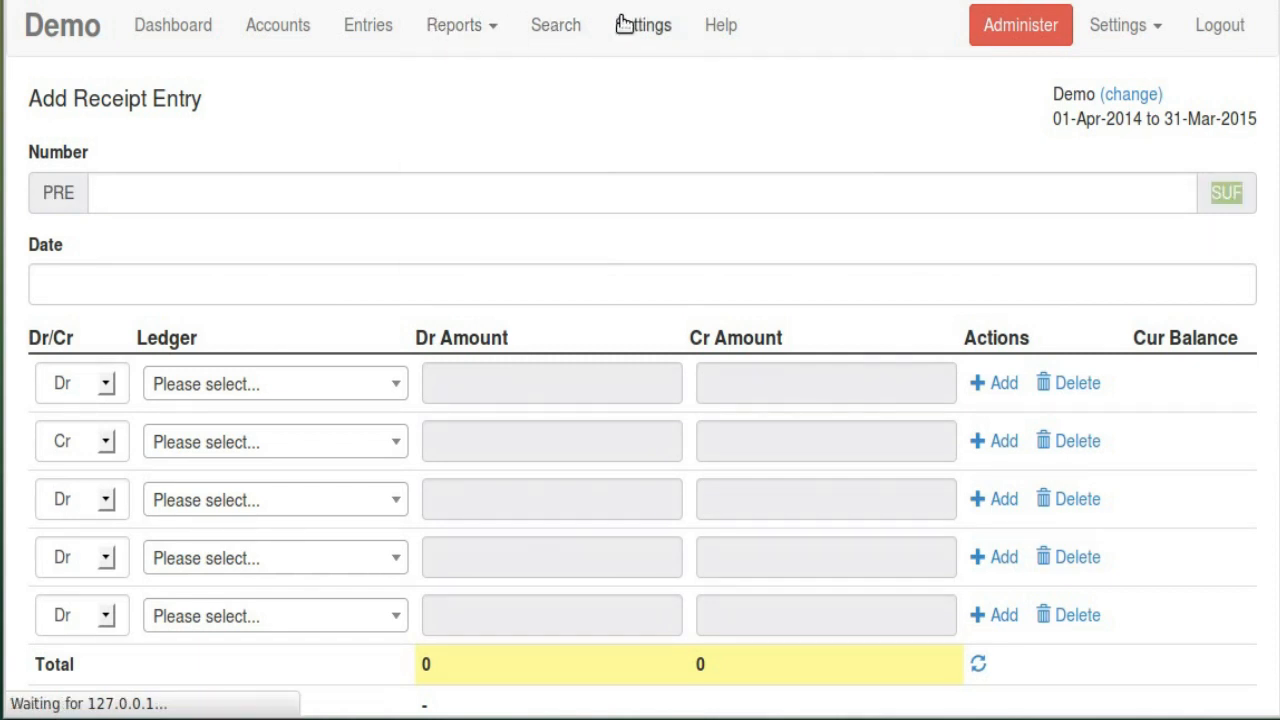
Clear the Receipt type's PRE prefix and SUF suffix, set zero padding to 0, and save
{"action": "left_click", "coordinate": [556, 240]}
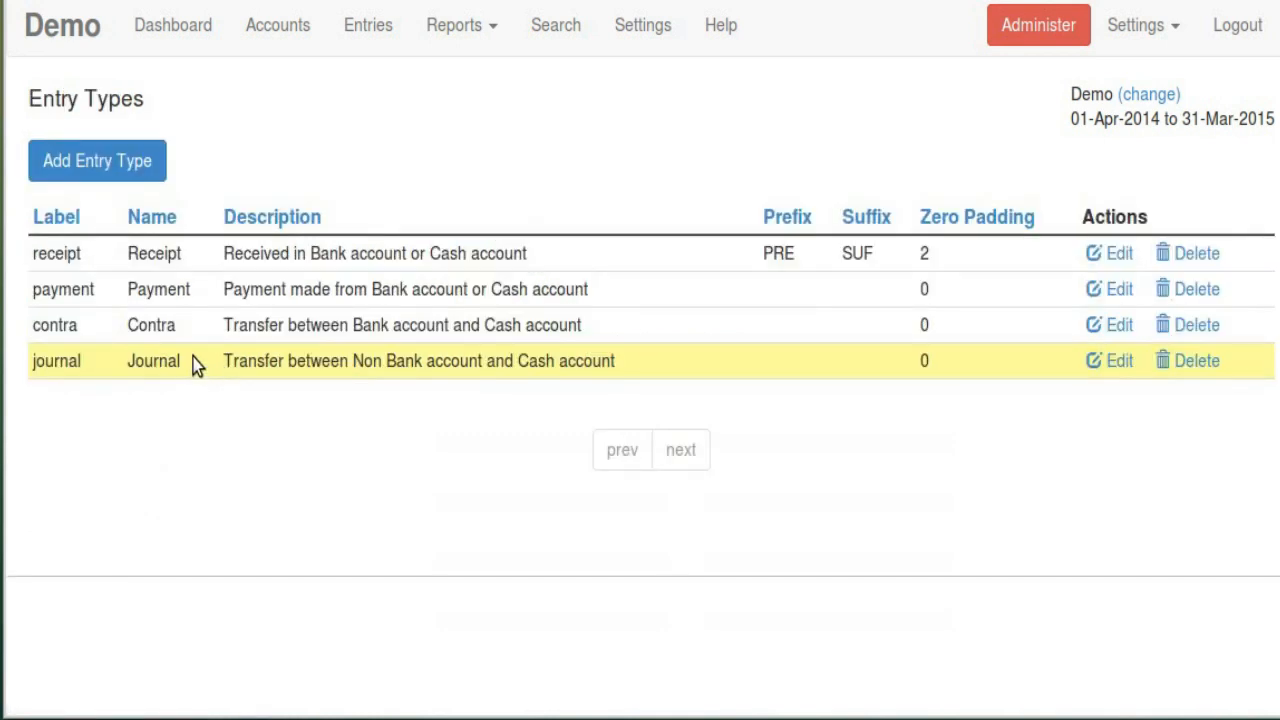
{"action": "left_click", "coordinate": [1106, 253]}
{"action": "scroll", "coordinate": [123, 543], "scroll_direction": "down", "scroll_amount": 5}
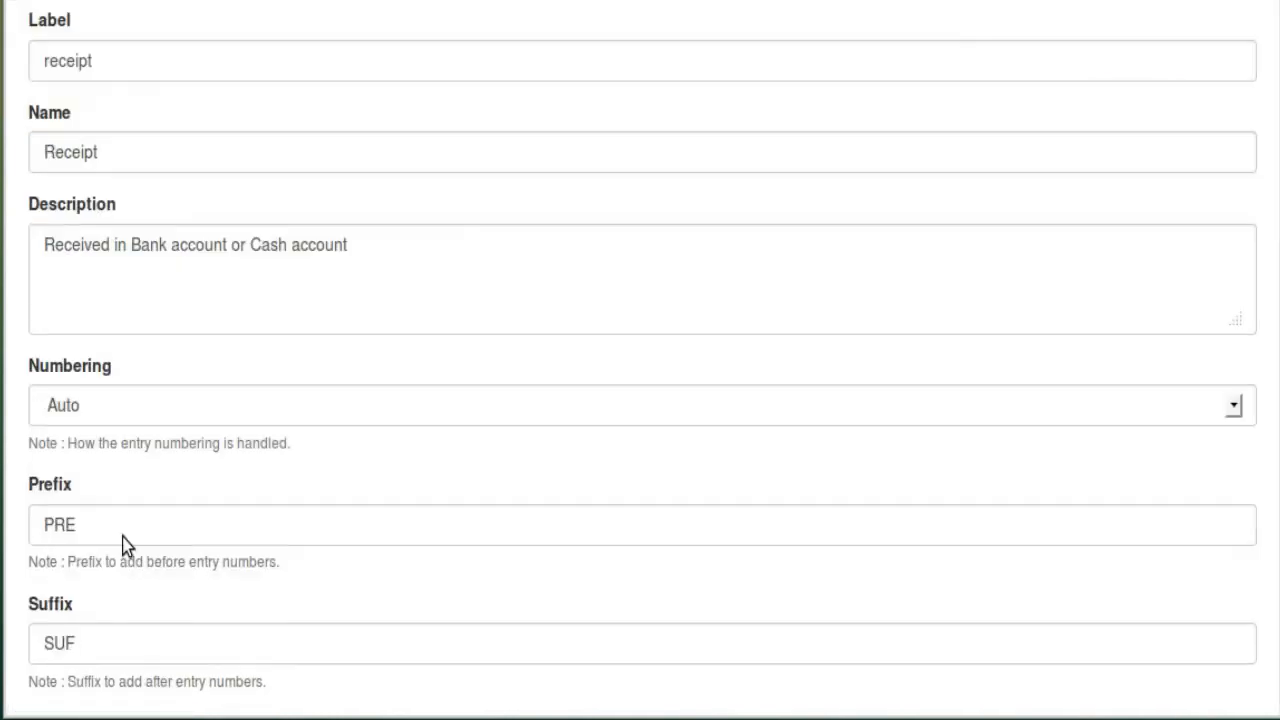
{"action": "double_click", "coordinate": [137, 492]}
{"action": "key", "text": "BackSpace"}
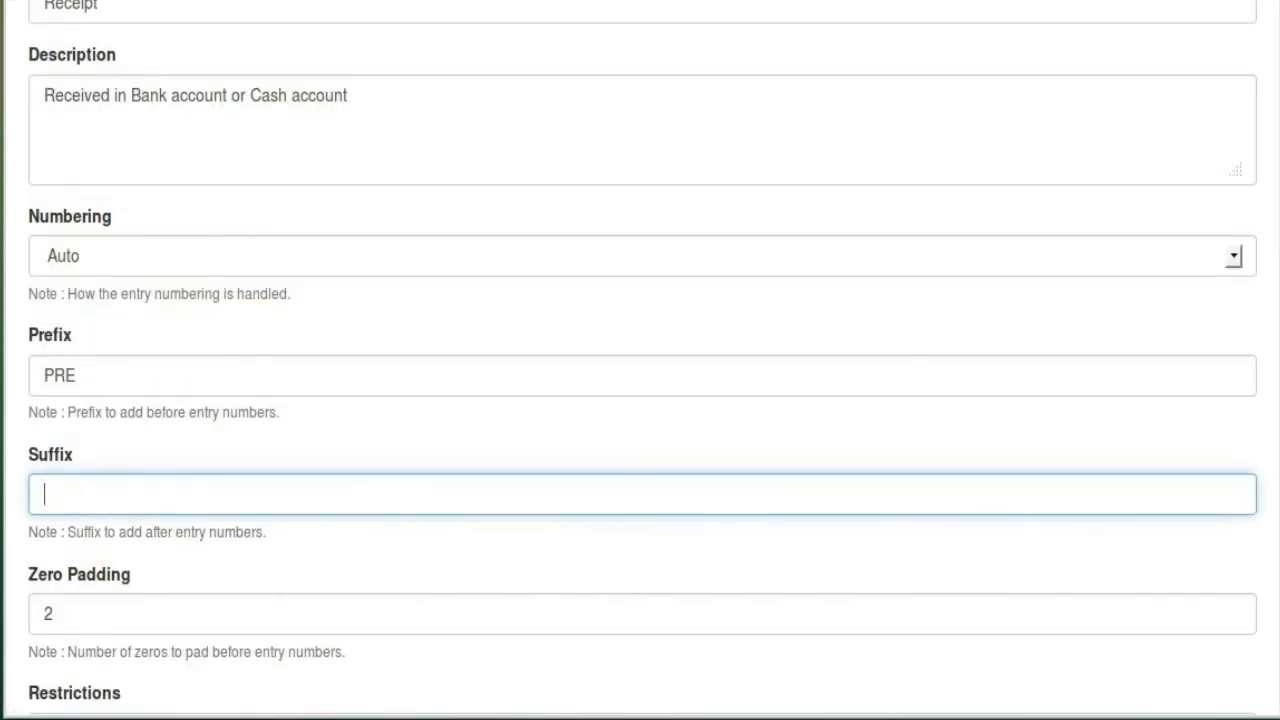
{"action": "key", "text": "shift+Tab"}
{"action": "key", "text": "BackSpace"}
{"action": "key", "text": "Tab"}
{"action": "key", "text": "Tab"}
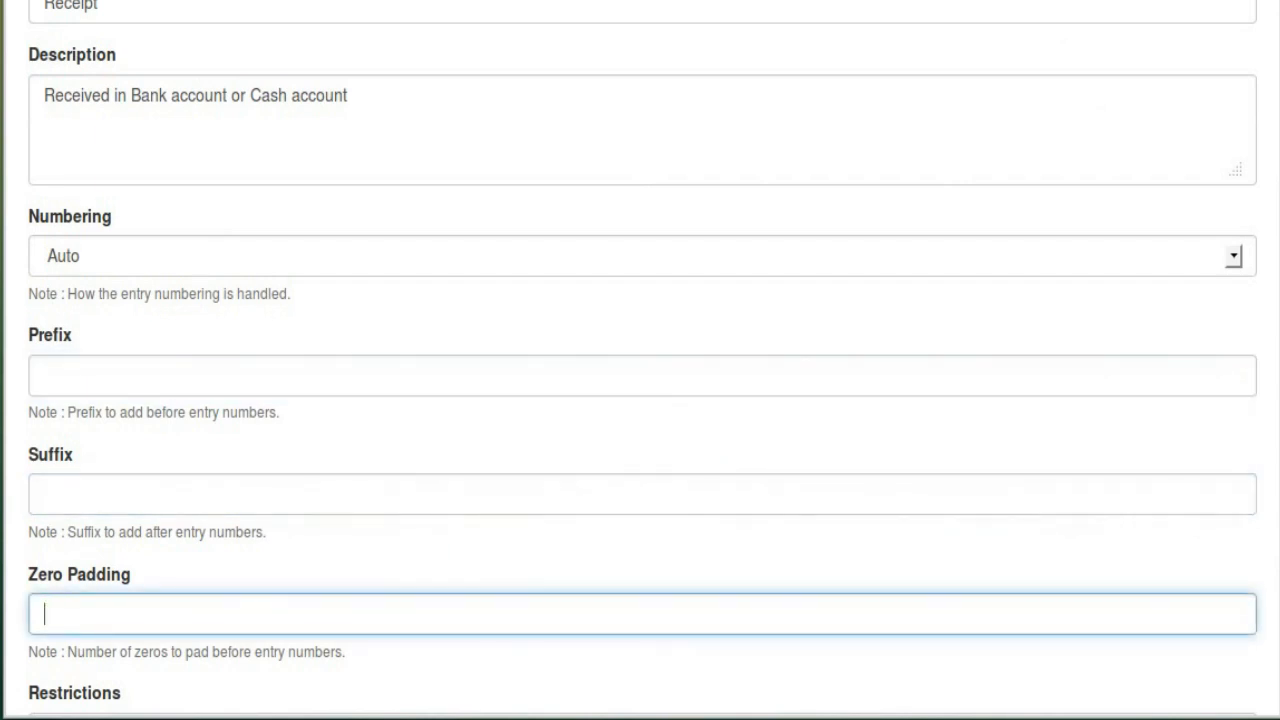
{"action": "scroll", "coordinate": [191, 400], "scroll_direction": "down", "scroll_amount": 2}
{"action": "left_click", "coordinate": [160, 398]}
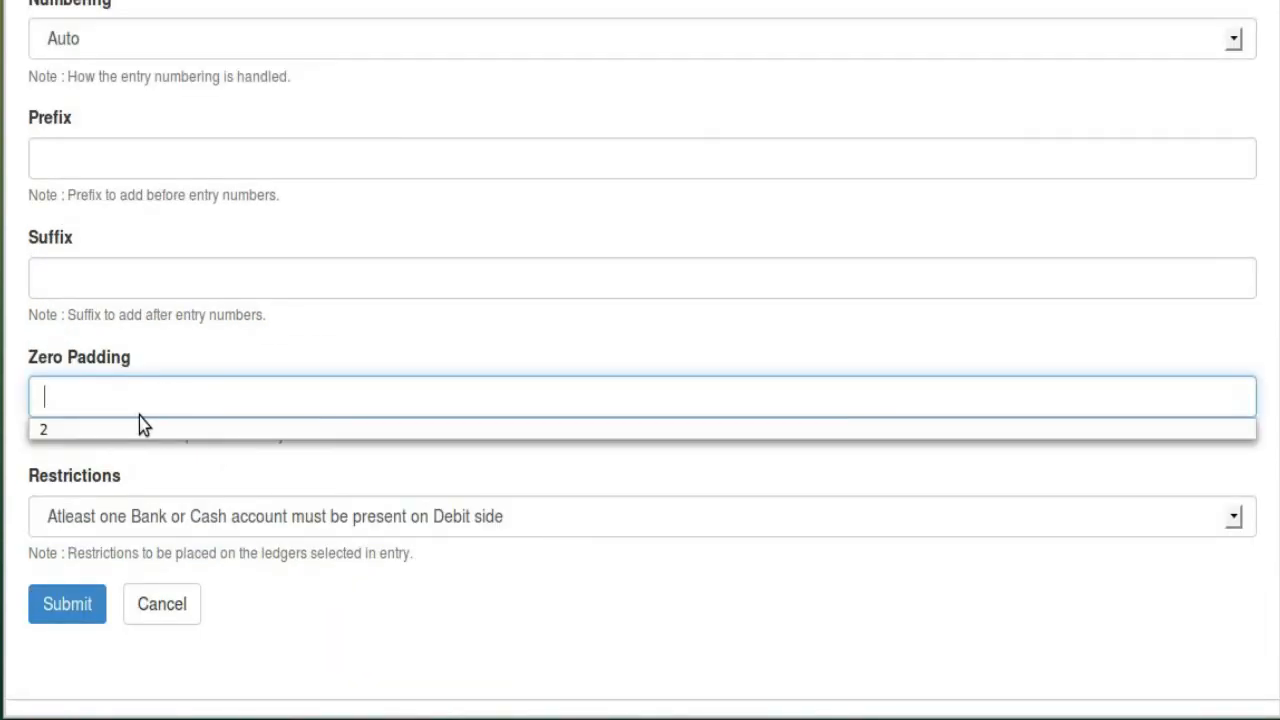
{"action": "type", "text": "0"}
{"action": "key", "text": "Tab"}
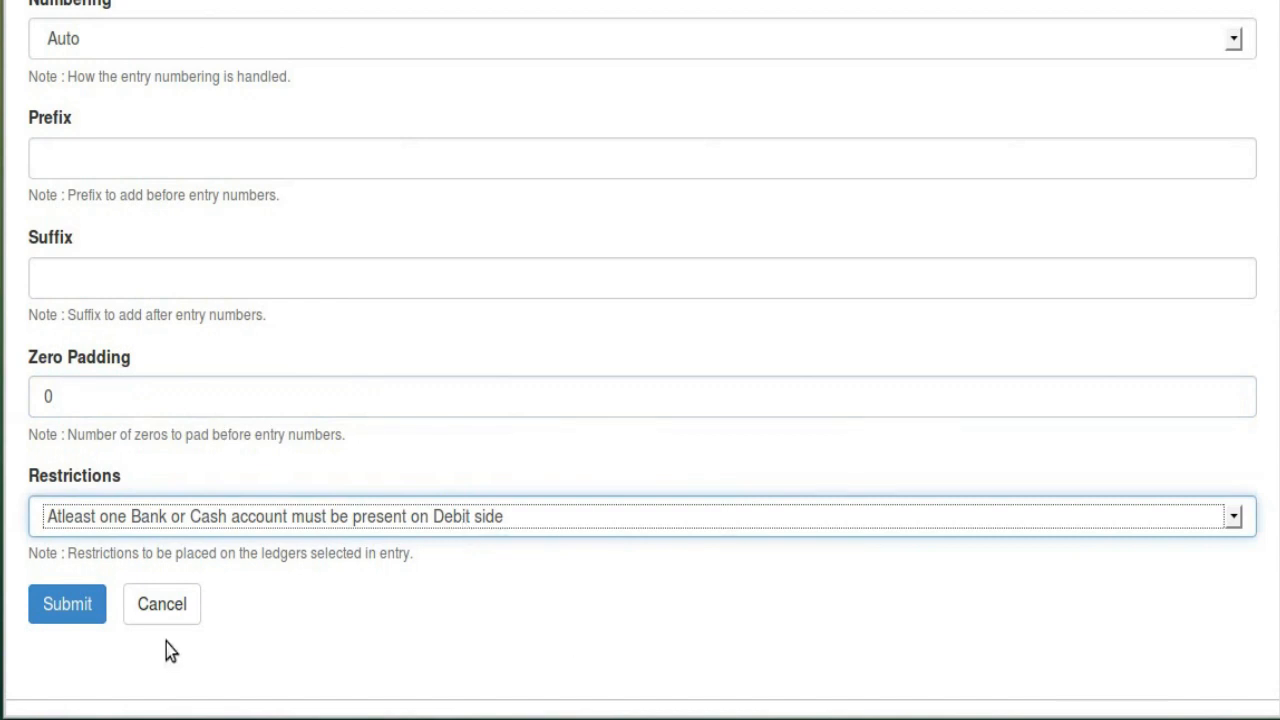
{"action": "left_click", "coordinate": [92, 605]}
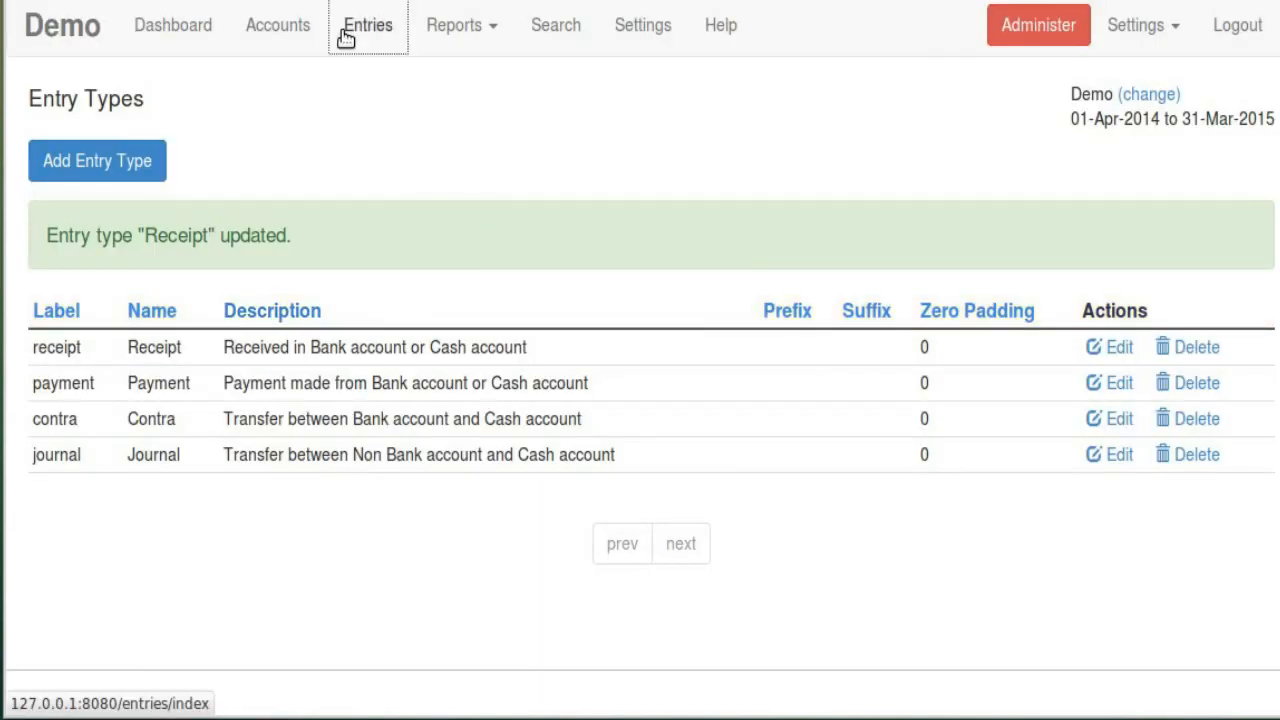
{"action": "left_click", "coordinate": [345, 38]}
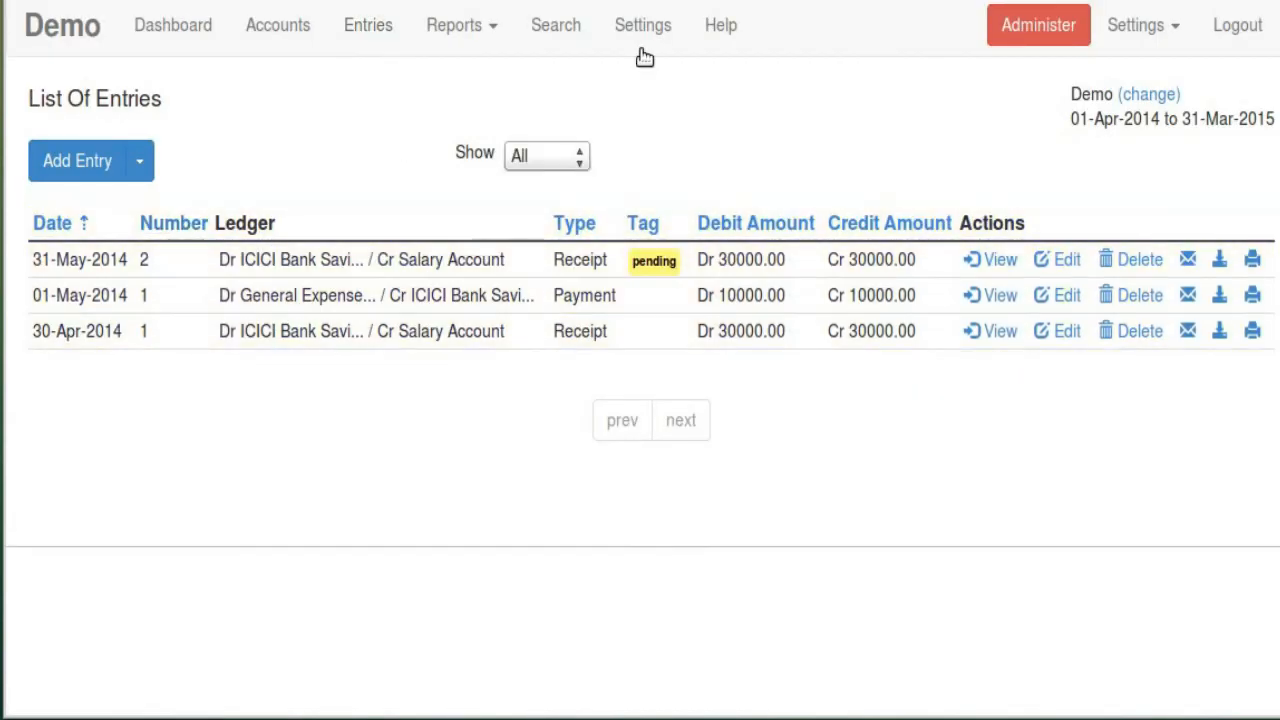
Review the Receipt entry type's restriction options and cancel without changes
{"action": "left_click", "coordinate": [660, 22]}
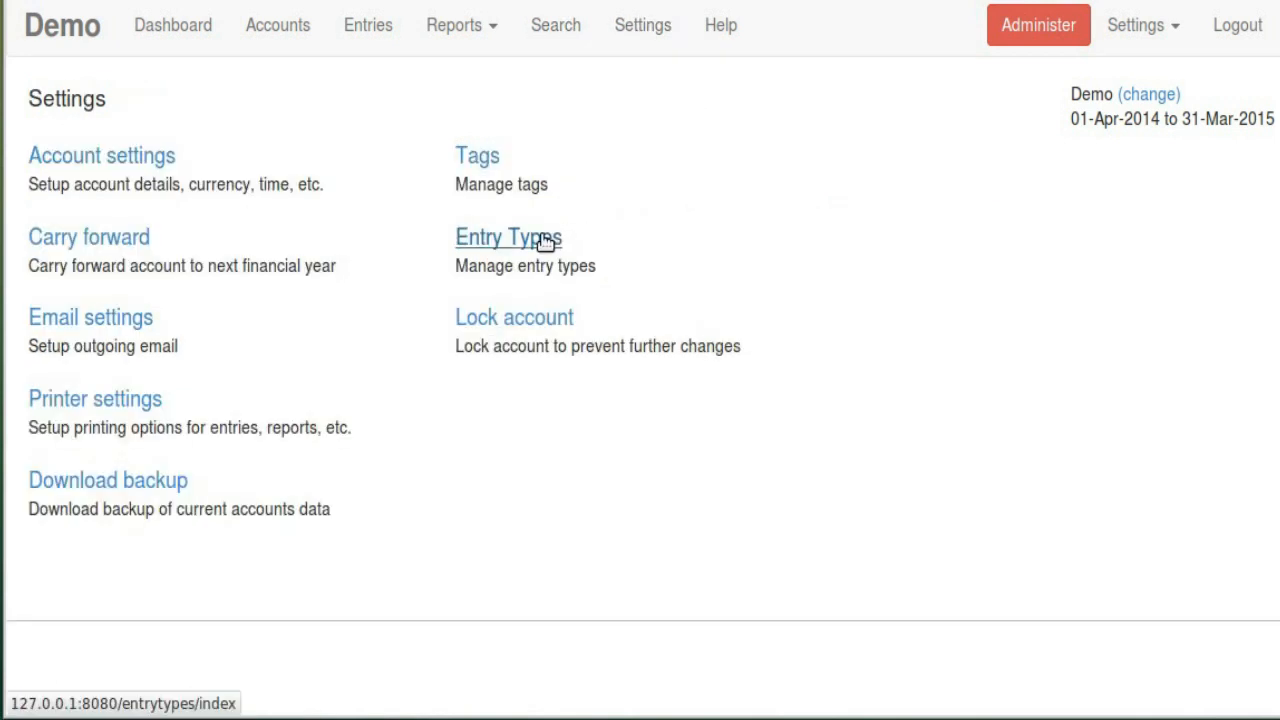
{"action": "left_click", "coordinate": [545, 240]}
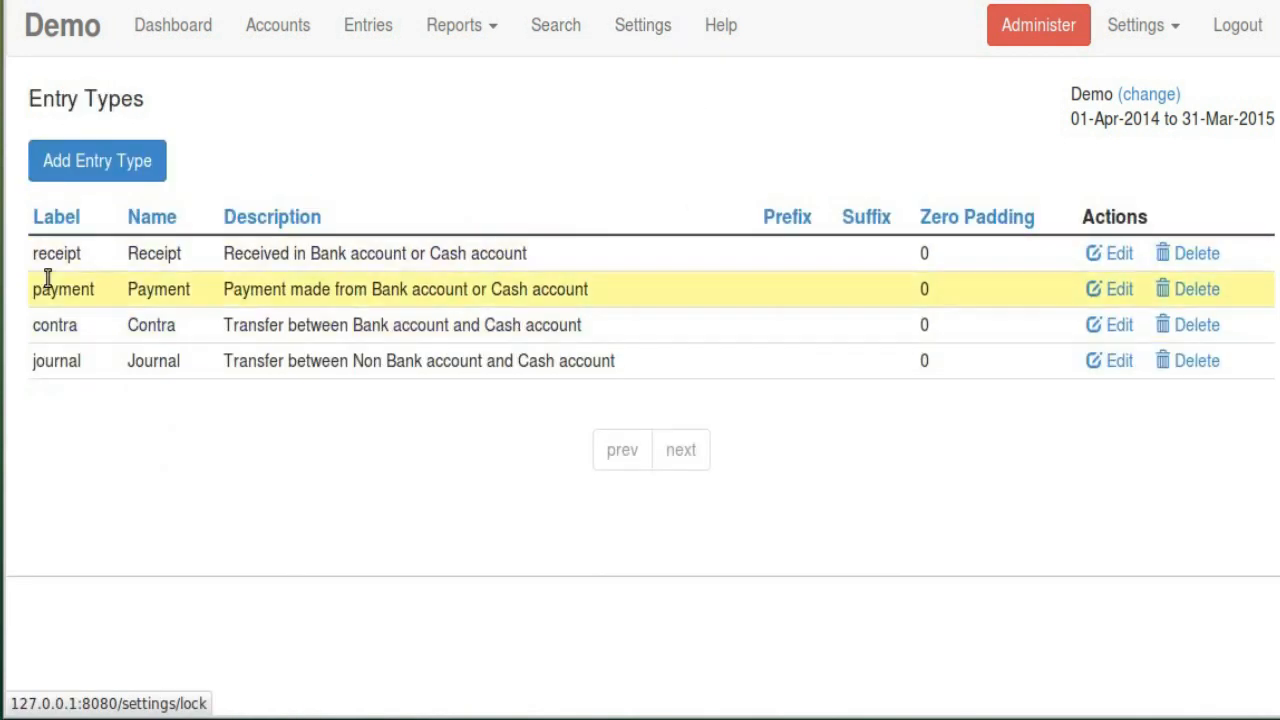
{"action": "left_click", "coordinate": [1114, 254]}
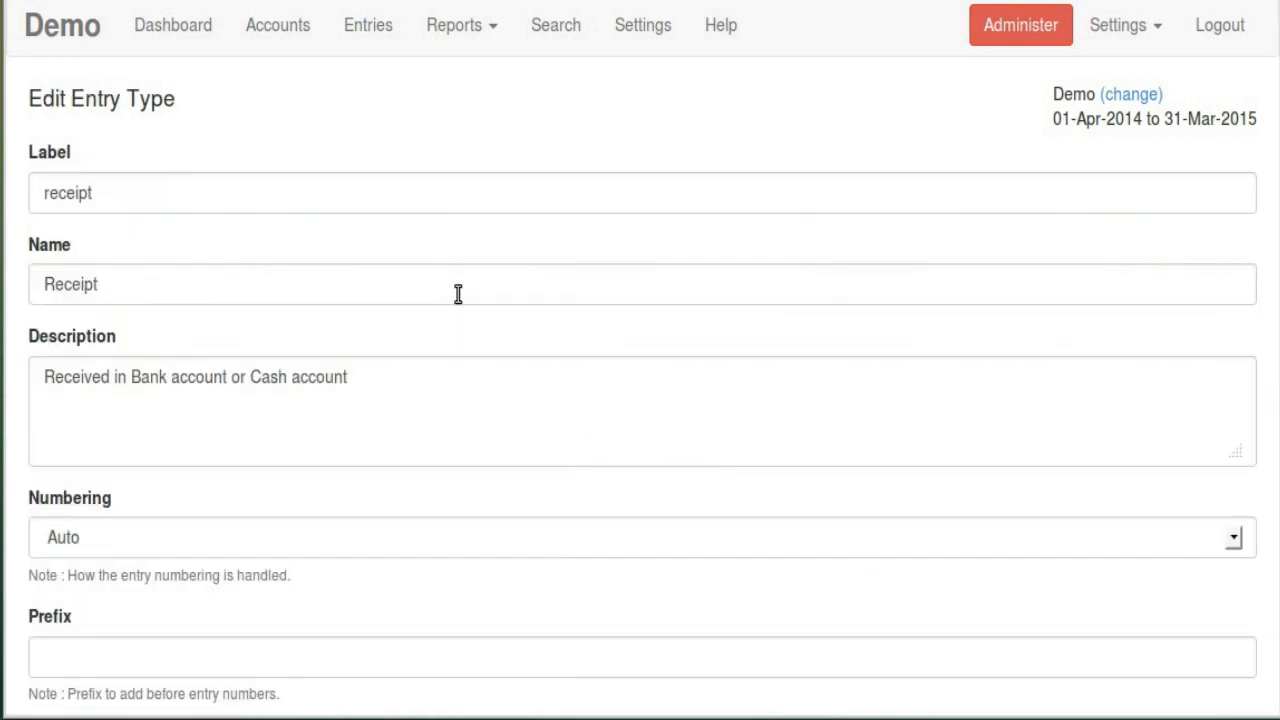
{"action": "scroll", "coordinate": [451, 289], "scroll_direction": "down", "scroll_amount": 3}
{"action": "scroll", "coordinate": [451, 289], "scroll_direction": "down", "scroll_amount": 3}
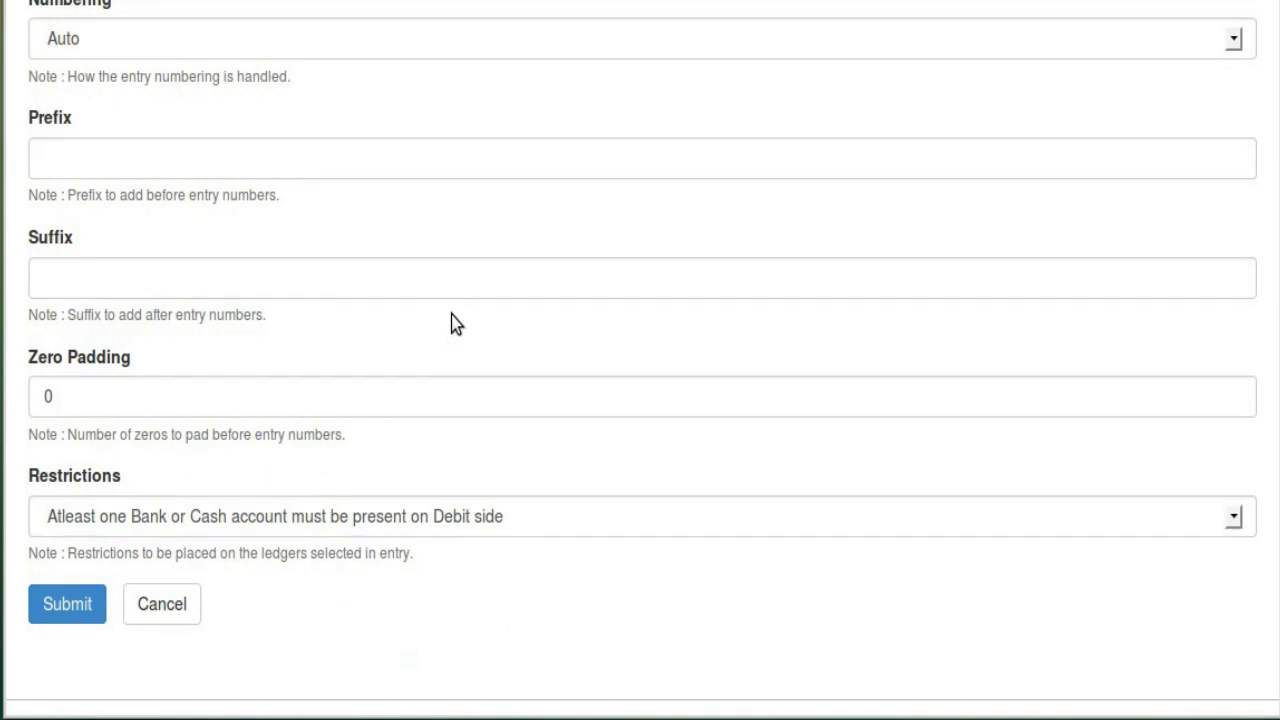
{"action": "left_click", "coordinate": [302, 522]}
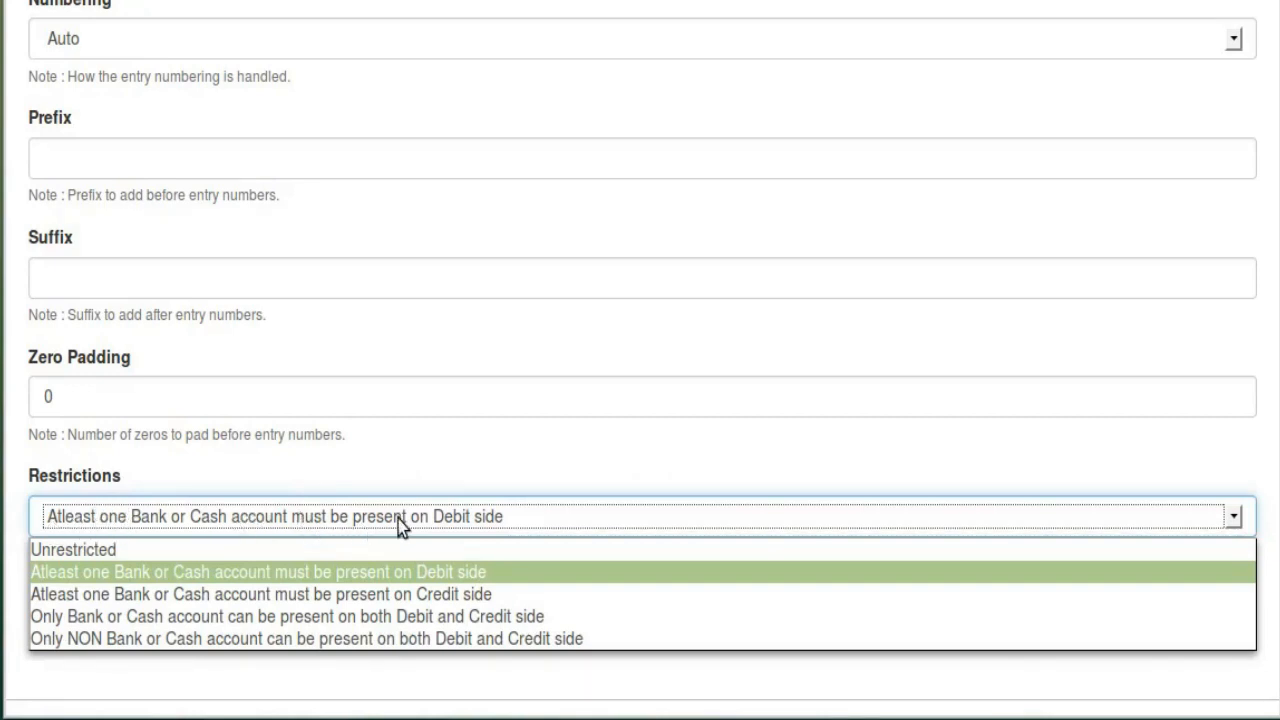
{"action": "left_click", "coordinate": [516, 577]}
{"action": "left_click", "coordinate": [158, 600]}
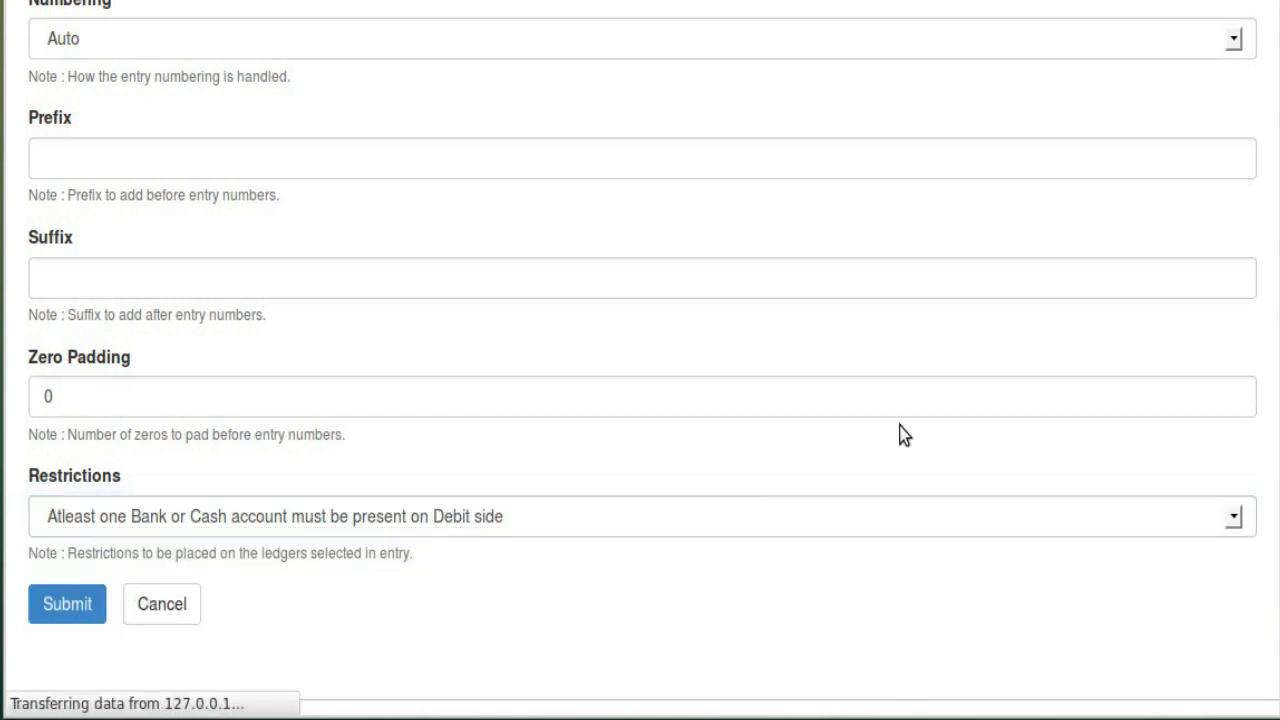
Open the Payment entry type and cancel without changes
{"action": "left_click", "coordinate": [1113, 291]}
{"action": "scroll", "coordinate": [720, 405], "scroll_direction": "down", "scroll_amount": 5}
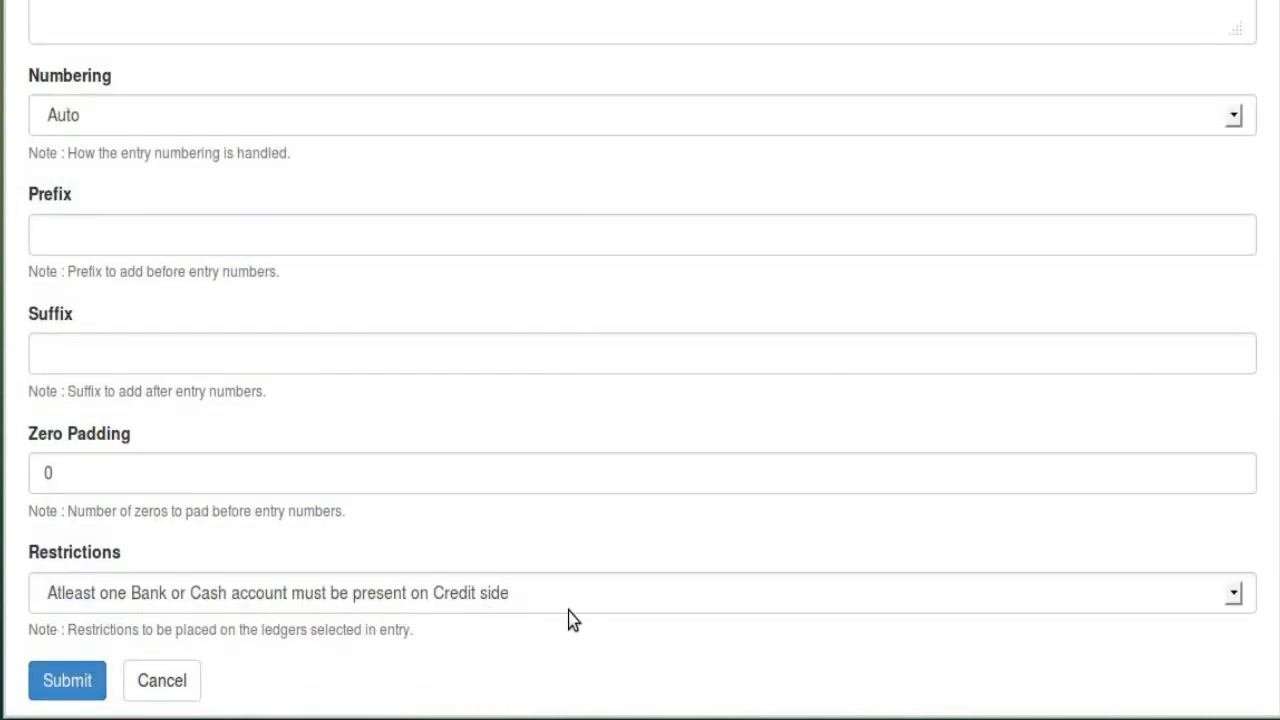
{"action": "left_click", "coordinate": [176, 684]}
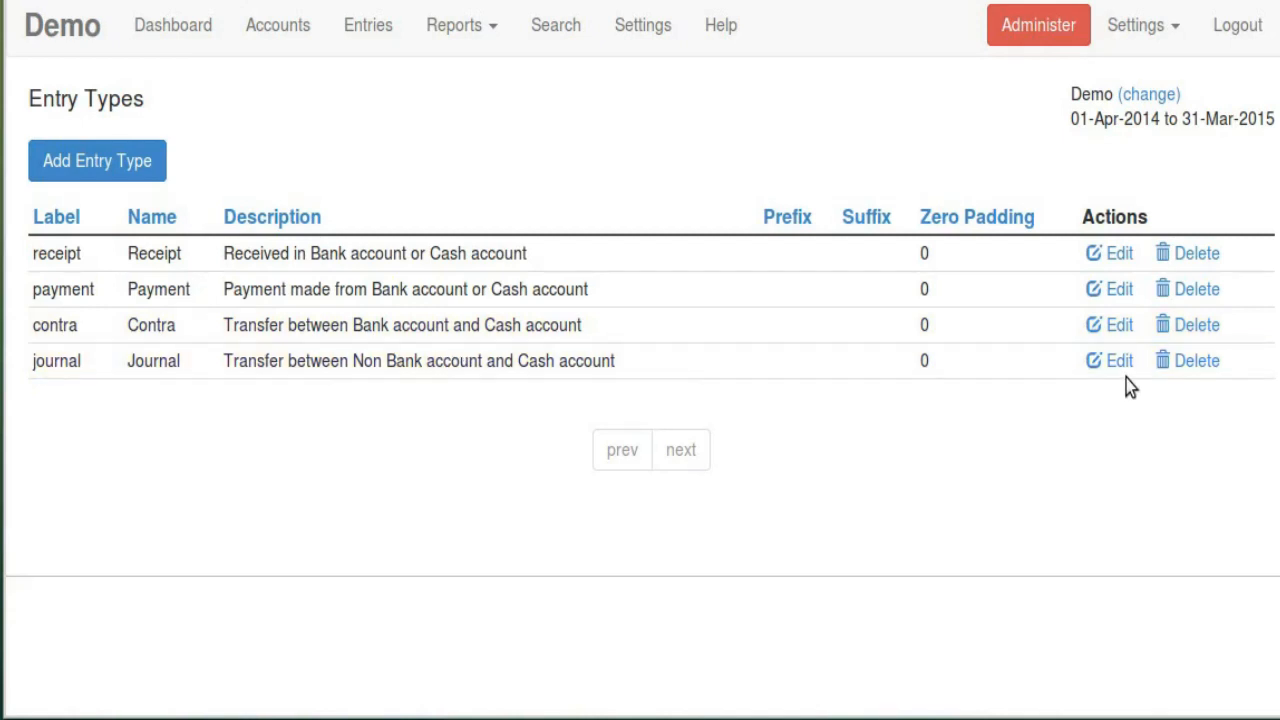
{"action": "left_click", "coordinate": [1120, 333]}
{"action": "scroll", "coordinate": [563, 371], "scroll_direction": "down", "scroll_amount": 5}
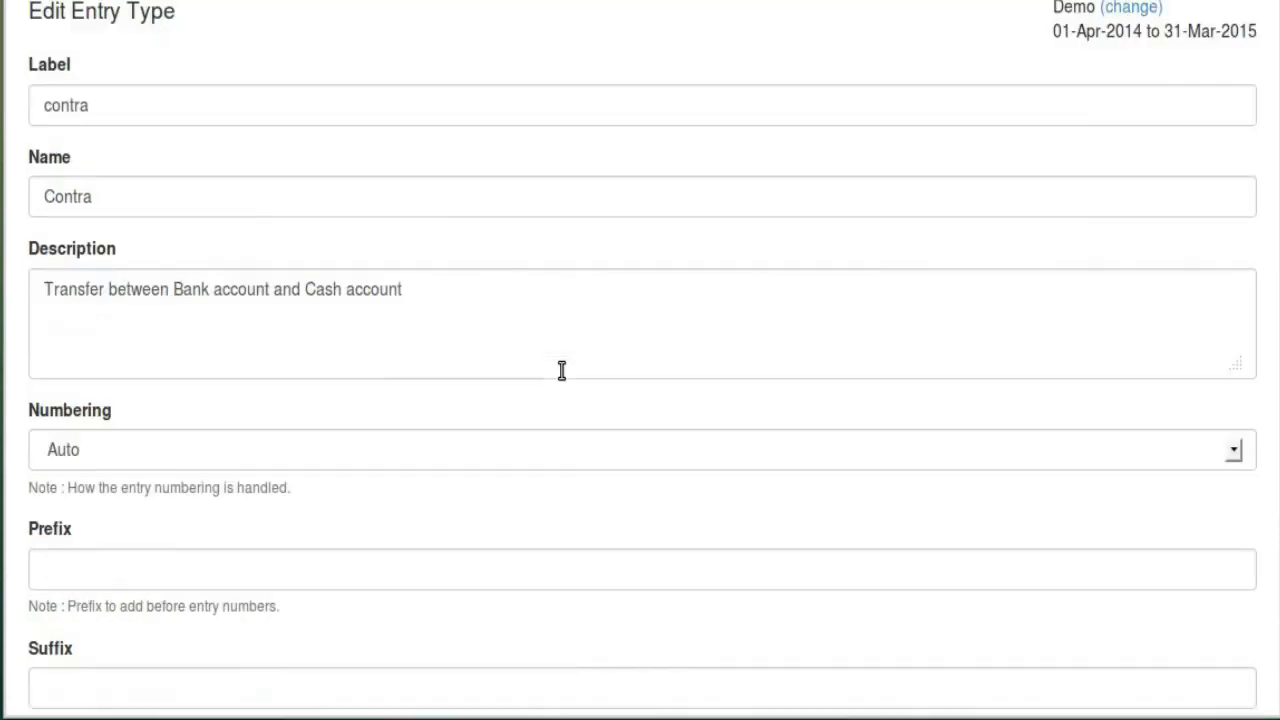
{"action": "left_click", "coordinate": [232, 530]}
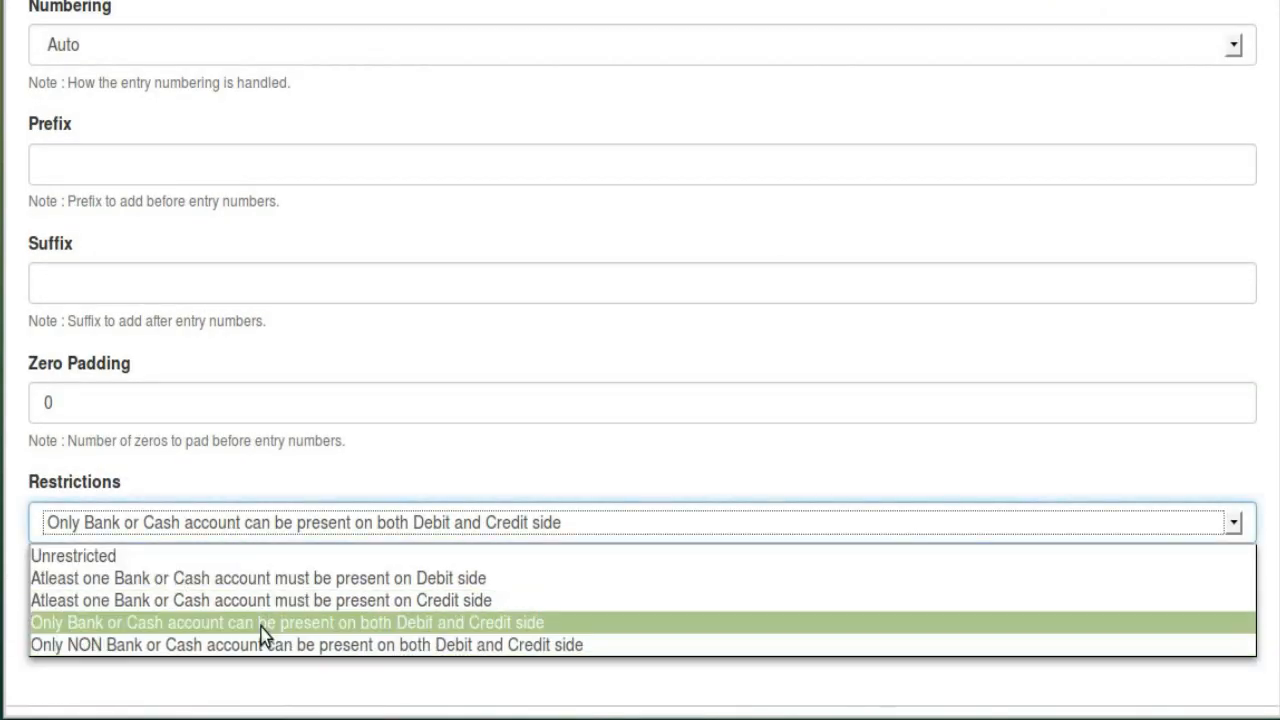
{"action": "left_click", "coordinate": [563, 628]}
{"action": "left_click", "coordinate": [165, 615]}
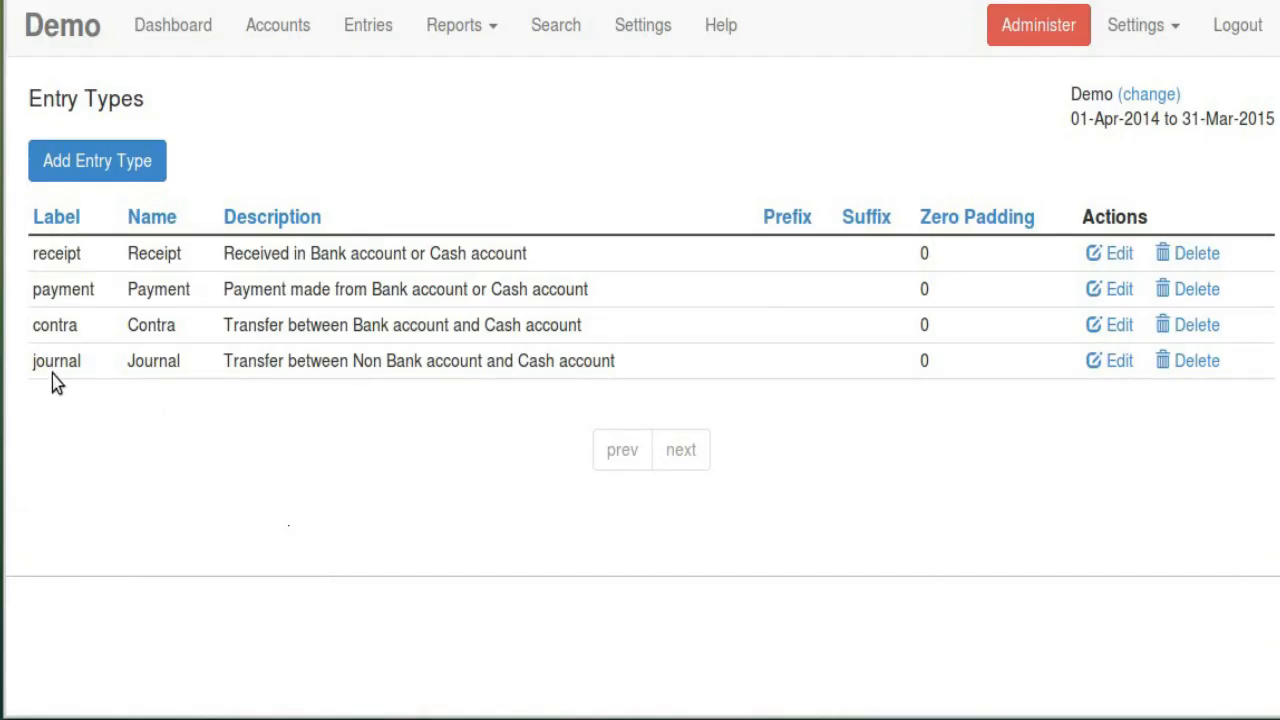
{"action": "left_click", "coordinate": [1110, 364]}
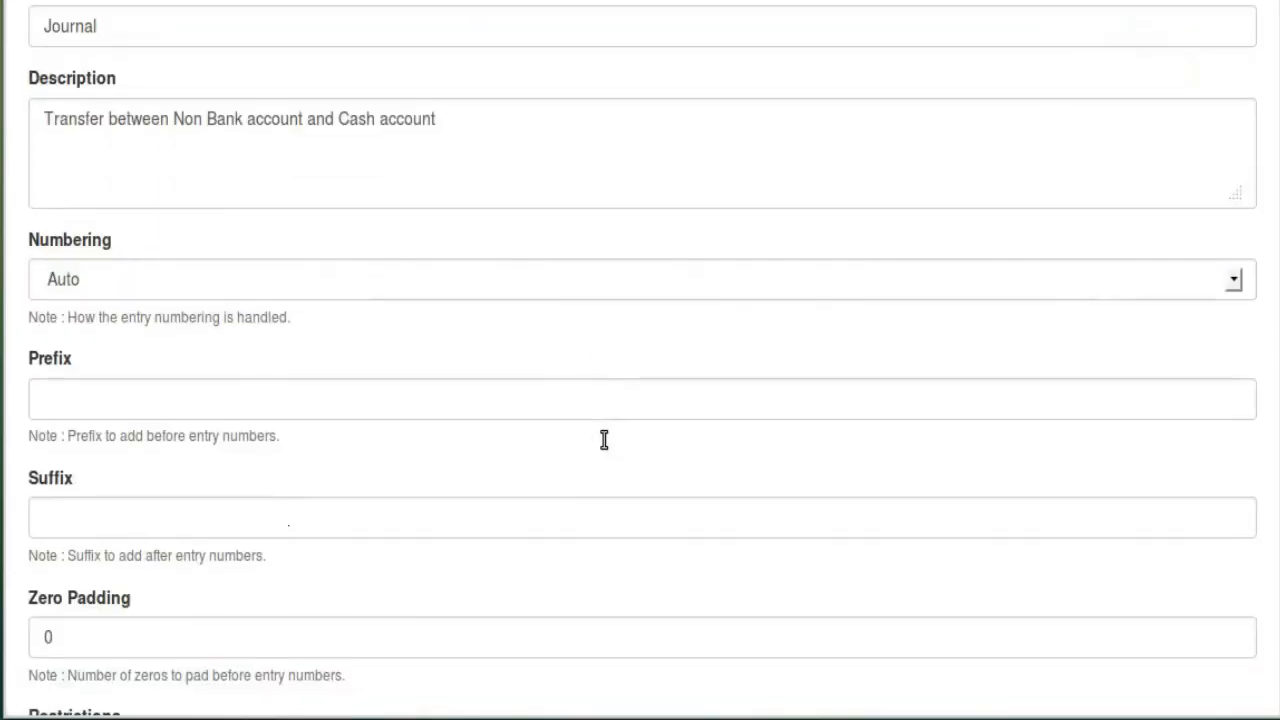
{"action": "scroll", "coordinate": [276, 653], "scroll_direction": "down", "scroll_amount": 4}
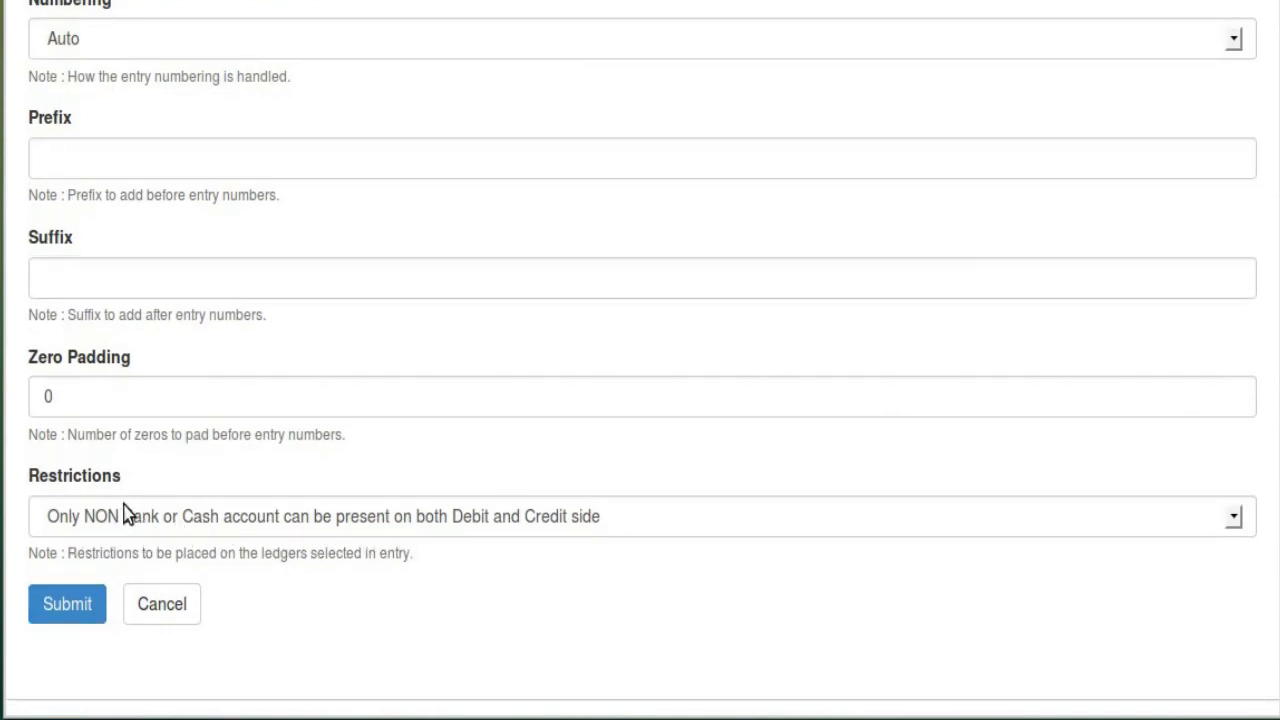
{"action": "left_click", "coordinate": [169, 521]}
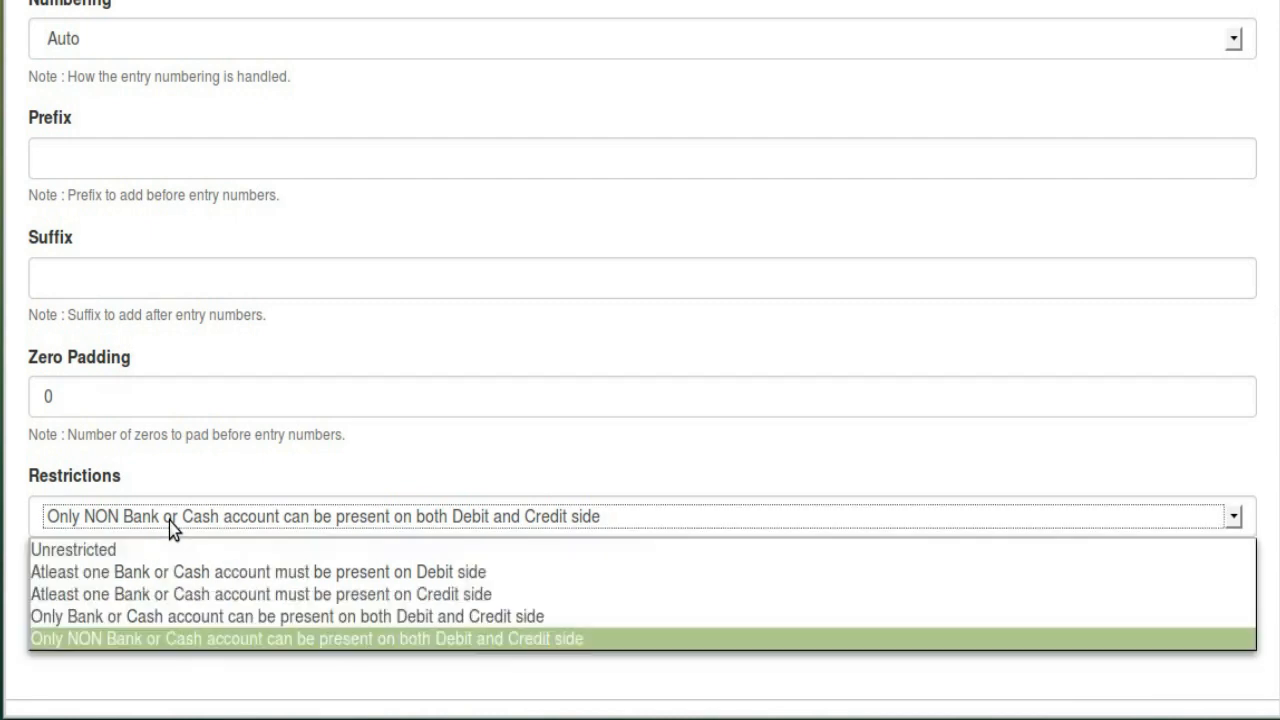
{"action": "left_click", "coordinate": [169, 521]}
{"action": "left_click", "coordinate": [203, 607]}
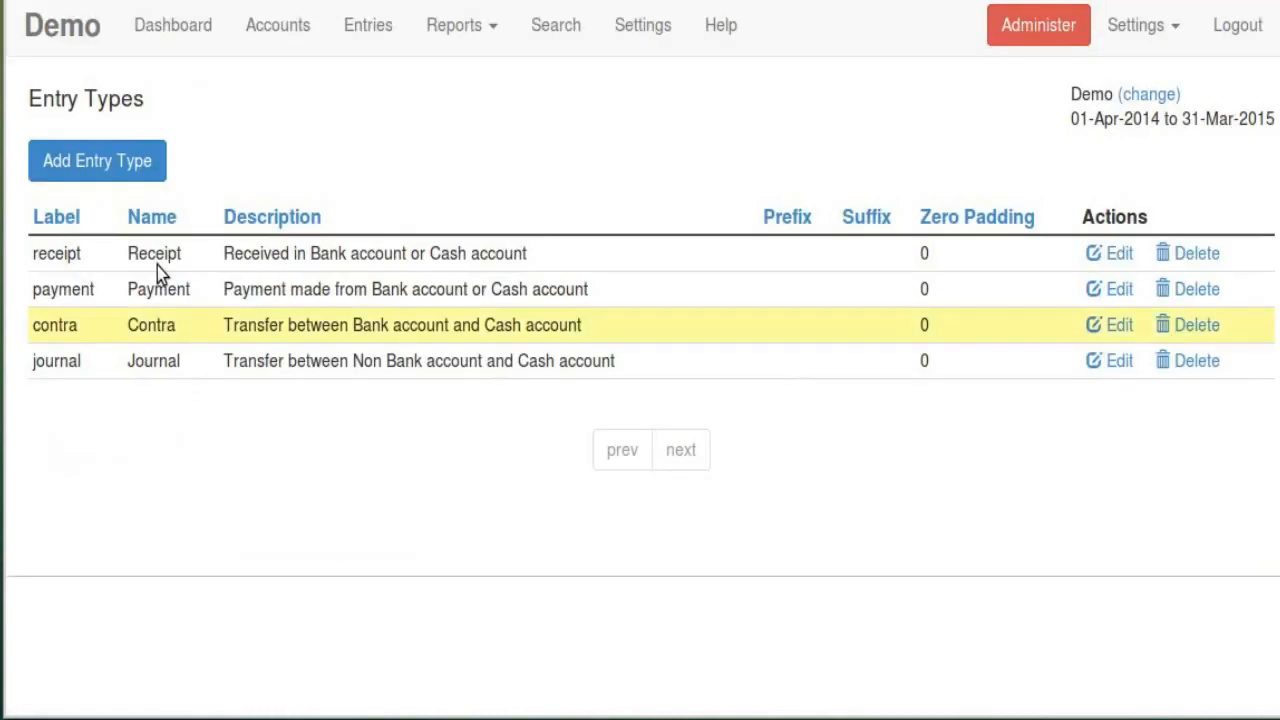
{"action": "left_click", "coordinate": [140, 158]}
{"action": "scroll", "coordinate": [379, 252], "scroll_direction": "down", "scroll_amount": 4}
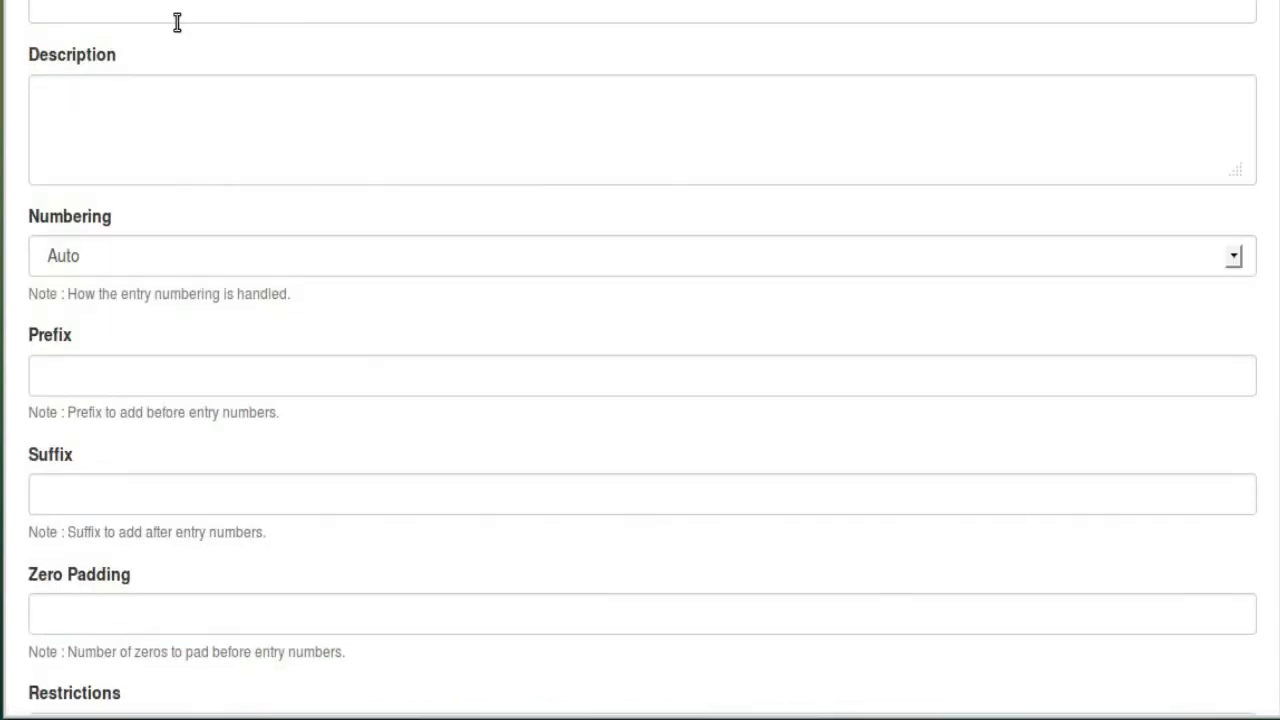
{"action": "scroll", "coordinate": [97, 106], "scroll_direction": "up", "scroll_amount": 3}
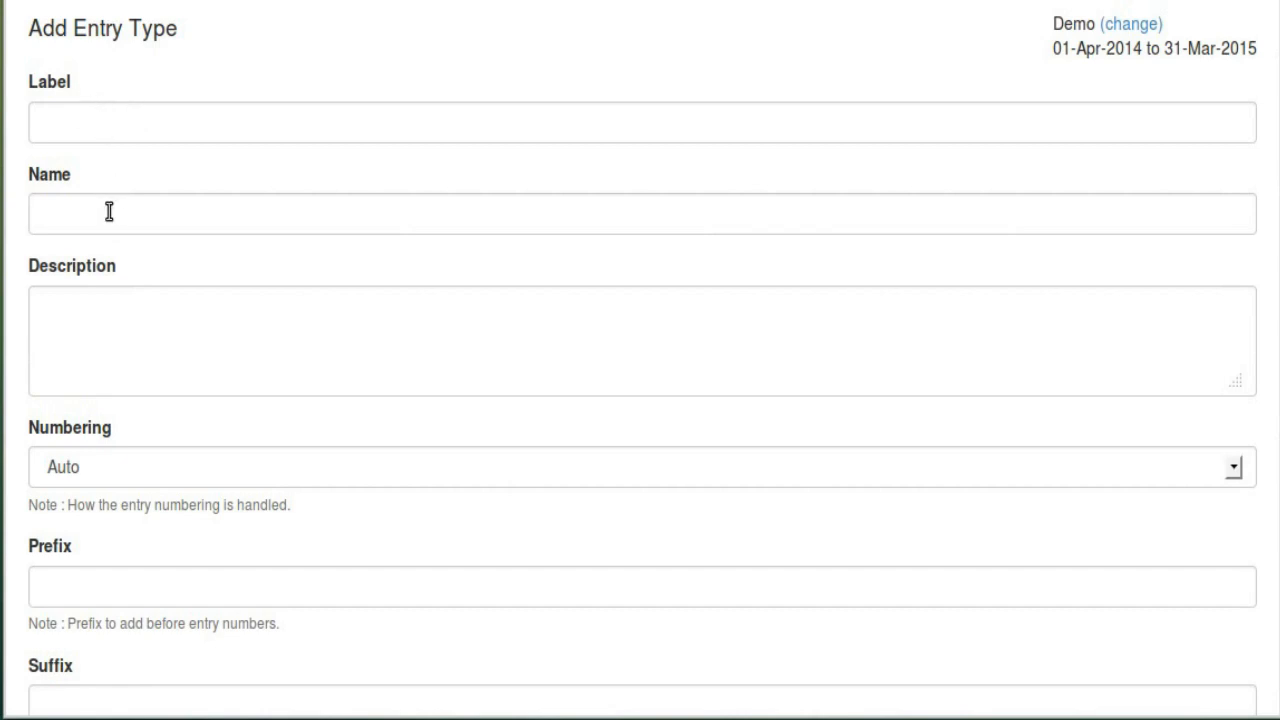
{"action": "scroll", "coordinate": [116, 215], "scroll_direction": "down", "scroll_amount": 4}
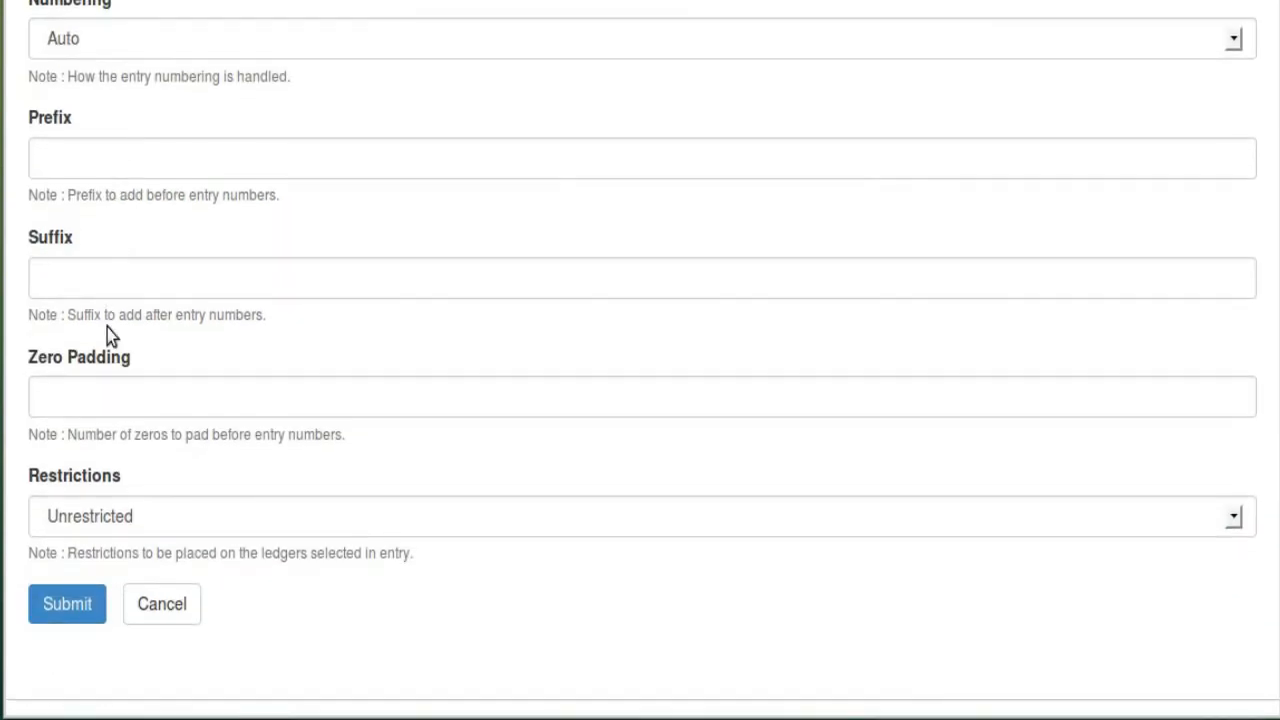
{"action": "left_click", "coordinate": [119, 516]}
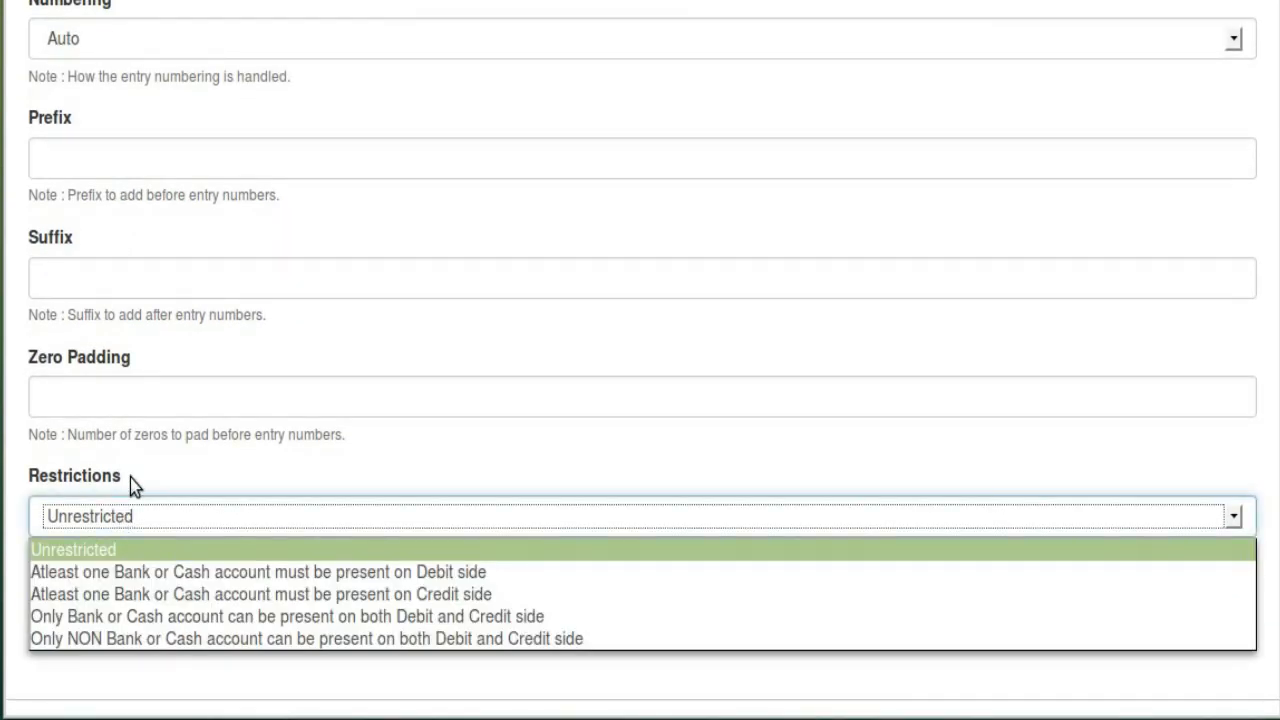
{"action": "left_click", "coordinate": [188, 551]}
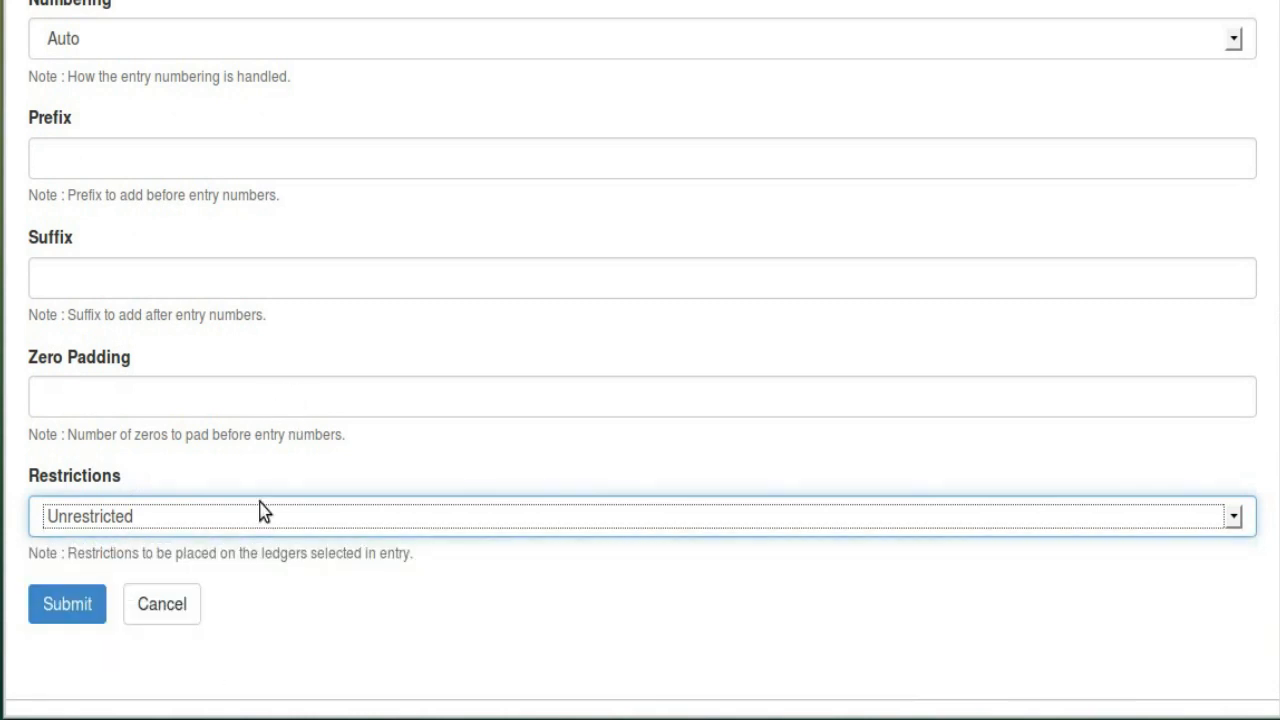
{"action": "left_click", "coordinate": [170, 612]}
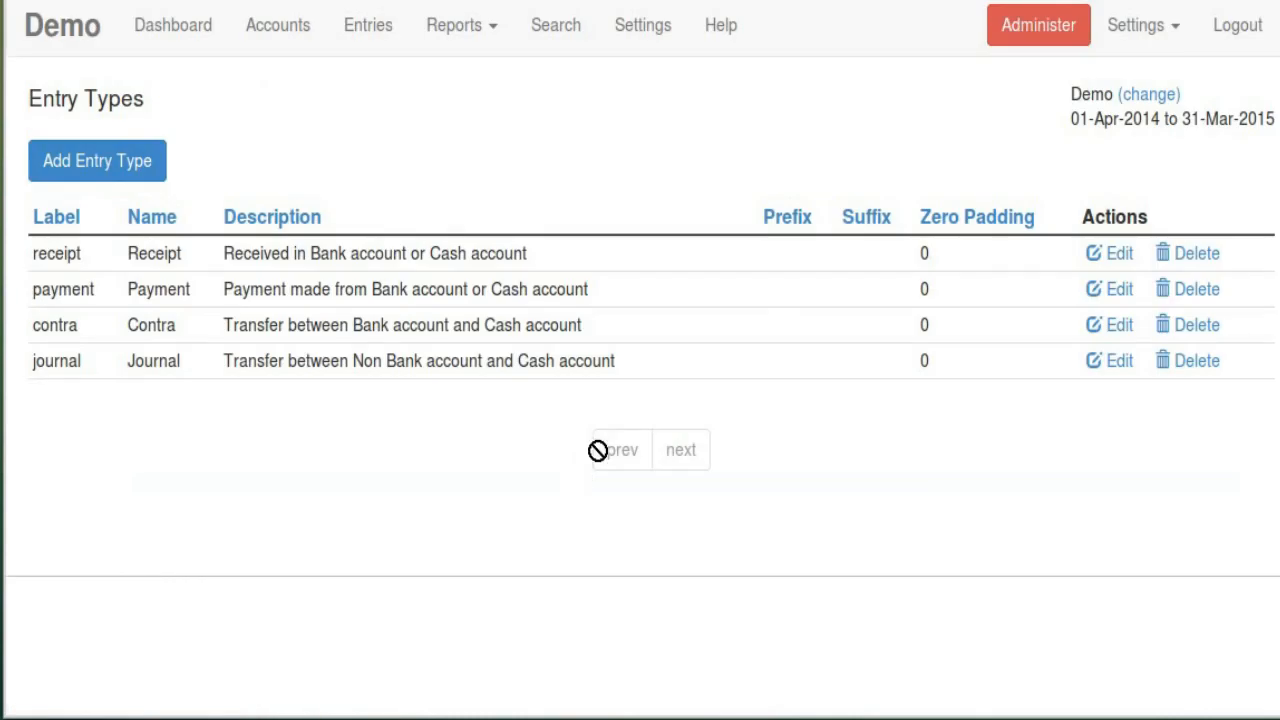
Follow the (change) link beside Demo and list the accounts available to activate
{"action": "left_click", "coordinate": [490, 35]}
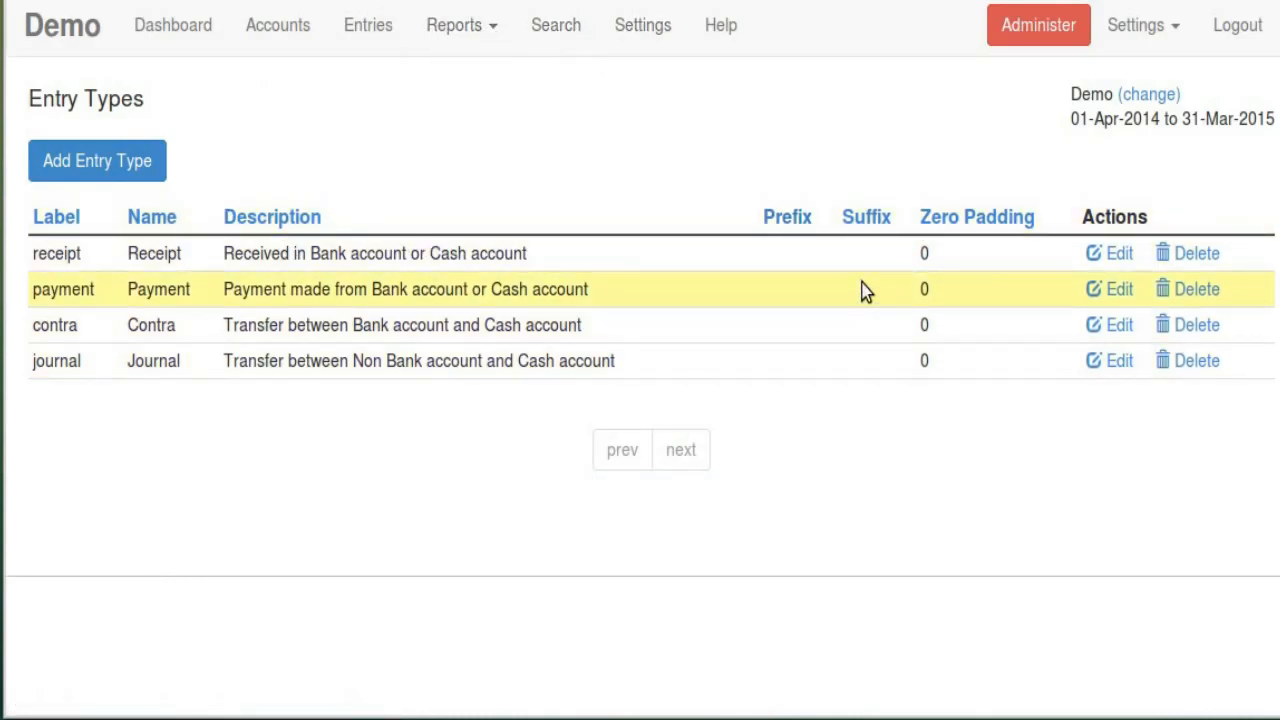
{"action": "left_click", "coordinate": [612, 35]}
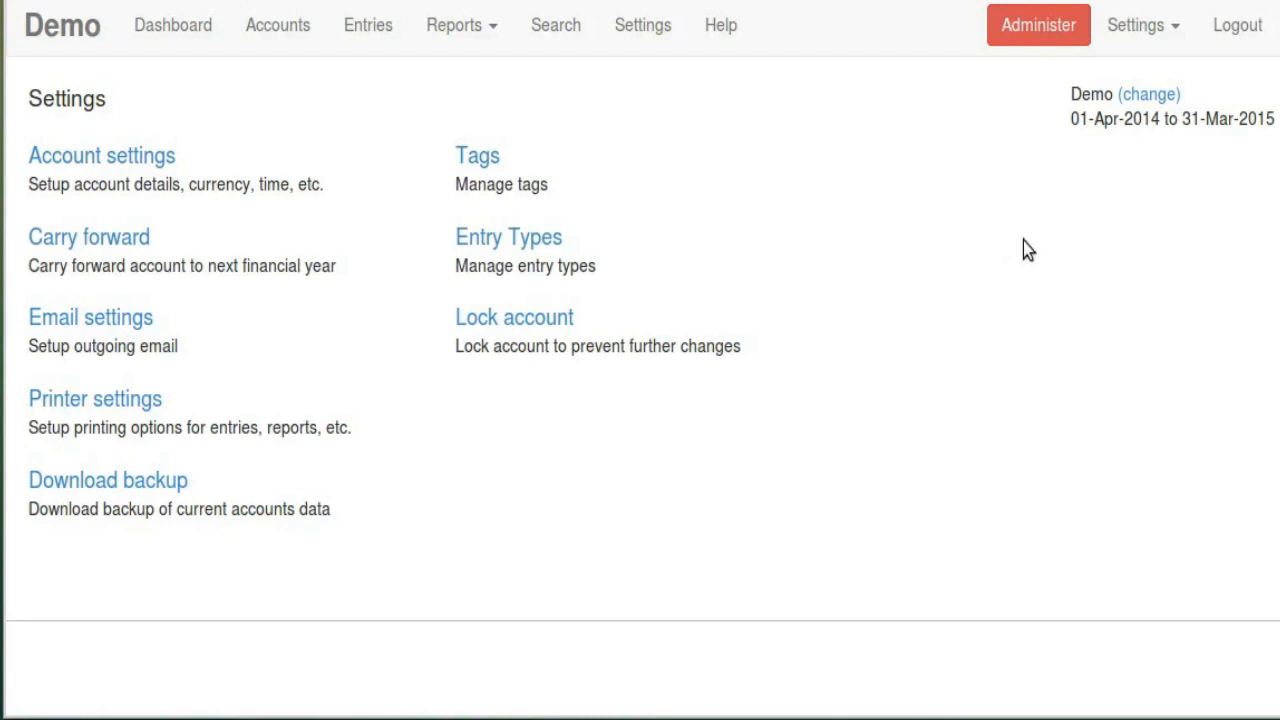
{"action": "double_click", "coordinate": [1078, 94]}
{"action": "left_click", "coordinate": [1077, 160]}
{"action": "double_click", "coordinate": [1088, 96]}
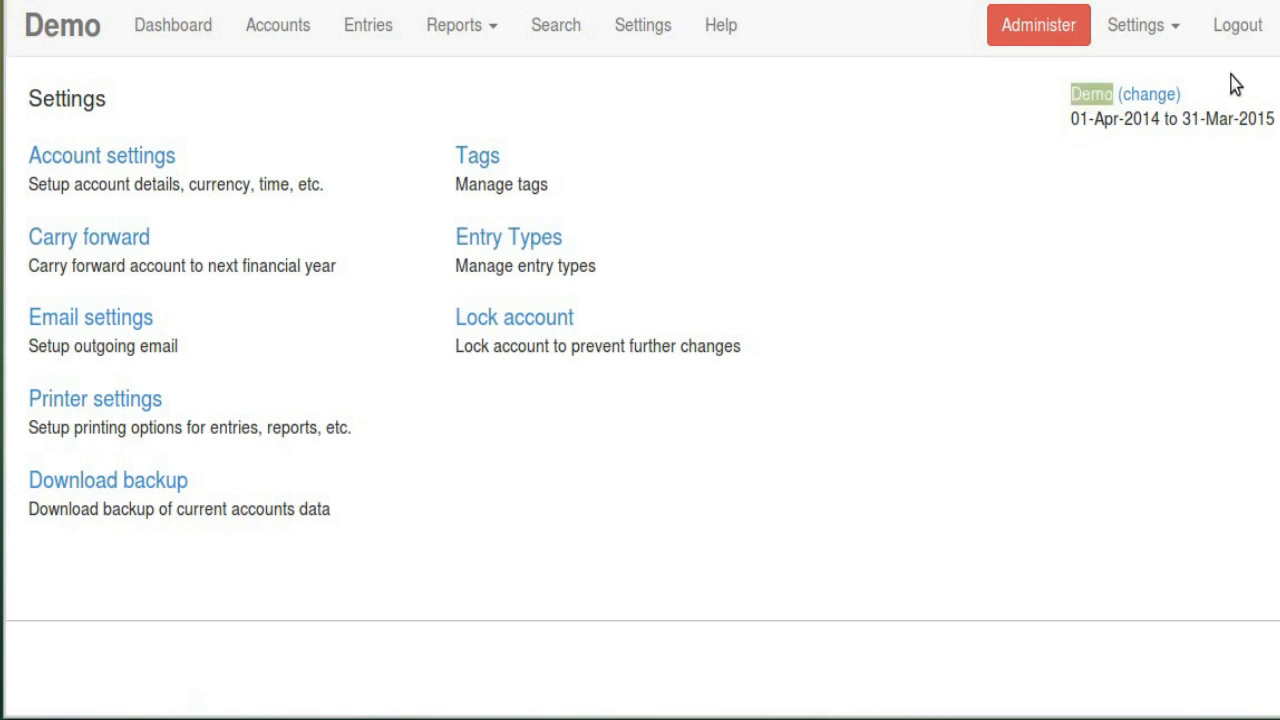
{"action": "left_click", "coordinate": [1125, 96]}
{"action": "left_click", "coordinate": [165, 238]}
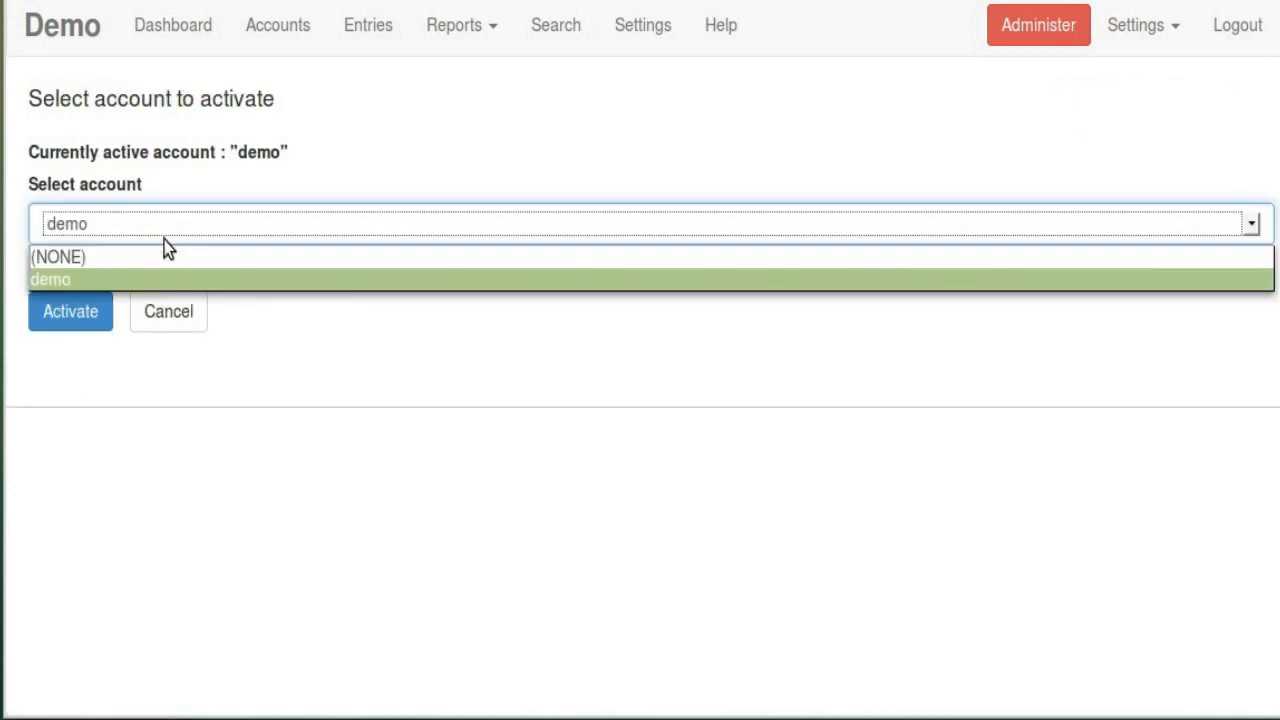